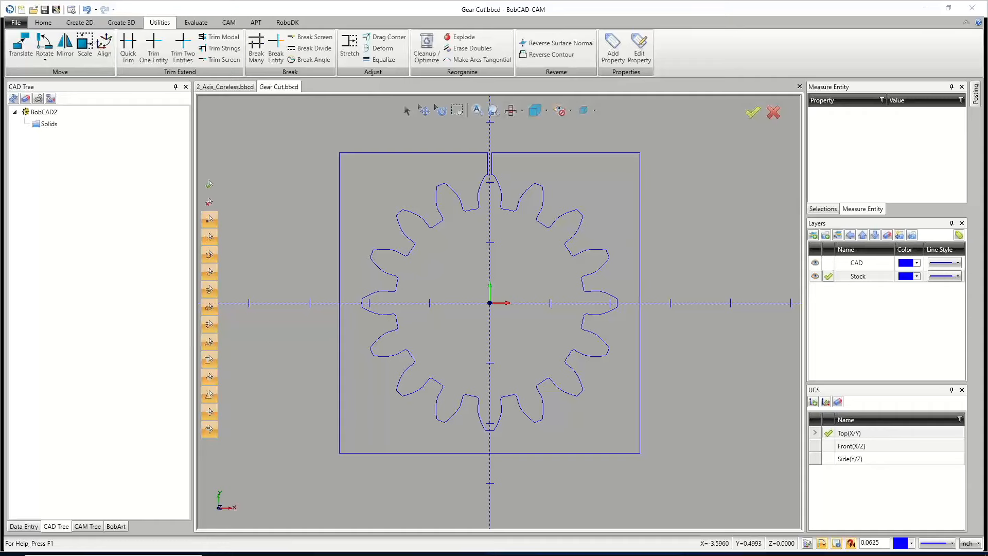
Step: Switch to the web browser and open the Training Professor Series page on the bobcadsupport.com site
{"action": "left_click_drag", "start_coordinate": [987, 149], "coordinate": [504, 1]}
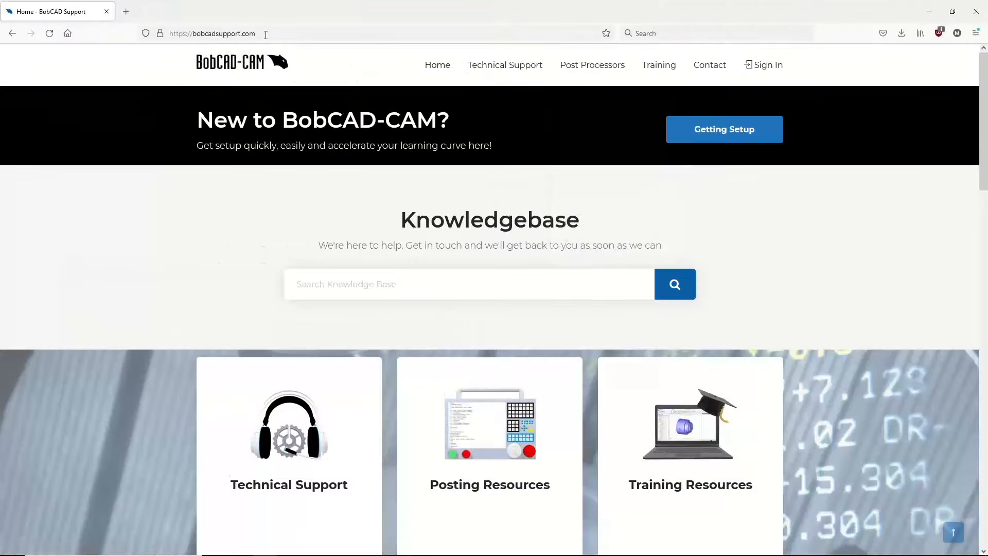
{"action": "left_click_drag", "start_coordinate": [266, 34], "coordinate": [169, 34]}
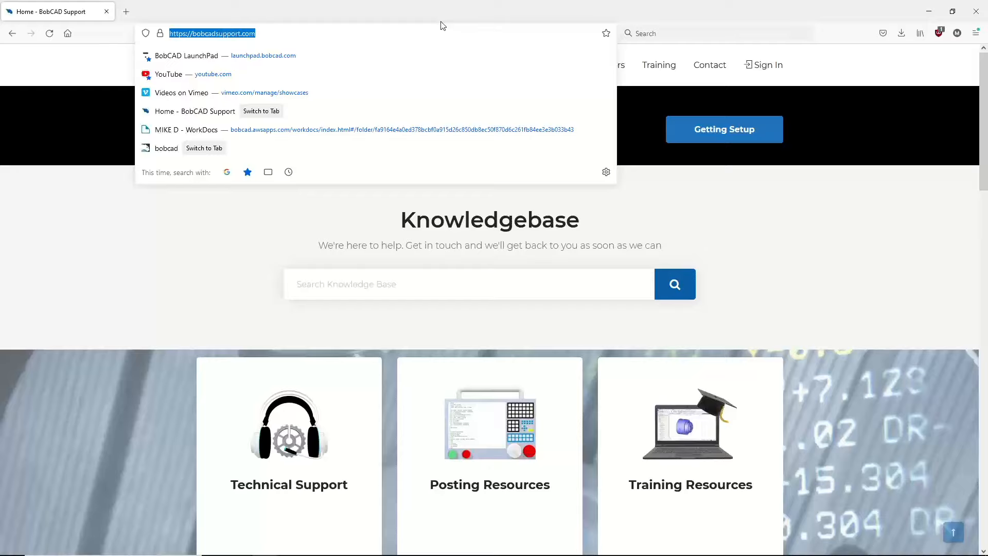
{"action": "left_click", "coordinate": [709, 207]}
{"action": "mouse_move", "coordinate": [658, 68]}
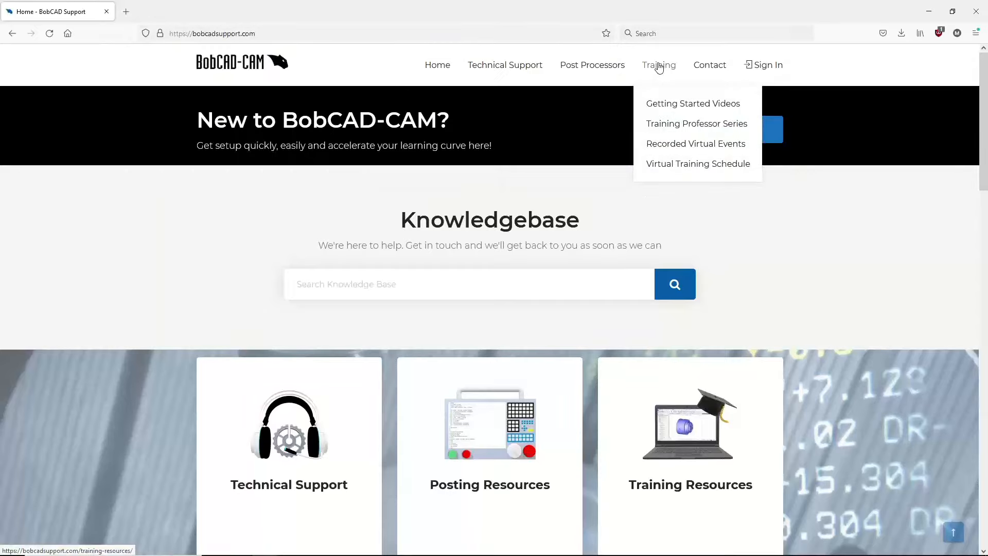
{"action": "left_click", "coordinate": [672, 124]}
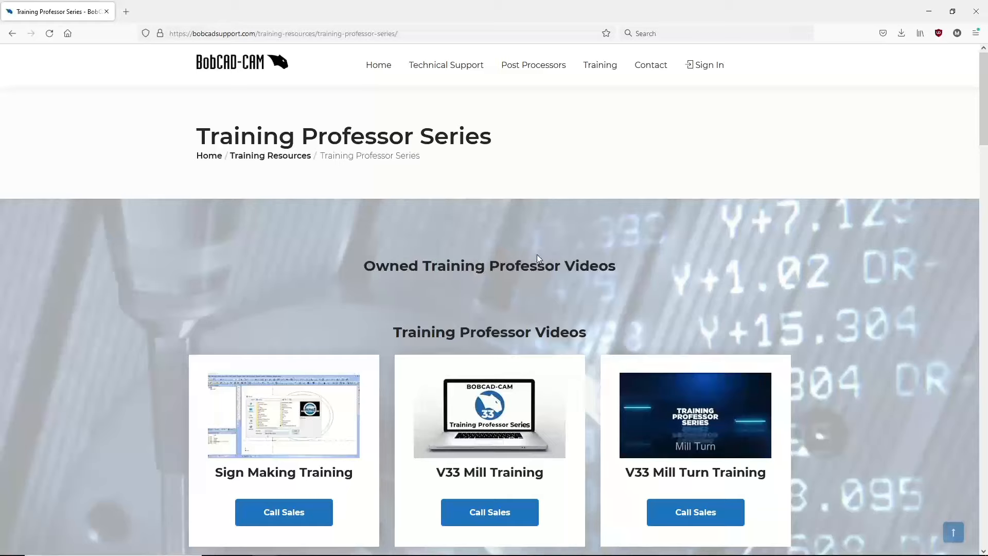
Step: Open the Recorded Virtual Events page and look through its list for the Wire EDM videos
{"action": "mouse_move", "coordinate": [598, 67]}
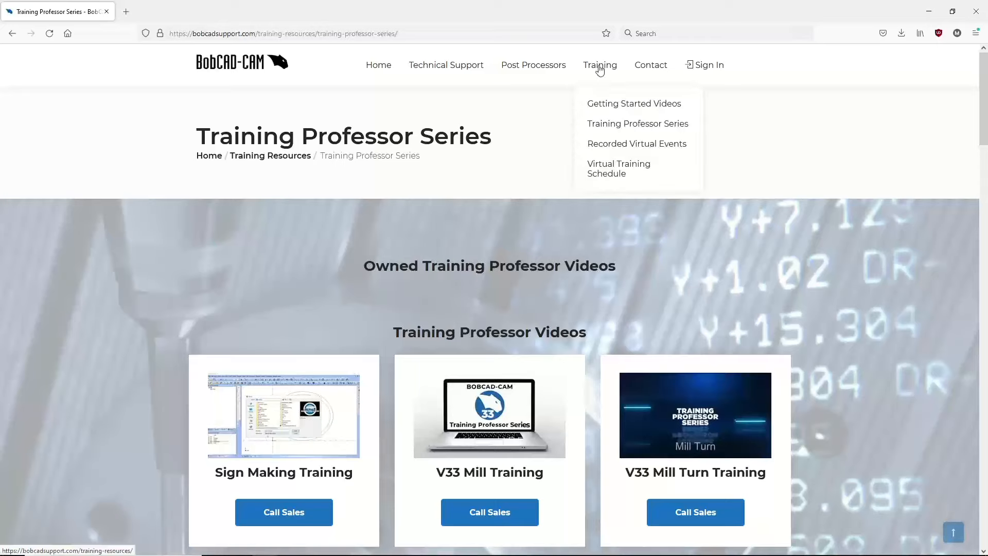
{"action": "left_click", "coordinate": [619, 145]}
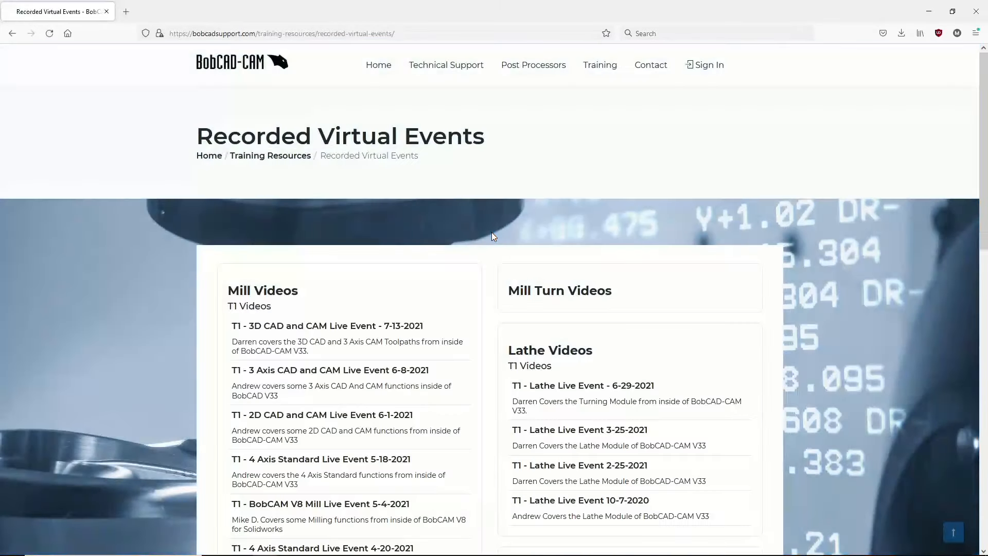
{"action": "scroll", "coordinate": [499, 320], "scroll_direction": "down", "scroll_amount": 3}
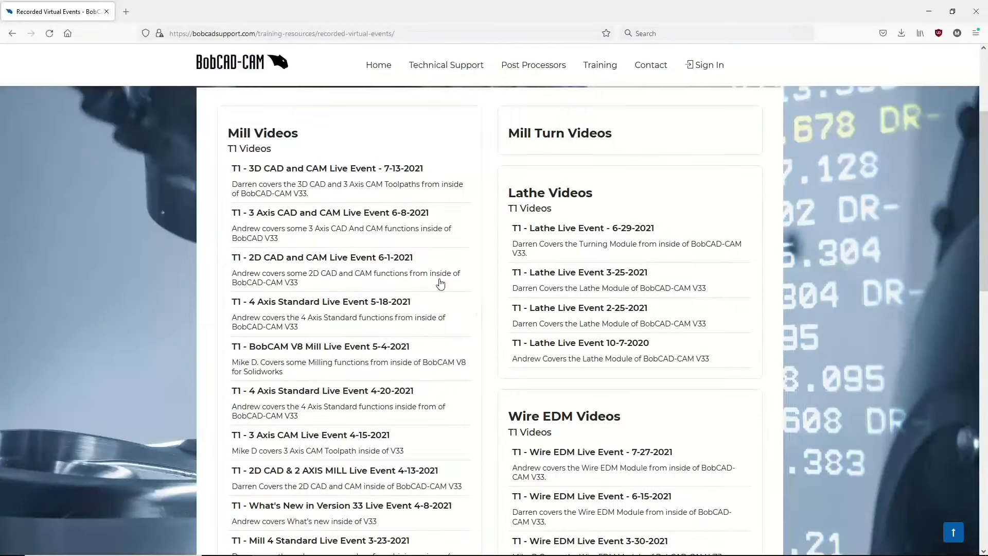
{"action": "scroll", "coordinate": [349, 352], "scroll_direction": "down", "scroll_amount": 3}
{"action": "scroll", "coordinate": [349, 352], "scroll_direction": "down", "scroll_amount": 2}
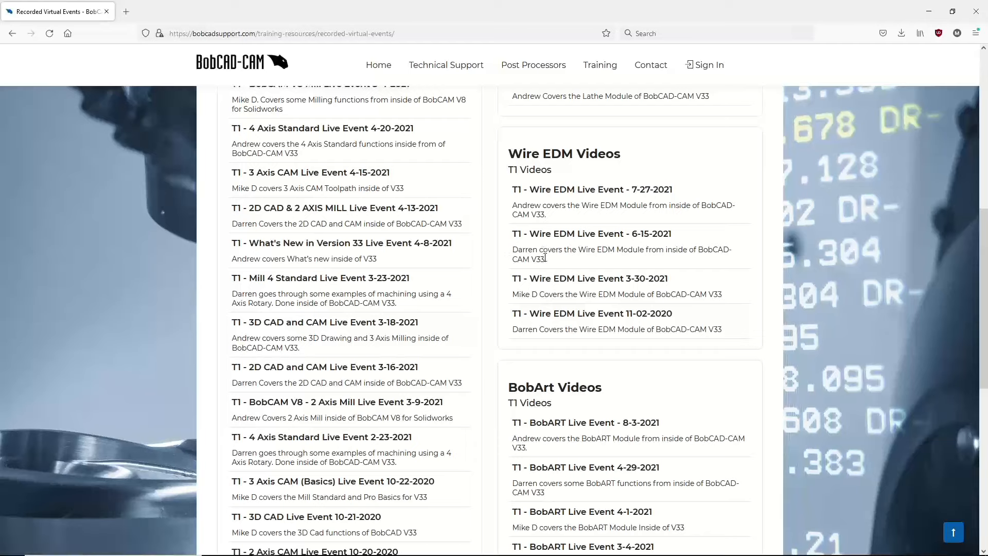
{"action": "left_click_drag", "start_coordinate": [542, 256], "coordinate": [531, 258]}
Step: Switch back to BobCAD-CAM and examine the gear profile and its lead-in slot in the Gear Cut drawing
{"action": "left_click_drag", "start_coordinate": [676, 11], "coordinate": [0, 278]}
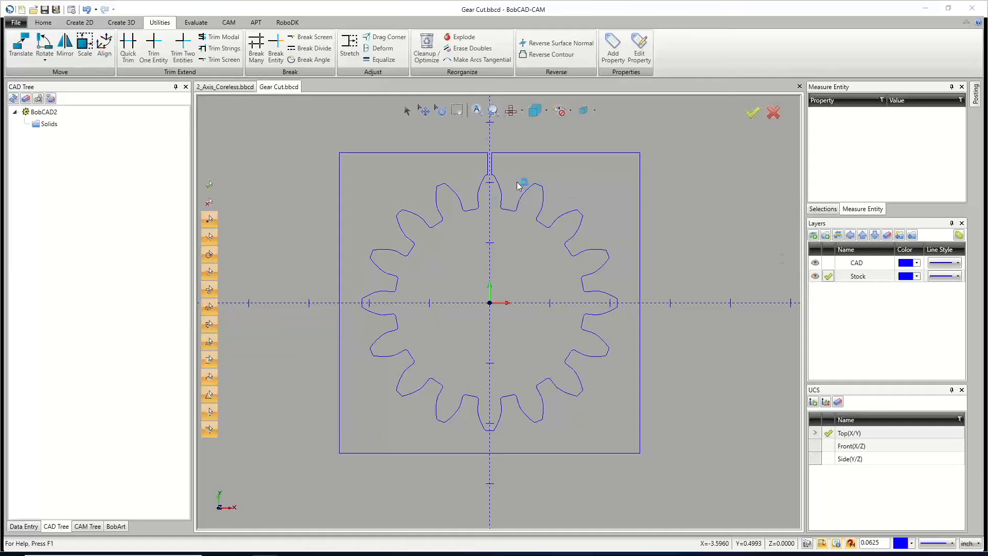
{"action": "scroll", "coordinate": [488, 167], "scroll_direction": "up", "scroll_amount": 5}
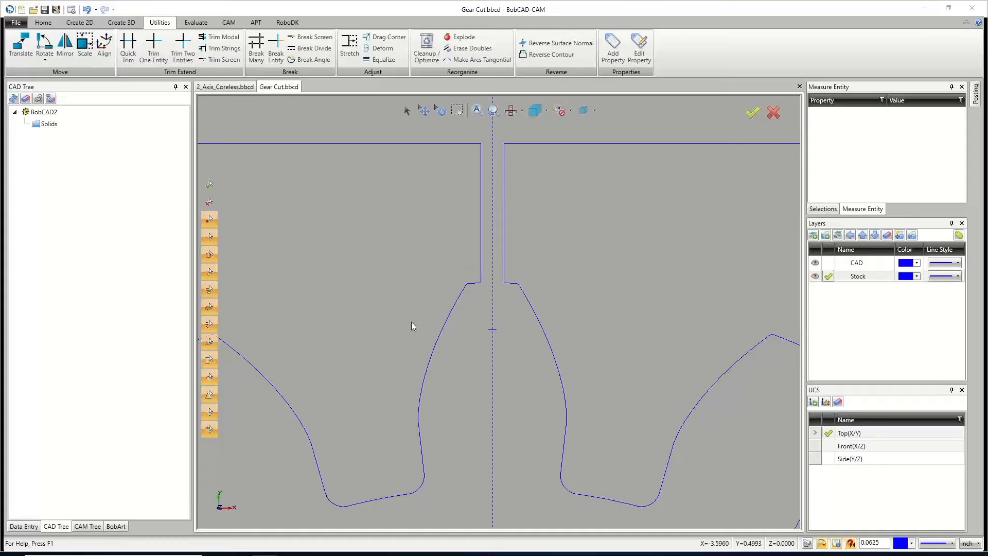
{"action": "scroll", "coordinate": [423, 300], "scroll_direction": "down", "scroll_amount": 5}
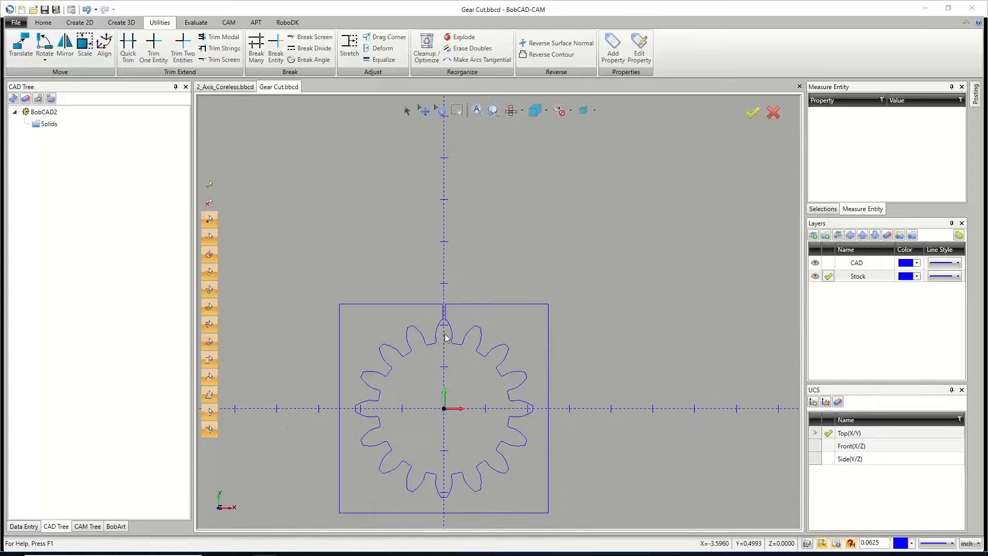
{"action": "scroll", "coordinate": [444, 369], "scroll_direction": "up", "scroll_amount": 2}
{"action": "scroll", "coordinate": [445, 371], "scroll_direction": "down", "scroll_amount": 2}
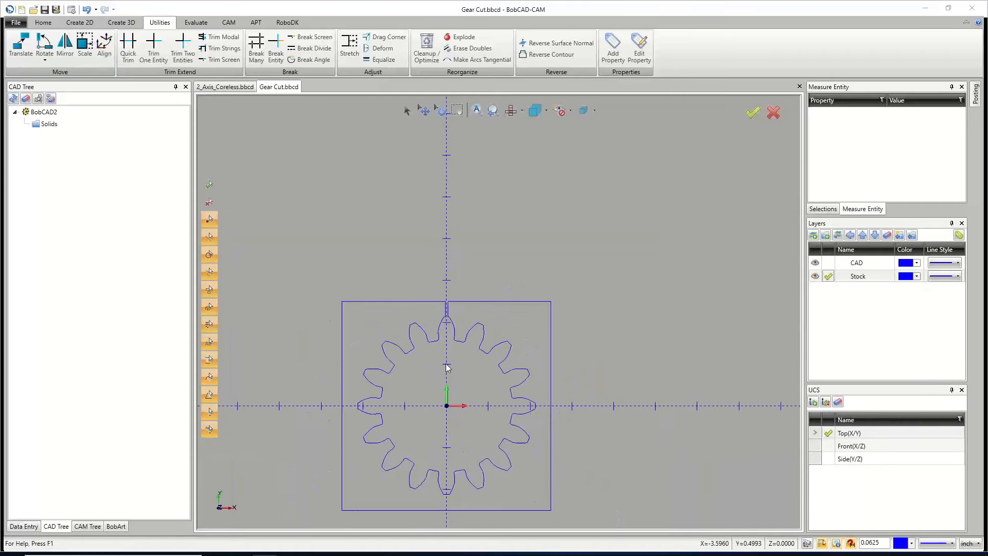
{"action": "scroll", "coordinate": [451, 381], "scroll_direction": "up", "scroll_amount": 2}
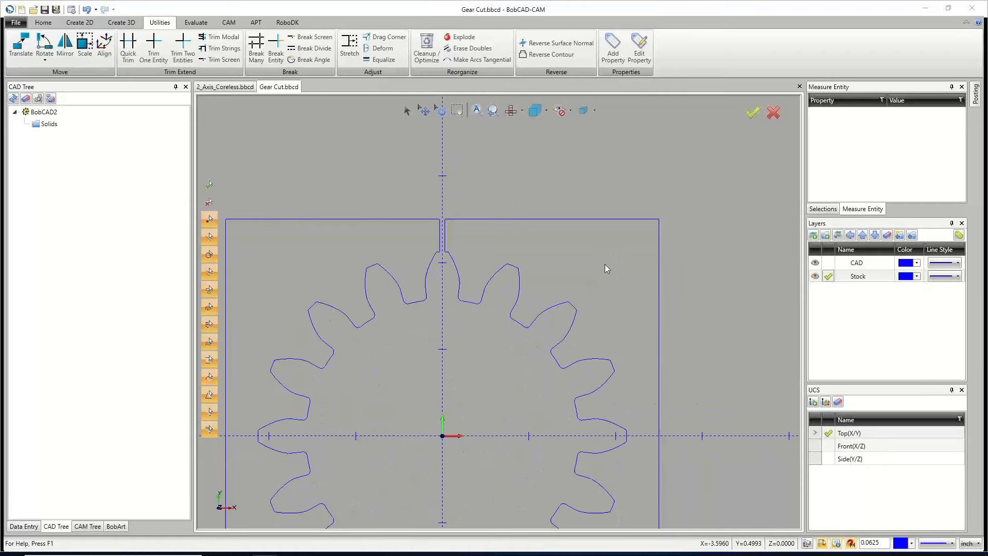
Step: Look over the 2_Axis_Coreless drawing's geometry and return to the full gear in the Gear Cut drawing
{"action": "left_click", "coordinate": [242, 88]}
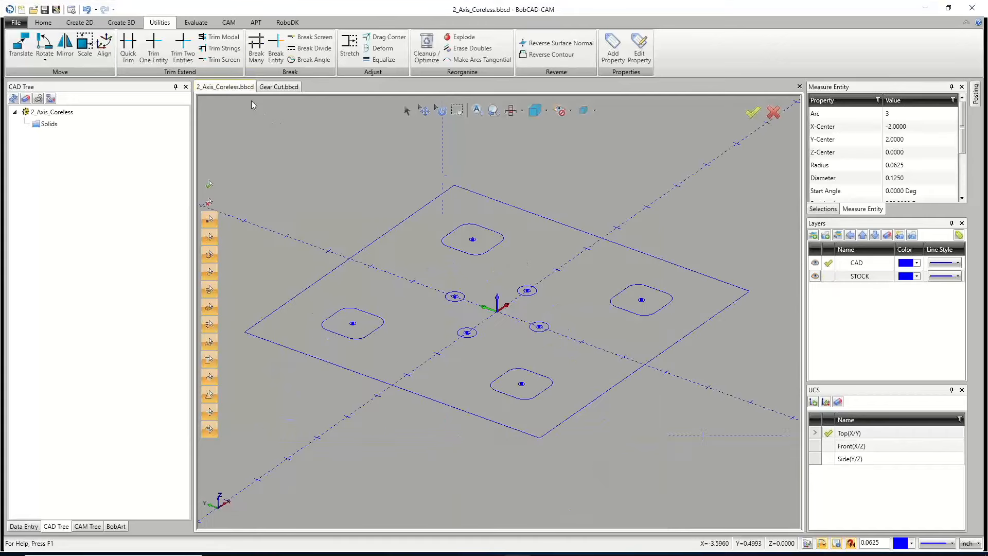
{"action": "middle_click_drag", "start_coordinate": [536, 329], "coordinate": [518, 366]}
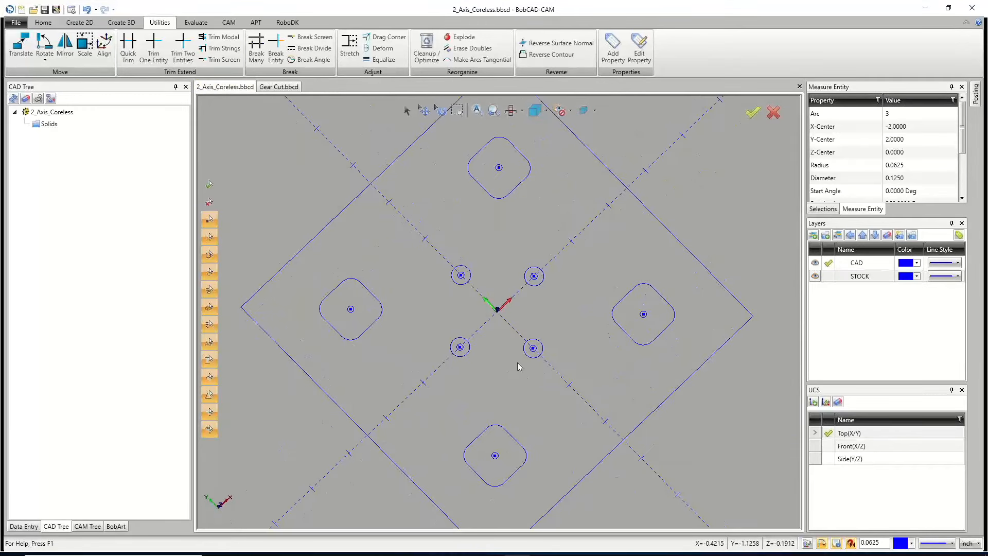
{"action": "left_click", "coordinate": [278, 87]}
{"action": "scroll", "coordinate": [465, 246], "scroll_direction": "down", "scroll_amount": 5}
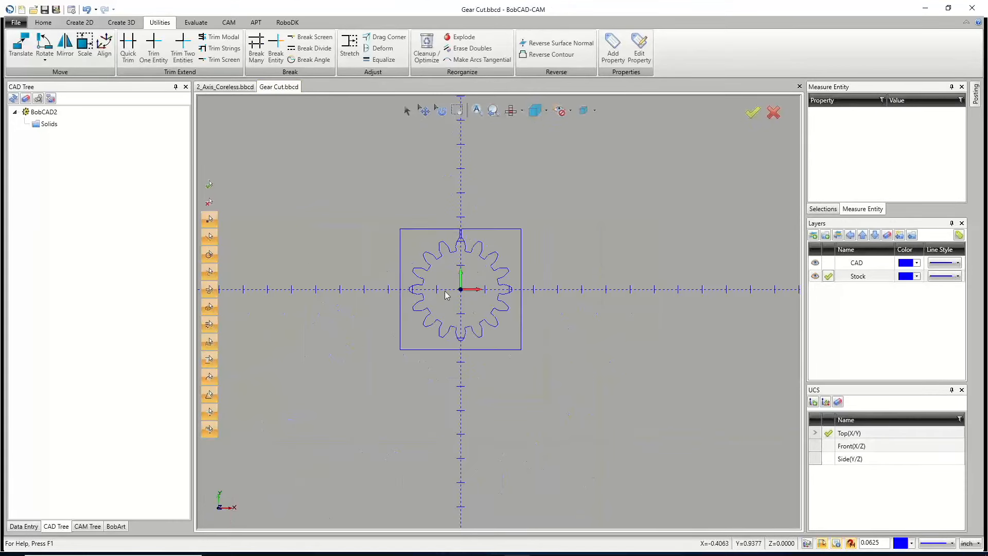
{"action": "scroll", "coordinate": [448, 246], "scroll_direction": "up", "scroll_amount": 2}
{"action": "scroll", "coordinate": [442, 225], "scroll_direction": "up", "scroll_amount": 2}
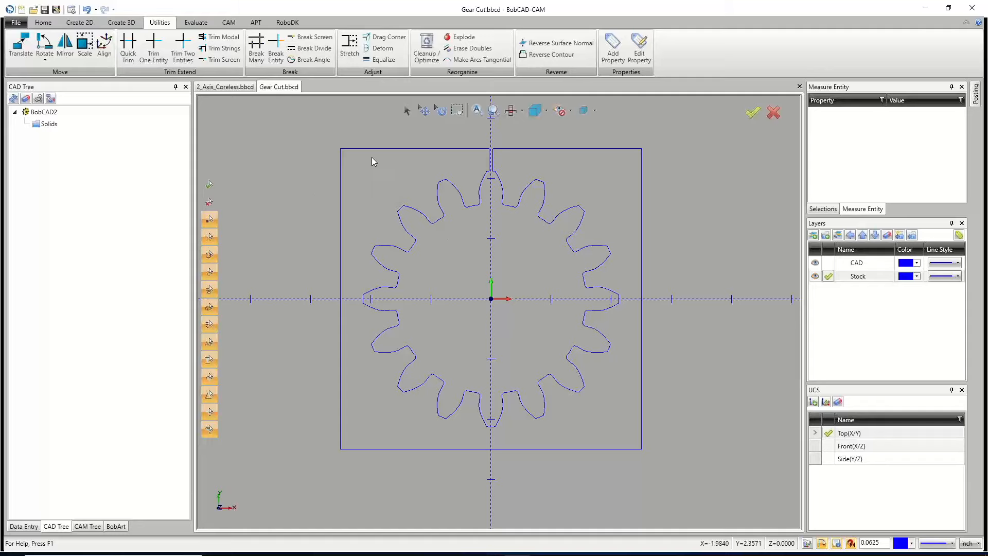
Step: Open the BobCAD-CAM Help with online help enabled and maximize its window
{"action": "left_click", "coordinate": [16, 24]}
{"action": "left_click", "coordinate": [39, 208]}
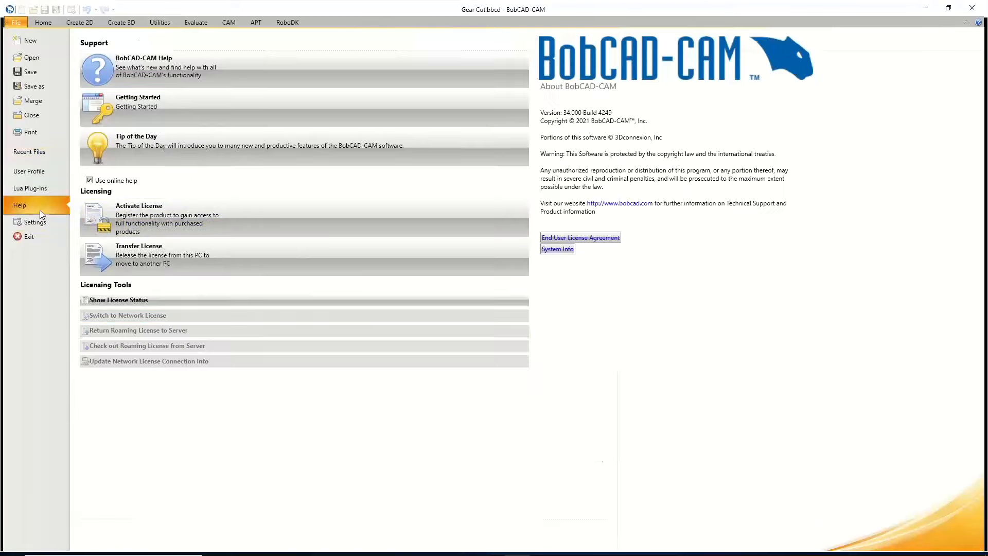
{"action": "left_click", "coordinate": [89, 180]}
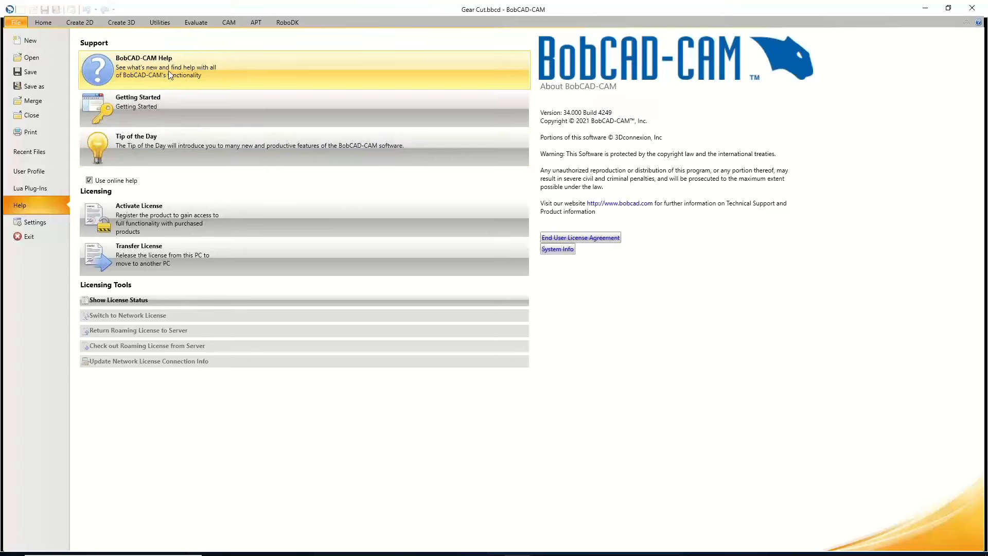
{"action": "left_click", "coordinate": [118, 181]}
{"action": "left_click", "coordinate": [105, 181]}
{"action": "left_click", "coordinate": [150, 81]}
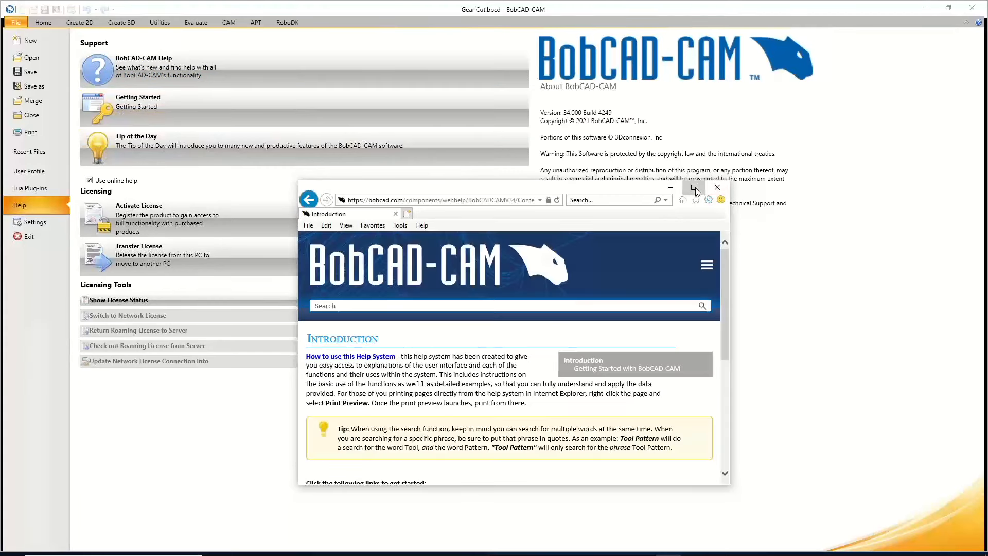
{"action": "left_click", "coordinate": [693, 187]}
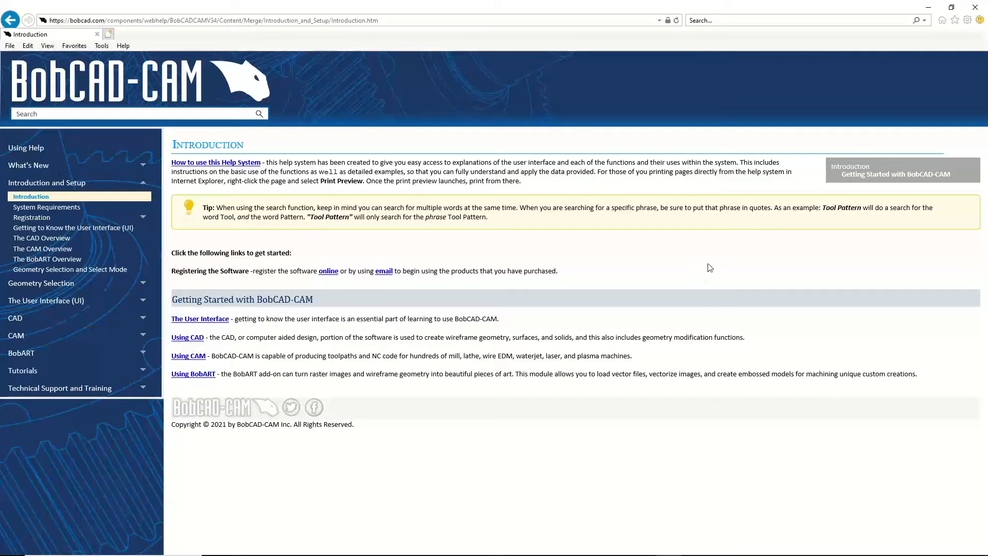
Step: Open the CAM Quick Guide from the Using CAM topic, view its Workpiece topic and return to the guide
{"action": "left_click_drag", "start_coordinate": [251, 144], "coordinate": [172, 145]}
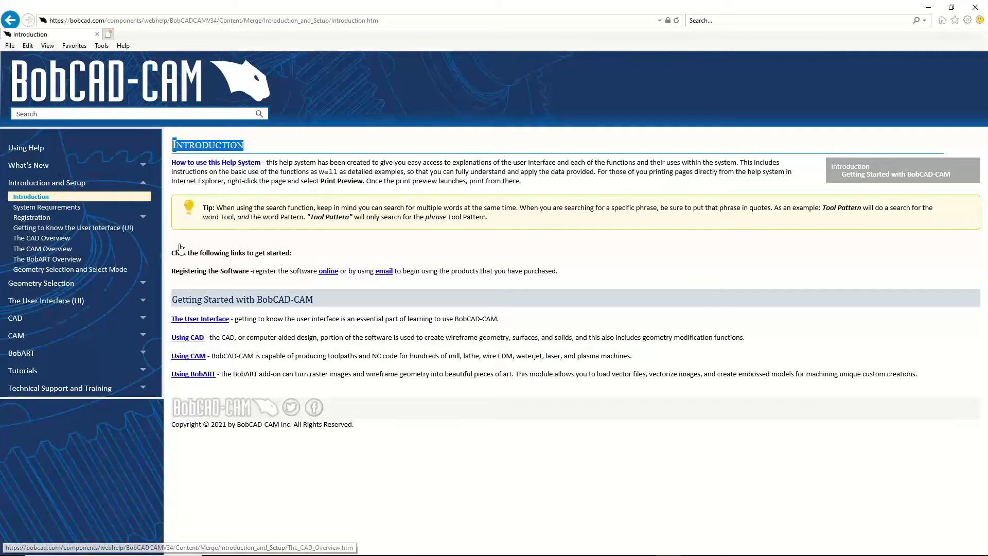
{"action": "left_click", "coordinate": [186, 357]}
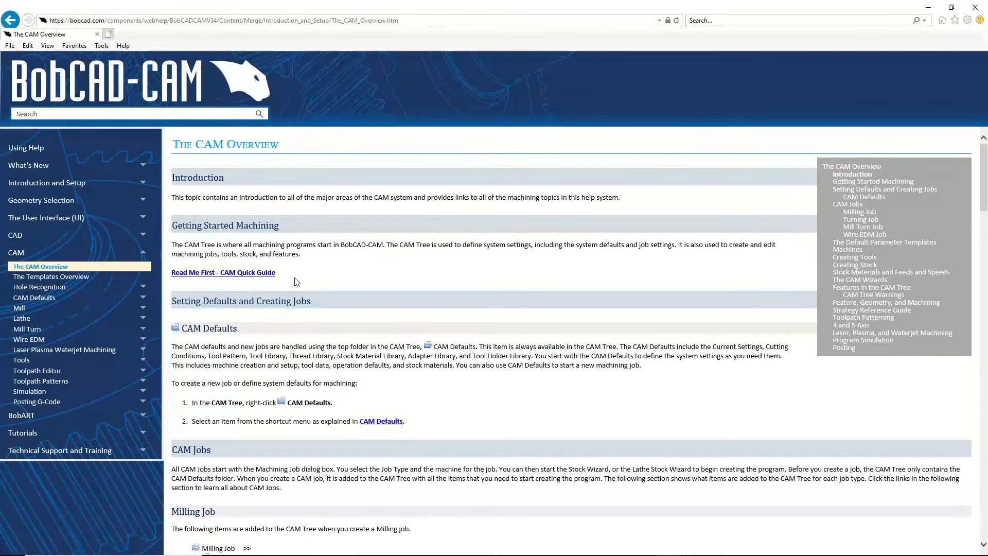
{"action": "left_click", "coordinate": [265, 278]}
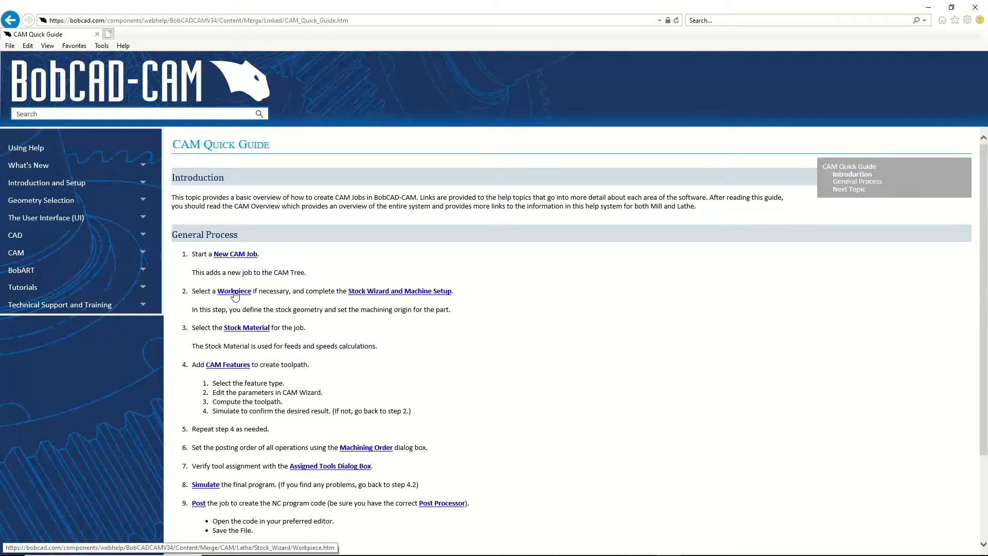
{"action": "left_click", "coordinate": [234, 292]}
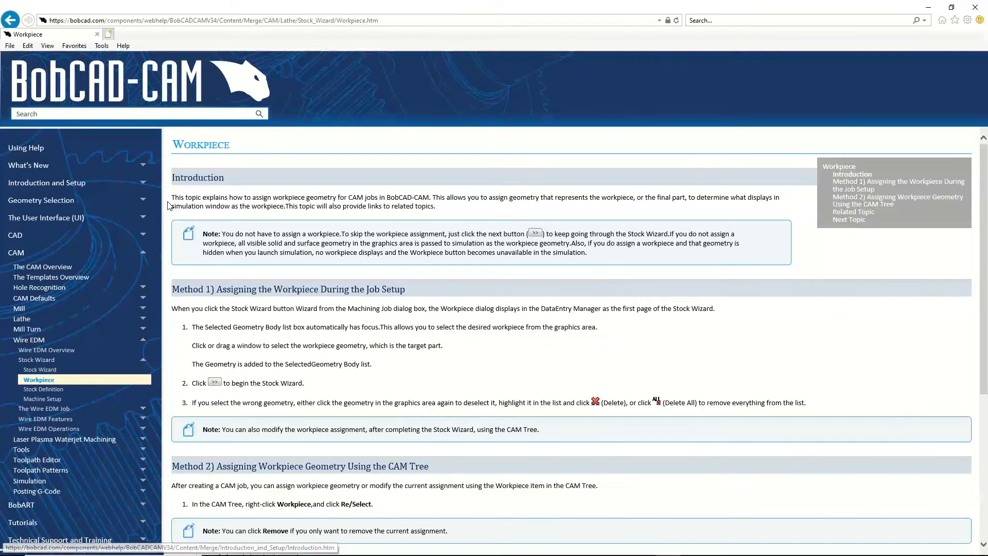
{"action": "left_click", "coordinate": [11, 20]}
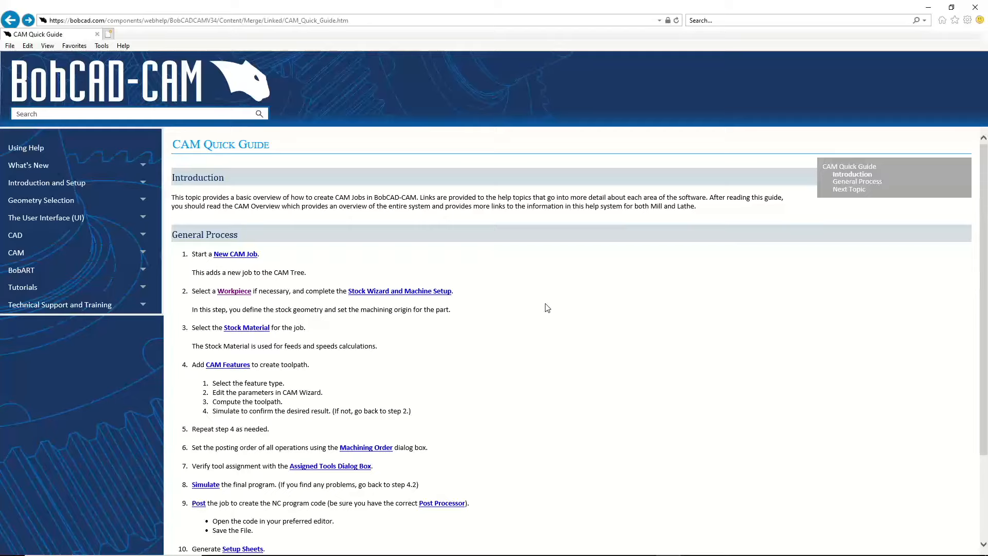
Step: Open the New CAM Job topic from the CAM Quick Guide to read about the Machining Job dialog
{"action": "left_click", "coordinate": [921, 8]}
{"action": "left_click", "coordinate": [43, 22]}
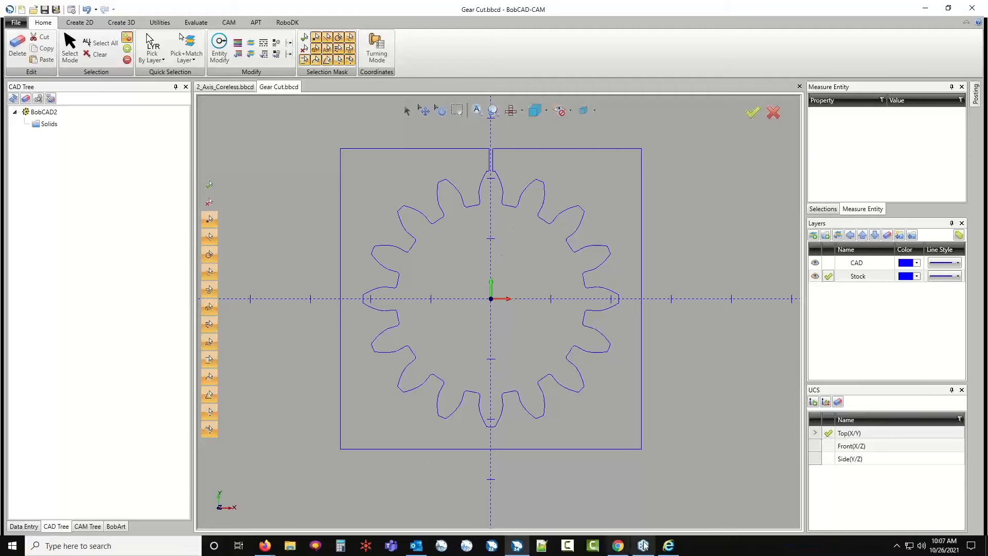
{"action": "left_click", "coordinate": [643, 545]}
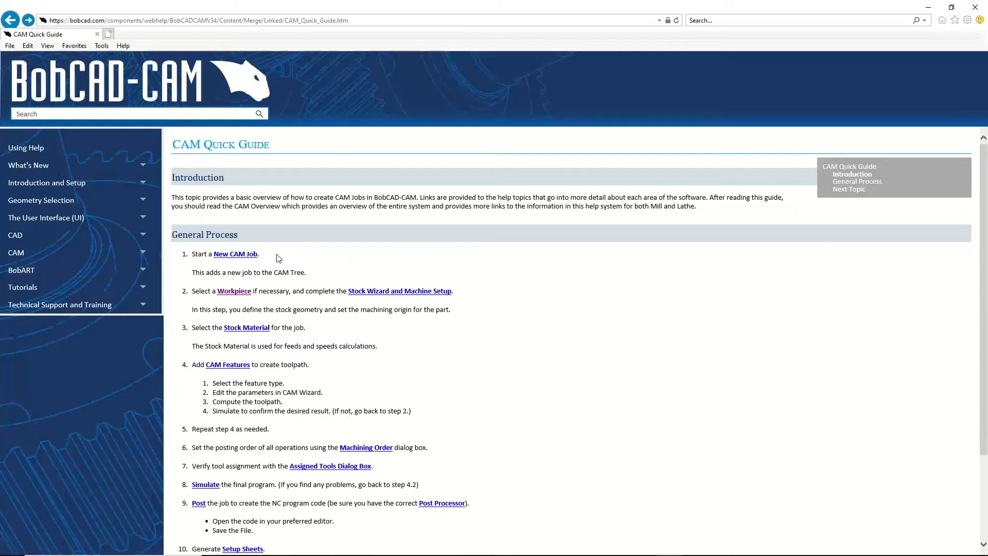
{"action": "left_click", "coordinate": [235, 255]}
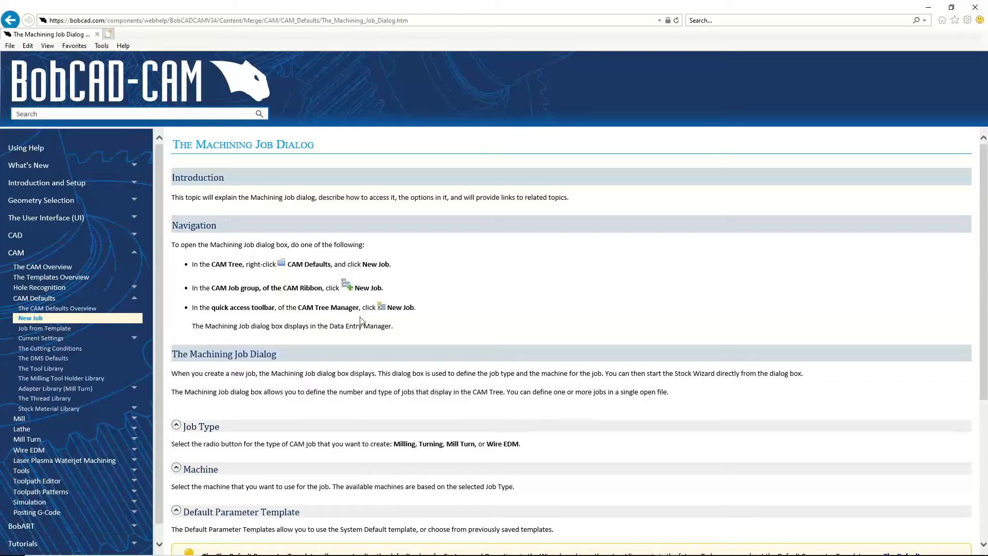
Step: Return to the Gear Cut drawing and open the Machining Job settings for a new CAM job
{"action": "left_click", "coordinate": [928, 8]}
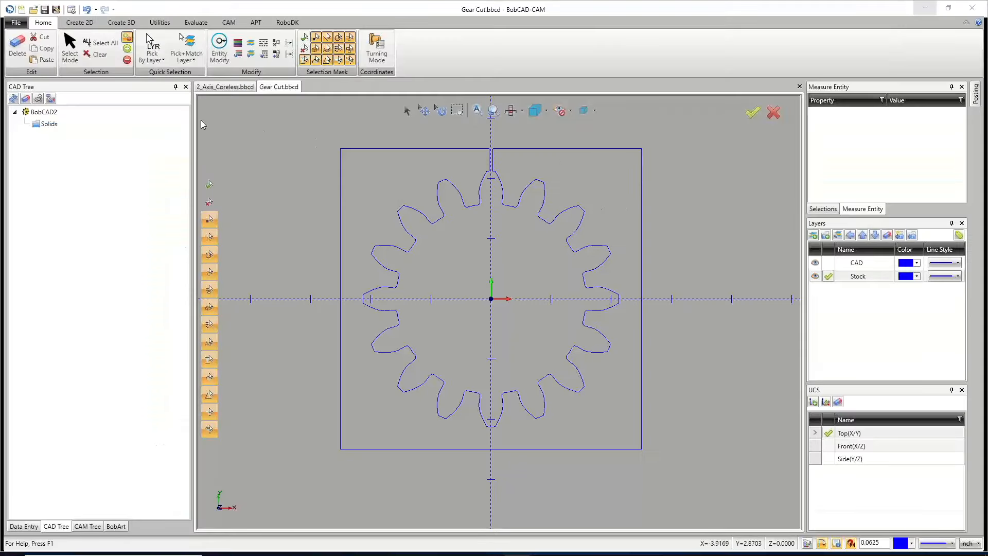
{"action": "left_click", "coordinate": [91, 527]}
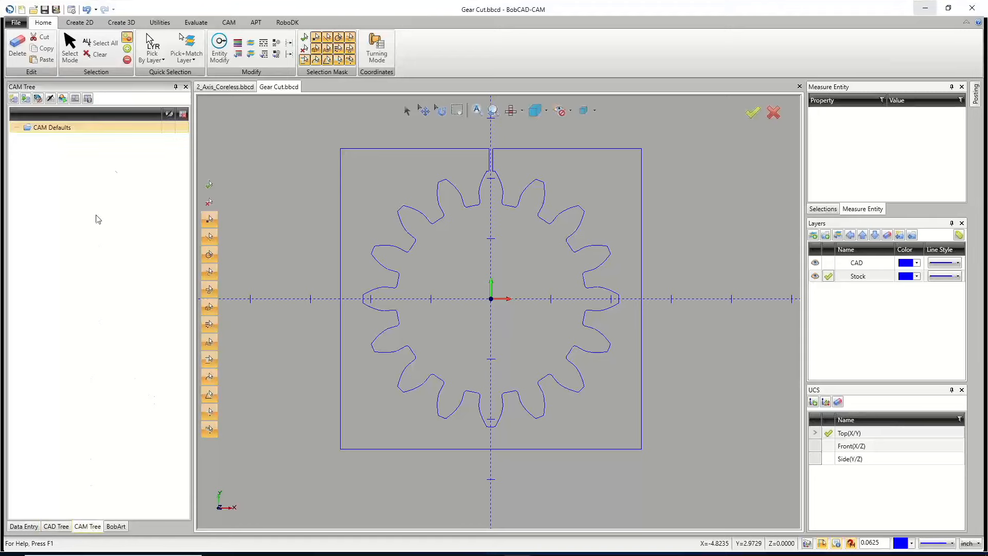
{"action": "right_click", "coordinate": [71, 132]}
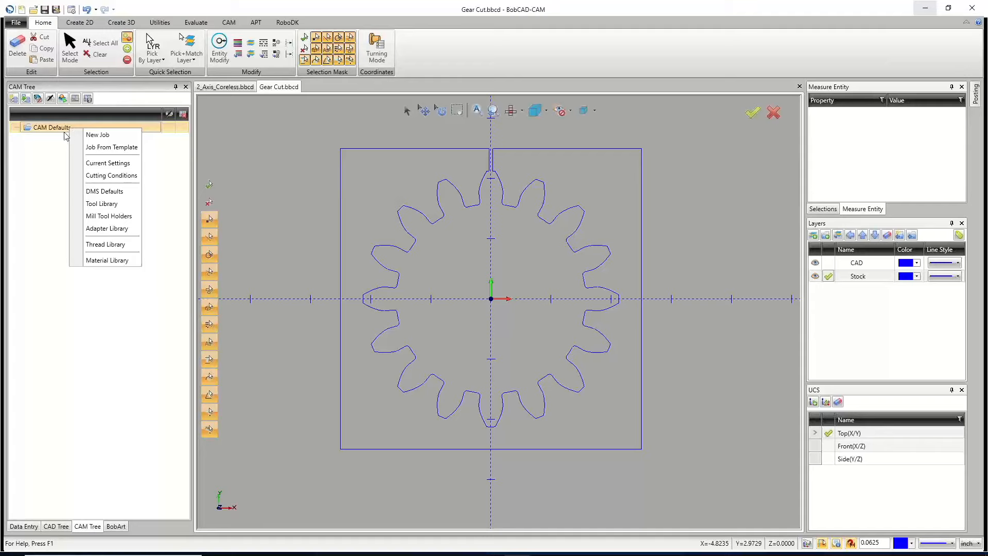
{"action": "left_click", "coordinate": [61, 150]}
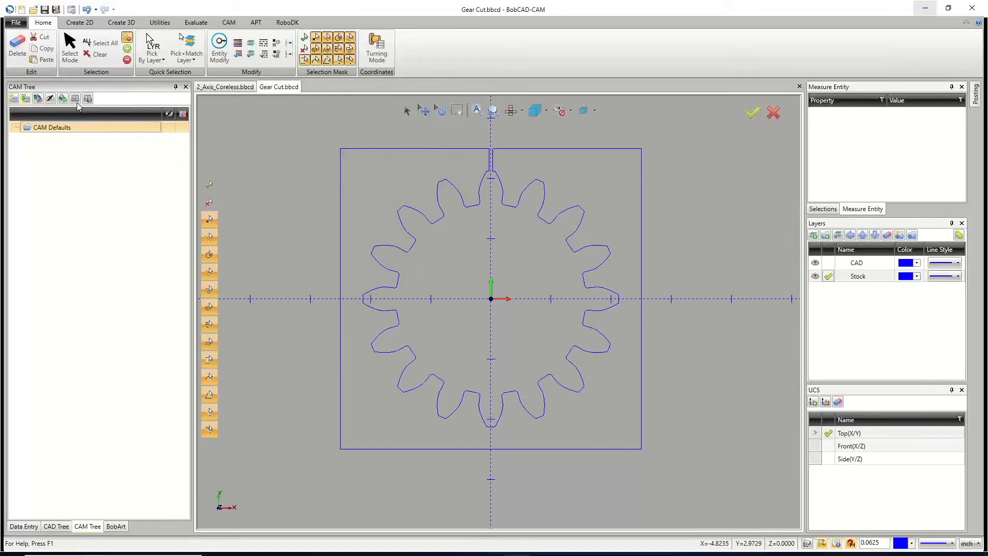
{"action": "left_click", "coordinate": [232, 25]}
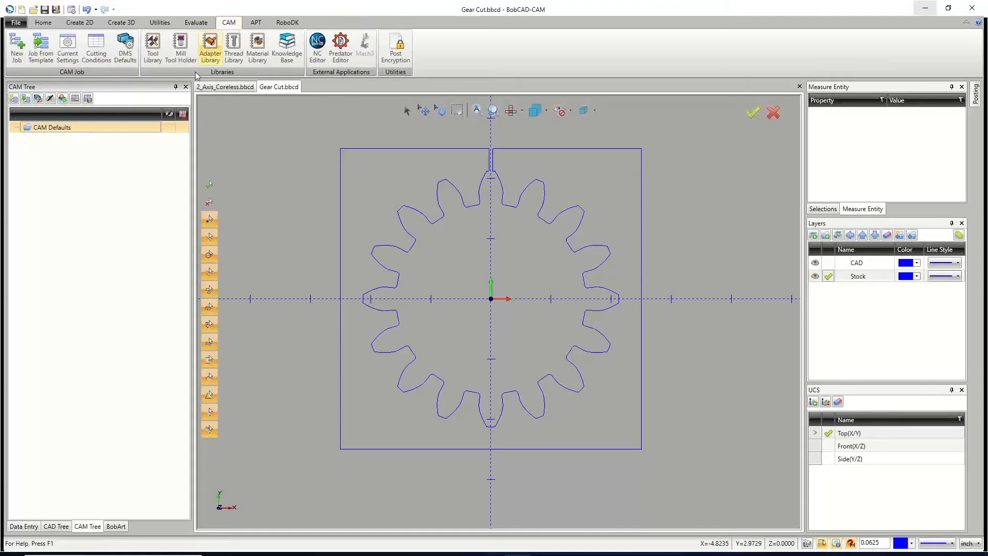
{"action": "left_click", "coordinate": [15, 45]}
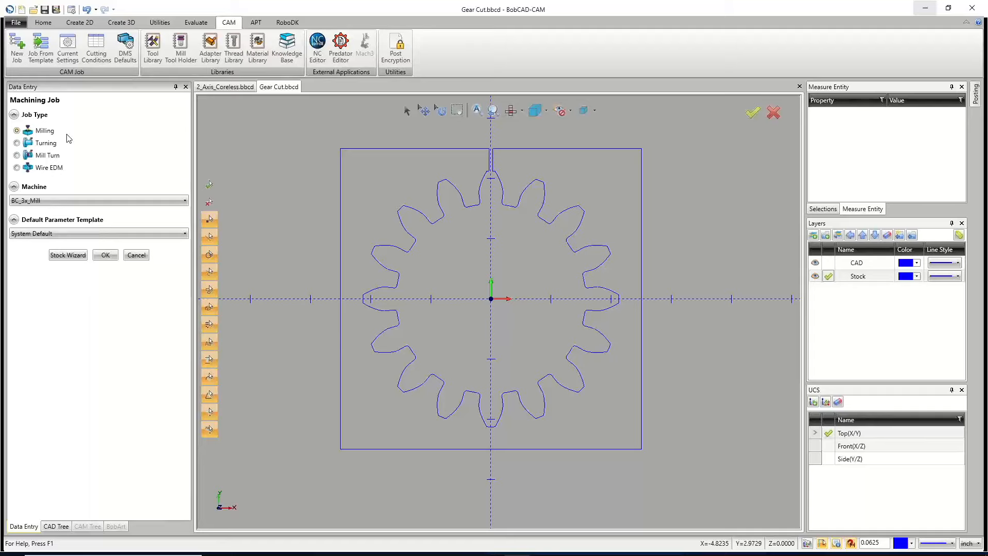
Step: Create a Wire EDM machining job using the Sodick_Mark_21 machine and the System Default parameter template
{"action": "left_click", "coordinate": [17, 167]}
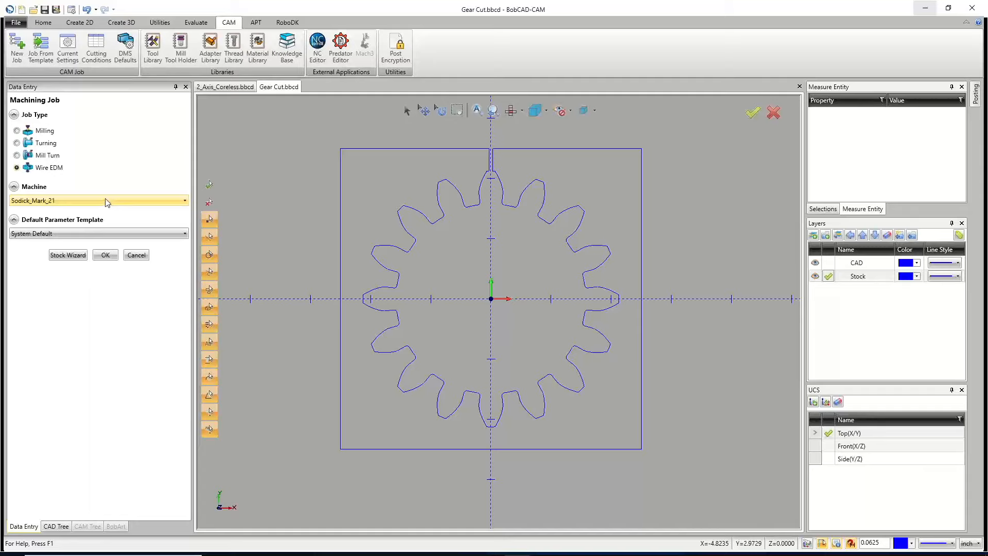
{"action": "left_click", "coordinate": [105, 255]}
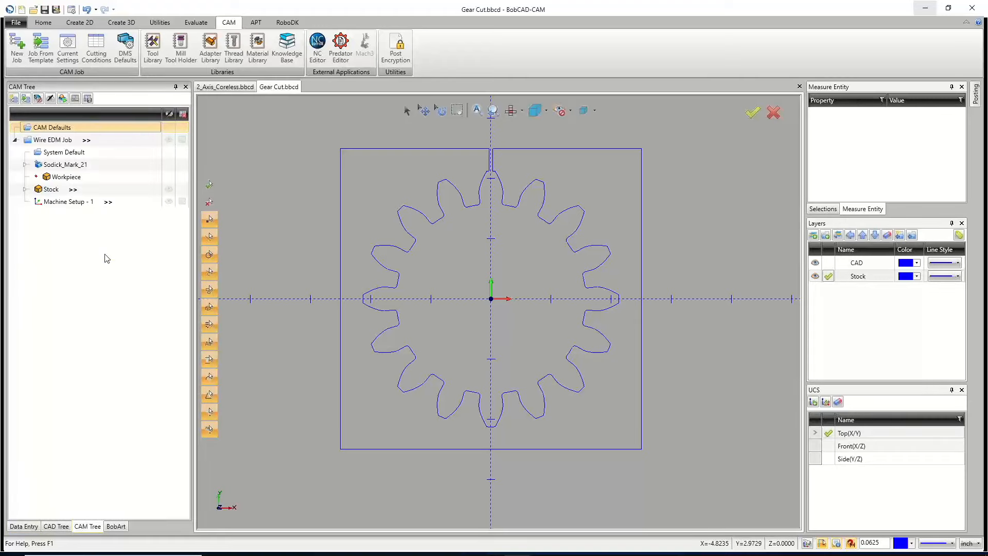
Step: Open the CAM Defaults' Current Settings and set the machine make to Sodick_Mark_25
{"action": "right_click", "coordinate": [67, 130]}
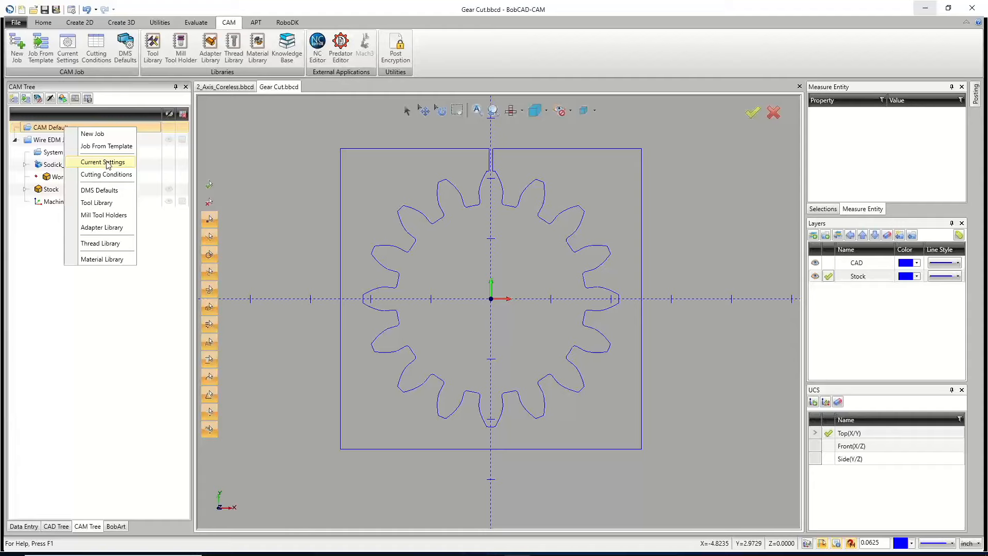
{"action": "left_click", "coordinate": [432, 188]}
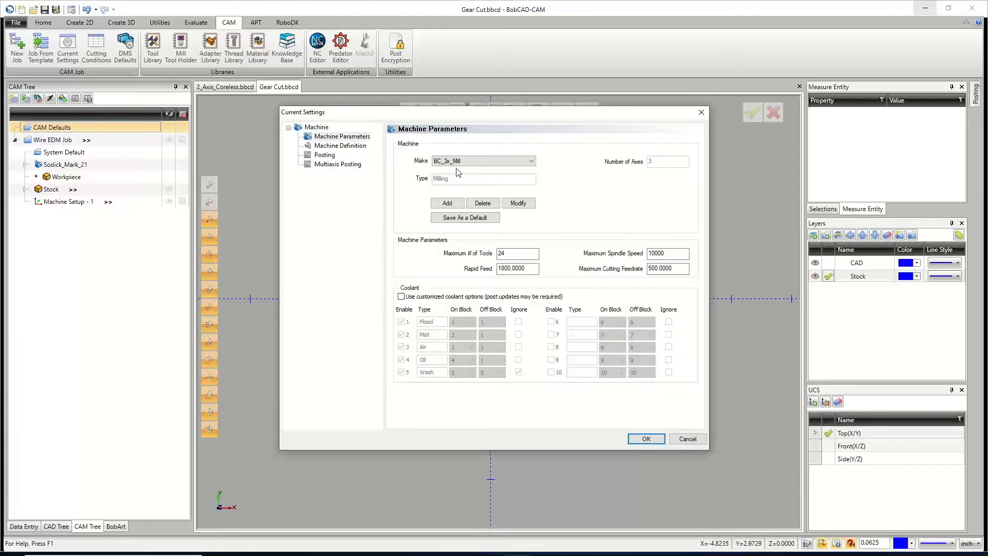
{"action": "left_click", "coordinate": [498, 163]}
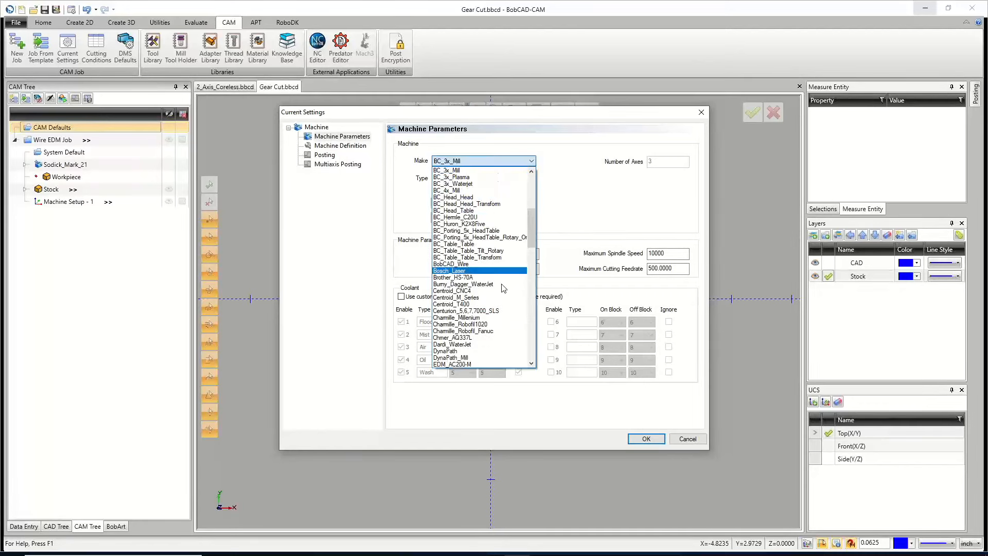
{"action": "scroll", "coordinate": [486, 308], "scroll_direction": "down", "scroll_amount": 5}
{"action": "scroll", "coordinate": [486, 311], "scroll_direction": "down", "scroll_amount": 18}
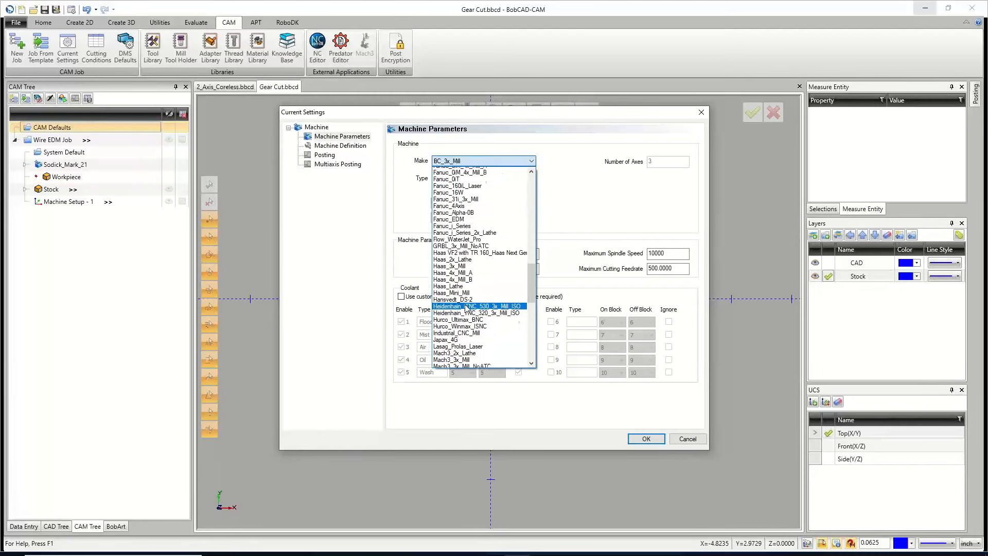
{"action": "scroll", "coordinate": [464, 314], "scroll_direction": "down", "scroll_amount": 6}
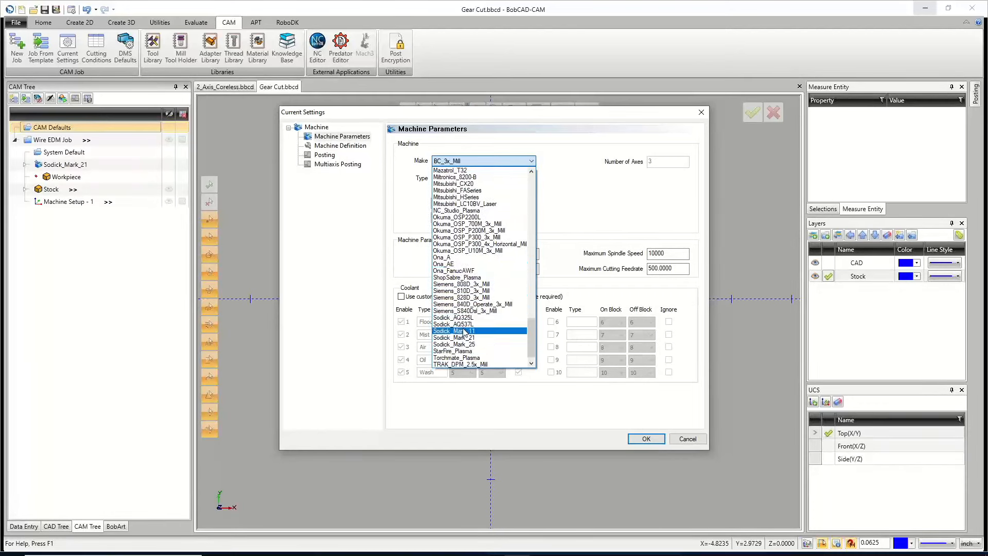
{"action": "left_click", "coordinate": [467, 338]}
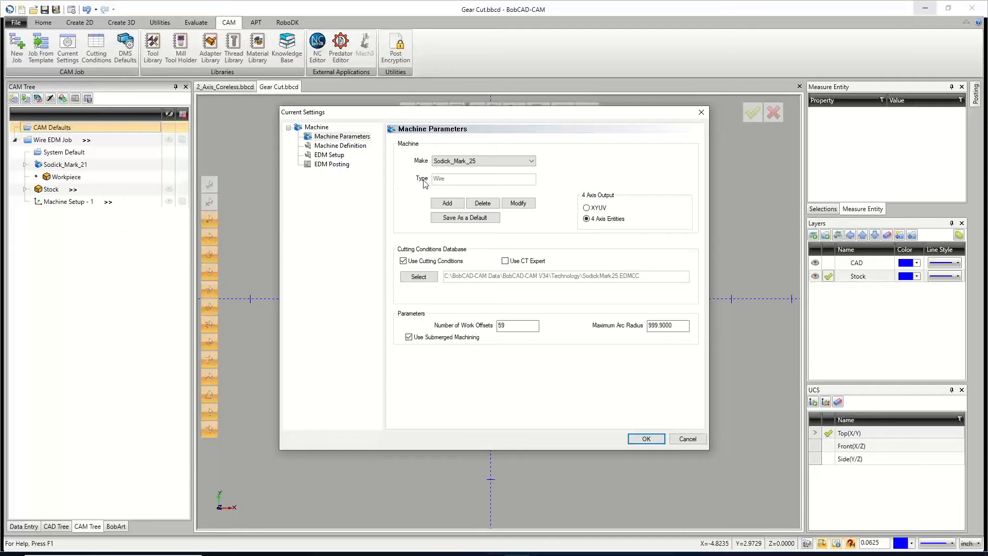
Step: Review the machine definition and EDM setup parameters, and bring up the EDM posting settings
{"action": "left_click", "coordinate": [342, 146]}
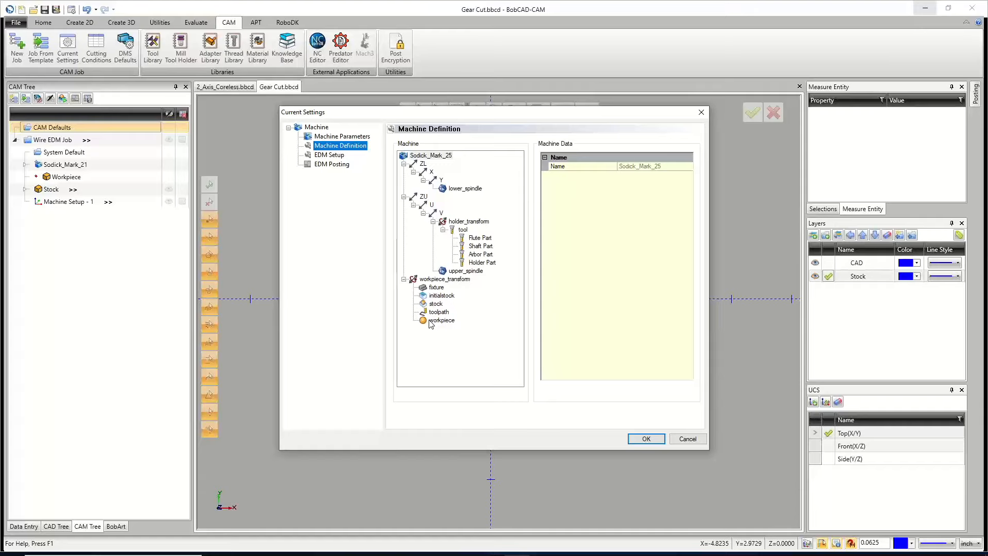
{"action": "left_click", "coordinate": [330, 155]}
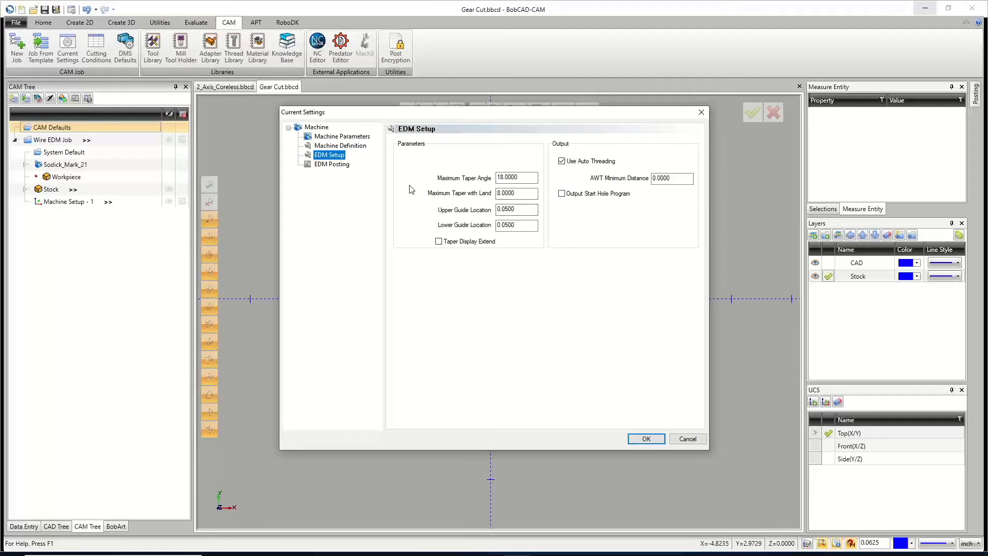
{"action": "left_click", "coordinate": [341, 165]}
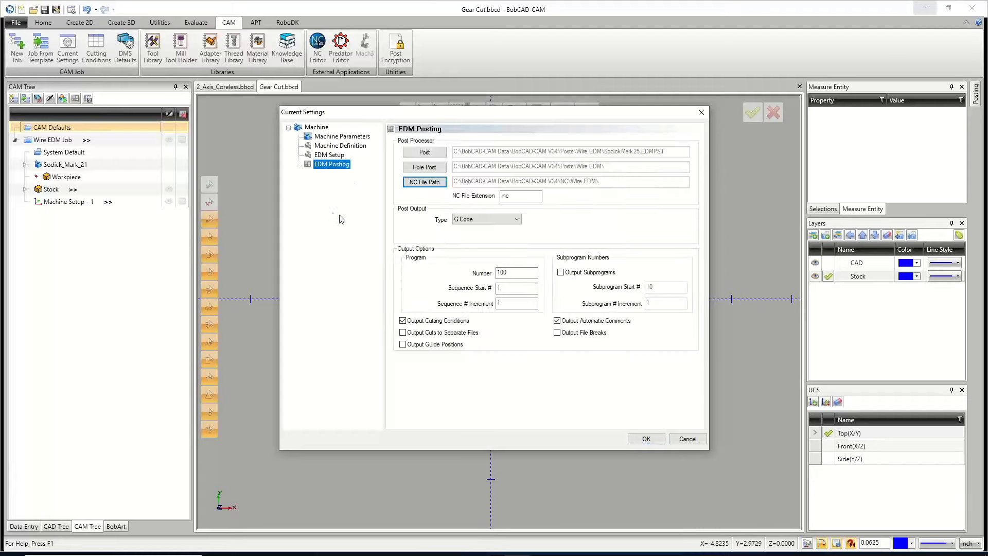
Step: Assign SodickMark21.EDMPST from the Wire EDM posts folder as the post processor
{"action": "left_click", "coordinate": [425, 153]}
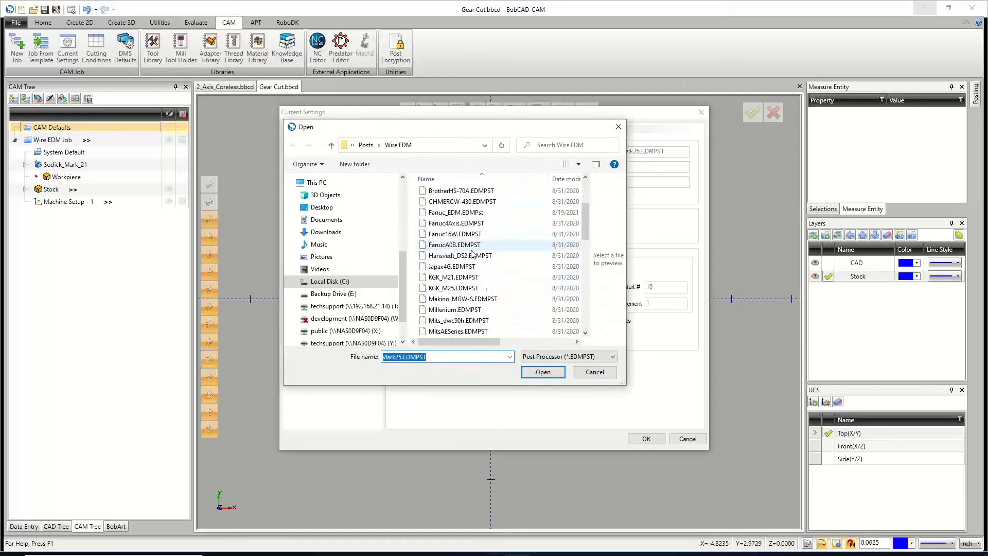
{"action": "scroll", "coordinate": [475, 250], "scroll_direction": "down", "scroll_amount": 14}
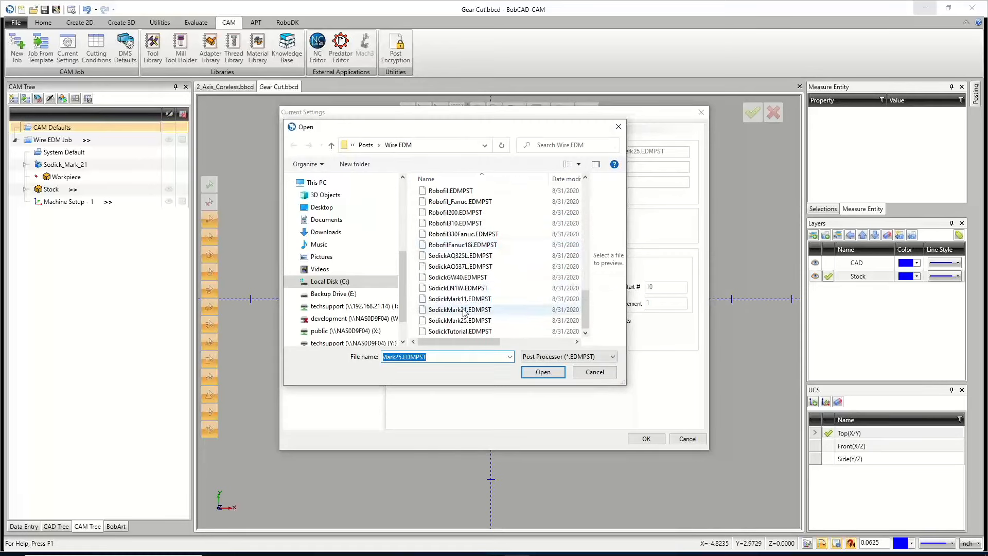
{"action": "double_click", "coordinate": [459, 309]}
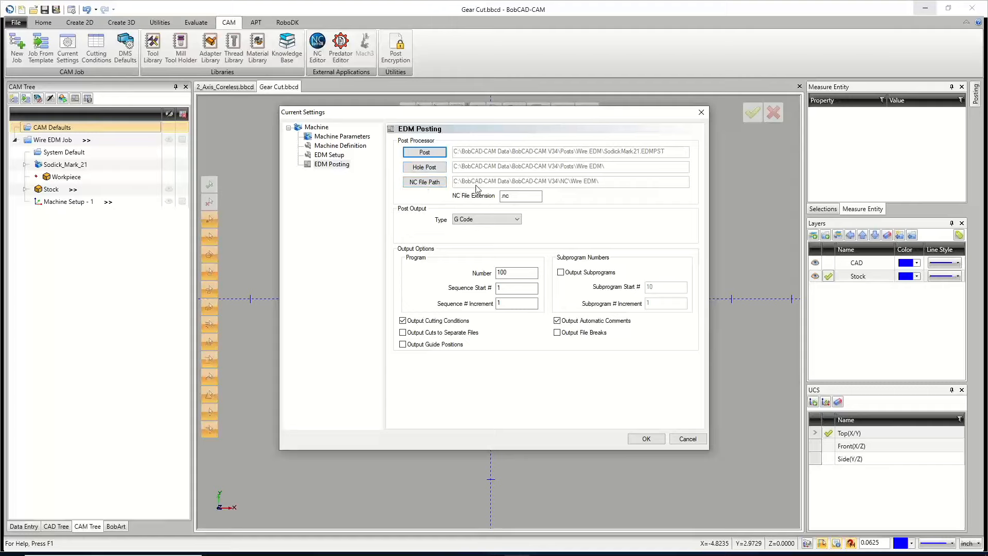
Step: Review the NC file extension, post output type, program numbering and output options, and accept the Current Settings
{"action": "left_click_drag", "start_coordinate": [516, 196], "coordinate": [484, 195]}
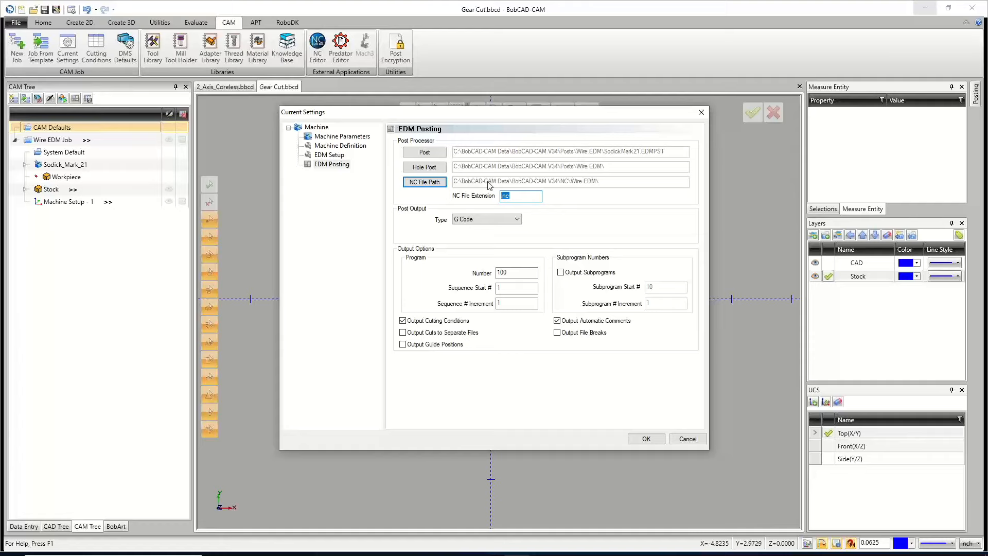
{"action": "left_click", "coordinate": [514, 195]}
{"action": "left_click", "coordinate": [500, 221]}
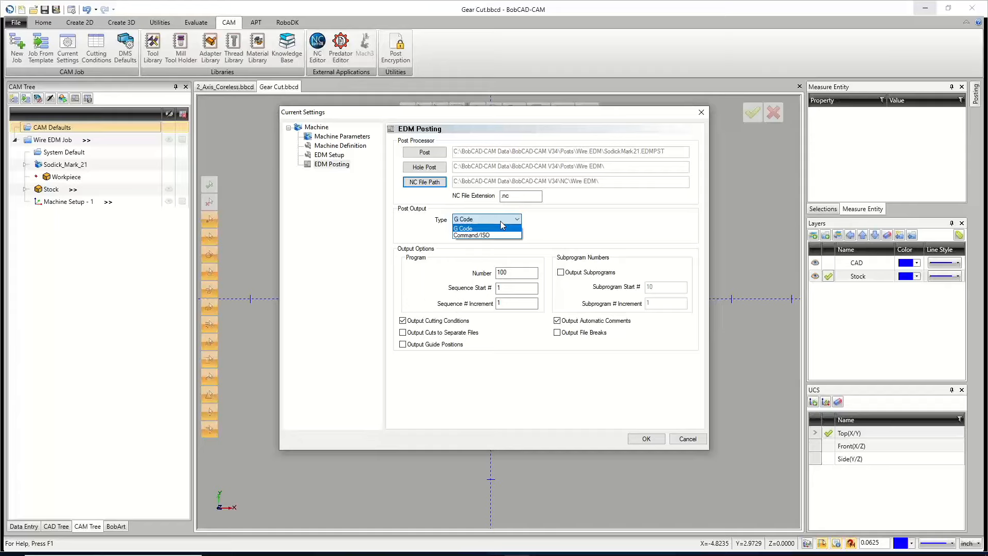
{"action": "left_click", "coordinate": [515, 272]}
{"action": "double_click", "coordinate": [515, 273]}
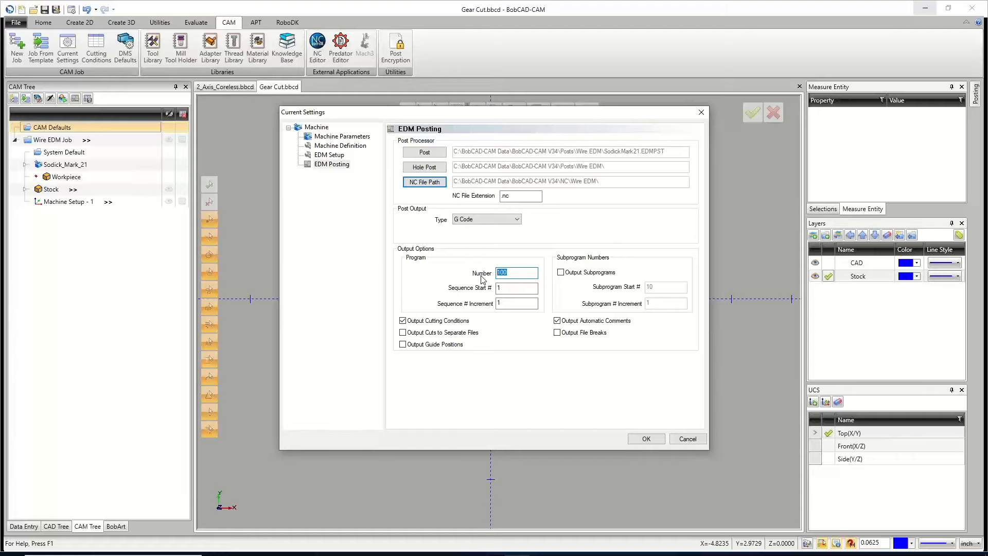
{"action": "key", "text": "Tab"}
{"action": "key", "text": "Tab"}
{"action": "left_click", "coordinate": [504, 285]}
{"action": "left_click", "coordinate": [429, 333]}
{"action": "left_click", "coordinate": [429, 334]}
{"action": "left_click", "coordinate": [584, 337]}
{"action": "left_click", "coordinate": [647, 438]}
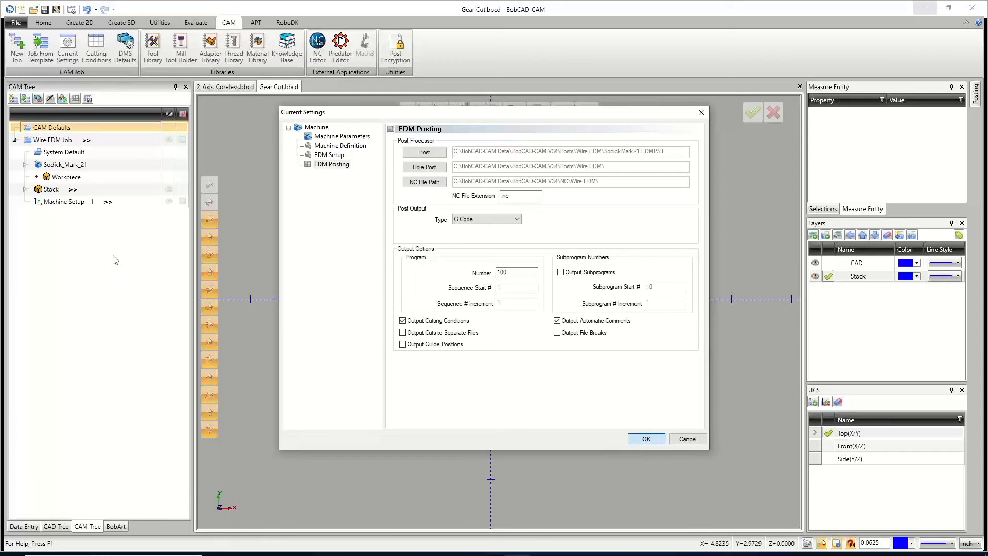
Step: Expand the machine in the Wire EDM job to check its post processor, and select the Workpiece item
{"action": "left_click", "coordinate": [24, 165]}
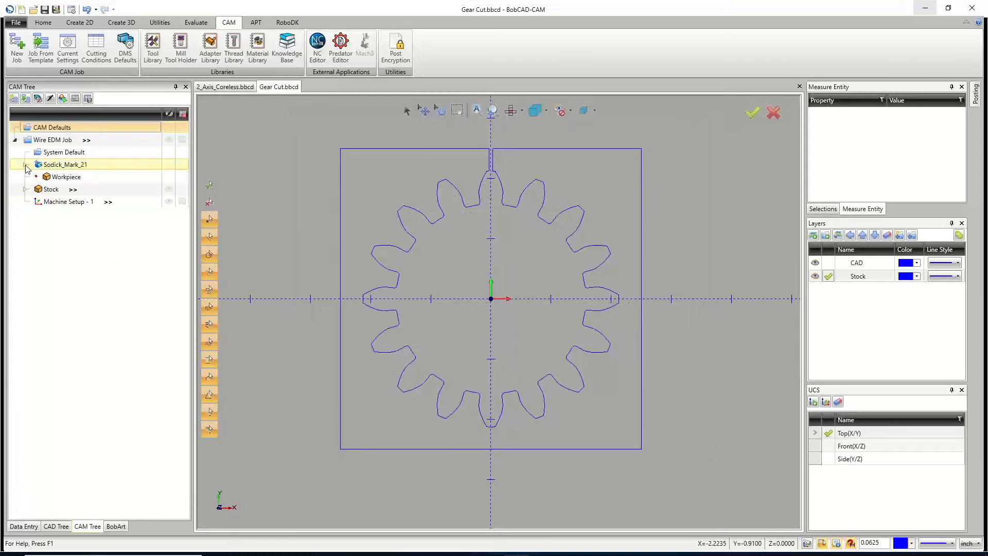
{"action": "left_click", "coordinate": [93, 177]}
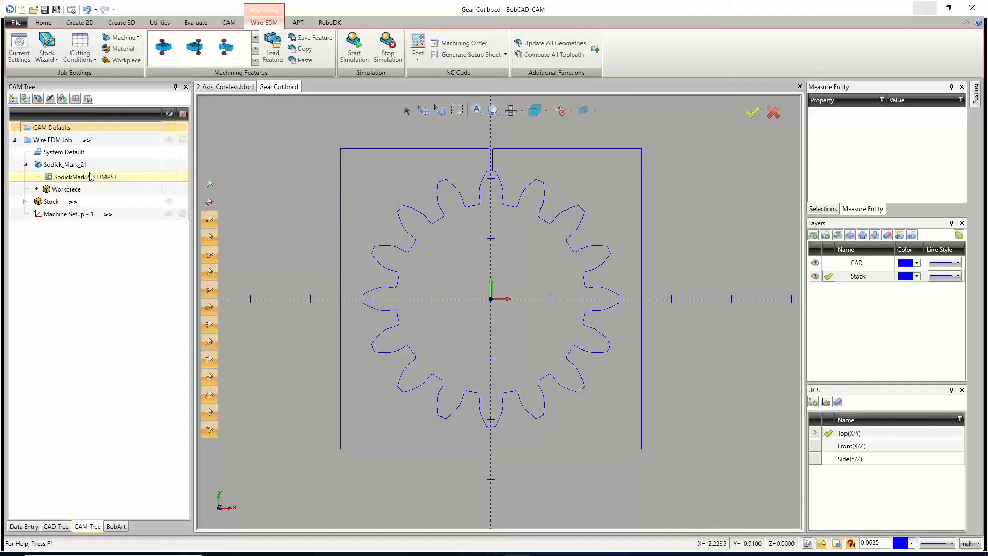
{"action": "left_click", "coordinate": [70, 192]}
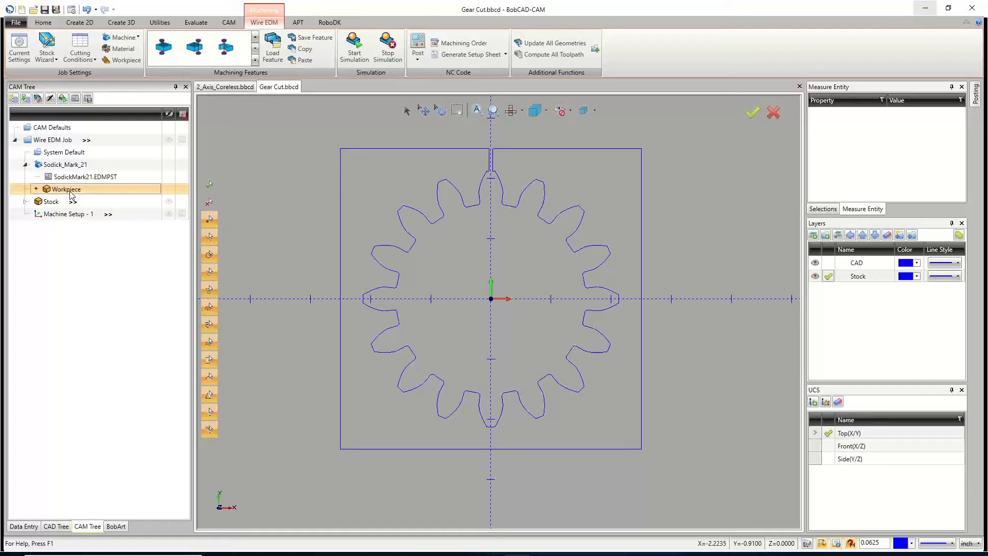
{"action": "left_click", "coordinate": [14, 99]}
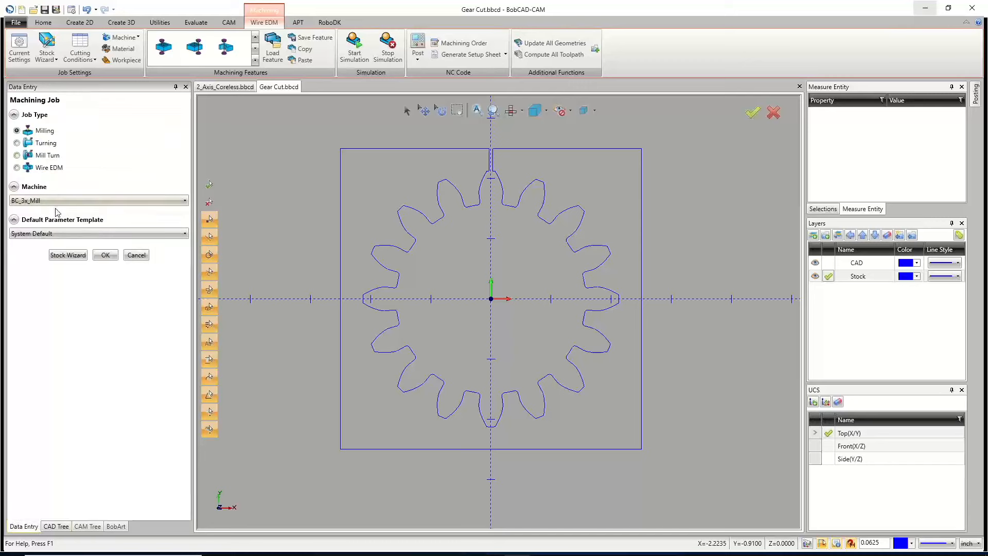
{"action": "left_click", "coordinate": [44, 168]}
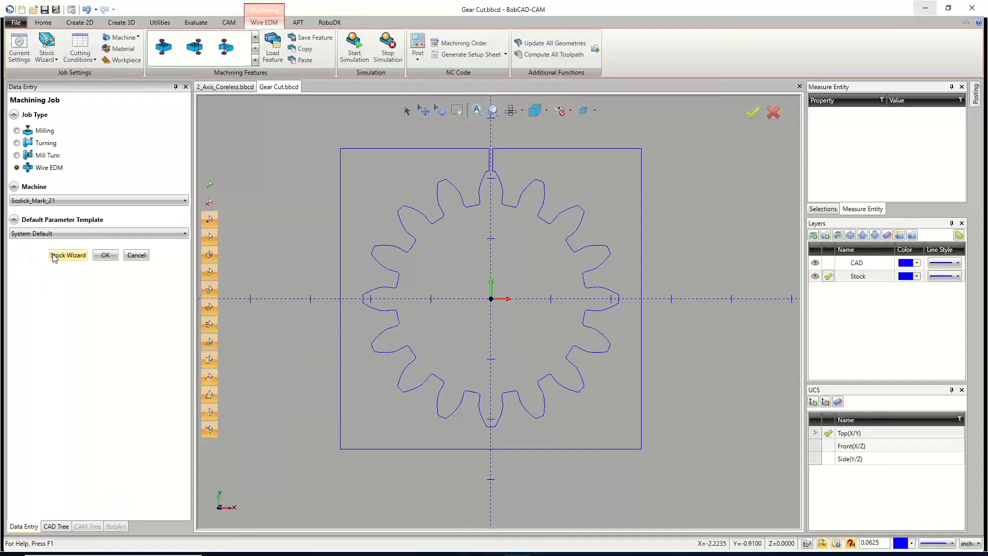
{"action": "left_click", "coordinate": [136, 256]}
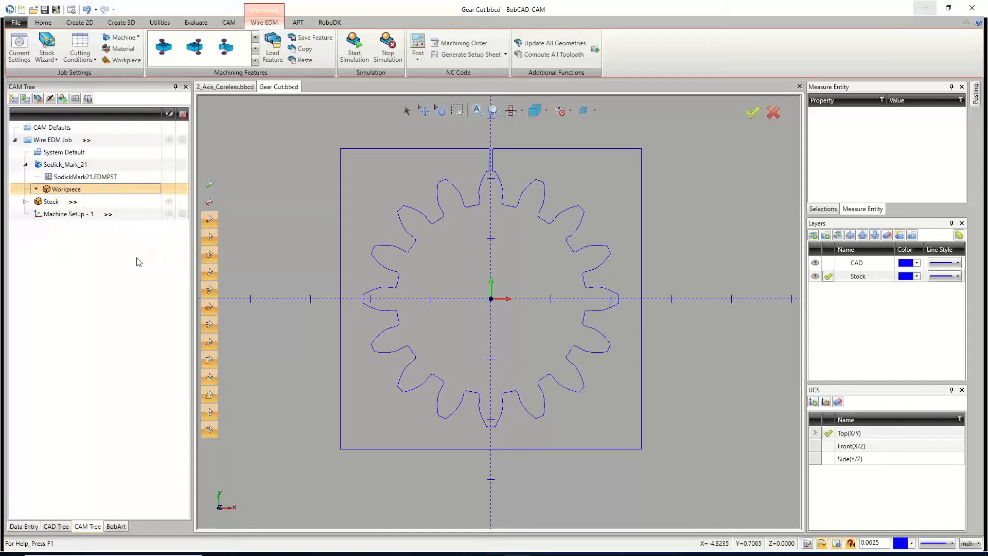
Step: Expand the job's Stock item to inspect its material, and open the Stock Wizard
{"action": "left_click", "coordinate": [26, 202]}
{"action": "left_click", "coordinate": [51, 202]}
{"action": "right_click", "coordinate": [48, 203]}
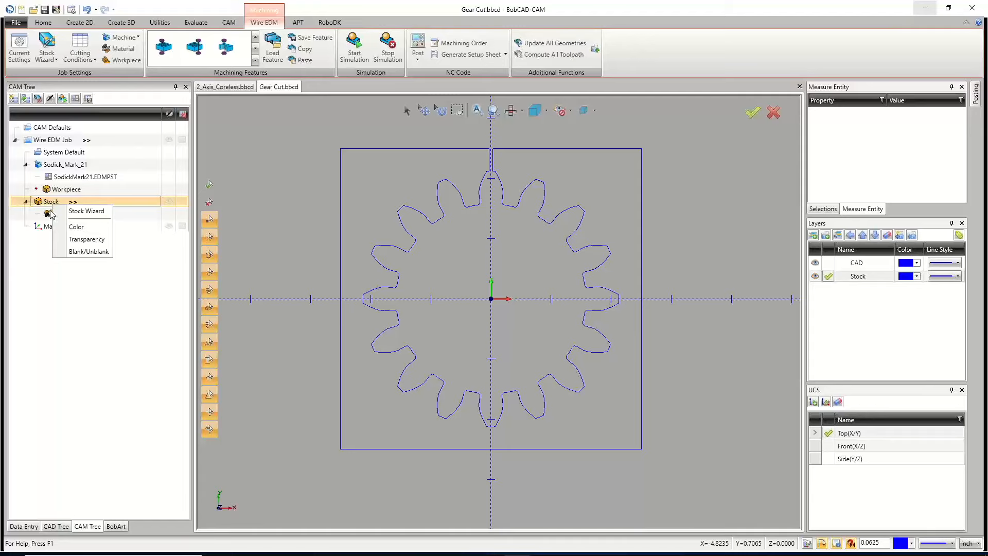
{"action": "left_click", "coordinate": [50, 214]}
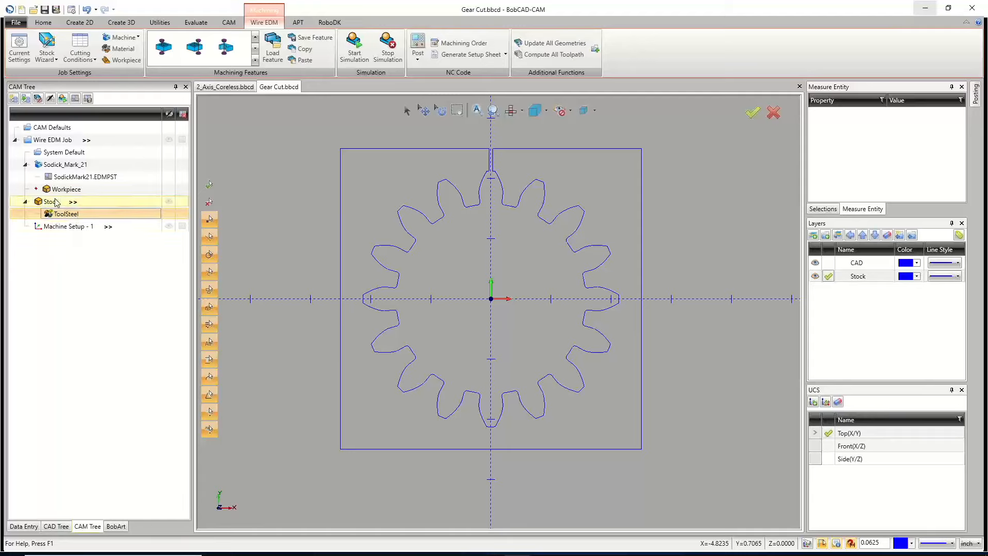
{"action": "right_click", "coordinate": [59, 203]}
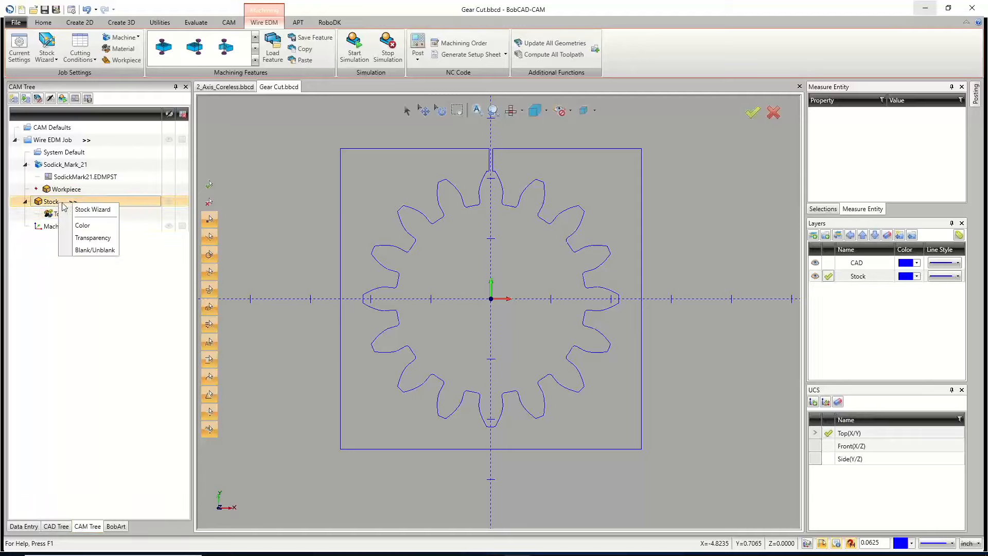
{"action": "left_click", "coordinate": [92, 210]}
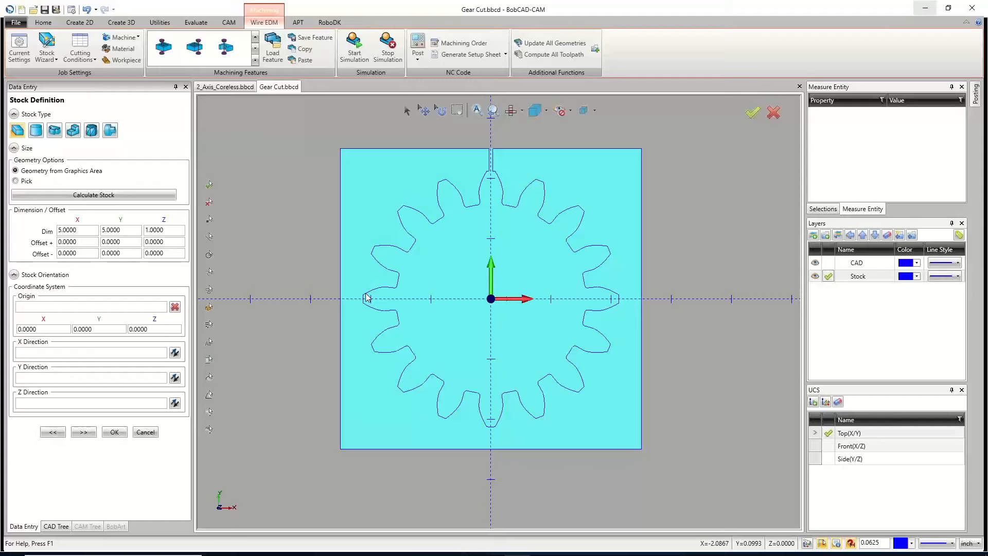
Step: Calculate a cylindrical stock around the graphics-area geometry with the Bounding Cylinder option
{"action": "left_click", "coordinate": [35, 130]}
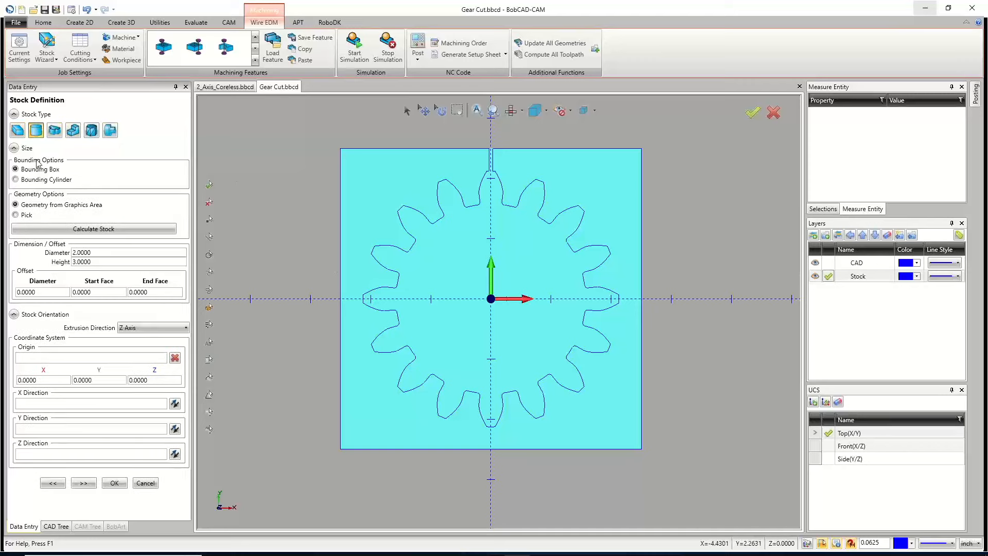
{"action": "left_click", "coordinate": [35, 179]}
{"action": "left_click", "coordinate": [54, 228]}
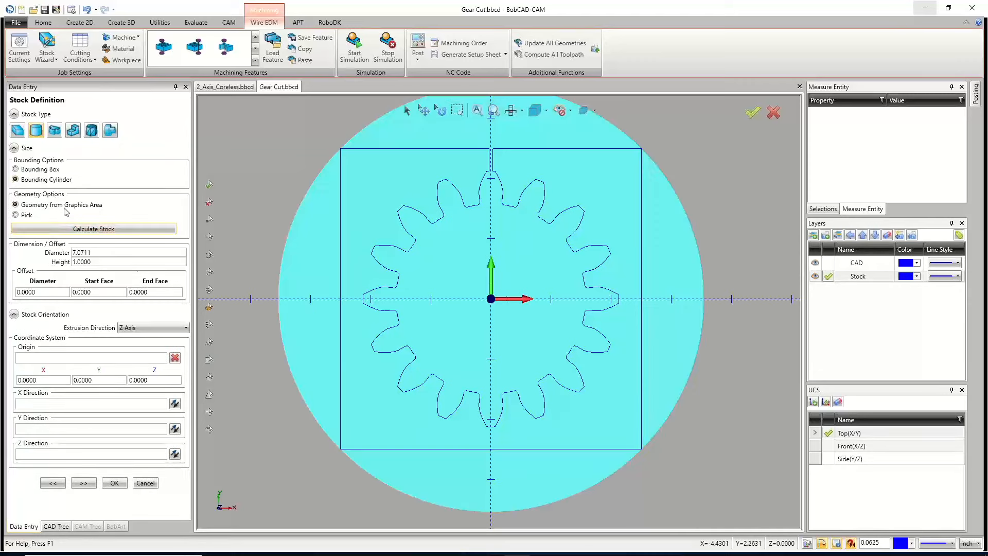
Step: Calculate an extruded stock from the connected square and gear profile, and inspect the solid in 3D before restoring the top view
{"action": "left_click", "coordinate": [54, 130]}
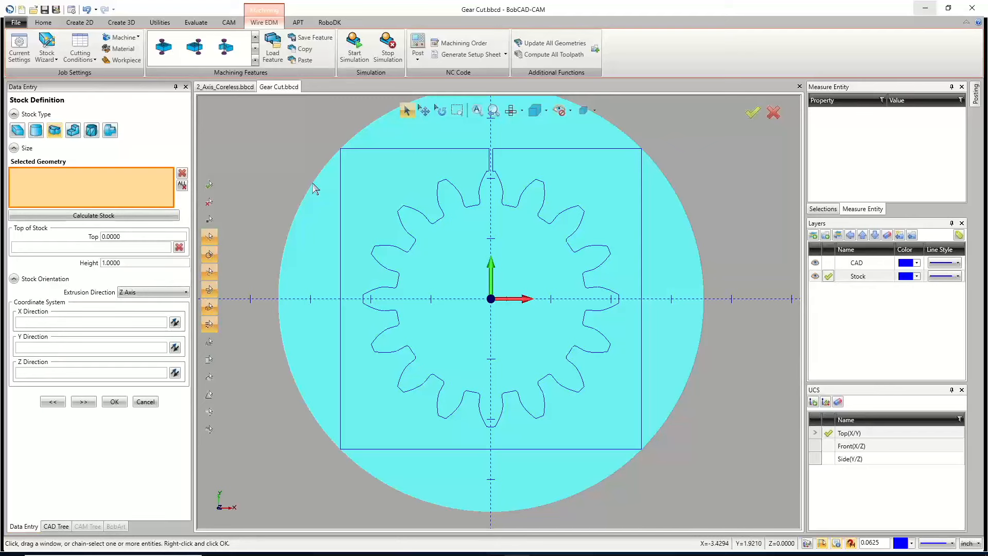
{"action": "left_click", "coordinate": [341, 178]}
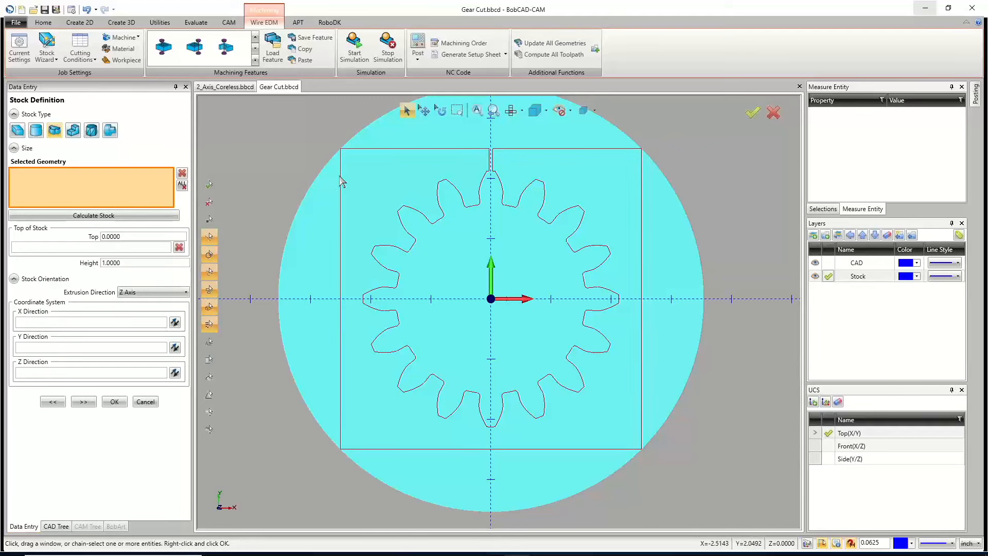
{"action": "left_click", "coordinate": [81, 223]}
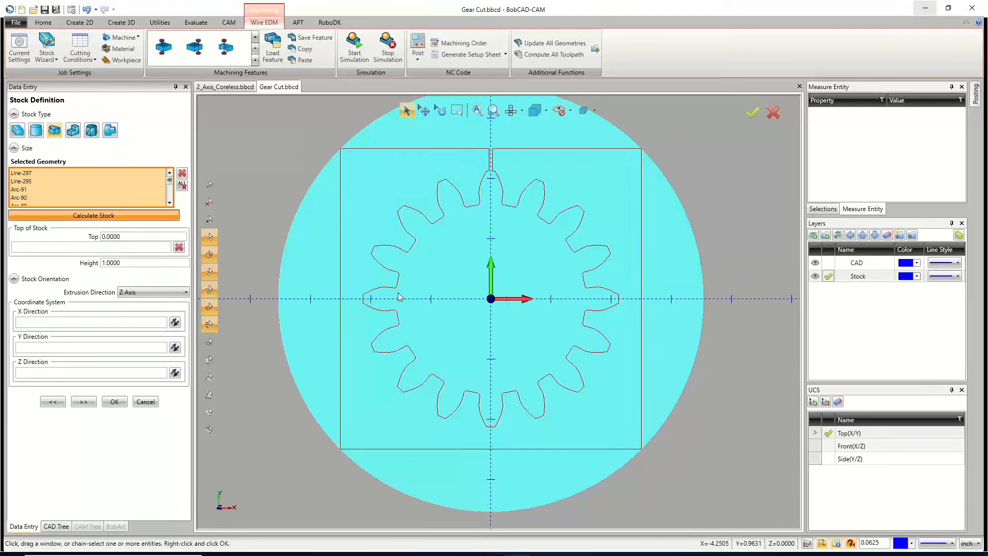
{"action": "middle_click_drag", "start_coordinate": [481, 350], "coordinate": [507, 363]}
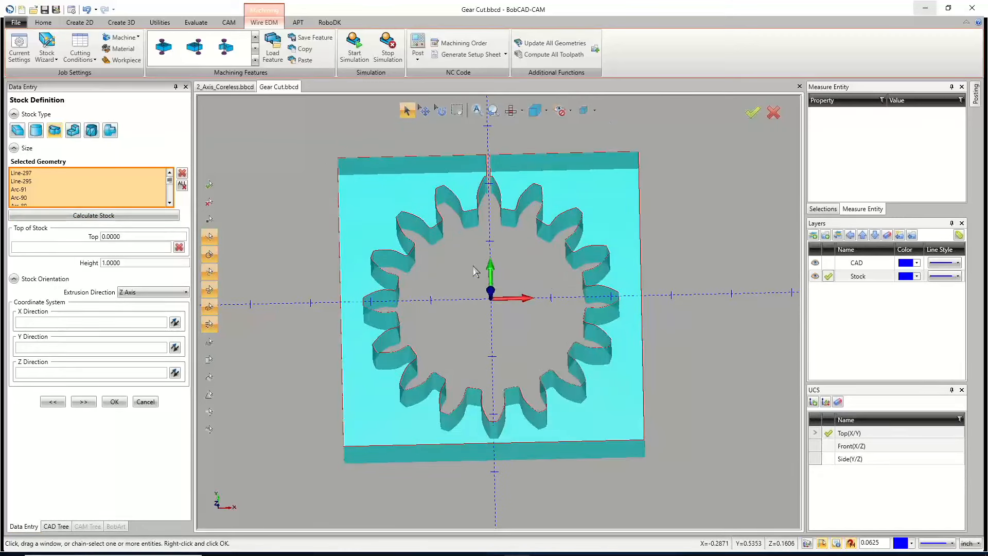
{"action": "key", "text": "t"}
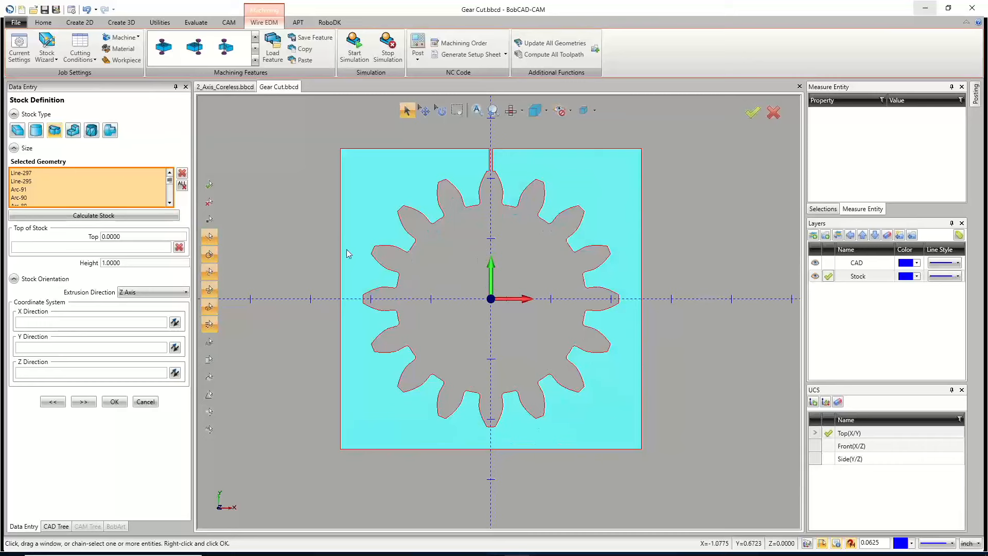
Step: Look through the options of the solid body, STL file and revolved stock types
{"action": "left_click", "coordinate": [74, 131]}
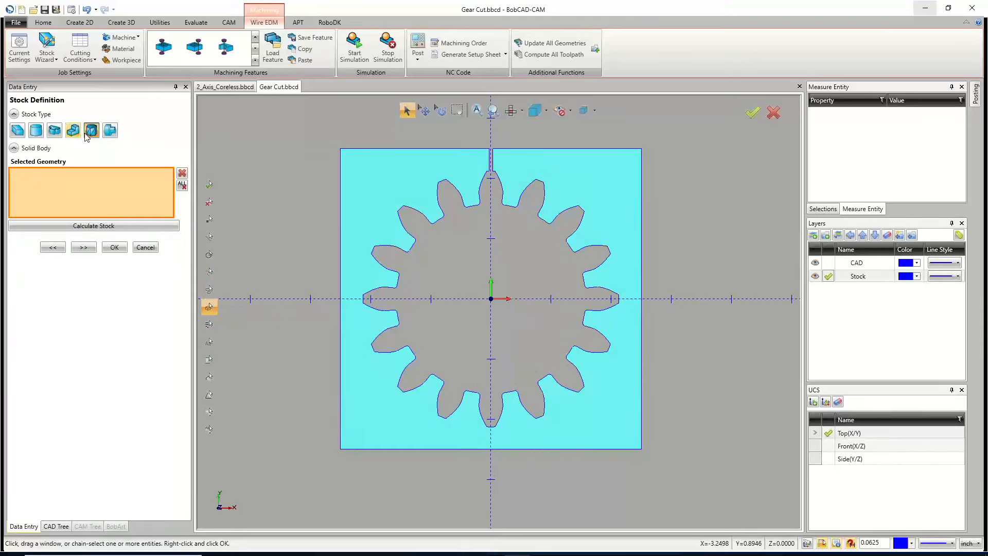
{"action": "left_click", "coordinate": [87, 133]}
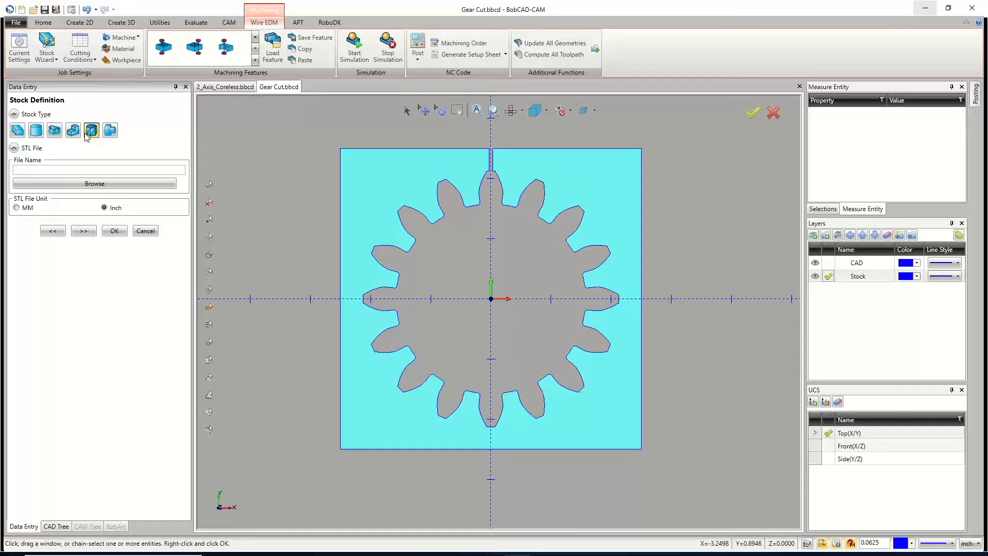
{"action": "left_click", "coordinate": [105, 128]}
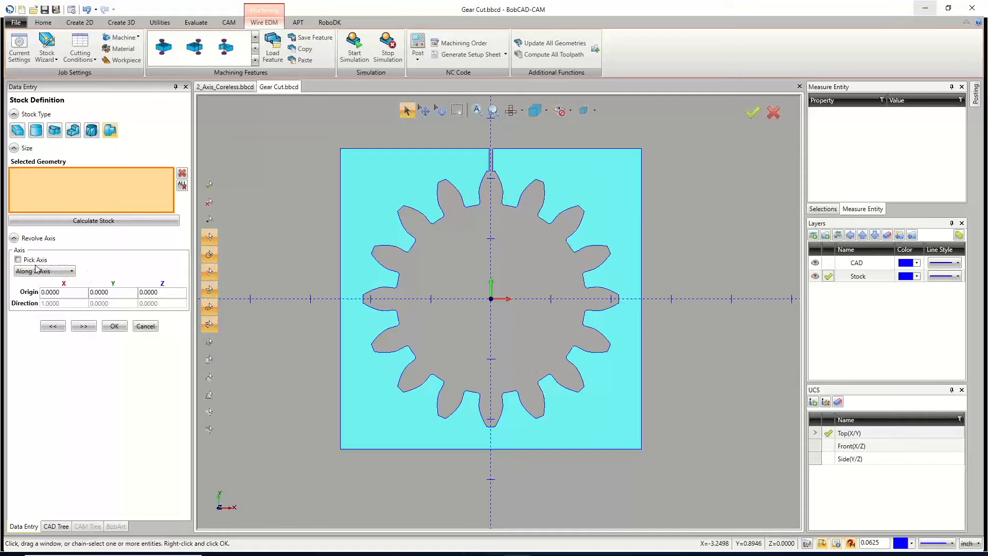
Step: Switch to the rectangular stock type and calculate the stock from the graphics-area geometry
{"action": "left_click", "coordinate": [18, 132]}
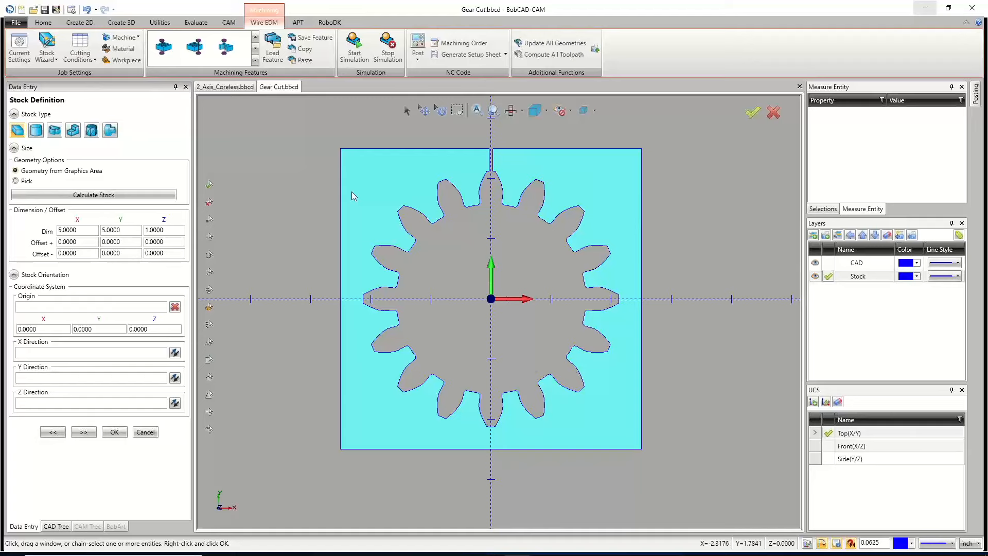
{"action": "scroll", "coordinate": [422, 252], "scroll_direction": "down", "scroll_amount": 5}
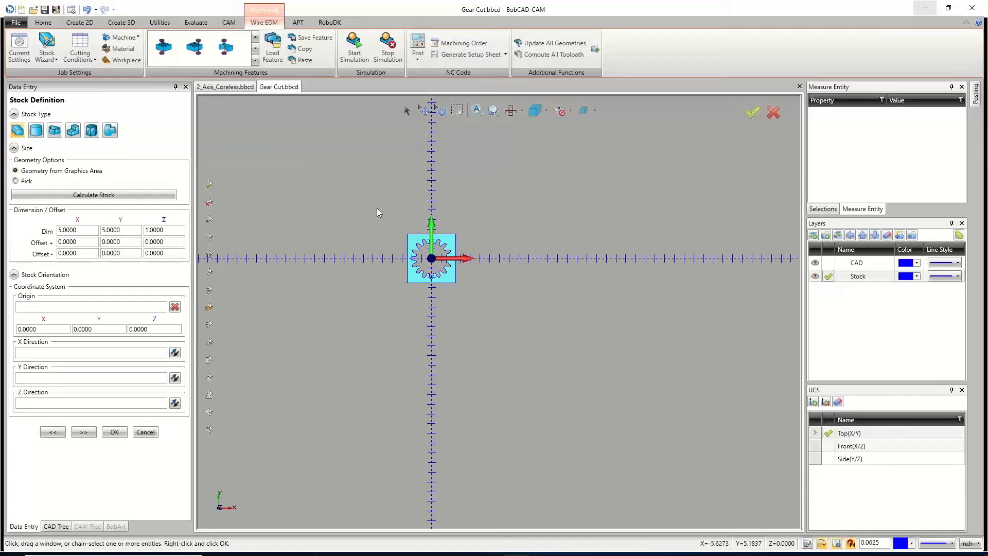
{"action": "scroll", "coordinate": [411, 232], "scroll_direction": "up", "scroll_amount": 3}
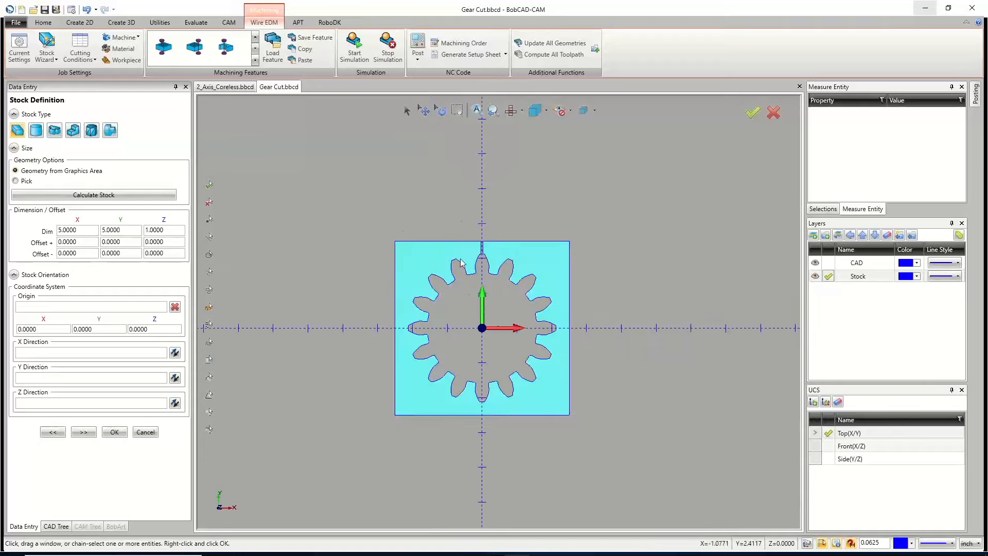
{"action": "scroll", "coordinate": [483, 319], "scroll_direction": "up", "scroll_amount": 3}
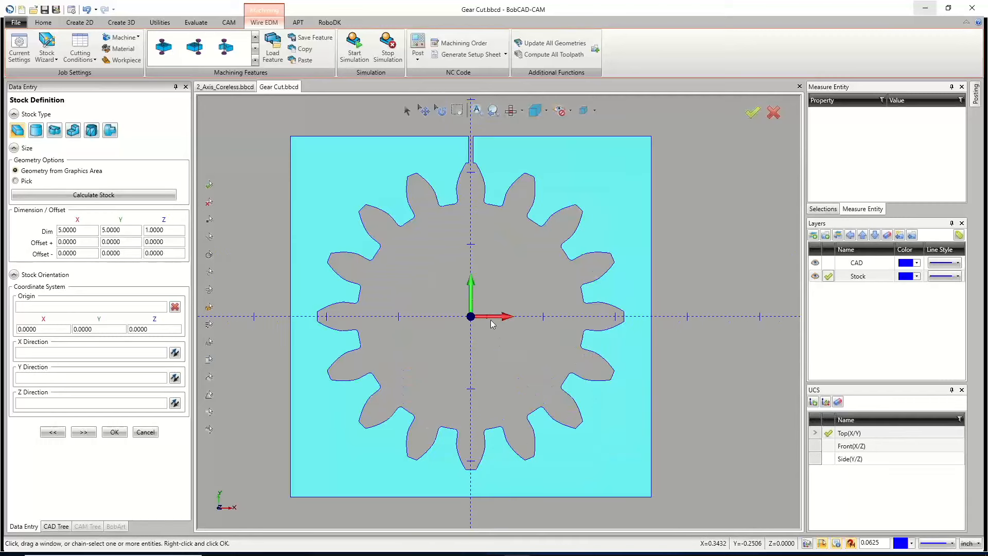
{"action": "left_click", "coordinate": [98, 195]}
{"action": "left_click", "coordinate": [87, 230]}
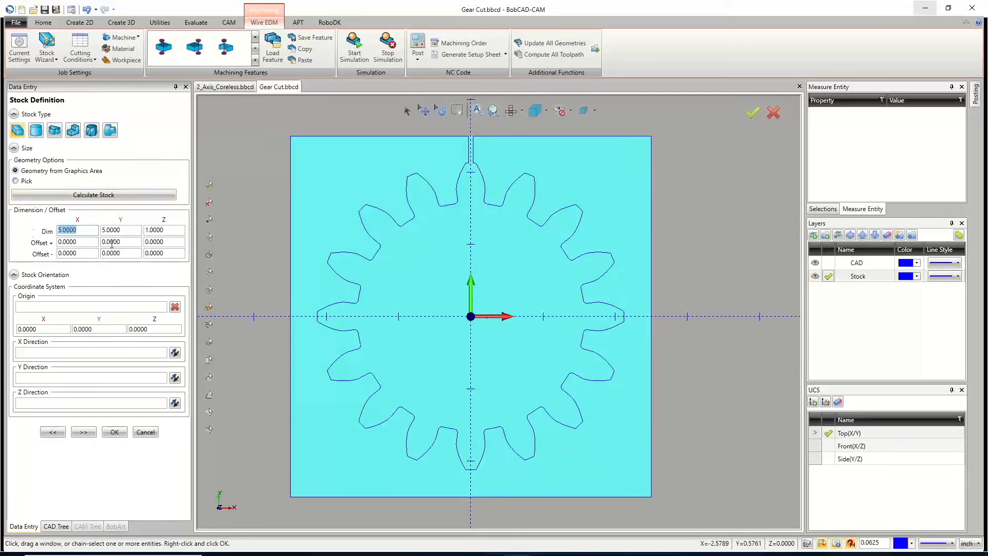
{"action": "left_click", "coordinate": [130, 234]}
{"action": "left_click", "coordinate": [170, 229]}
Step: Set the rectangular stock's Z dimension to 2 and inspect the block in 3D
{"action": "middle_click_drag", "start_coordinate": [485, 452], "coordinate": [469, 319]}
{"action": "scroll", "coordinate": [469, 320], "scroll_direction": "down", "scroll_amount": 2}
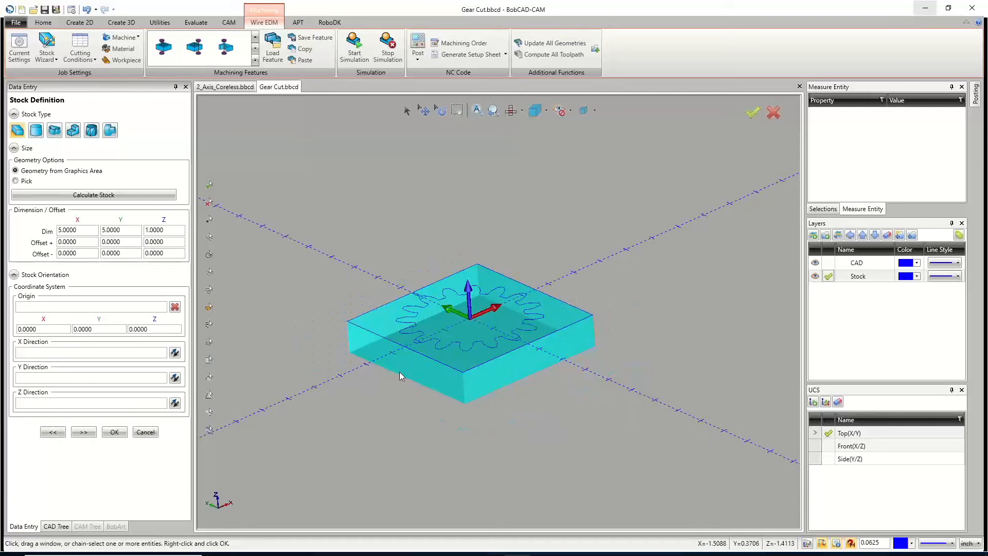
{"action": "middle_click_drag", "start_coordinate": [400, 372], "coordinate": [423, 370]}
{"action": "scroll", "coordinate": [431, 393], "scroll_direction": "up", "scroll_amount": 4}
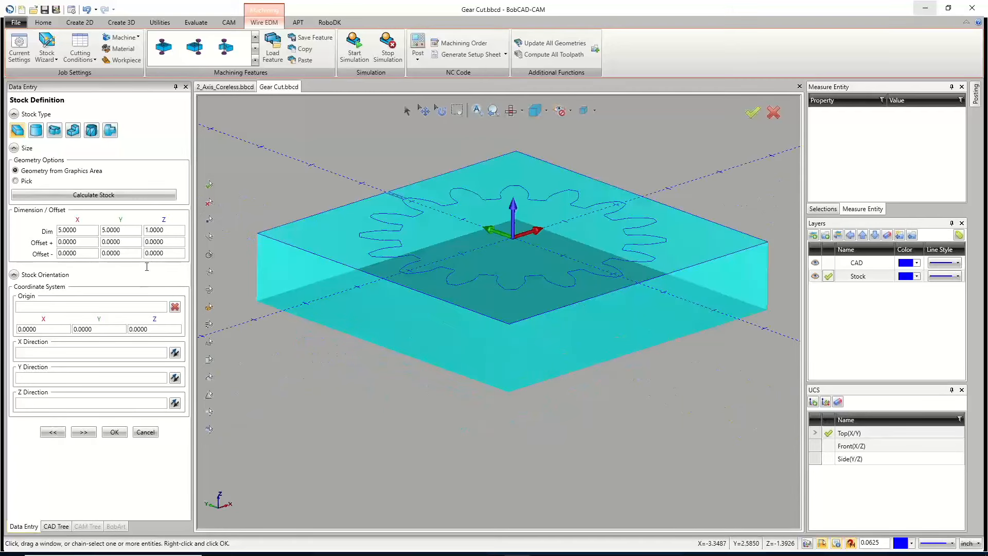
{"action": "left_click", "coordinate": [164, 230]}
{"action": "type", "text": "2"}
{"action": "left_click", "coordinate": [136, 232]}
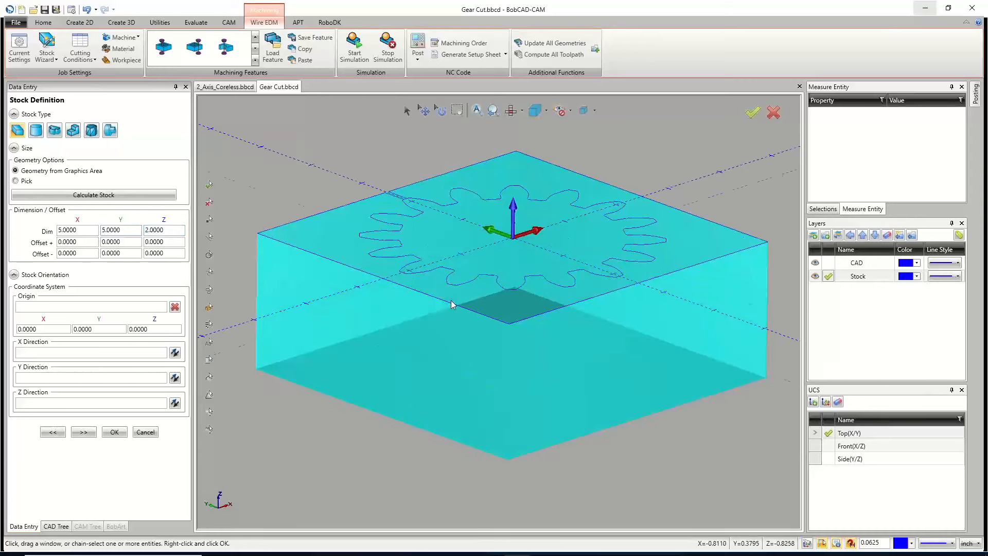
{"action": "scroll", "coordinate": [450, 299], "scroll_direction": "down", "scroll_amount": 3}
{"action": "mouse_move", "coordinate": [480, 319]}
{"action": "middle_mouse_down"}
{"action": "mouse_move", "coordinate": [477, 337]}
{"action": "mouse_move", "coordinate": [478, 308]}
{"action": "mouse_move", "coordinate": [476, 334]}
{"action": "middle_mouse_up"}
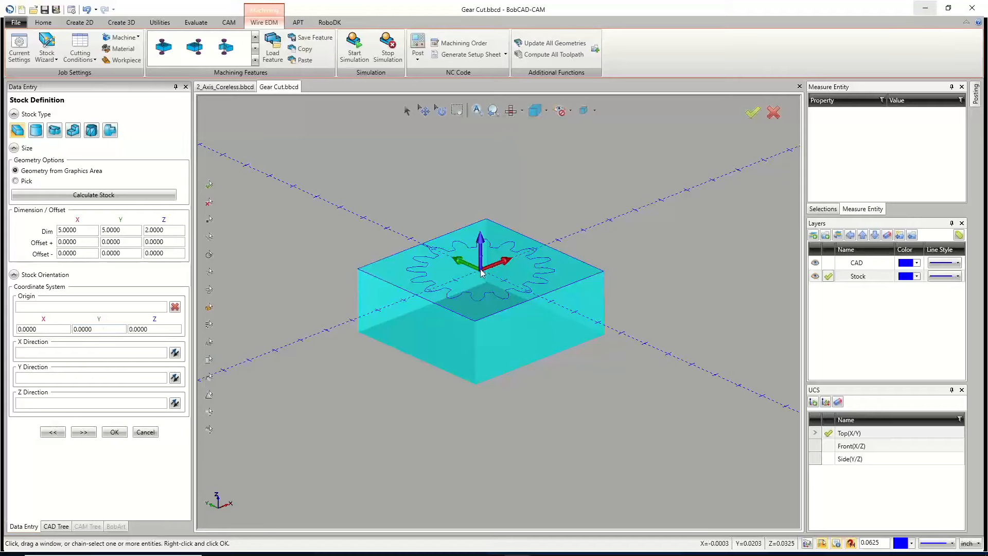
Step: Check the stock's position around the origin, and continue from the stock definition to the Machine Setup page
{"action": "scroll", "coordinate": [481, 272], "scroll_direction": "down", "scroll_amount": 5}
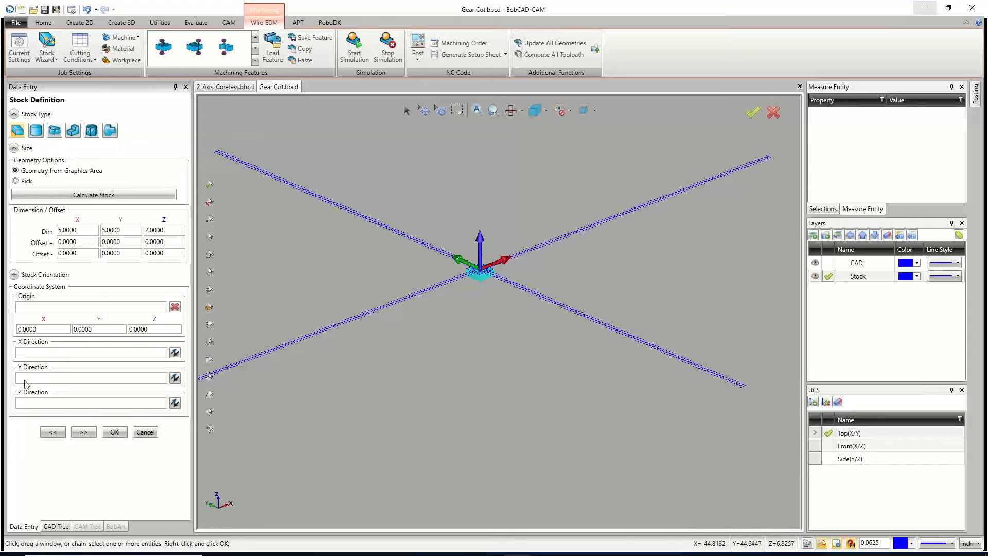
{"action": "scroll", "coordinate": [497, 278], "scroll_direction": "up", "scroll_amount": 8}
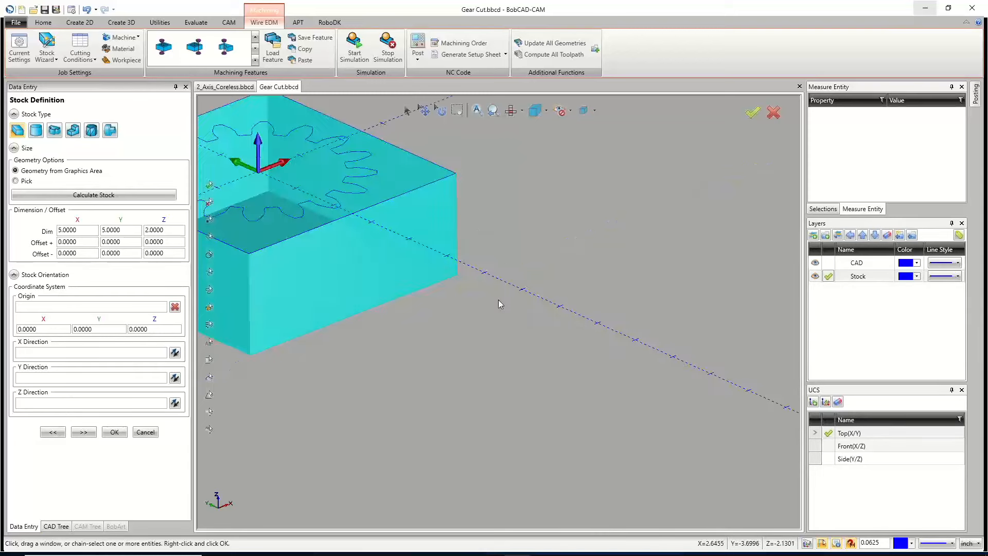
{"action": "scroll", "coordinate": [425, 281], "scroll_direction": "down", "scroll_amount": 5}
{"action": "scroll", "coordinate": [276, 238], "scroll_direction": "up", "scroll_amount": 3}
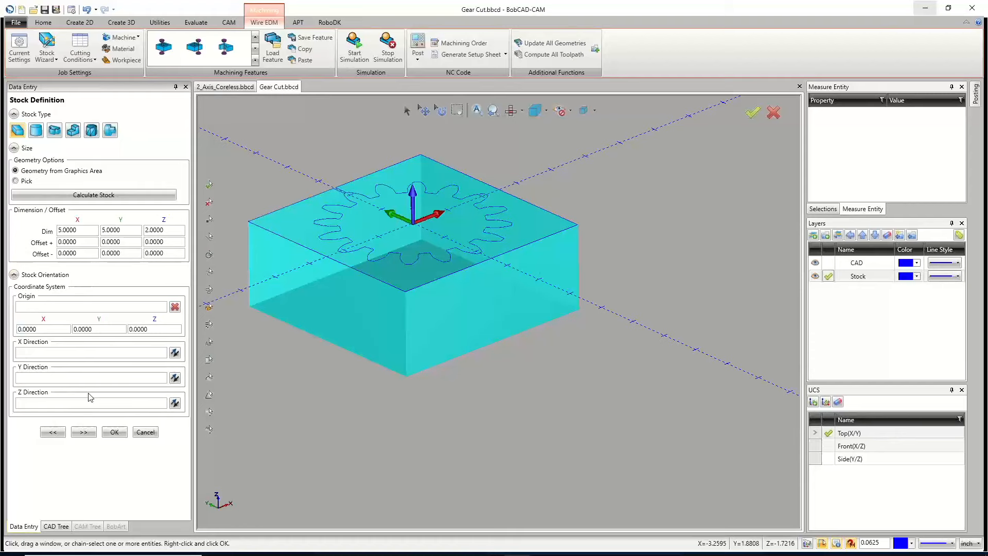
{"action": "left_click", "coordinate": [83, 432]}
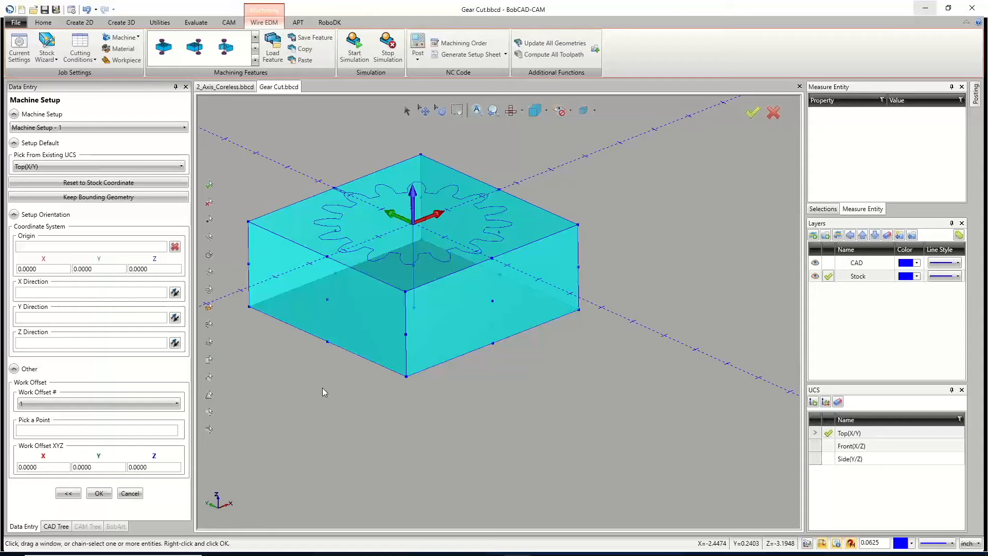
Step: Set the machine setup origin to the stock's upper corner at X -2.5, Y 2.5, Z 0
{"action": "middle_click_drag", "start_coordinate": [431, 269], "coordinate": [393, 220]}
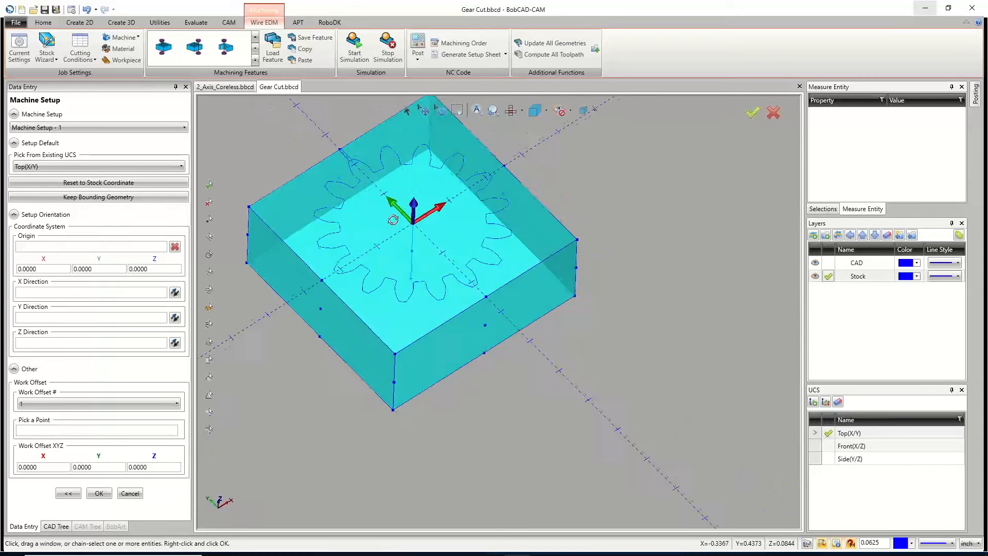
{"action": "scroll", "coordinate": [358, 160], "scroll_direction": "up", "scroll_amount": 5}
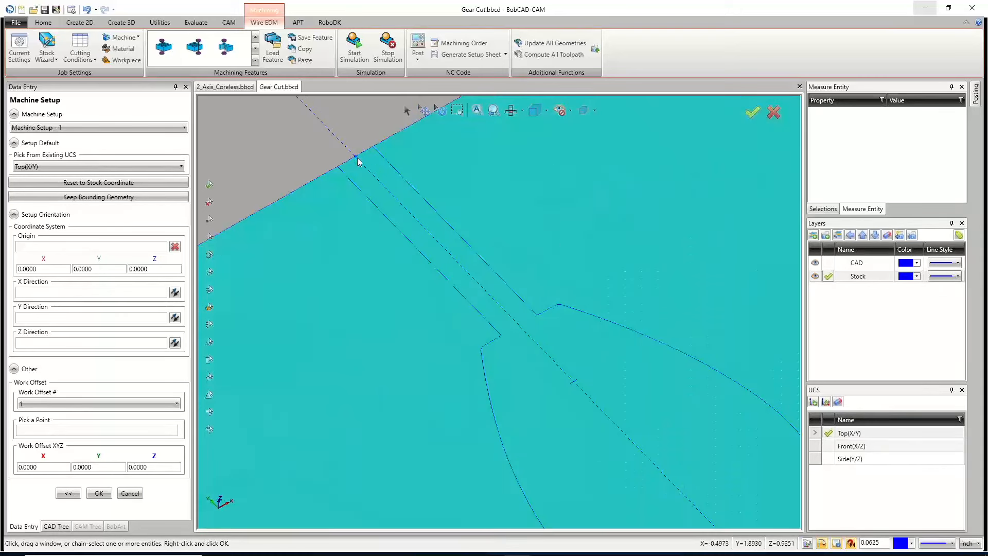
{"action": "scroll", "coordinate": [357, 161], "scroll_direction": "down", "scroll_amount": 5}
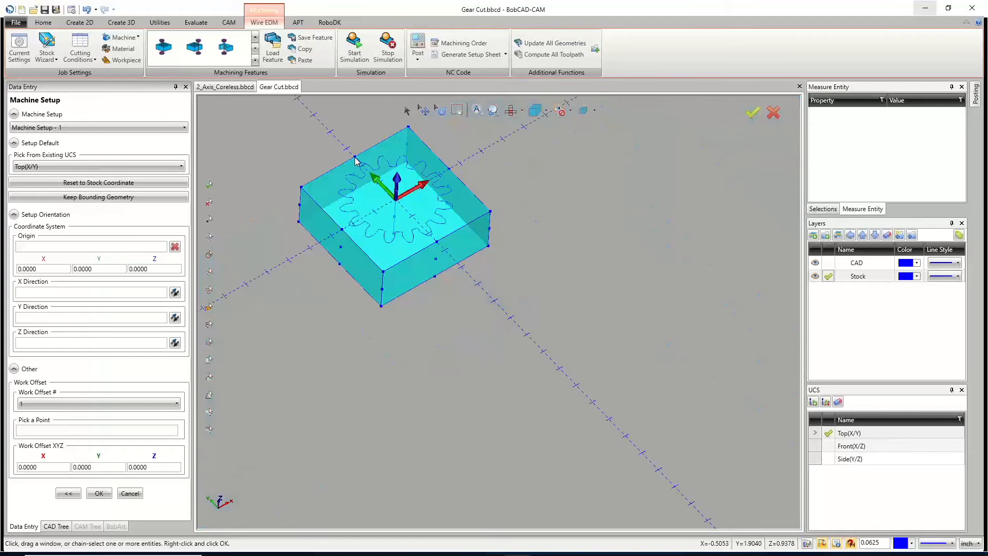
{"action": "left_click", "coordinate": [58, 247]}
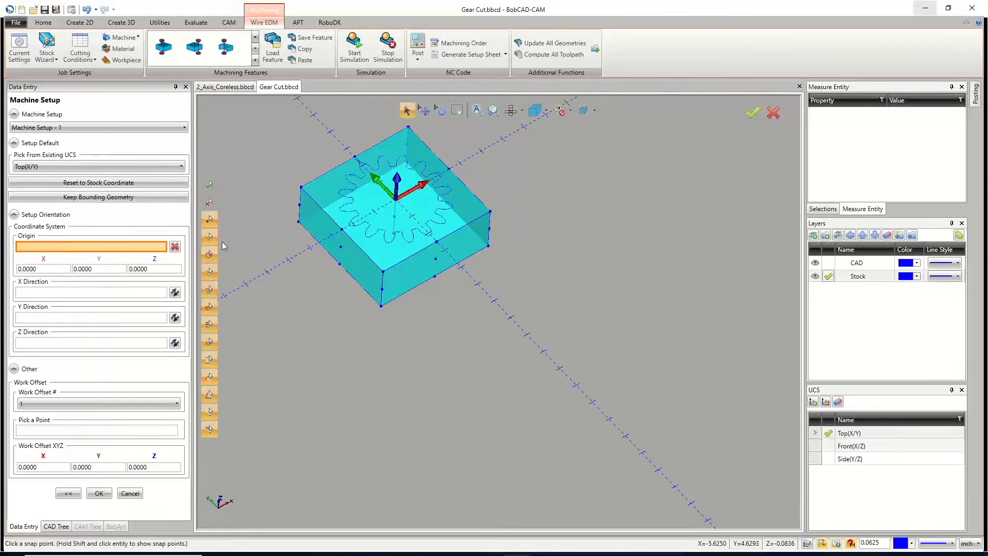
{"action": "left_click", "coordinate": [303, 186]}
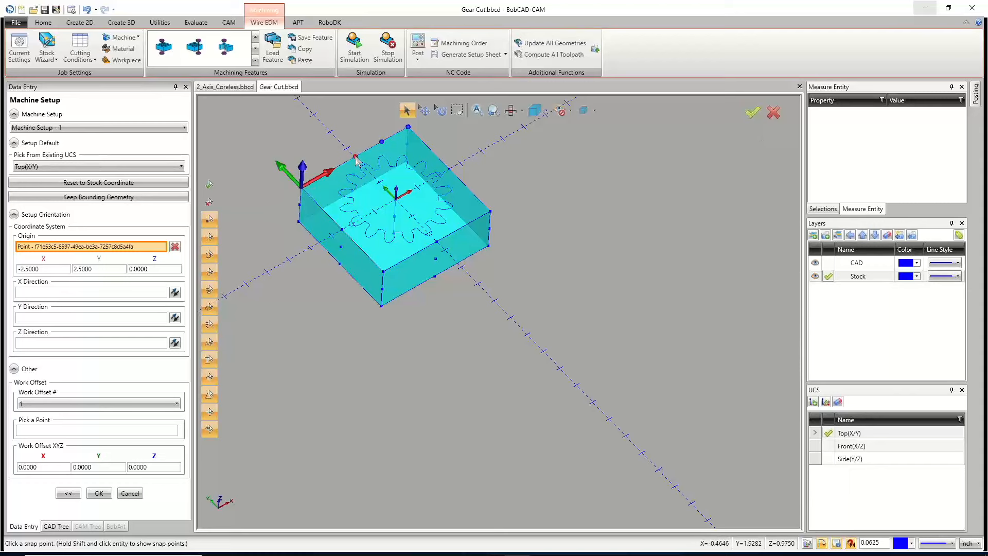
Step: Try the stock corner directly below, at Z -2, as the setup origin, and return the origin to the upper corner
{"action": "scroll", "coordinate": [359, 167], "scroll_direction": "up", "scroll_amount": 3}
{"action": "scroll", "coordinate": [358, 175], "scroll_direction": "down", "scroll_amount": 1}
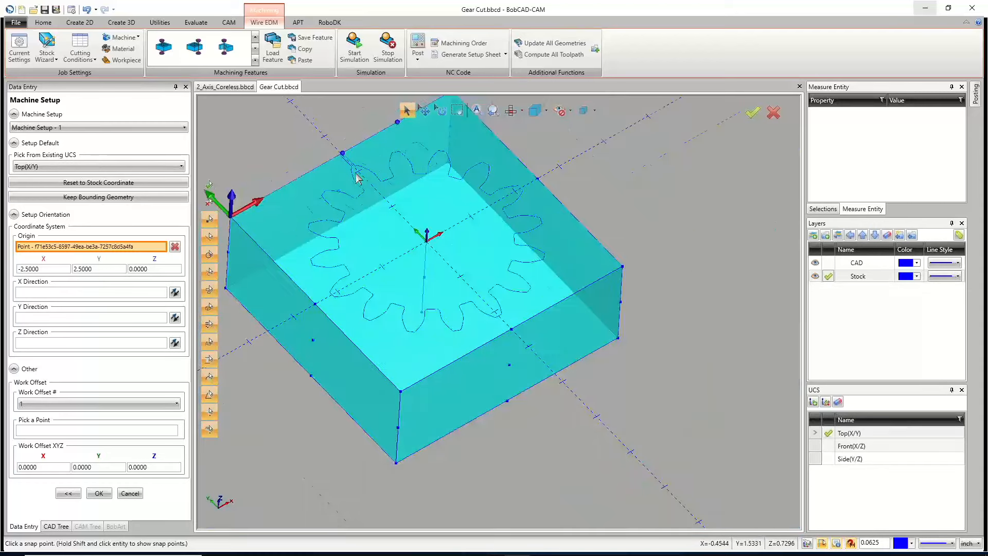
{"action": "scroll", "coordinate": [358, 177], "scroll_direction": "down", "scroll_amount": 3}
{"action": "scroll", "coordinate": [380, 196], "scroll_direction": "up", "scroll_amount": 2}
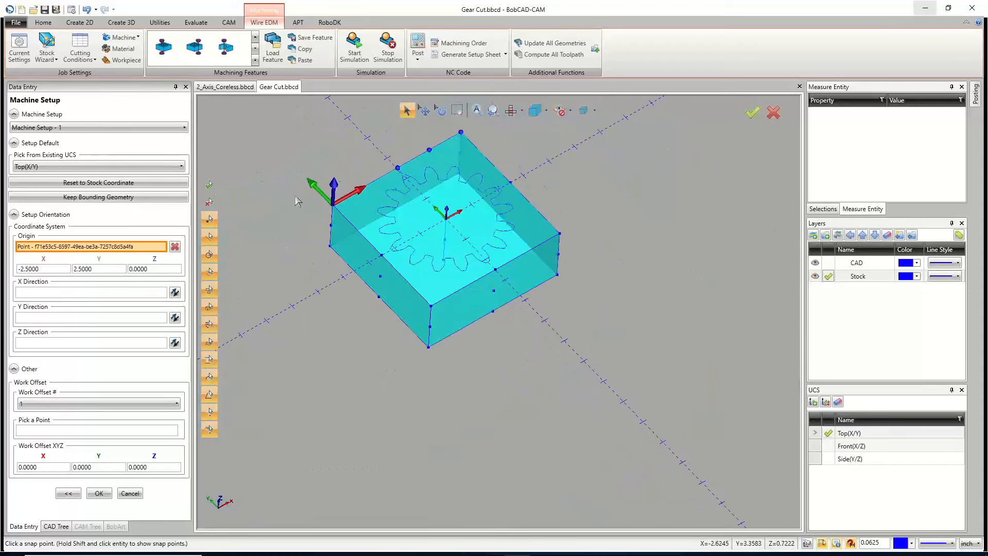
{"action": "left_click", "coordinate": [330, 246]}
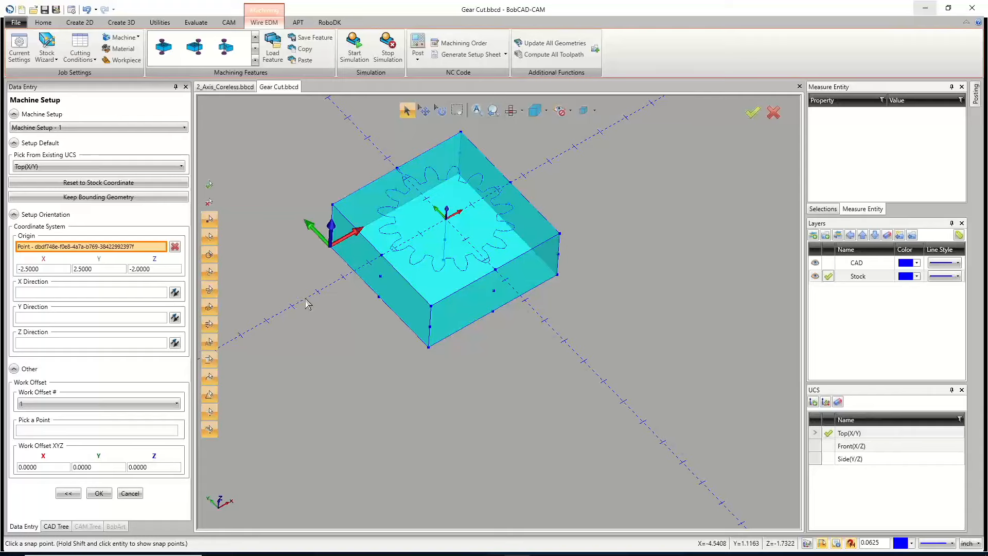
{"action": "left_click", "coordinate": [334, 206]}
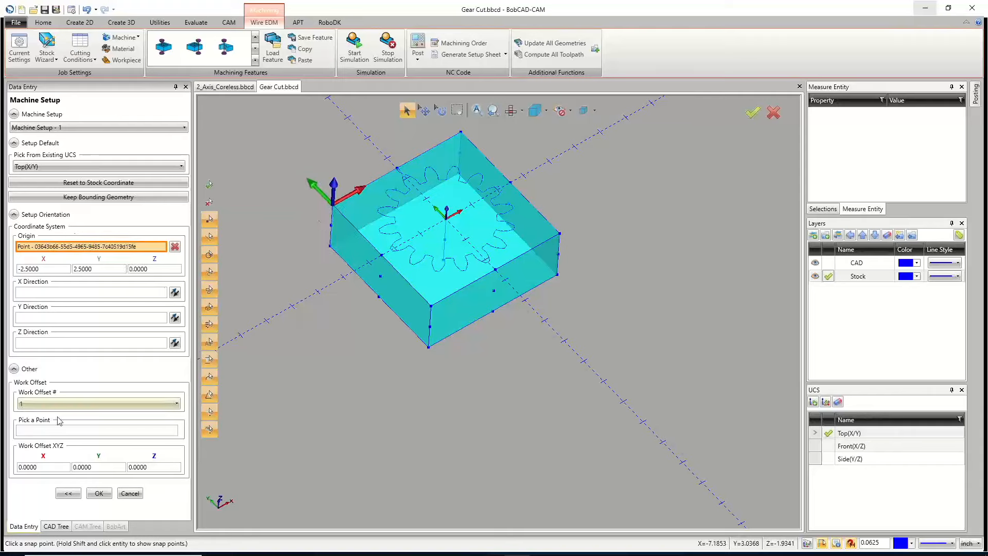
Step: Look through the available Work Offset # values without changing the selection
{"action": "left_click", "coordinate": [100, 403]}
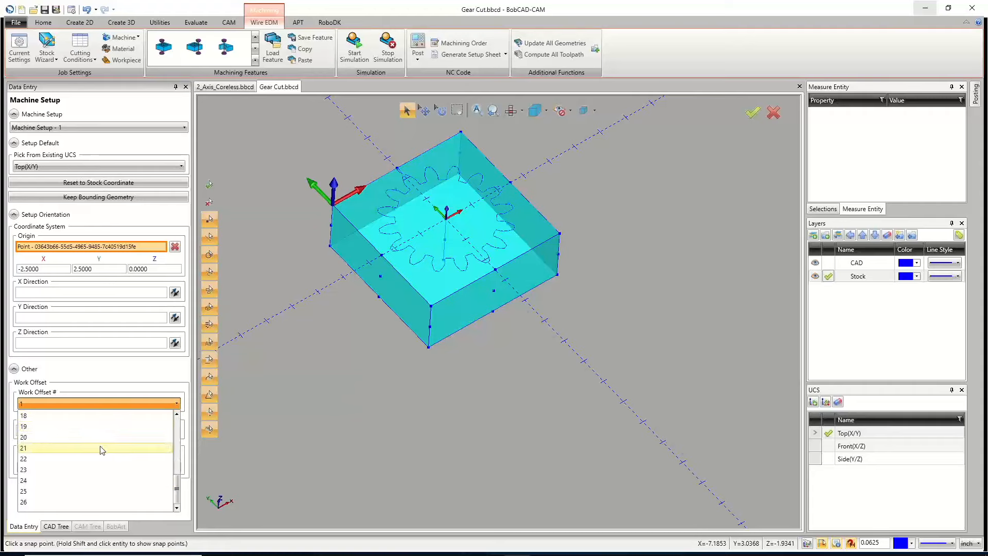
{"action": "left_click", "coordinate": [327, 378]}
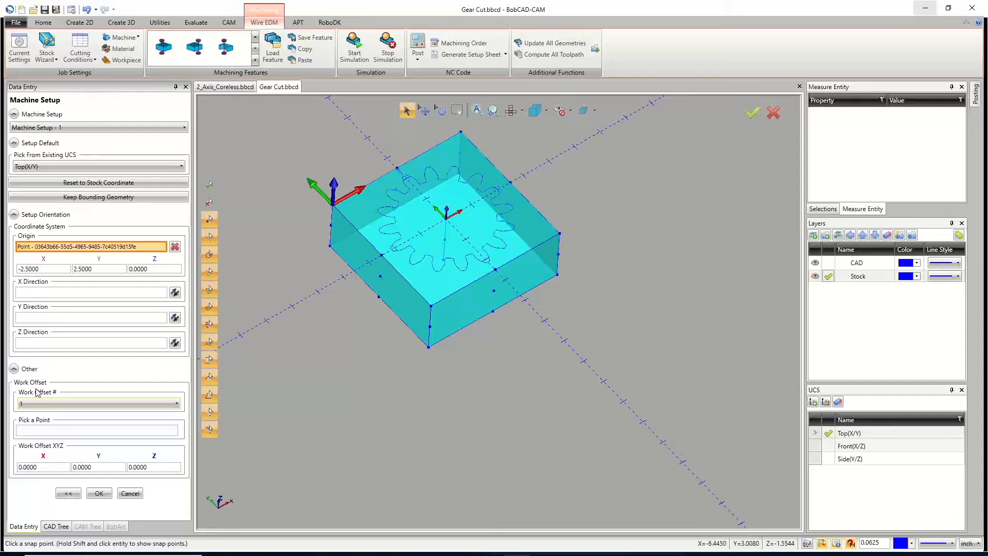
{"action": "left_click", "coordinate": [51, 402]}
{"action": "scroll", "coordinate": [67, 447], "scroll_direction": "down", "scroll_amount": 3}
{"action": "scroll", "coordinate": [67, 447], "scroll_direction": "down", "scroll_amount": 3}
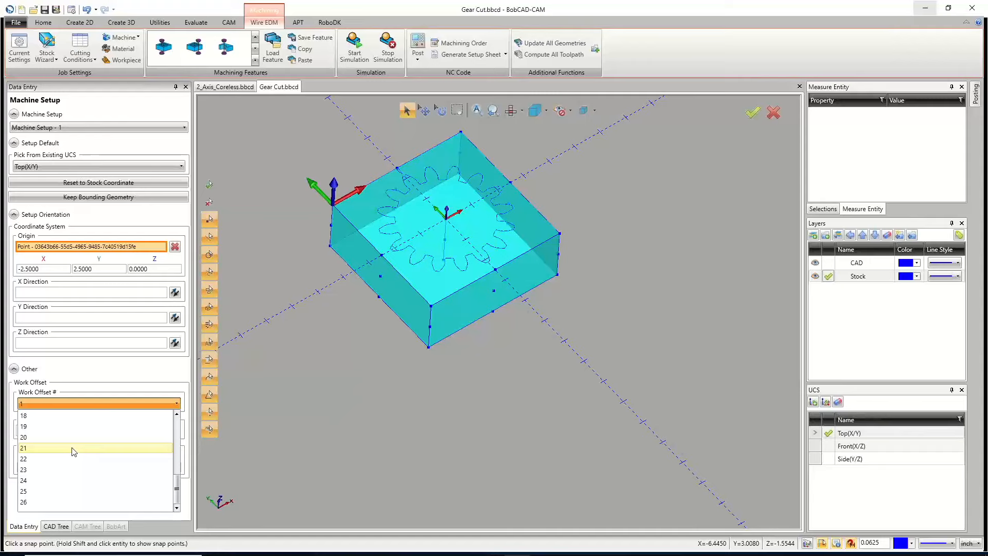
{"action": "left_click", "coordinate": [75, 401]}
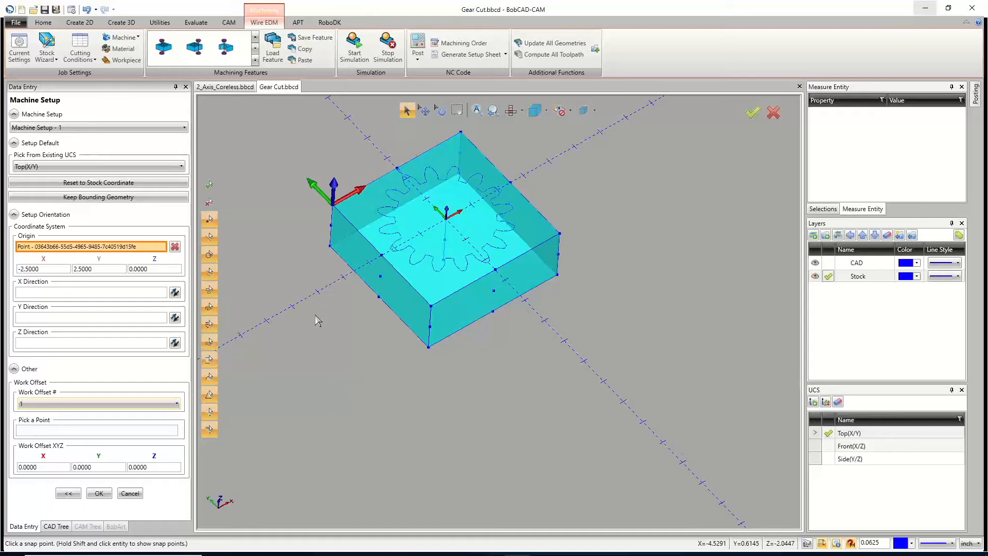
Step: Confirm the machine setup and hide the job's stock in the graphics area
{"action": "left_click", "coordinate": [101, 494]}
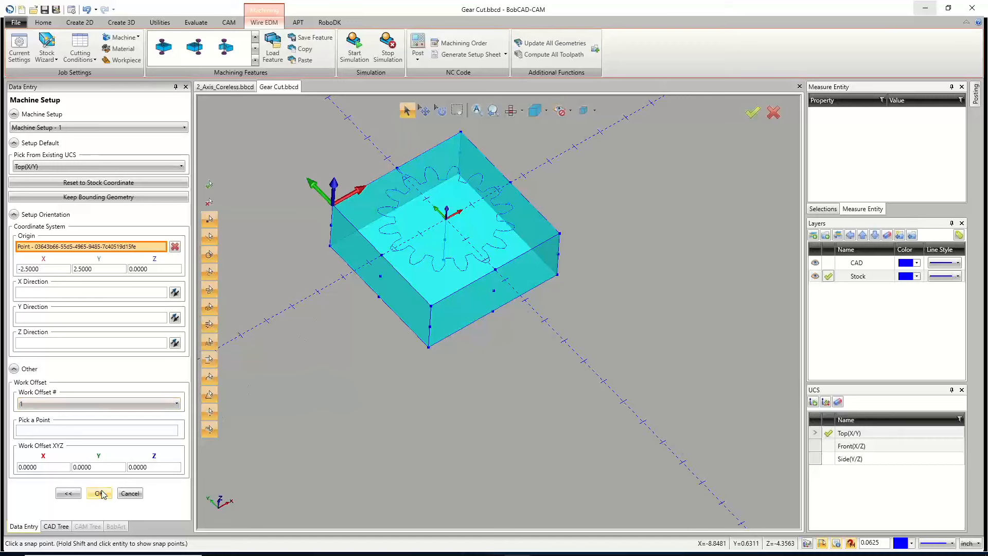
{"action": "middle_click_drag", "start_coordinate": [522, 289], "coordinate": [499, 293]}
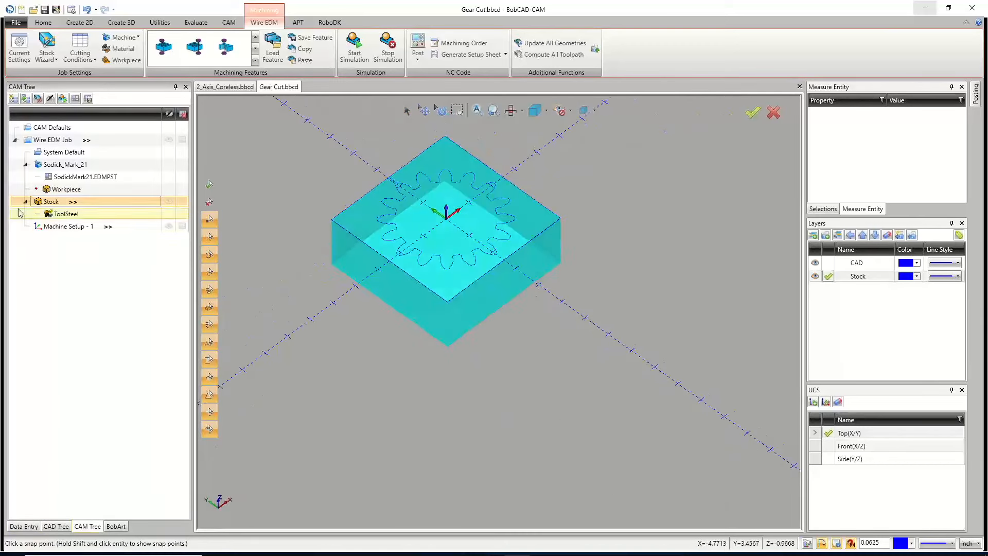
{"action": "right_click", "coordinate": [53, 201]}
{"action": "left_click", "coordinate": [75, 245]}
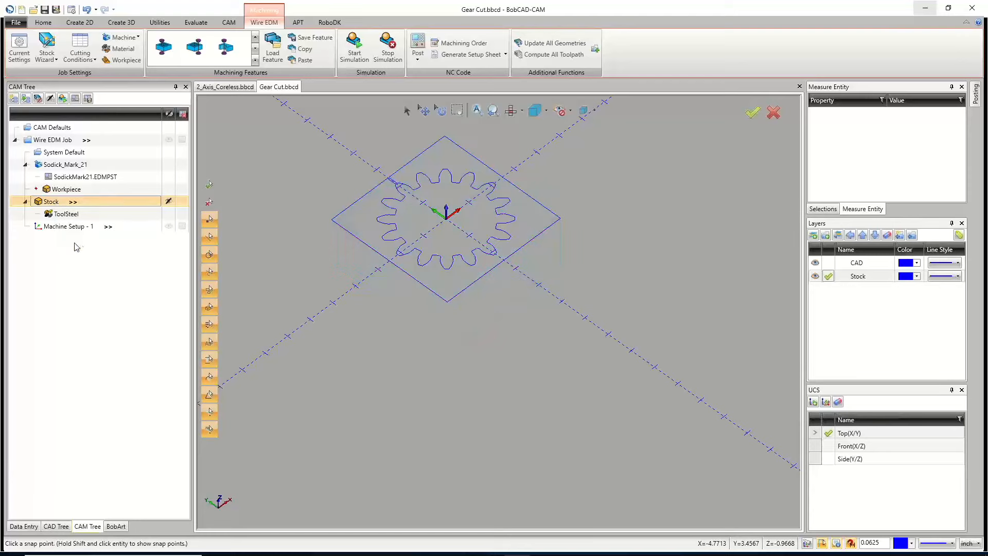
Step: Choose ToolSteel as the stock material with a 0.010 wire diameter and confirm the selection
{"action": "left_click", "coordinate": [67, 215]}
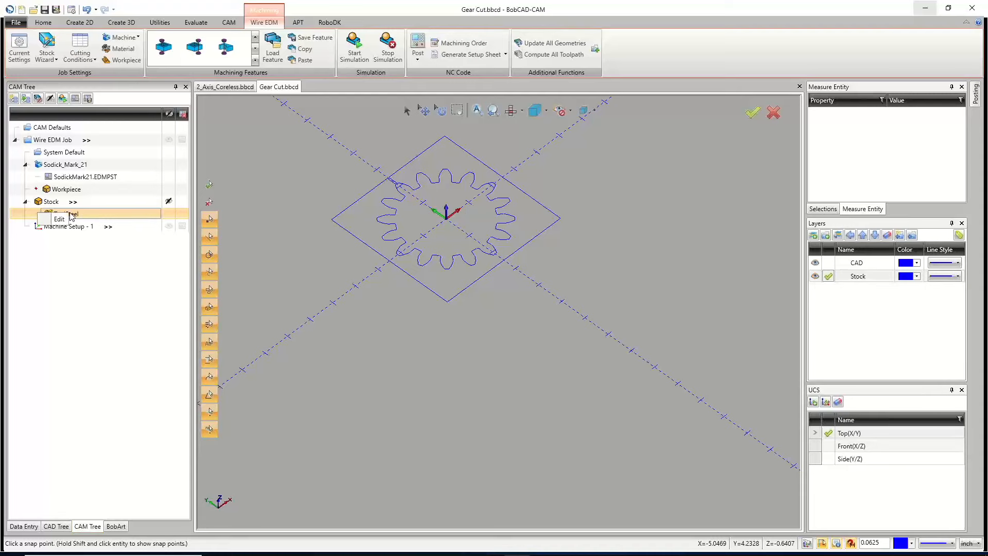
{"action": "left_click", "coordinate": [73, 223]}
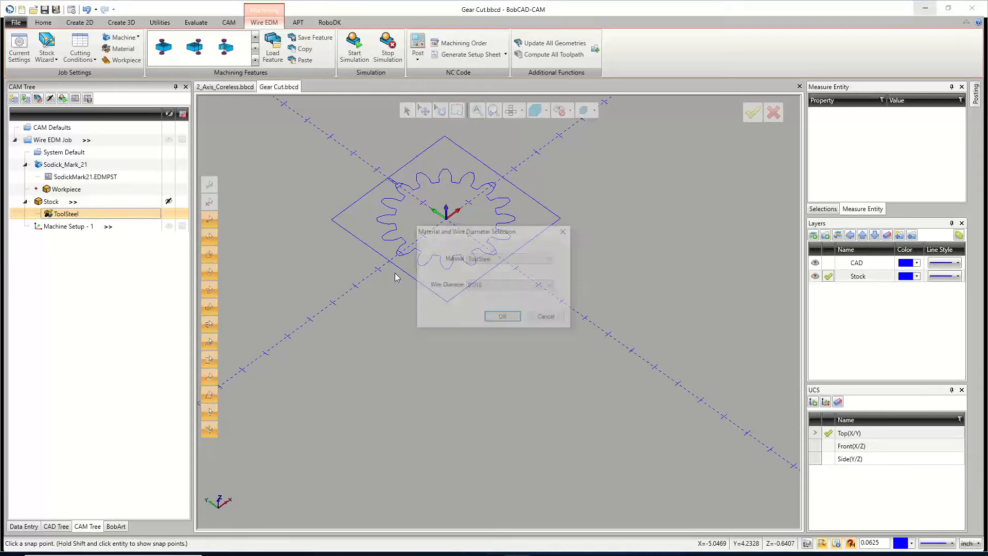
{"action": "left_click", "coordinate": [512, 258]}
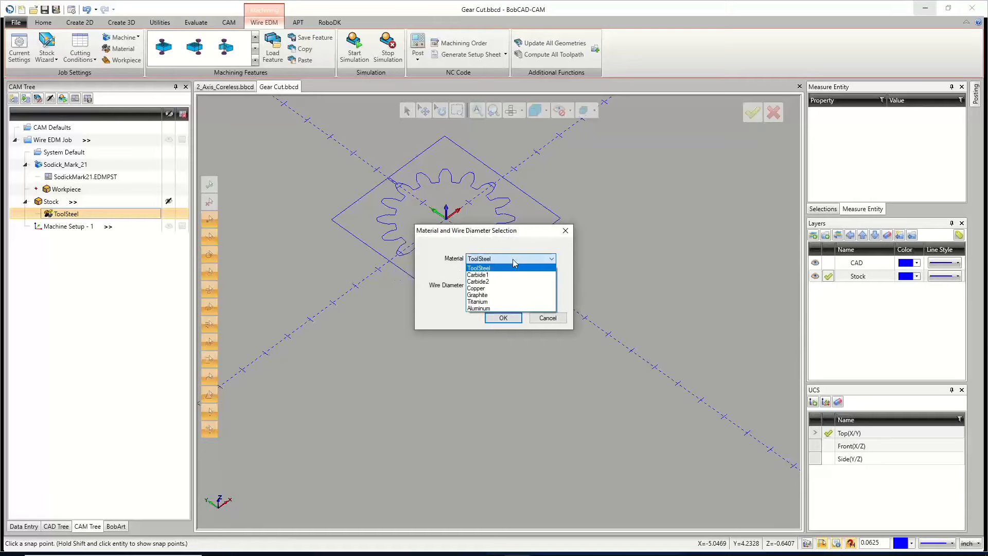
{"action": "left_click", "coordinate": [513, 259]}
{"action": "left_click", "coordinate": [496, 286]}
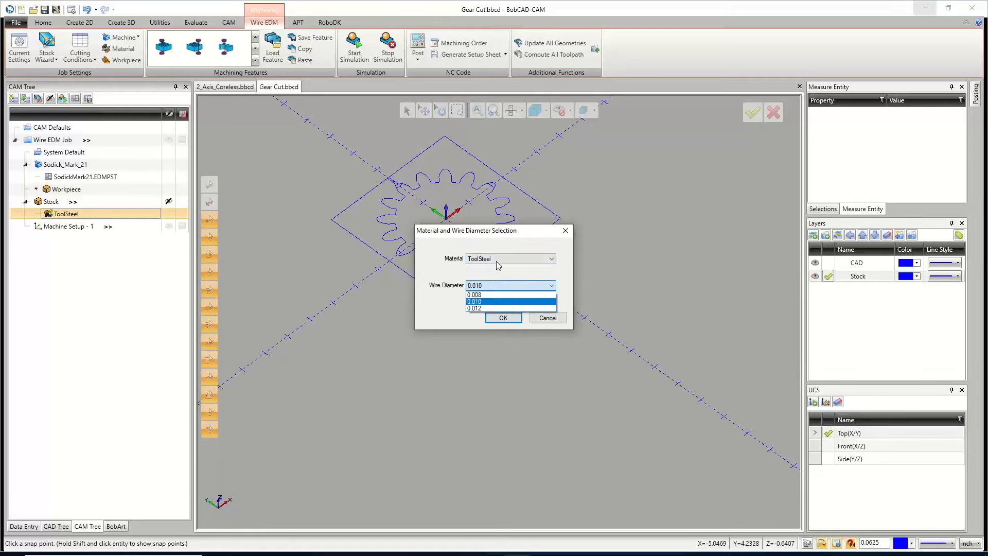
{"action": "left_click", "coordinate": [486, 302]}
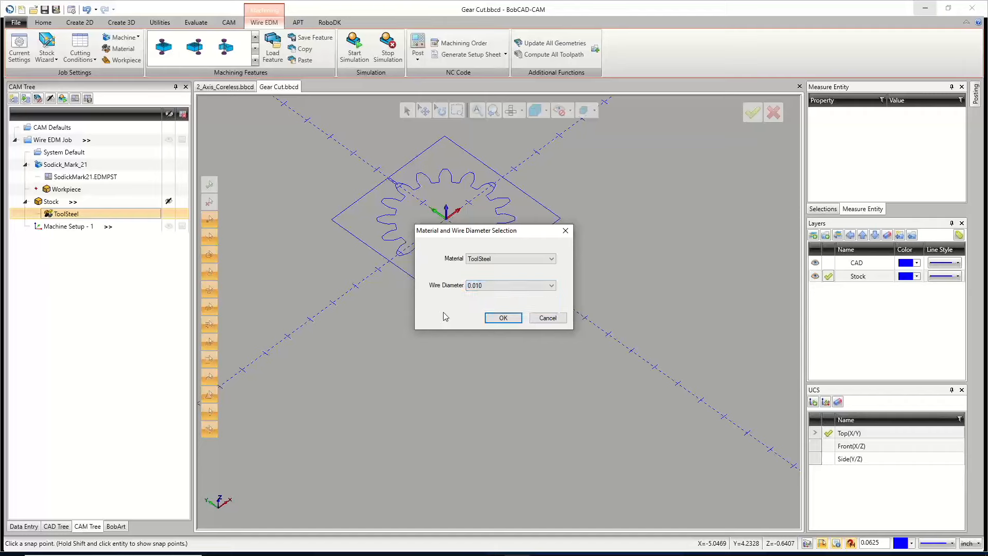
{"action": "left_click", "coordinate": [502, 317]}
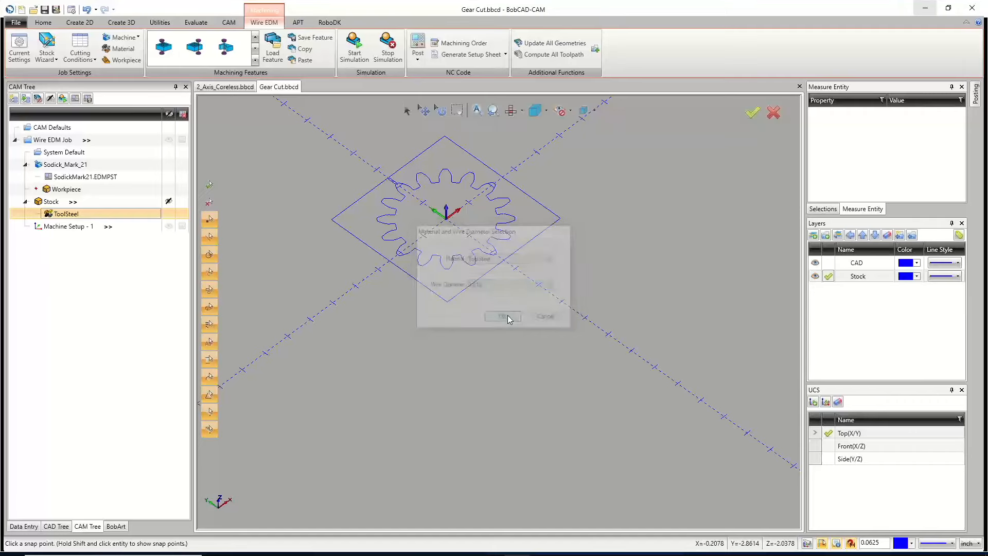
{"action": "left_click", "coordinate": [46, 140]}
{"action": "right_click", "coordinate": [45, 141]}
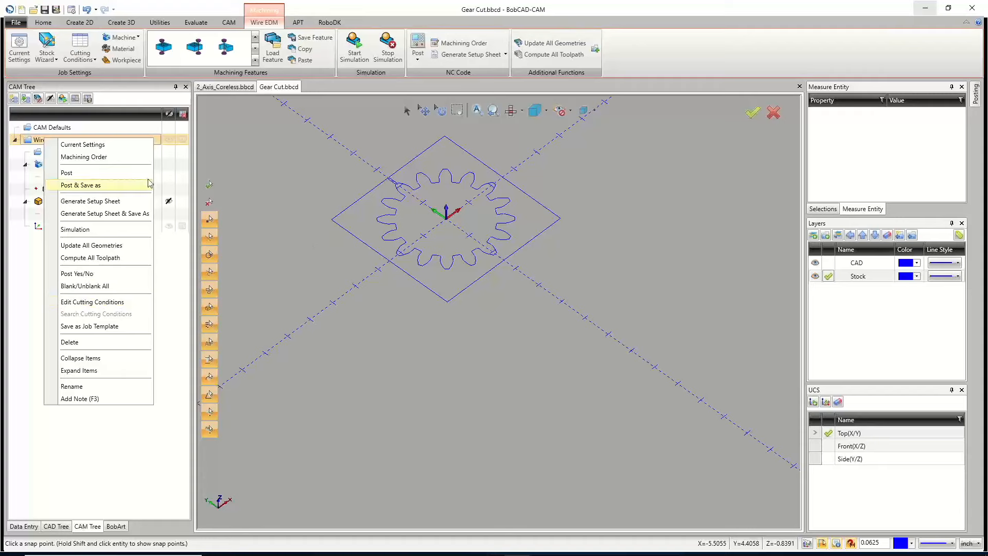
{"action": "left_click", "coordinate": [317, 177]}
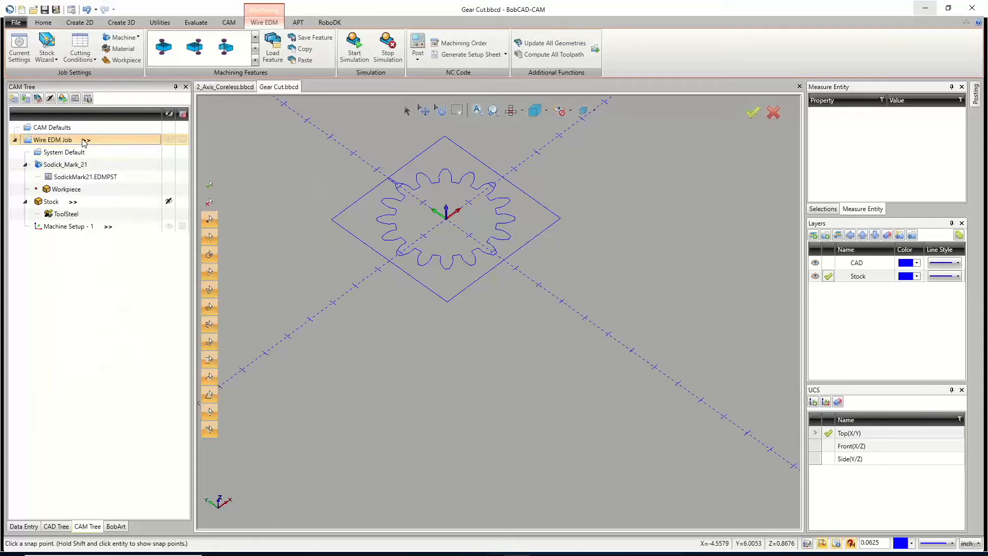
Step: Open the Wire EDM job's cutting condition database and choose stock height 2, wire diameter 0.01000 and 2 skims for ToolSteel
{"action": "right_click", "coordinate": [83, 140]}
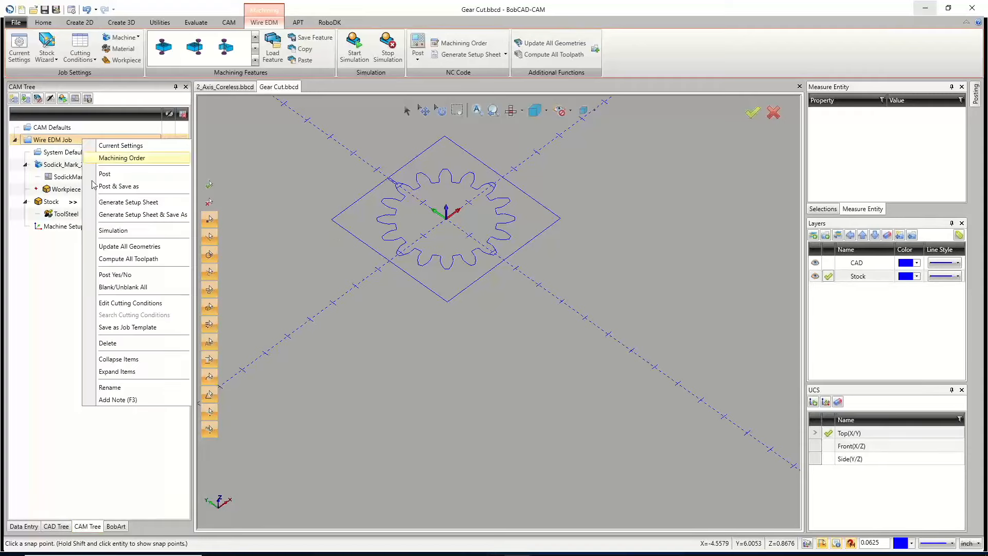
{"action": "left_click", "coordinate": [126, 303]}
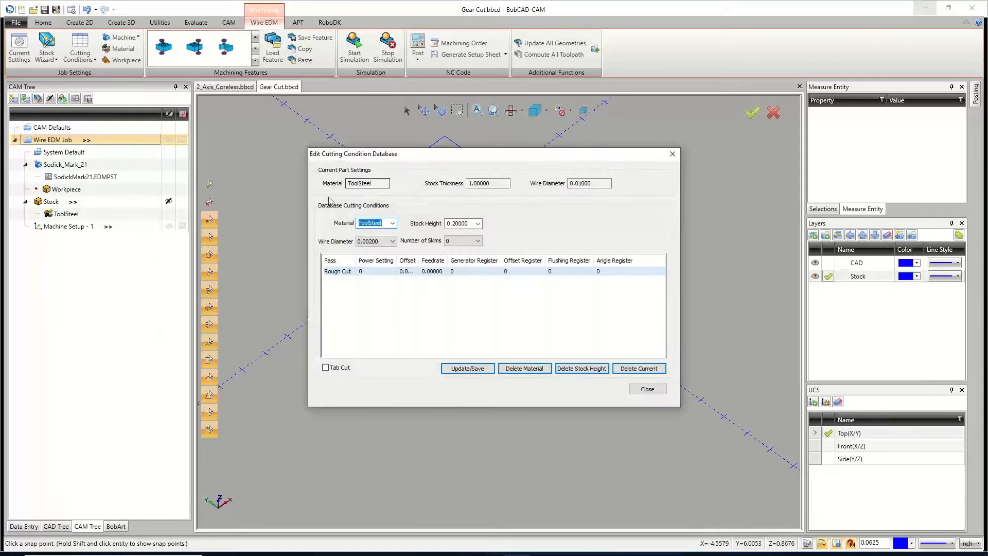
{"action": "left_click_drag", "start_coordinate": [471, 223], "coordinate": [434, 223]}
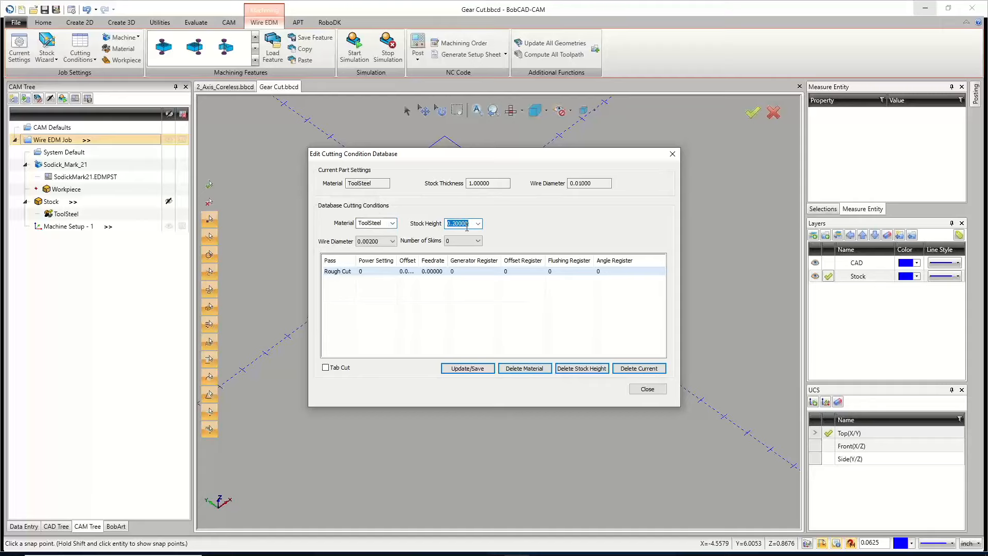
{"action": "type", "text": "2"}
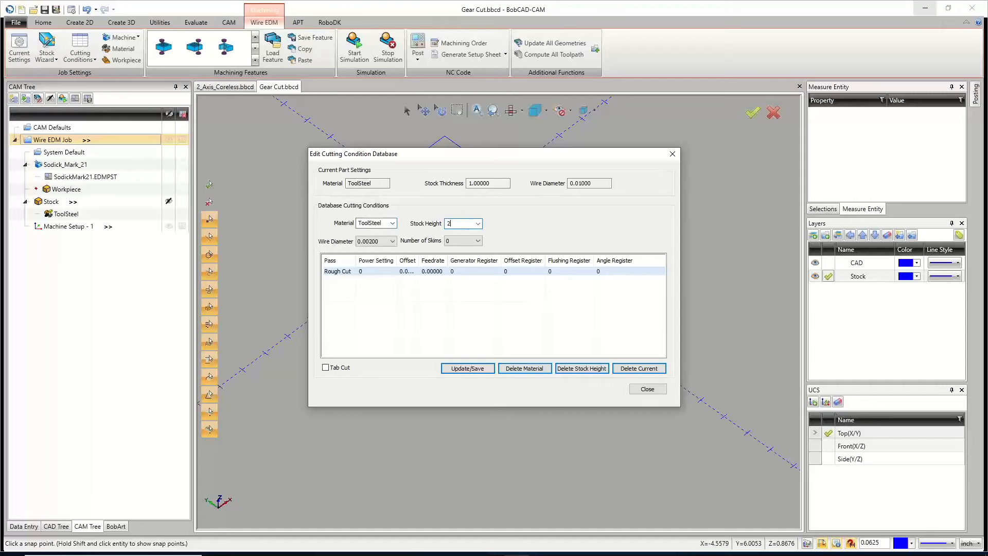
{"action": "left_click", "coordinate": [394, 241]}
{"action": "left_click", "coordinate": [382, 281]}
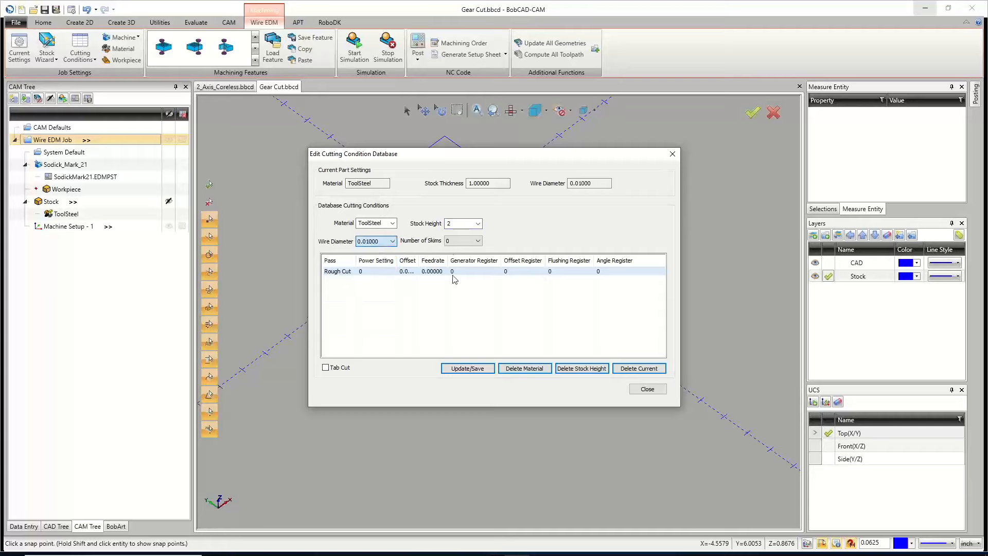
{"action": "left_click", "coordinate": [461, 241]}
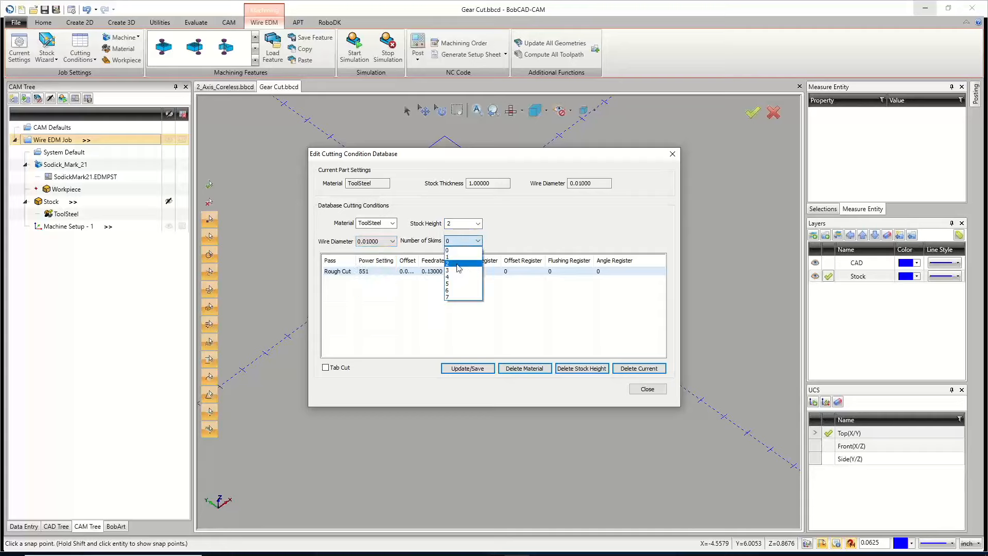
{"action": "left_click", "coordinate": [457, 264]}
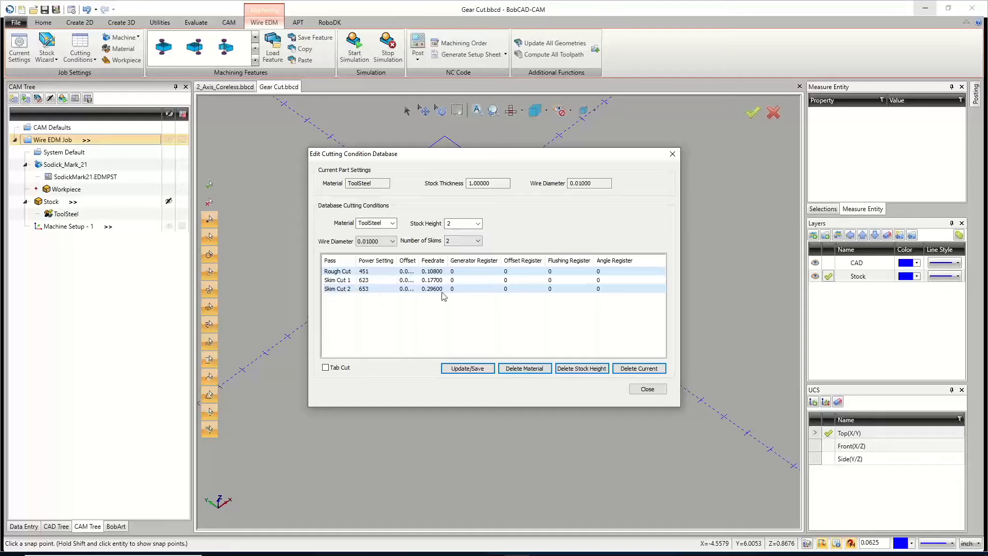
Step: Switch Tab Cut on and back off, save the cutting conditions and close the database
{"action": "left_click", "coordinate": [326, 368]}
{"action": "left_click", "coordinate": [325, 368]}
{"action": "left_click", "coordinate": [477, 370]}
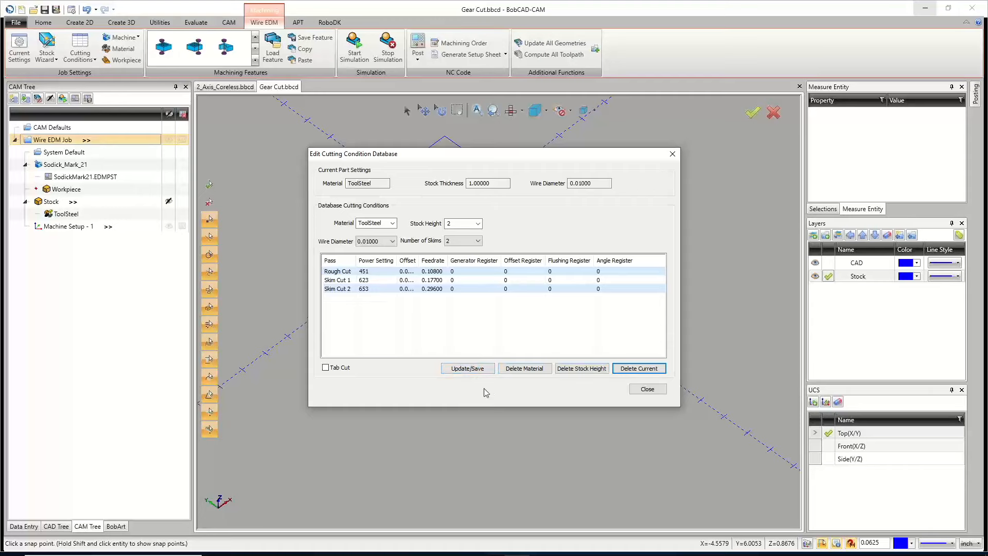
{"action": "left_click", "coordinate": [648, 390]}
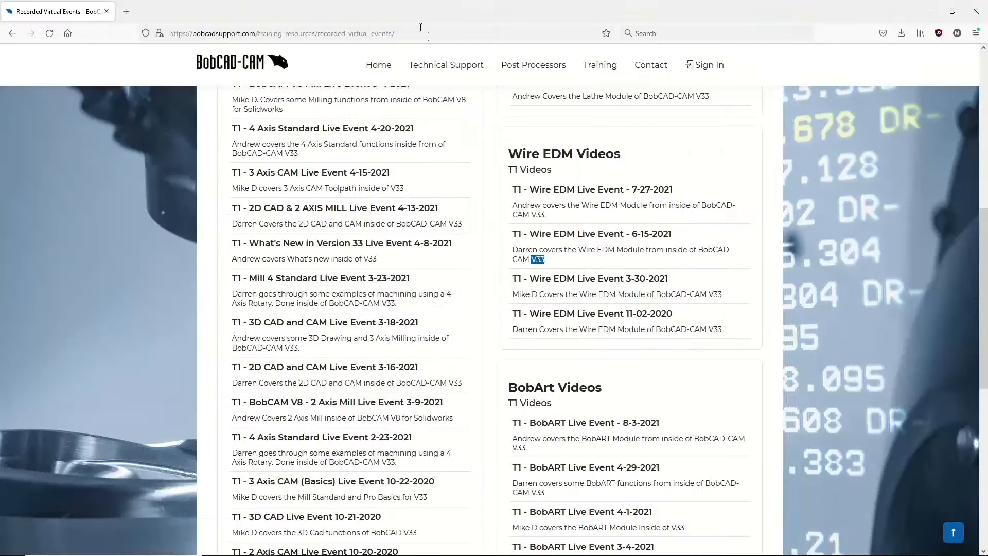
Step: Switch to the web browser, go to bobcadsupport.com and open the Recorded Virtual Events page of the training resources
{"action": "left_click", "coordinate": [420, 27]}
{"action": "key", "text": "BackSpace"}
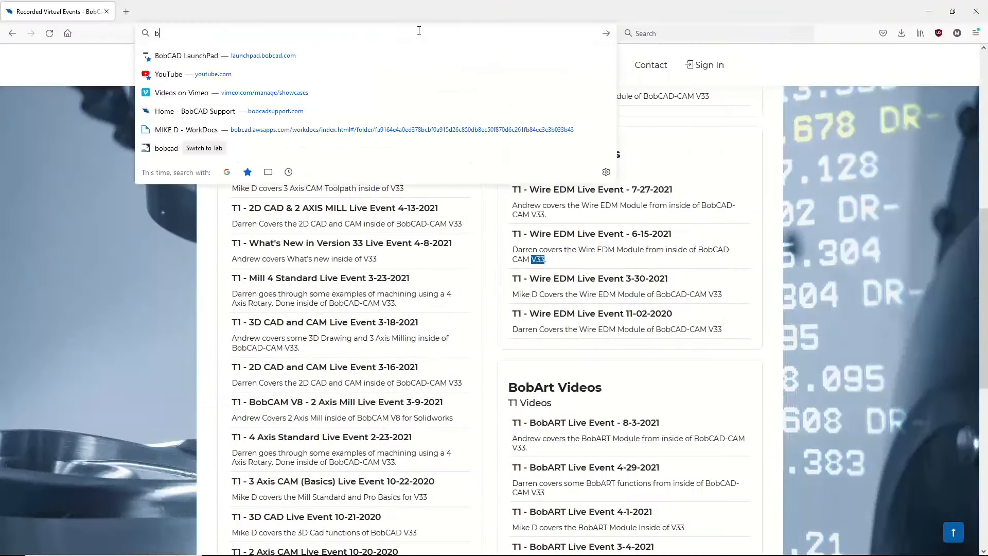
{"action": "type", "text": "bobcadsupport.com/"}
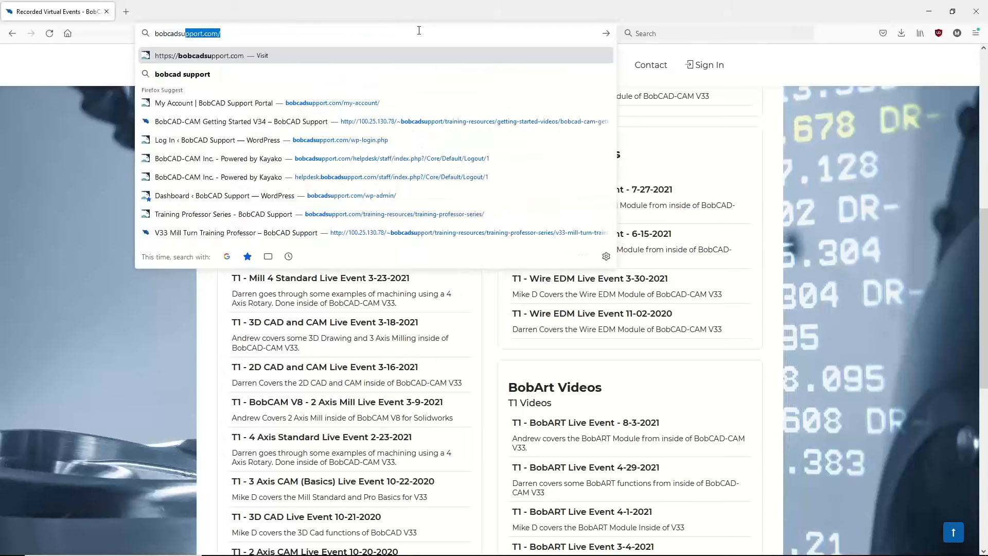
{"action": "key", "text": "Return"}
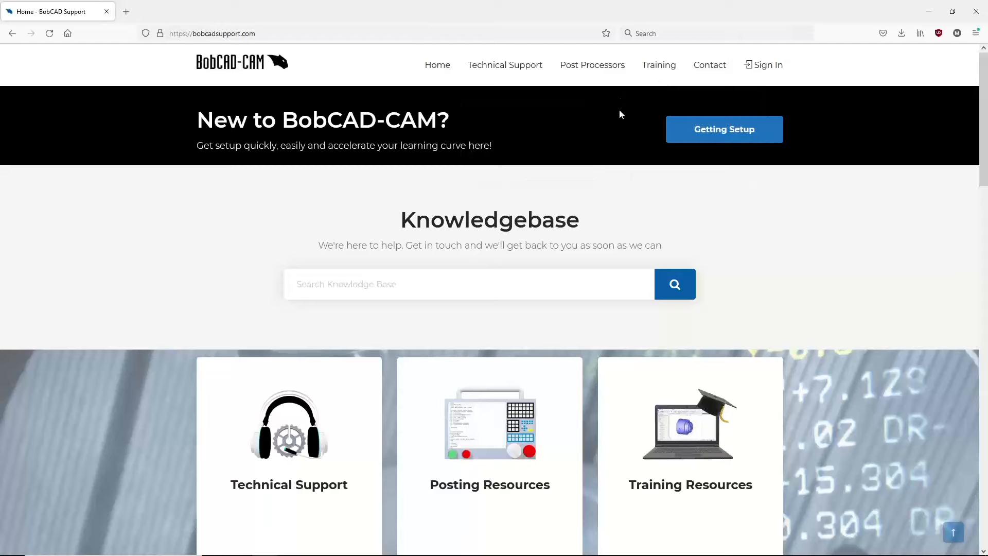
{"action": "mouse_move", "coordinate": [666, 66]}
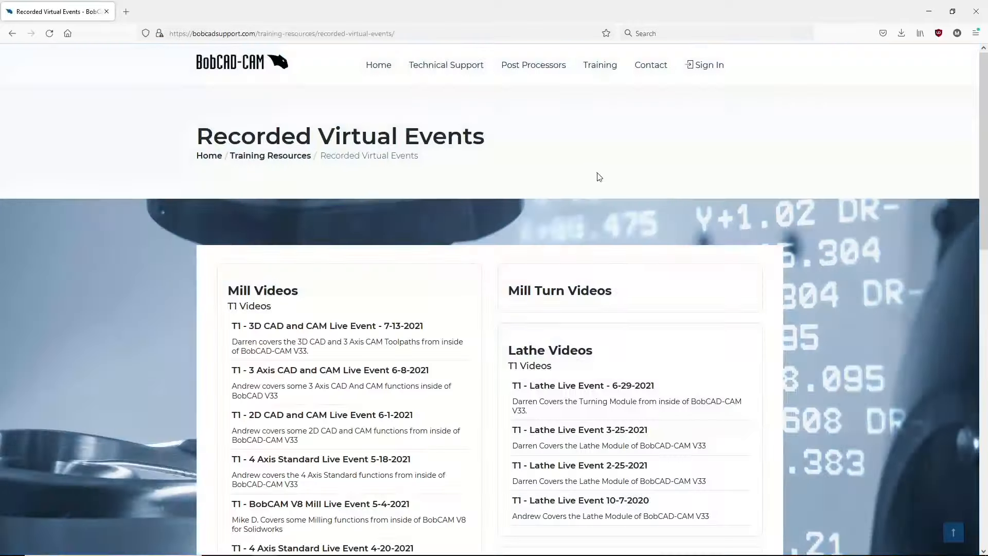
Step: Find the Wire EDM Live Event of 7-27-2021 under Wire EDM Videos and highlight its title and description
{"action": "scroll", "coordinate": [599, 176], "scroll_direction": "down", "scroll_amount": 8}
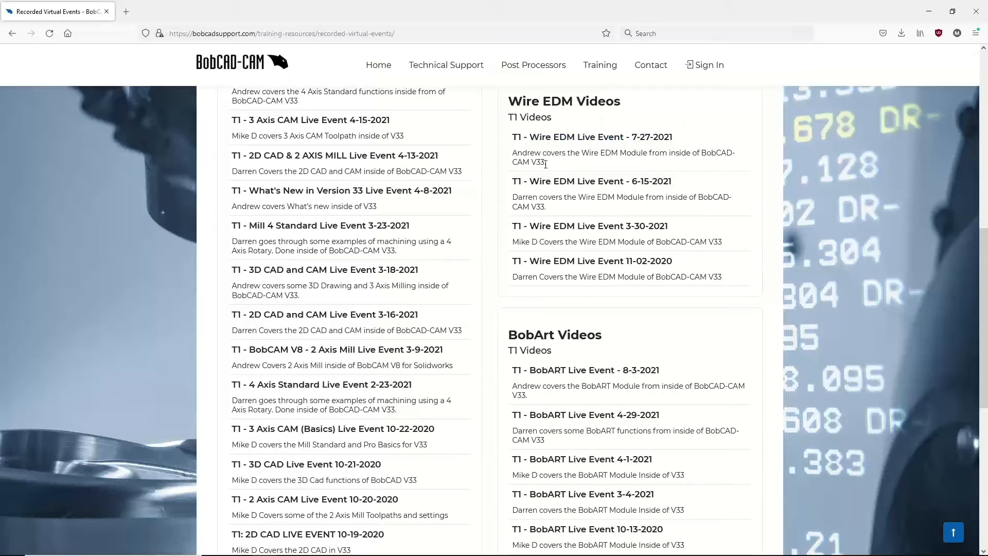
{"action": "left_click_drag", "start_coordinate": [553, 168], "coordinate": [513, 140]}
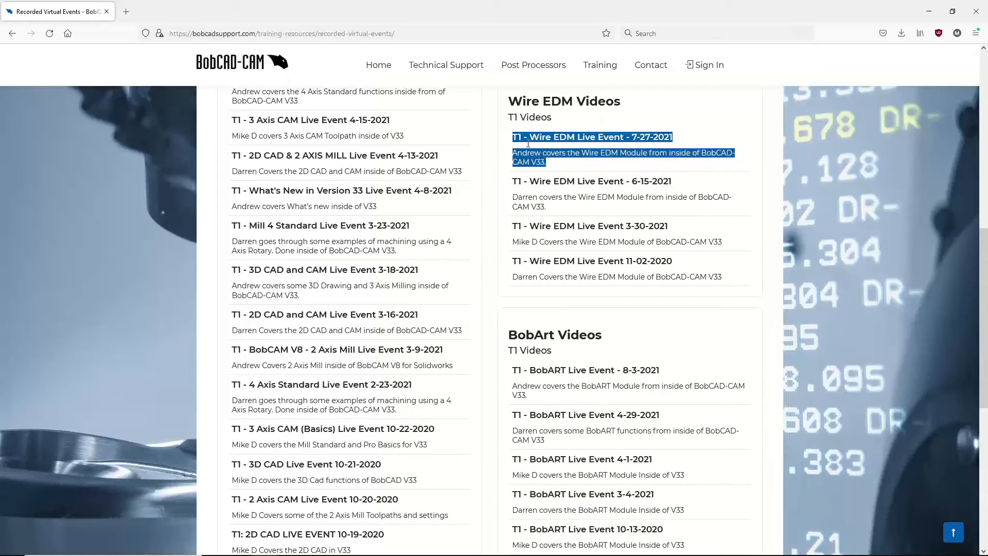
{"action": "left_click", "coordinate": [582, 169]}
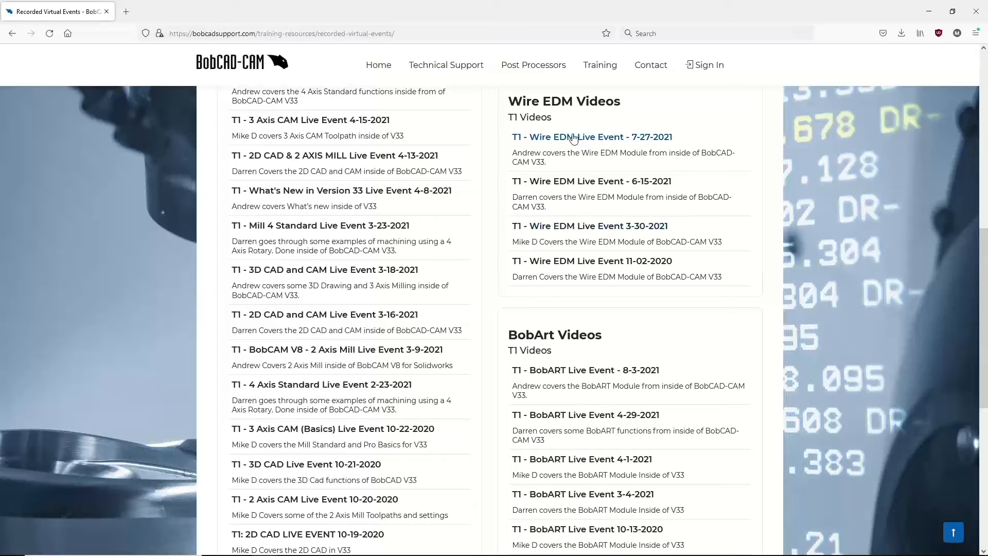
{"action": "left_click_drag", "start_coordinate": [548, 163], "coordinate": [514, 139]}
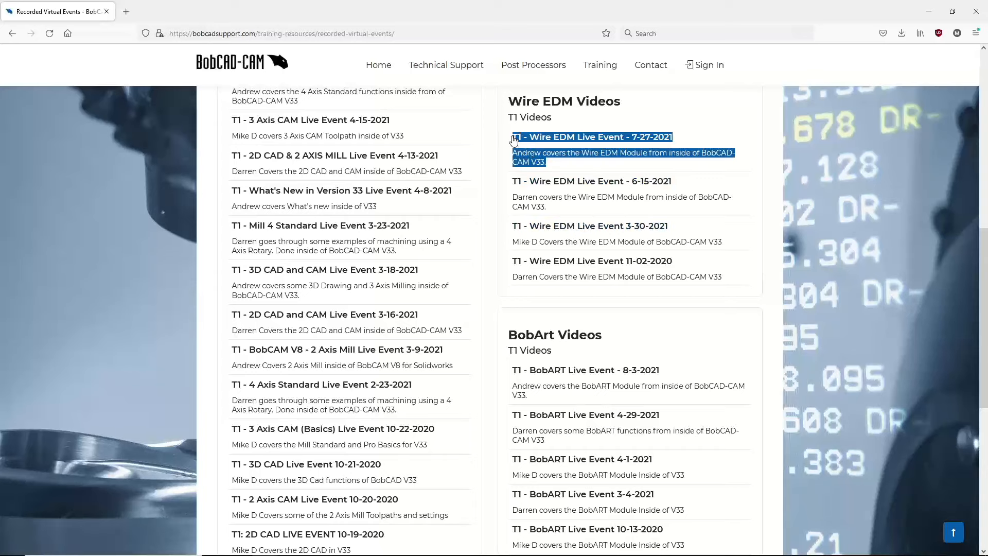
{"action": "left_click", "coordinate": [561, 164]}
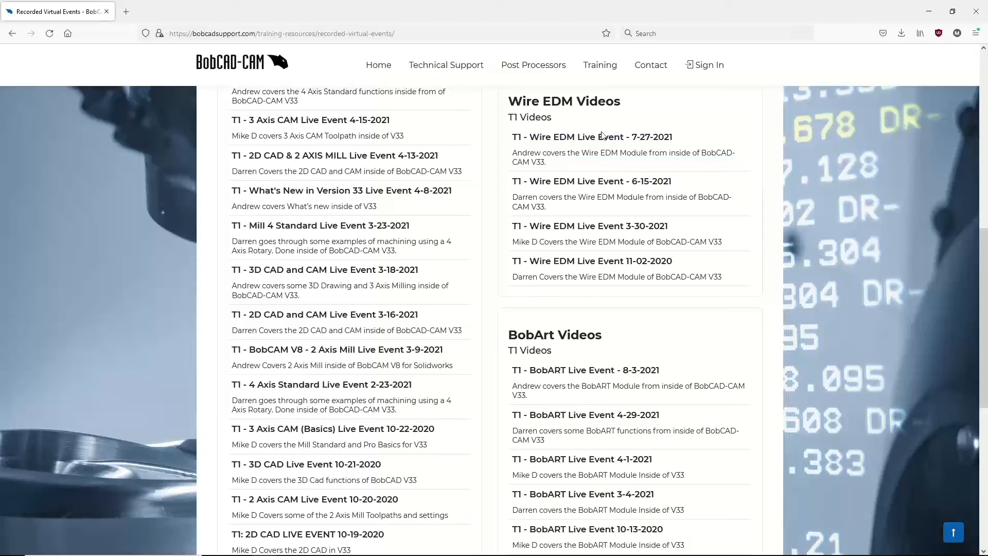
Step: Look through the recorded event categories, from the Mill and Lathe videos to the Laser Plasma Waterjet videos
{"action": "scroll", "coordinate": [602, 135], "scroll_direction": "up", "scroll_amount": 9}
{"action": "scroll", "coordinate": [613, 249], "scroll_direction": "down", "scroll_amount": 4}
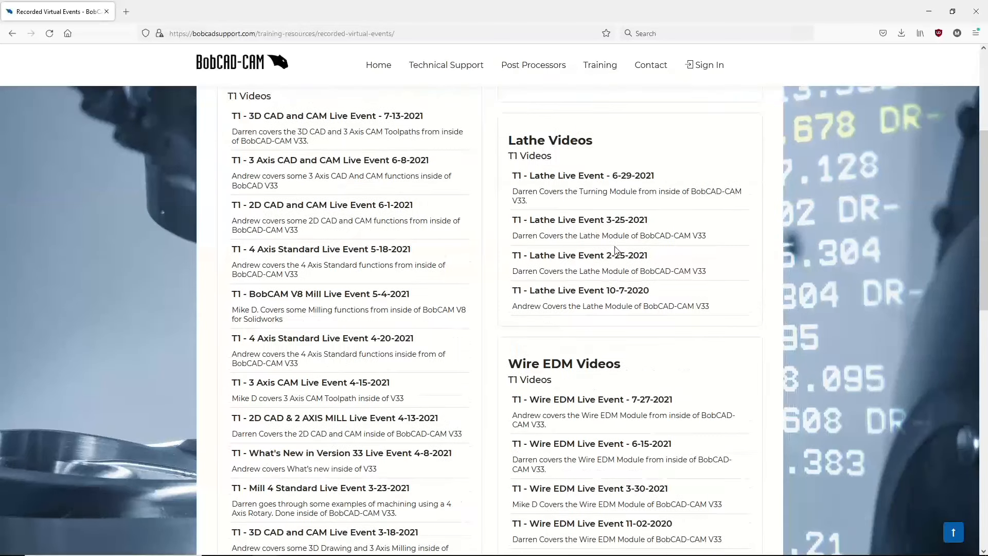
{"action": "scroll", "coordinate": [616, 250], "scroll_direction": "up", "scroll_amount": 3}
{"action": "scroll", "coordinate": [617, 249], "scroll_direction": "down", "scroll_amount": 2}
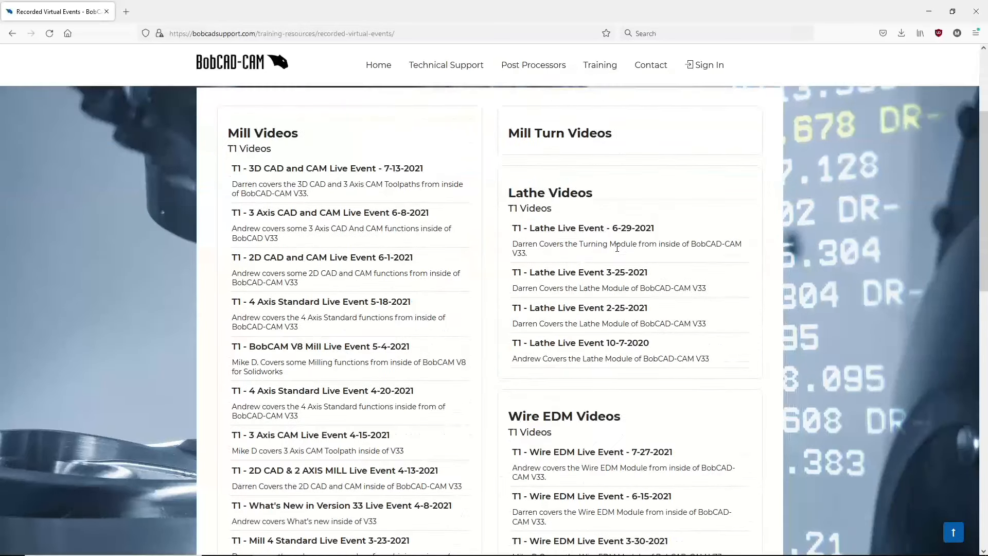
{"action": "scroll", "coordinate": [616, 249], "scroll_direction": "down", "scroll_amount": 5}
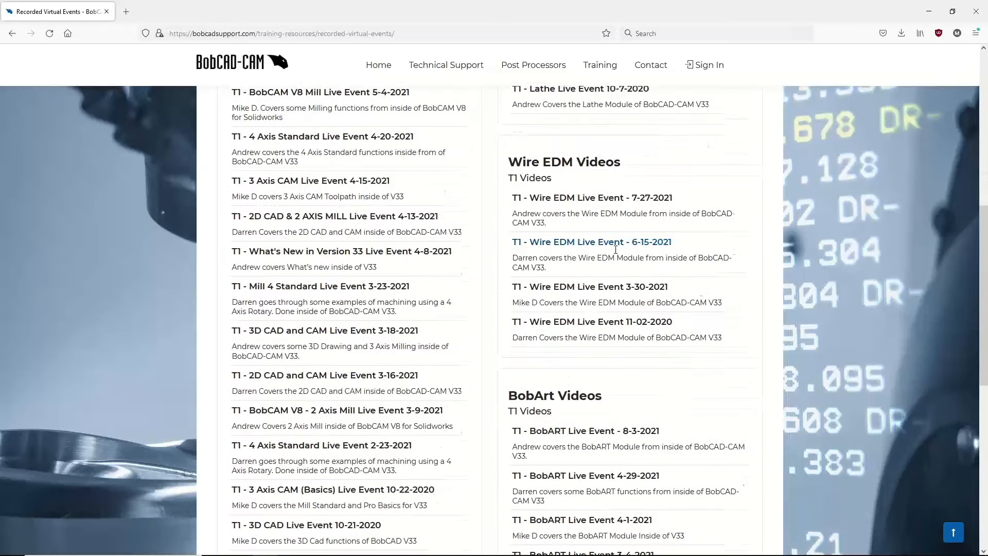
{"action": "scroll", "coordinate": [399, 177], "scroll_direction": "down", "scroll_amount": 7}
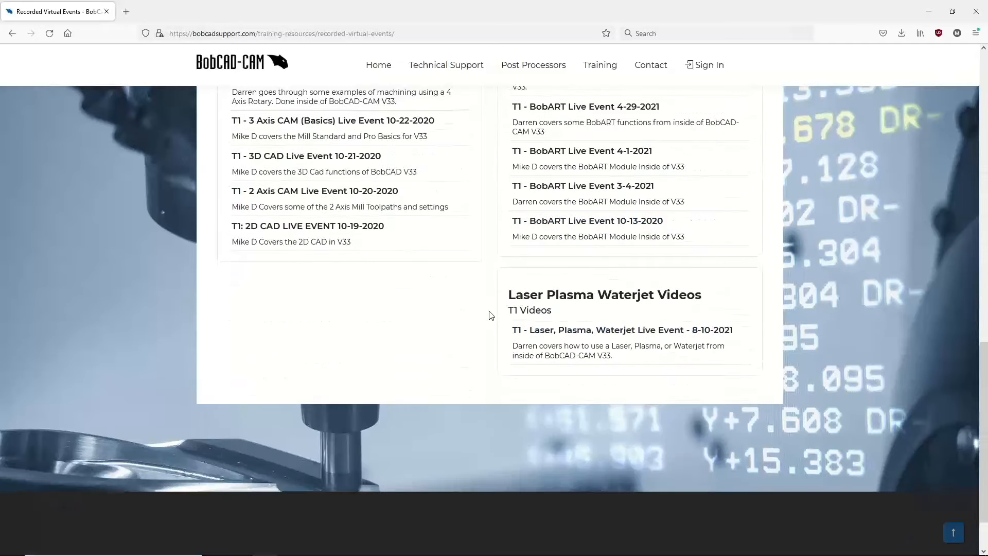
{"action": "scroll", "coordinate": [515, 288], "scroll_direction": "up", "scroll_amount": 12}
{"action": "scroll", "coordinate": [601, 374], "scroll_direction": "down", "scroll_amount": 1}
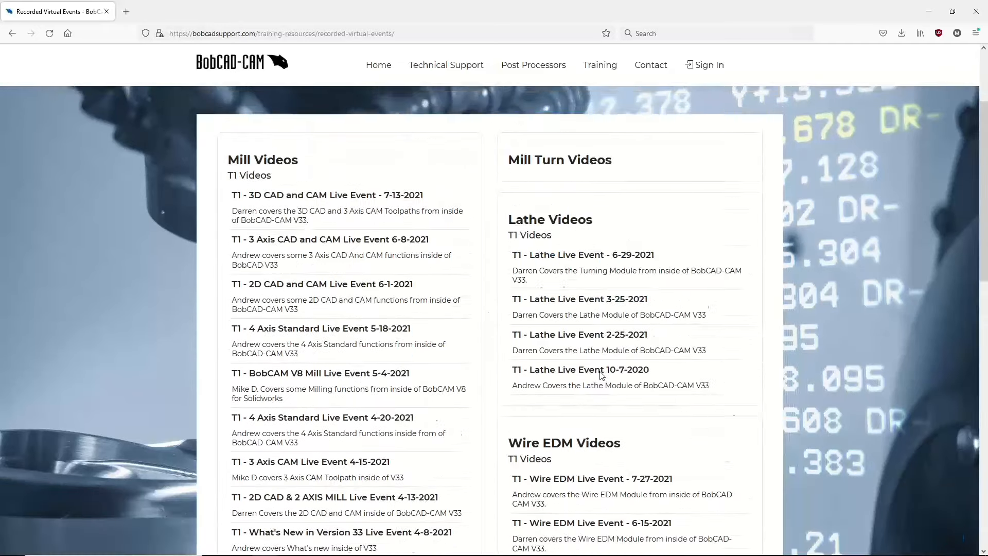
{"action": "scroll", "coordinate": [600, 375], "scroll_direction": "down", "scroll_amount": 2}
{"action": "scroll", "coordinate": [601, 374], "scroll_direction": "up", "scroll_amount": 4}
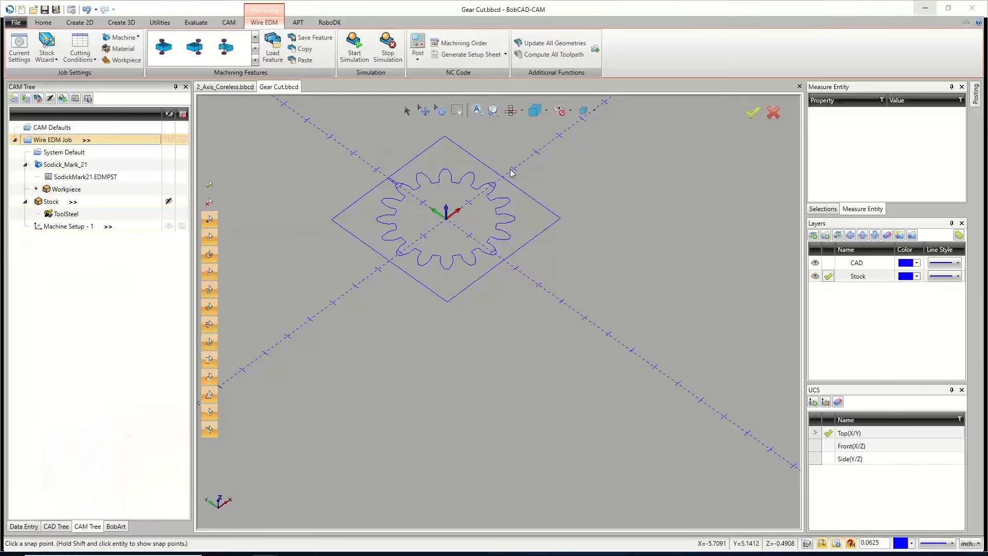
Step: Switch back to BobCAD-CAM and examine the gear profile from the top, especially the narrow slot joining it to the stock edge
{"action": "key", "text": "F5"}
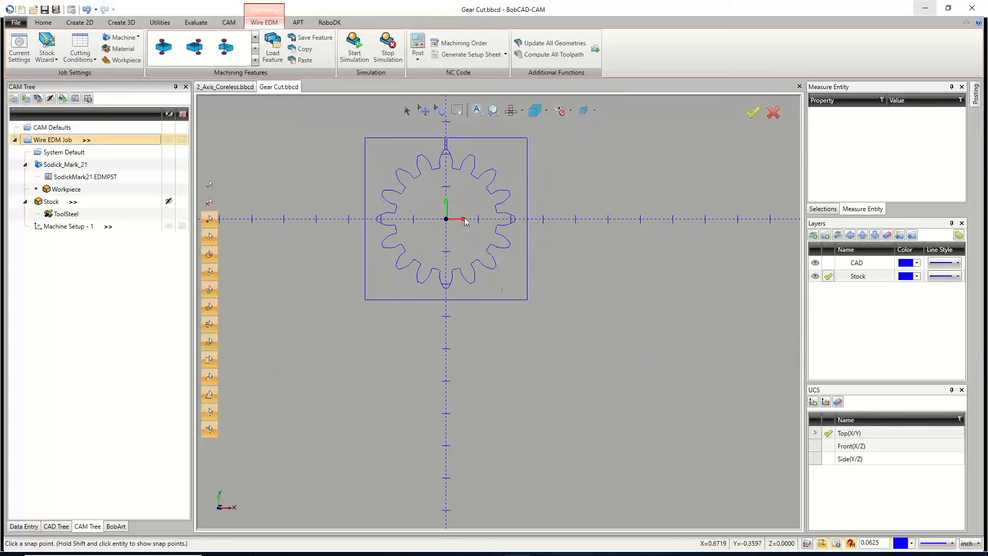
{"action": "scroll", "coordinate": [446, 142], "scroll_direction": "up", "scroll_amount": 4}
{"action": "scroll", "coordinate": [446, 139], "scroll_direction": "down", "scroll_amount": 3}
{"action": "scroll", "coordinate": [446, 139], "scroll_direction": "up", "scroll_amount": 8}
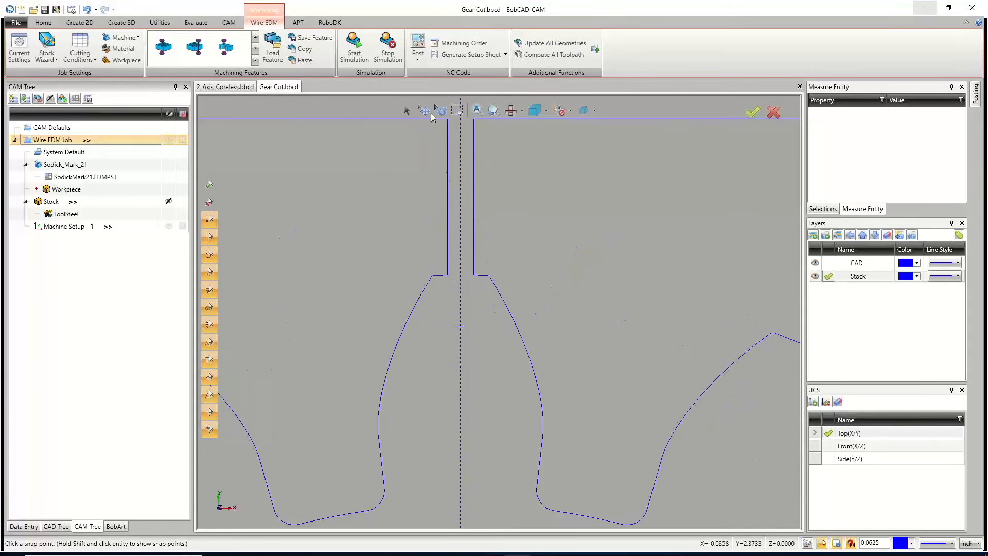
{"action": "scroll", "coordinate": [468, 216], "scroll_direction": "down", "scroll_amount": 5}
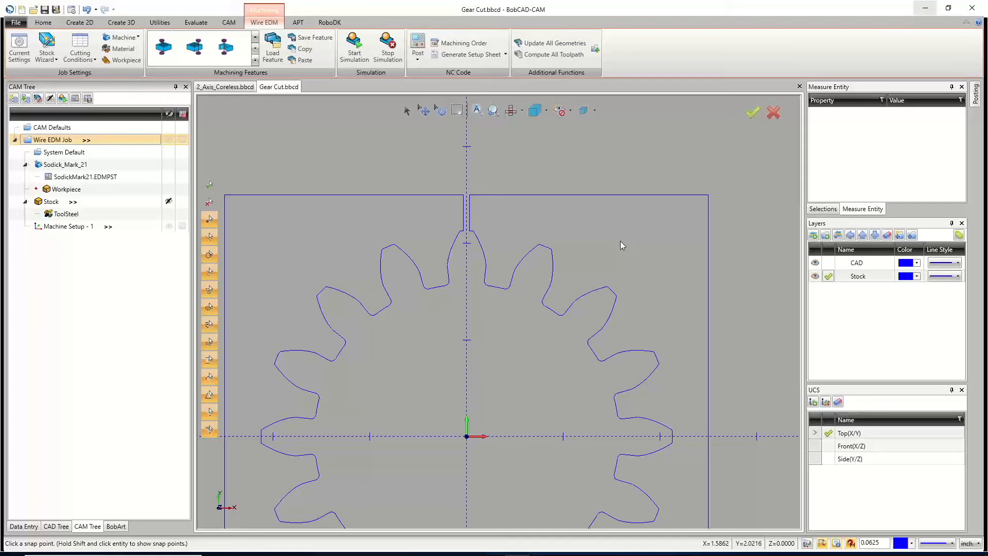
{"action": "left_click", "coordinate": [225, 86]}
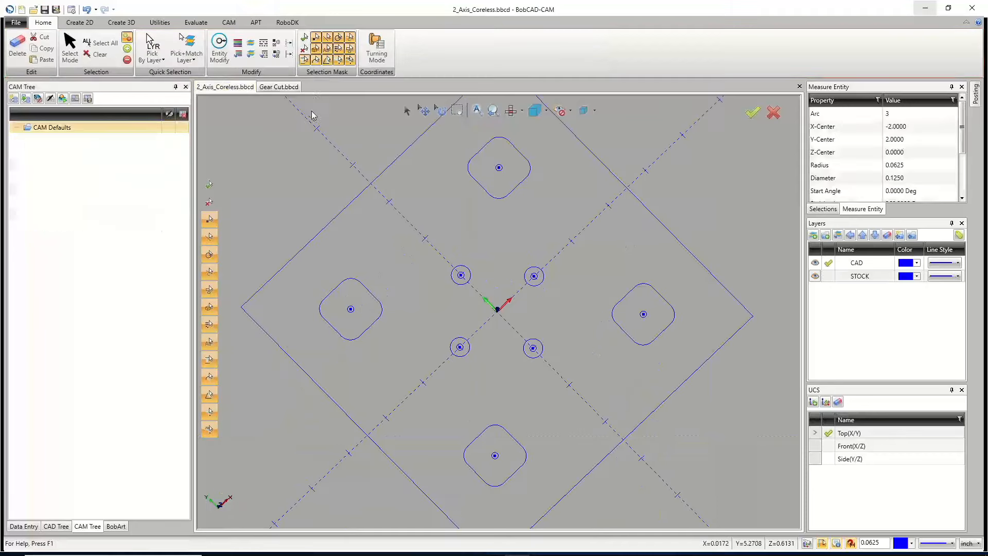
{"action": "left_click", "coordinate": [282, 88]}
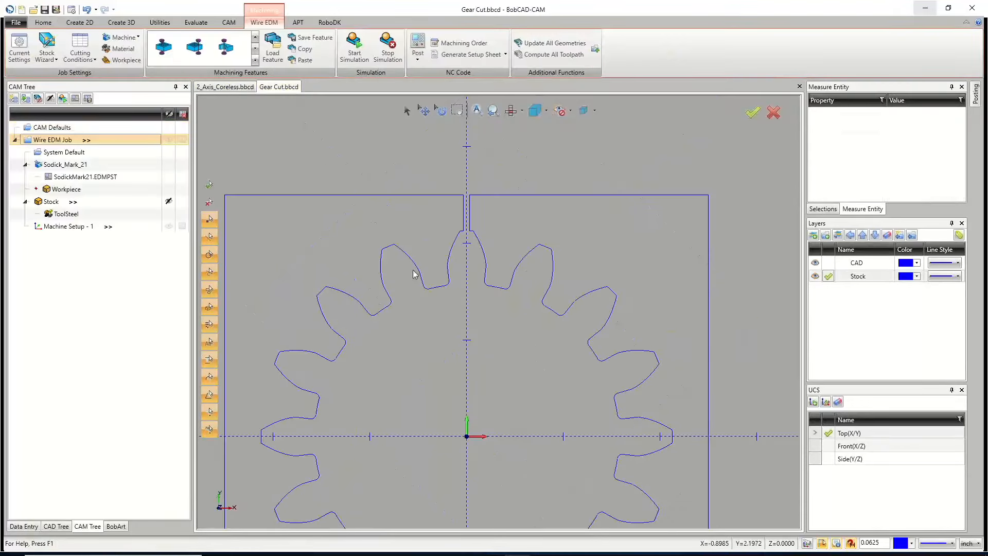
{"action": "scroll", "coordinate": [463, 308], "scroll_direction": "up", "scroll_amount": 3}
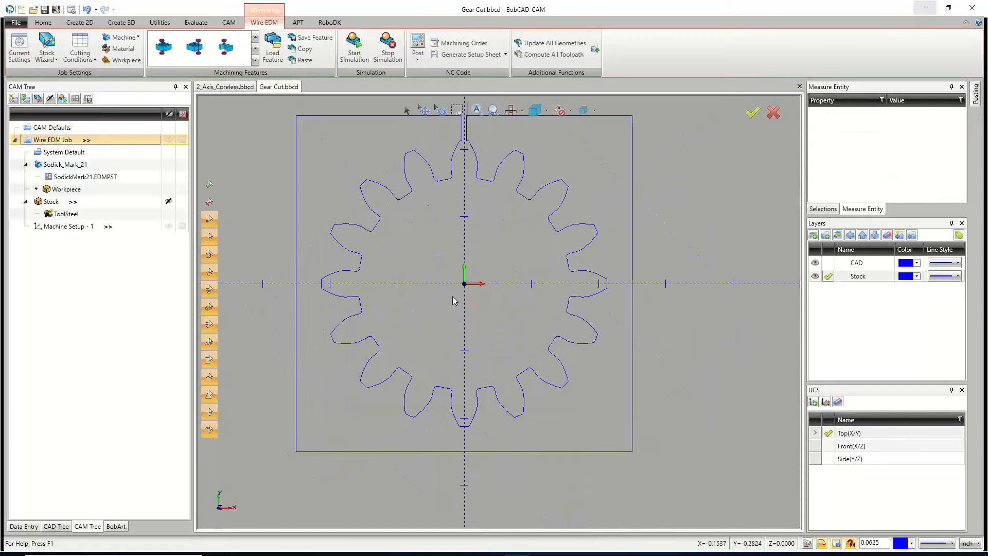
{"action": "scroll", "coordinate": [463, 288], "scroll_direction": "down", "scroll_amount": 1}
{"action": "scroll", "coordinate": [463, 178], "scroll_direction": "up", "scroll_amount": 1}
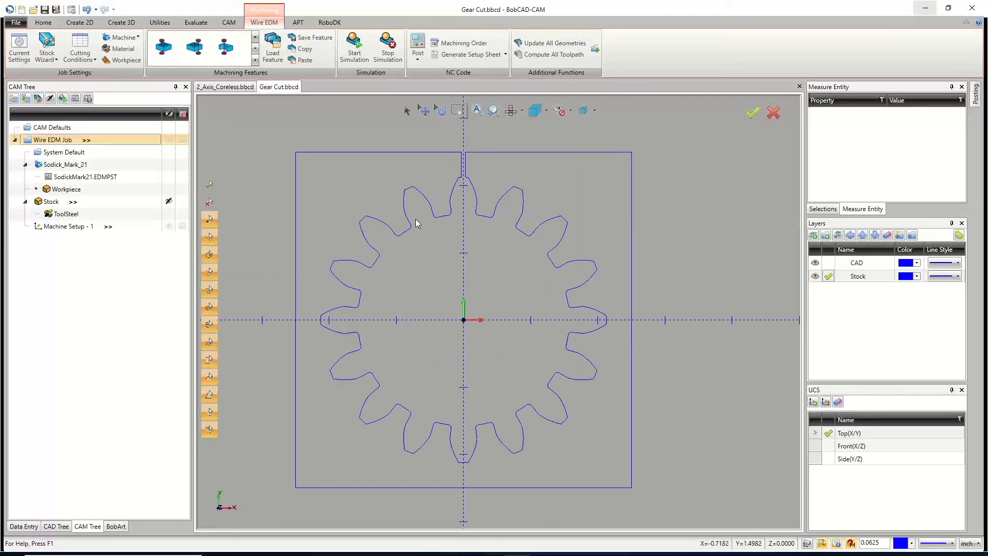
Step: Make CAD the active layer and toggle the Stock layer's visibility to check which lines belong to it
{"action": "left_click", "coordinate": [829, 262]}
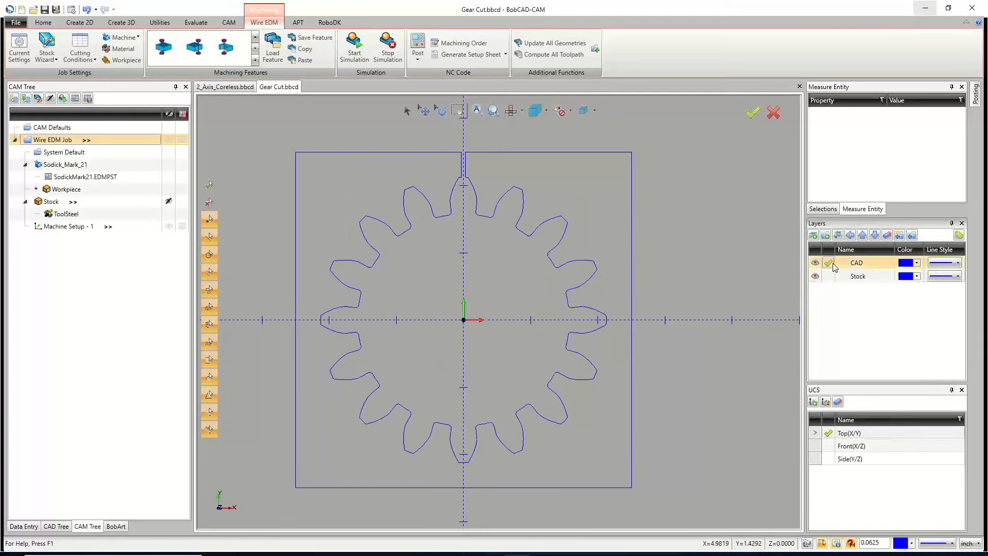
{"action": "left_click", "coordinate": [815, 276]}
{"action": "left_click", "coordinate": [814, 275]}
{"action": "left_click", "coordinate": [815, 276]}
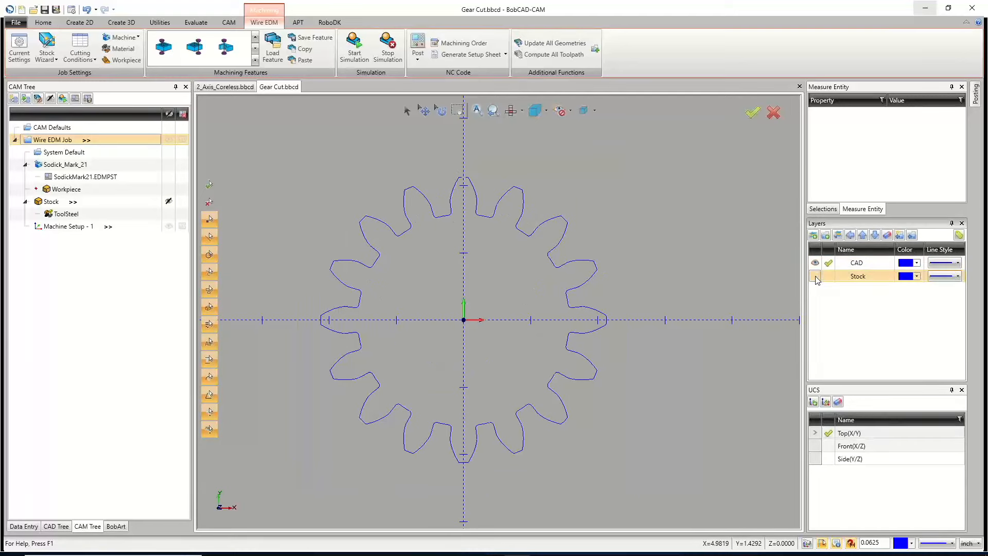
{"action": "left_click", "coordinate": [815, 275]}
{"action": "left_click", "coordinate": [815, 276]}
{"action": "left_click", "coordinate": [814, 276]}
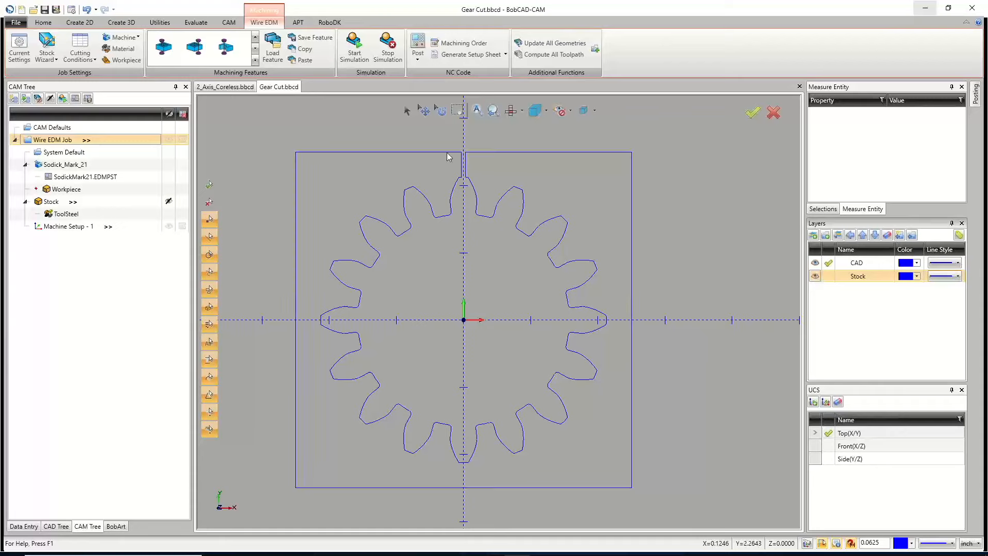
Step: Move the two slot lines above the gear to the CAD layer and hide the Stock layer
{"action": "left_click", "coordinate": [407, 110]}
{"action": "right_click", "coordinate": [463, 133]}
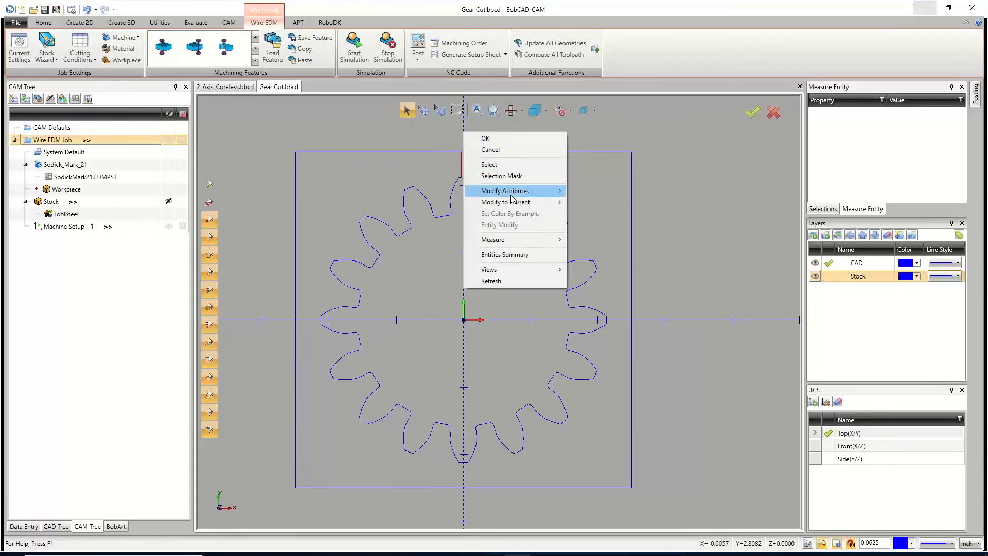
{"action": "mouse_move", "coordinate": [511, 192]}
{"action": "left_click", "coordinate": [591, 216]}
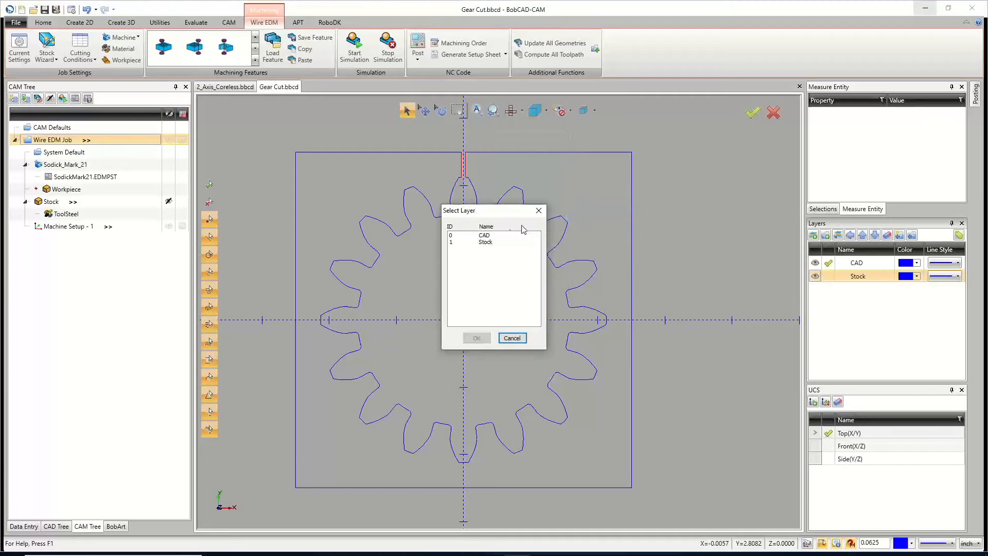
{"action": "left_click", "coordinate": [486, 236]}
{"action": "left_click", "coordinate": [477, 337]}
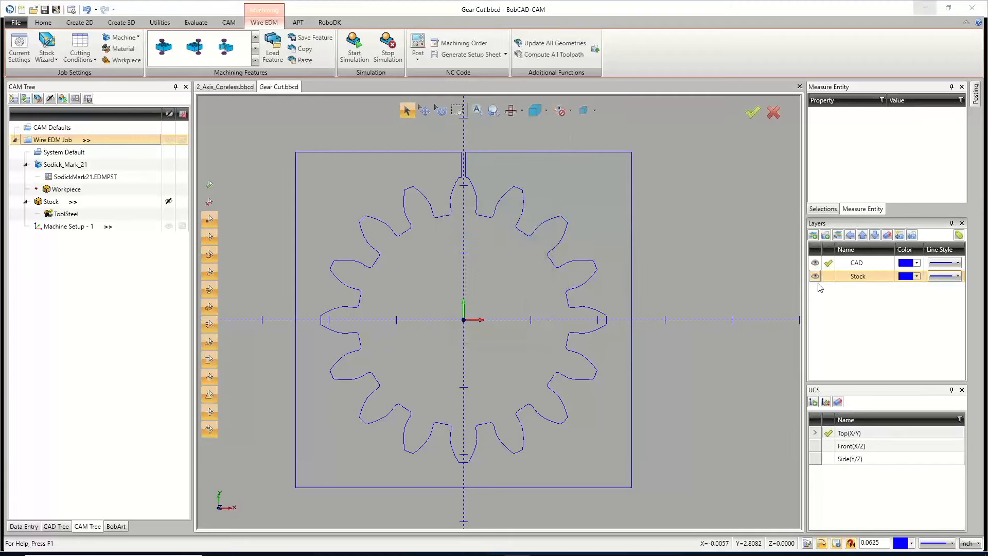
{"action": "left_click", "coordinate": [815, 276]}
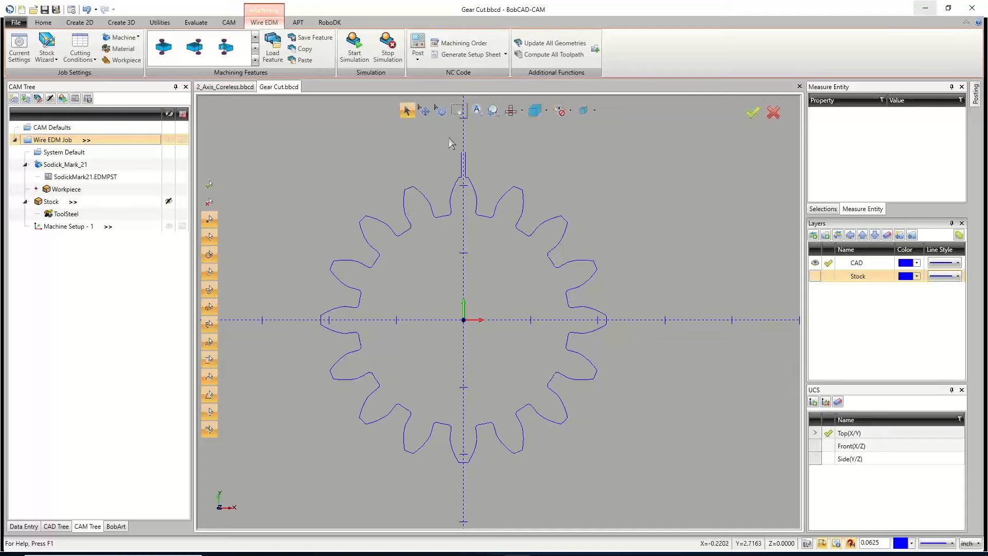
{"action": "right_click", "coordinate": [429, 145]}
{"action": "left_click", "coordinate": [442, 162]}
Step: Chain-select the gear profile from the upper end of the slot's left line to check the contour, and deselect it
{"action": "scroll", "coordinate": [451, 149], "scroll_direction": "up", "scroll_amount": 3}
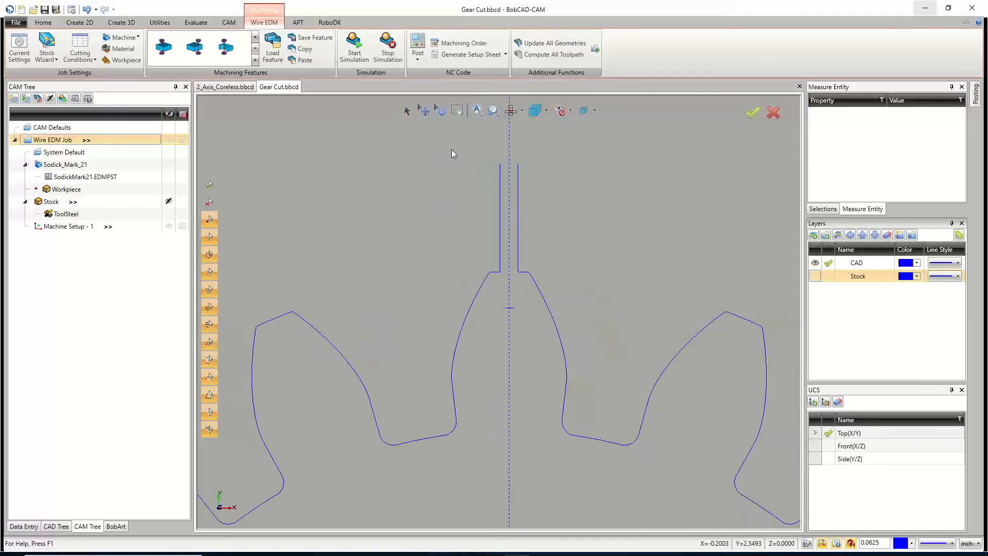
{"action": "scroll", "coordinate": [426, 128], "scroll_direction": "up", "scroll_amount": 2}
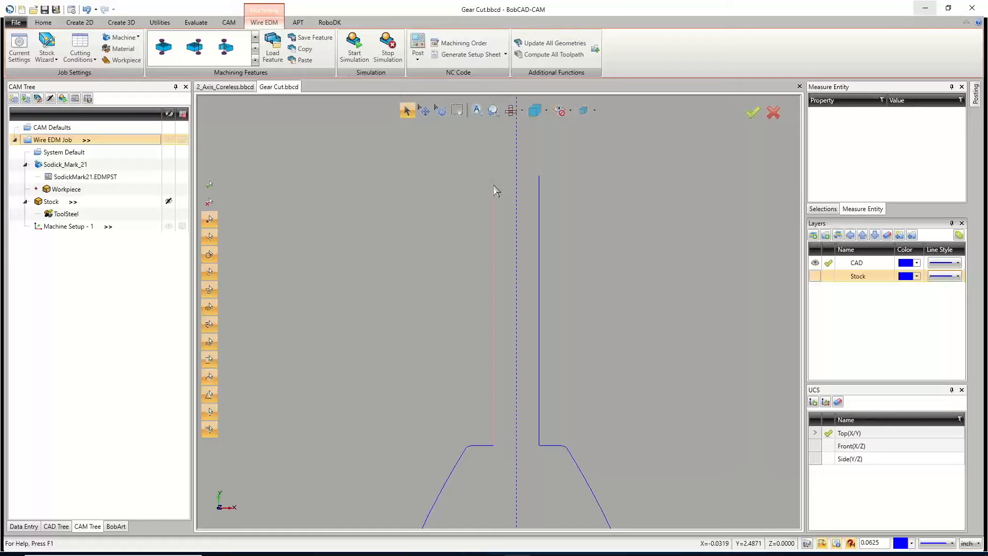
{"action": "left_click", "coordinate": [494, 185]}
{"action": "scroll", "coordinate": [519, 195], "scroll_direction": "down", "scroll_amount": 5}
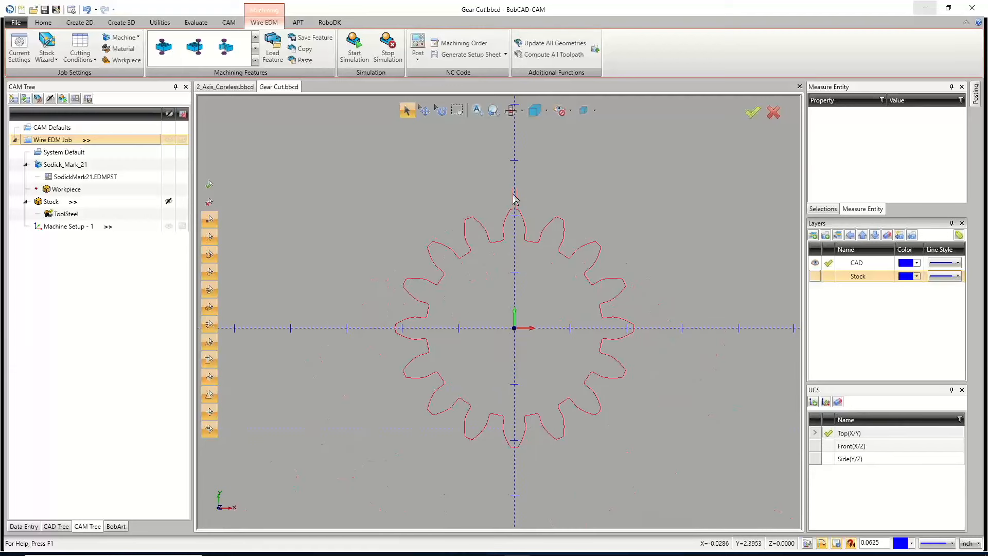
{"action": "left_click", "coordinate": [513, 191], "text": "shift"}
{"action": "scroll", "coordinate": [513, 195], "scroll_direction": "up", "scroll_amount": 5}
{"action": "scroll", "coordinate": [512, 196], "scroll_direction": "down", "scroll_amount": 3}
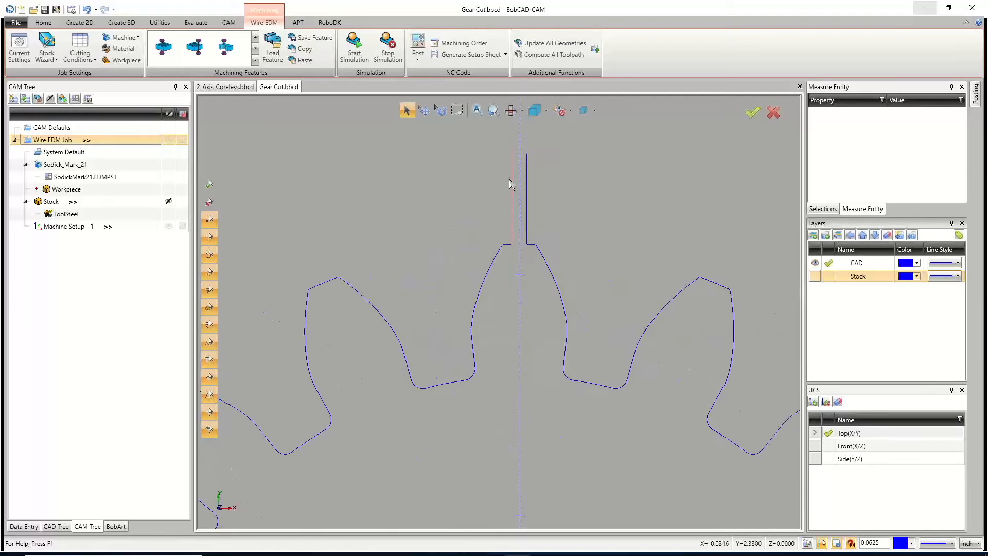
Step: Chain-select the gear profile again from the slot's left line, examine the contour and its open ends, and clear the selection
{"action": "scroll", "coordinate": [507, 171], "scroll_direction": "up", "scroll_amount": 3}
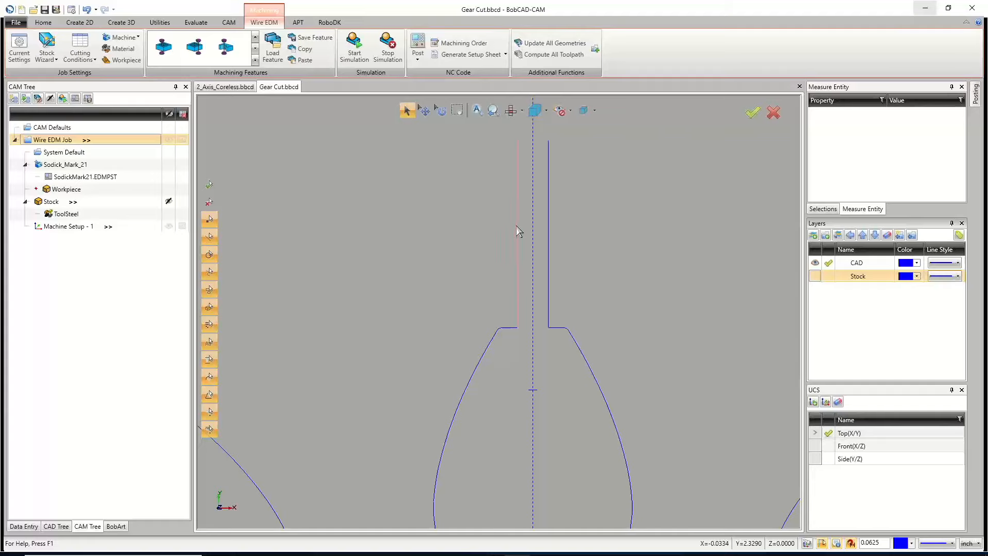
{"action": "left_click", "coordinate": [517, 281]}
{"action": "left_click", "coordinate": [517, 171]}
{"action": "scroll", "coordinate": [513, 173], "scroll_direction": "down", "scroll_amount": 3}
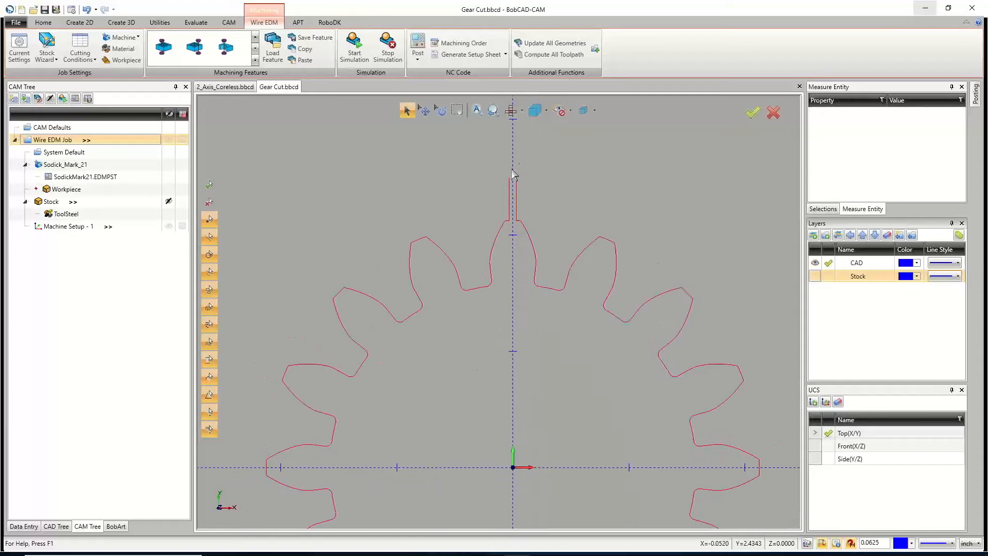
{"action": "scroll", "coordinate": [376, 375], "scroll_direction": "down", "scroll_amount": 4}
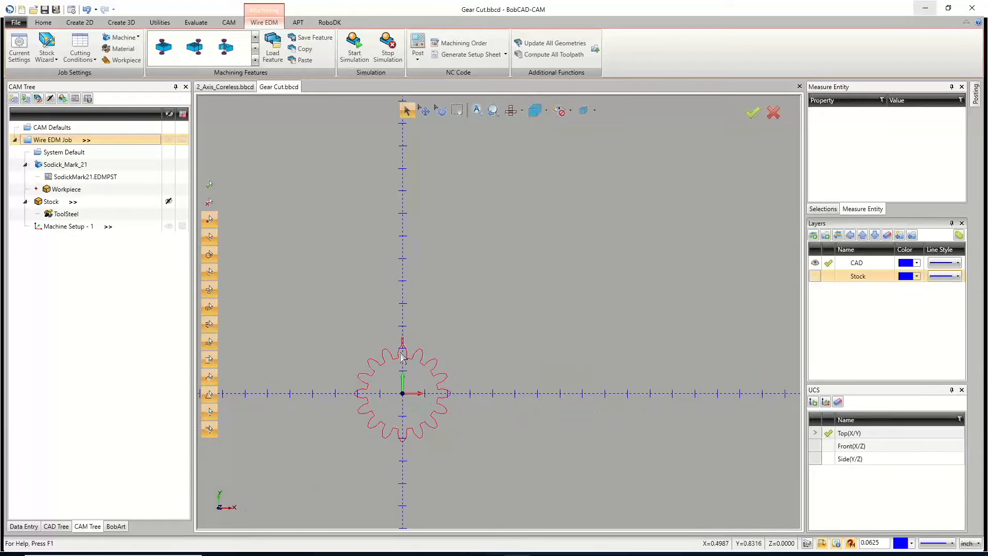
{"action": "scroll", "coordinate": [407, 356], "scroll_direction": "up", "scroll_amount": 5}
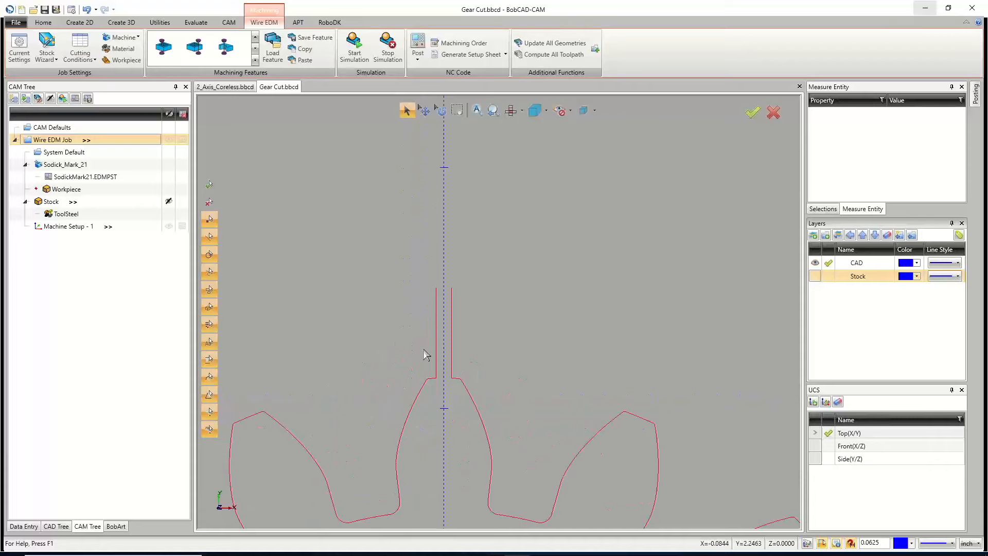
{"action": "scroll", "coordinate": [459, 331], "scroll_direction": "down", "scroll_amount": 5}
{"action": "scroll", "coordinate": [433, 387], "scroll_direction": "up", "scroll_amount": 2}
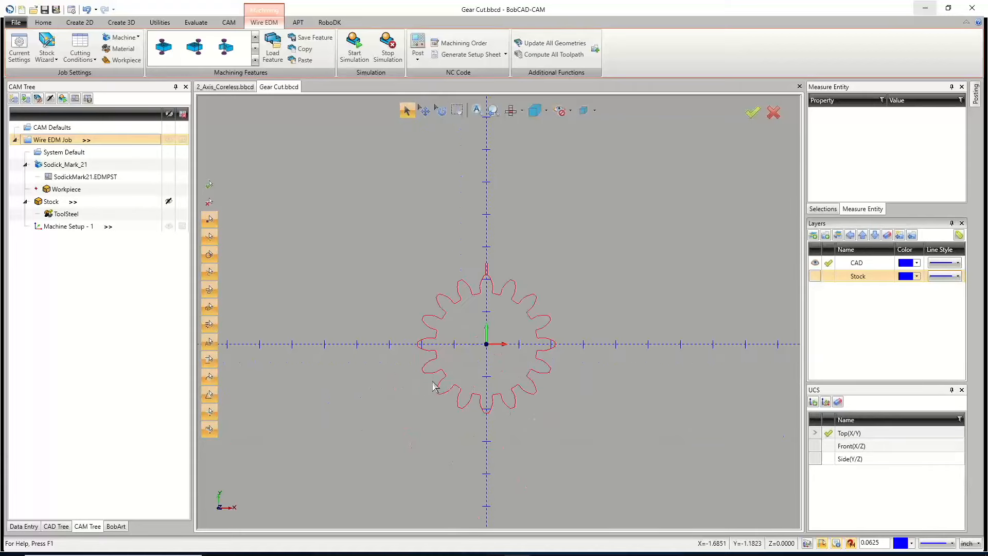
{"action": "scroll", "coordinate": [437, 372], "scroll_direction": "up", "scroll_amount": 2}
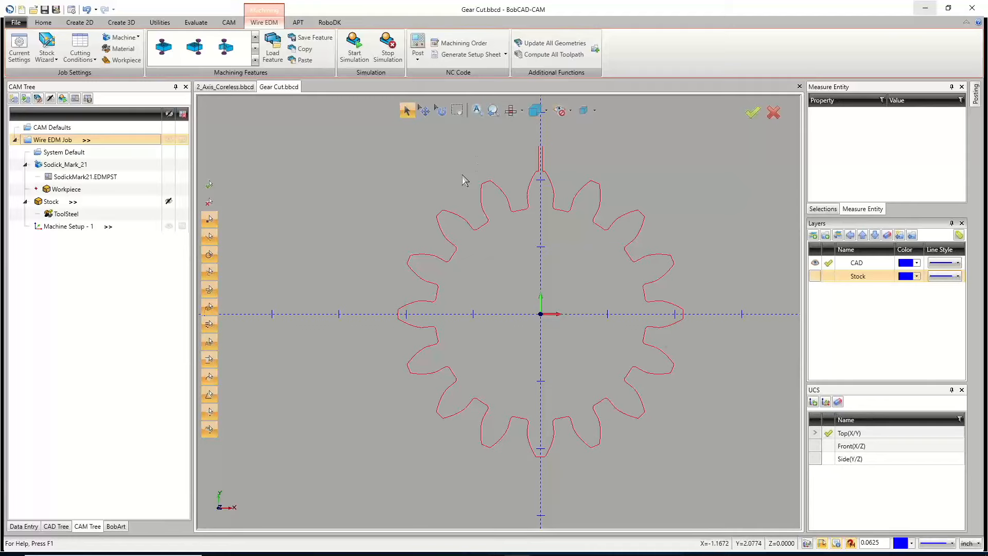
{"action": "right_click", "coordinate": [476, 154]}
{"action": "left_click", "coordinate": [504, 171]}
Step: Add a 2 Axis Open feature to Machine Setup - 1
{"action": "left_click", "coordinate": [66, 227]}
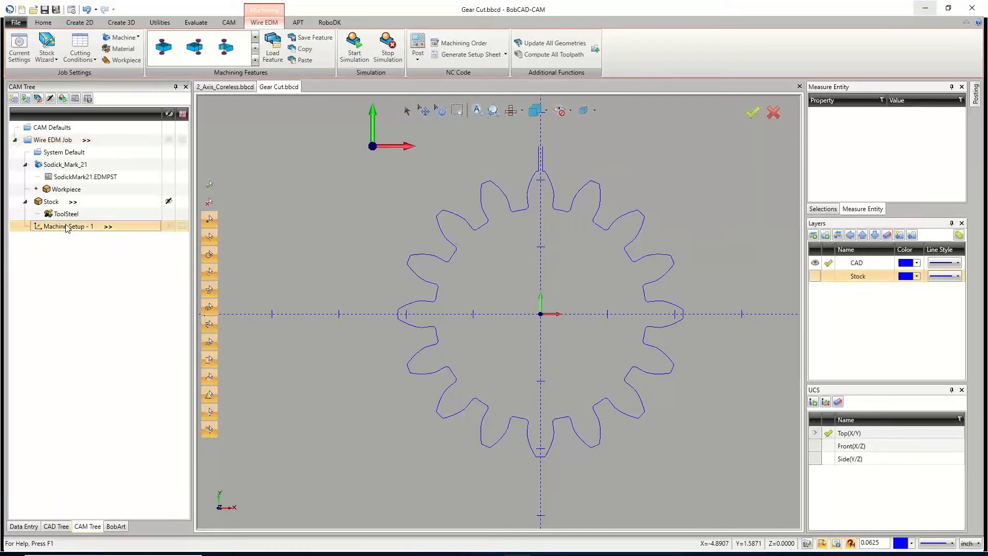
{"action": "right_click", "coordinate": [66, 227]}
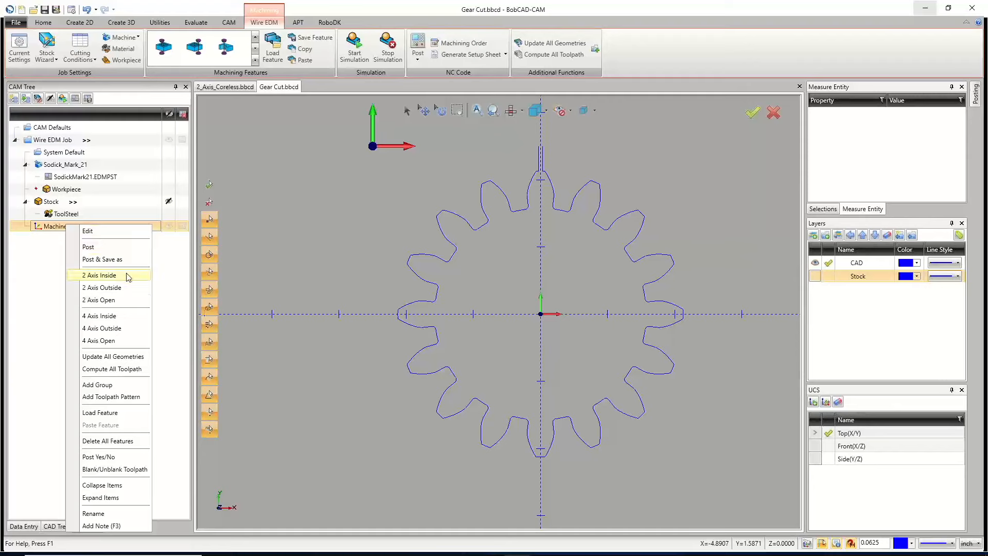
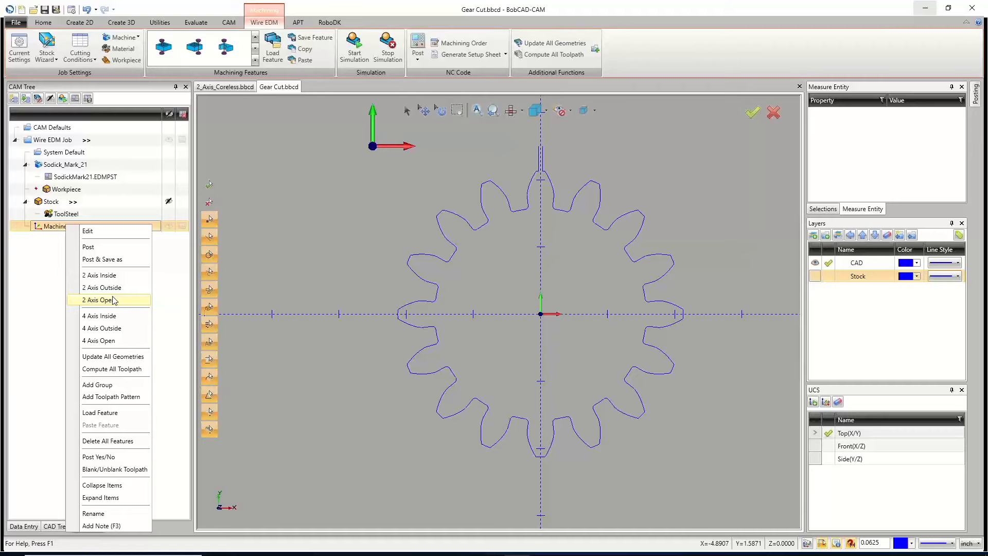
{"action": "left_click", "coordinate": [114, 300]}
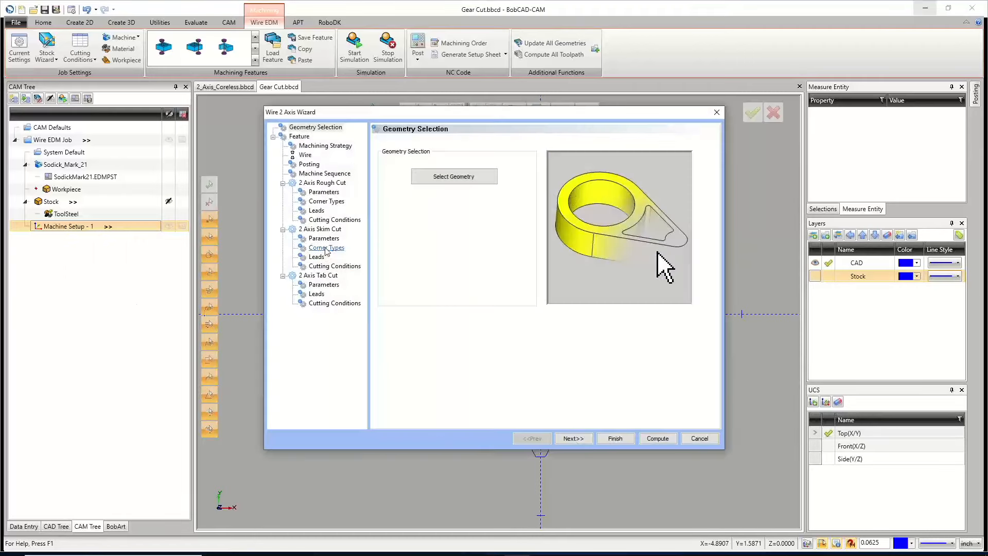
Step: Chain-select the whole gear profile with its slot lines as the feature geometry, starting from the slot's left line
{"action": "left_click", "coordinate": [459, 177]}
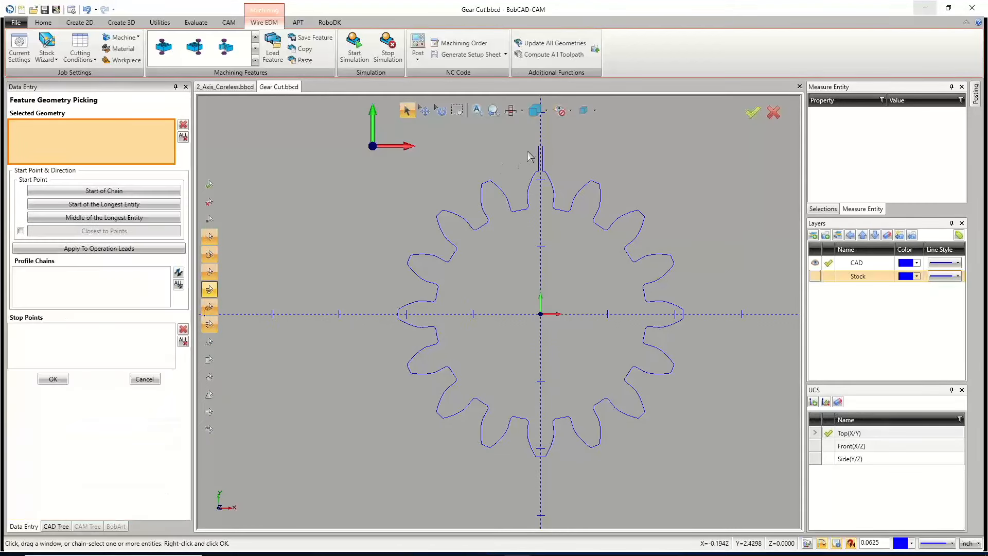
{"action": "scroll", "coordinate": [536, 152], "scroll_direction": "up", "scroll_amount": 5}
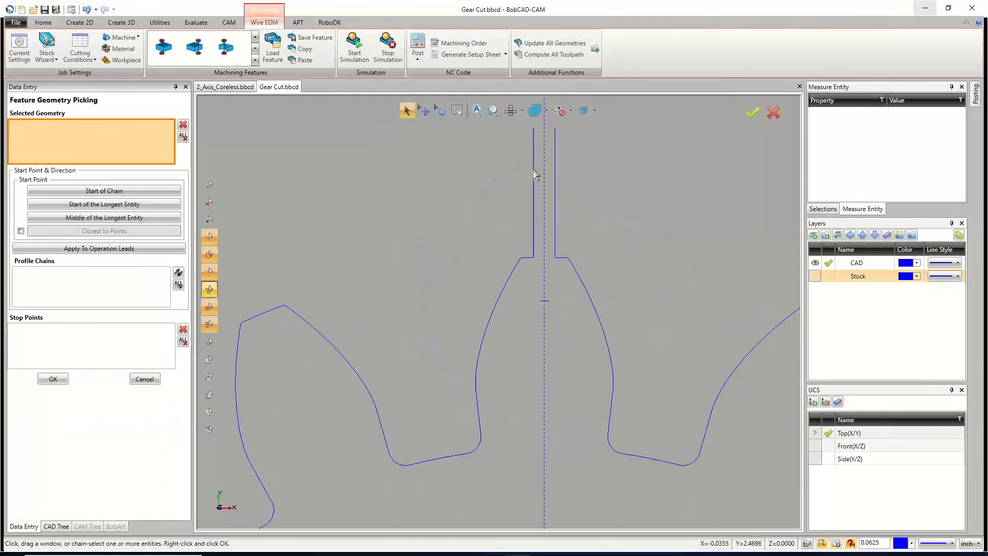
{"action": "left_click", "coordinate": [533, 136]}
{"action": "scroll", "coordinate": [532, 137], "scroll_direction": "down", "scroll_amount": 5}
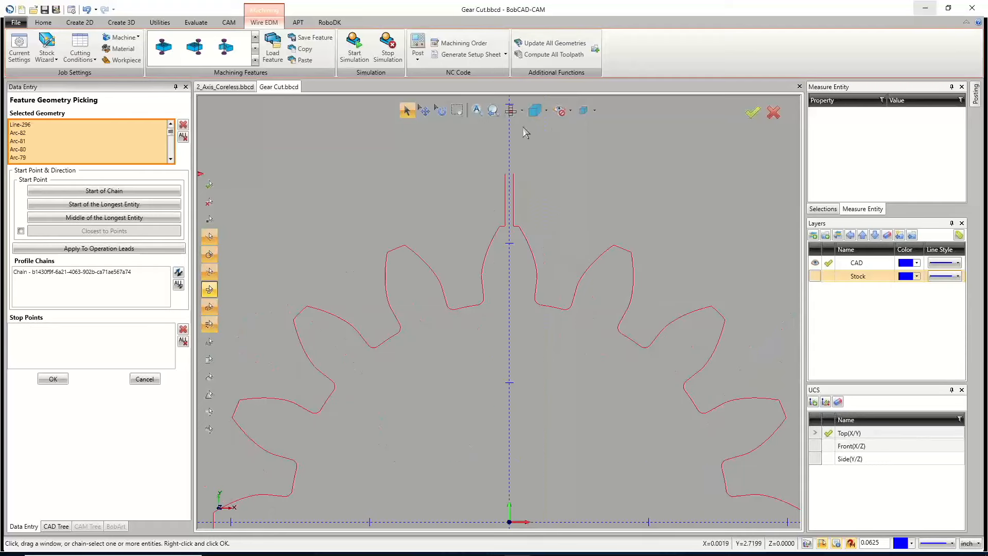
Step: Show the Stock layer to compare the selected gear profile with the stock outline, and hide it again
{"action": "left_click", "coordinate": [815, 277]}
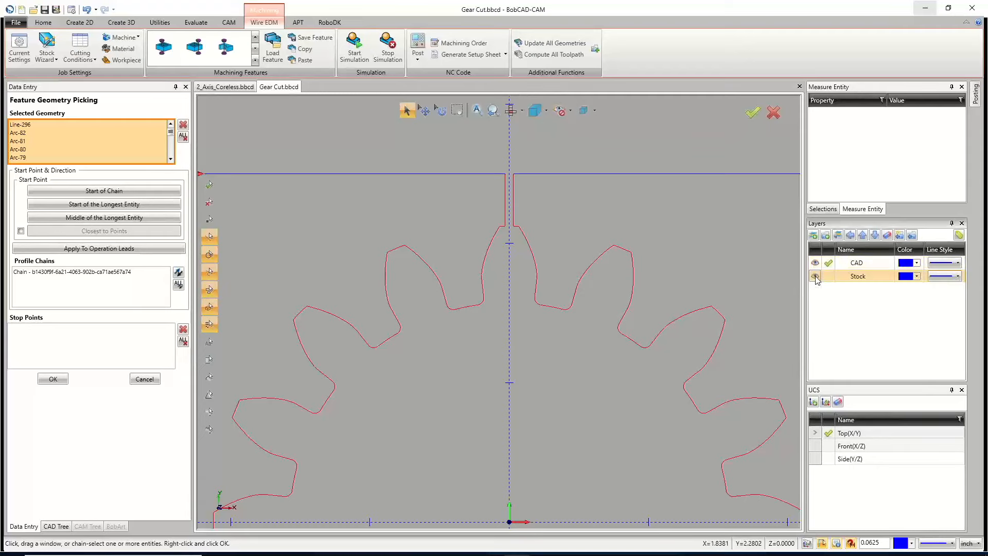
{"action": "scroll", "coordinate": [594, 182], "scroll_direction": "down", "scroll_amount": 5}
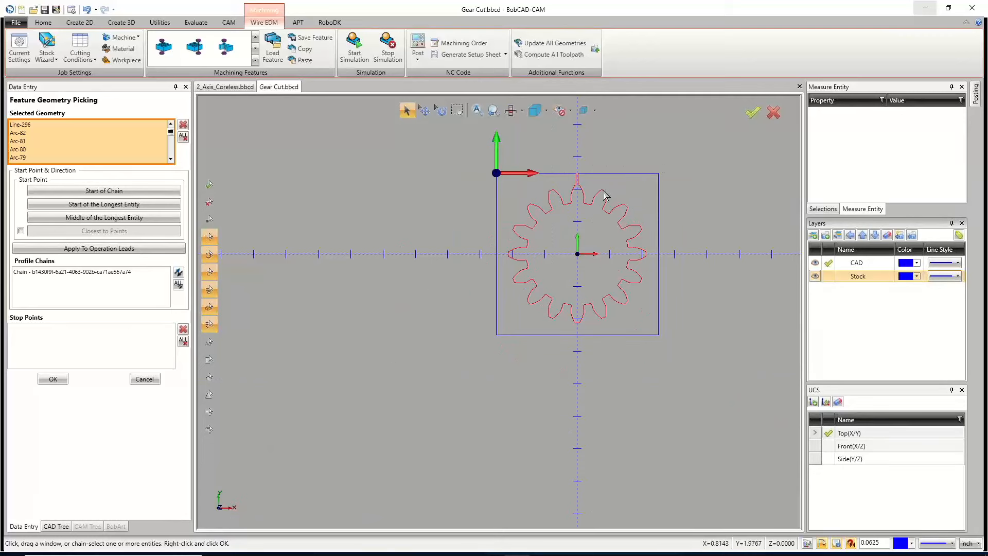
{"action": "left_click", "coordinate": [815, 276]}
{"action": "scroll", "coordinate": [577, 171], "scroll_direction": "up", "scroll_amount": 4}
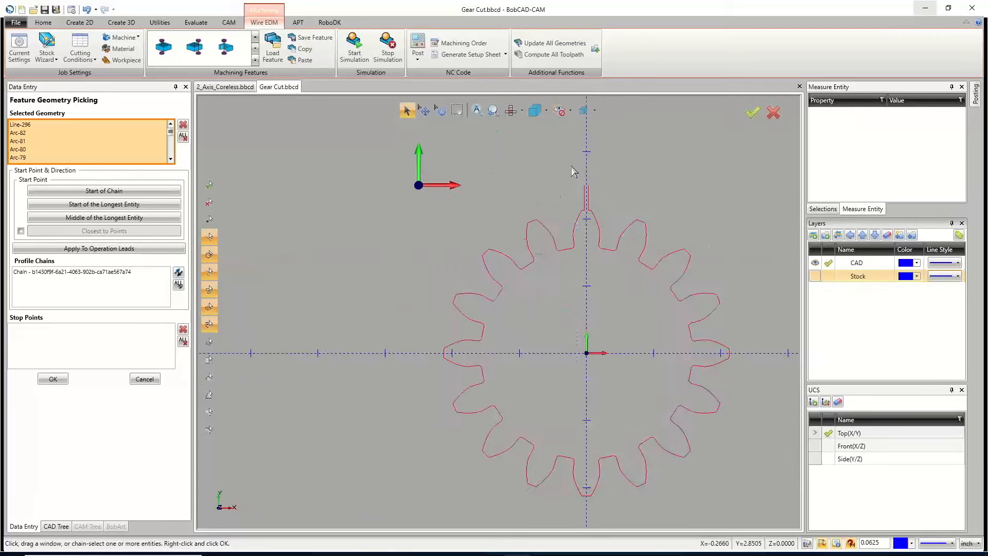
{"action": "scroll", "coordinate": [591, 194], "scroll_direction": "down", "scroll_amount": 4}
{"action": "scroll", "coordinate": [628, 223], "scroll_direction": "up", "scroll_amount": 2}
{"action": "scroll", "coordinate": [629, 222], "scroll_direction": "up", "scroll_amount": 2}
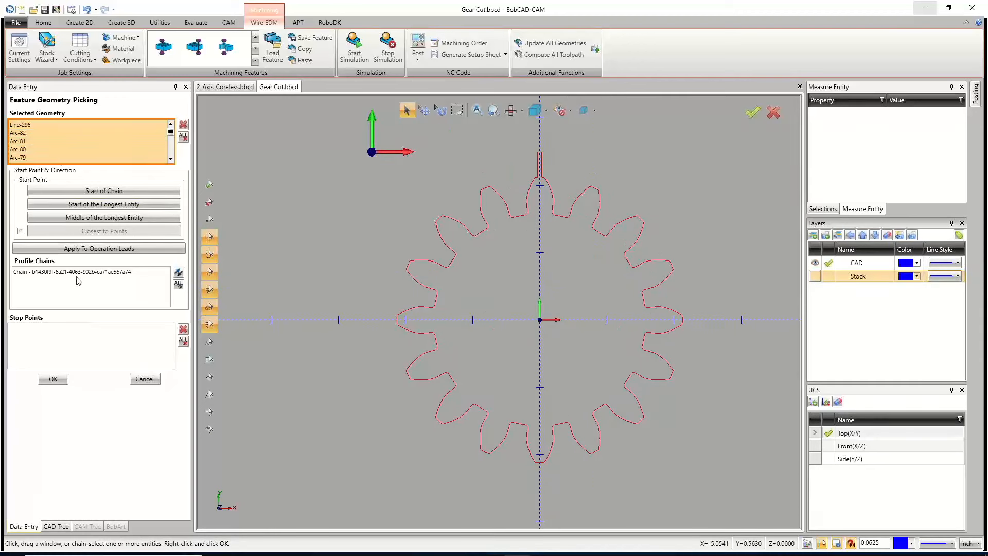
Step: Highlight the gear's profile chain and examine its start and end direction arrows at the slot opening
{"action": "left_click", "coordinate": [62, 273]}
{"action": "scroll", "coordinate": [566, 169], "scroll_direction": "up", "scroll_amount": 8}
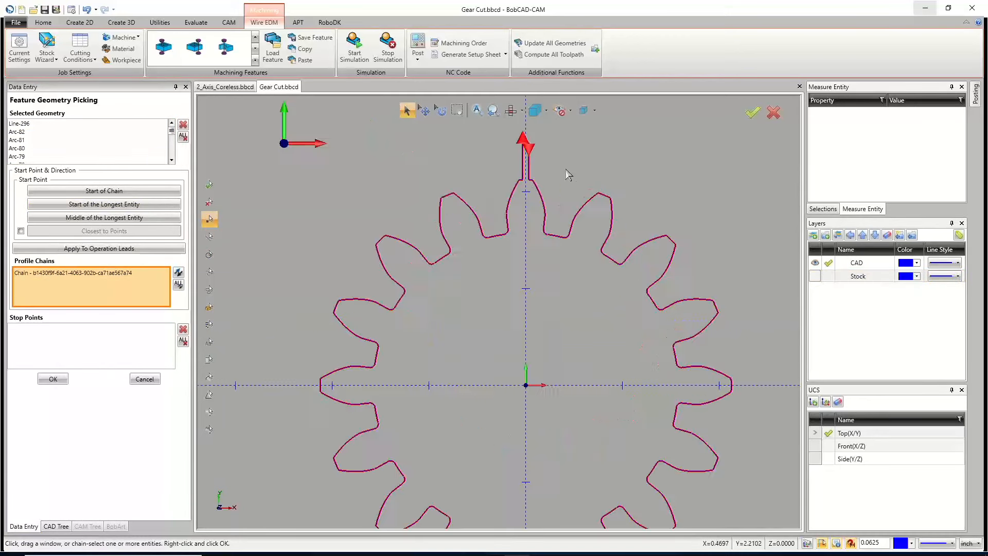
{"action": "scroll", "coordinate": [468, 147], "scroll_direction": "down", "scroll_amount": 8}
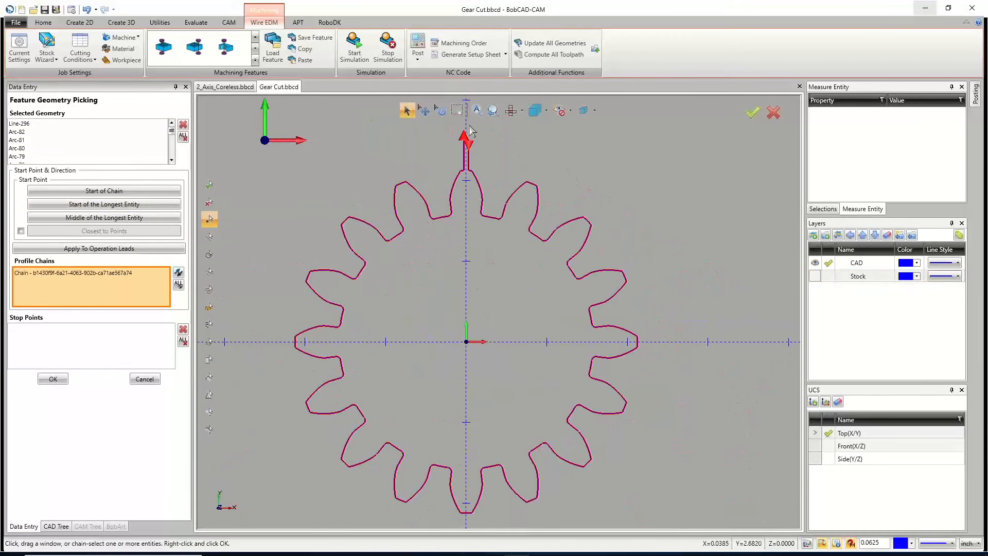
{"action": "scroll", "coordinate": [469, 138], "scroll_direction": "up", "scroll_amount": 10}
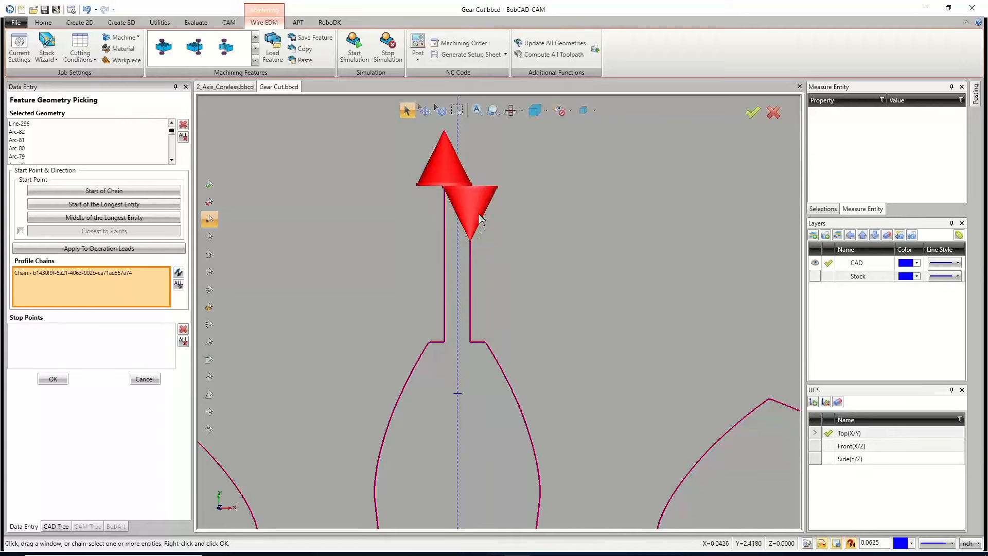
Step: Reverse the direction of the gear's profile chain, accept the picked geometry and continue to the wizard's Feature settings
{"action": "left_click", "coordinate": [180, 287]}
{"action": "left_click", "coordinate": [180, 286]}
{"action": "left_click", "coordinate": [180, 287]}
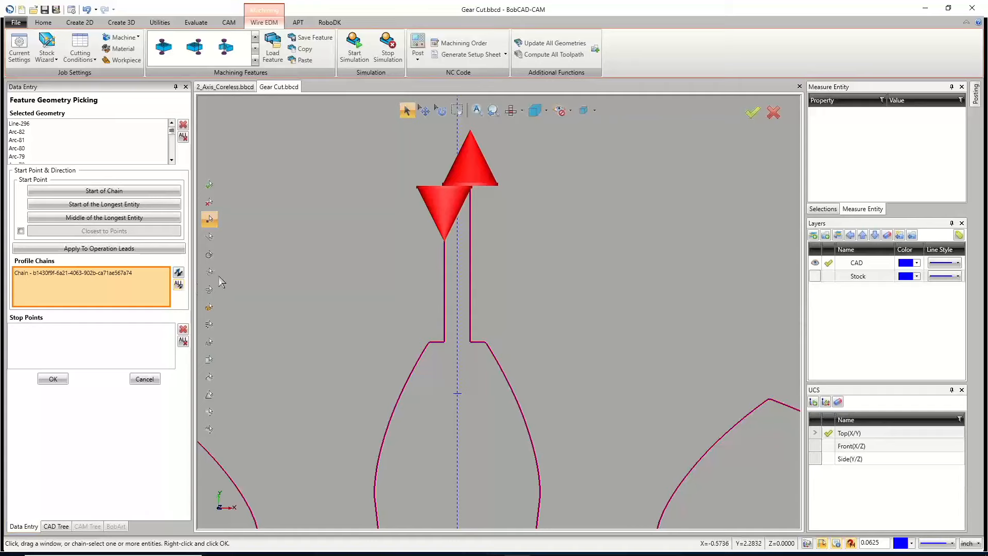
{"action": "scroll", "coordinate": [438, 315], "scroll_direction": "down", "scroll_amount": 5}
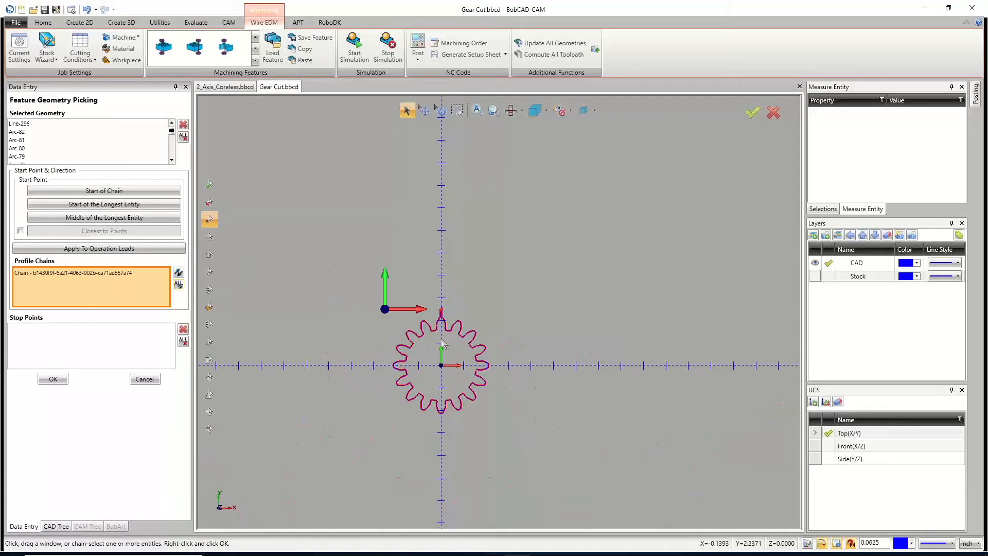
{"action": "left_click", "coordinate": [54, 380]}
{"action": "left_click", "coordinate": [582, 439]}
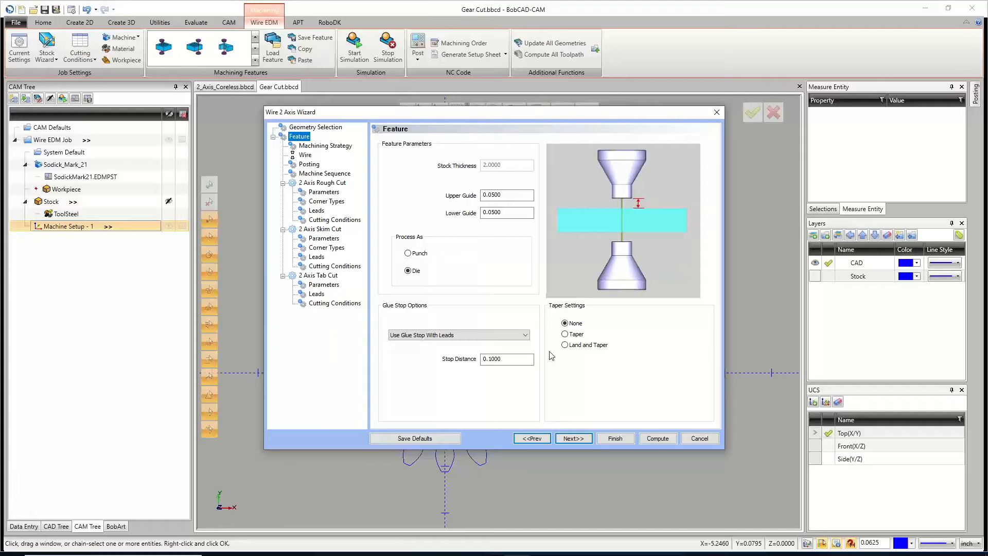
Step: Set the feature's glue stop option to No Glue Stop
{"action": "left_click", "coordinate": [484, 338]}
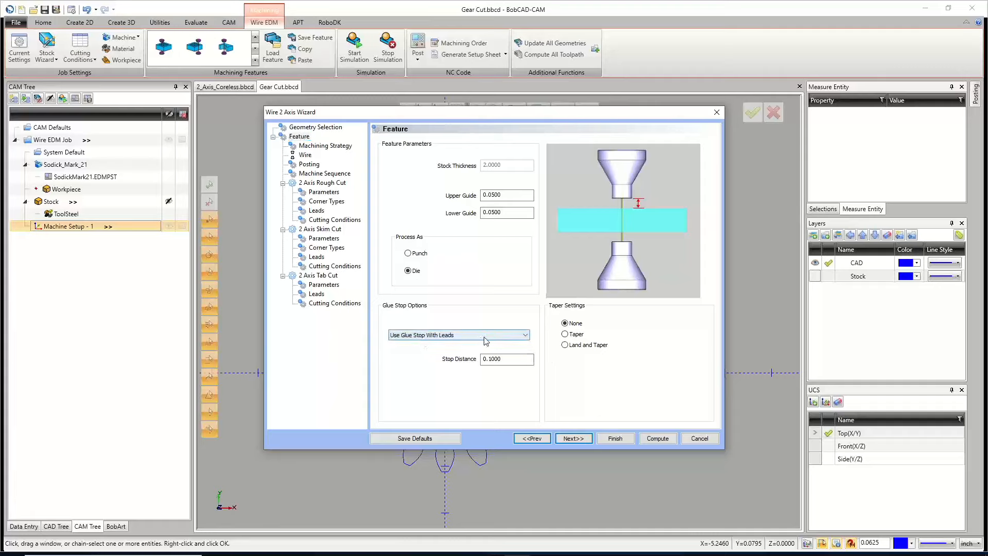
{"action": "left_click", "coordinate": [488, 339]}
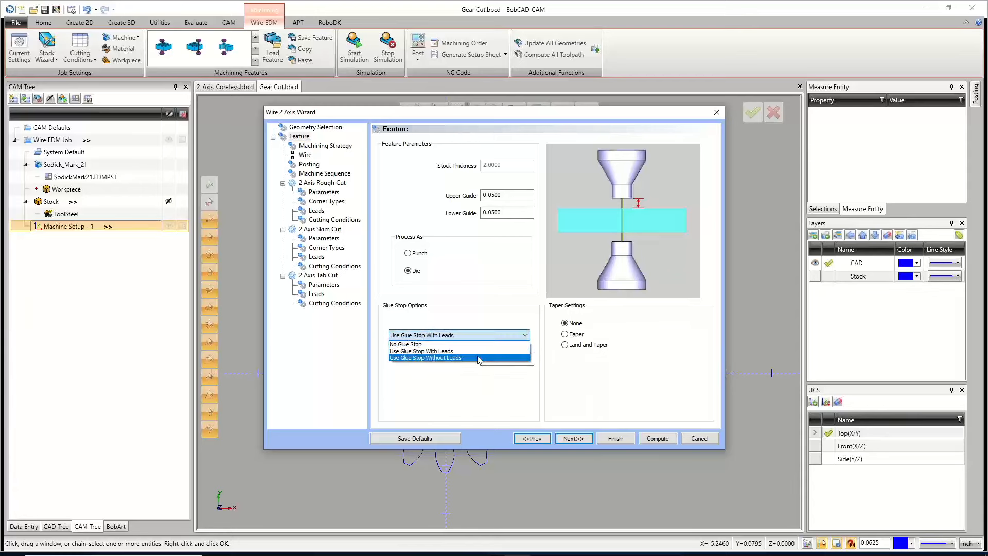
{"action": "left_click", "coordinate": [481, 357]}
{"action": "left_click", "coordinate": [484, 337]}
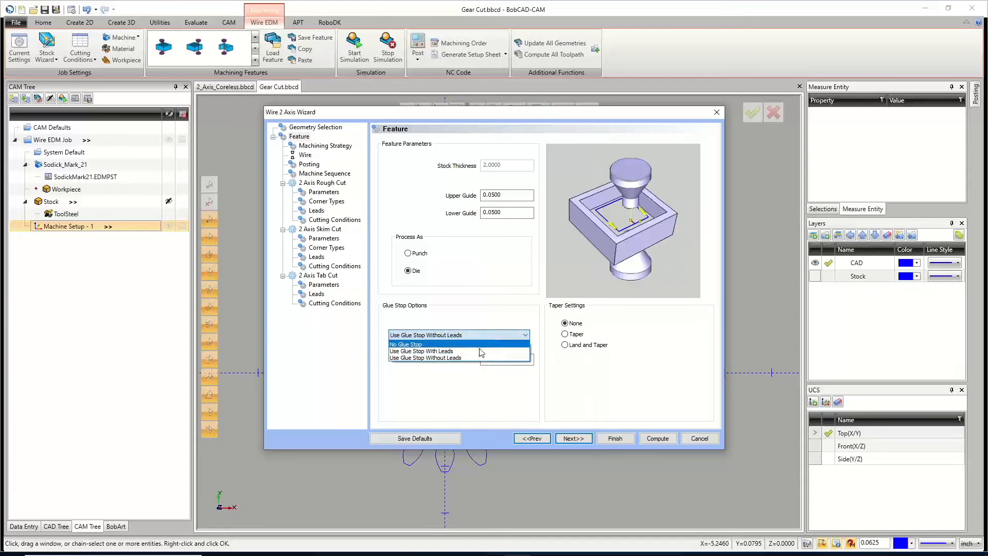
{"action": "left_click", "coordinate": [486, 351]}
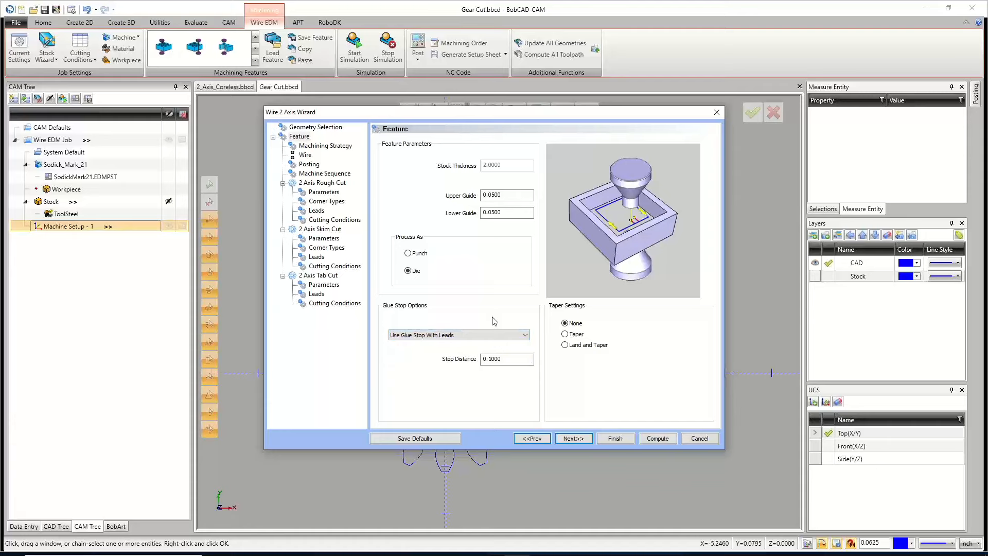
{"action": "left_click", "coordinate": [489, 333]}
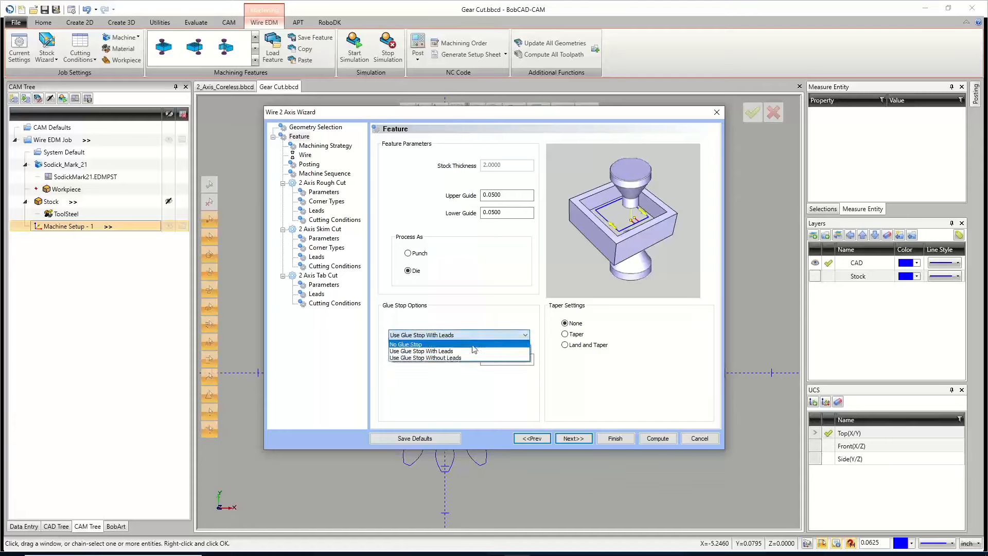
{"action": "left_click", "coordinate": [483, 344]}
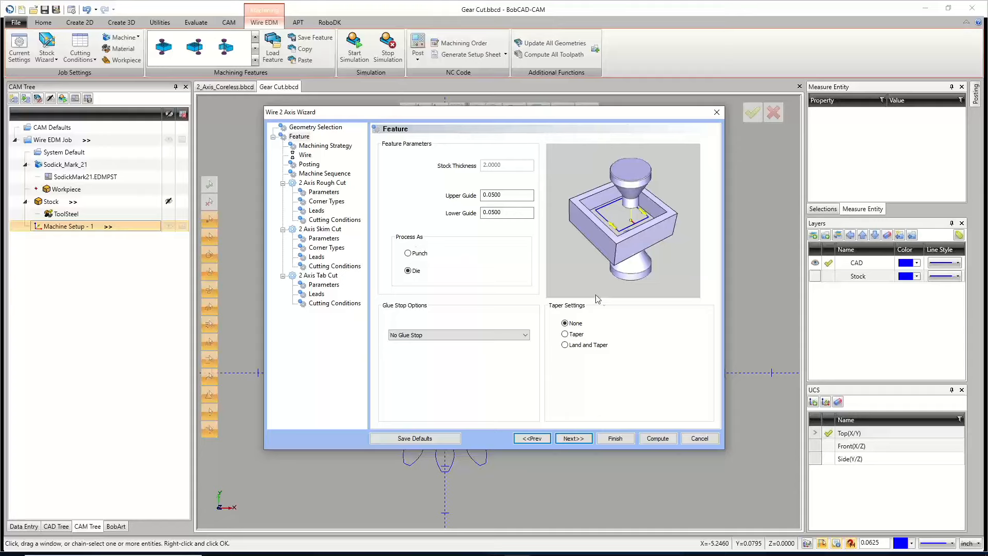
Step: Set the taper to None and process the feature as a Die, then continue to the machining strategy settings
{"action": "left_click", "coordinate": [564, 323]}
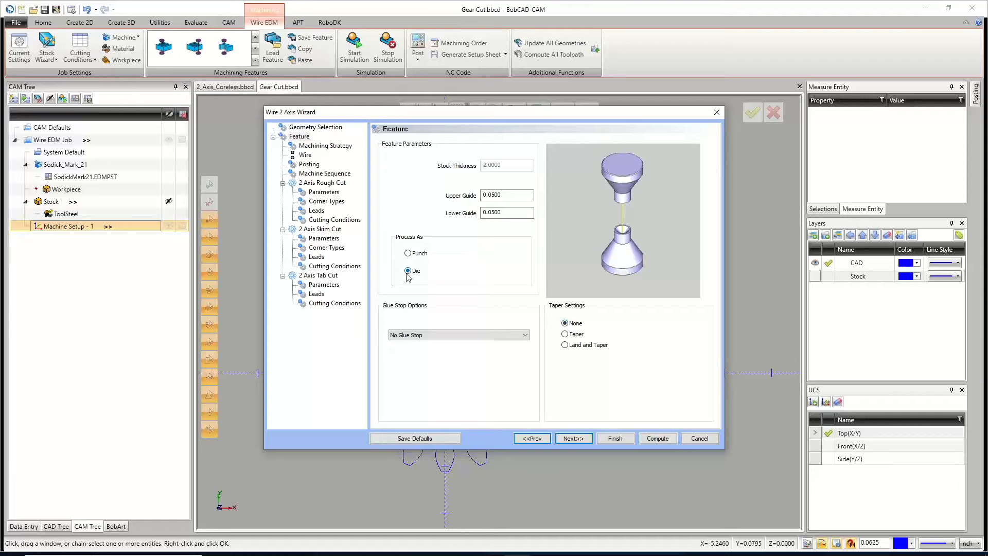
{"action": "left_click", "coordinate": [565, 346]}
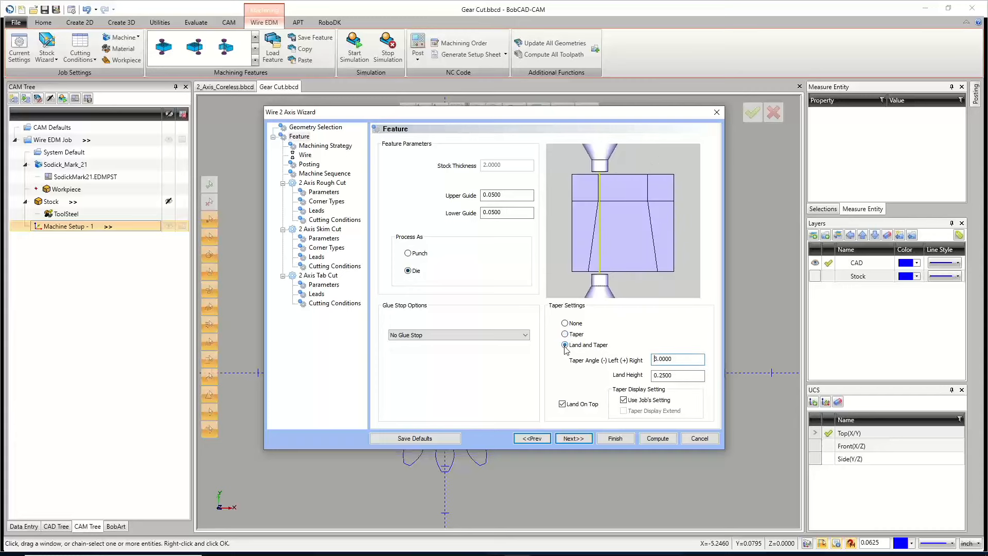
{"action": "left_click", "coordinate": [565, 323]}
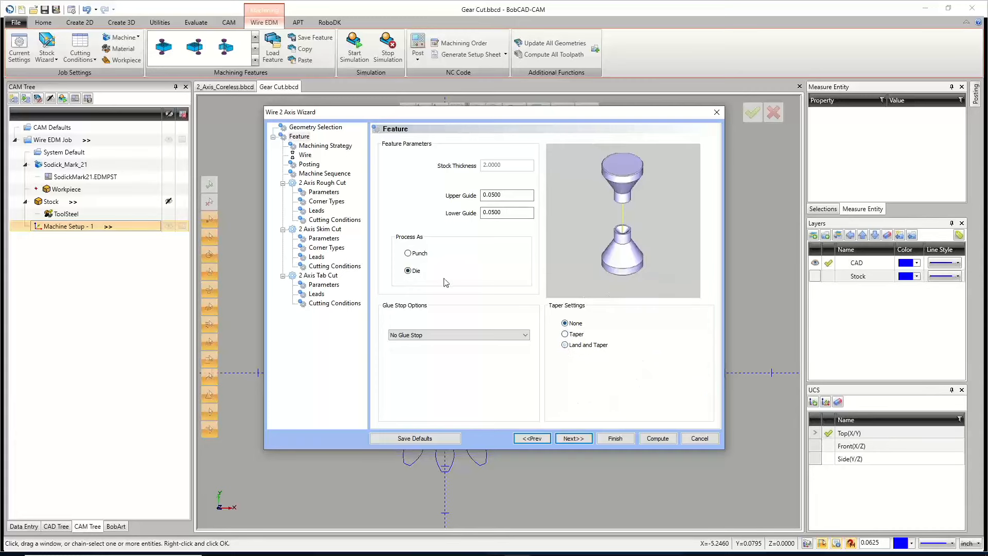
{"action": "left_click", "coordinate": [422, 254]}
{"action": "left_click", "coordinate": [410, 272]}
{"action": "left_click", "coordinate": [573, 439]}
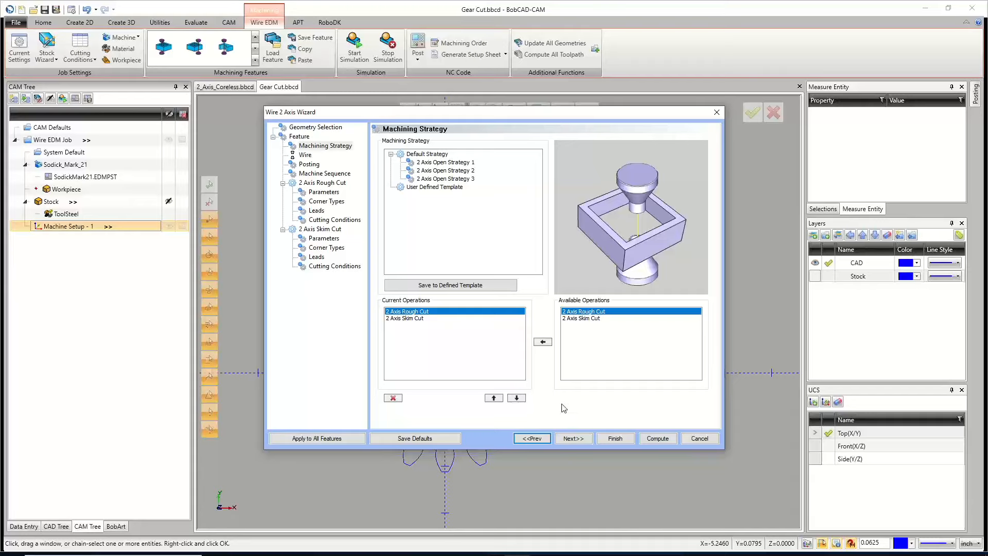
Step: Add two more 2 Axis Skim Cut operations to the feature's current operations
{"action": "left_click", "coordinate": [419, 319]}
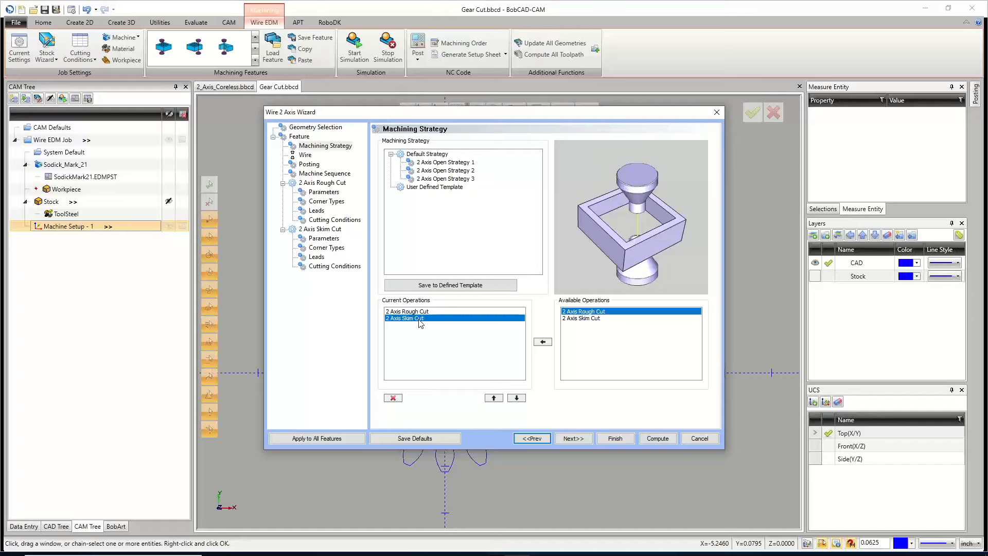
{"action": "left_click", "coordinate": [570, 318]}
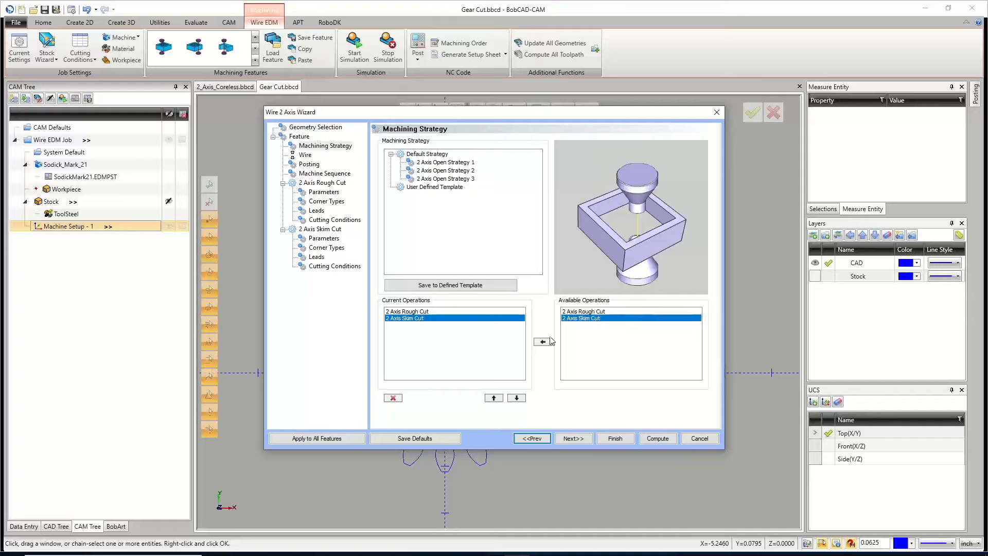
{"action": "left_click", "coordinate": [543, 342]}
{"action": "left_click", "coordinate": [543, 342]}
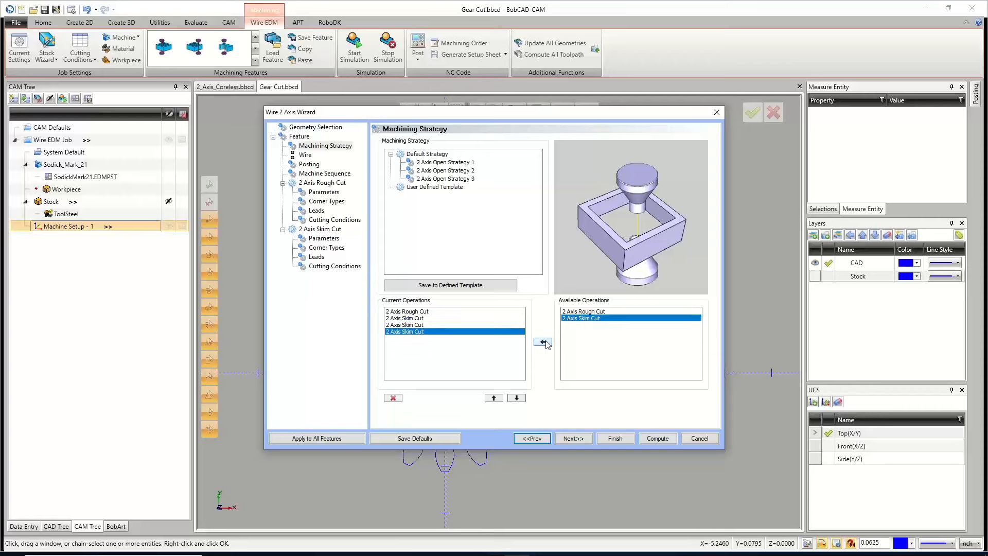
Step: Remove the two extra 2 Axis Skim Cut operations from the current operations
{"action": "left_click", "coordinate": [415, 311]}
{"action": "left_click", "coordinate": [416, 318]}
{"action": "left_click", "coordinate": [415, 324]}
{"action": "left_click", "coordinate": [417, 332]}
{"action": "left_click", "coordinate": [393, 398]}
{"action": "left_click", "coordinate": [392, 398]}
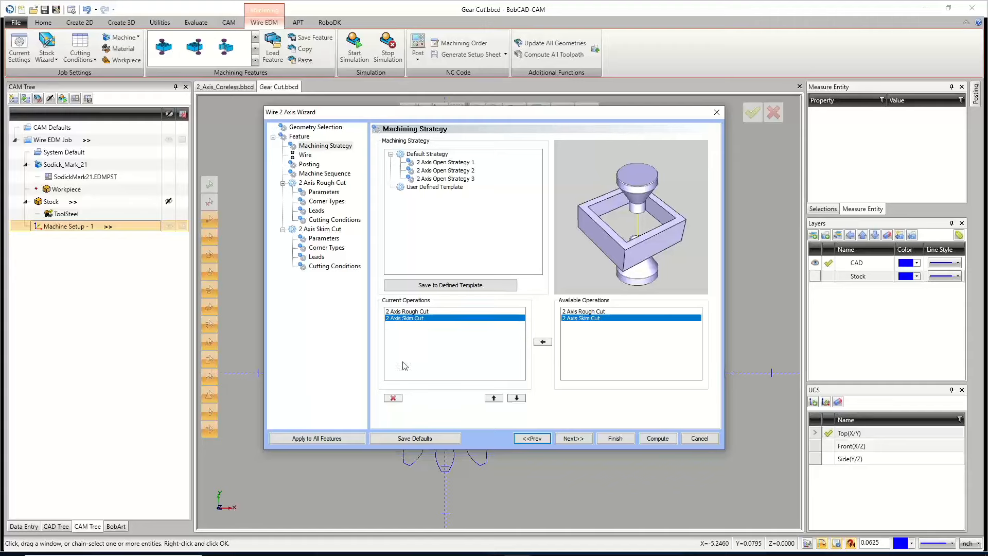
Step: Keep one 2 Axis Rough Cut and one 2 Axis Skim Cut as the strategy and continue to the Wire settings
{"action": "left_click", "coordinate": [407, 312]}
{"action": "left_click", "coordinate": [408, 318]}
{"action": "left_click", "coordinate": [568, 438]}
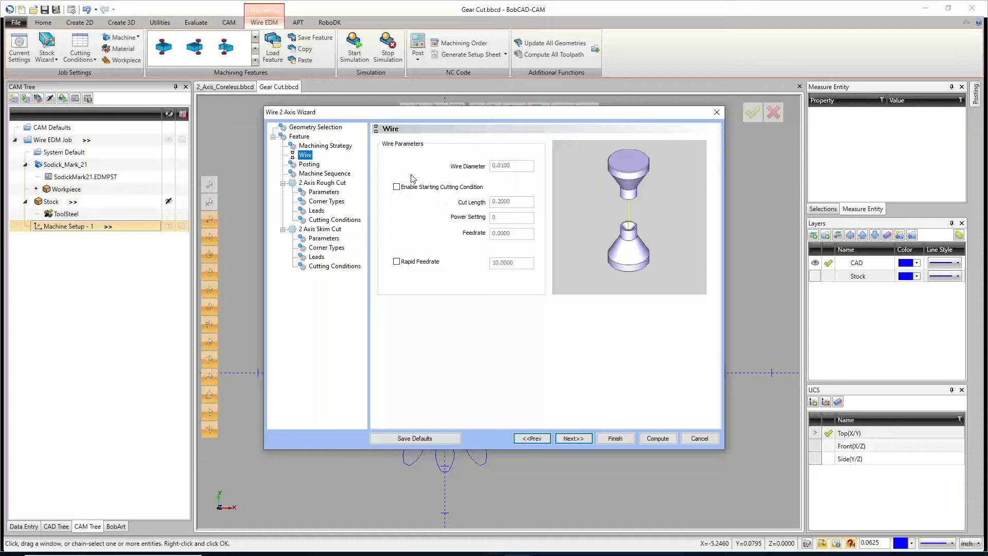
Step: Try the starting cutting condition and rapid feedrate options, leave both disabled, and continue to the Posting settings
{"action": "left_click", "coordinate": [396, 187]}
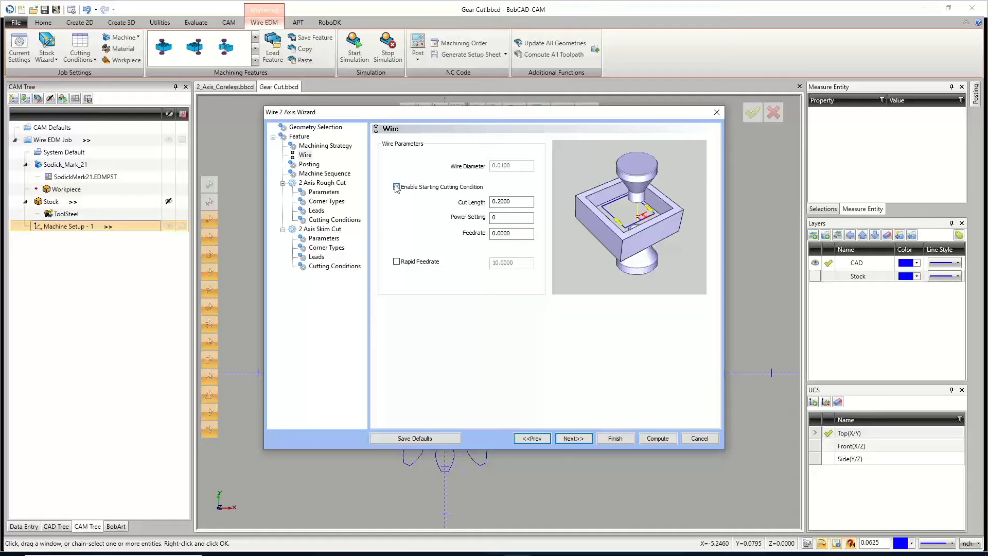
{"action": "left_click", "coordinate": [396, 186]}
{"action": "left_click", "coordinate": [396, 261]}
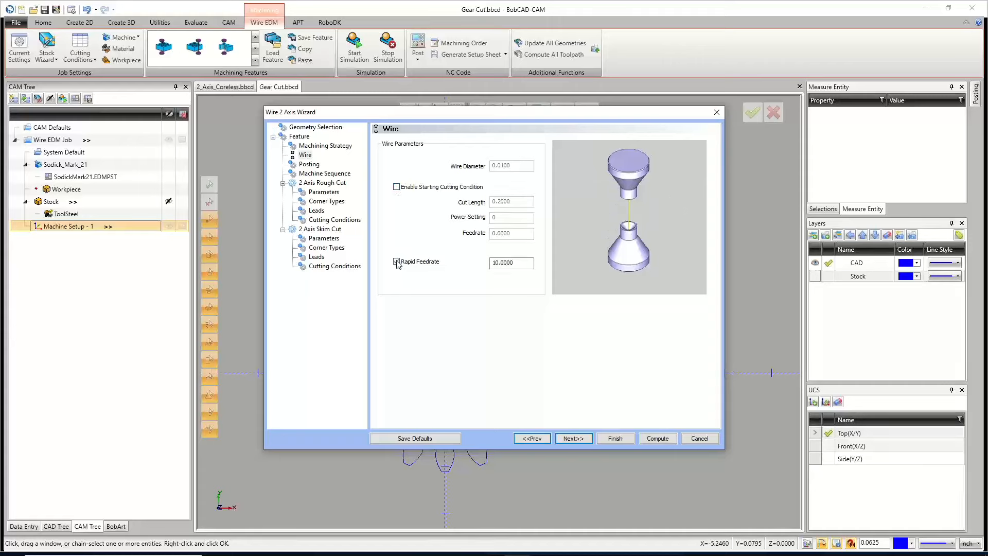
{"action": "left_click", "coordinate": [396, 260]}
{"action": "left_click", "coordinate": [396, 261]}
{"action": "left_click", "coordinate": [396, 261]}
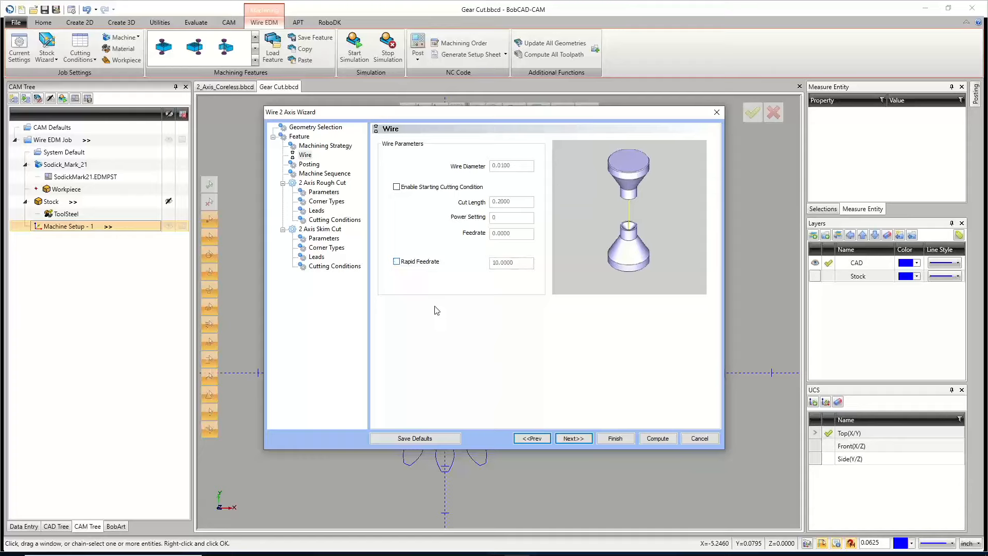
{"action": "left_click", "coordinate": [575, 439]}
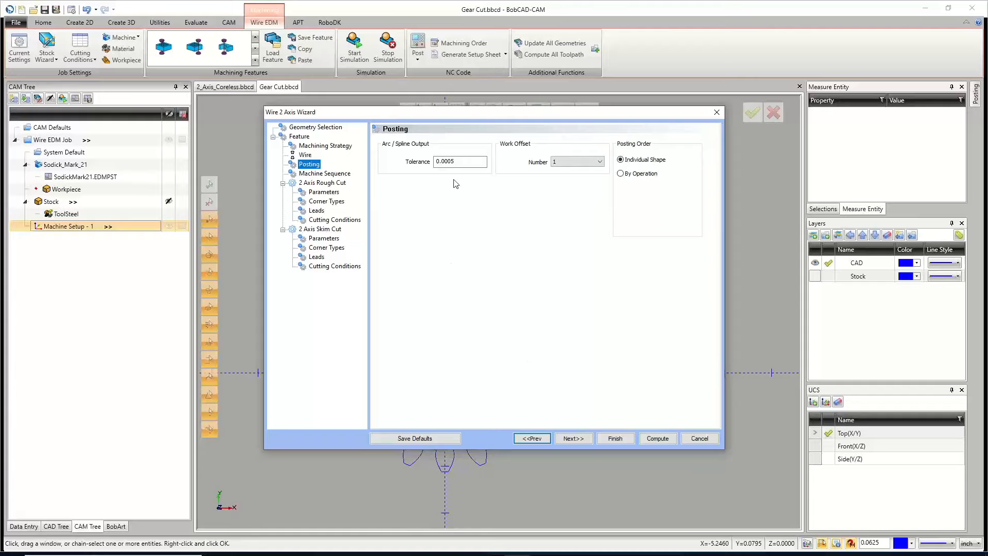
Step: Try other values for the arc/spline output tolerance and return it to 0.0005
{"action": "left_click", "coordinate": [462, 161]}
{"action": "key", "text": "BackSpace"}
{"action": "type", "text": "5"}
{"action": "type", "text": "0"}
{"action": "type", "text": "1"}
{"action": "key", "text": "BackSpace"}
Step: Look through the available work offset numbers and keep offset number 1
{"action": "left_click", "coordinate": [585, 163]}
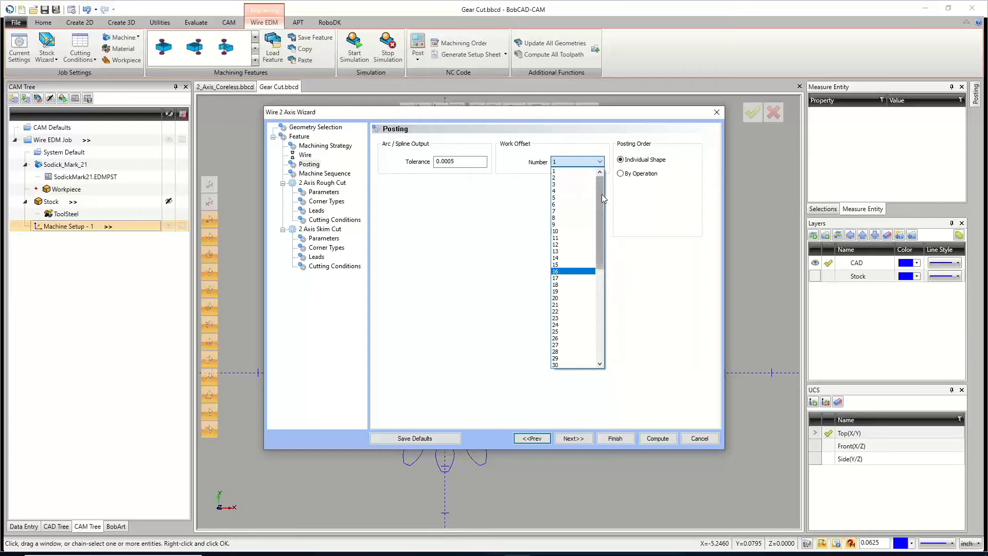
{"action": "mouse_move", "coordinate": [601, 194]}
{"action": "left_mouse_down"}
{"action": "mouse_move", "coordinate": [610, 290]}
{"action": "mouse_move", "coordinate": [599, 280]}
{"action": "mouse_move", "coordinate": [596, 193]}
{"action": "left_mouse_up"}
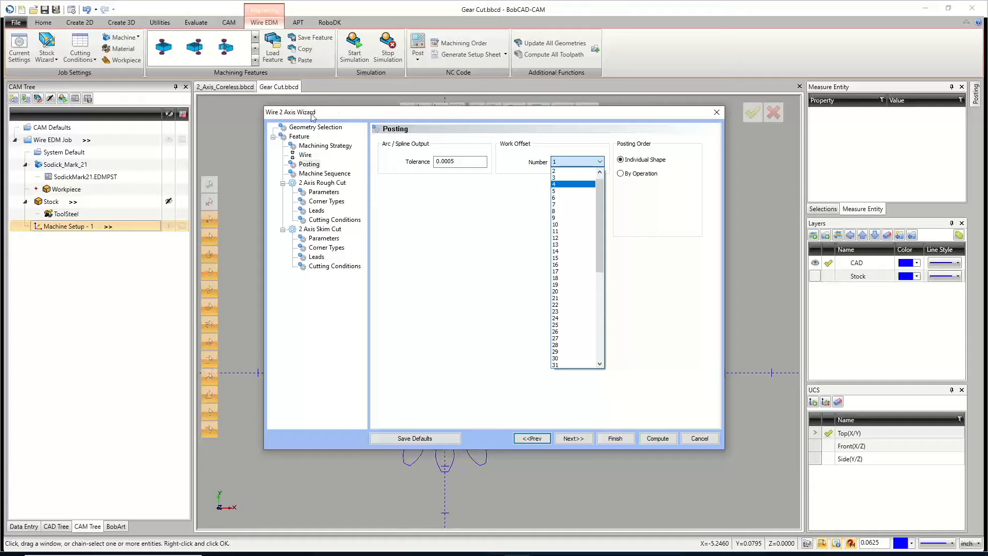
{"action": "scroll", "coordinate": [647, 212], "scroll_direction": "down", "scroll_amount": 9}
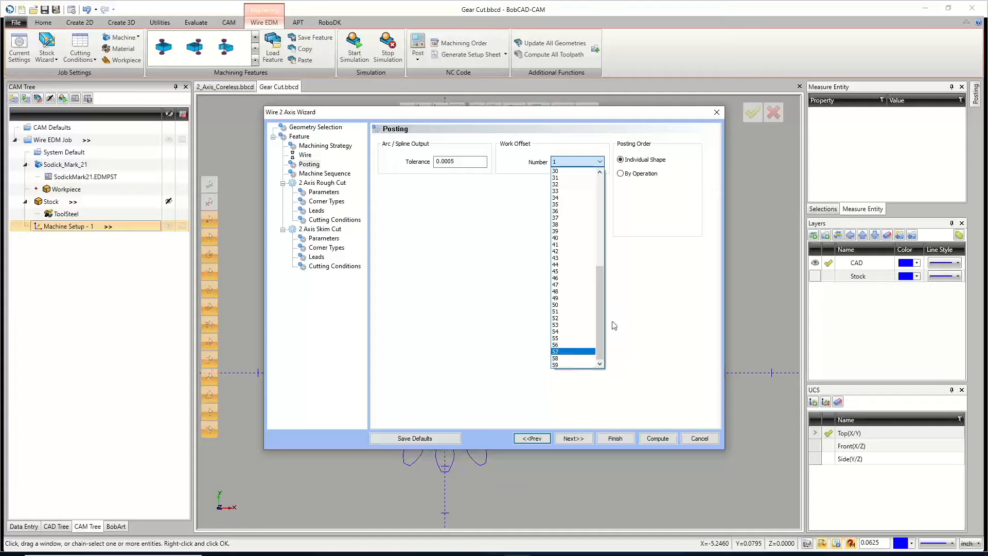
{"action": "left_click", "coordinate": [644, 293]}
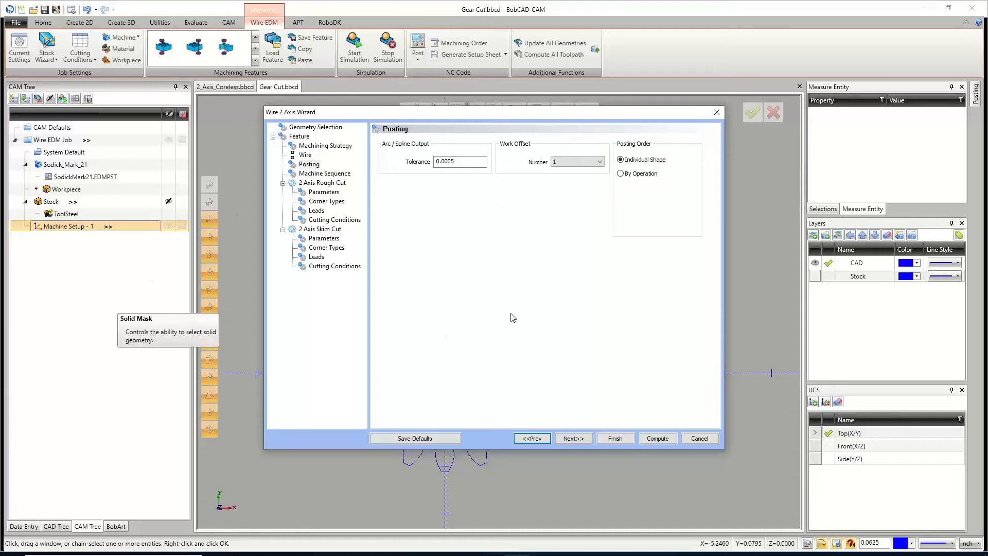
Step: Compare the No Sorting, X Direction and Y Direction sort orders in the machine sequence settings, and set the sort order to Closest
{"action": "left_click", "coordinate": [574, 439]}
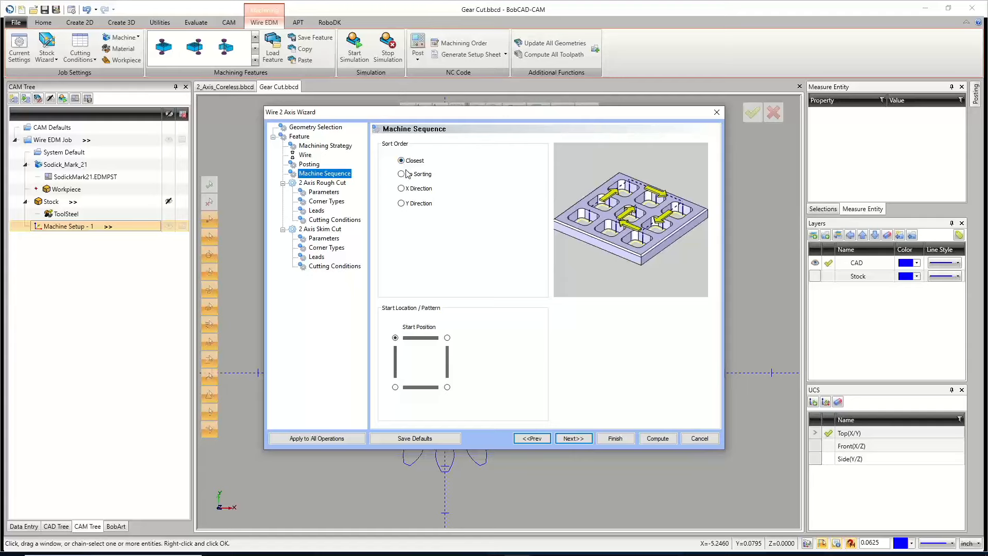
{"action": "left_click", "coordinate": [402, 162]}
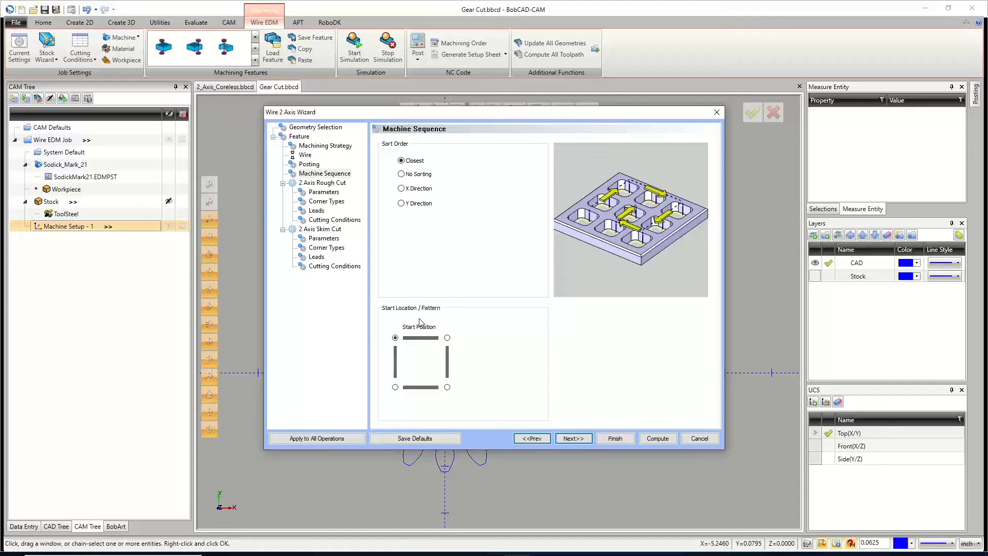
{"action": "left_click", "coordinate": [400, 174]}
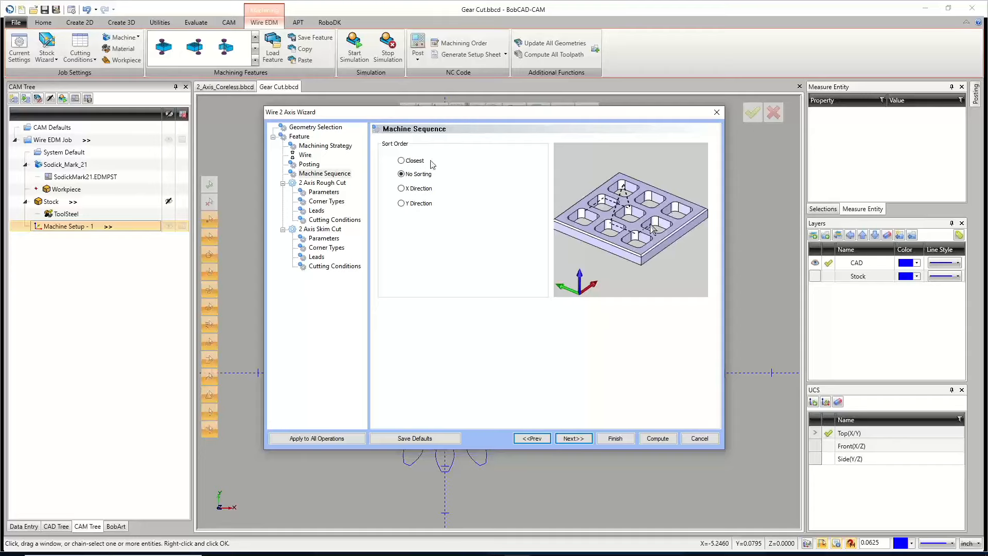
{"action": "left_click", "coordinate": [413, 190]}
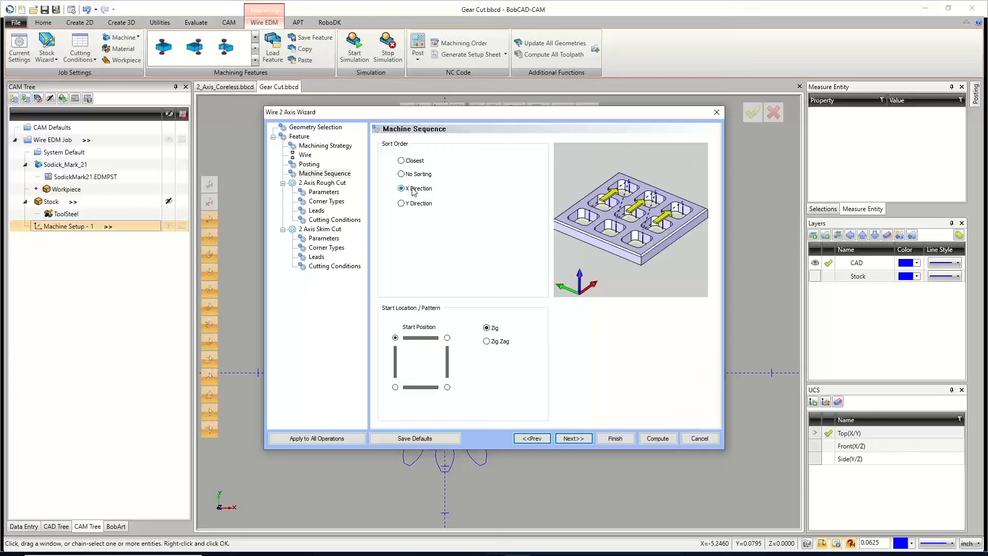
{"action": "left_click", "coordinate": [420, 204]}
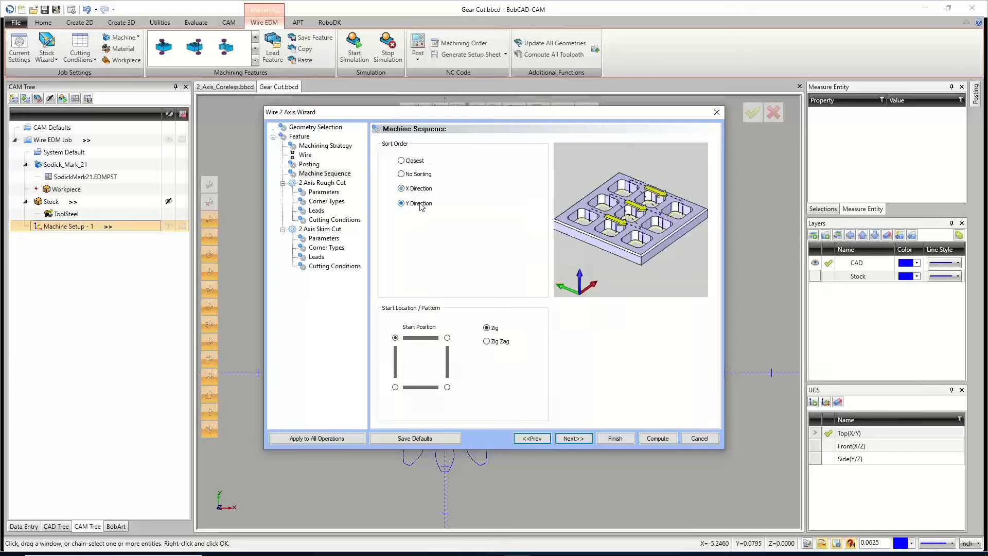
{"action": "left_click", "coordinate": [419, 162]}
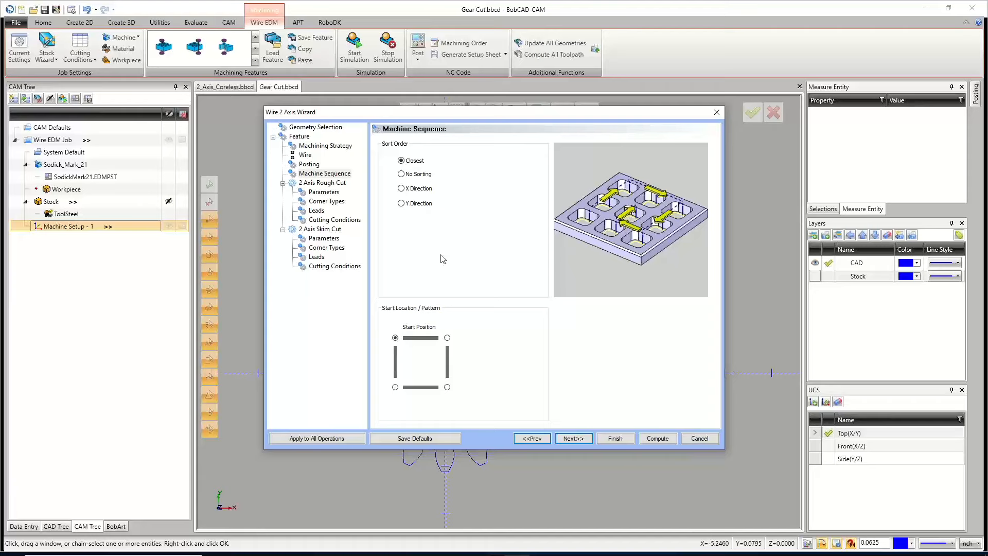
Step: Continue to the rough cut's parameters and examine the System Compensation options, keeping Off
{"action": "left_click", "coordinate": [571, 439]}
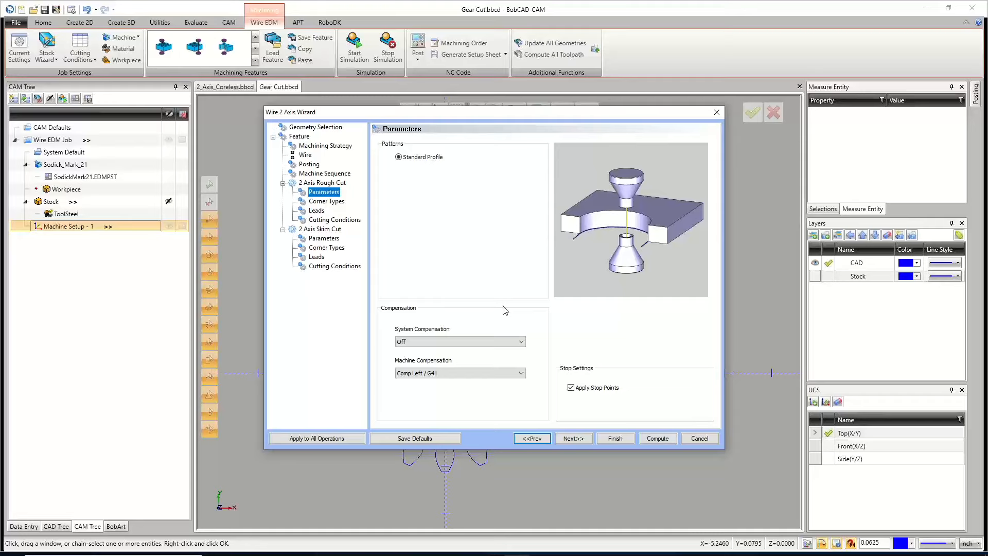
{"action": "left_click", "coordinate": [468, 341]}
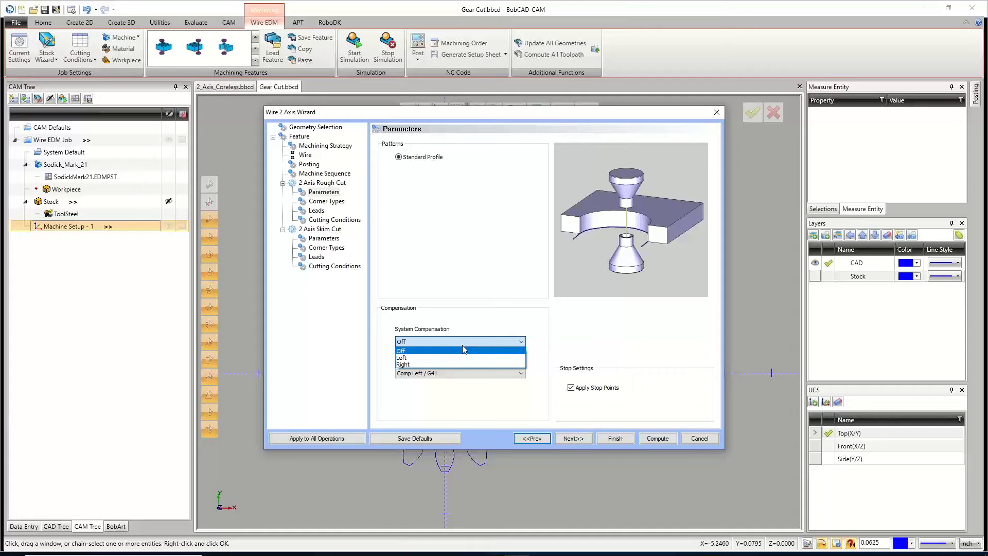
{"action": "left_click", "coordinate": [466, 392]}
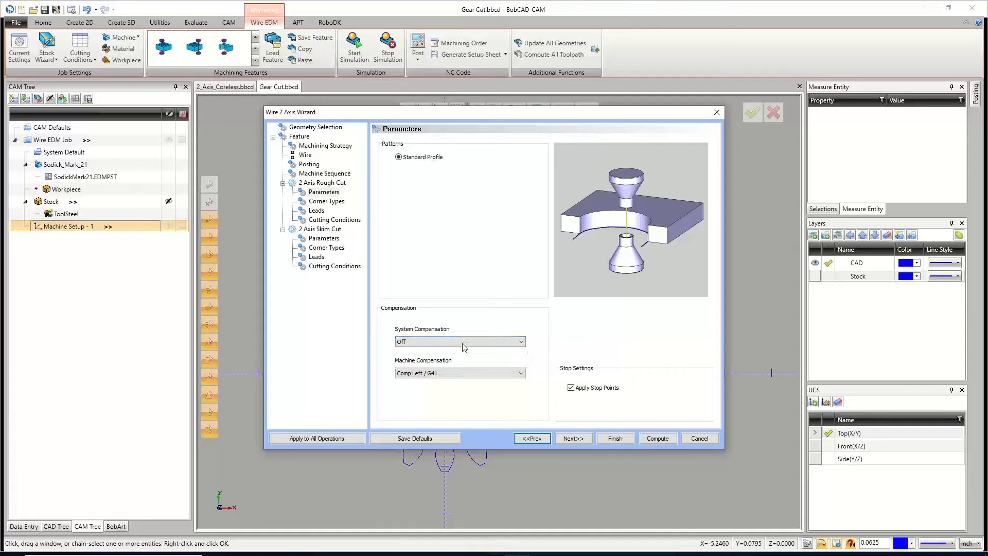
Step: Examine the rough cut's Machine Compensation options, keeping Comp Left / G41, and check them against the lead-in area on the gear
{"action": "left_click", "coordinate": [473, 373]}
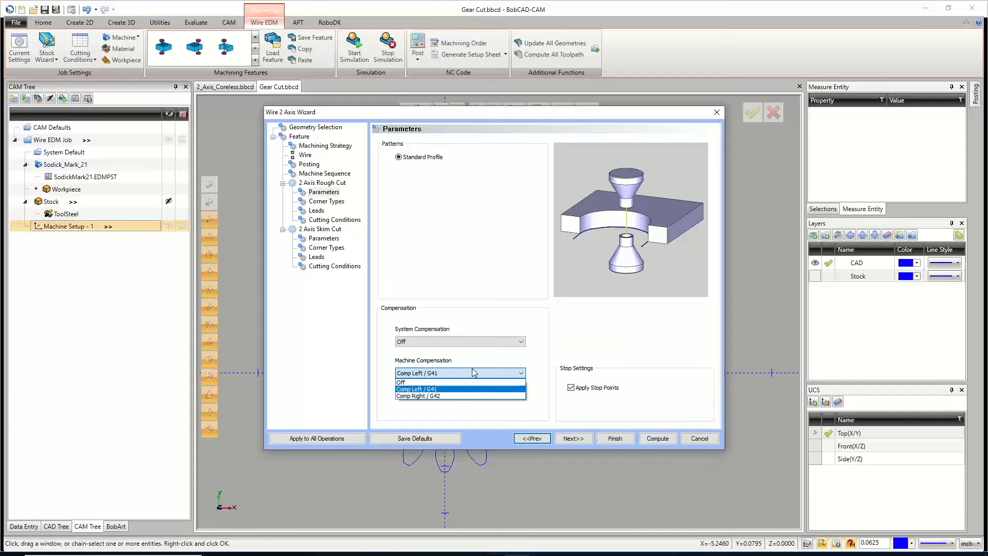
{"action": "left_click", "coordinate": [490, 122]}
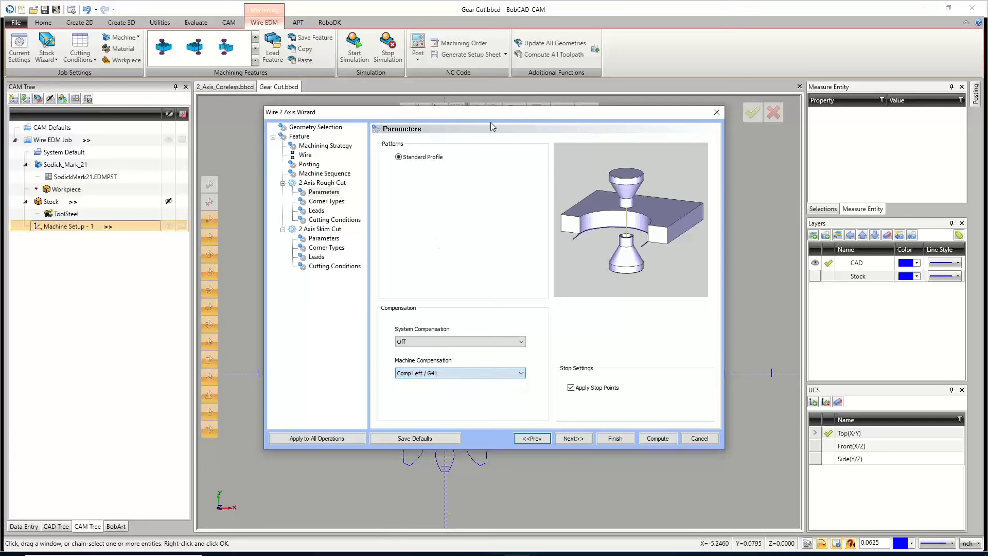
{"action": "left_click_drag", "start_coordinate": [483, 115], "coordinate": [564, 373]}
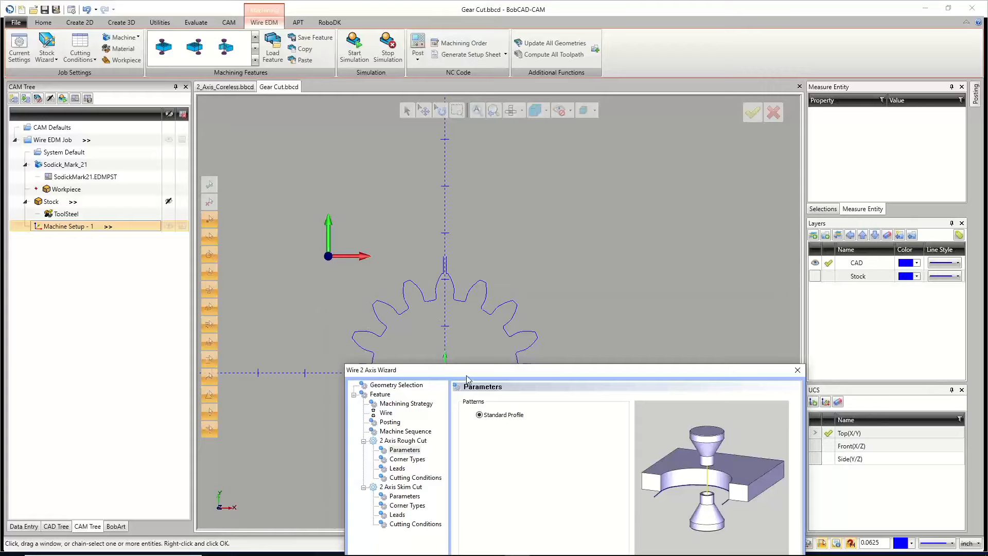
{"action": "left_click_drag", "start_coordinate": [469, 369], "coordinate": [424, 361]}
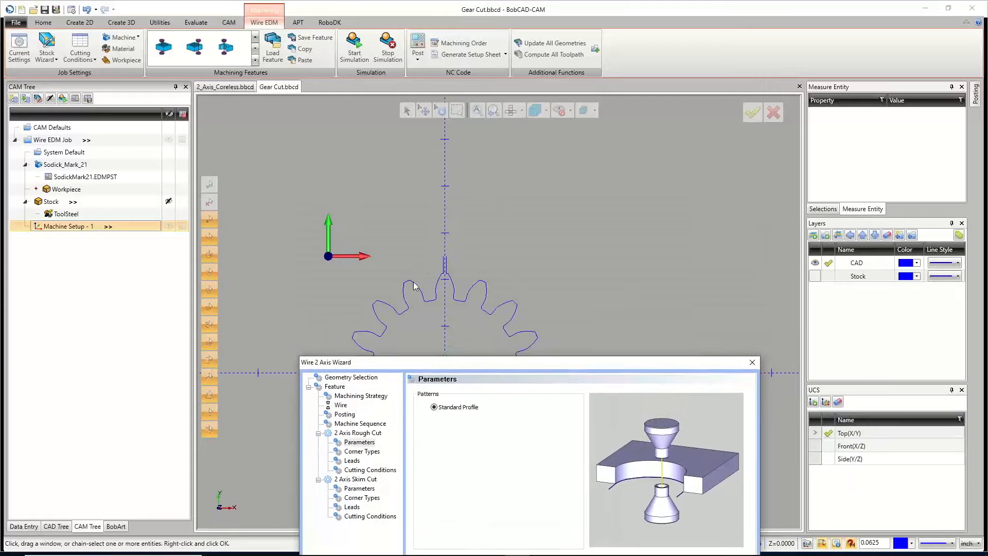
{"action": "left_click", "coordinate": [445, 260]}
{"action": "left_click_drag", "start_coordinate": [455, 362], "coordinate": [422, 103]}
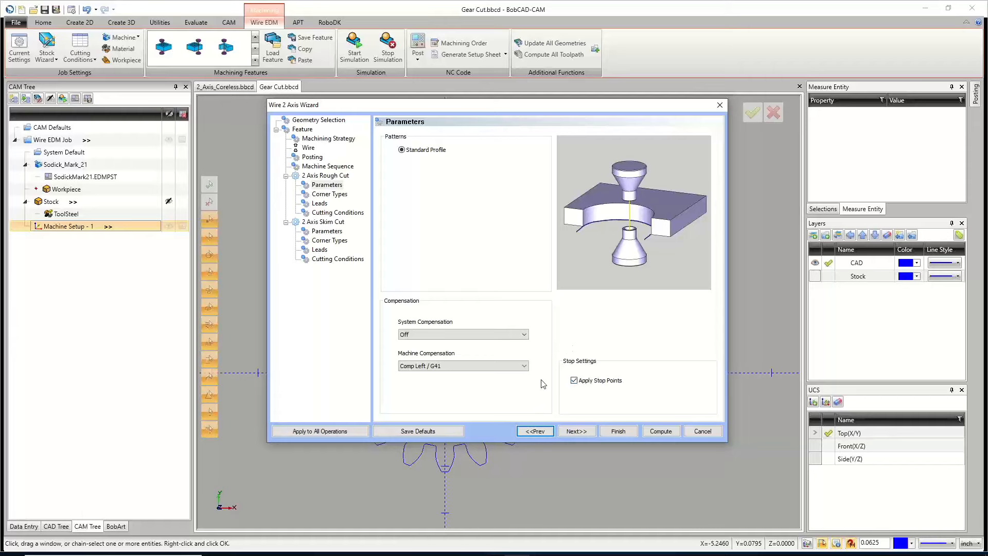
Step: Continue to the rough cut's corner types, compare the external options from Round to Bisect Line, and return to Sharp
{"action": "left_click", "coordinate": [578, 431]}
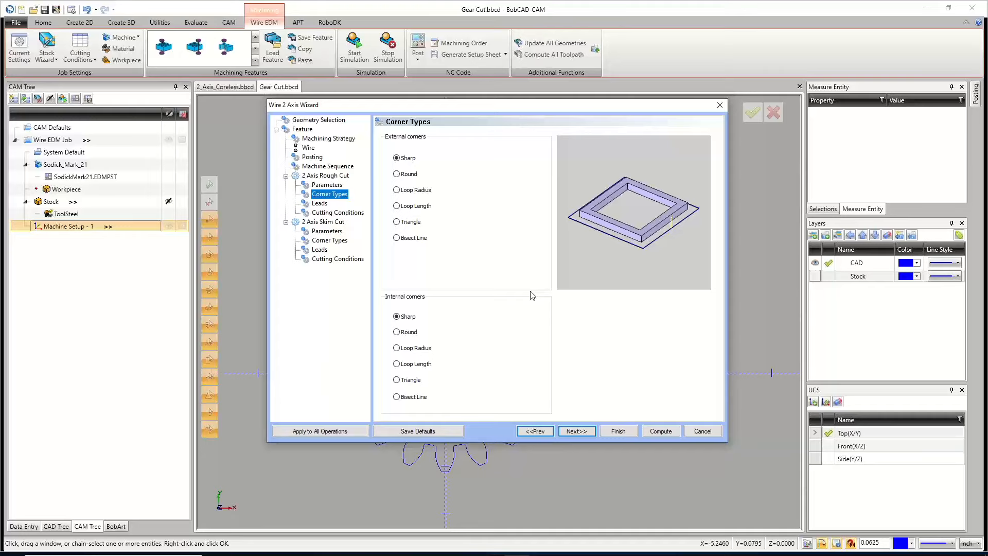
{"action": "left_click", "coordinate": [396, 158]}
{"action": "left_click", "coordinate": [405, 175]}
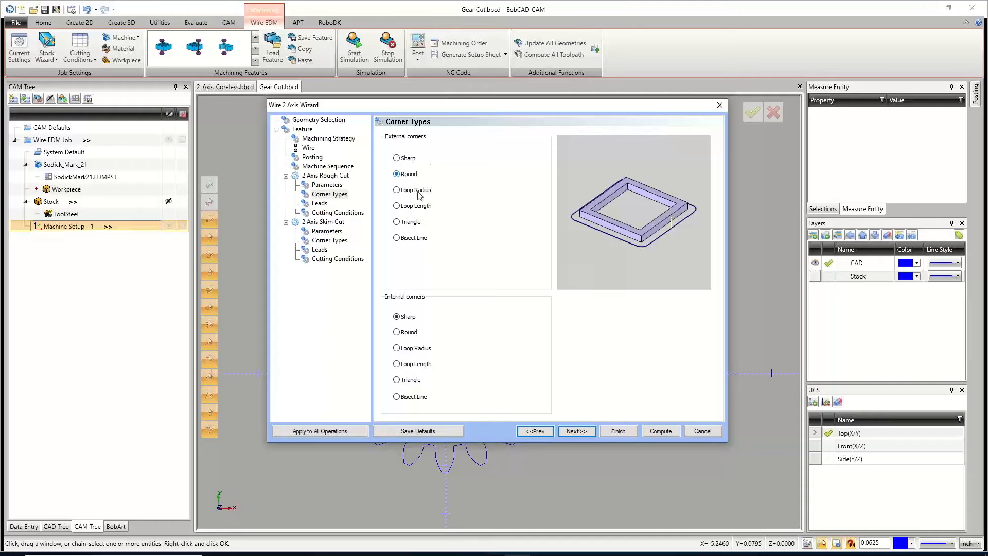
{"action": "left_click", "coordinate": [416, 191]}
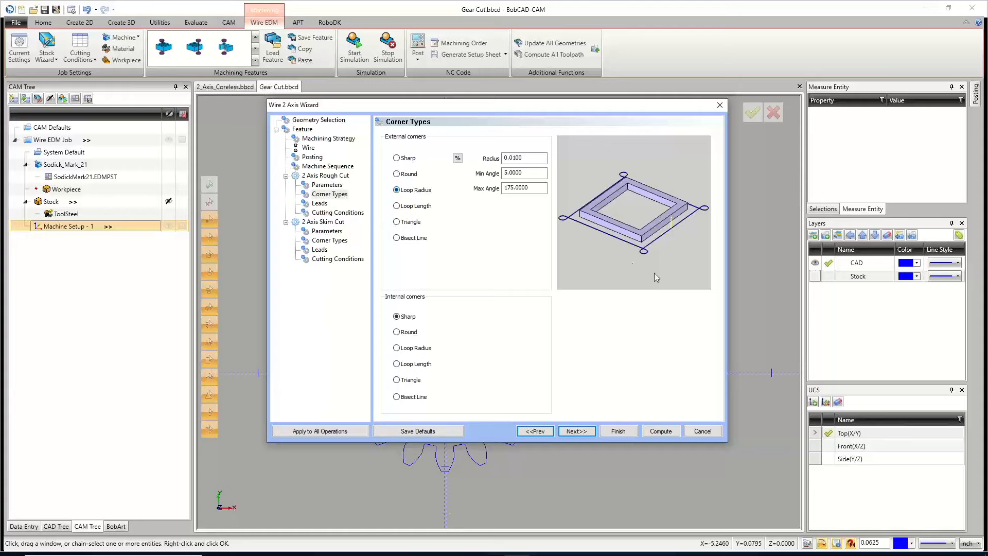
{"action": "double_click", "coordinate": [532, 158]}
{"action": "left_click", "coordinate": [405, 207]}
{"action": "left_click", "coordinate": [419, 191]}
{"action": "left_click", "coordinate": [416, 206]}
{"action": "left_click", "coordinate": [417, 192]}
{"action": "left_click", "coordinate": [417, 207]}
{"action": "left_click", "coordinate": [412, 222]}
{"action": "left_click", "coordinate": [415, 239]}
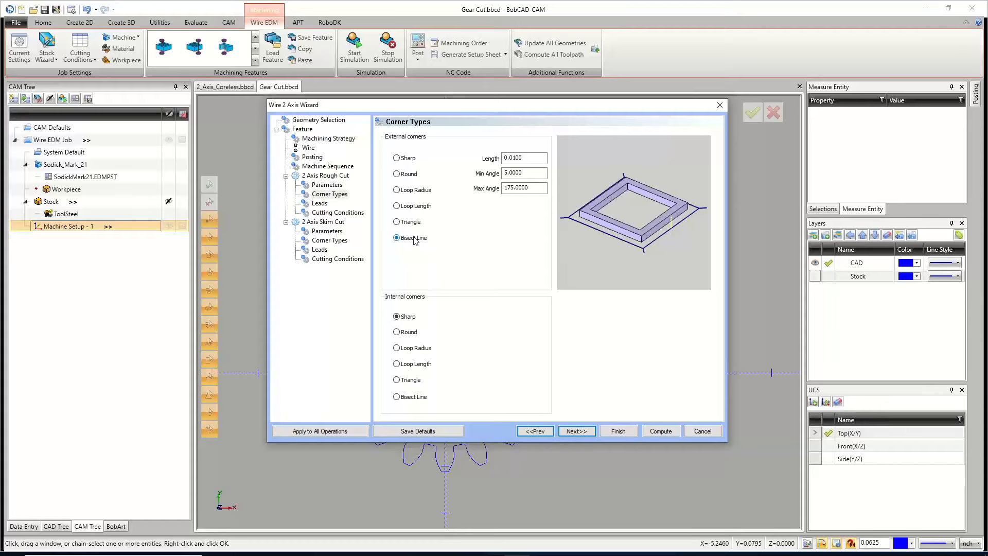
{"action": "left_click", "coordinate": [407, 159]}
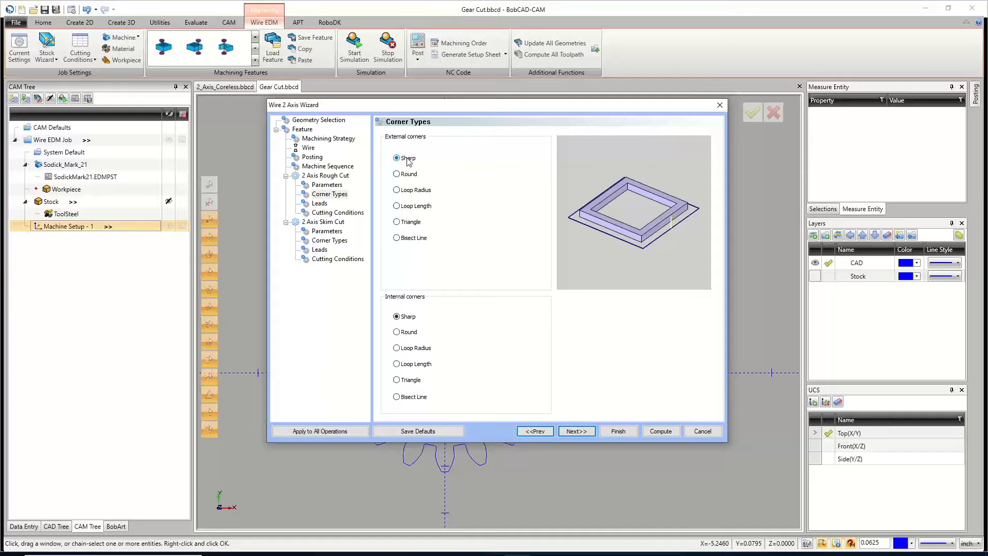
Step: Compare the internal corner types from Round to Bisect Line, and keep Sharp for both internal and external corners
{"action": "left_click", "coordinate": [396, 332]}
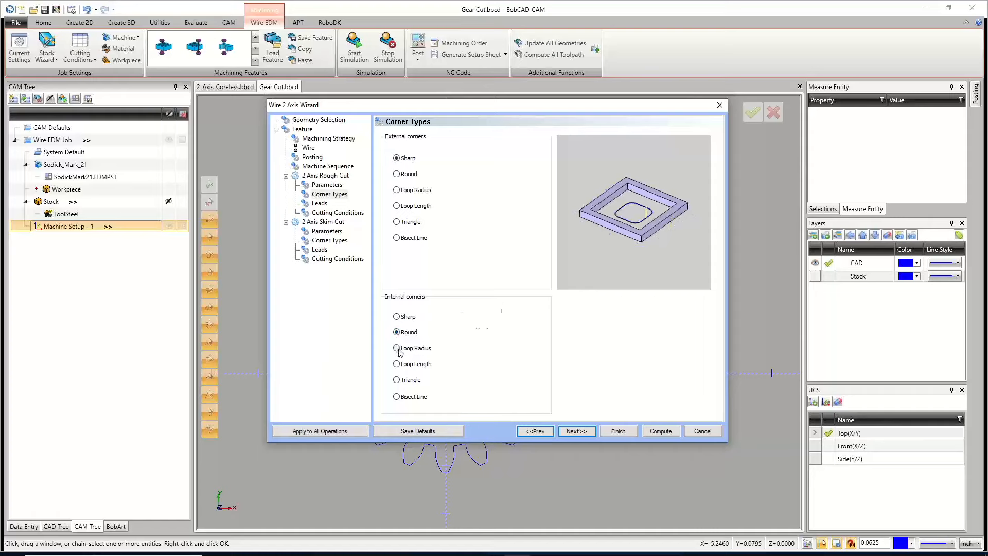
{"action": "left_click", "coordinate": [396, 349]}
{"action": "left_click", "coordinate": [397, 363]}
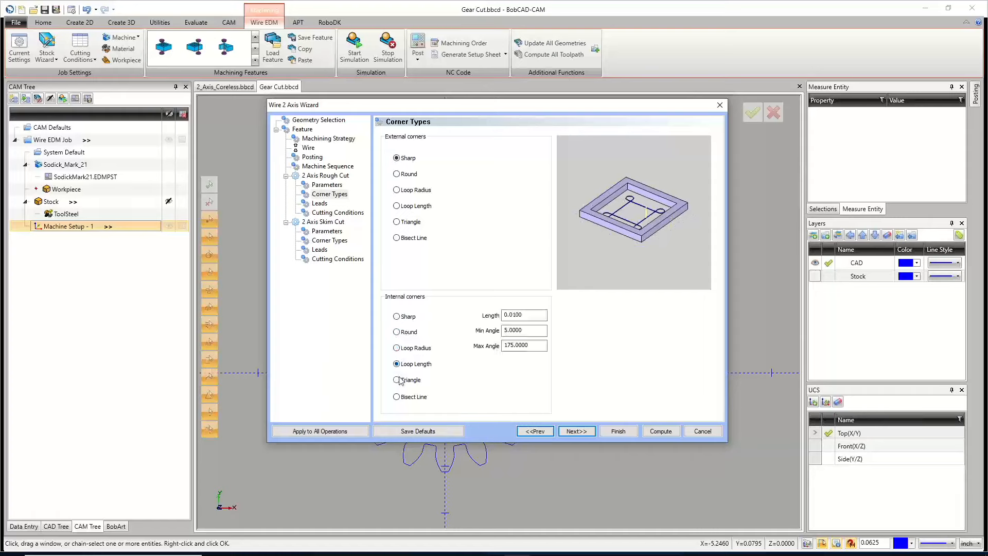
{"action": "left_click", "coordinate": [397, 380]}
{"action": "left_click", "coordinate": [396, 396]}
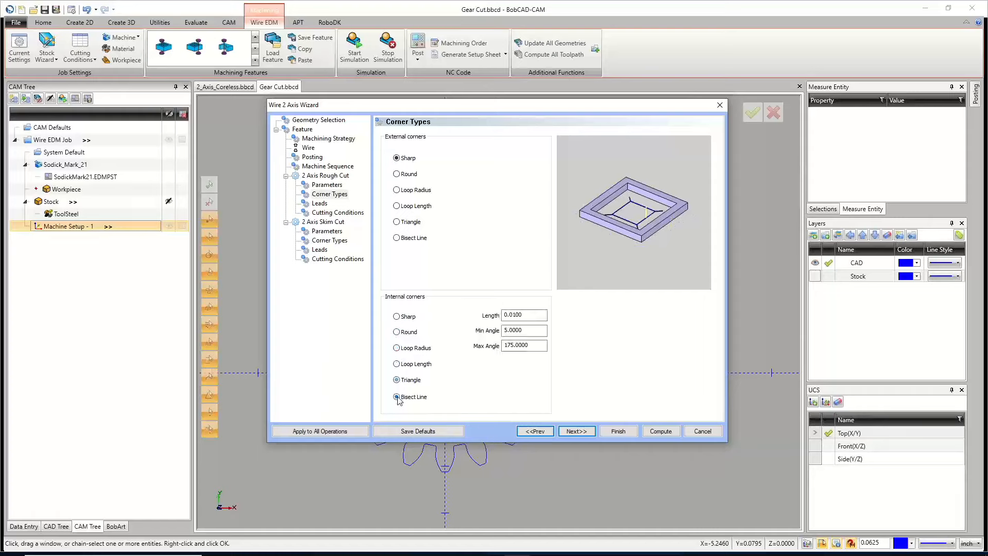
{"action": "left_click", "coordinate": [397, 331]}
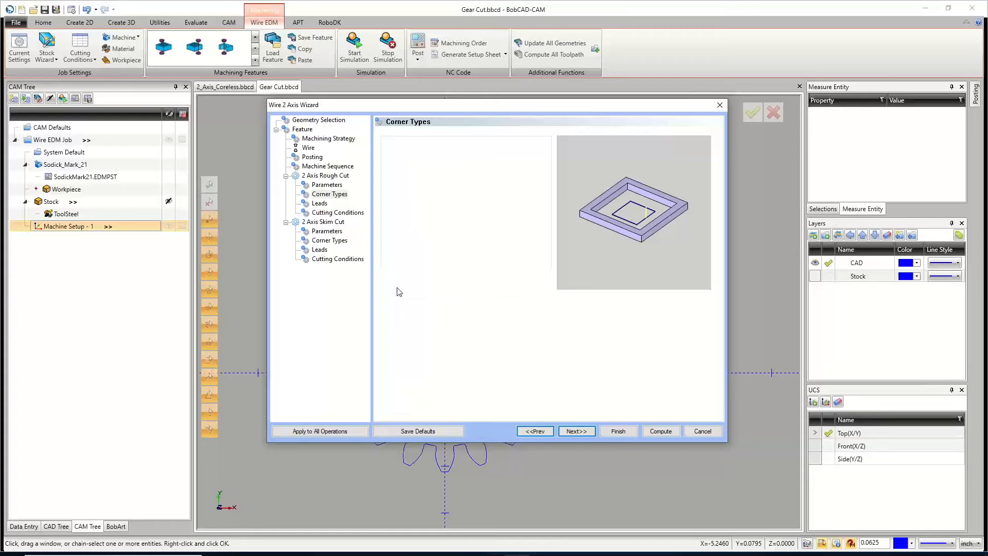
{"action": "left_click", "coordinate": [406, 176]}
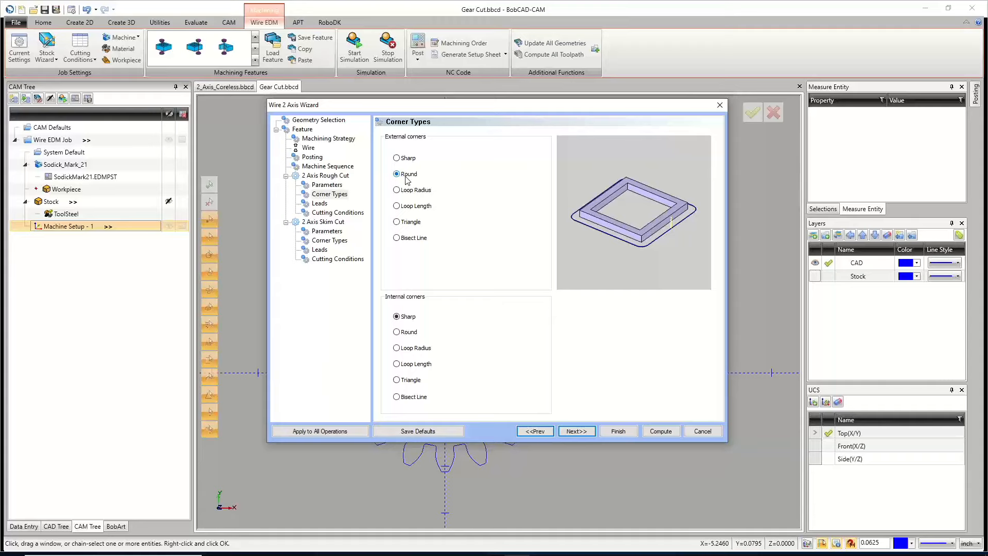
{"action": "left_click", "coordinate": [404, 158]}
Step: Continue to the rough cut's leads and examine where the wire enters the gear geometry
{"action": "left_click", "coordinate": [576, 431]}
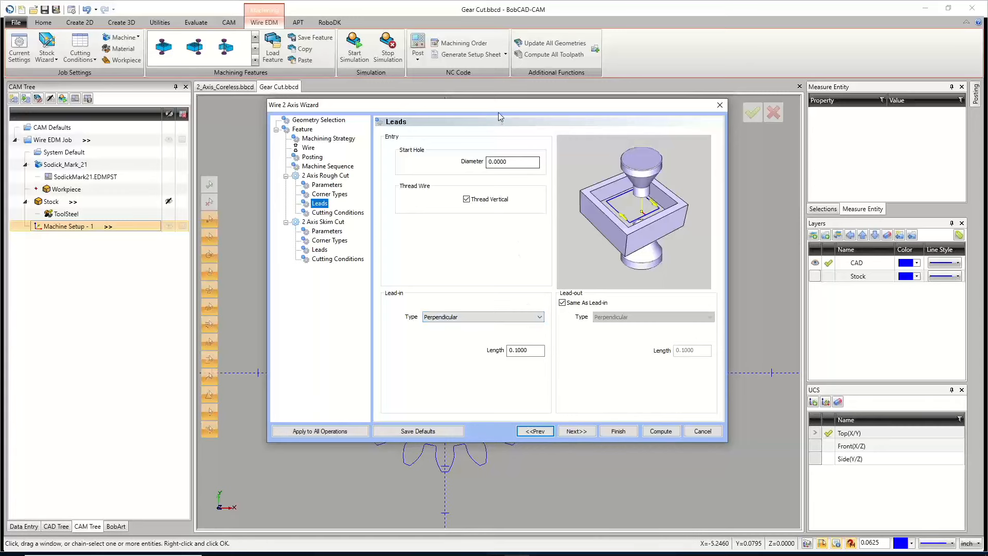
{"action": "left_click_drag", "start_coordinate": [498, 112], "coordinate": [507, 397]}
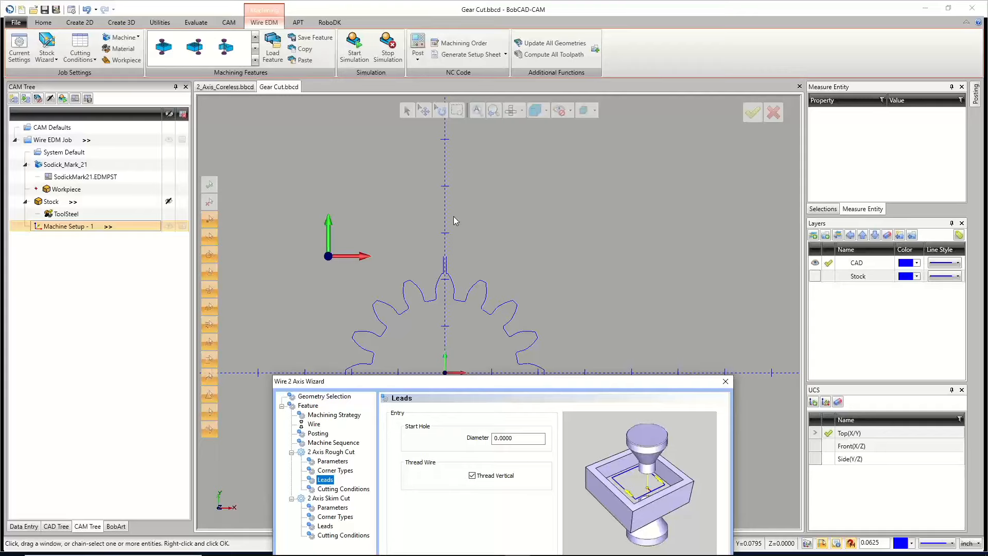
{"action": "left_click_drag", "start_coordinate": [508, 381], "coordinate": [495, 299]}
{"action": "left_click_drag", "start_coordinate": [482, 245], "coordinate": [471, 87]}
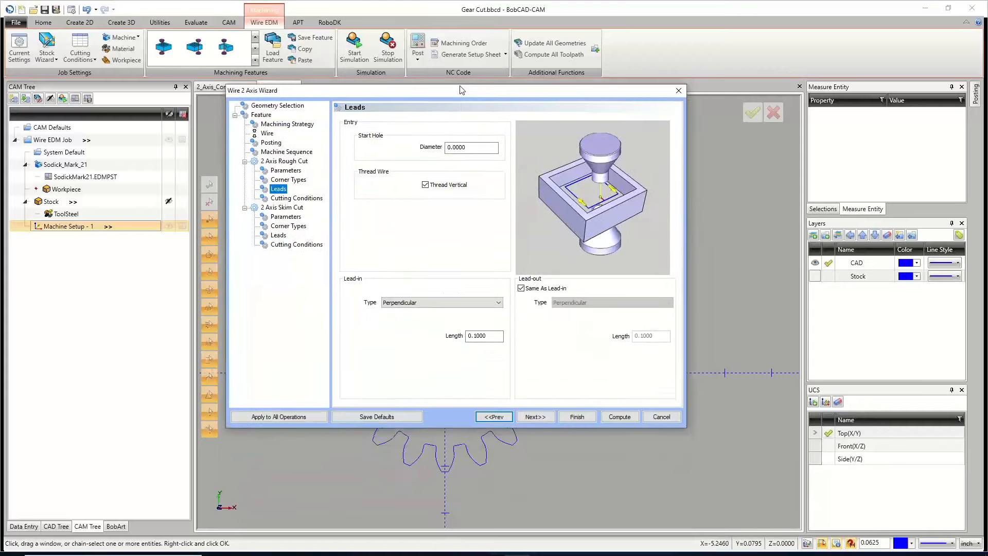
Step: Try the Circular and Perpendicular Blend lead-in types for the rough cut
{"action": "left_click", "coordinate": [431, 298]}
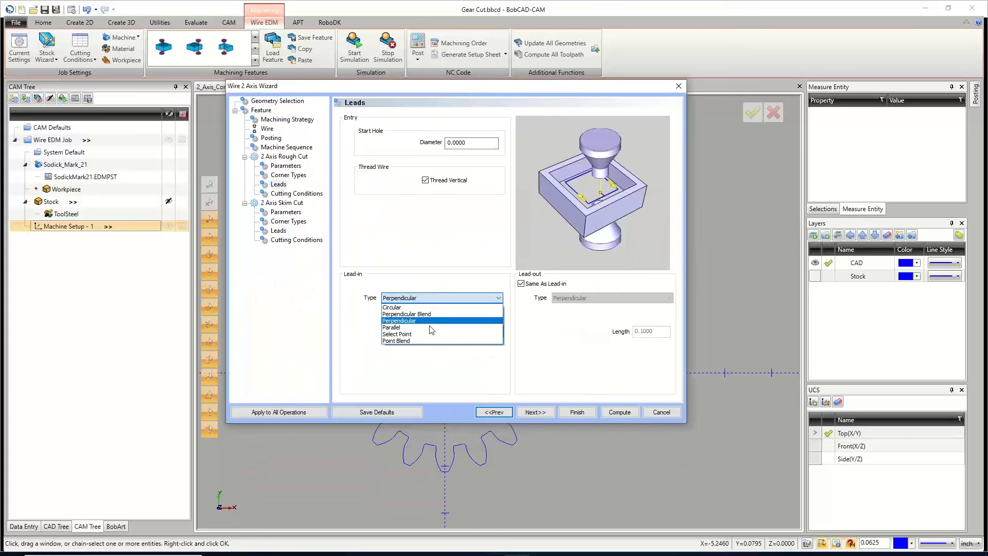
{"action": "left_click", "coordinate": [429, 308]}
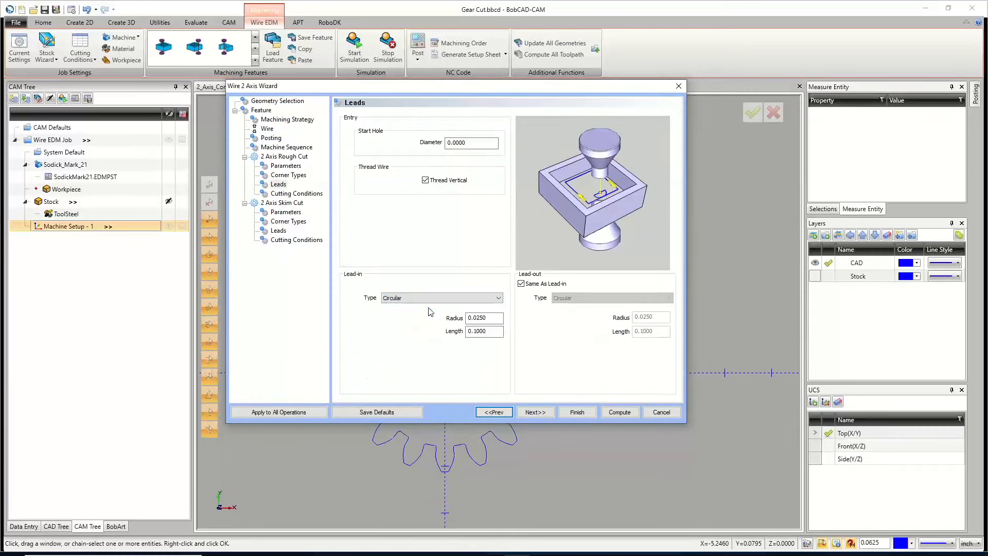
{"action": "left_click", "coordinate": [430, 298]}
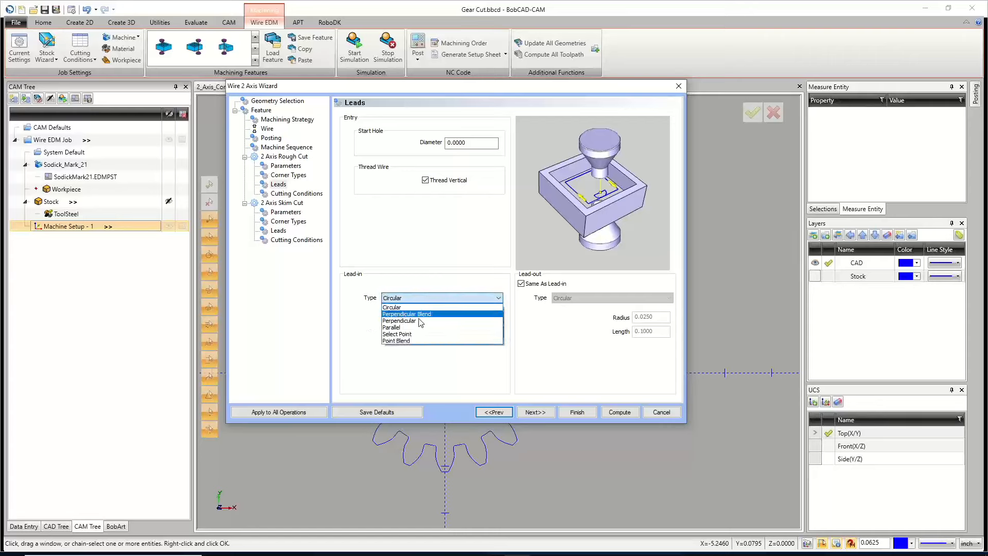
{"action": "left_click", "coordinate": [424, 323]}
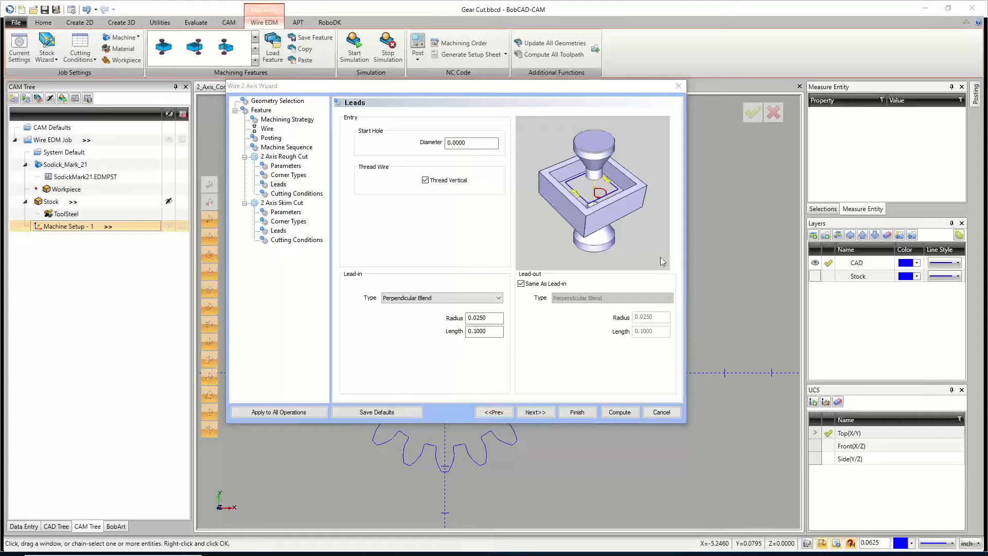
Step: Set the rough cut's lead-in type to Parallel with a length of 0.25
{"action": "left_click", "coordinate": [441, 299]}
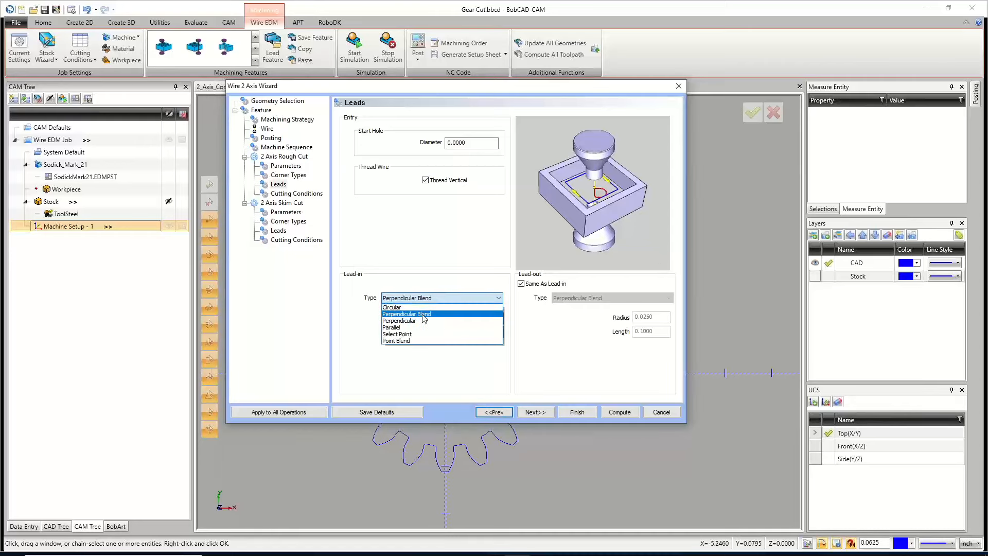
{"action": "left_click", "coordinate": [417, 329]}
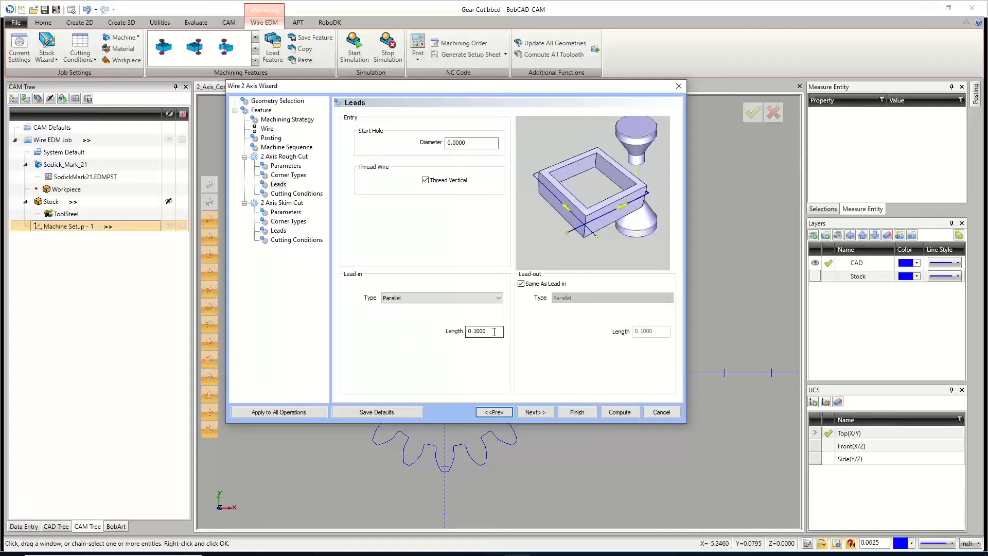
{"action": "left_click_drag", "start_coordinate": [497, 331], "coordinate": [439, 328]}
{"action": "type", "text": ".25"}
Step: Continue past the rough cut's cutting conditions to the skim cut's parameters and set the number of skim passes to 3
{"action": "left_click", "coordinate": [535, 412]}
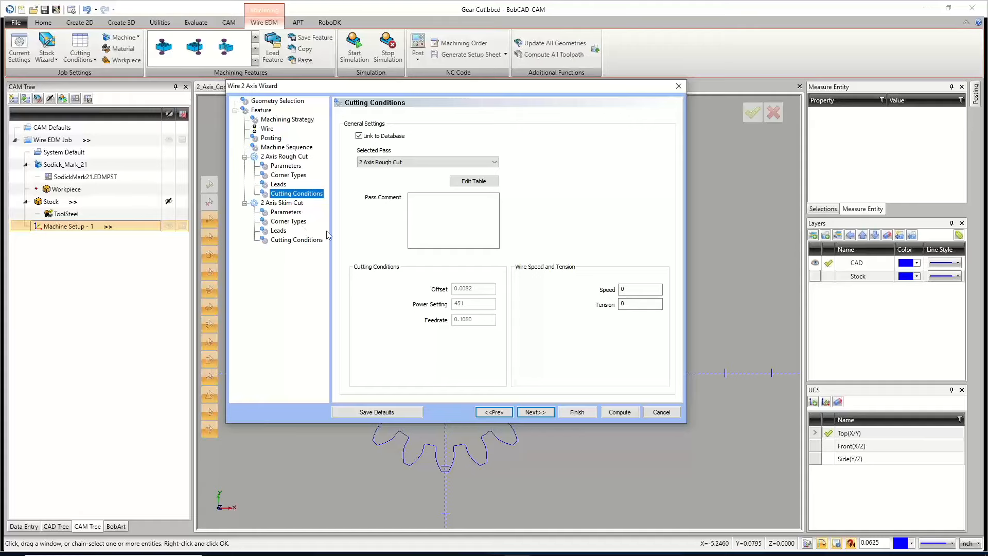
{"action": "left_click", "coordinate": [544, 415]}
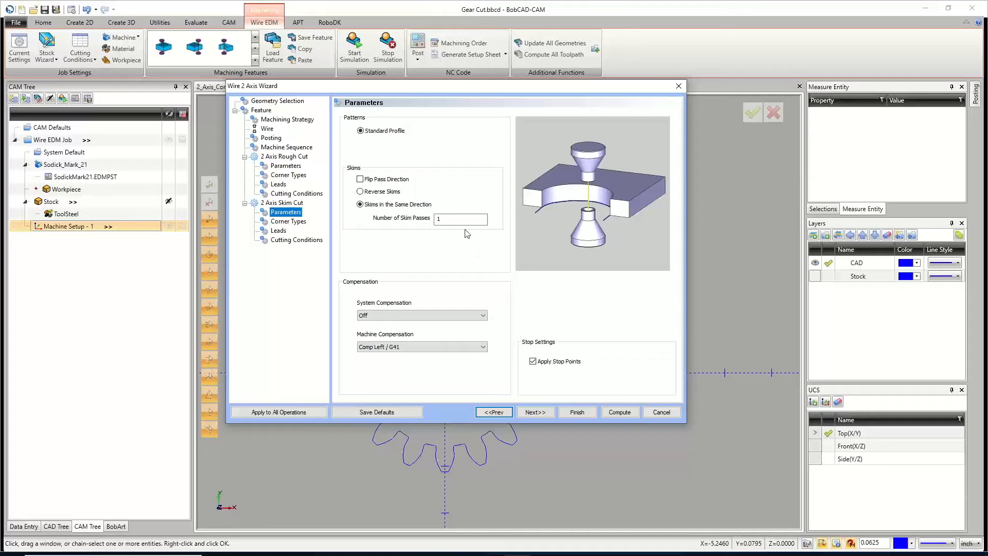
{"action": "left_click", "coordinate": [448, 219]}
{"action": "type", "text": "3"}
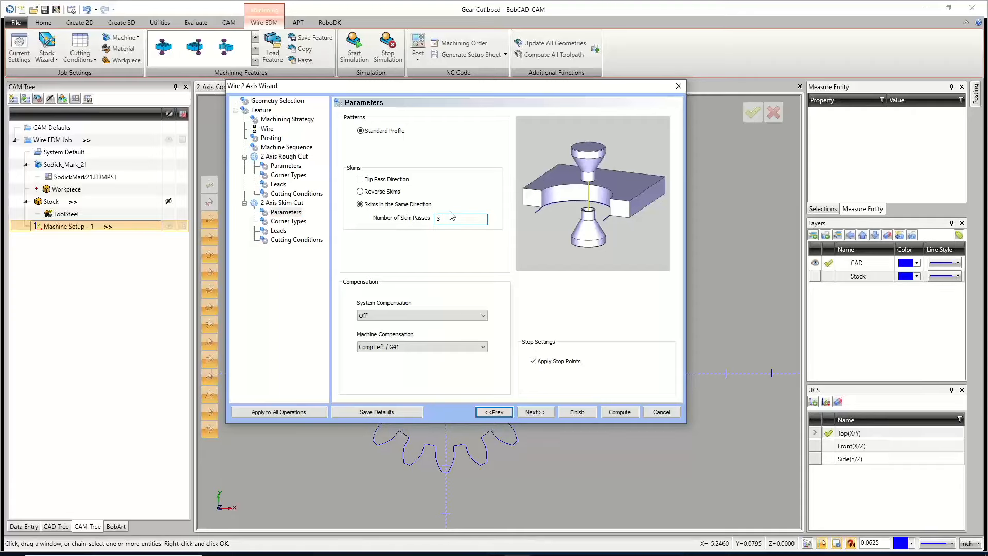
Step: Try Reverse Skims and Flip Pass Direction for the skim cut, and return to Skims in the Same Direction with flipping off
{"action": "left_click", "coordinate": [375, 194]}
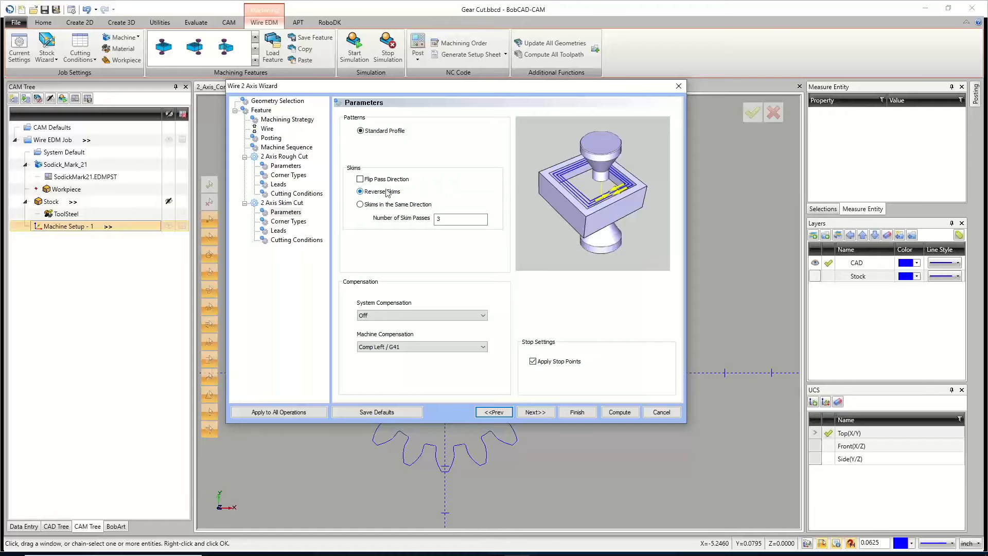
{"action": "left_click", "coordinate": [417, 205]}
{"action": "key", "text": "Tab"}
{"action": "left_click", "coordinate": [389, 180]}
{"action": "left_click", "coordinate": [359, 179]}
{"action": "left_click", "coordinate": [360, 179]}
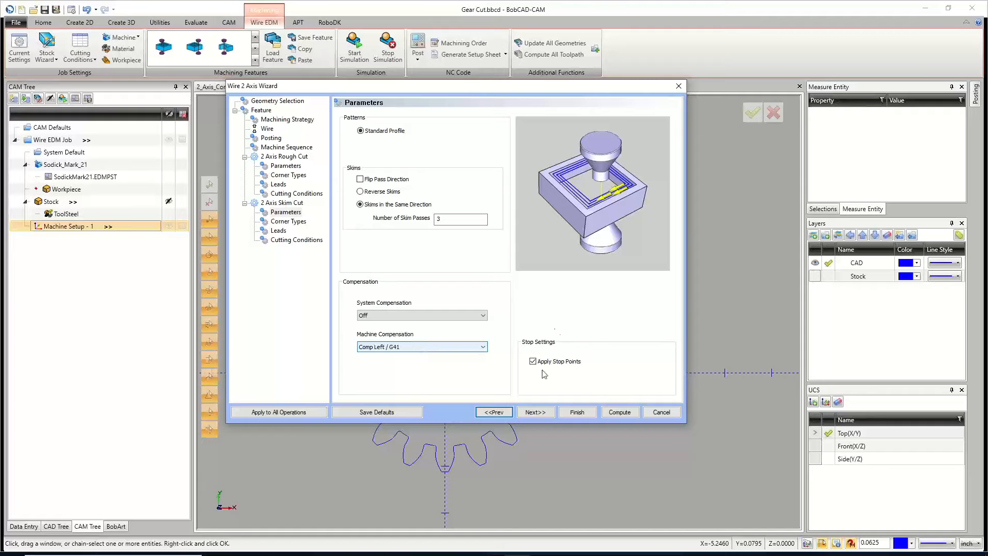
Step: Review the skim cut's corner types and lead-in options, and apply the rough cut's Parallel leads of length 0.25 to all operations
{"action": "left_click", "coordinate": [539, 412]}
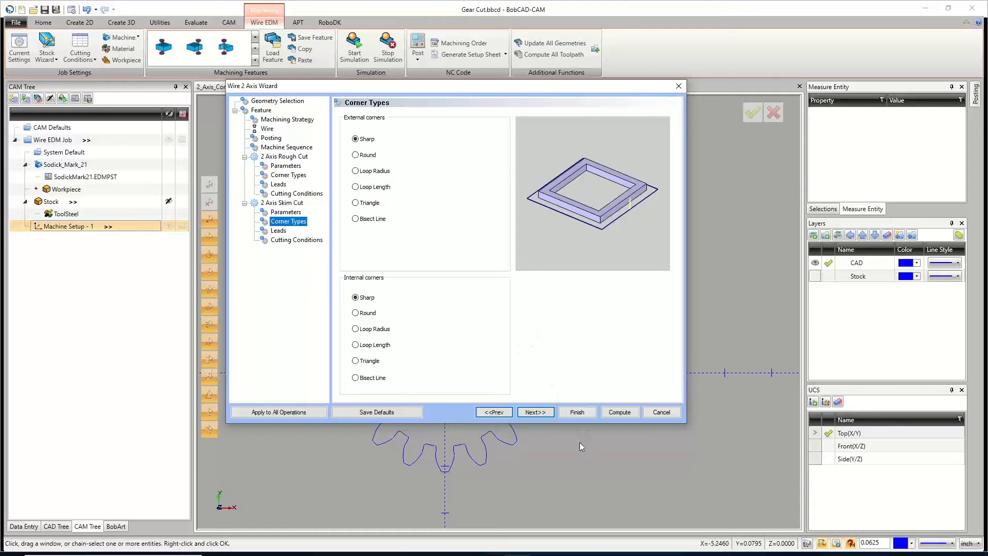
{"action": "left_click", "coordinate": [535, 412]}
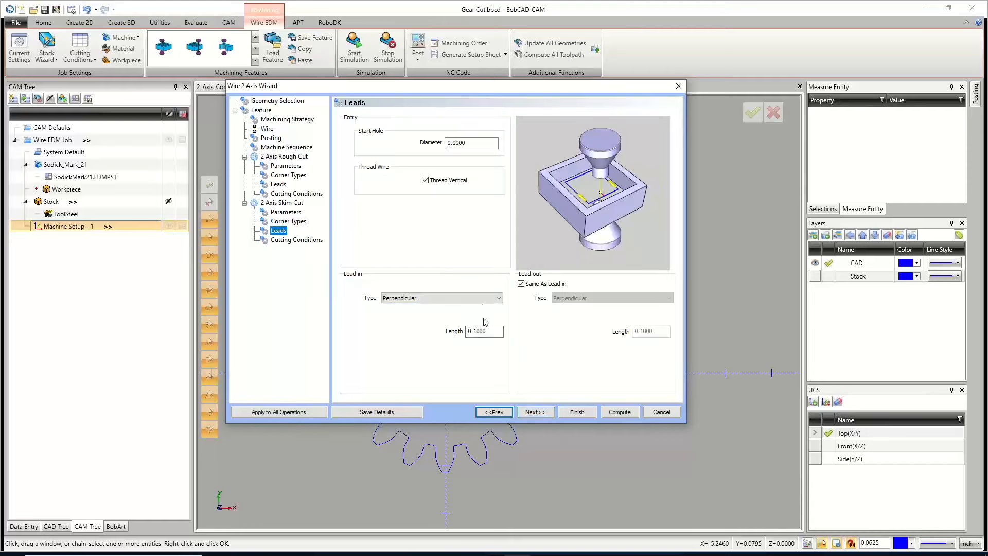
{"action": "left_click", "coordinate": [474, 144]}
{"action": "left_click", "coordinate": [430, 298]}
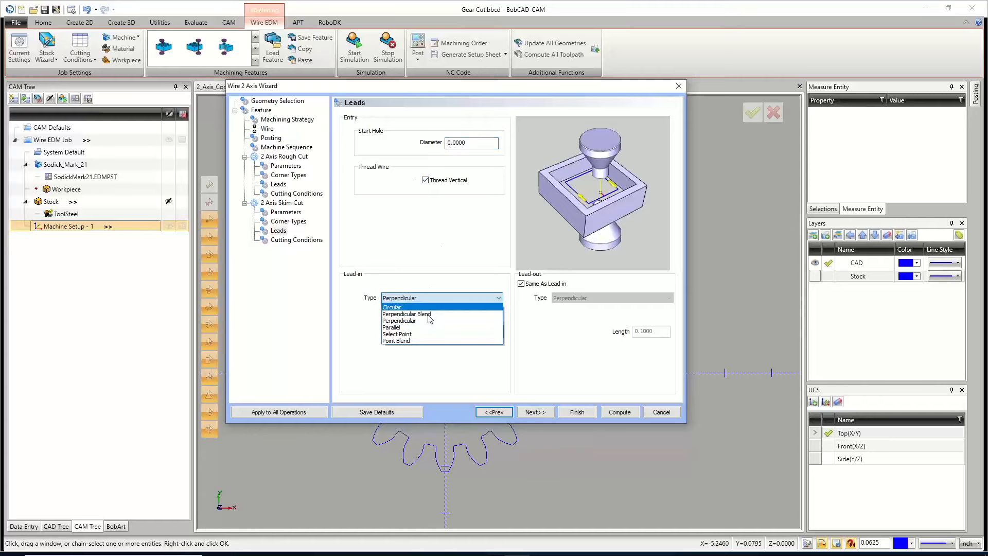
{"action": "left_click", "coordinate": [429, 320]}
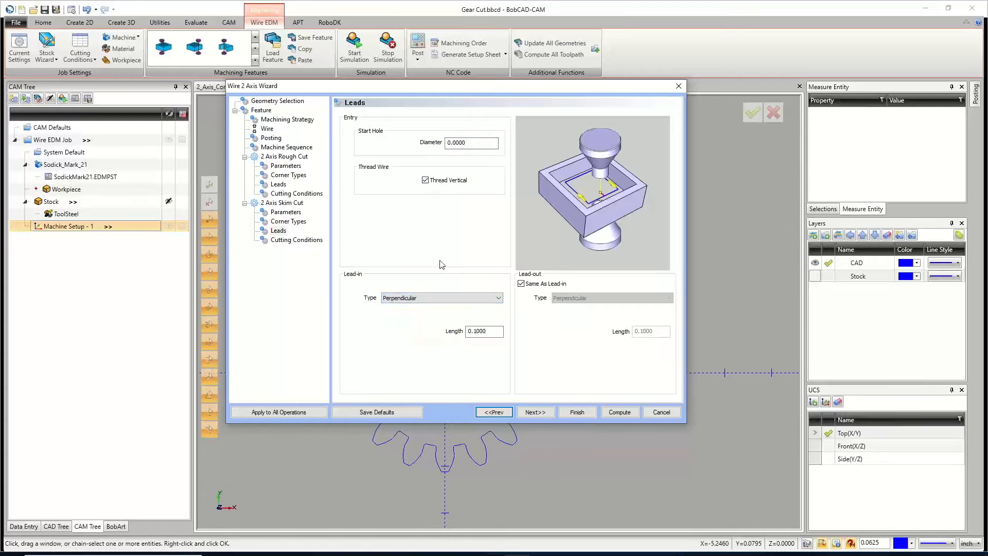
{"action": "left_click", "coordinate": [277, 183]}
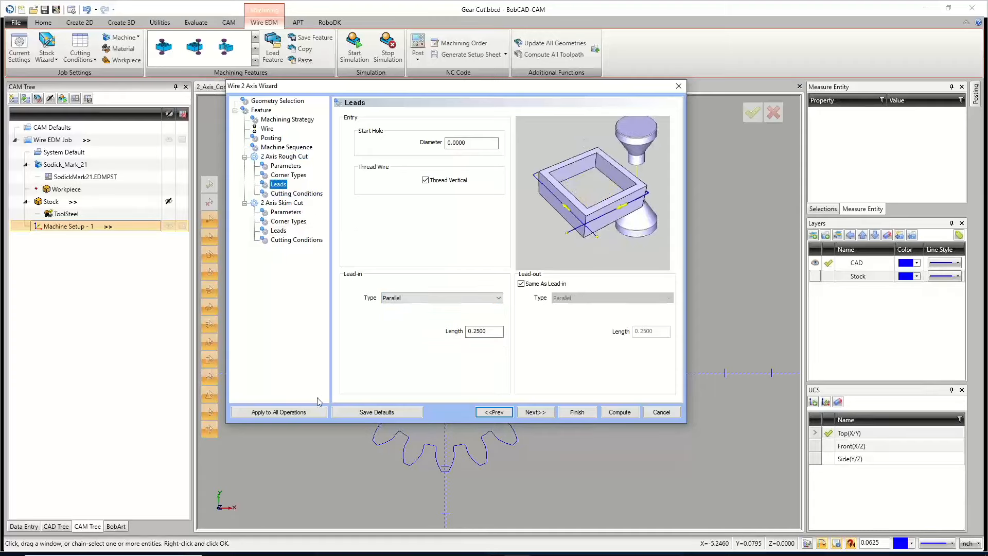
{"action": "left_click", "coordinate": [285, 412]}
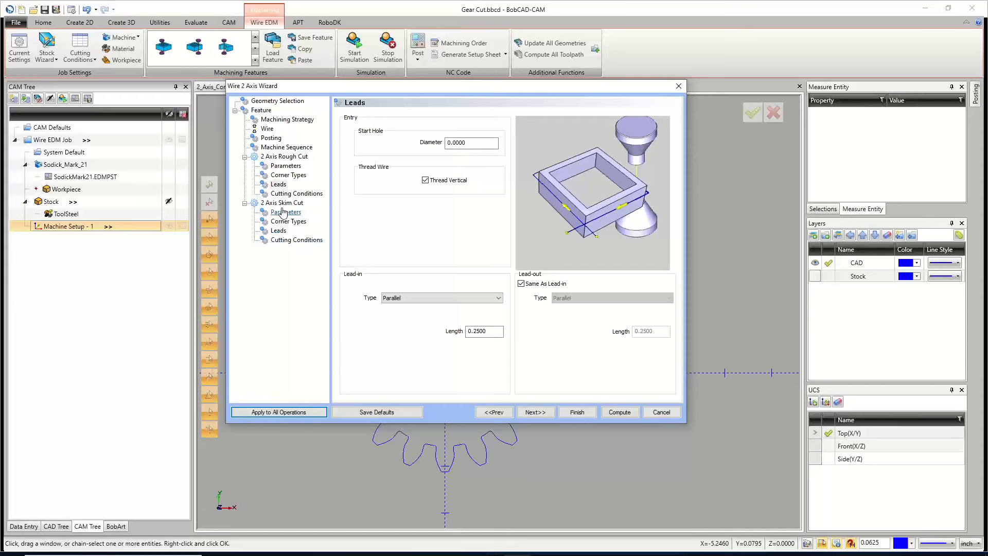
Step: Continue past the skim cut's leads to its cutting conditions and review the offsets and feedrates of all passes in the conditions table
{"action": "left_click", "coordinate": [278, 230]}
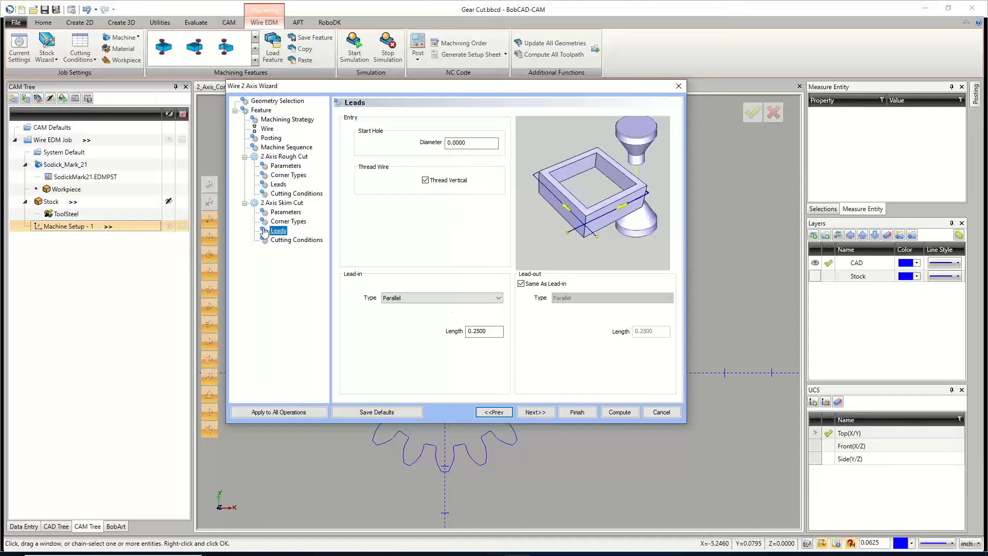
{"action": "left_click", "coordinate": [536, 410]}
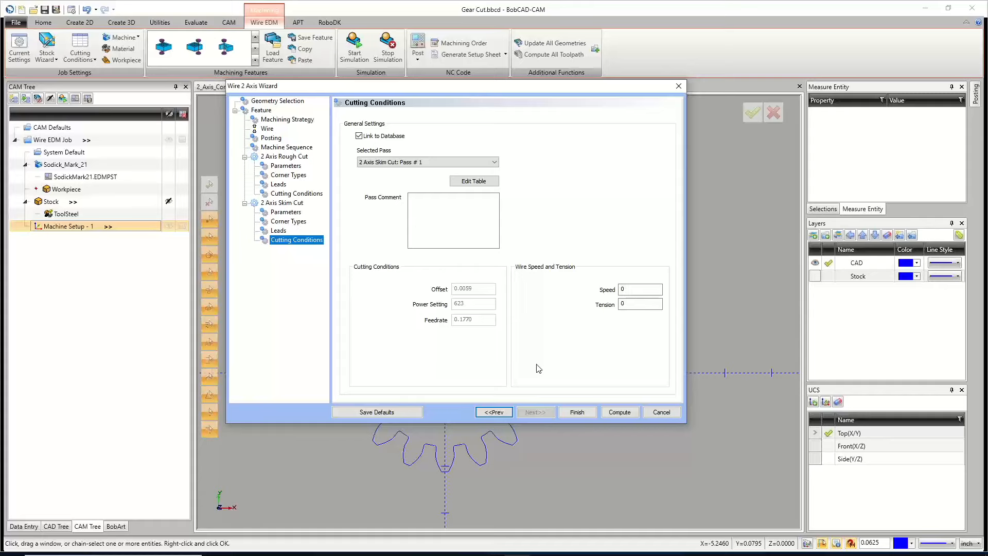
{"action": "left_click", "coordinate": [467, 186]}
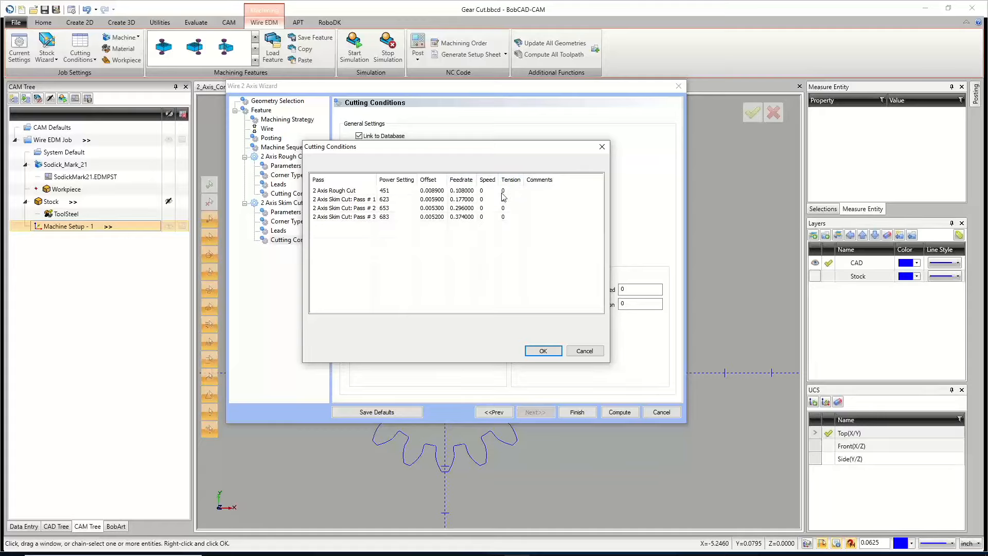
{"action": "double_click", "coordinate": [432, 199]}
{"action": "double_click", "coordinate": [434, 208]}
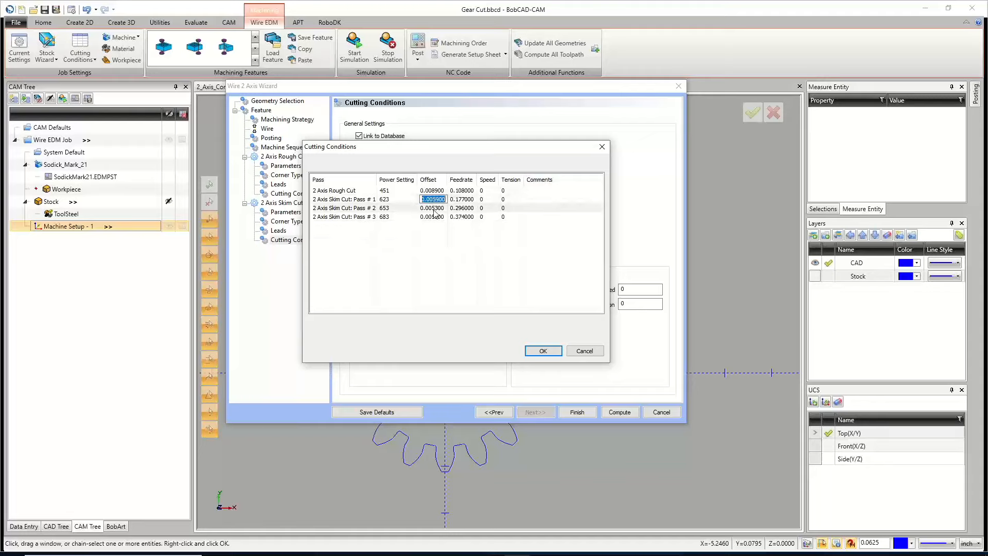
{"action": "double_click", "coordinate": [434, 216]}
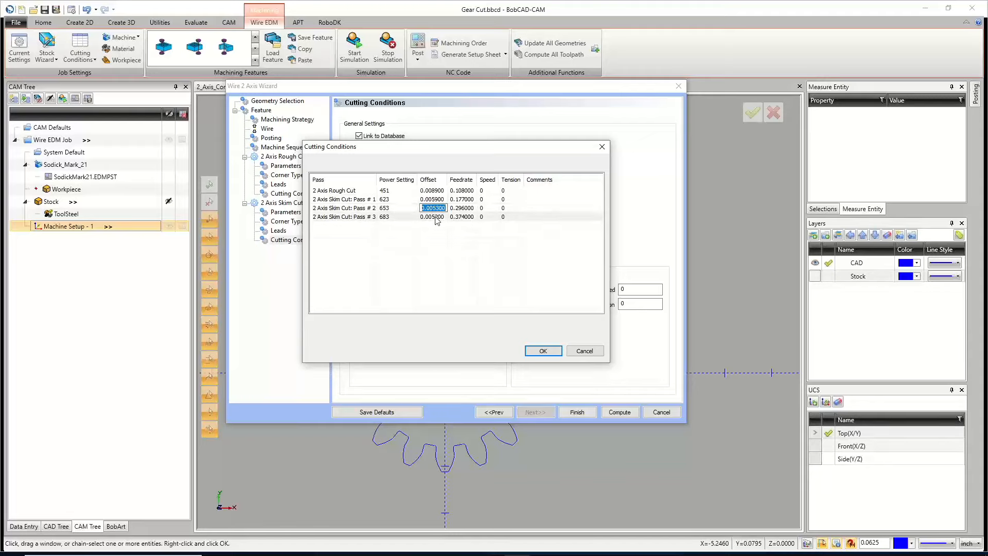
{"action": "double_click", "coordinate": [462, 191]}
{"action": "double_click", "coordinate": [461, 199]}
{"action": "double_click", "coordinate": [461, 208]}
{"action": "double_click", "coordinate": [464, 216]}
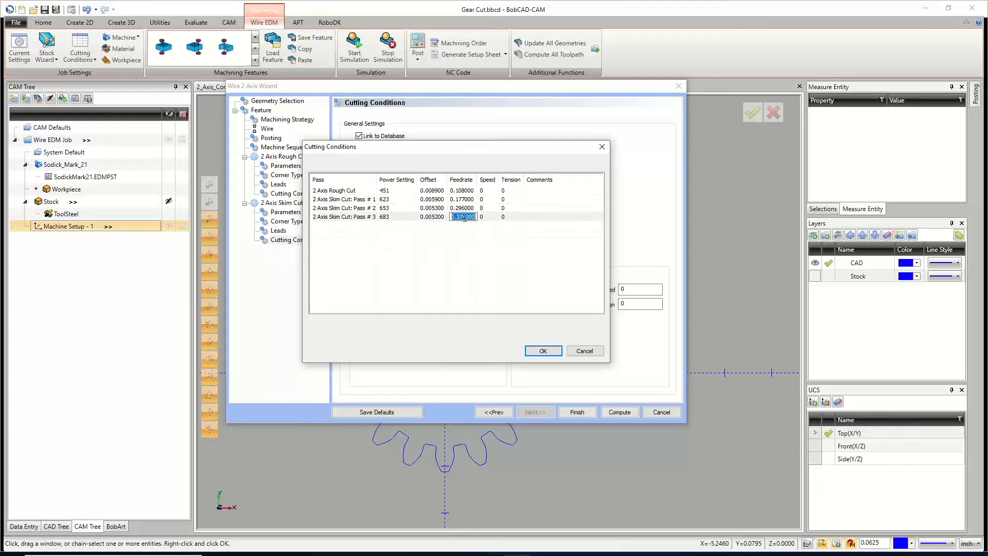
{"action": "left_click", "coordinate": [536, 354]}
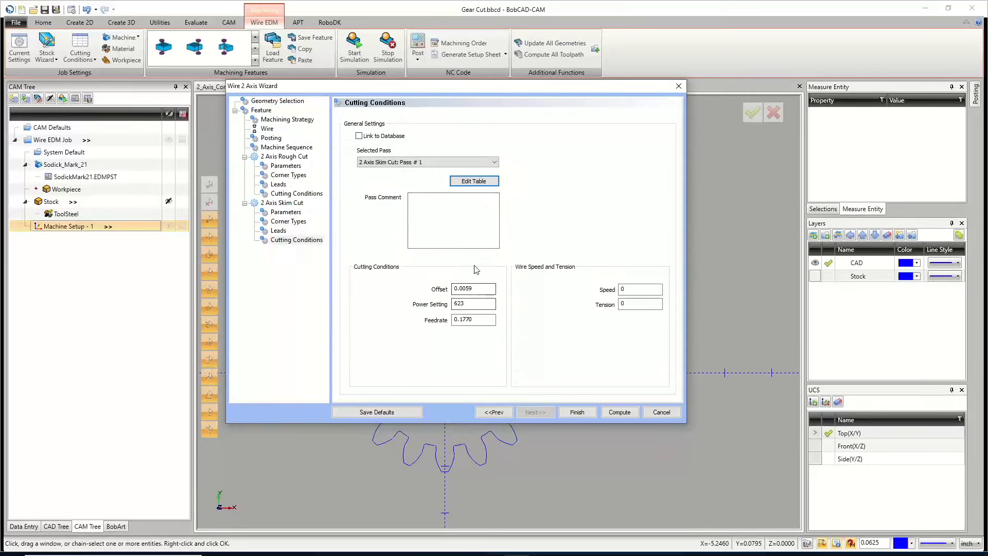
Step: Toggle Link to Database for the skim cut's cutting conditions, leave it off, and compute the feature's toolpath
{"action": "left_click", "coordinate": [359, 136]}
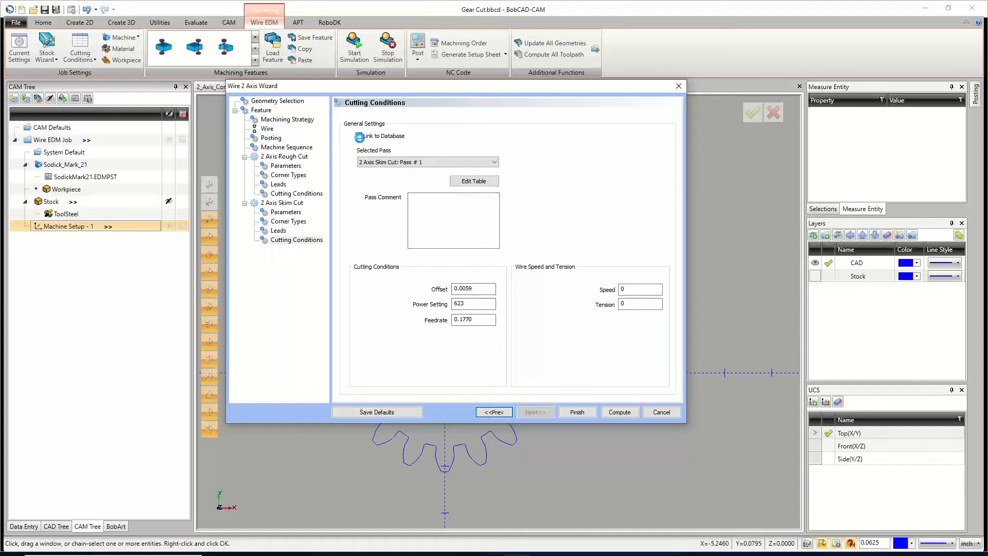
{"action": "left_click", "coordinate": [358, 137]}
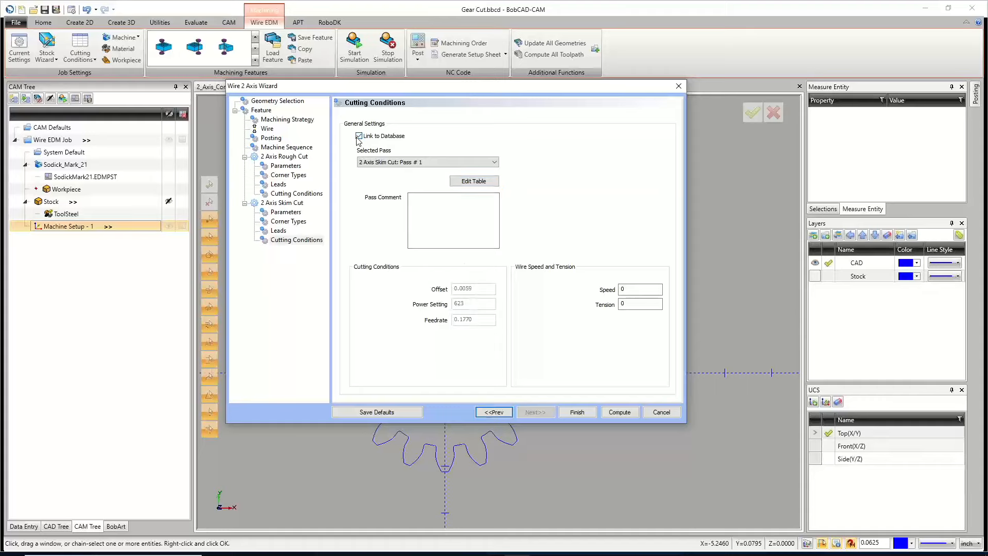
{"action": "left_click", "coordinate": [359, 136]}
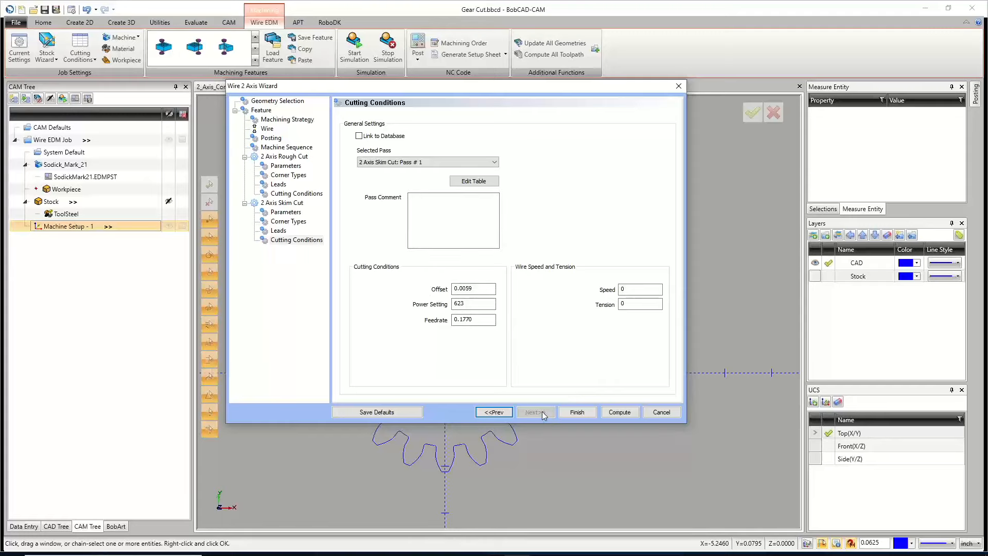
{"action": "left_click", "coordinate": [620, 412]}
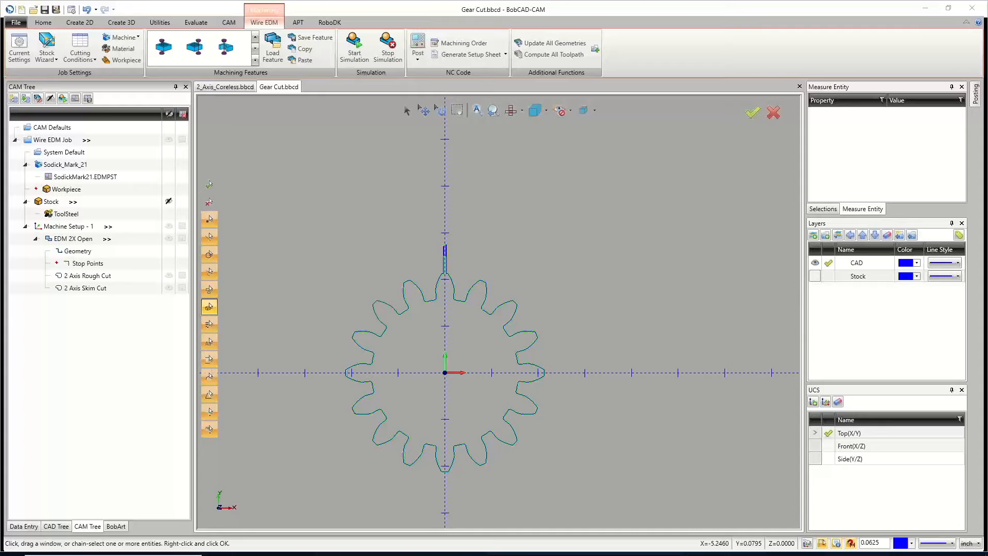
Step: Examine the computed toolpath along the gear's slot and teeth, making Stock the active layer and hiding and reshowing the CAD layer
{"action": "scroll", "coordinate": [438, 250], "scroll_direction": "up", "scroll_amount": 4}
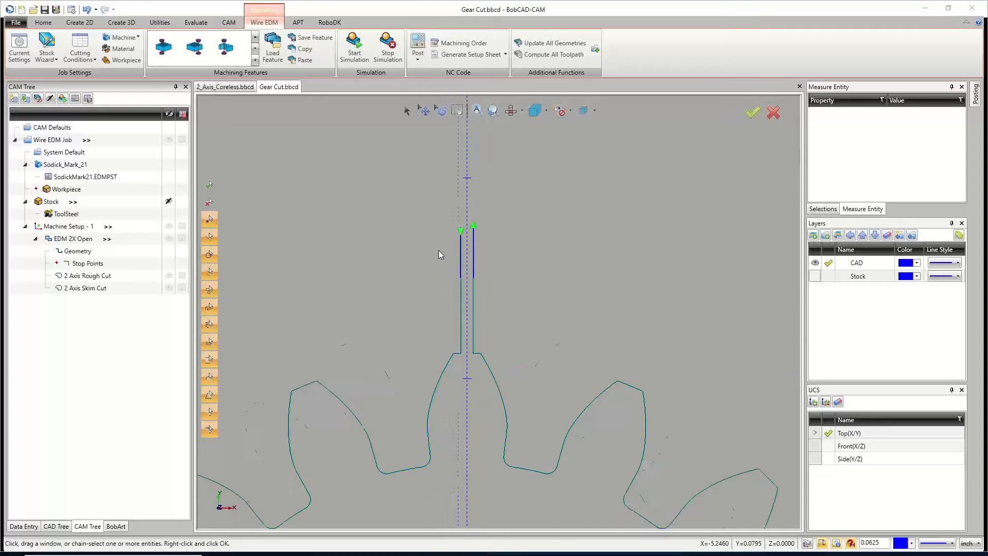
{"action": "scroll", "coordinate": [458, 264], "scroll_direction": "up", "scroll_amount": 2}
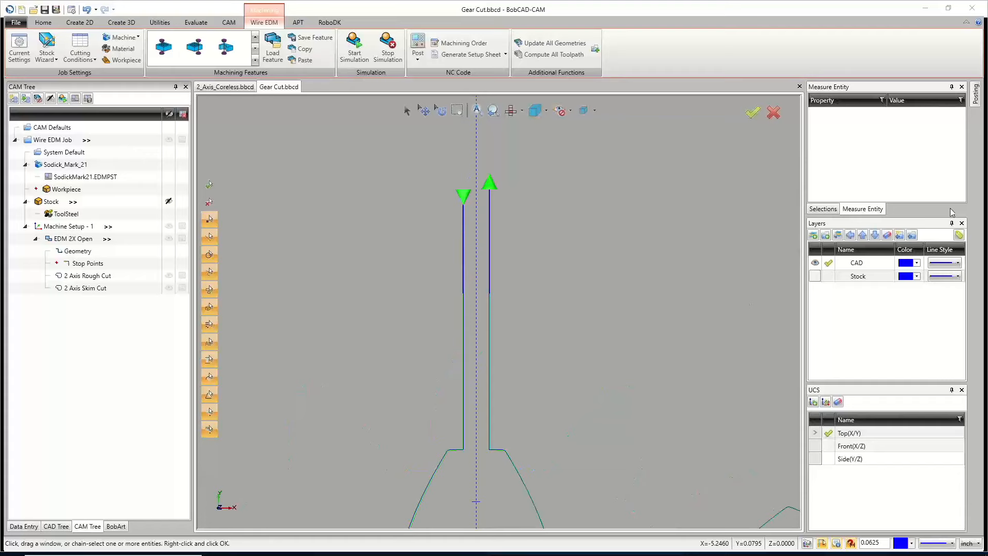
{"action": "scroll", "coordinate": [580, 262], "scroll_direction": "down", "scroll_amount": 6}
{"action": "scroll", "coordinate": [580, 264], "scroll_direction": "up", "scroll_amount": 8}
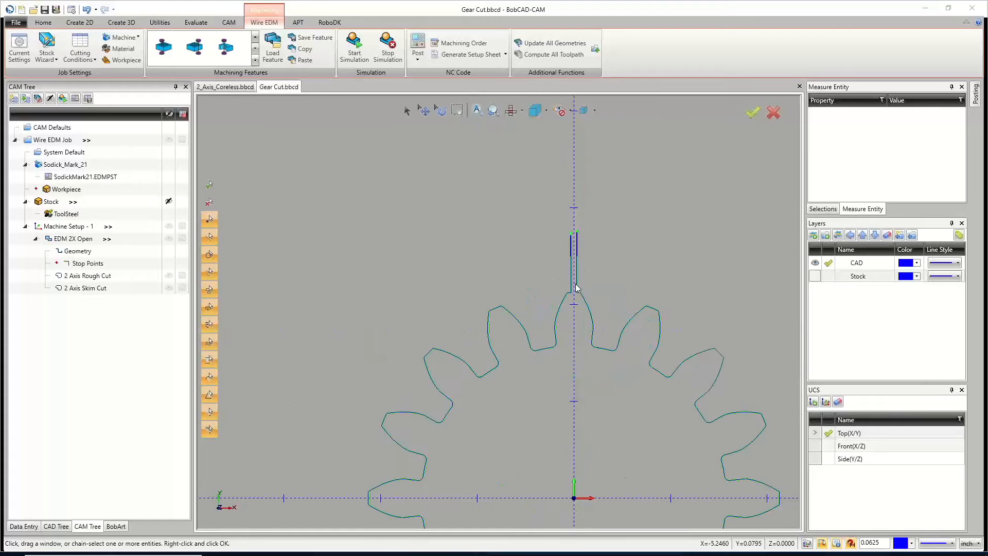
{"action": "scroll", "coordinate": [577, 345], "scroll_direction": "down", "scroll_amount": 3}
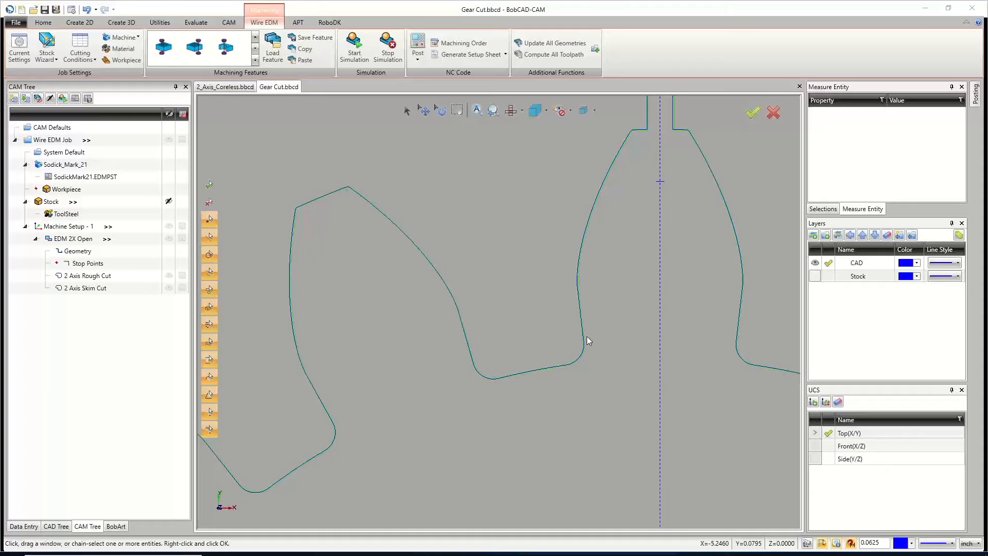
{"action": "scroll", "coordinate": [619, 353], "scroll_direction": "up", "scroll_amount": 5}
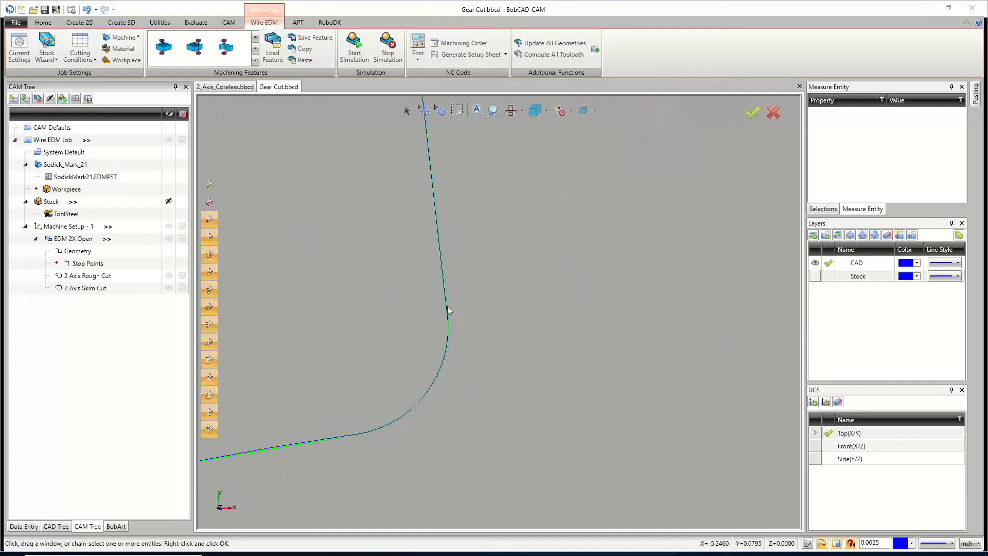
{"action": "scroll", "coordinate": [440, 305], "scroll_direction": "up", "scroll_amount": 2}
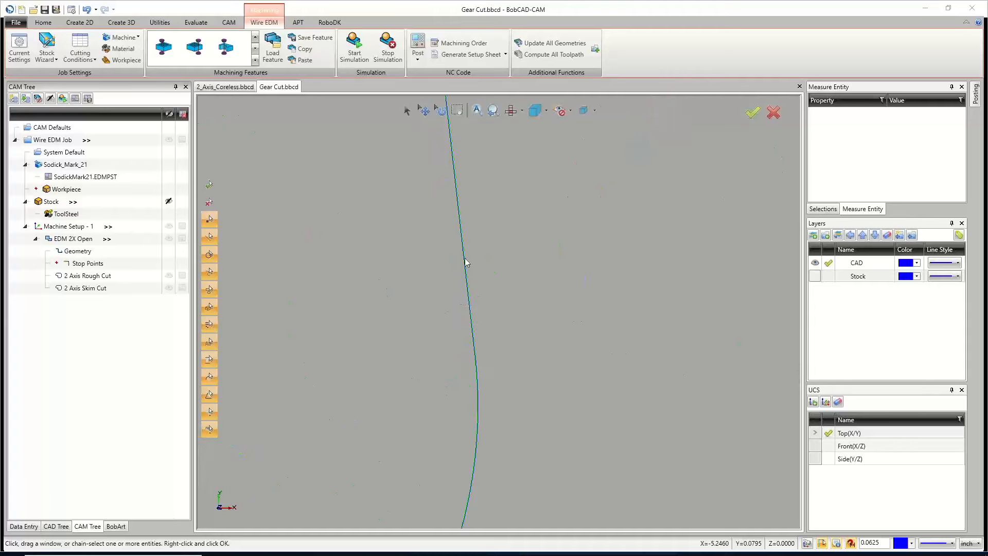
{"action": "left_click", "coordinate": [827, 276]}
{"action": "left_click", "coordinate": [818, 264]}
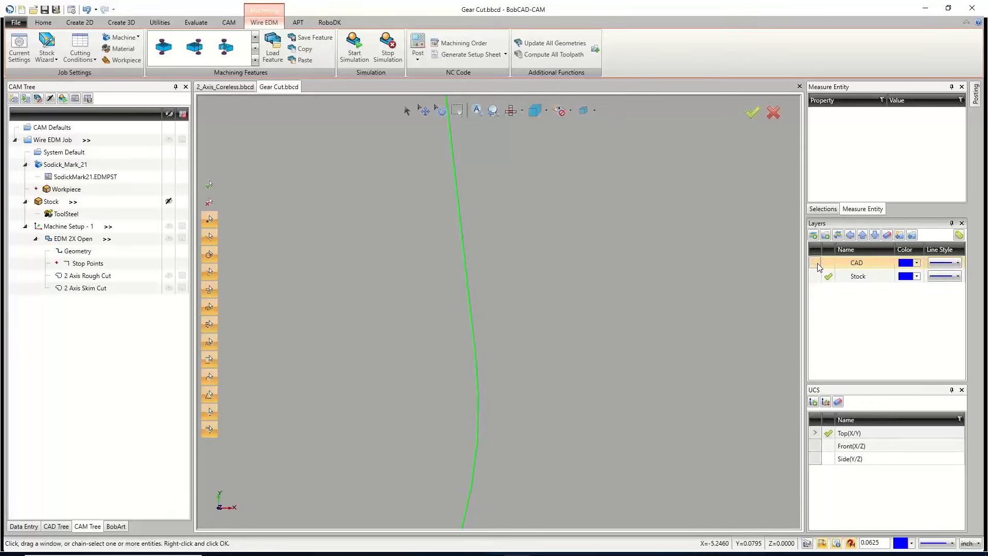
{"action": "left_click", "coordinate": [817, 263]}
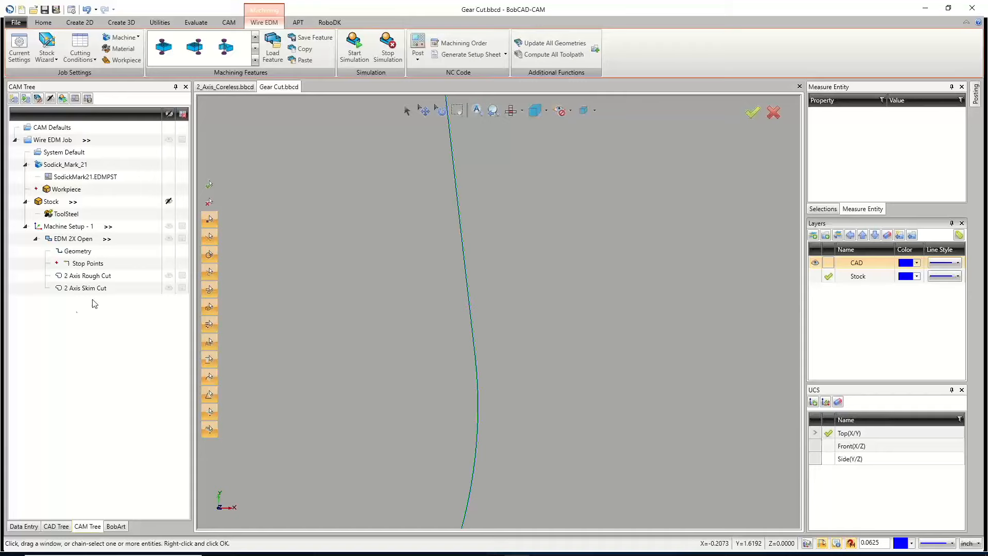
Step: Edit the EDM 2X Open feature, set the rough cut's System Compensation to Left, and apply its parameters to all operations
{"action": "right_click", "coordinate": [94, 244]}
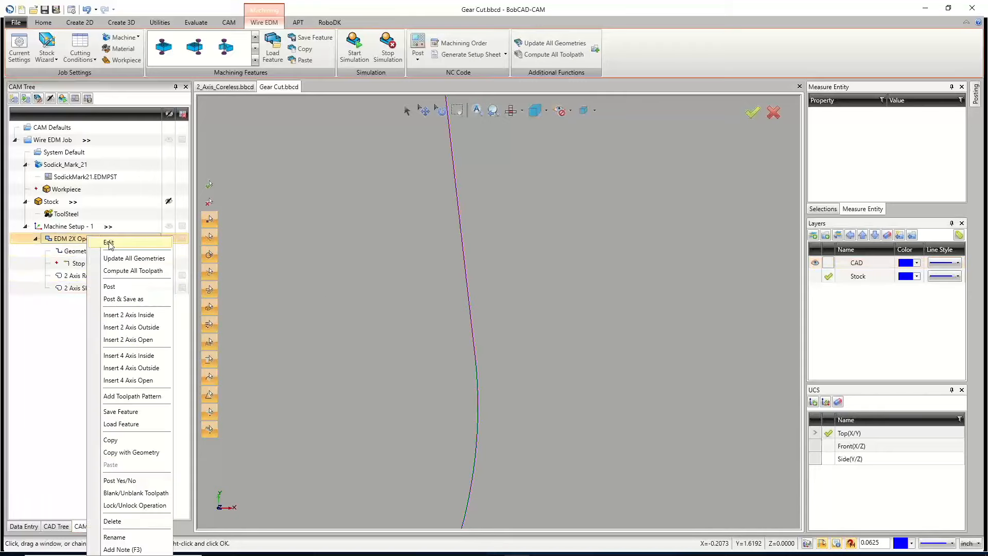
{"action": "left_click", "coordinate": [109, 242]}
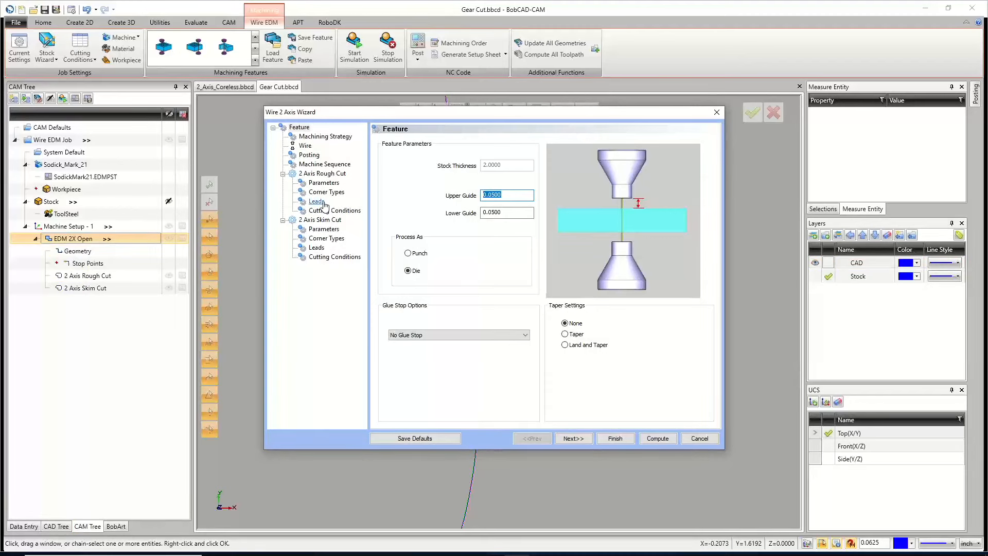
{"action": "left_click", "coordinate": [315, 201]}
{"action": "left_click", "coordinate": [324, 183]}
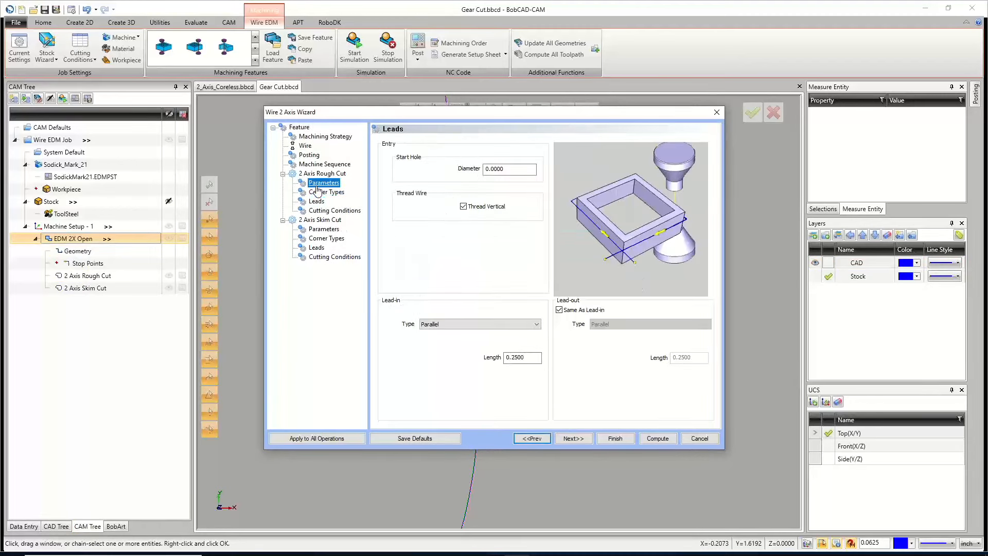
{"action": "left_click", "coordinate": [433, 342]}
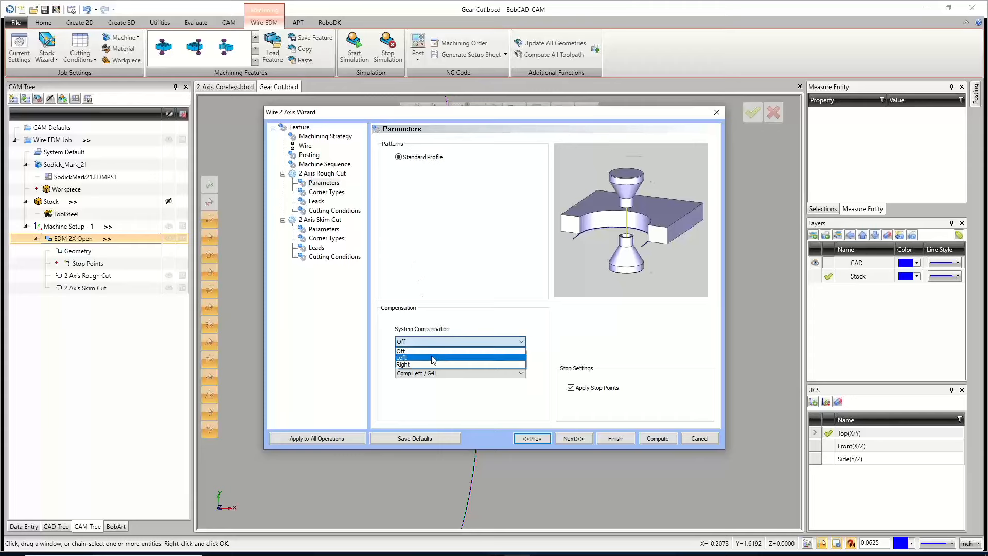
{"action": "left_click", "coordinate": [433, 358]}
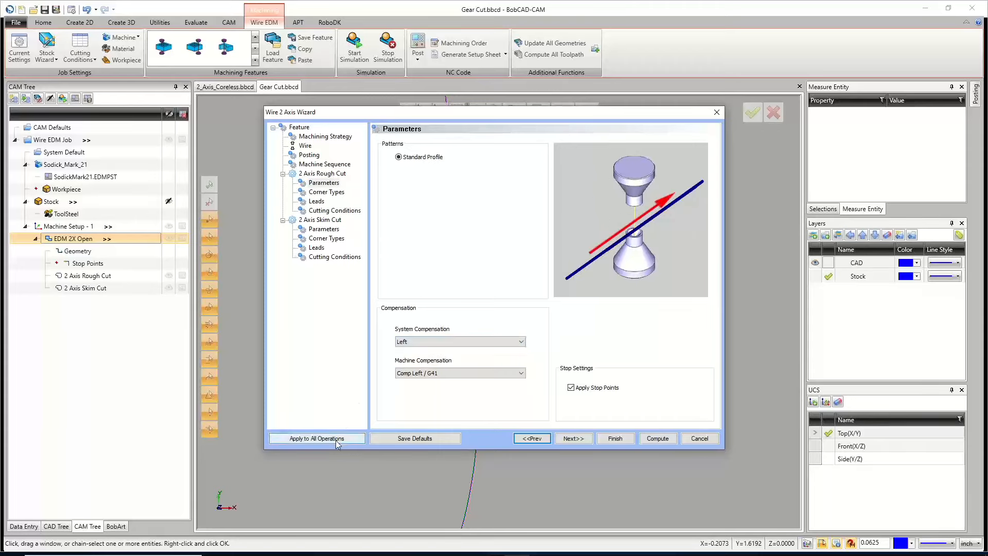
{"action": "left_click", "coordinate": [334, 438]}
Step: Set the skim cut's number of skim passes to 3 and recompute the toolpath
{"action": "left_click", "coordinate": [324, 229]}
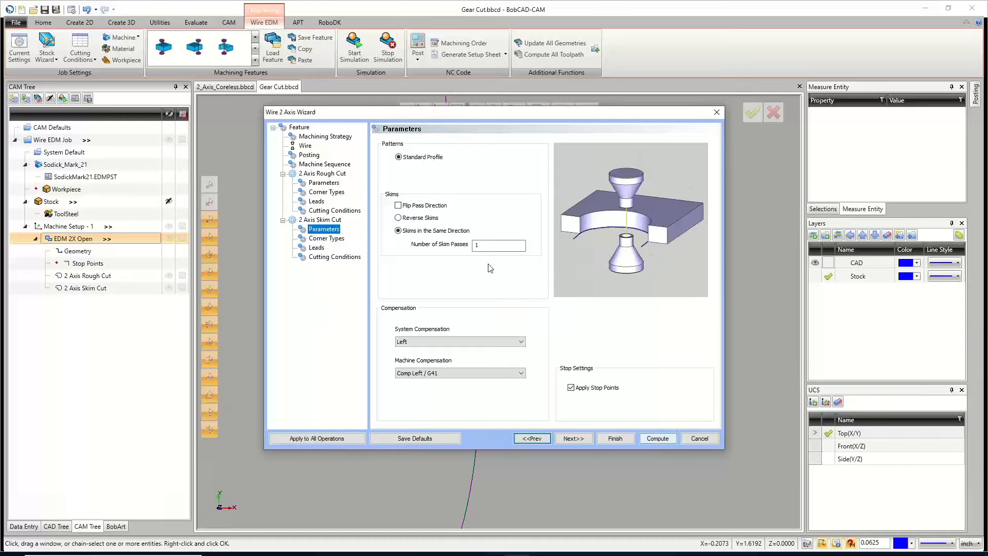
{"action": "left_click", "coordinate": [490, 250]}
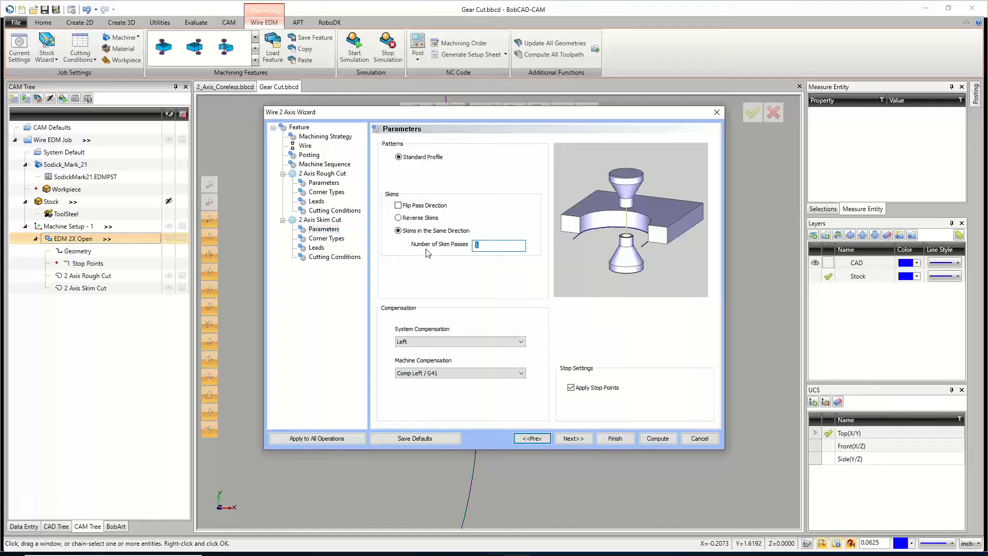
{"action": "type", "text": "3"}
{"action": "left_click", "coordinate": [657, 438]}
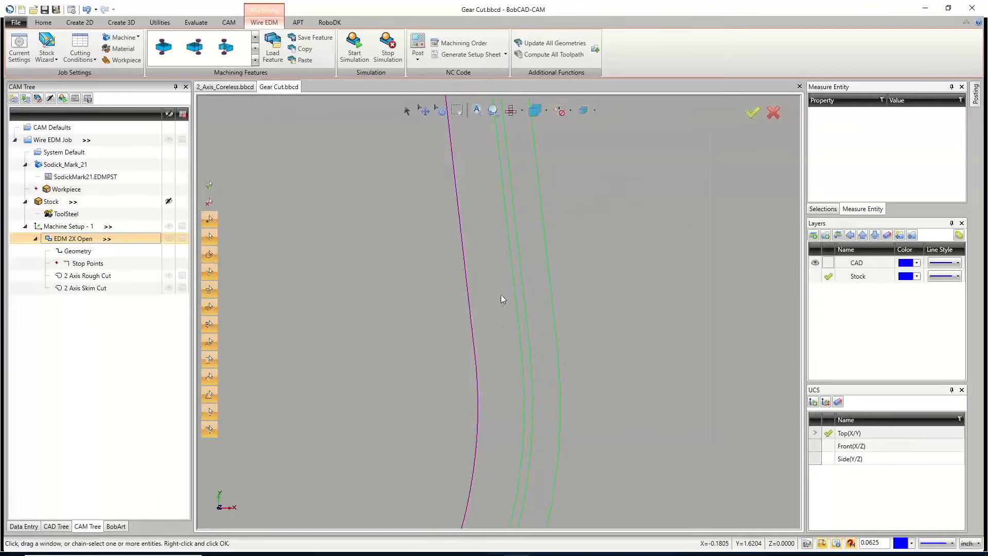
Step: Examine the offset passes at the gear's slot and corners, then highlight the feature's geometry and inspect it from several angles
{"action": "scroll", "coordinate": [499, 293], "scroll_direction": "down", "scroll_amount": 5}
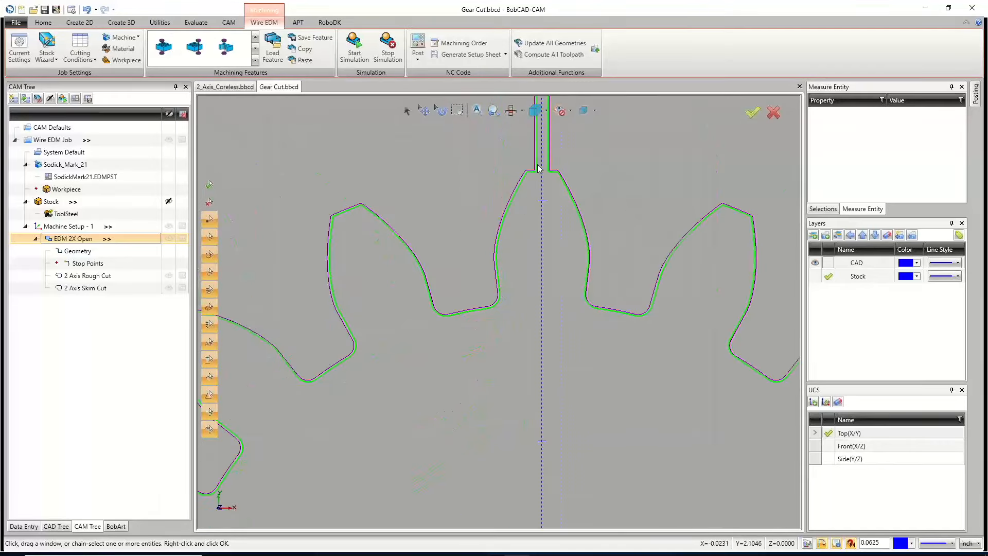
{"action": "scroll", "coordinate": [523, 212], "scroll_direction": "up", "scroll_amount": 3}
{"action": "scroll", "coordinate": [526, 208], "scroll_direction": "up", "scroll_amount": 3}
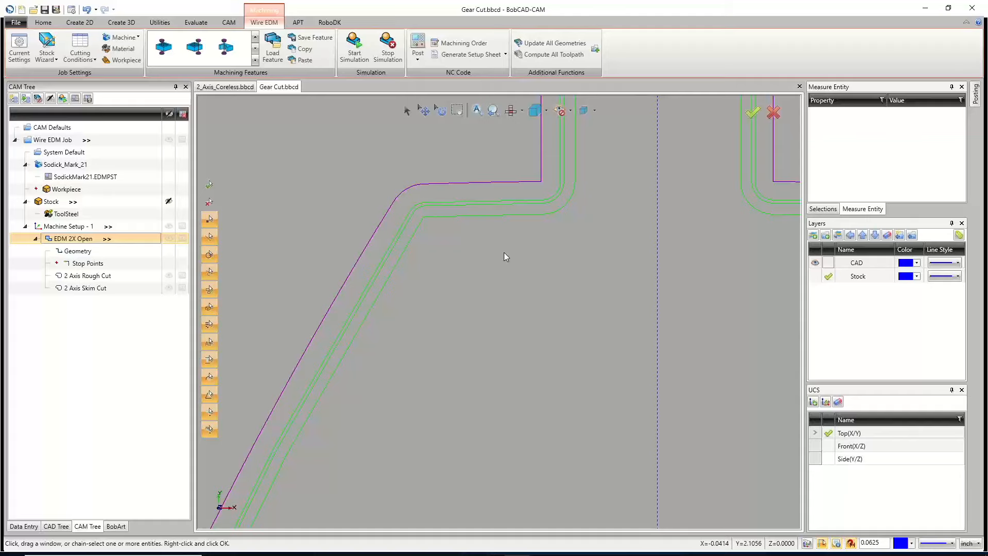
{"action": "scroll", "coordinate": [434, 242], "scroll_direction": "down", "scroll_amount": 5}
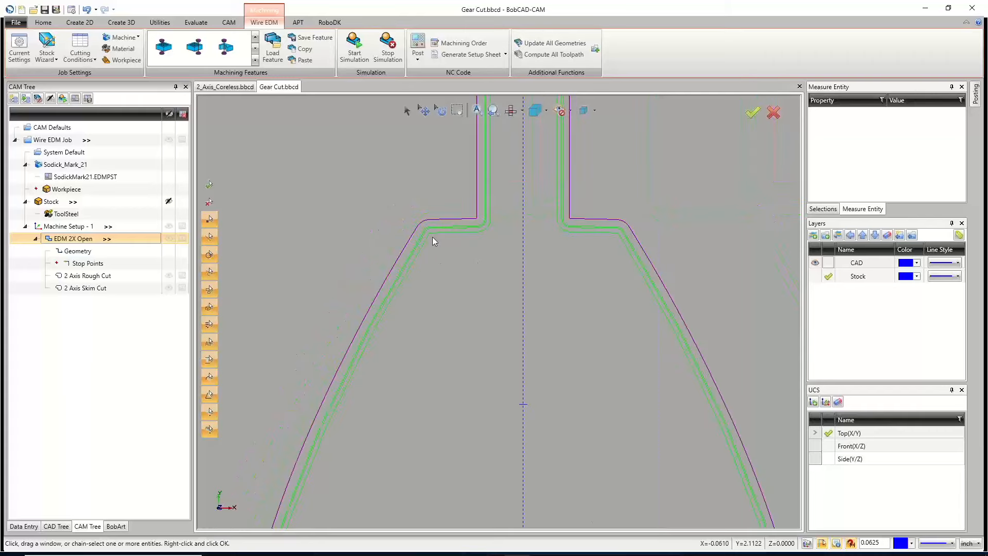
{"action": "scroll", "coordinate": [435, 196], "scroll_direction": "up", "scroll_amount": 3}
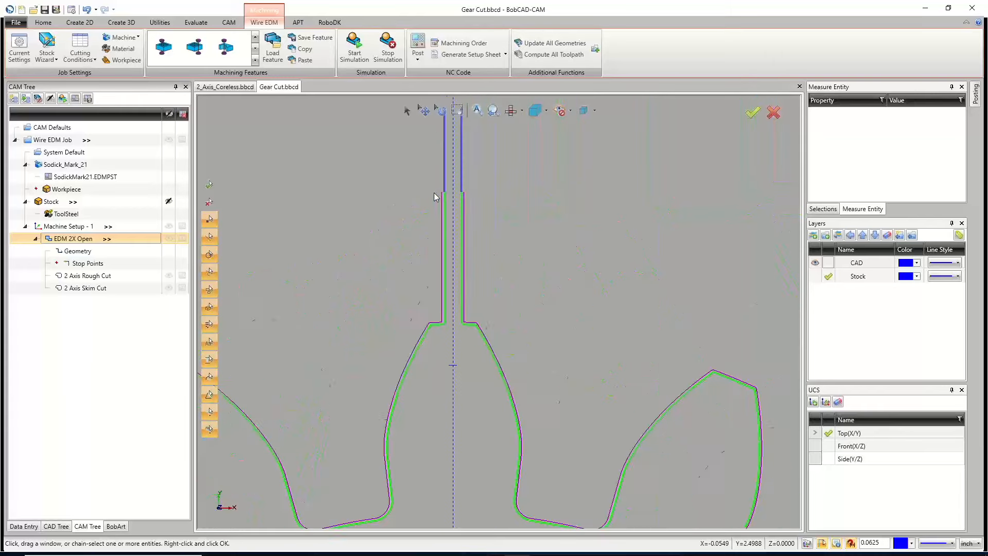
{"action": "left_click", "coordinate": [79, 252]}
{"action": "scroll", "coordinate": [433, 219], "scroll_direction": "up", "scroll_amount": 2}
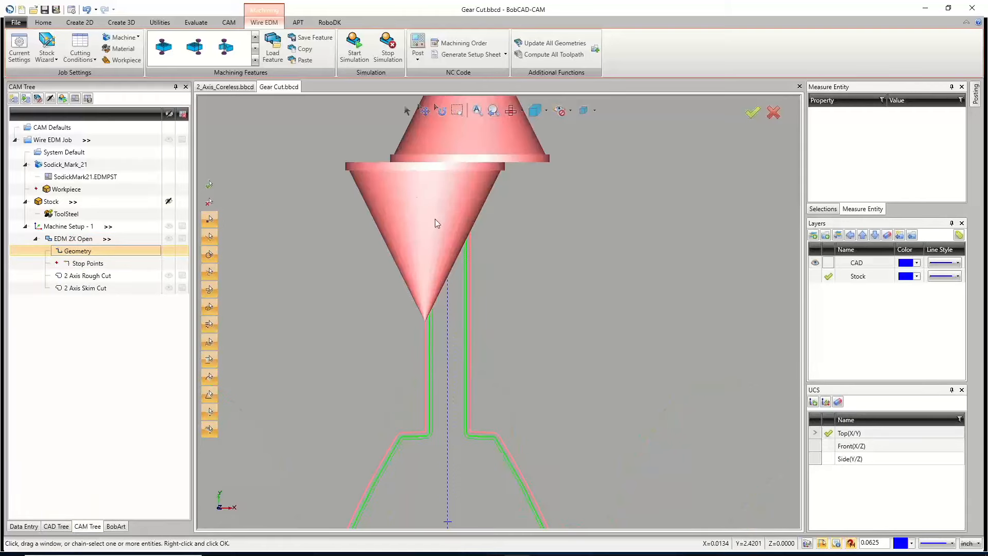
{"action": "scroll", "coordinate": [434, 292], "scroll_direction": "down", "scroll_amount": 3}
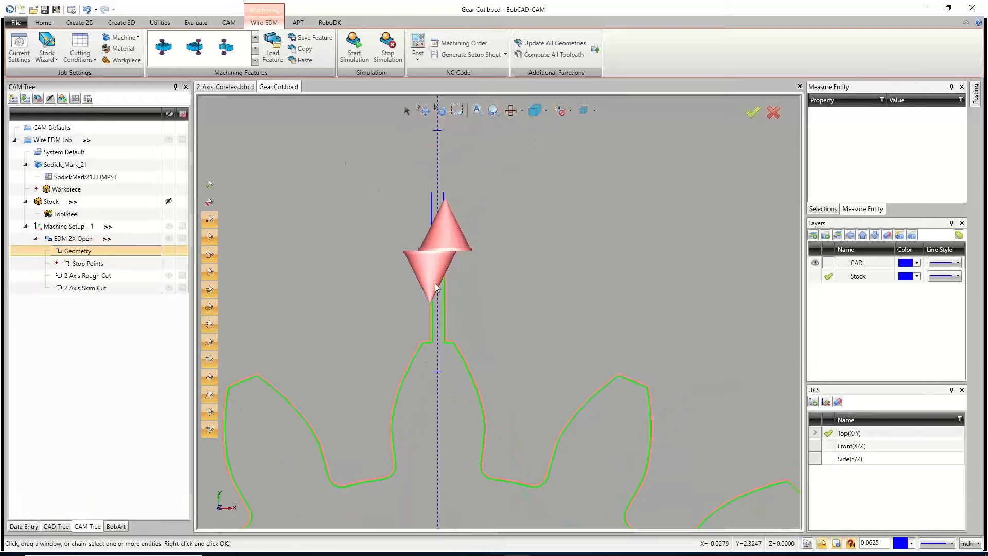
{"action": "middle_click_drag", "start_coordinate": [680, 296], "coordinate": [498, 203]}
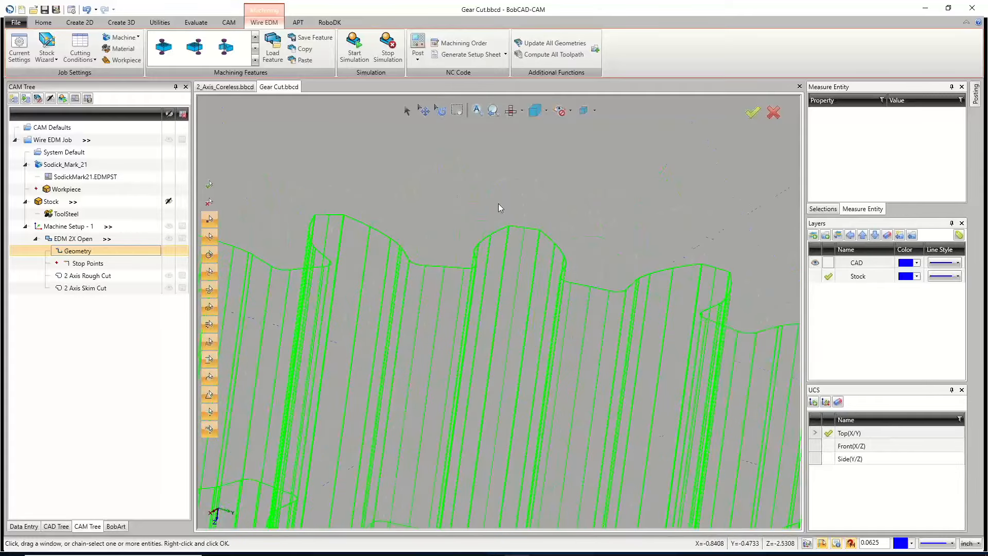
{"action": "scroll", "coordinate": [535, 234], "scroll_direction": "down", "scroll_amount": 5}
{"action": "middle_click_drag", "start_coordinate": [535, 237], "coordinate": [643, 298]}
{"action": "middle_click_drag", "start_coordinate": [539, 292], "coordinate": [522, 295]}
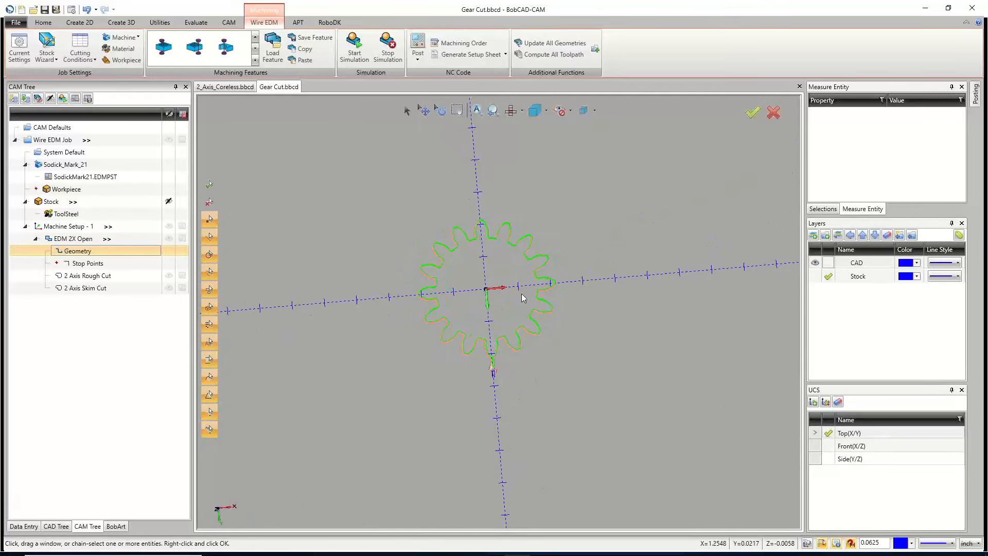
Step: Examine the selected geometry's direction arrows and chain ends at the gear's entry slot, from the top and tilted views
{"action": "scroll", "coordinate": [484, 370], "scroll_direction": "up", "scroll_amount": 4}
{"action": "scroll", "coordinate": [485, 373], "scroll_direction": "up", "scroll_amount": 3}
{"action": "middle_click_drag", "start_coordinate": [571, 213], "coordinate": [523, 217]}
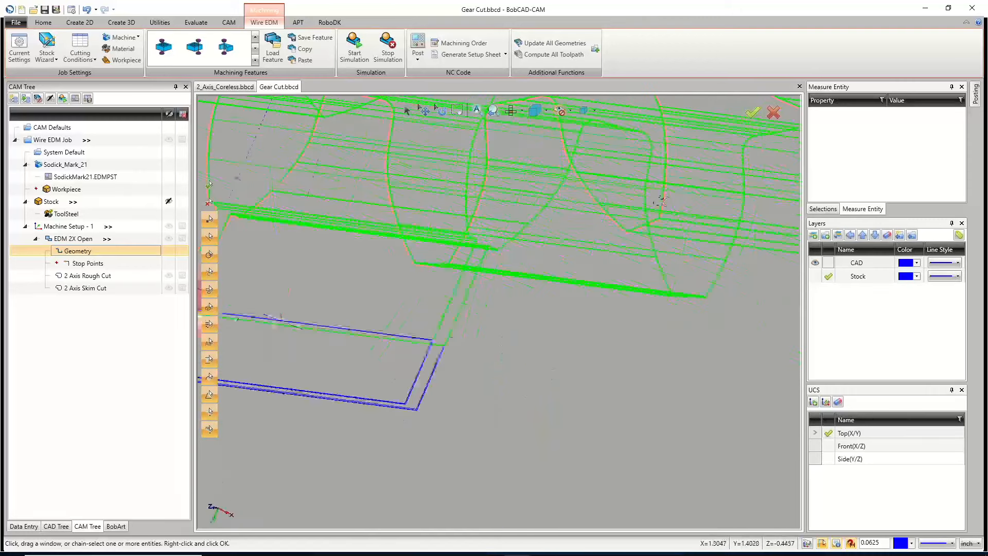
{"action": "scroll", "coordinate": [442, 235], "scroll_direction": "up", "scroll_amount": 2}
{"action": "scroll", "coordinate": [455, 249], "scroll_direction": "down", "scroll_amount": 3}
{"action": "key", "text": "t"}
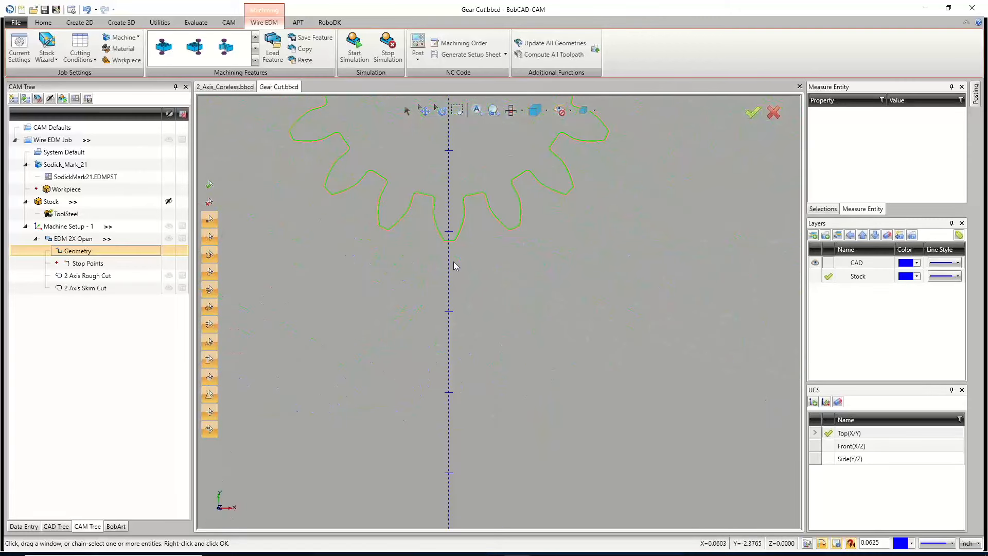
{"action": "scroll", "coordinate": [456, 252], "scroll_direction": "down", "scroll_amount": 5}
{"action": "scroll", "coordinate": [455, 176], "scroll_direction": "up", "scroll_amount": 3}
{"action": "middle_click_drag", "start_coordinate": [575, 390], "coordinate": [445, 387]}
{"action": "scroll", "coordinate": [454, 375], "scroll_direction": "up", "scroll_amount": 3}
{"action": "scroll", "coordinate": [459, 379], "scroll_direction": "up", "scroll_amount": 8}
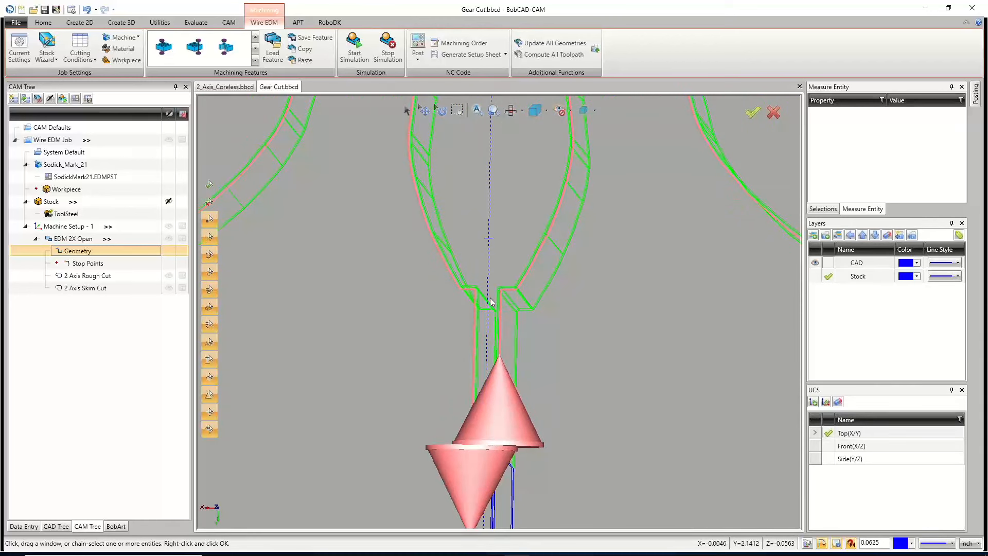
{"action": "scroll", "coordinate": [491, 298], "scroll_direction": "down", "scroll_amount": 2}
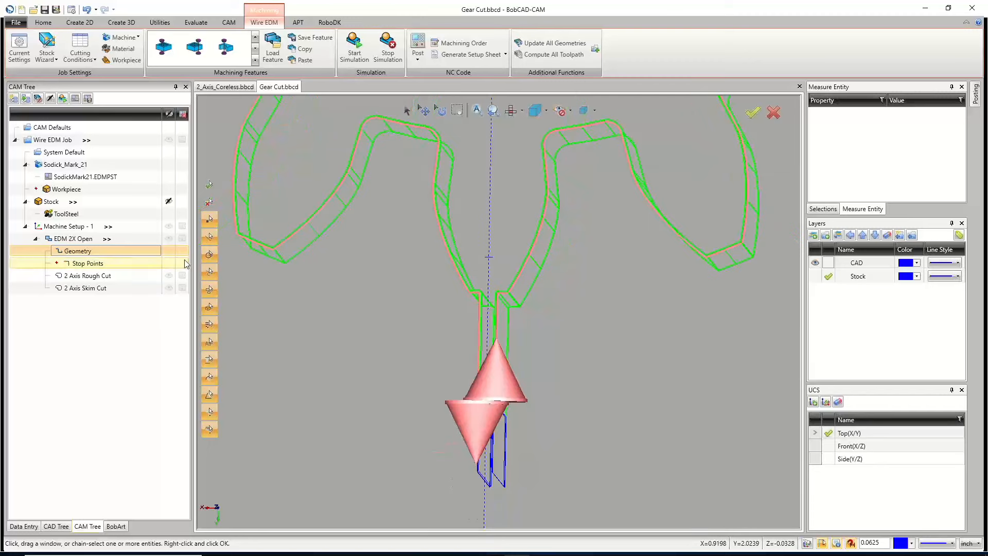
Step: Reverse the direction of the EDM 2X Open feature's geometry and recompute its toolpath
{"action": "right_click", "coordinate": [20, 252]}
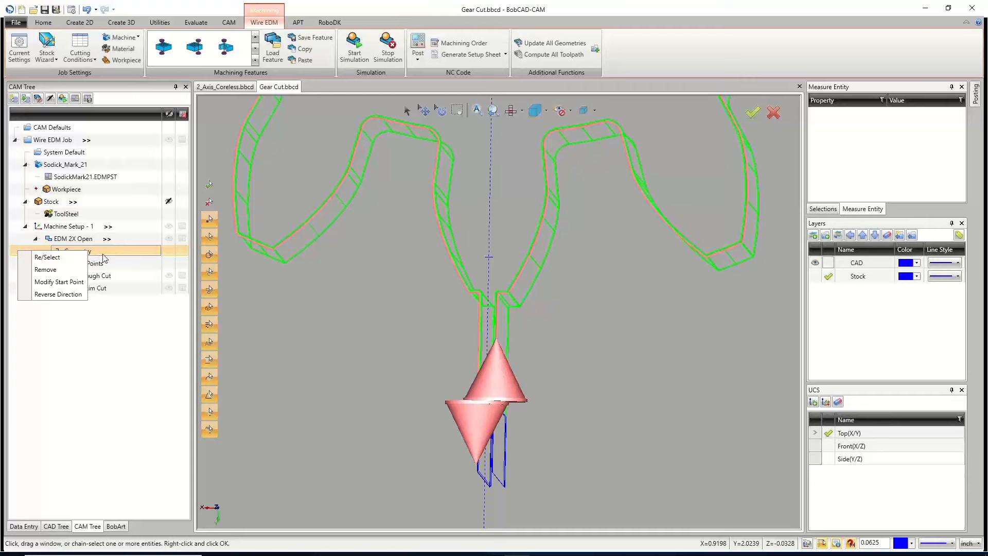
{"action": "left_click", "coordinate": [58, 294]}
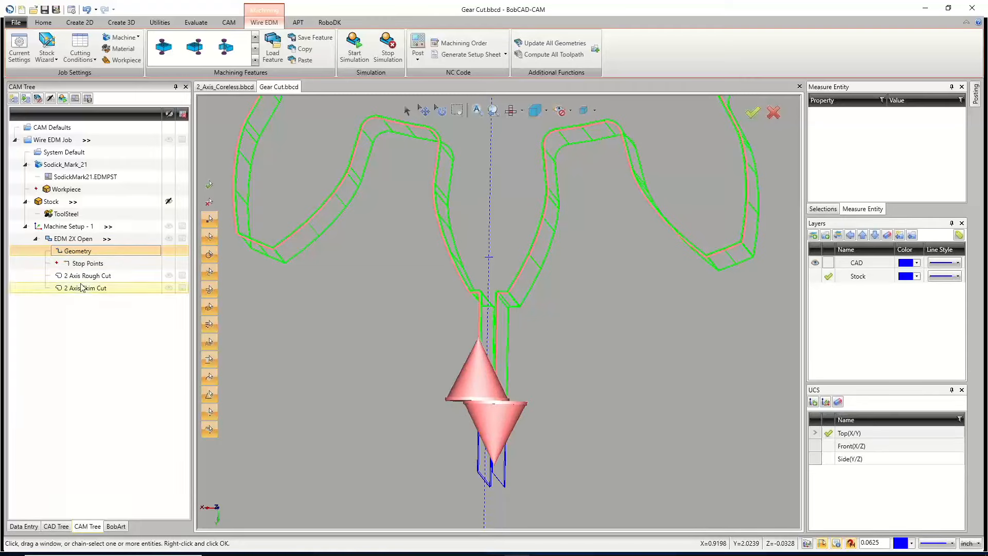
{"action": "right_click", "coordinate": [70, 238]}
{"action": "left_click", "coordinate": [116, 270]}
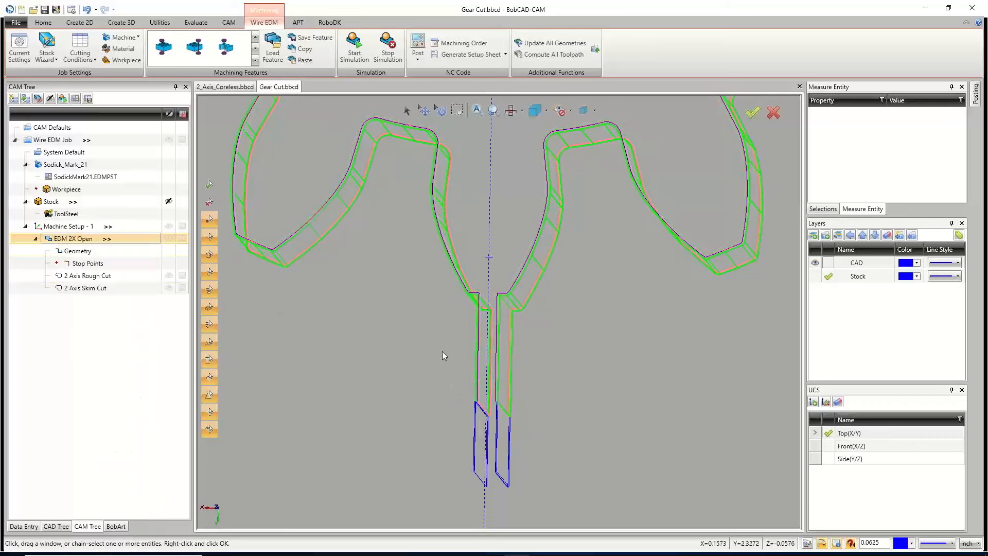
{"action": "middle_click_drag", "start_coordinate": [492, 343], "coordinate": [555, 357]}
{"action": "scroll", "coordinate": [547, 357], "scroll_direction": "up", "scroll_amount": 2}
{"action": "key", "text": "t"}
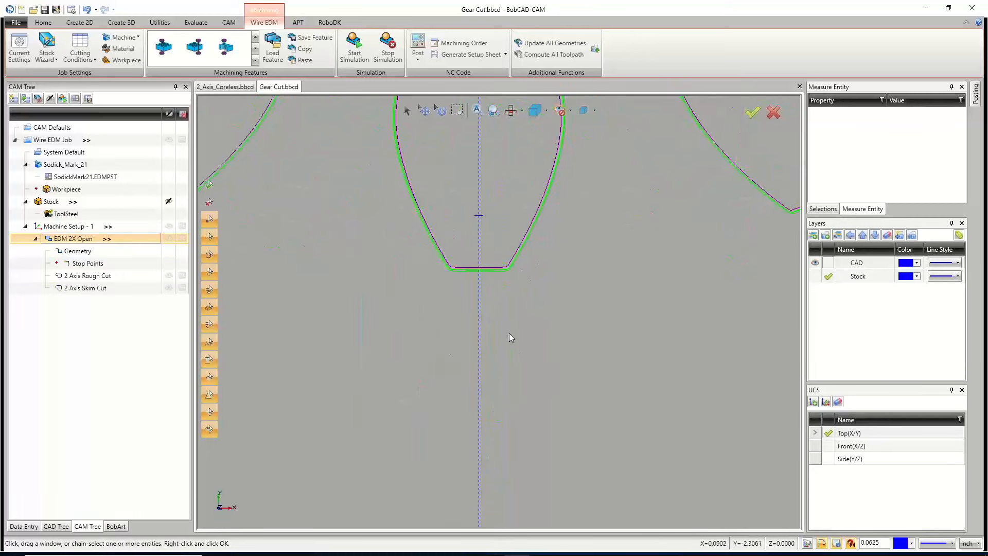
Step: Reverse the direction of the EDM 2X Open feature's geometry and recompute its toolpath
{"action": "scroll", "coordinate": [493, 282], "scroll_direction": "down", "scroll_amount": 4}
{"action": "scroll", "coordinate": [492, 282], "scroll_direction": "down", "scroll_amount": 3}
{"action": "scroll", "coordinate": [502, 181], "scroll_direction": "up", "scroll_amount": 4}
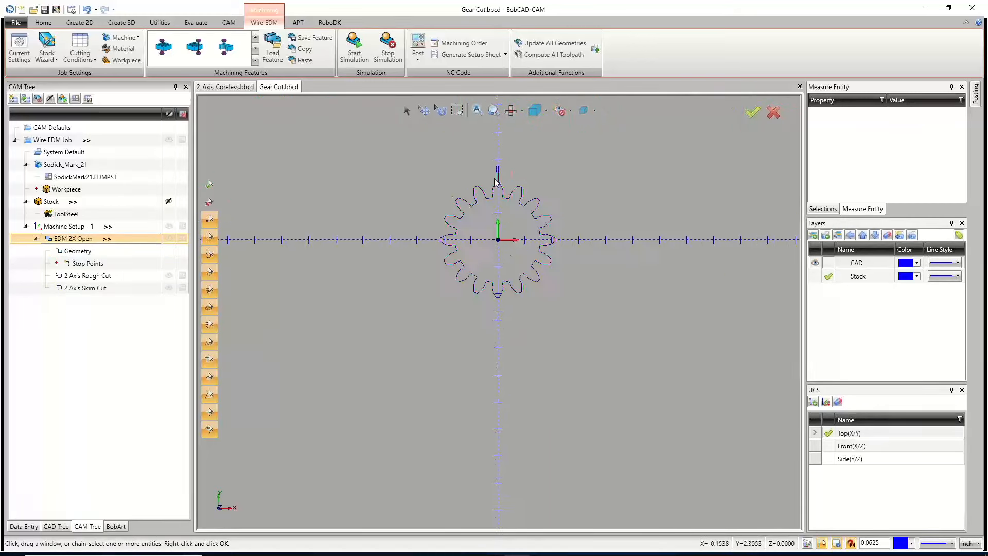
{"action": "scroll", "coordinate": [502, 181], "scroll_direction": "up", "scroll_amount": 5}
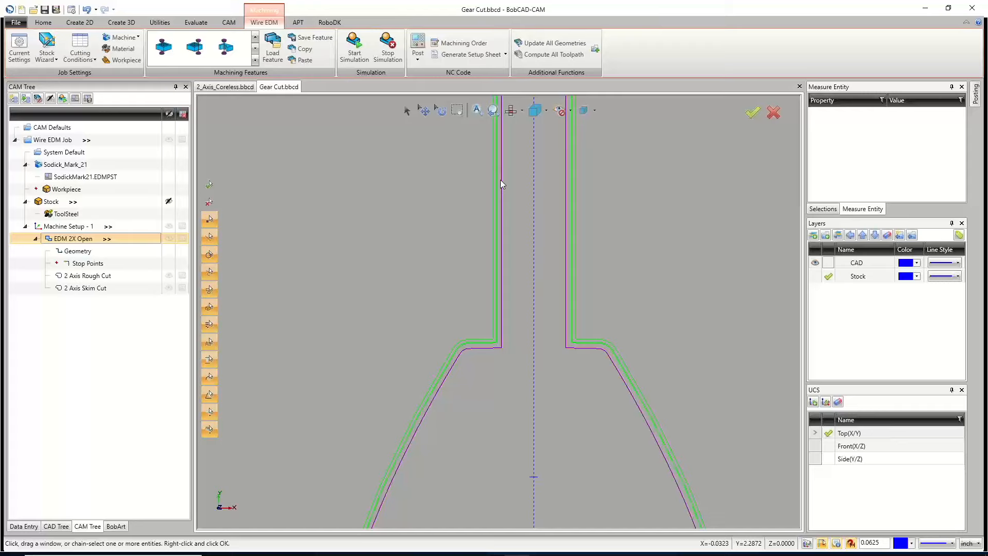
{"action": "scroll", "coordinate": [486, 198], "scroll_direction": "down", "scroll_amount": 10}
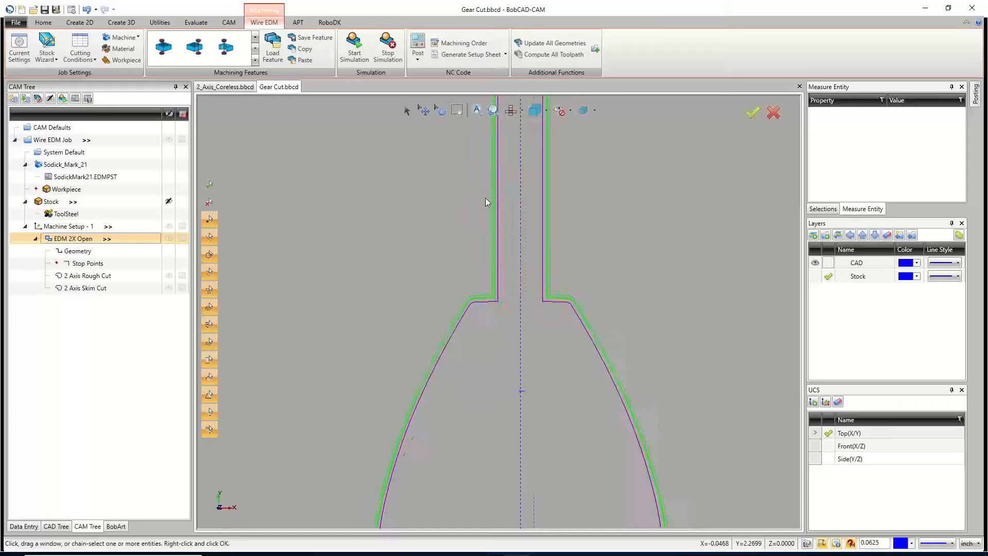
{"action": "left_click", "coordinate": [76, 251]}
{"action": "right_click", "coordinate": [75, 256]}
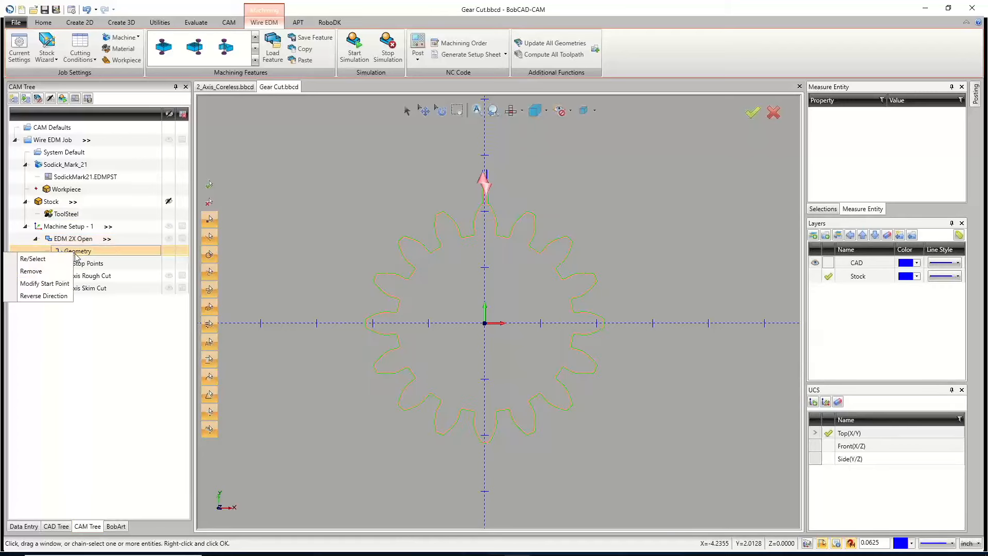
{"action": "left_click", "coordinate": [54, 297]}
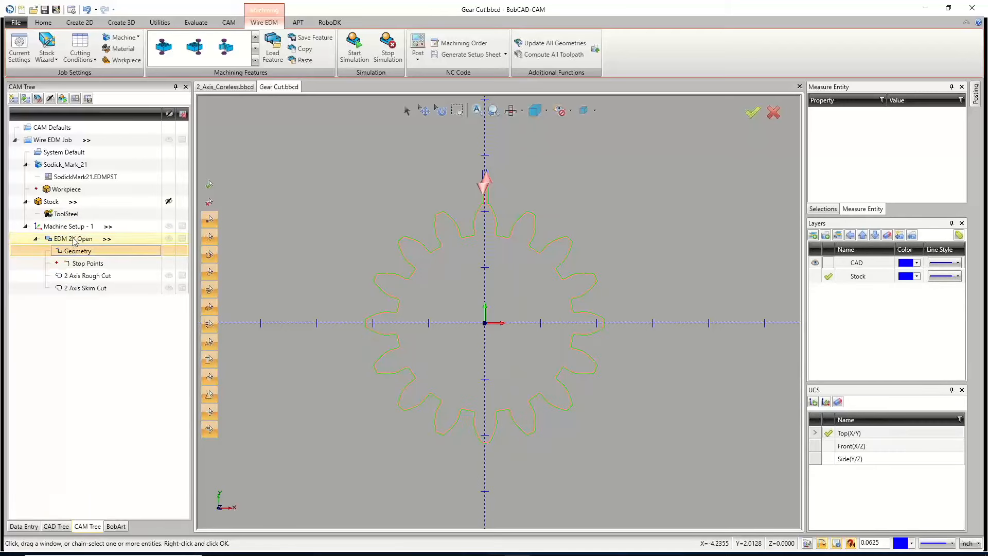
{"action": "left_click", "coordinate": [72, 238]}
{"action": "right_click", "coordinate": [73, 239]}
{"action": "left_click", "coordinate": [278, 283]}
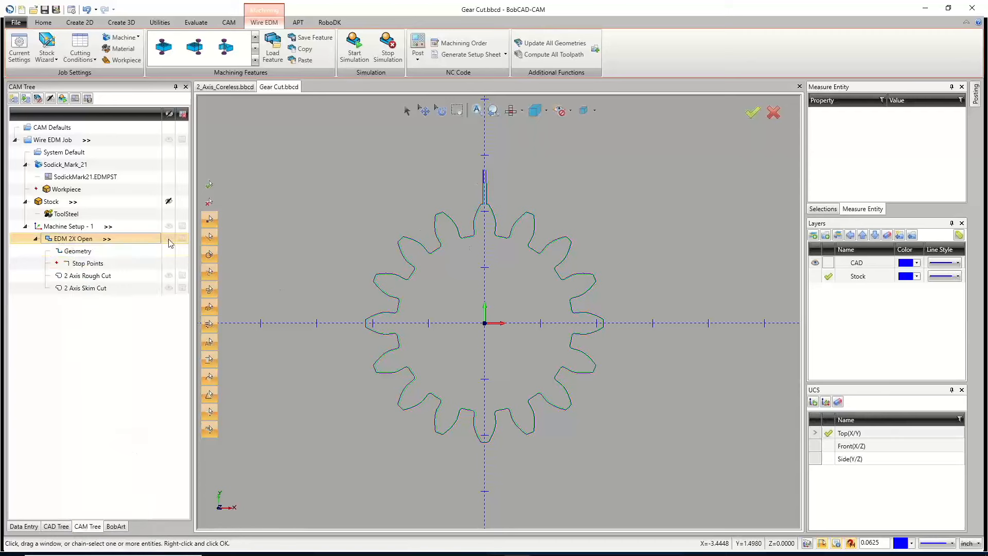
Step: Edit the EDM 2X Open feature and set System Compensation to Off for the 2 Axis Rough Cut
{"action": "right_click", "coordinate": [70, 240]}
{"action": "left_click", "coordinate": [83, 248]}
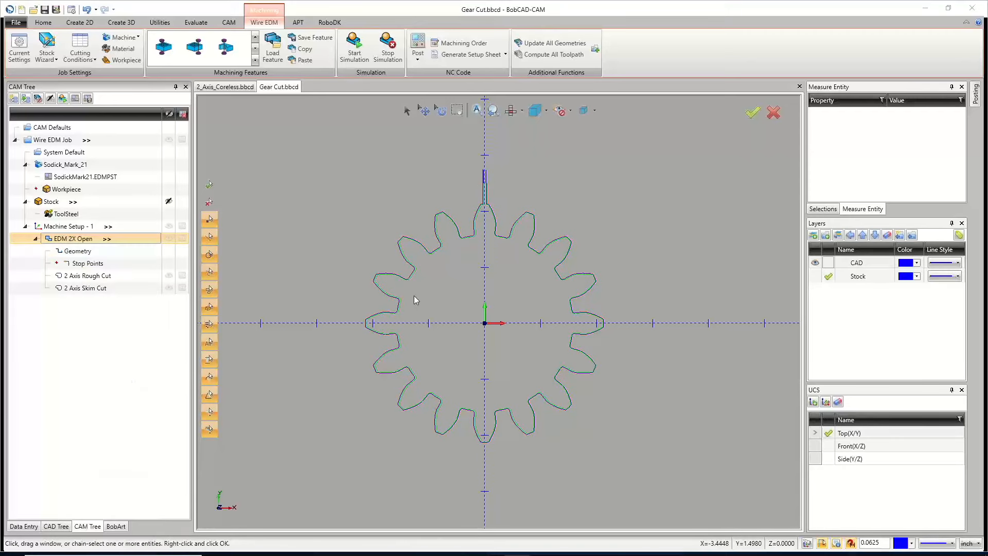
{"action": "left_click", "coordinate": [324, 183]}
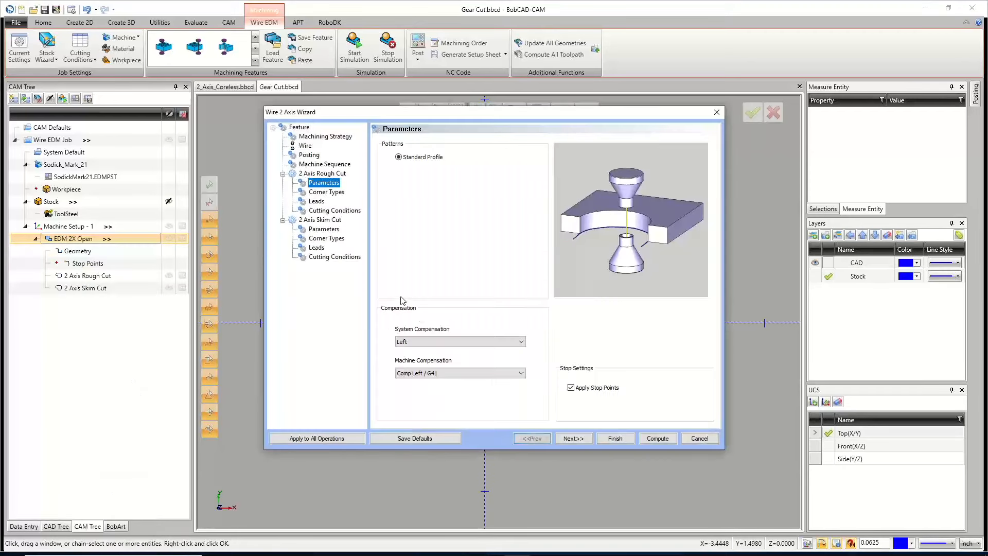
{"action": "left_click", "coordinate": [427, 342]}
{"action": "left_click", "coordinate": [402, 358]}
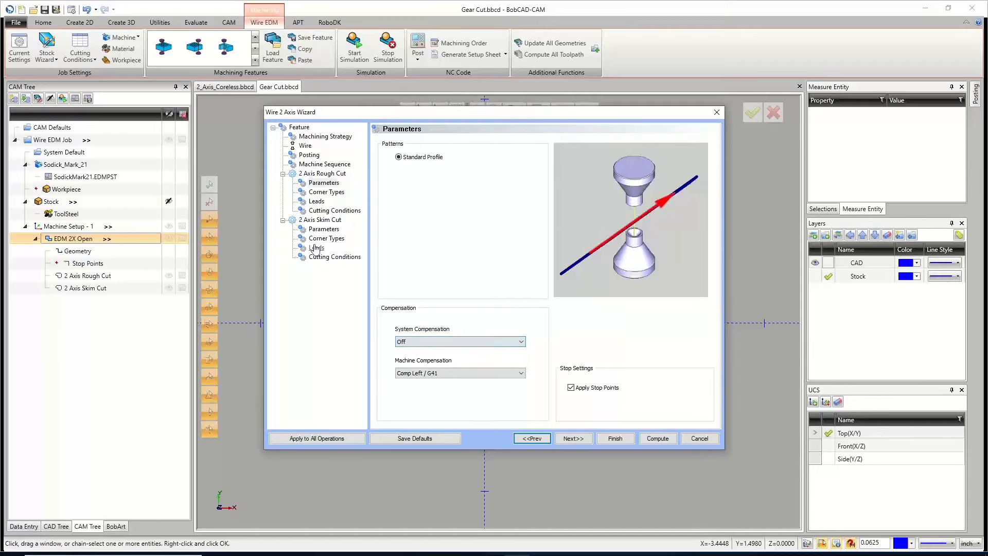
Step: Set System Compensation to Off for the 2 Axis Skim Cut and compute the toolpath
{"action": "left_click", "coordinate": [324, 229]}
{"action": "left_click", "coordinate": [427, 342]}
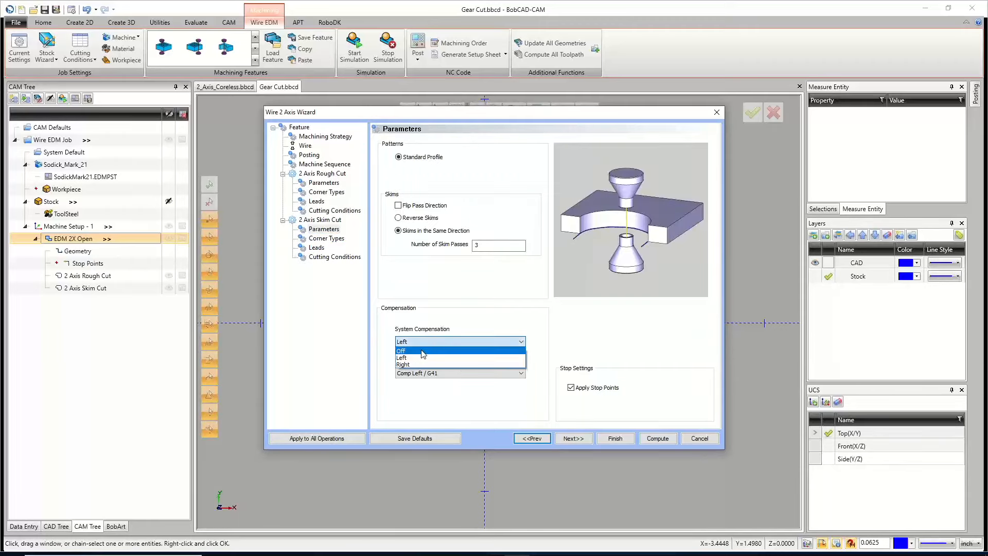
{"action": "left_click", "coordinate": [412, 350]}
{"action": "left_click", "coordinate": [658, 439]}
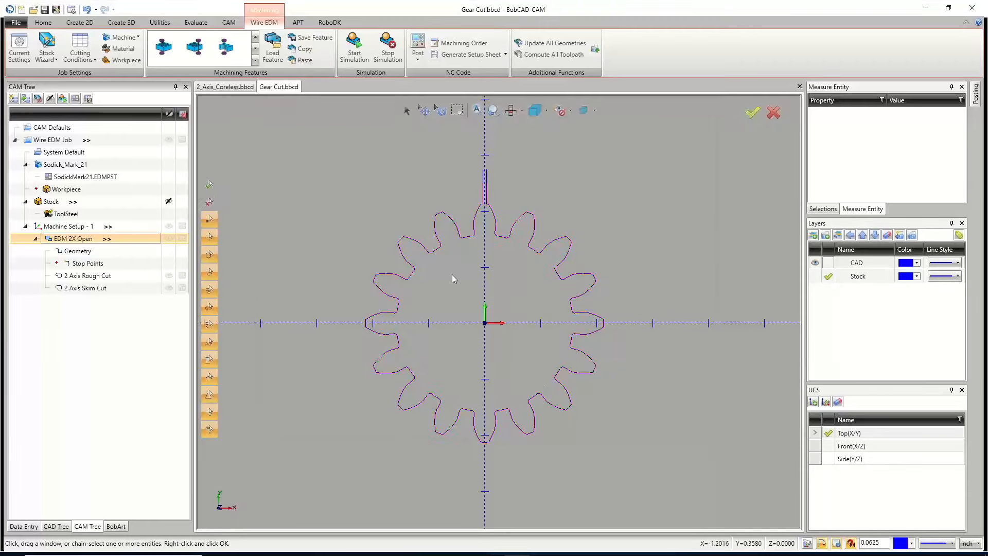
Step: Post the Wire EDM job's NC code and inspect the G41 compensation line of the rough cut
{"action": "scroll", "coordinate": [490, 227], "scroll_direction": "up", "scroll_amount": 5}
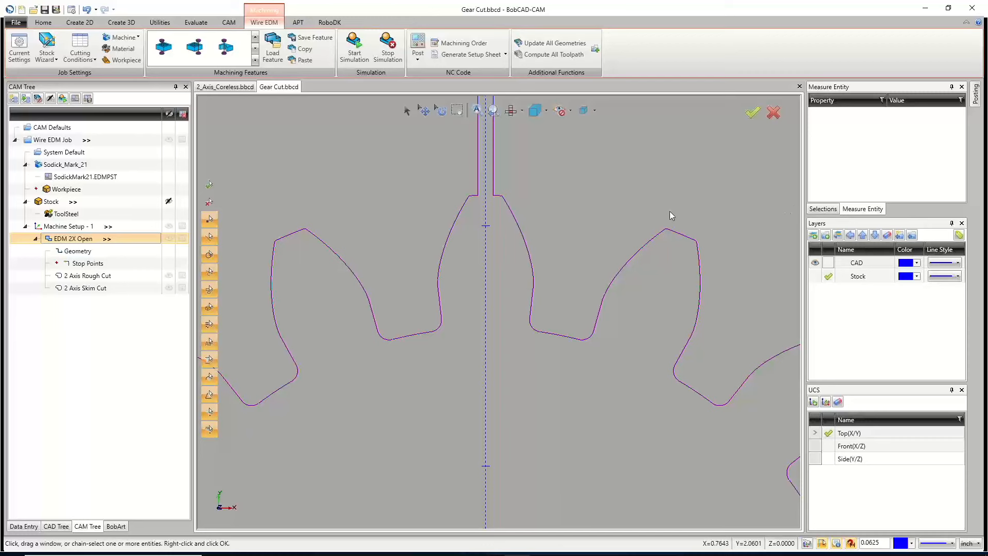
{"action": "left_click", "coordinate": [75, 98]}
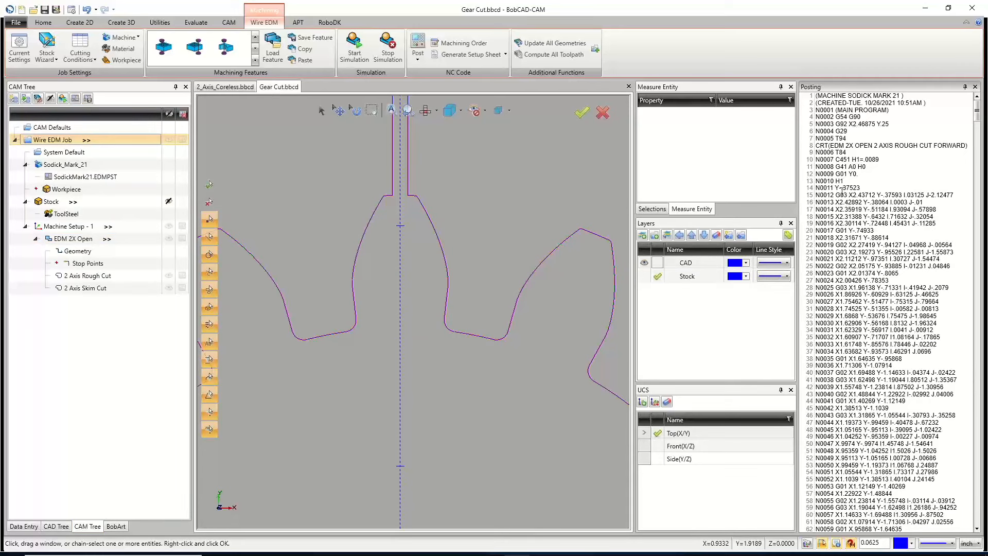
{"action": "double_click", "coordinate": [840, 166]}
{"action": "left_click", "coordinate": [856, 174]}
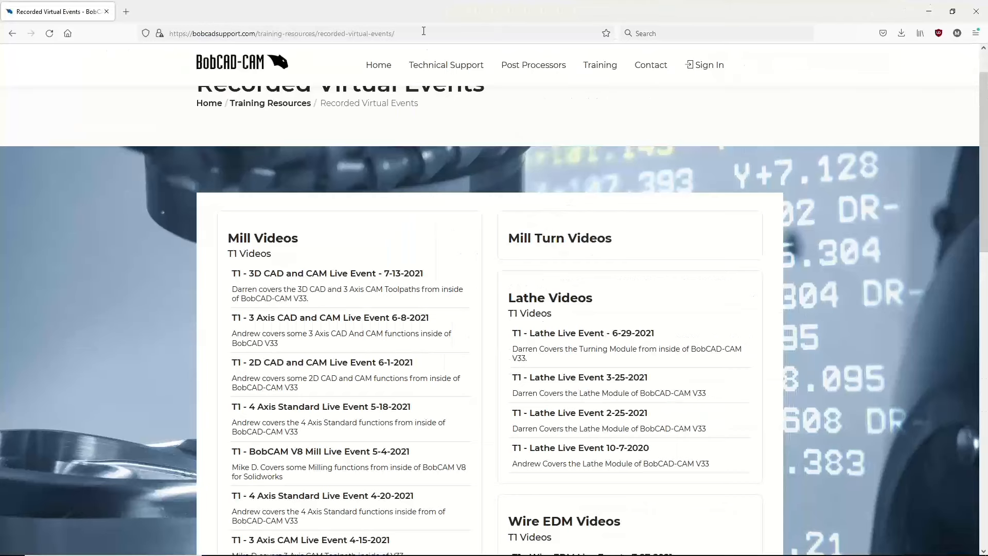
Step: Open the website bobcadsupport.com in the web browser
{"action": "left_click", "coordinate": [423, 31]}
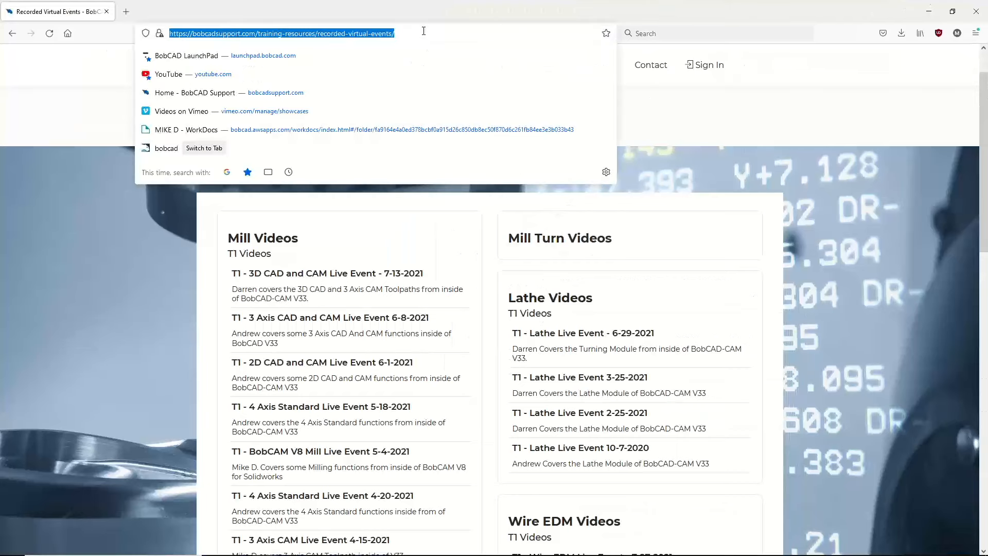
{"action": "type", "text": "bobcadsupp"}
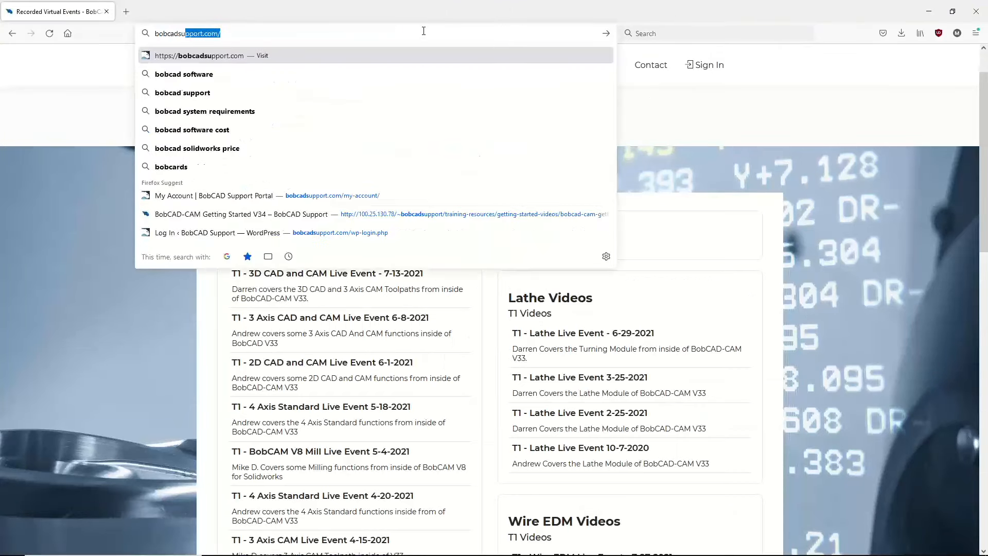
{"action": "type", "text": "ort.com"}
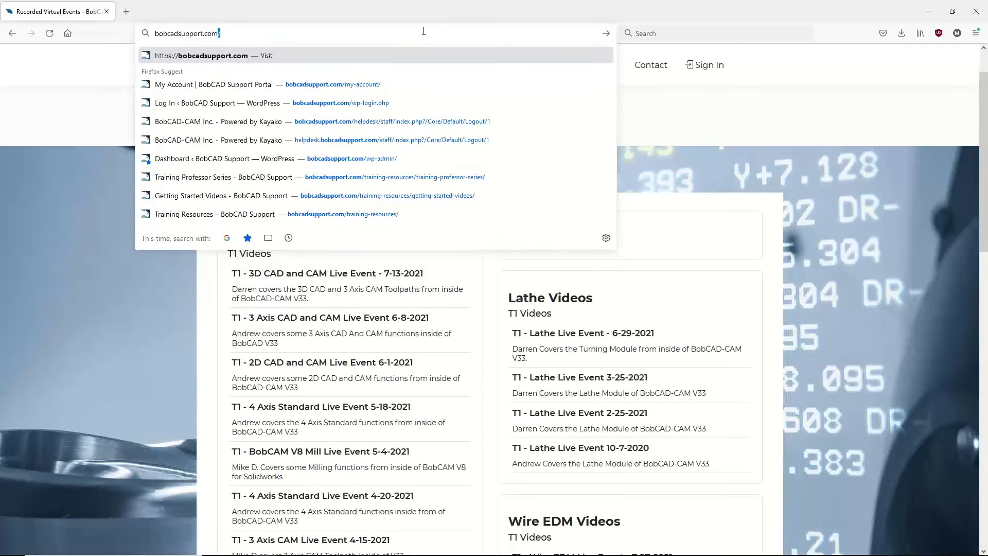
{"action": "key", "text": "Return"}
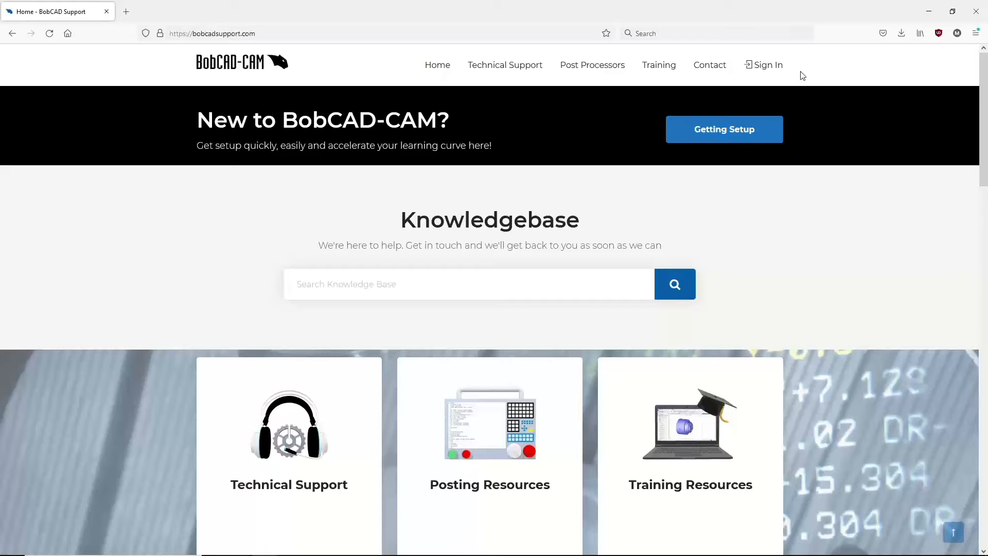
Step: Open the Recorded Virtual Events training page and look through its Wire EDM videos
{"action": "mouse_move", "coordinate": [662, 66]}
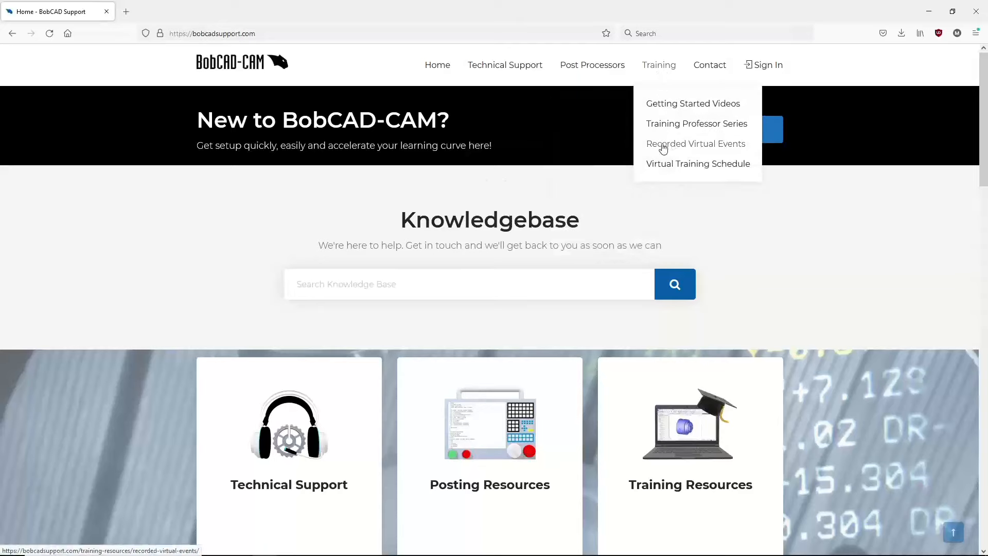
{"action": "left_click", "coordinate": [700, 151]}
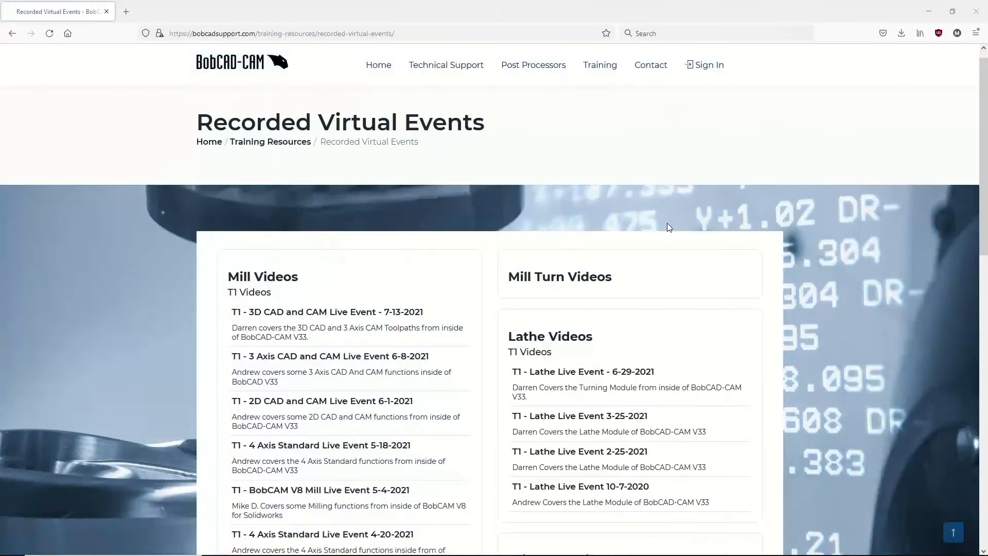
{"action": "scroll", "coordinate": [617, 224], "scroll_direction": "down", "scroll_amount": 6}
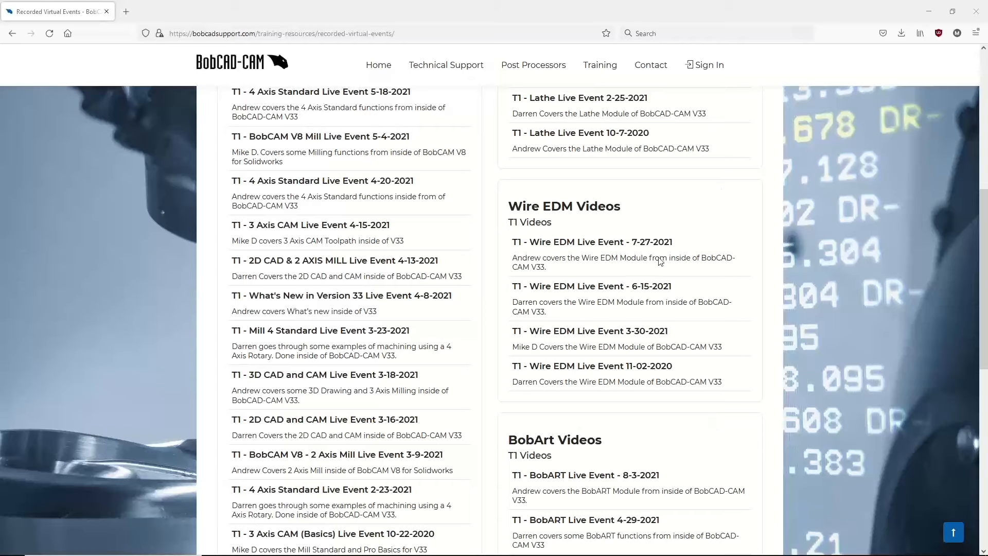
{"action": "scroll", "coordinate": [652, 281], "scroll_direction": "up", "scroll_amount": 7}
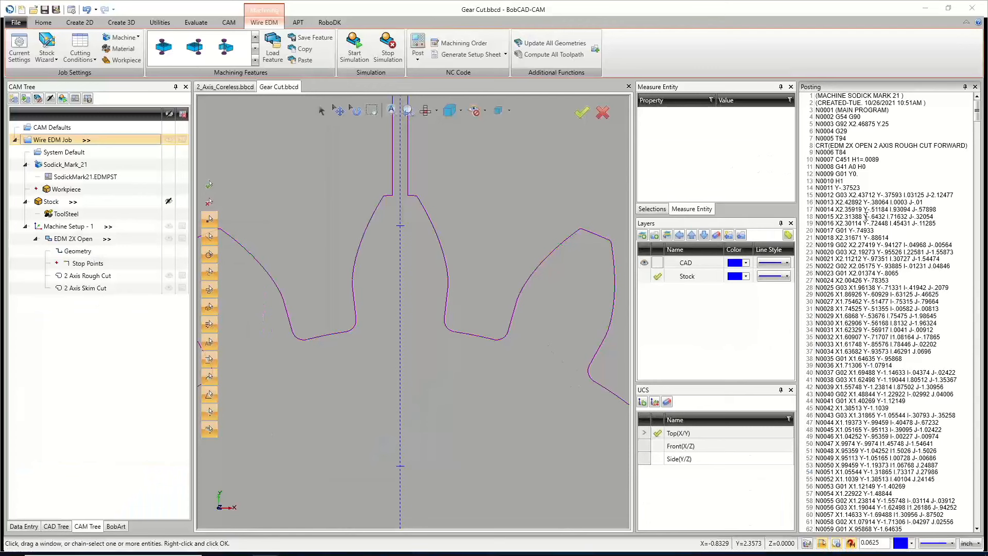
Step: Review the posted code in BobCAD-CAM from the rough cut's compensation line to the start of skim cut 1, and collapse the code display
{"action": "left_click_drag", "start_coordinate": [848, 167], "coordinate": [835, 167]}
{"action": "scroll", "coordinate": [860, 206], "scroll_direction": "down", "scroll_amount": 20}
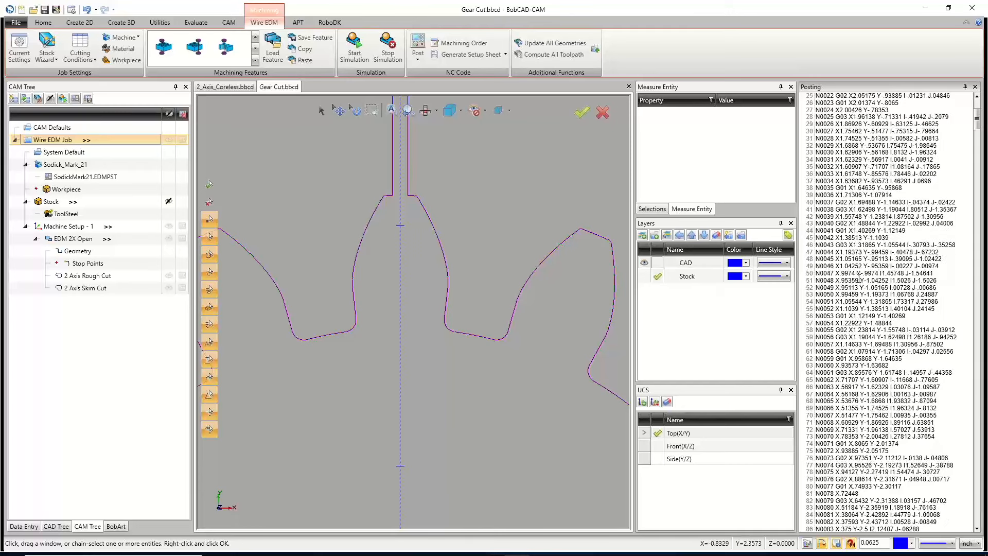
{"action": "scroll", "coordinate": [863, 280], "scroll_direction": "down", "scroll_amount": 20}
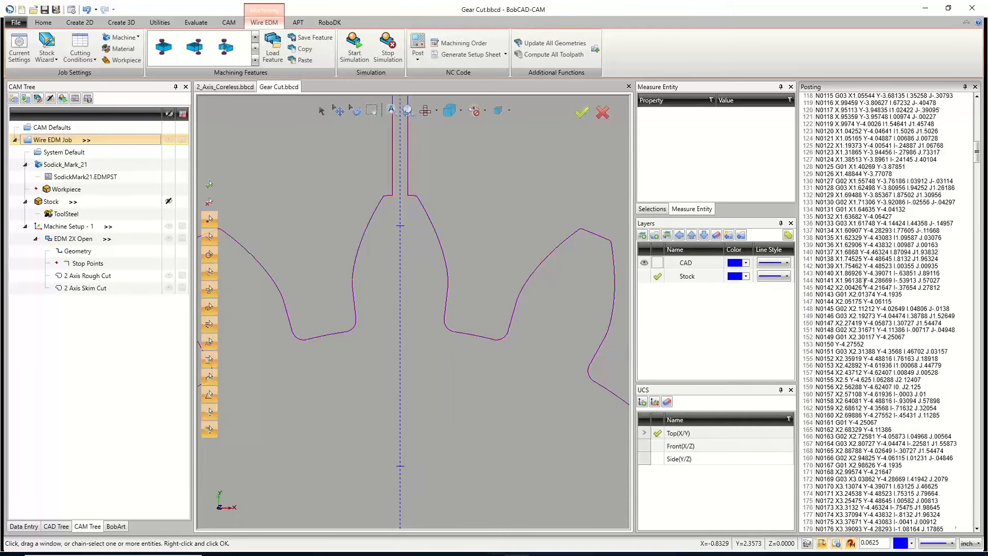
{"action": "scroll", "coordinate": [867, 282], "scroll_direction": "down", "scroll_amount": 18}
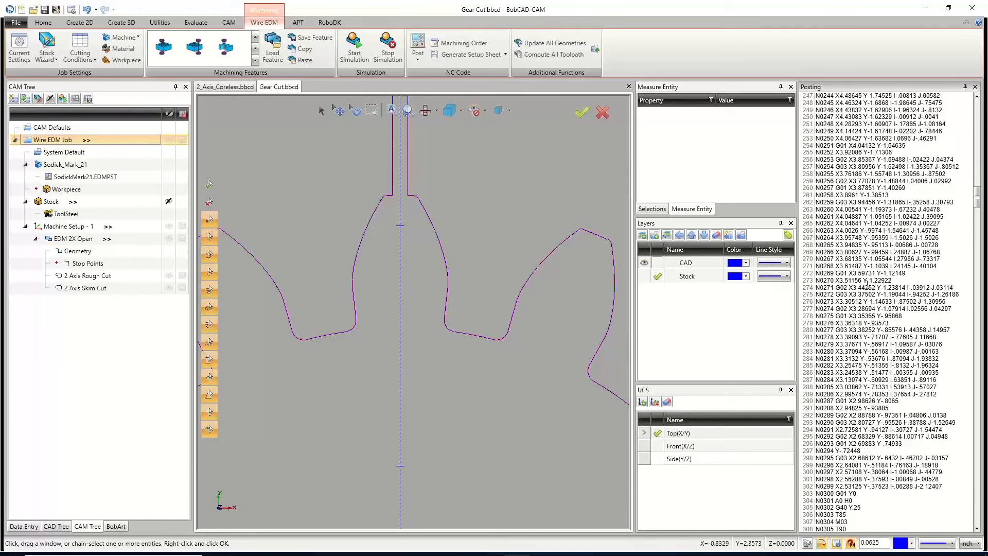
{"action": "scroll", "coordinate": [851, 355], "scroll_direction": "down", "scroll_amount": 5}
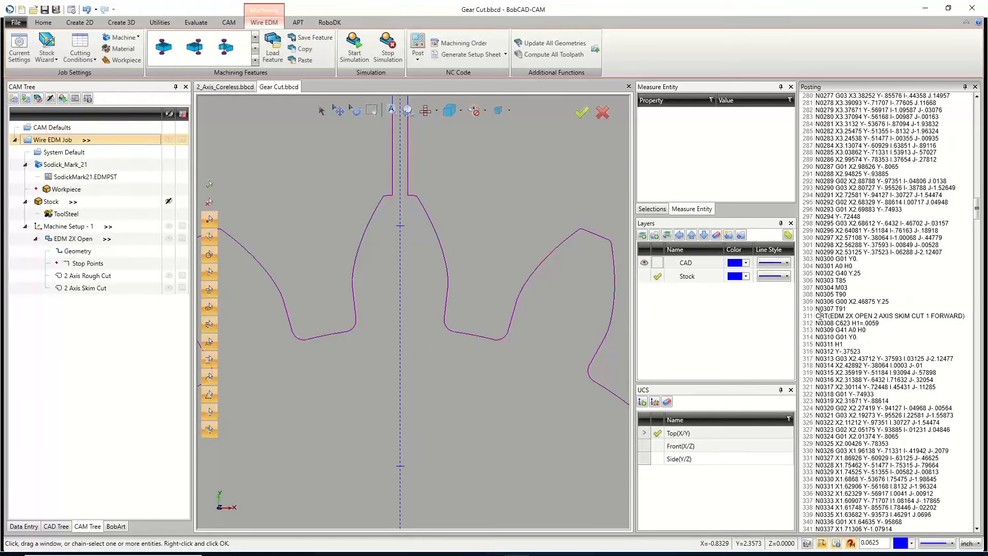
{"action": "left_click_drag", "start_coordinate": [819, 316], "coordinate": [960, 315]}
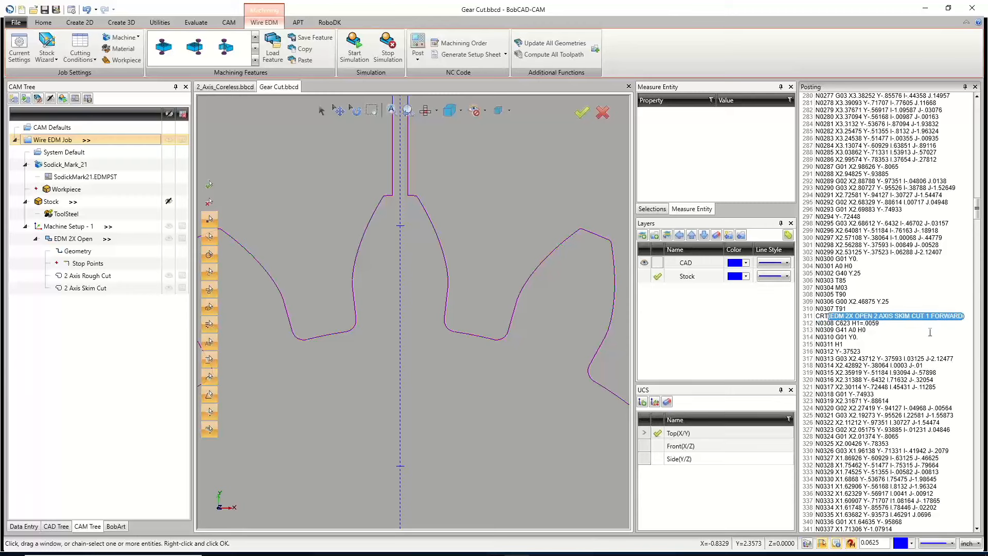
{"action": "left_click", "coordinate": [929, 331]}
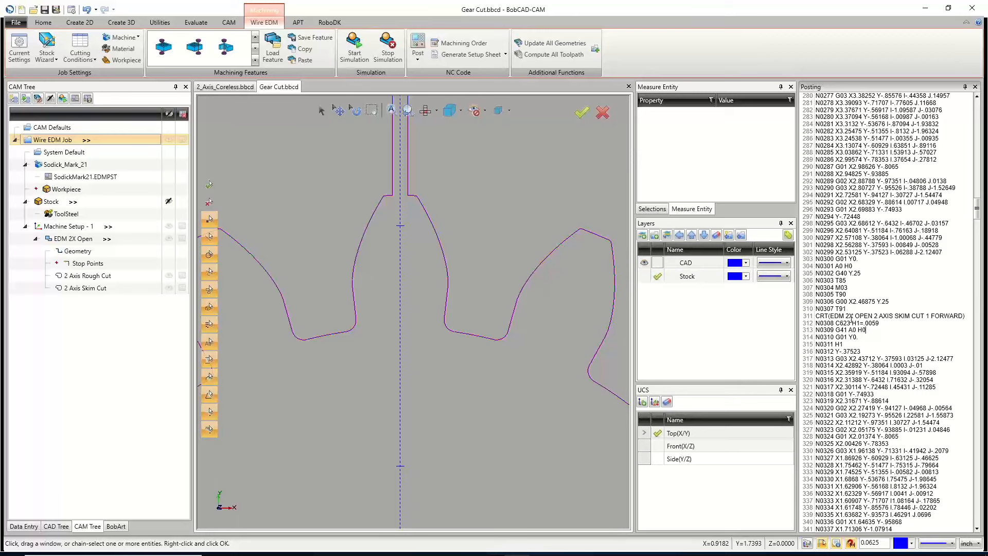
{"action": "scroll", "coordinate": [848, 315], "scroll_direction": "down", "scroll_amount": 6}
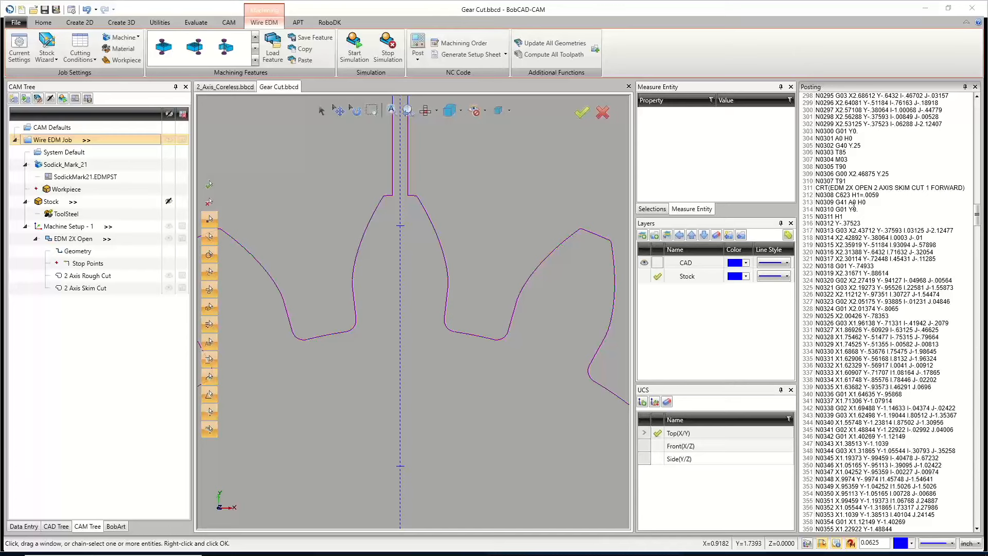
{"action": "left_click", "coordinate": [965, 88]}
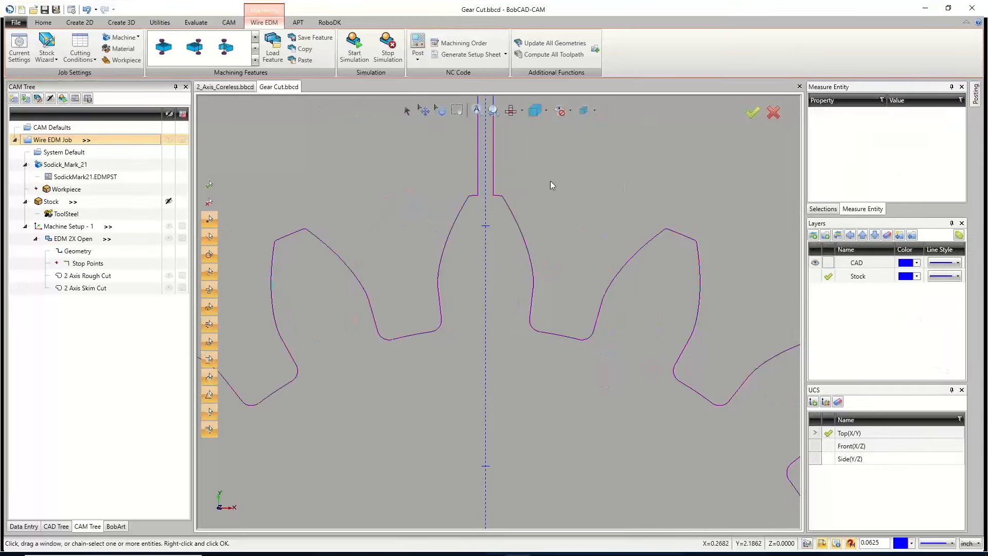
{"action": "middle_click", "coordinate": [467, 242]}
{"action": "middle_click", "coordinate": [468, 243]}
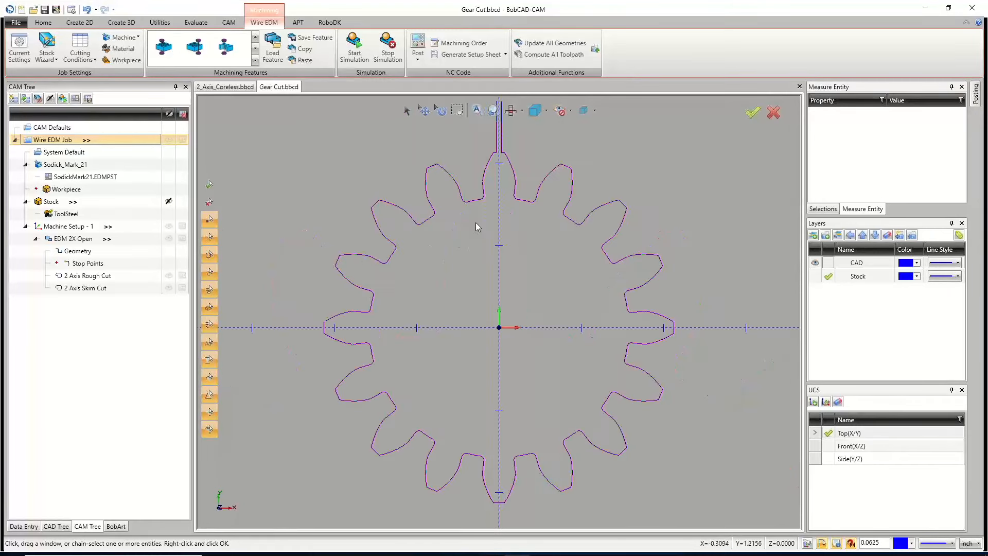
Step: Switch to the BobCAD-CAM online help in Internet Explorer and return to the CAM Quick Guide page
{"action": "mouse_move", "coordinate": [453, 554]}
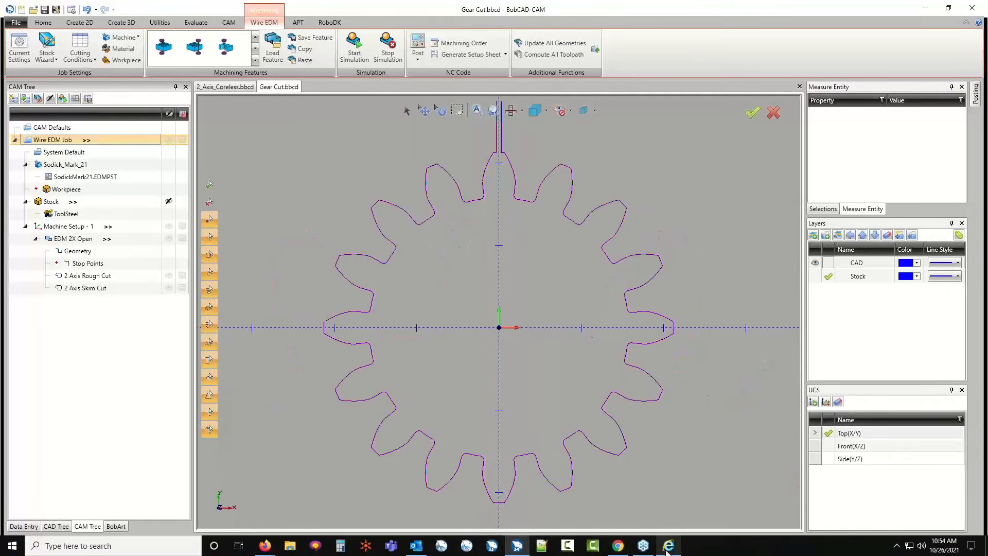
{"action": "left_click", "coordinate": [670, 548]}
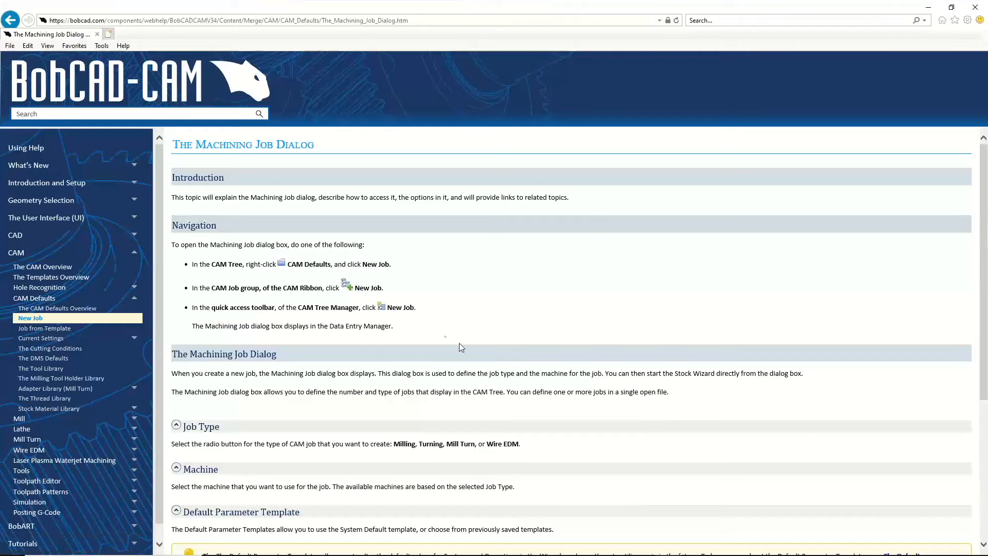
{"action": "left_click", "coordinate": [10, 20]}
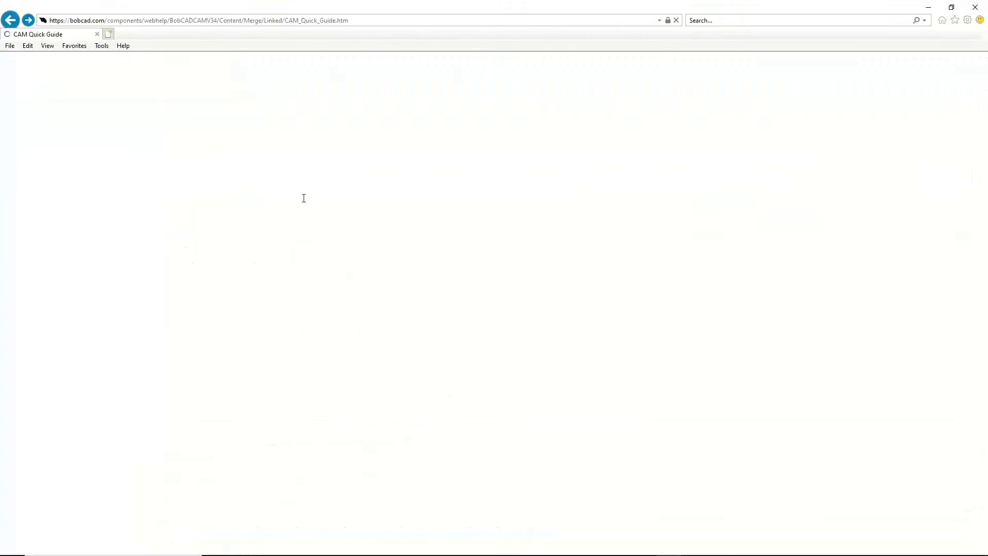
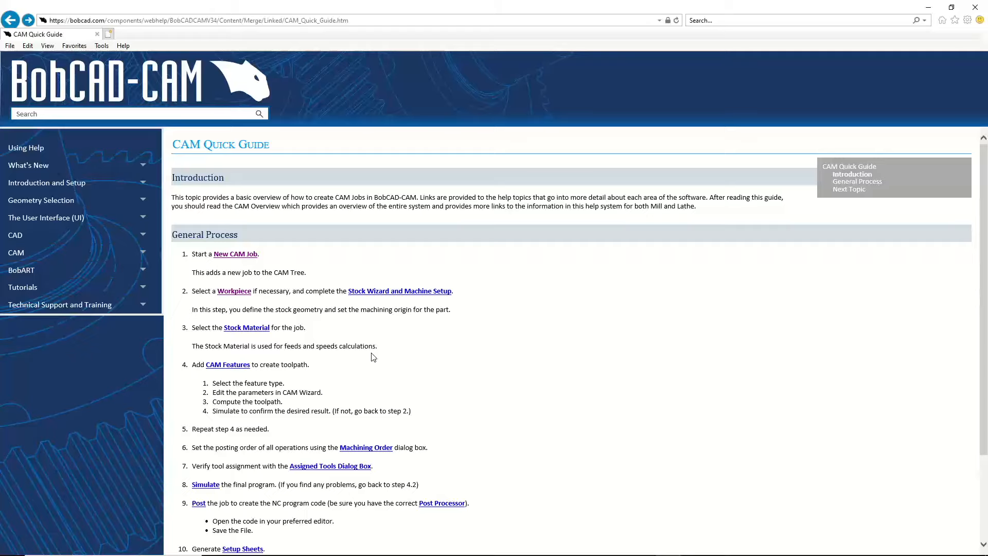
Step: Read through the General Process list in the CAM Quick Guide, from the stock material step to the setup sheets
{"action": "left_click_drag", "start_coordinate": [377, 347], "coordinate": [193, 330]}
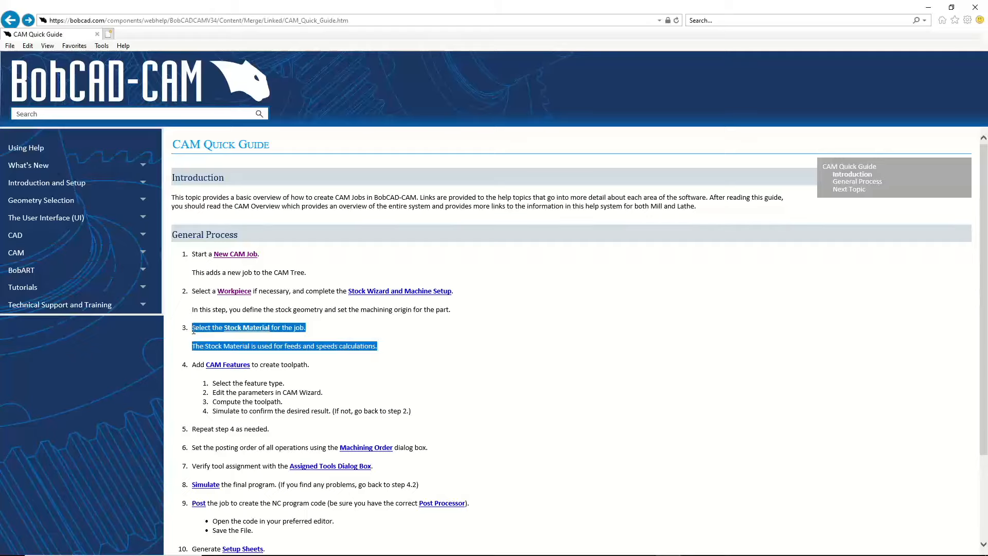
{"action": "left_click", "coordinate": [374, 375]}
{"action": "scroll", "coordinate": [392, 372], "scroll_direction": "down", "scroll_amount": 3}
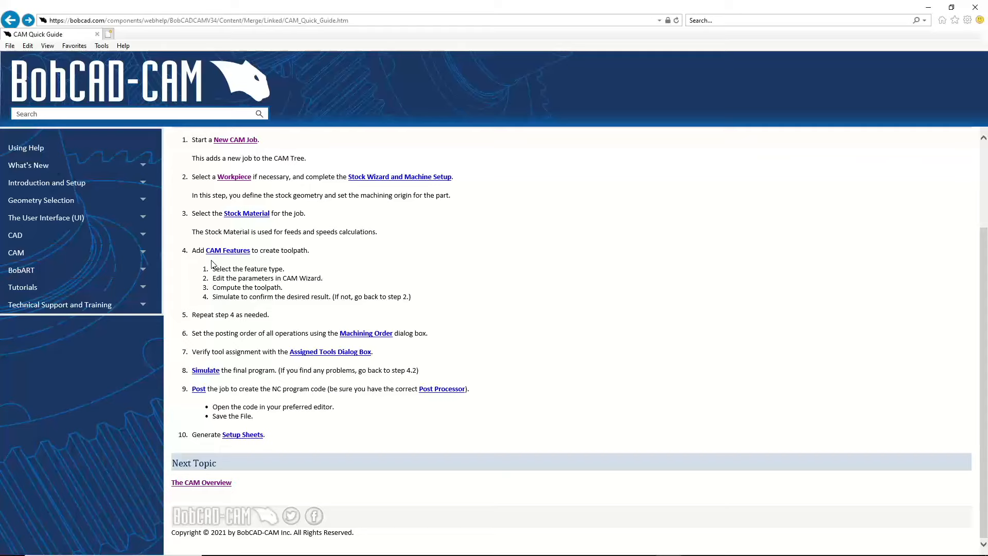
Step: Switch to BobCAD-CAM, inspect the root between two gear teeth up close, and fit the whole gear in view
{"action": "left_click", "coordinate": [928, 8]}
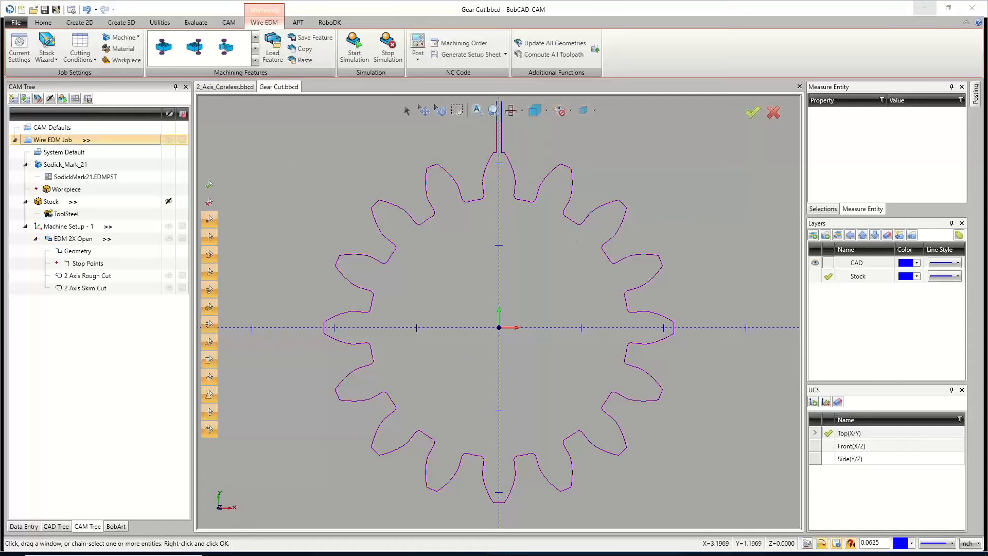
{"action": "scroll", "coordinate": [495, 175], "scroll_direction": "down", "scroll_amount": 2}
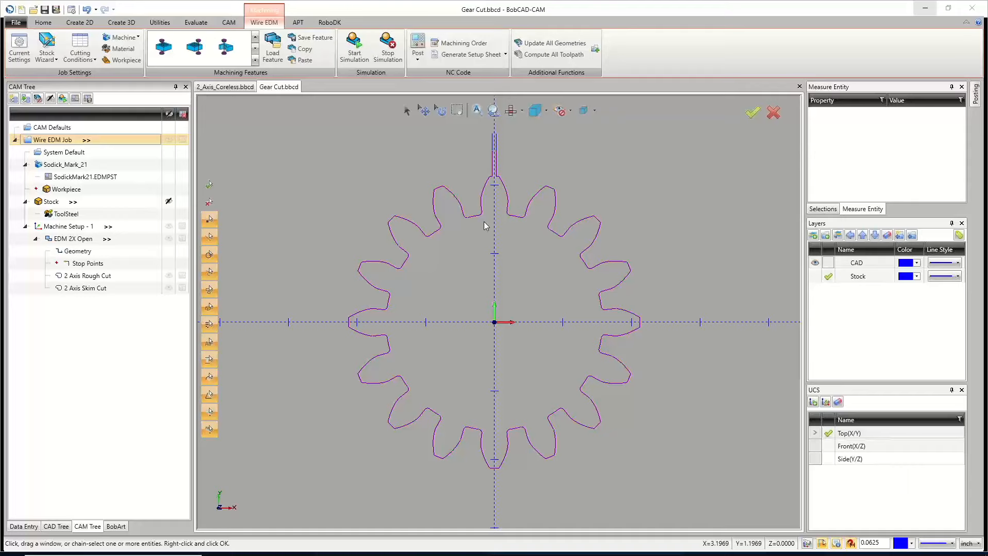
{"action": "scroll", "coordinate": [516, 243], "scroll_direction": "up", "scroll_amount": 5}
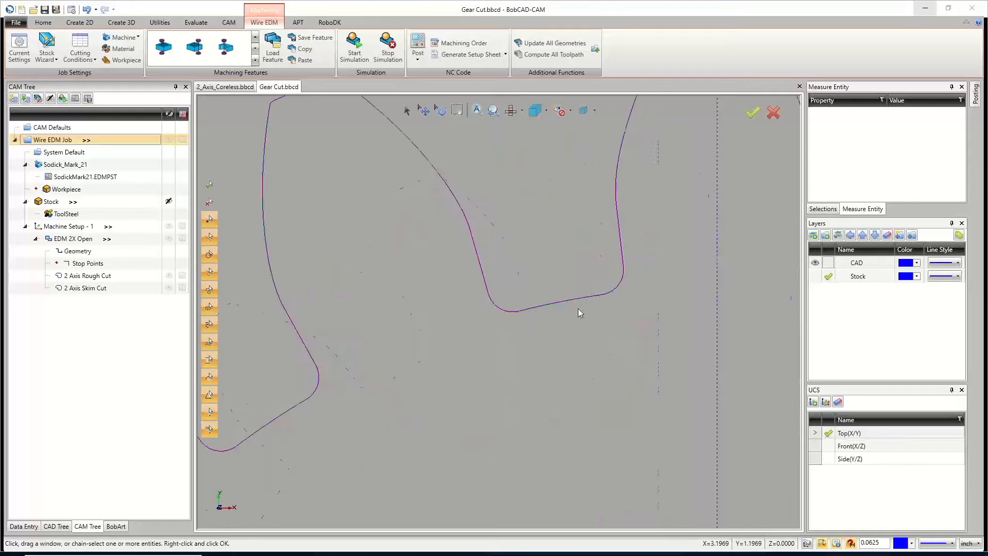
{"action": "scroll", "coordinate": [606, 299], "scroll_direction": "up", "scroll_amount": 5}
{"action": "scroll", "coordinate": [605, 299], "scroll_direction": "down", "scroll_amount": 6}
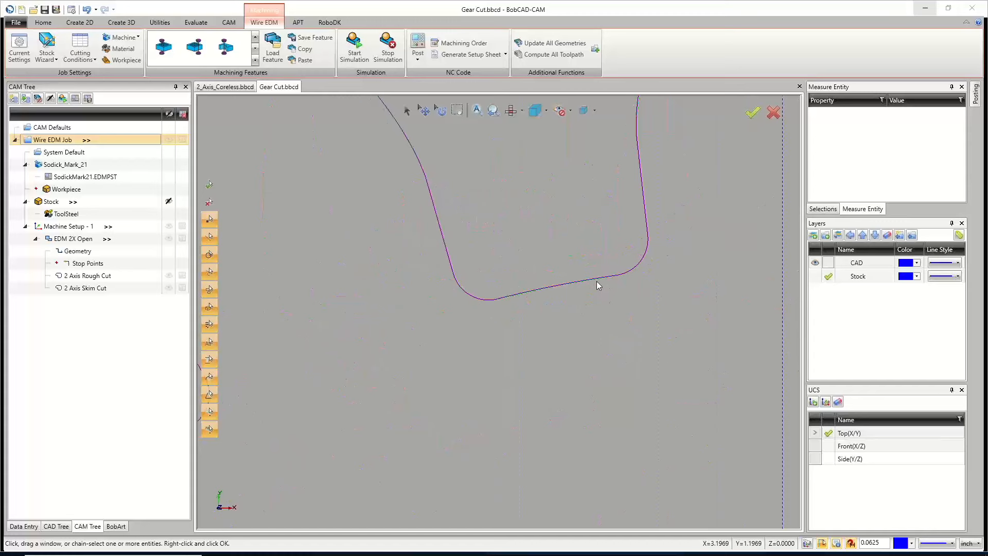
{"action": "scroll", "coordinate": [569, 291], "scroll_direction": "down", "scroll_amount": 8}
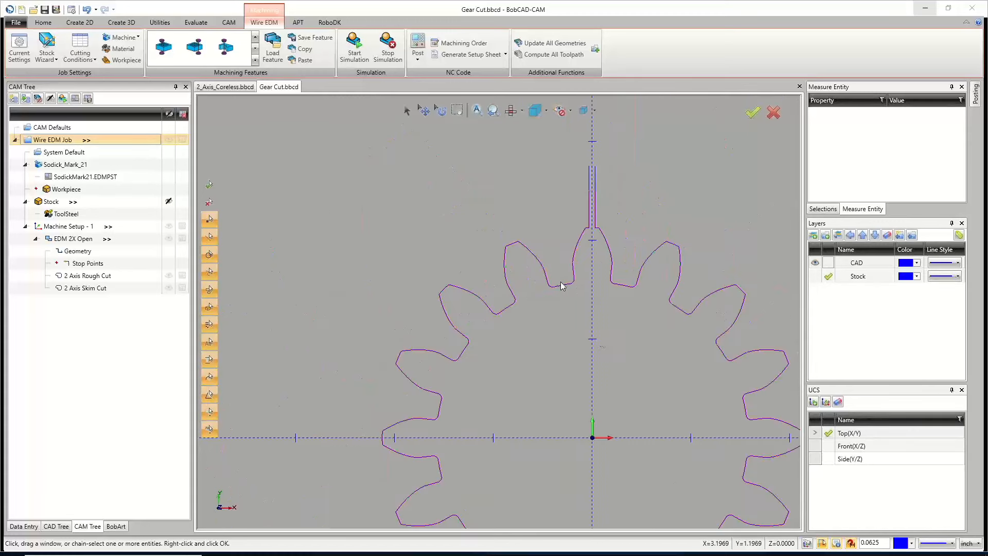
{"action": "key", "text": "ctrl+f"}
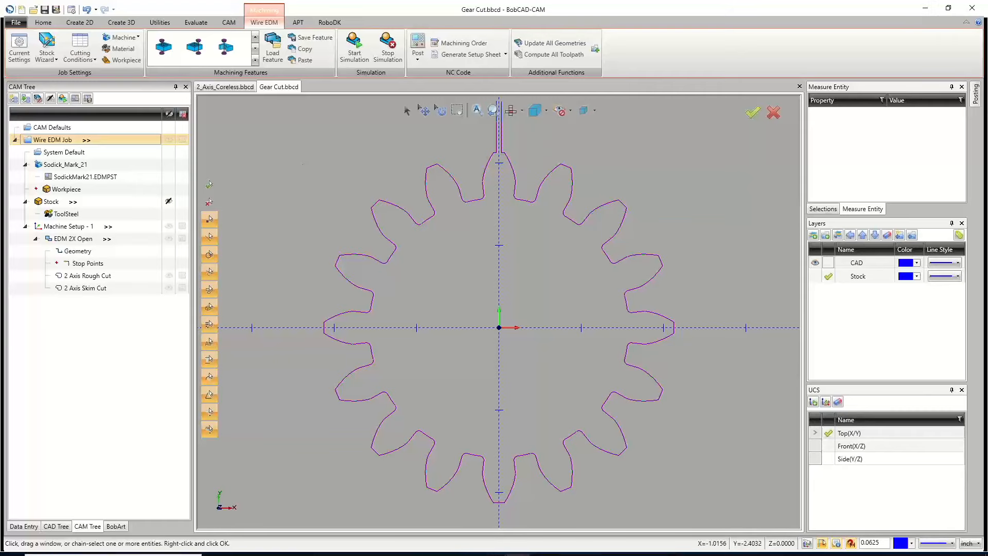
Step: Review the EDM 2X Open feature's posting order options and the job's Machining Order, closing both without changes
{"action": "left_click", "coordinate": [668, 546]}
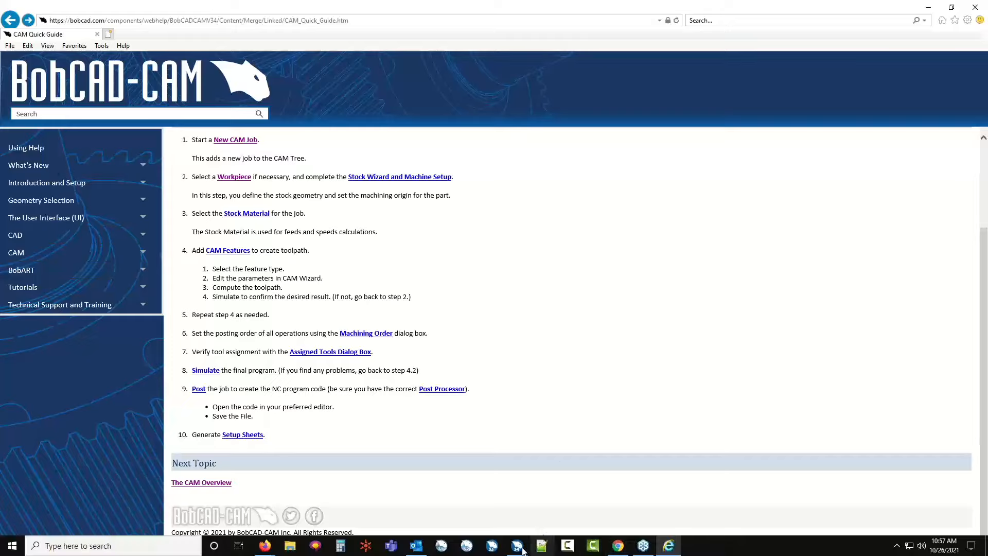
{"action": "left_click", "coordinate": [517, 546]}
{"action": "right_click", "coordinate": [82, 241]}
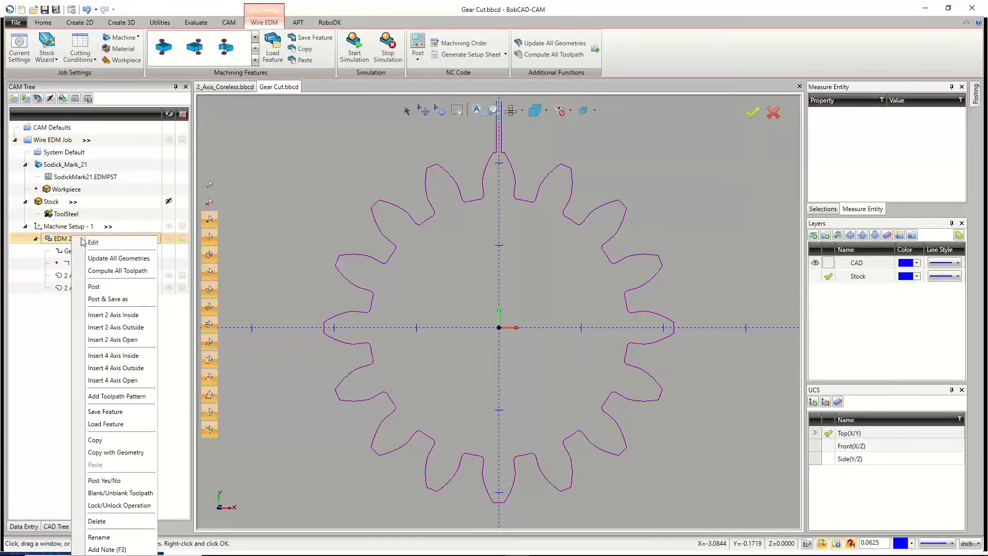
{"action": "left_click", "coordinate": [92, 242]}
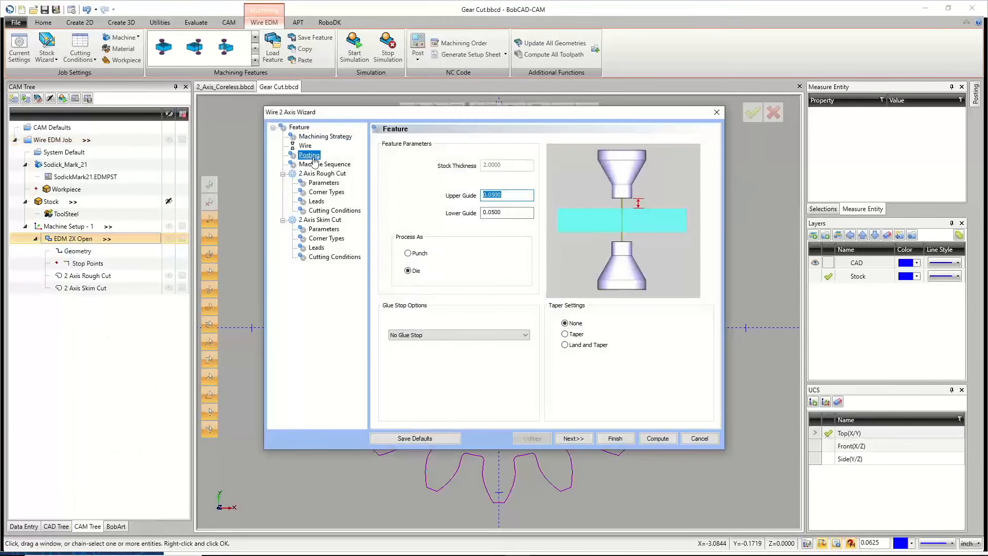
{"action": "left_click", "coordinate": [310, 156]}
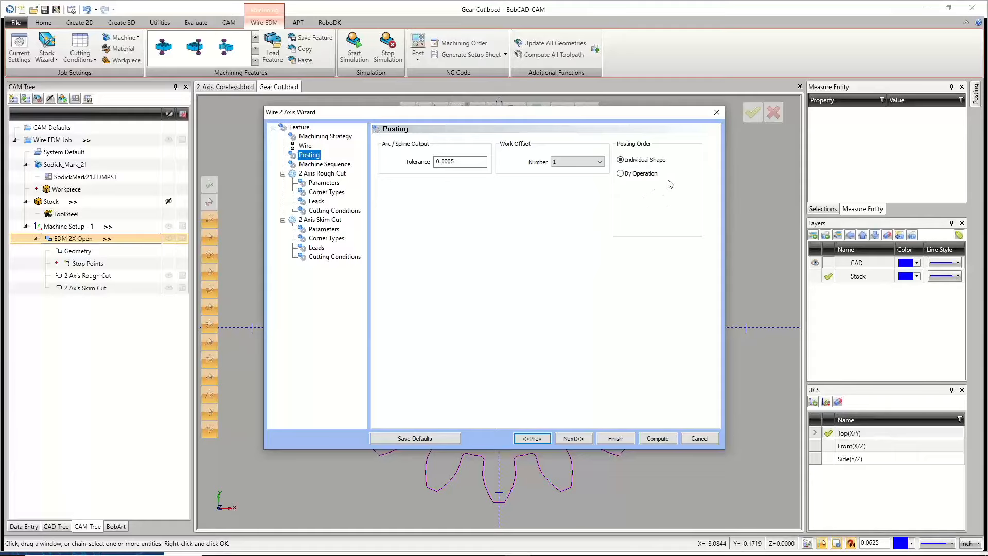
{"action": "left_click", "coordinate": [699, 437]}
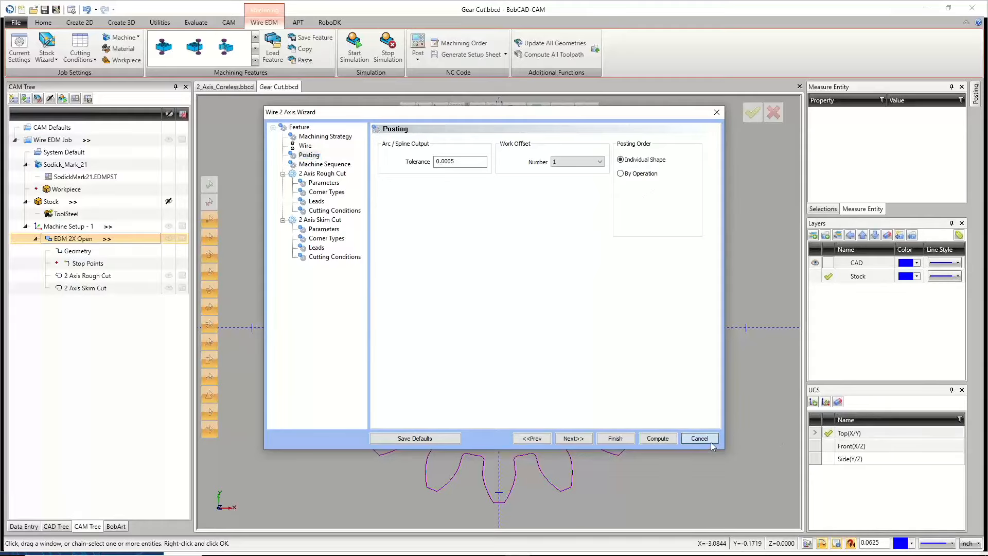
{"action": "left_click", "coordinate": [475, 48]}
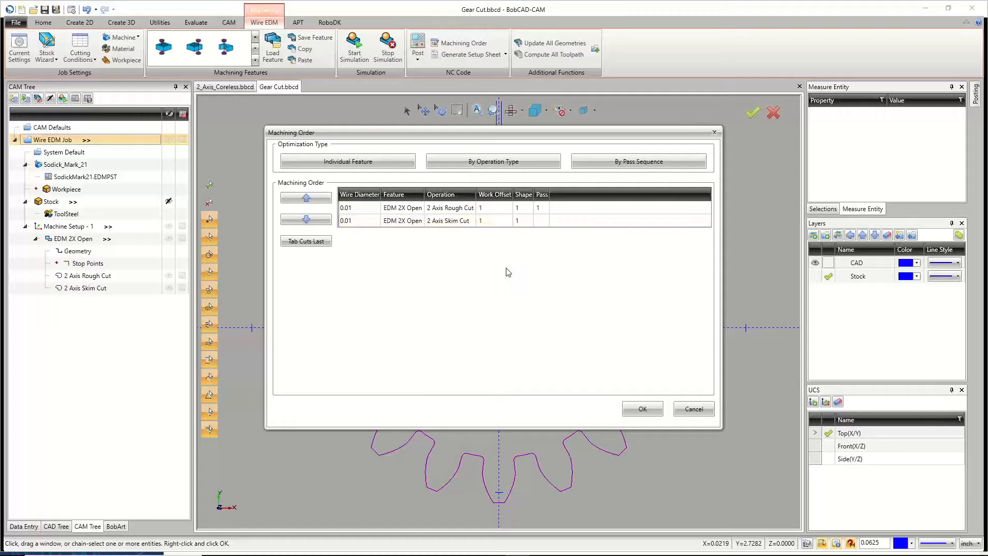
{"action": "left_click", "coordinate": [693, 410]}
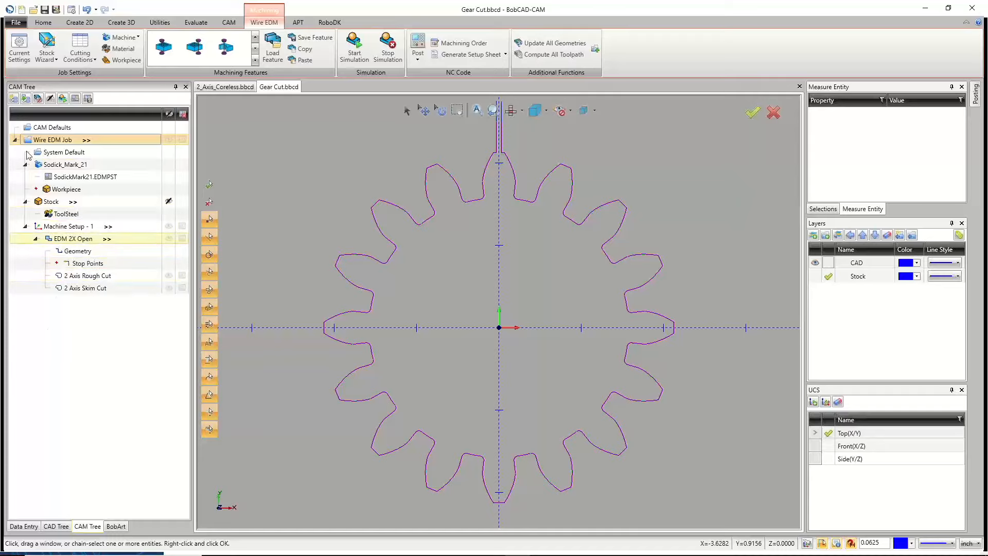
Step: Check the remaining steps of the CAM Quick Guide in Internet Explorer and return to the gear drawing in BobCAD-CAM
{"action": "mouse_move", "coordinate": [581, 553]}
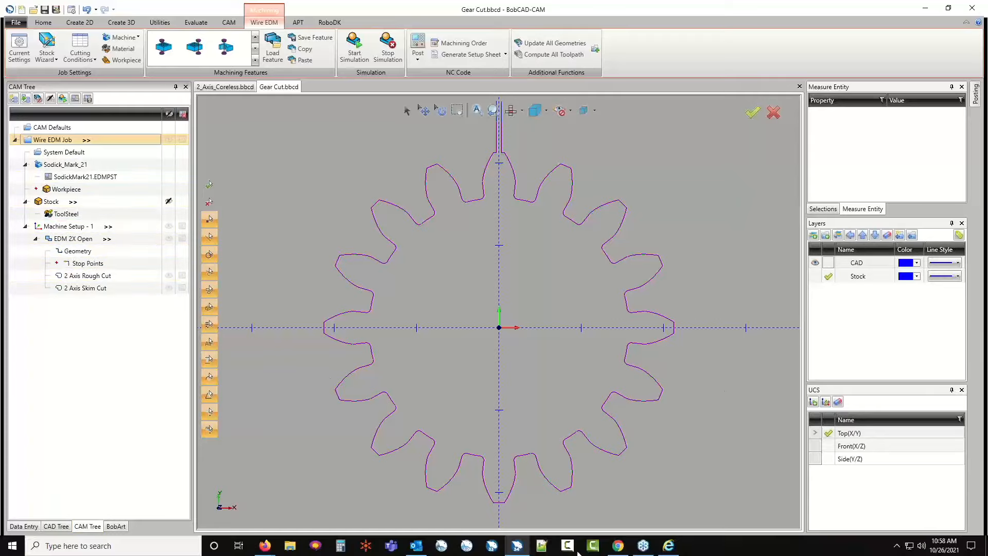
{"action": "left_click", "coordinate": [668, 546]}
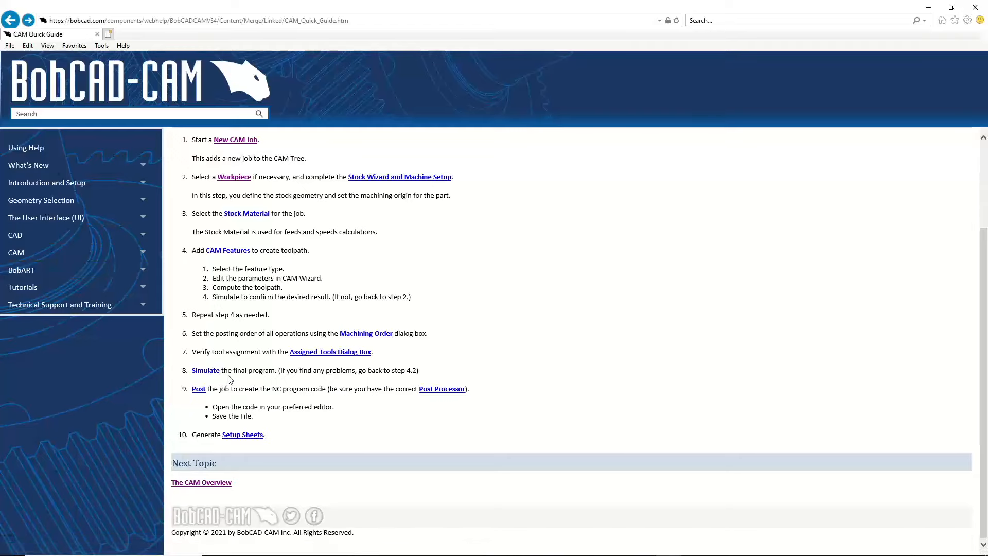
{"action": "left_click", "coordinate": [930, 9]}
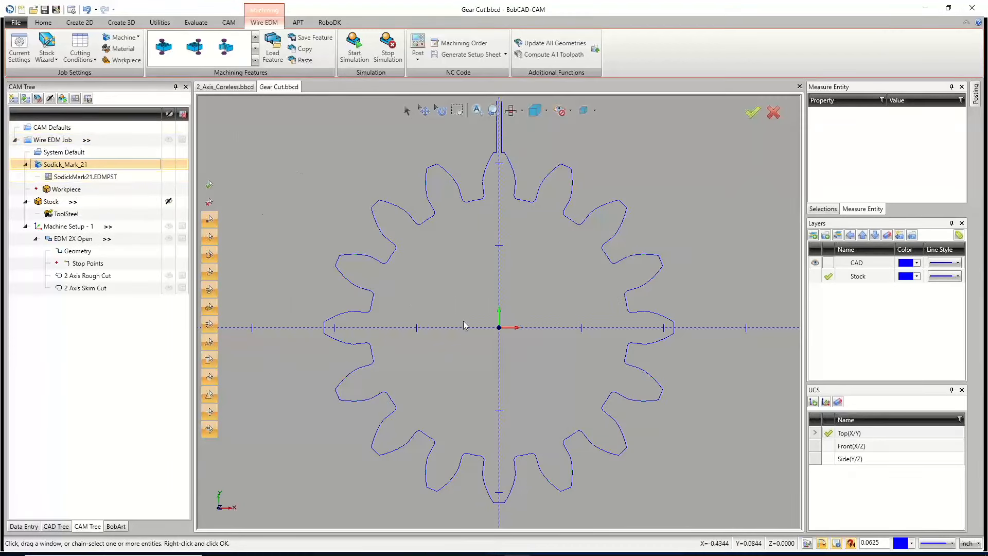
{"action": "mouse_move", "coordinate": [569, 553]}
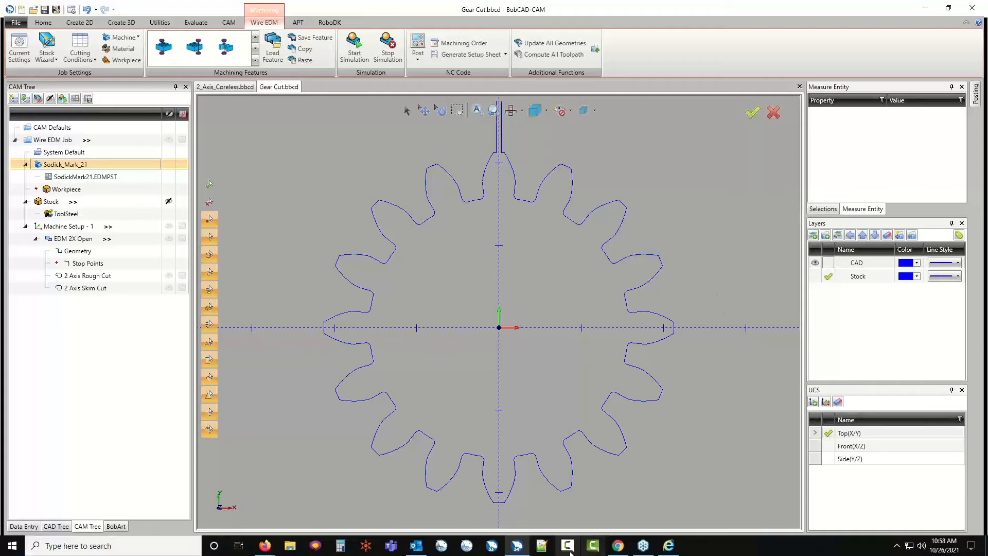
{"action": "left_click", "coordinate": [667, 550]}
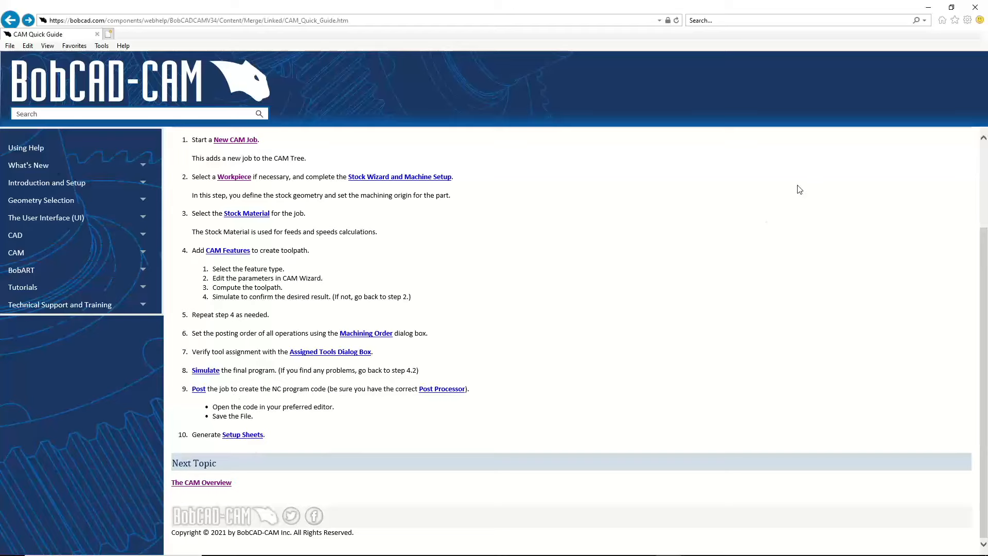
{"action": "left_click", "coordinate": [928, 8]}
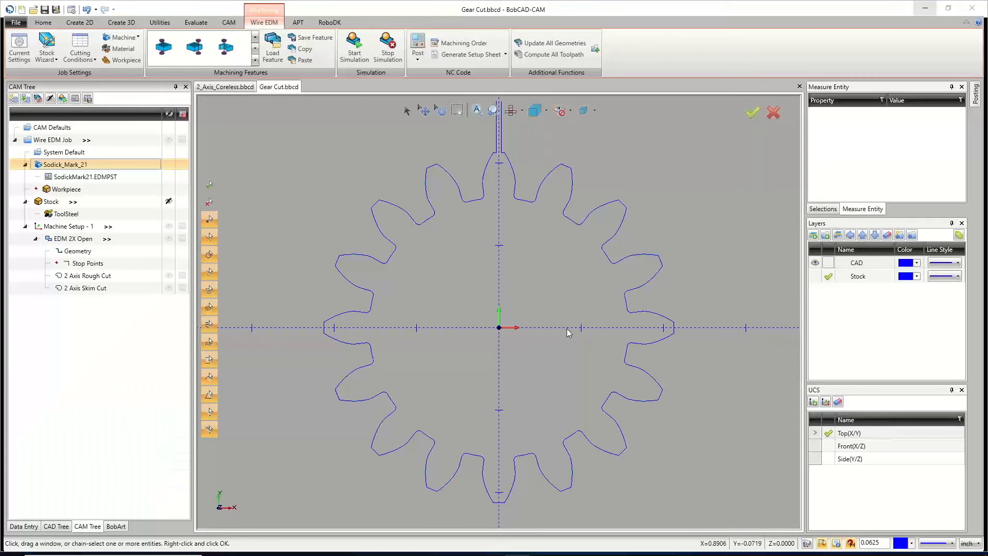
{"action": "scroll", "coordinate": [536, 252], "scroll_direction": "down", "scroll_amount": 3}
{"action": "scroll", "coordinate": [477, 254], "scroll_direction": "up", "scroll_amount": 2}
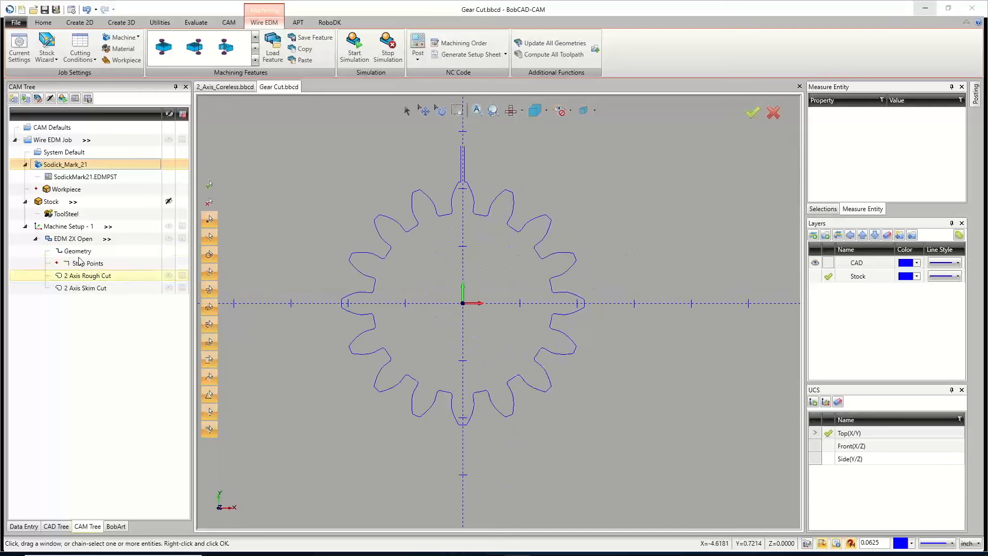
Step: Save the part as Gear Cut.bbcd in the Wire EDM folder, replacing the existing file
{"action": "left_click", "coordinate": [73, 238]}
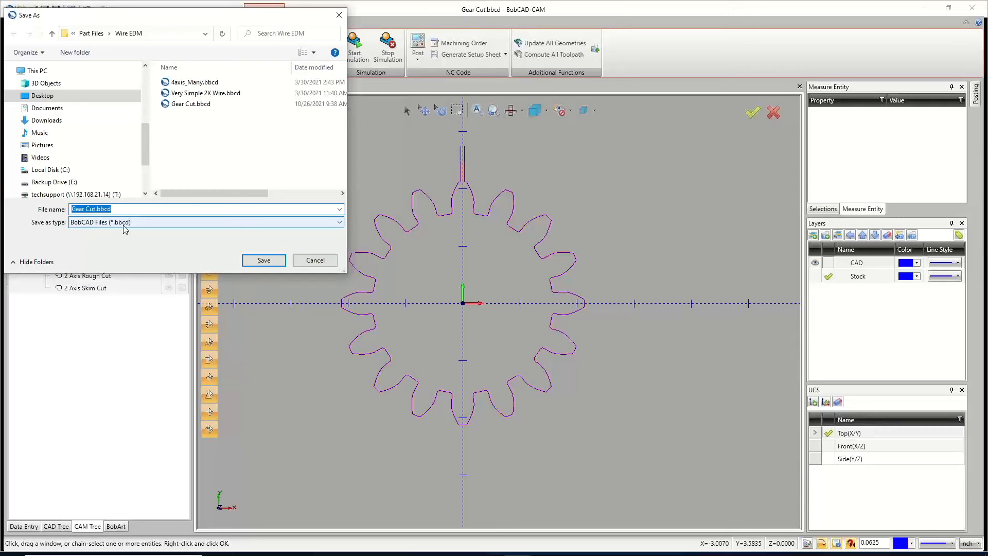
{"action": "left_click_drag", "start_coordinate": [125, 21], "coordinate": [374, 103]}
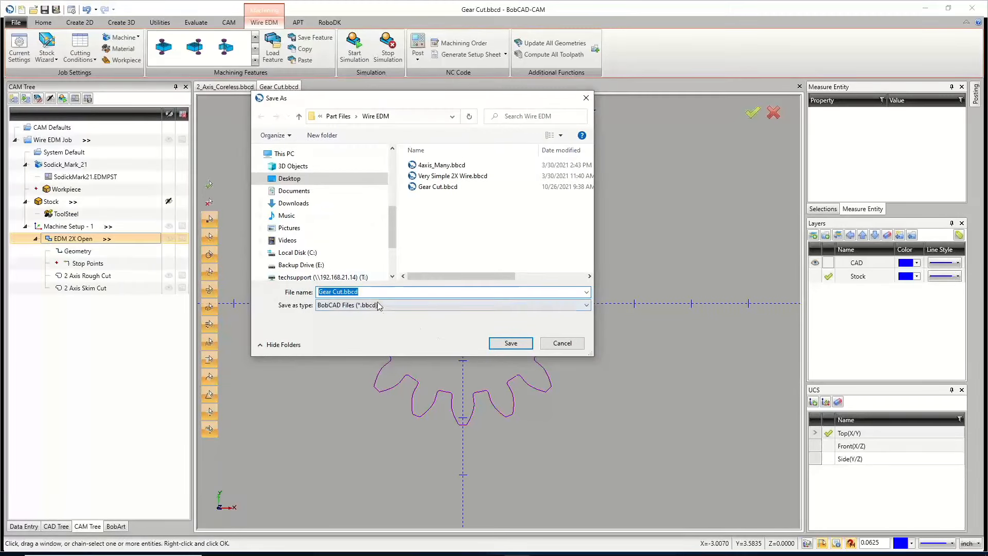
{"action": "left_click", "coordinate": [500, 343]}
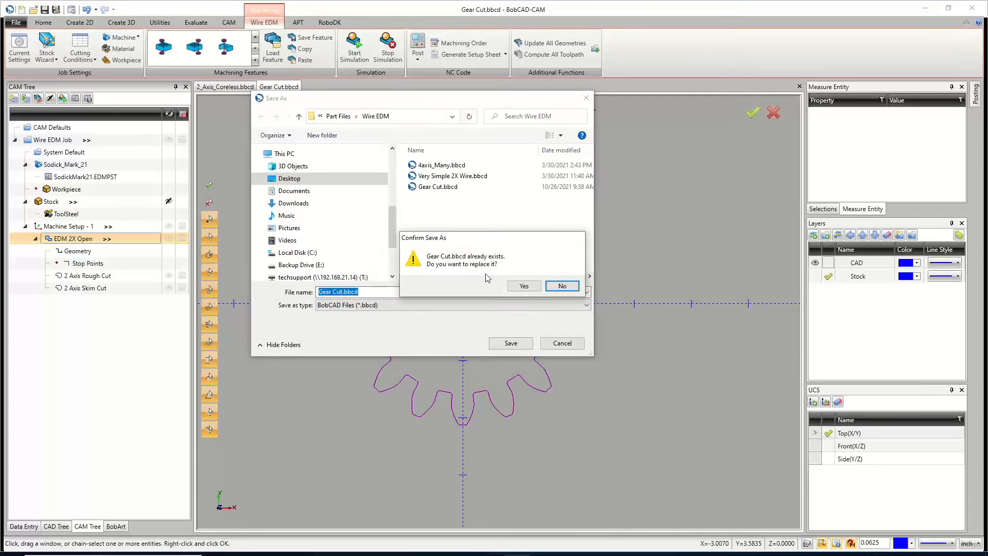
{"action": "left_click", "coordinate": [524, 282]}
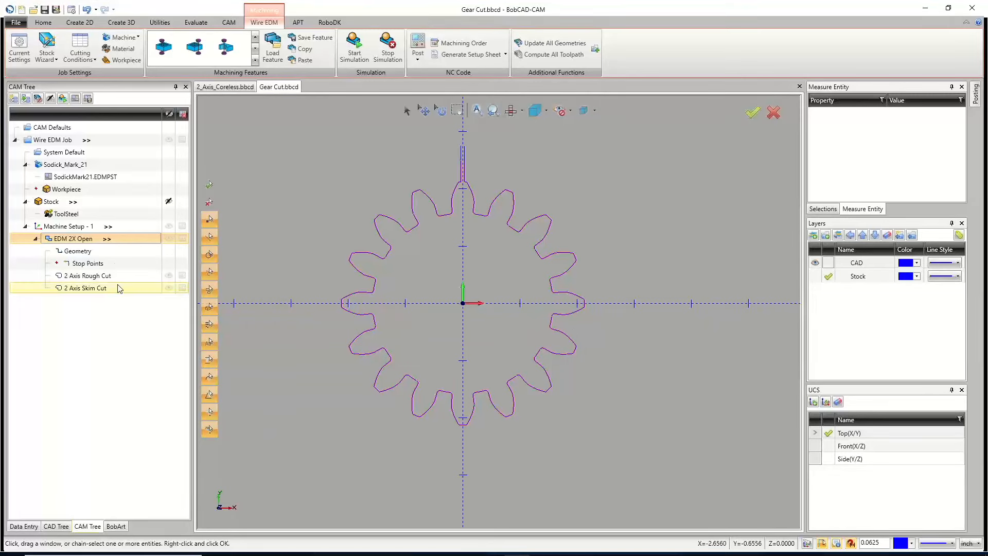
Step: Start the machine simulation of the Wire EDM job
{"action": "right_click", "coordinate": [353, 199]}
{"action": "left_click", "coordinate": [371, 217]}
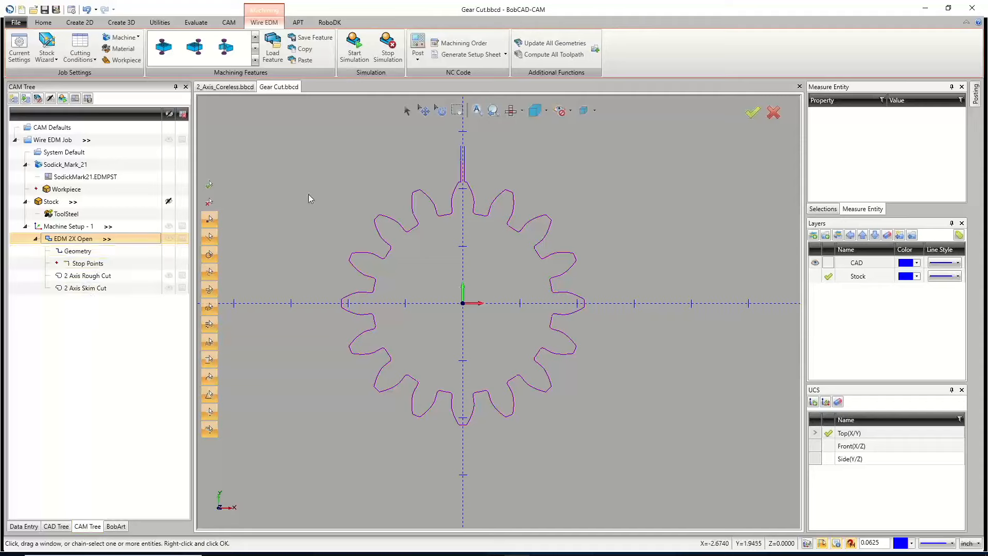
{"action": "left_click", "coordinate": [353, 49]}
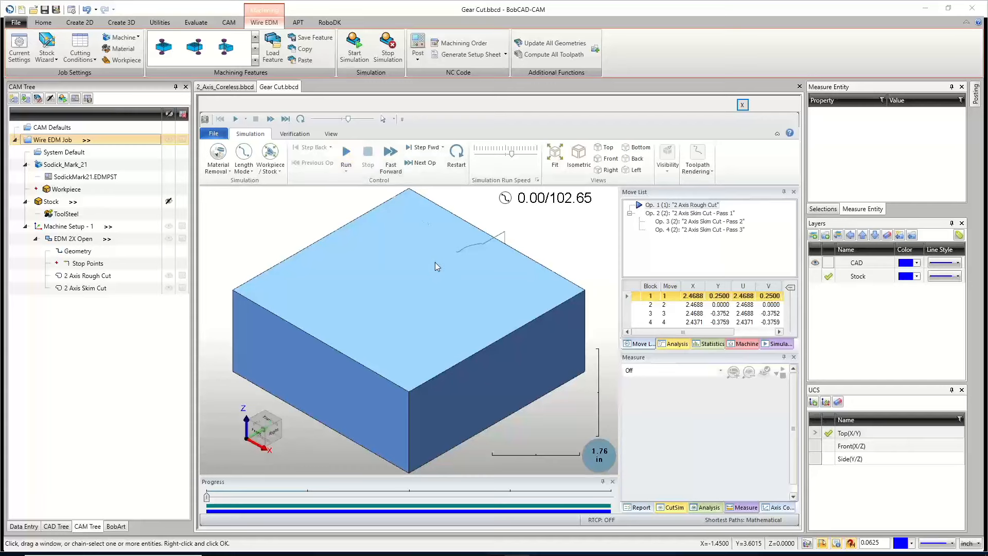
{"action": "scroll", "coordinate": [435, 263], "scroll_direction": "down", "scroll_amount": 2}
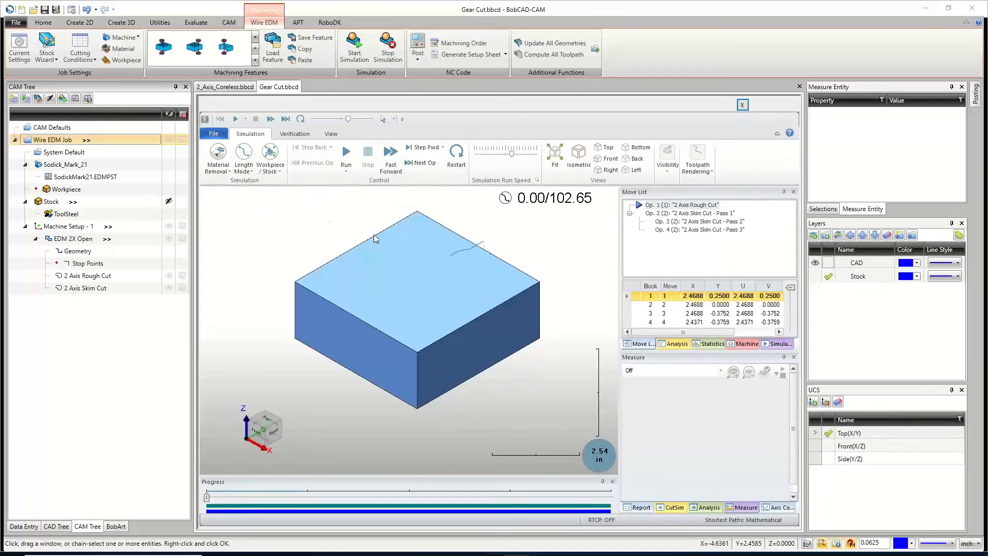
Step: Check the Material Removal options, switch the simulation to NC Mode, and set it back to Length Mode
{"action": "left_click", "coordinate": [225, 172]}
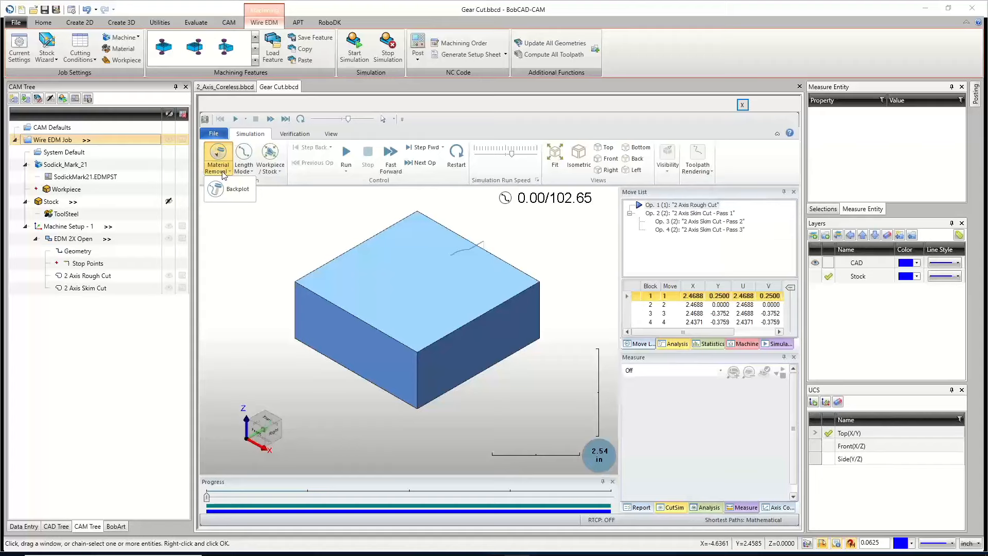
{"action": "left_click", "coordinate": [262, 232]}
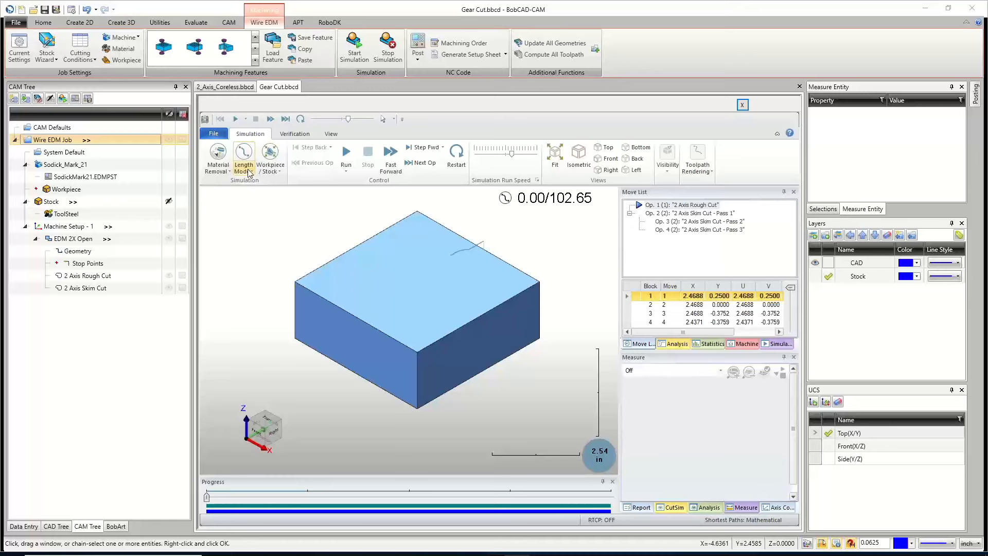
{"action": "left_click", "coordinate": [249, 173]}
{"action": "left_click", "coordinate": [271, 191]}
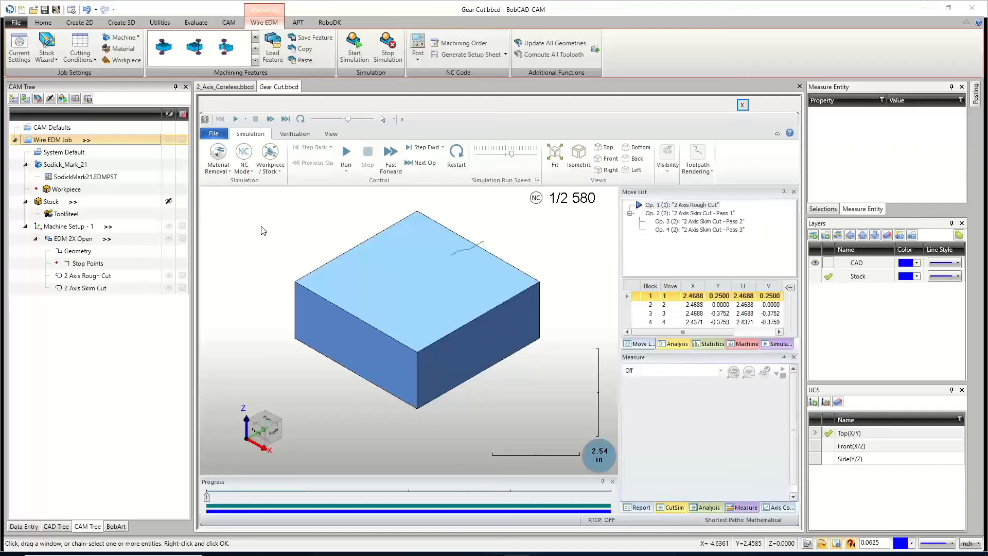
{"action": "left_click", "coordinate": [244, 172]}
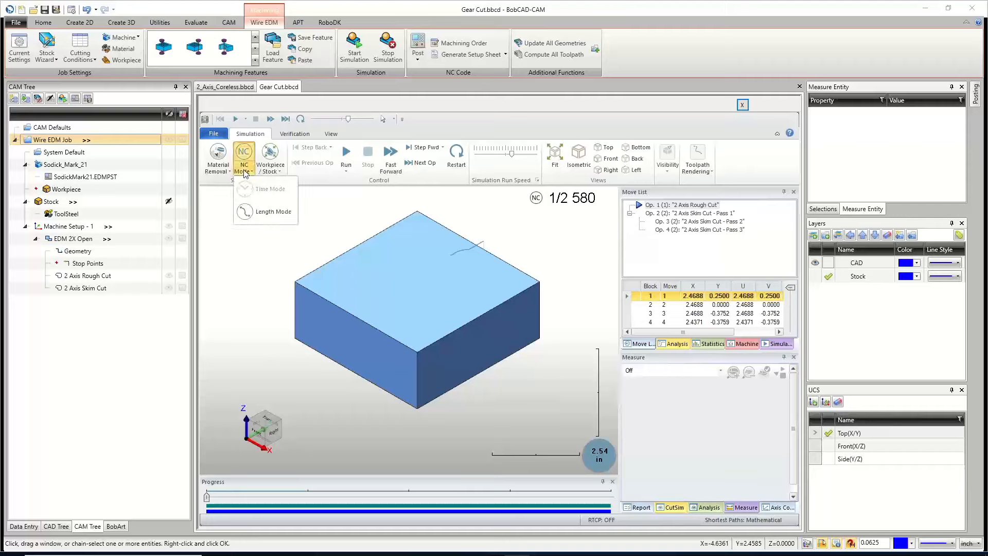
{"action": "left_click", "coordinate": [266, 218]}
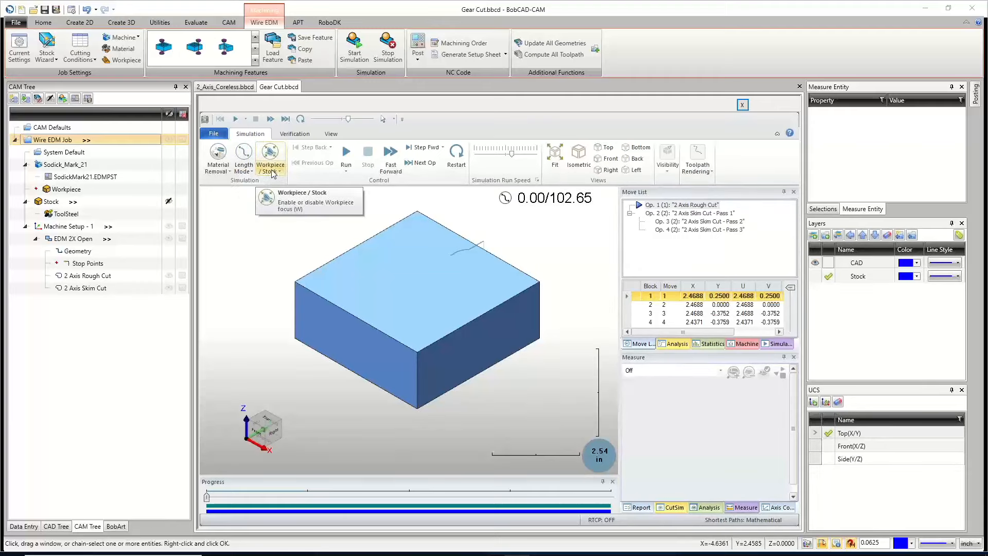
{"action": "scroll", "coordinate": [429, 304], "scroll_direction": "up", "scroll_amount": 3}
{"action": "scroll", "coordinate": [431, 294], "scroll_direction": "down", "scroll_amount": 6}
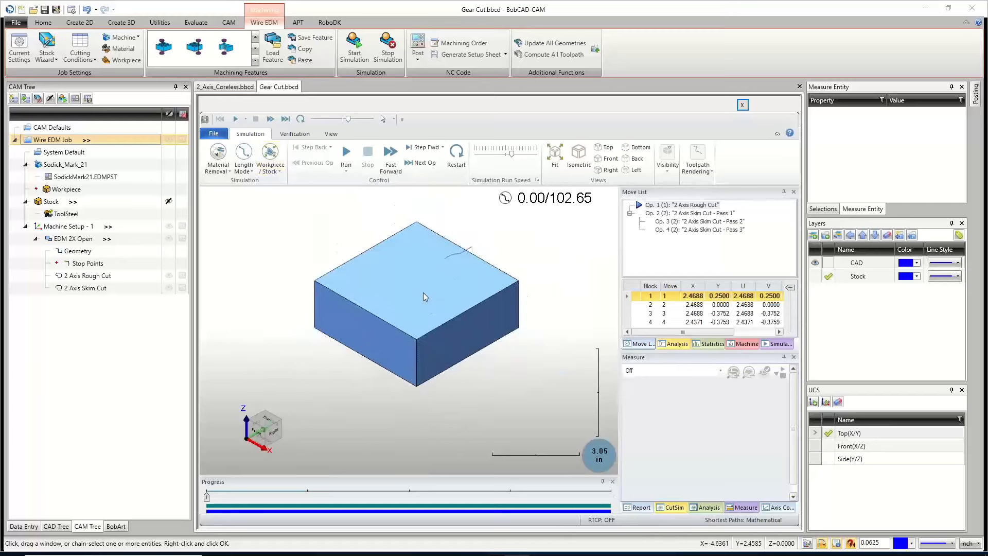
Step: Inspect the wire's starting position at the edge of the stock up close and lower the simulation run speed
{"action": "scroll", "coordinate": [431, 216], "scroll_direction": "up", "scroll_amount": 2}
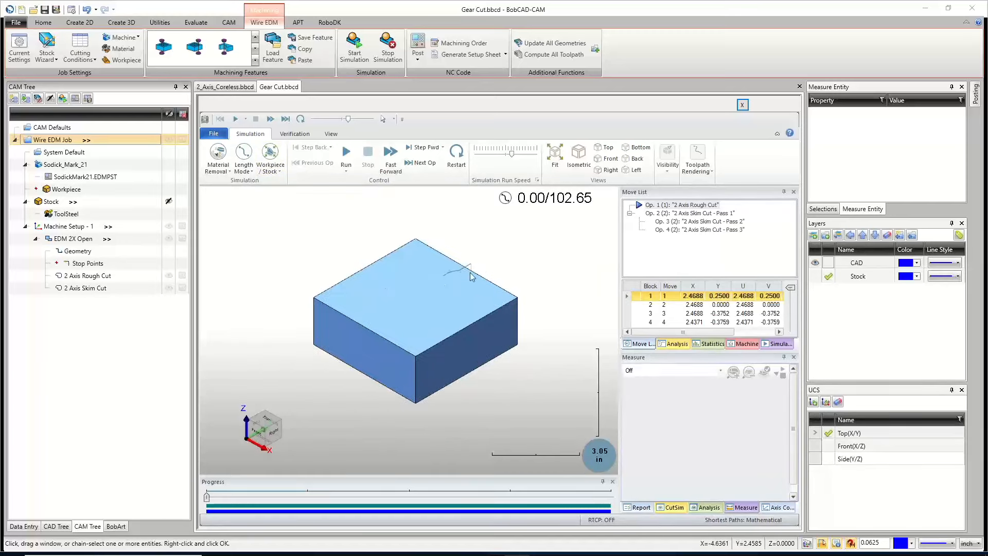
{"action": "scroll", "coordinate": [470, 274], "scroll_direction": "up", "scroll_amount": 3}
{"action": "scroll", "coordinate": [470, 274], "scroll_direction": "down", "scroll_amount": 1}
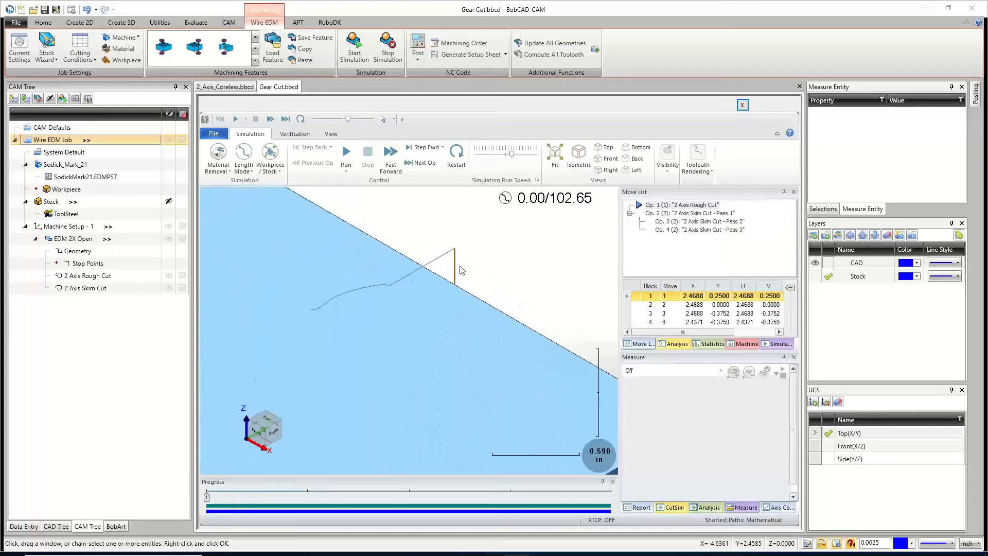
{"action": "scroll", "coordinate": [470, 274], "scroll_direction": "down", "scroll_amount": 1}
{"action": "scroll", "coordinate": [471, 274], "scroll_direction": "down", "scroll_amount": 3}
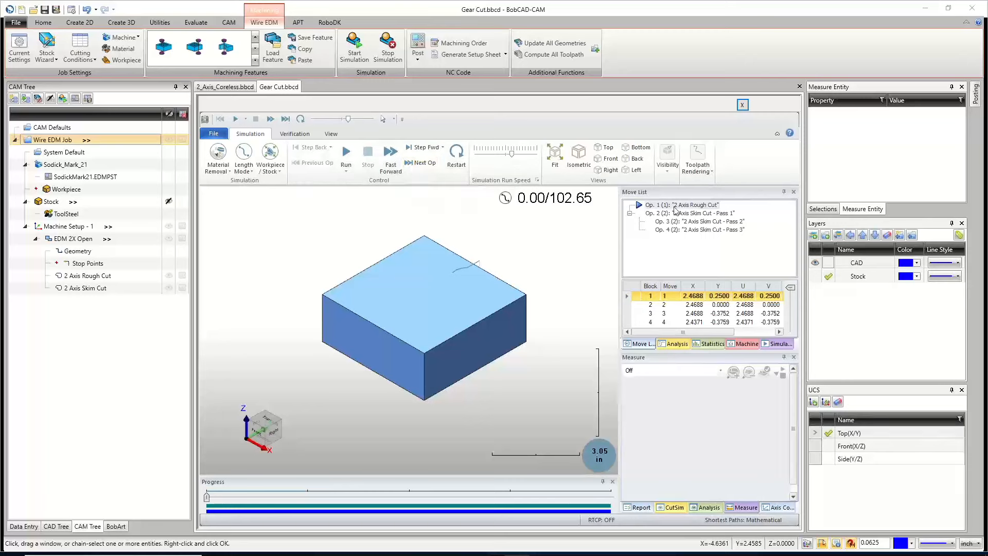
{"action": "left_click_drag", "start_coordinate": [512, 154], "coordinate": [495, 156]}
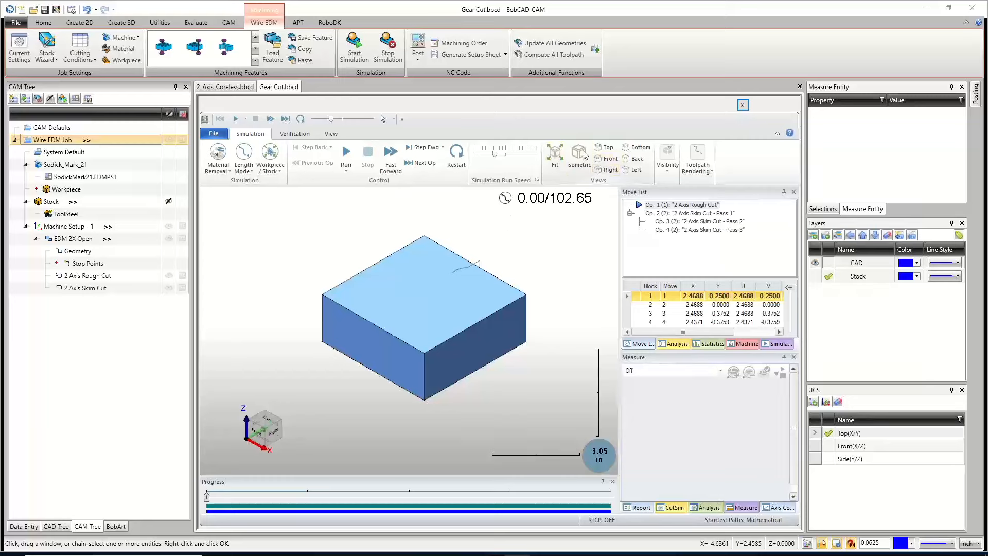
Step: Fit the stock in the simulation view, look at it from the top and other sides, and return to the isometric view
{"action": "left_click", "coordinate": [552, 153]}
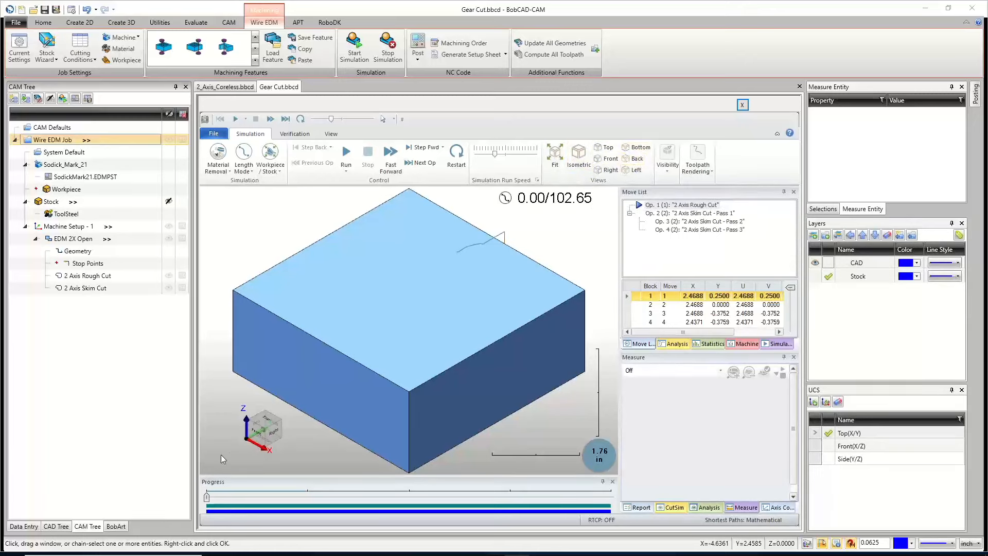
{"action": "left_click", "coordinate": [282, 419]}
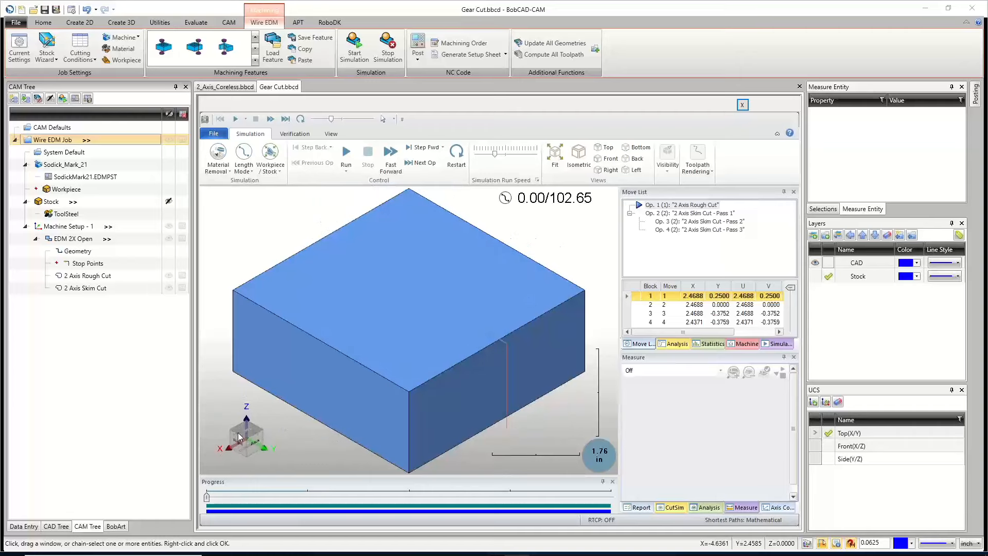
{"action": "left_click", "coordinate": [238, 436]}
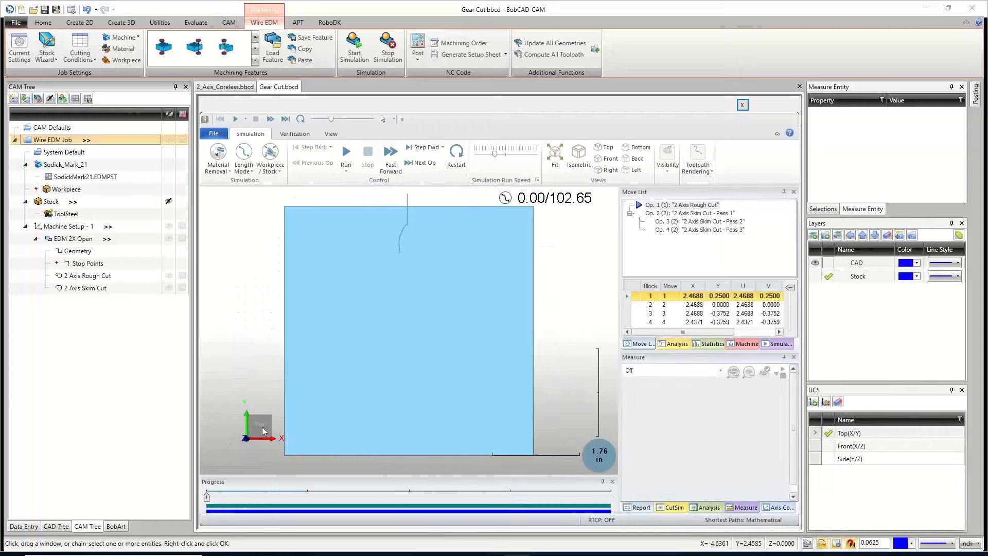
{"action": "left_click", "coordinate": [270, 415]}
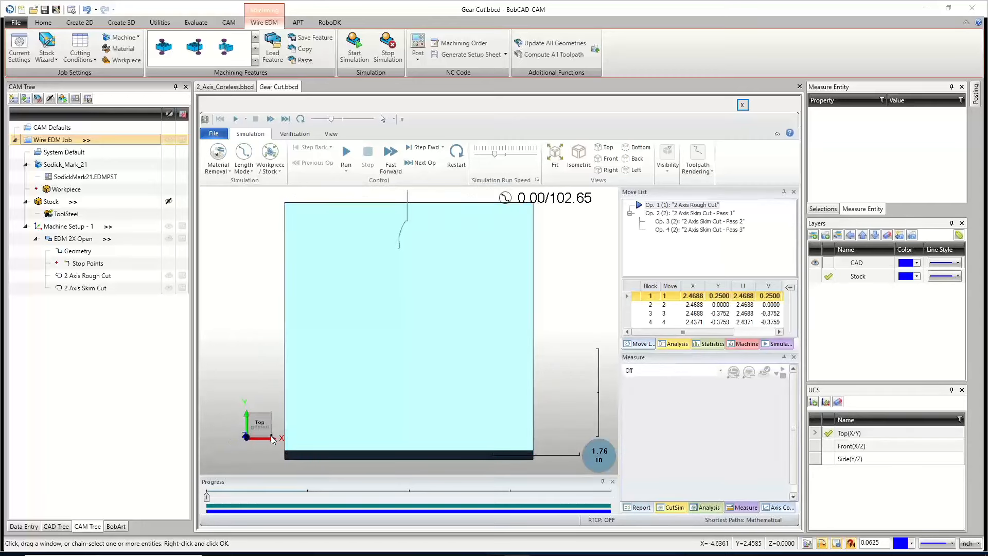
{"action": "left_click", "coordinate": [272, 435]}
{"action": "left_click", "coordinate": [578, 155]}
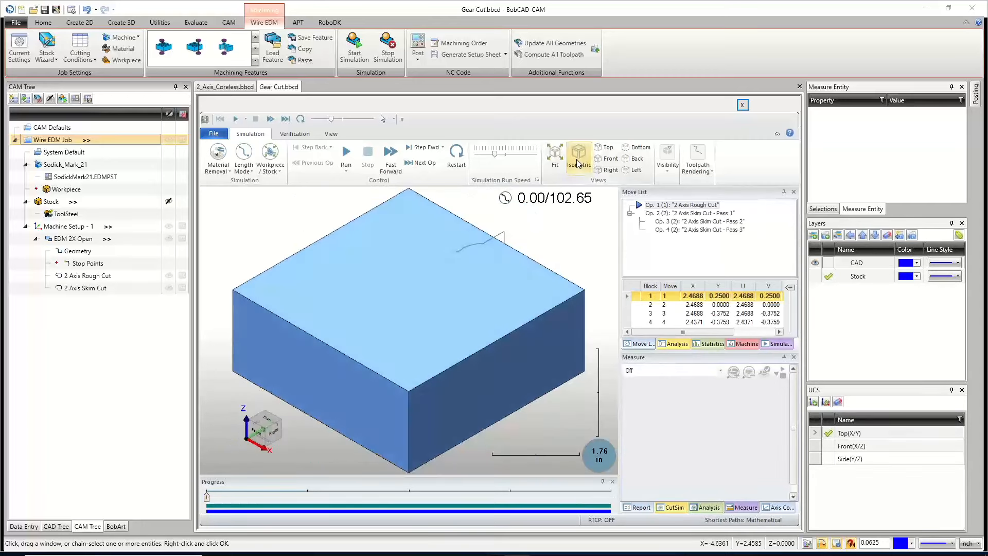
{"action": "scroll", "coordinate": [463, 371], "scroll_direction": "down", "scroll_amount": 2}
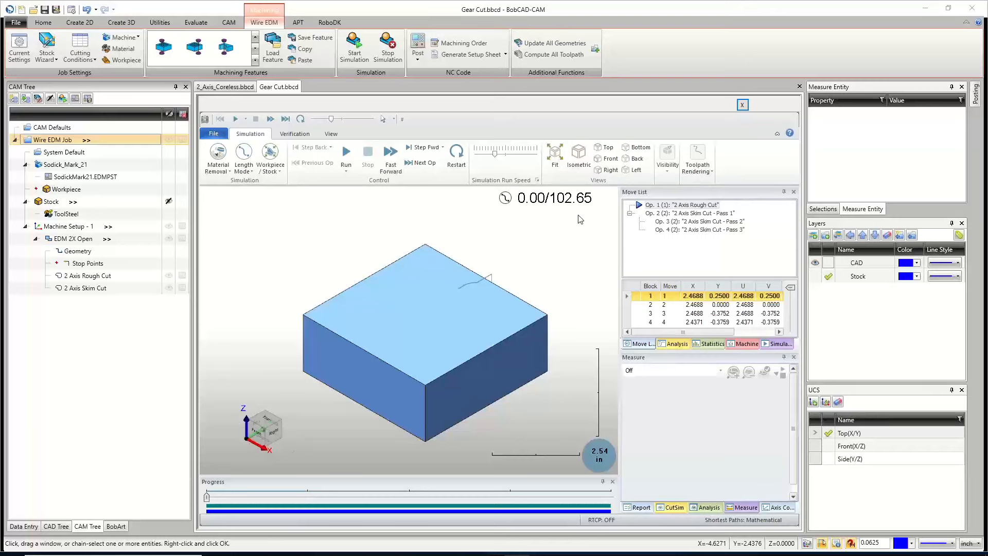
Step: Set the machine housing's visibility to Show in the simulation
{"action": "left_click", "coordinate": [665, 177]}
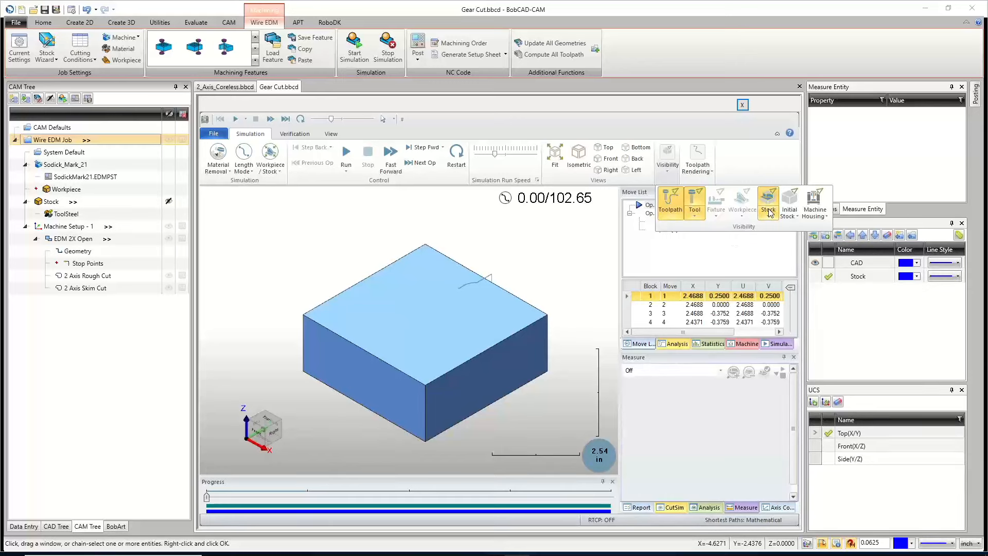
{"action": "left_click", "coordinate": [815, 206]}
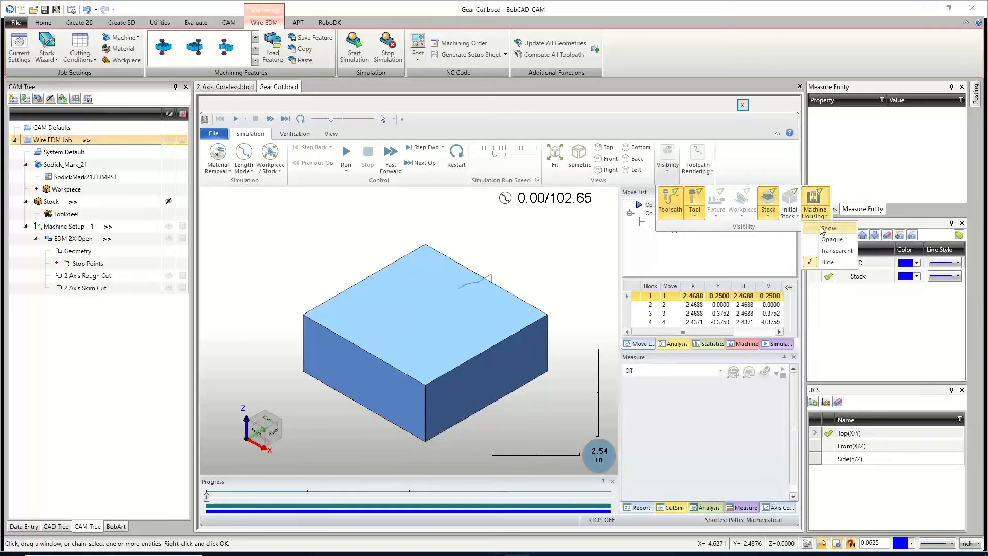
{"action": "left_click", "coordinate": [823, 234]}
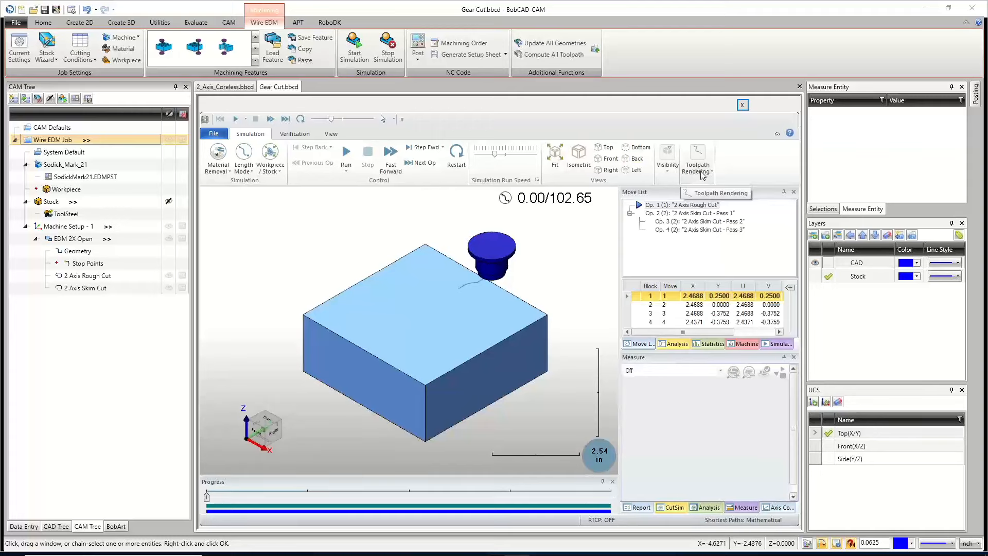
Step: Display the complete gear toolpath for all operations, and return the toolpath rendering to Current Op with Segment display
{"action": "left_click", "coordinate": [668, 162]}
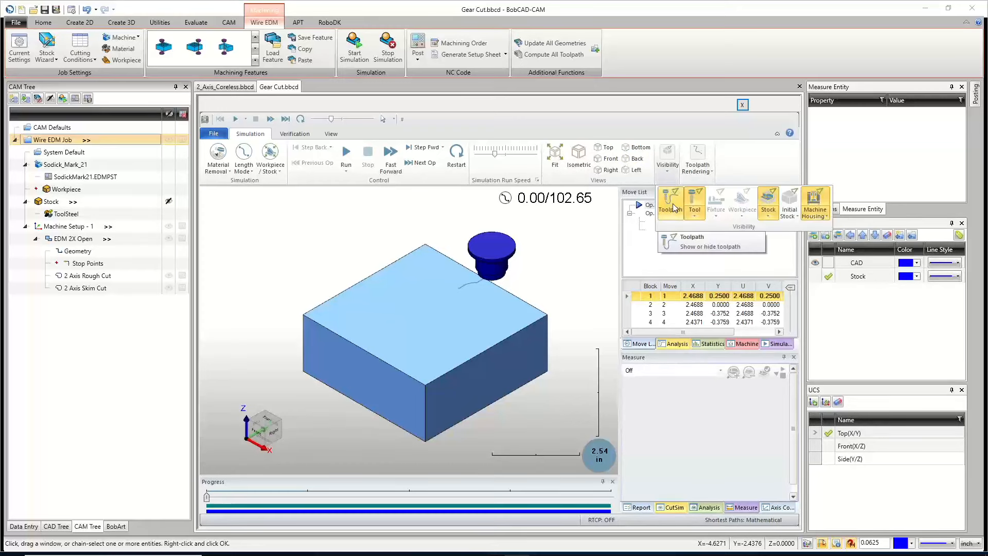
{"action": "left_click", "coordinate": [697, 173]}
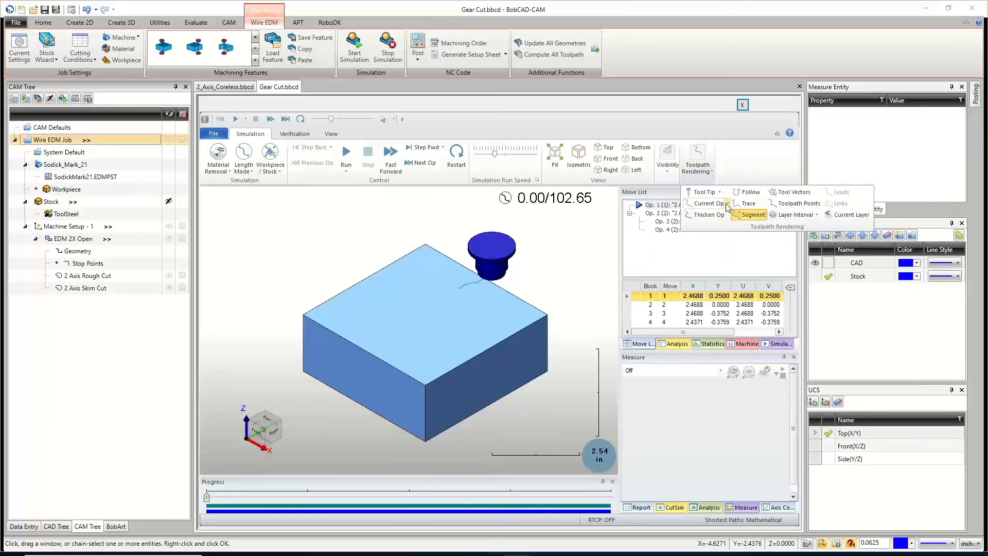
{"action": "left_click", "coordinate": [709, 205]}
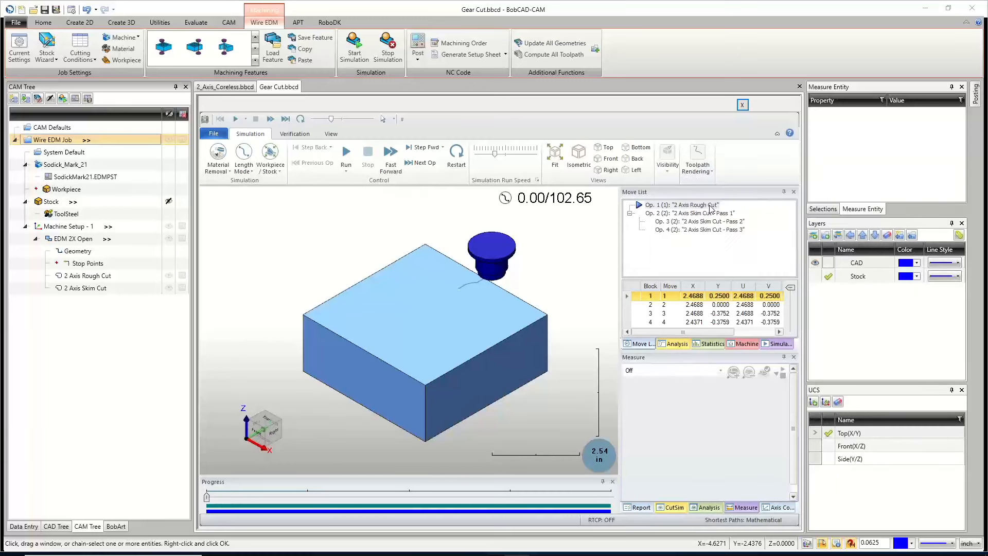
{"action": "left_click", "coordinate": [712, 171]}
{"action": "left_click", "coordinate": [741, 205]}
{"action": "left_click", "coordinate": [711, 171]}
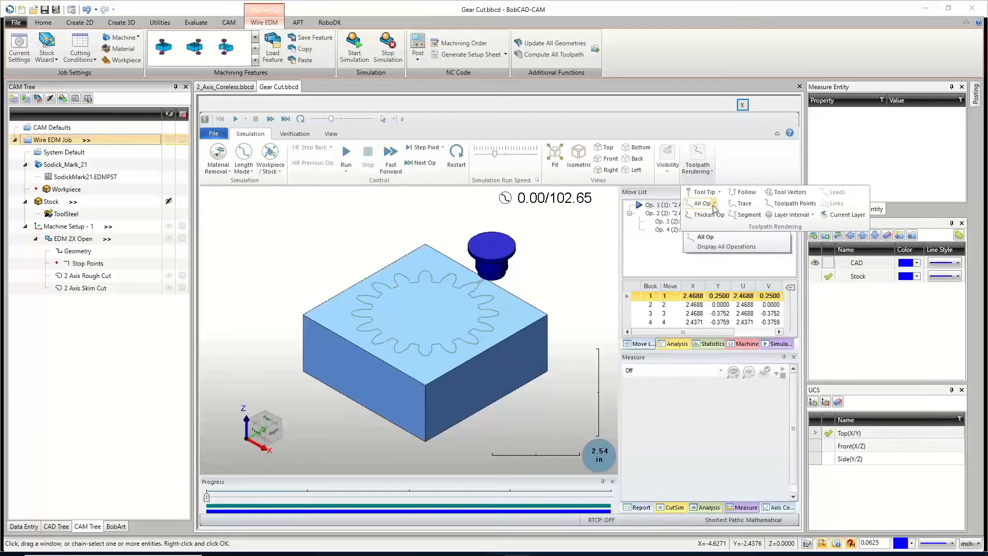
{"action": "left_click", "coordinate": [714, 203]}
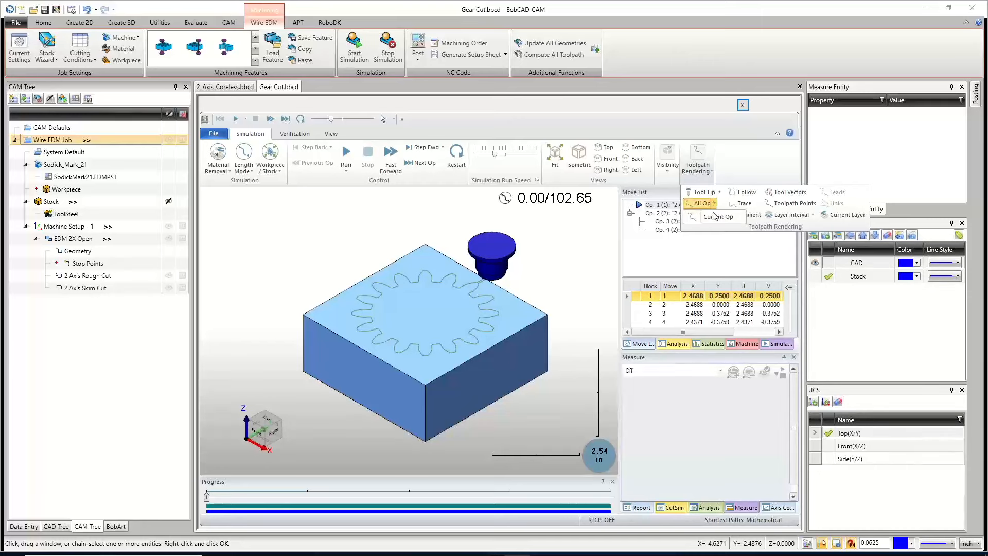
{"action": "left_click", "coordinate": [714, 216]}
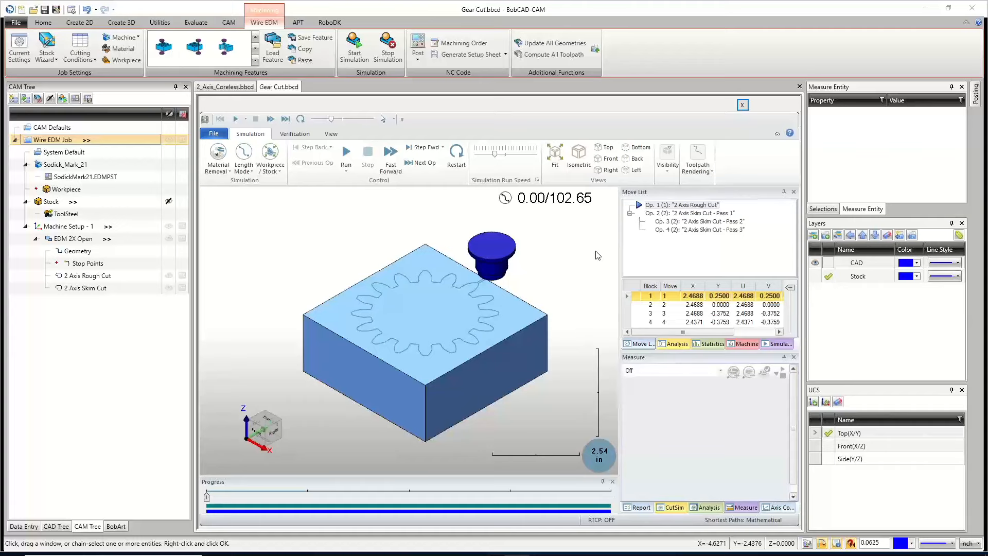
{"action": "left_click", "coordinate": [702, 176]}
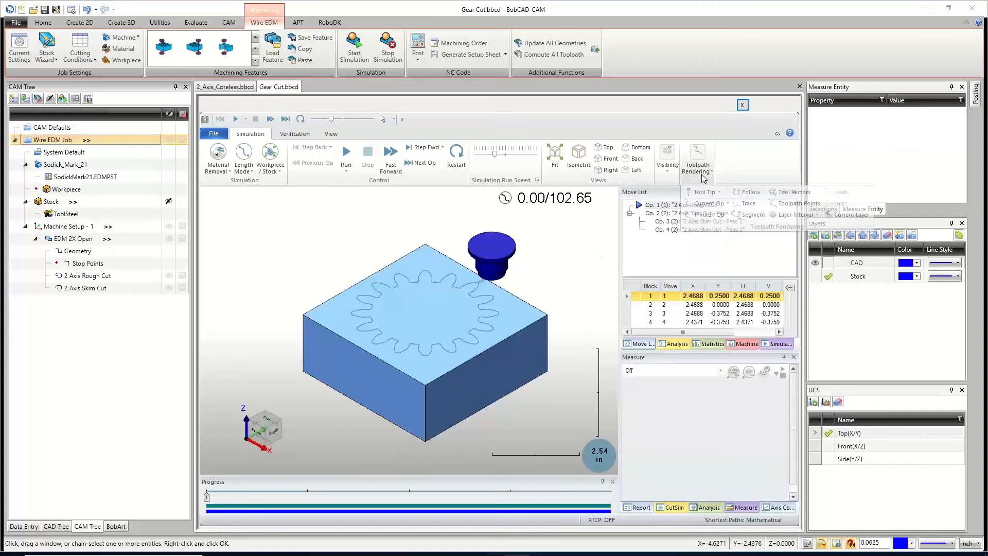
{"action": "left_click", "coordinate": [754, 216]}
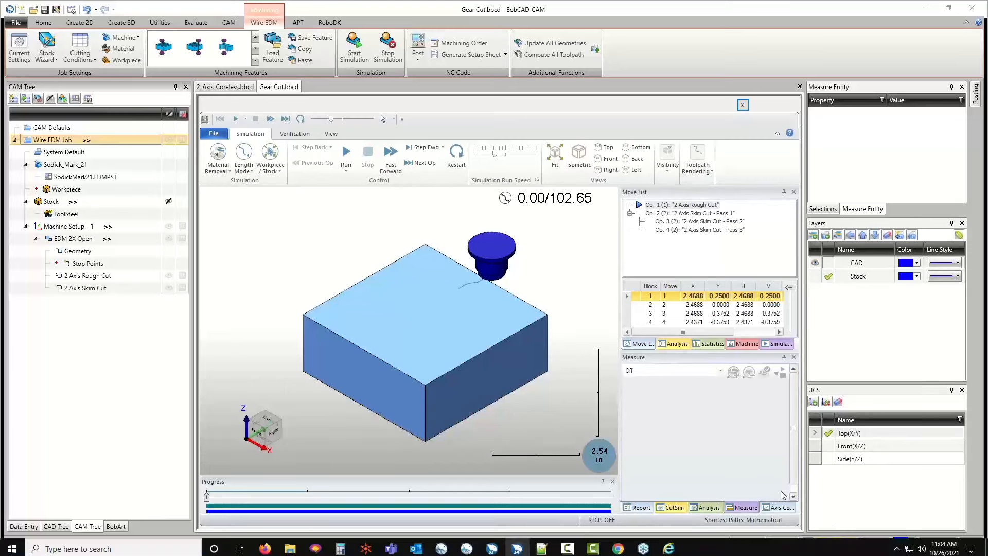
Step: Check the available measuring and chip removal modes for the simulated stock, leaving measuring off
{"action": "left_click", "coordinate": [720, 370]}
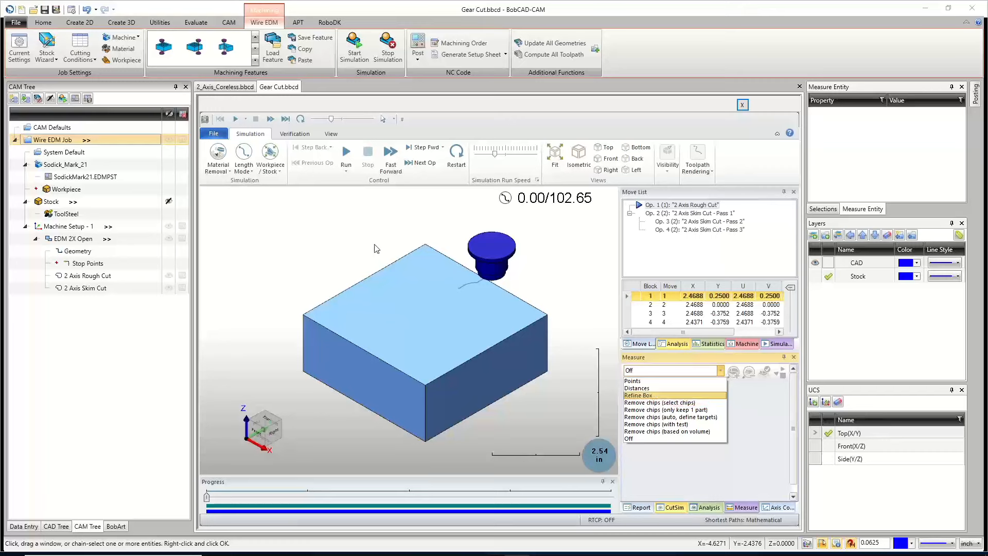
{"action": "left_click", "coordinate": [337, 230]}
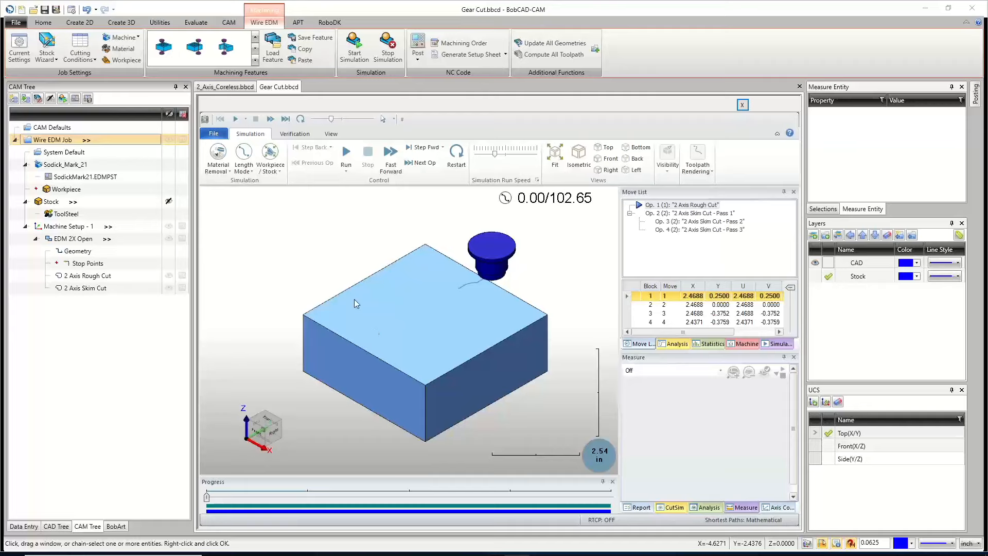
{"action": "mouse_move", "coordinate": [333, 263]}
{"action": "middle_mouse_down"}
{"action": "mouse_move", "coordinate": [343, 285]}
{"action": "mouse_move", "coordinate": [323, 248]}
{"action": "mouse_move", "coordinate": [339, 271]}
{"action": "middle_mouse_up"}
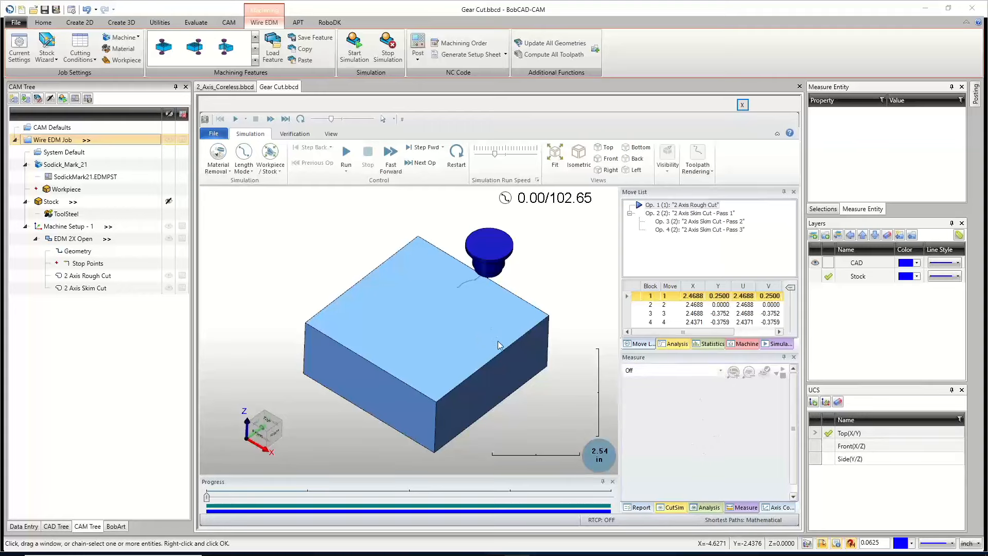
{"action": "mouse_move", "coordinate": [492, 334]}
{"action": "middle_mouse_down"}
{"action": "mouse_move", "coordinate": [501, 344]}
{"action": "mouse_move", "coordinate": [497, 332]}
{"action": "mouse_move", "coordinate": [493, 340]}
{"action": "middle_mouse_up"}
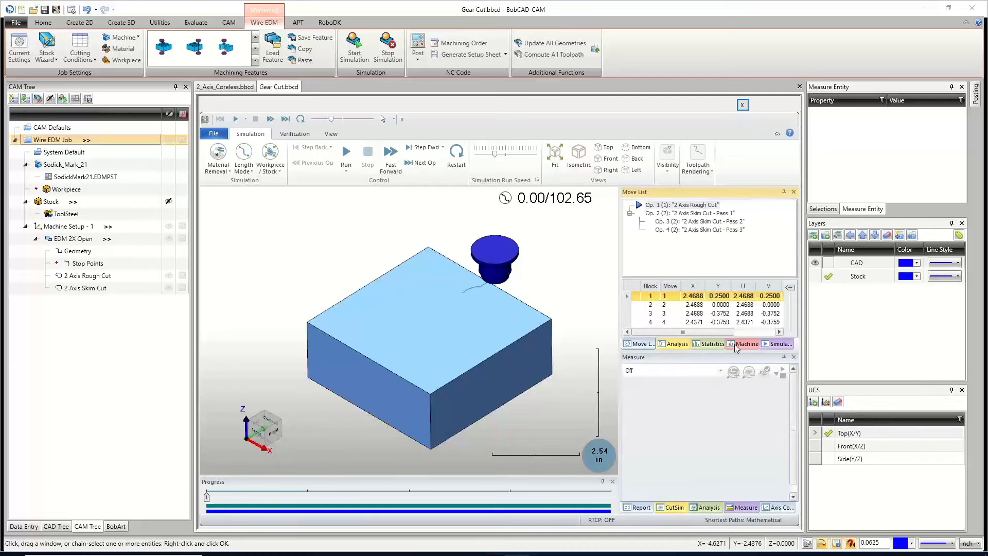
Step: Review the tool position, operation and min/max values in the simulation statistics, and return to the move list with measuring set to Off
{"action": "left_click", "coordinate": [713, 344]}
{"action": "scroll", "coordinate": [681, 314], "scroll_direction": "down", "scroll_amount": 5}
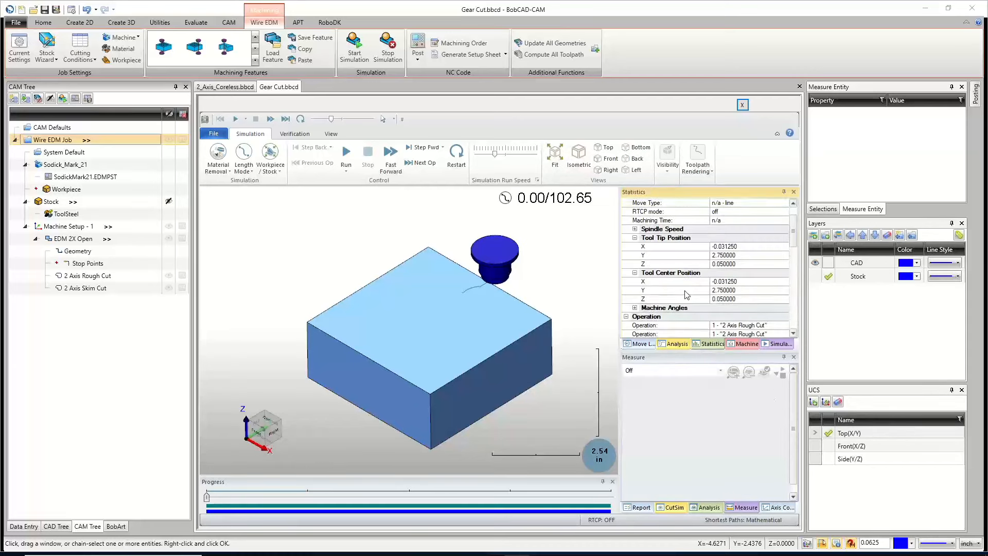
{"action": "scroll", "coordinate": [679, 303], "scroll_direction": "down", "scroll_amount": 8}
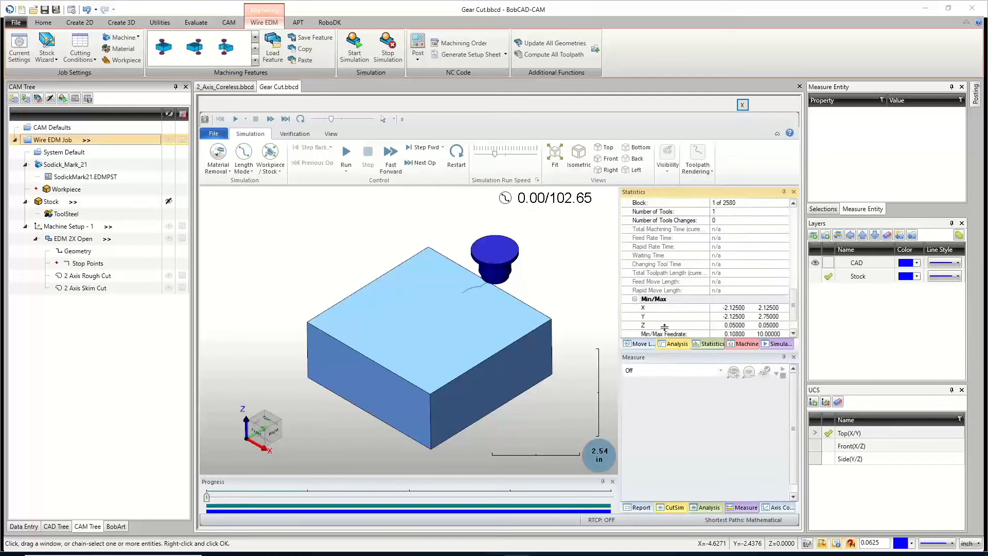
{"action": "left_click", "coordinate": [640, 344]}
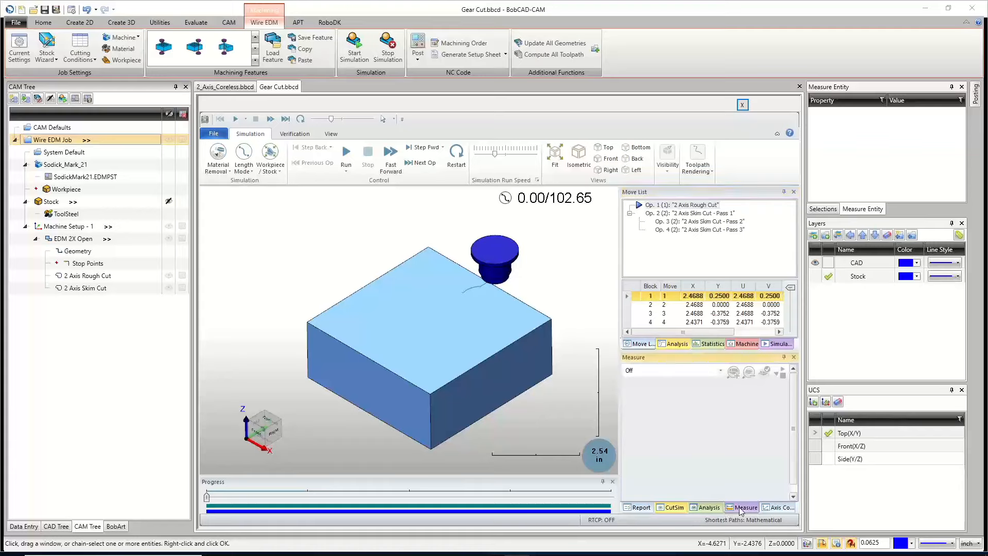
{"action": "left_click", "coordinate": [720, 372]}
{"action": "left_click", "coordinate": [696, 439]}
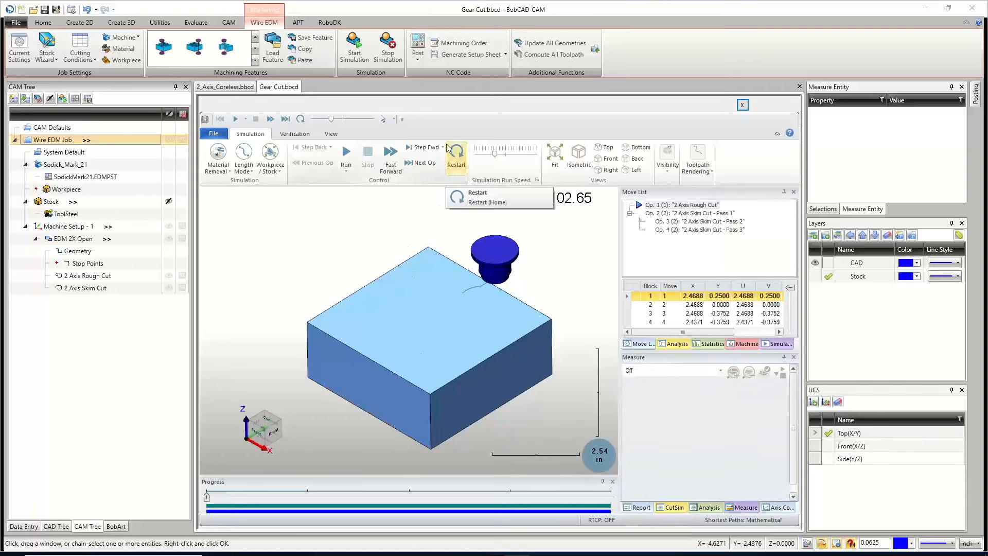
Step: Run the simulation at a slightly higher run speed with the machine housing hidden
{"action": "left_click", "coordinate": [346, 154]}
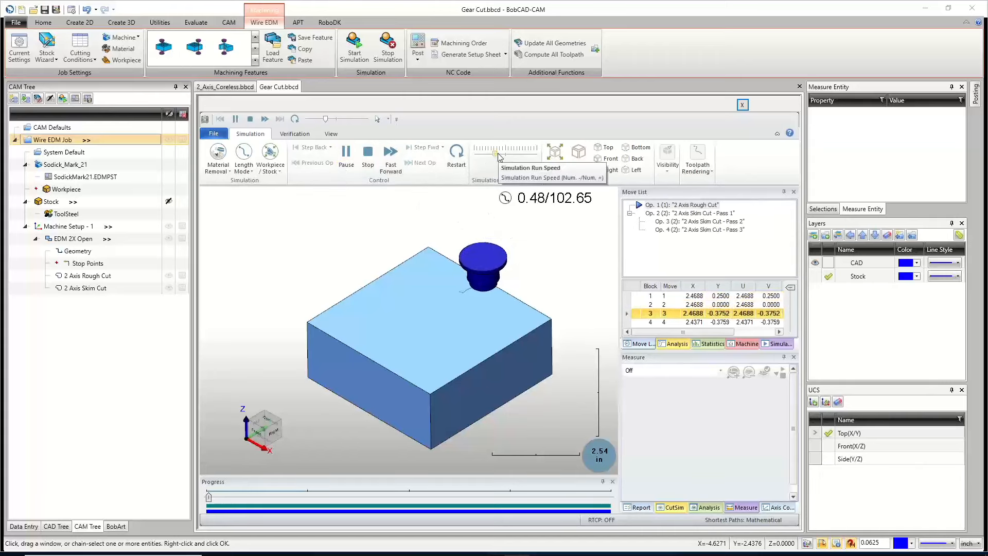
{"action": "left_click_drag", "start_coordinate": [497, 153], "coordinate": [503, 154]}
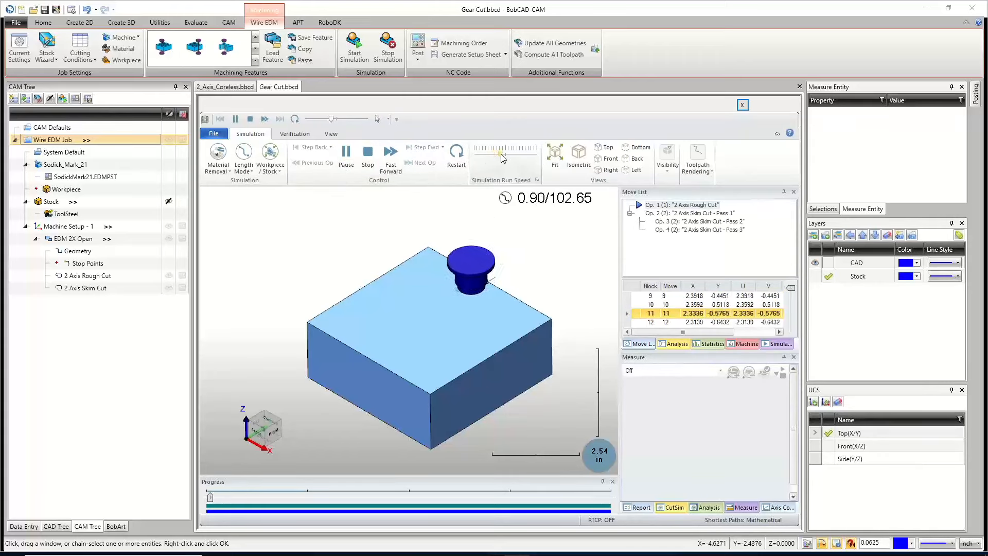
{"action": "left_click", "coordinate": [667, 157]}
{"action": "left_click", "coordinate": [807, 216]}
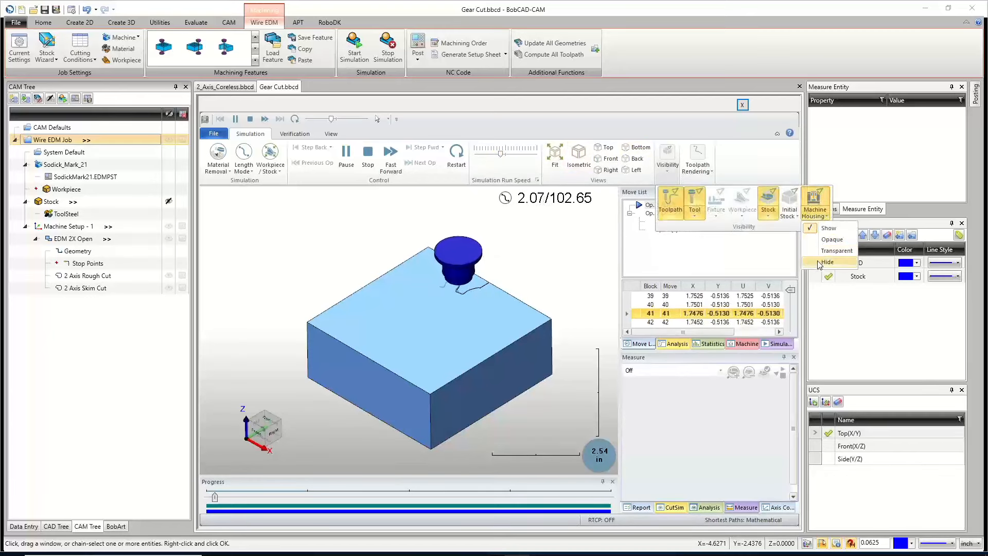
{"action": "left_click", "coordinate": [818, 262]}
Step: Inspect the wire cutting the gear teeth up close and raise the simulation run speed further
{"action": "scroll", "coordinate": [440, 291], "scroll_direction": "up", "scroll_amount": 4}
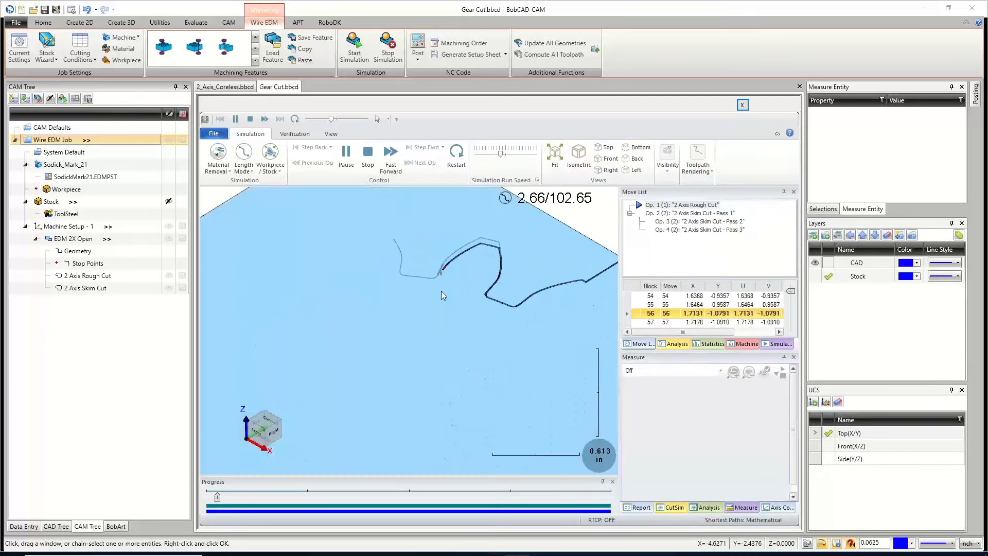
{"action": "scroll", "coordinate": [438, 288], "scroll_direction": "down", "scroll_amount": 2}
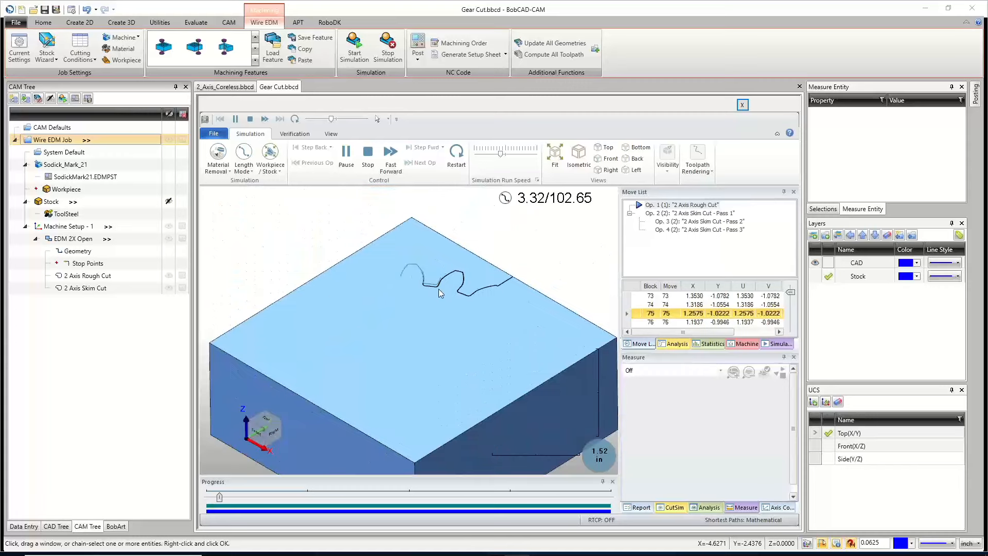
{"action": "scroll", "coordinate": [438, 288], "scroll_direction": "down", "scroll_amount": 2}
{"action": "left_click", "coordinate": [513, 162]}
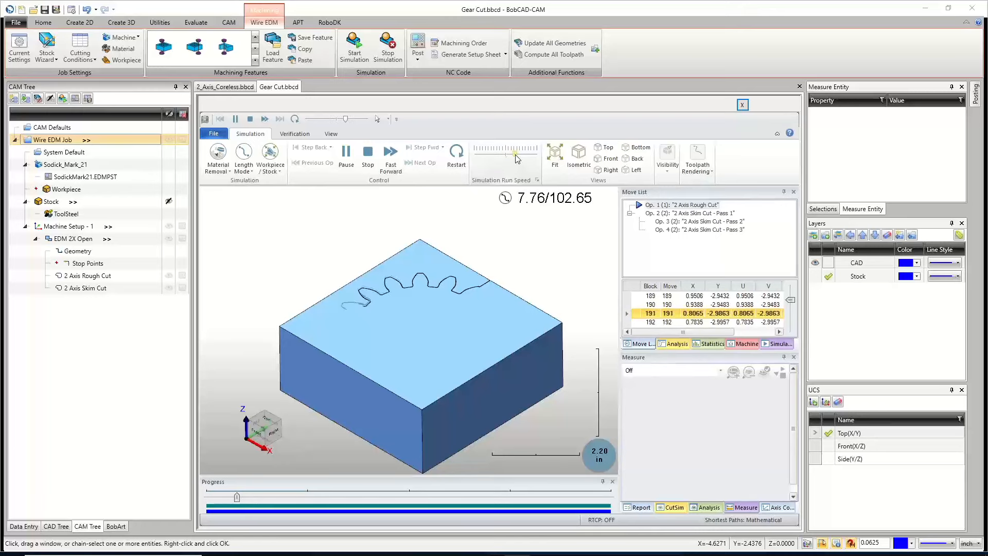
Step: Raise the simulation run speed through the gear's rough cut and lower it again for the skim passes
{"action": "left_click", "coordinate": [521, 160]}
{"action": "left_click", "coordinate": [535, 161]}
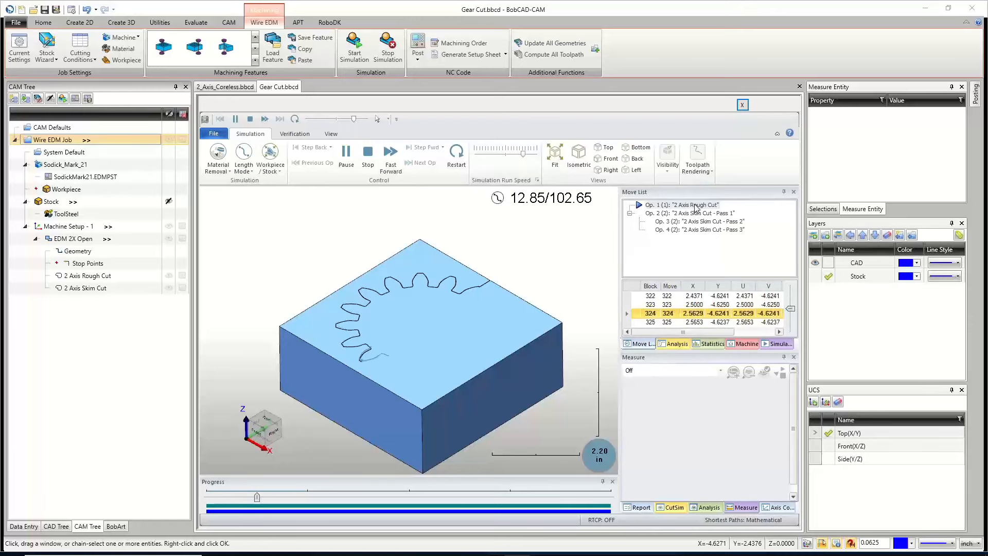
{"action": "left_click", "coordinate": [510, 159]}
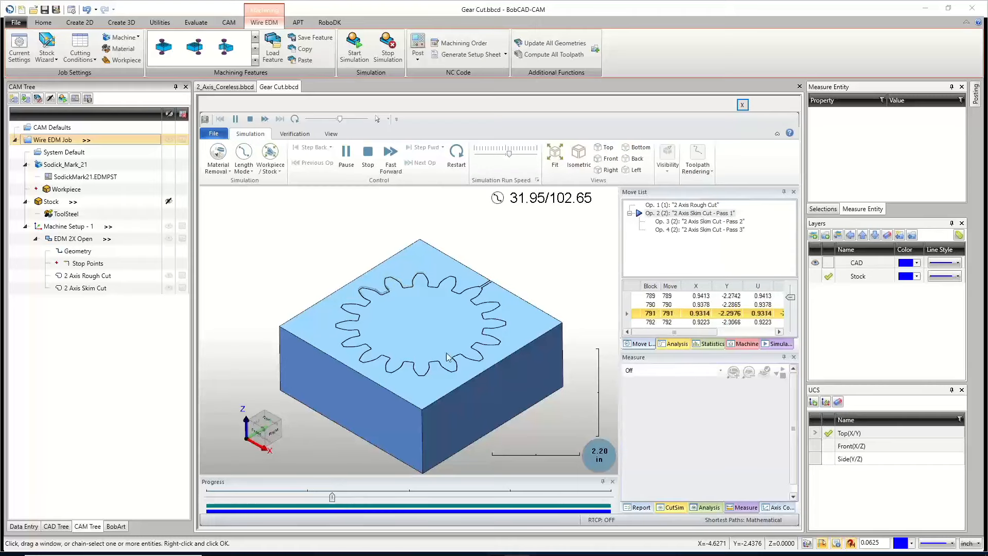
Step: Inspect the gear cut in the stock from below and from above while the skim passes run
{"action": "middle_click_drag", "start_coordinate": [449, 357], "coordinate": [441, 311]}
{"action": "scroll", "coordinate": [438, 310], "scroll_direction": "down", "scroll_amount": 5}
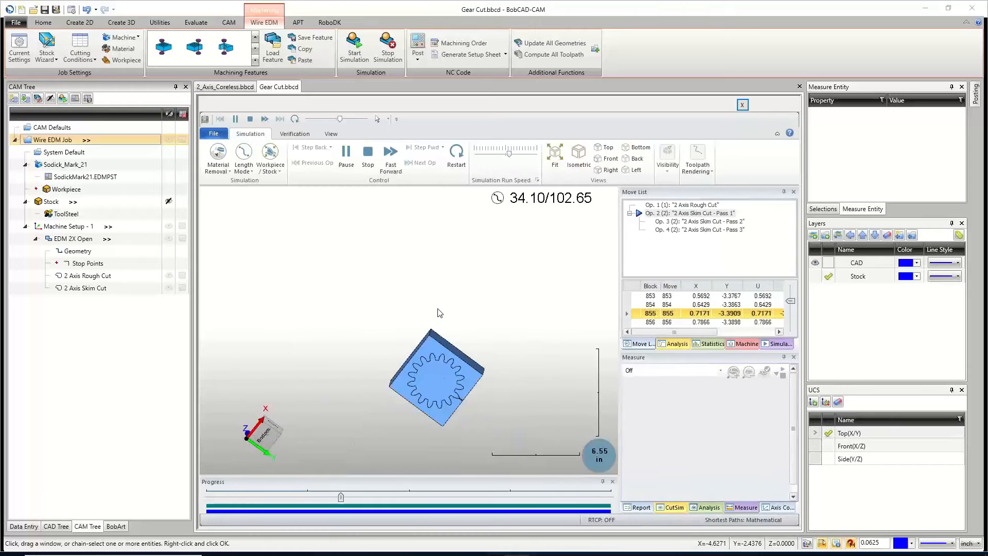
{"action": "scroll", "coordinate": [446, 411], "scroll_direction": "up", "scroll_amount": 3}
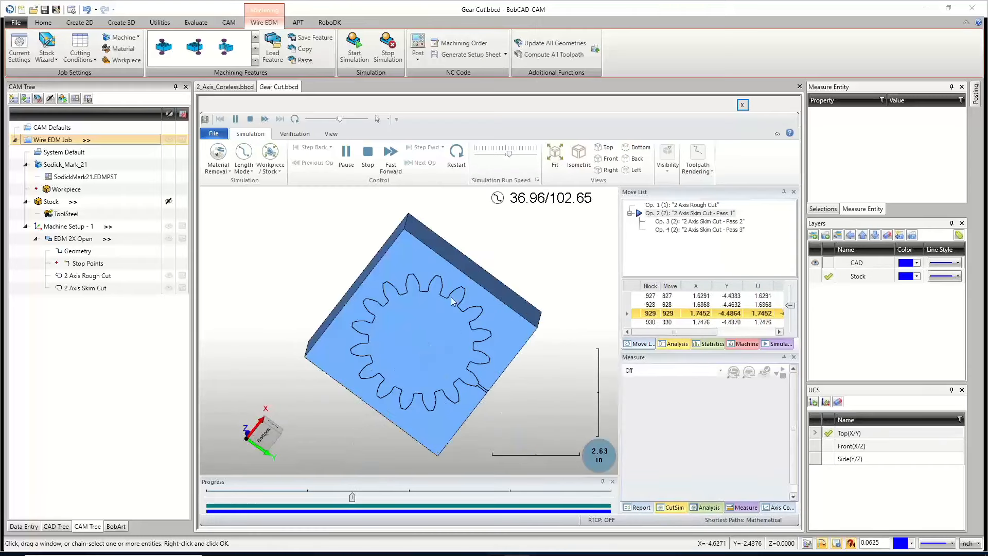
{"action": "middle_click_drag", "start_coordinate": [456, 371], "coordinate": [403, 349]}
{"action": "scroll", "coordinate": [406, 324], "scroll_direction": "down", "scroll_amount": 4}
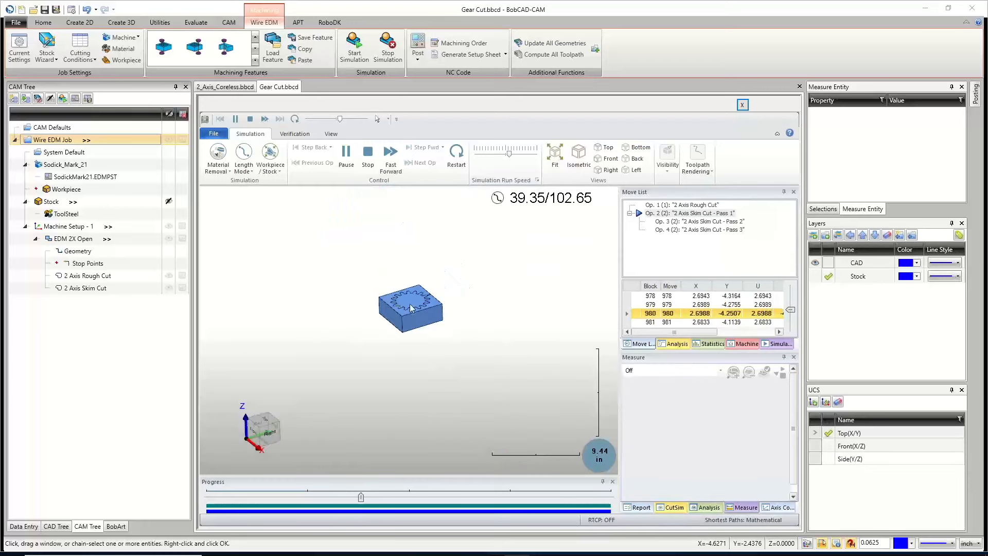
{"action": "scroll", "coordinate": [409, 302], "scroll_direction": "up", "scroll_amount": 5}
{"action": "middle_click_drag", "start_coordinate": [419, 294], "coordinate": [420, 296]}
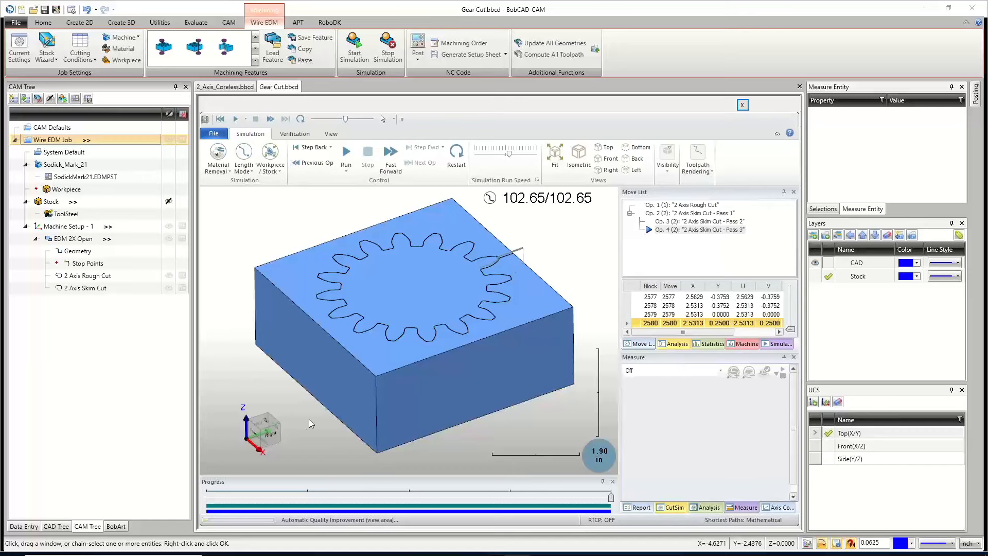
Step: Examine the finished gear teeth and the entry and exit cuts up close in the top view
{"action": "left_click", "coordinate": [267, 427]}
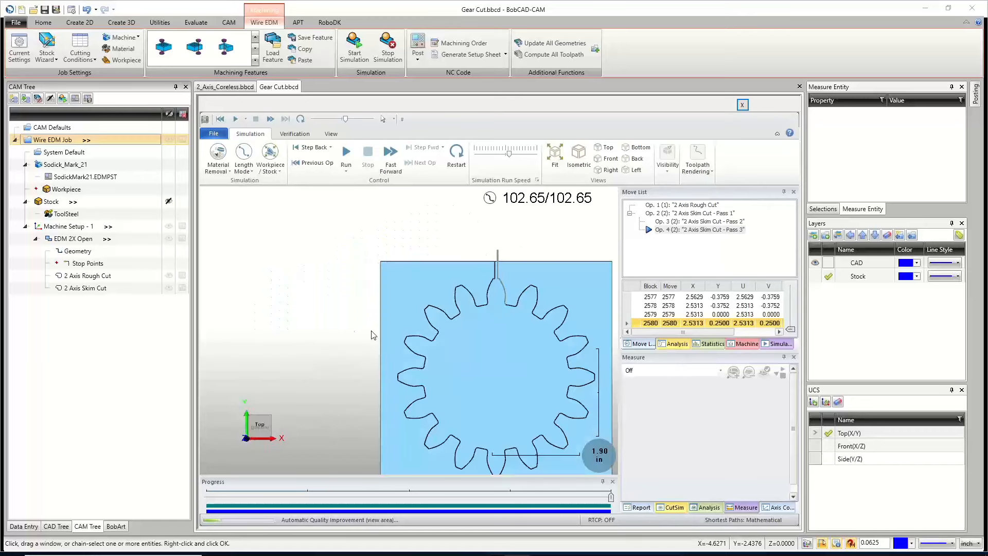
{"action": "scroll", "coordinate": [400, 385], "scroll_direction": "up", "scroll_amount": 8}
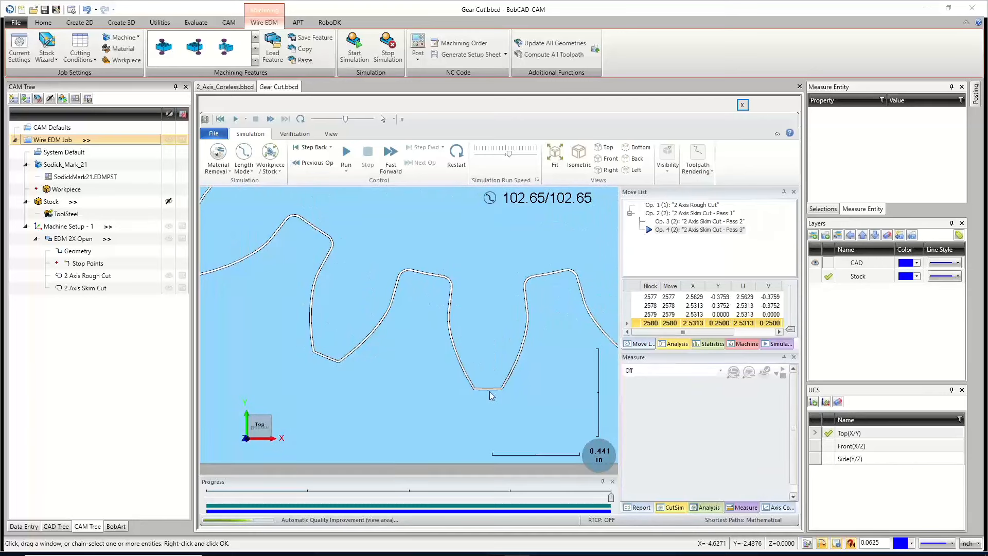
{"action": "scroll", "coordinate": [492, 395], "scroll_direction": "up", "scroll_amount": 3}
{"action": "scroll", "coordinate": [374, 363], "scroll_direction": "down", "scroll_amount": 6}
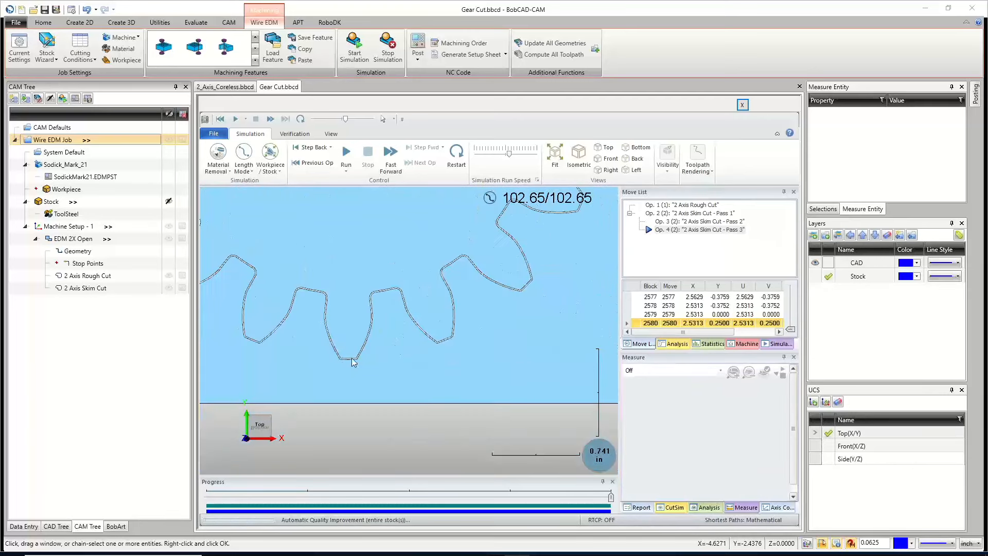
{"action": "scroll", "coordinate": [503, 296], "scroll_direction": "up", "scroll_amount": 3}
{"action": "scroll", "coordinate": [437, 344], "scroll_direction": "down", "scroll_amount": 8}
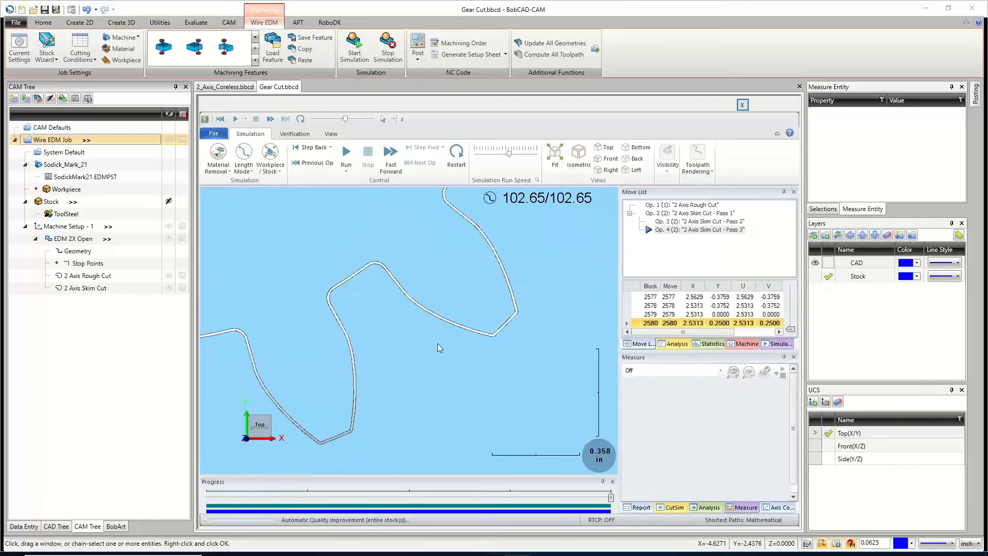
{"action": "scroll", "coordinate": [411, 258], "scroll_direction": "up", "scroll_amount": 10}
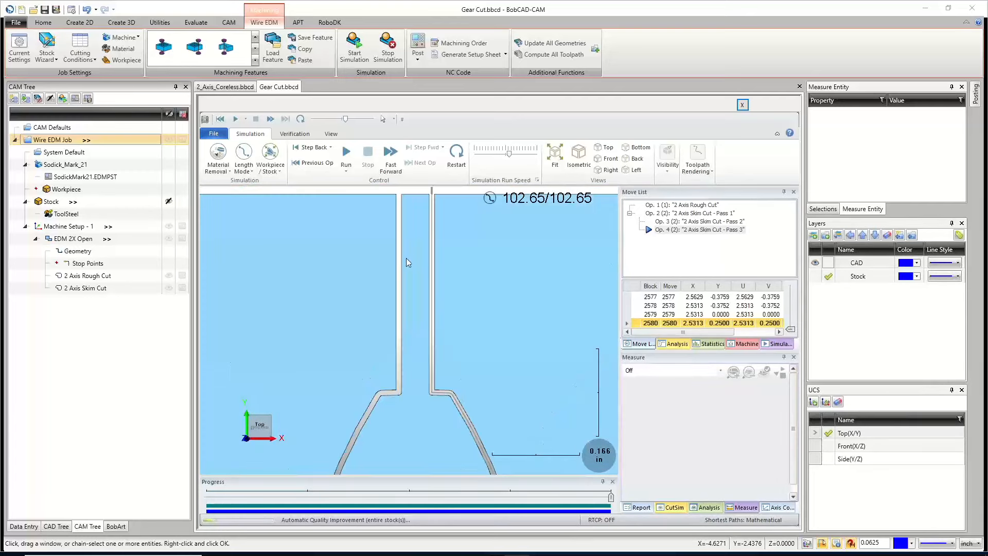
{"action": "scroll", "coordinate": [407, 262], "scroll_direction": "down", "scroll_amount": 10}
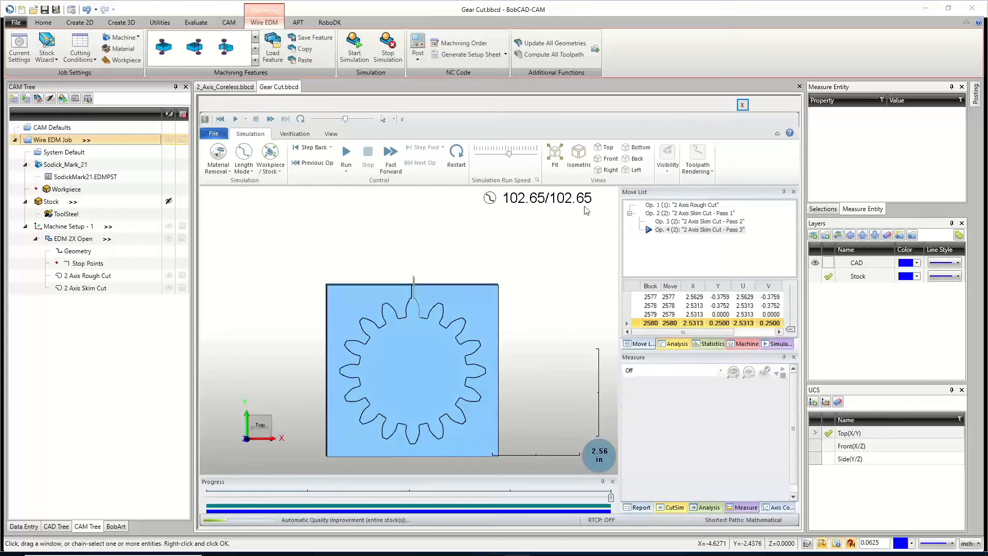
Step: Remove the cut-out gear from the simulated stock in the isometric view, using Remove chips (select chips)
{"action": "left_click", "coordinate": [579, 156]}
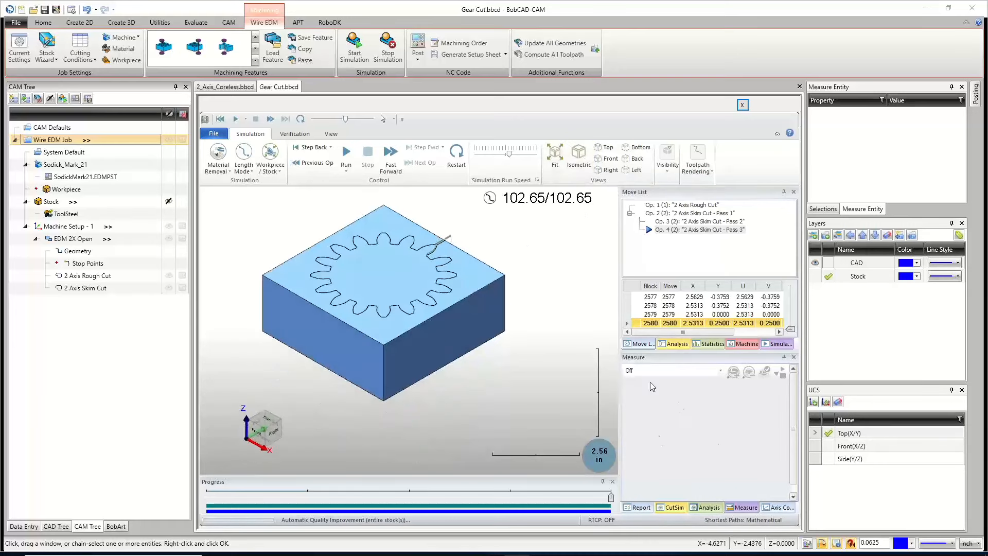
{"action": "left_click", "coordinate": [721, 371]}
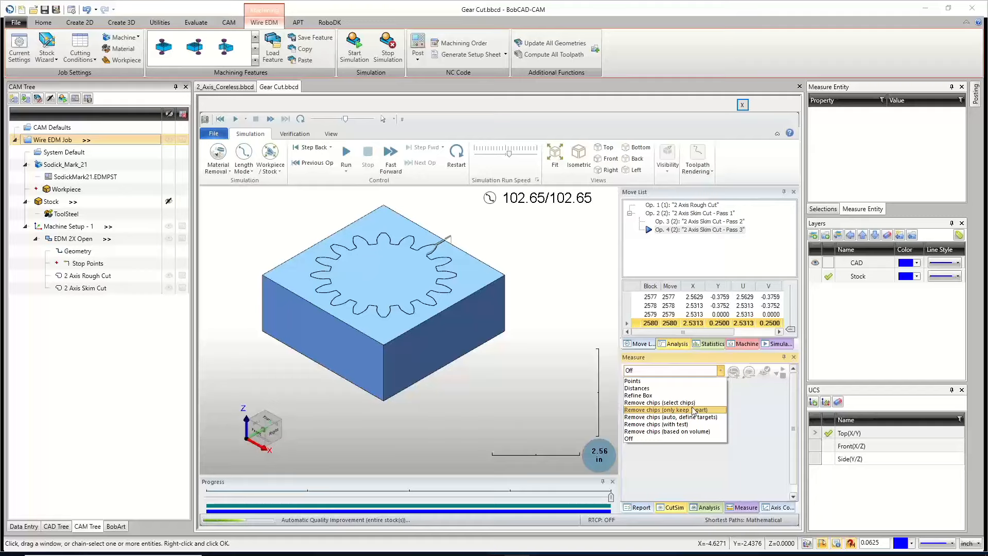
{"action": "left_click", "coordinate": [693, 411]}
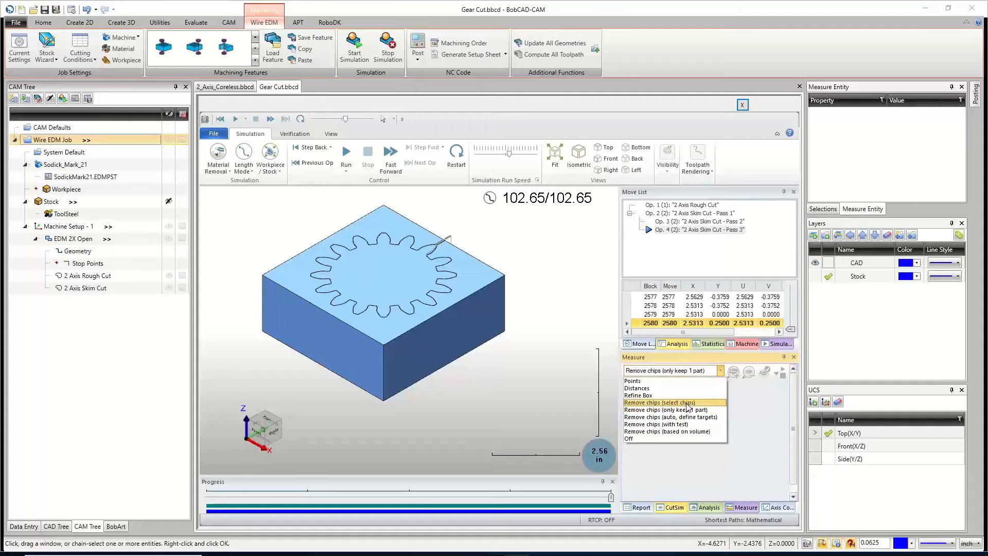
{"action": "left_click", "coordinate": [686, 403]}
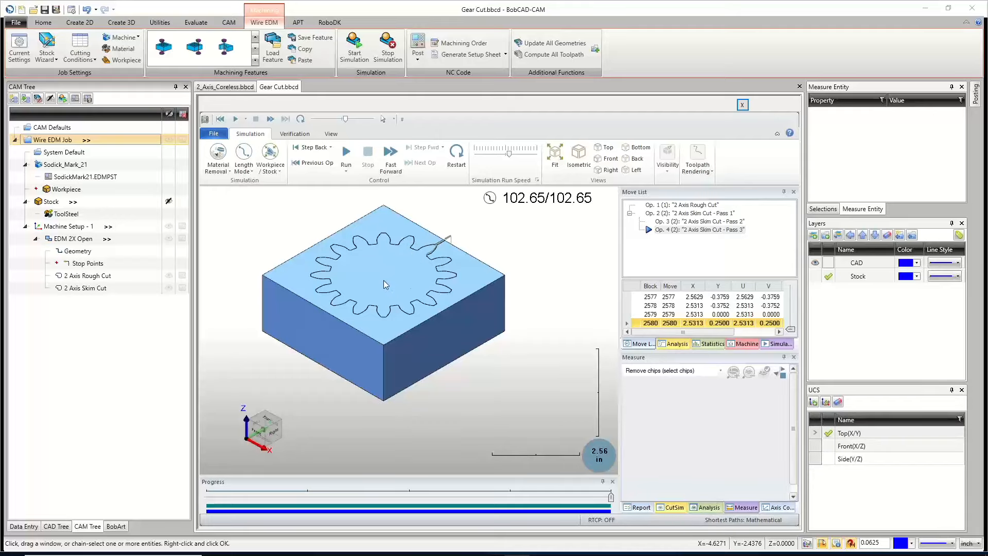
{"action": "scroll", "coordinate": [383, 281], "scroll_direction": "up", "scroll_amount": 1}
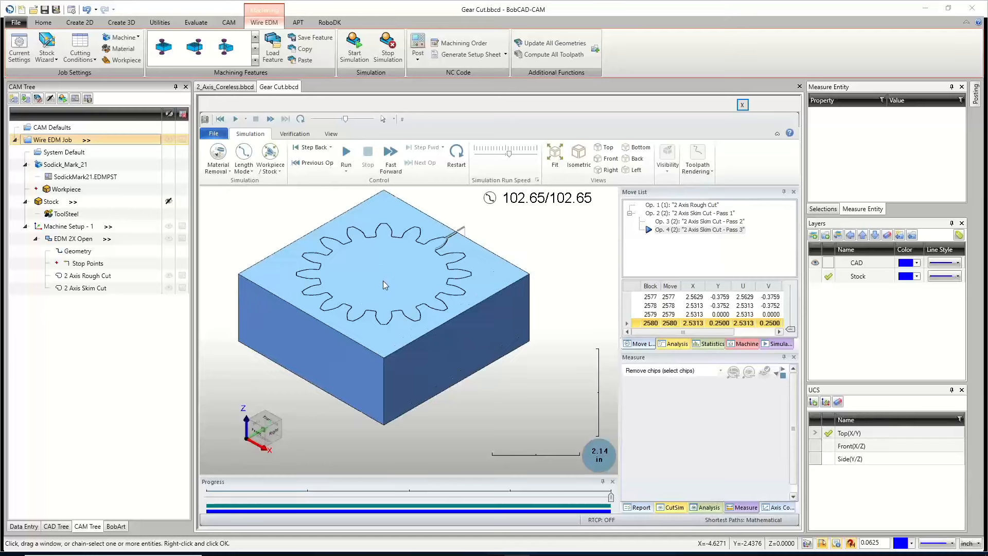
{"action": "scroll", "coordinate": [383, 281], "scroll_direction": "down", "scroll_amount": 2}
{"action": "scroll", "coordinate": [382, 283], "scroll_direction": "up", "scroll_amount": 1}
{"action": "scroll", "coordinate": [383, 288], "scroll_direction": "up", "scroll_amount": 1}
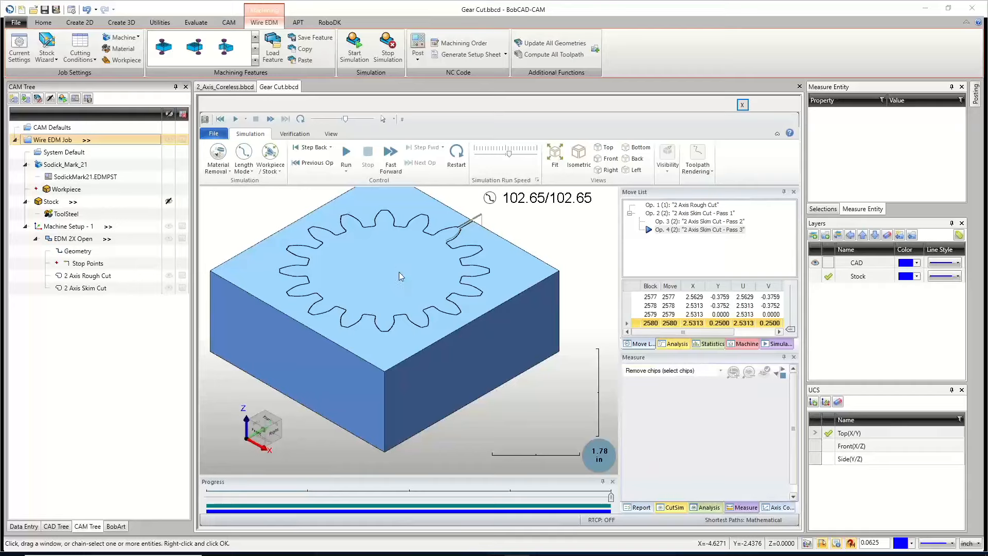
{"action": "left_click", "coordinate": [399, 272]}
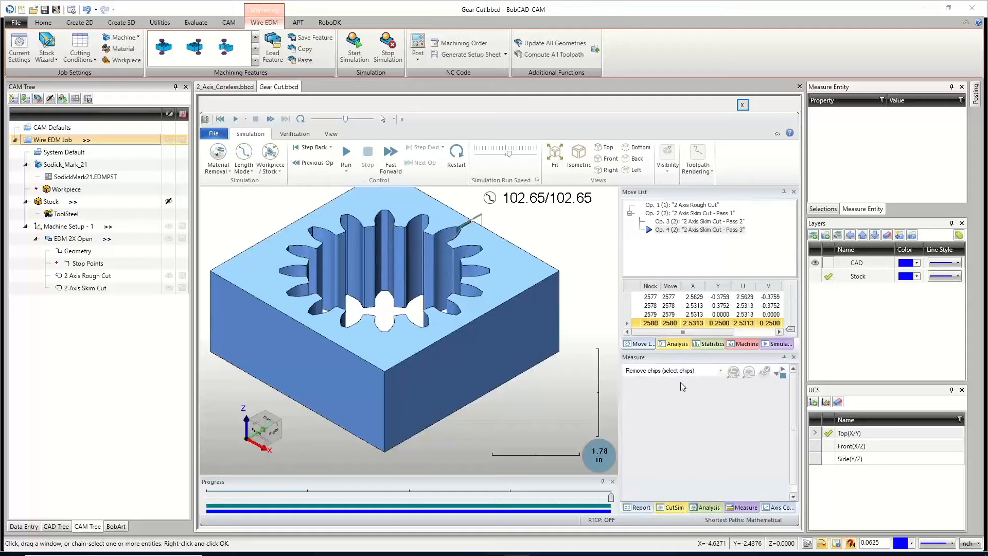
Step: Set measuring to Off and inspect the gear-shaped opening in the remaining stock from several angles
{"action": "left_click", "coordinate": [709, 375]}
{"action": "left_click", "coordinate": [691, 438]}
{"action": "middle_click_drag", "start_coordinate": [414, 354], "coordinate": [418, 368]}
{"action": "scroll", "coordinate": [415, 336], "scroll_direction": "down", "scroll_amount": 4}
{"action": "scroll", "coordinate": [367, 238], "scroll_direction": "up", "scroll_amount": 3}
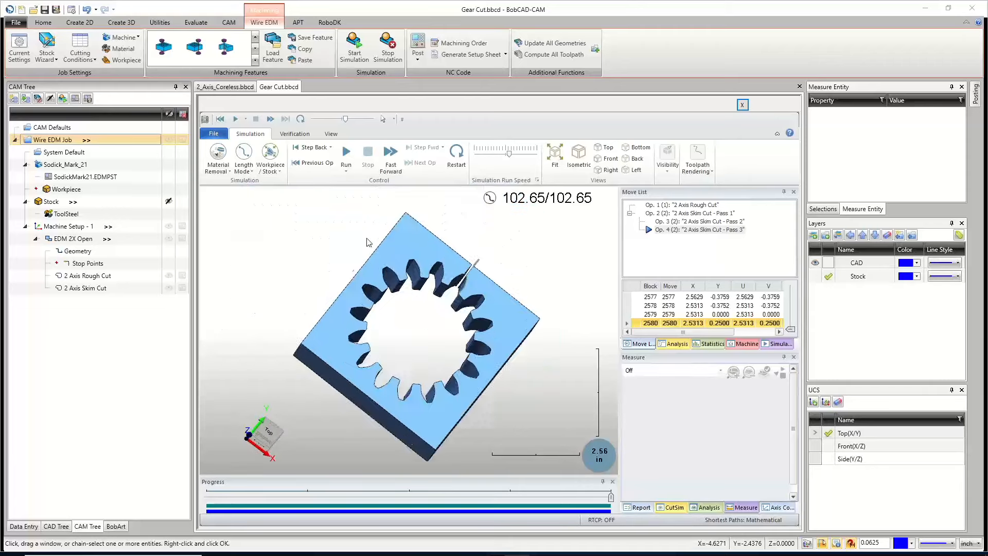
{"action": "scroll", "coordinate": [367, 238], "scroll_direction": "up", "scroll_amount": 1}
{"action": "mouse_move", "coordinate": [427, 330]}
{"action": "middle_mouse_down"}
{"action": "mouse_move", "coordinate": [404, 348]}
{"action": "mouse_move", "coordinate": [447, 341]}
{"action": "mouse_move", "coordinate": [419, 331]}
{"action": "mouse_move", "coordinate": [389, 337]}
{"action": "mouse_move", "coordinate": [412, 308]}
{"action": "mouse_move", "coordinate": [445, 298]}
{"action": "mouse_move", "coordinate": [435, 397]}
{"action": "mouse_move", "coordinate": [414, 395]}
{"action": "mouse_move", "coordinate": [431, 325]}
{"action": "middle_mouse_up"}
Step: Close the simulation and post the NC code for the Wire EDM job
{"action": "left_click", "coordinate": [742, 106]}
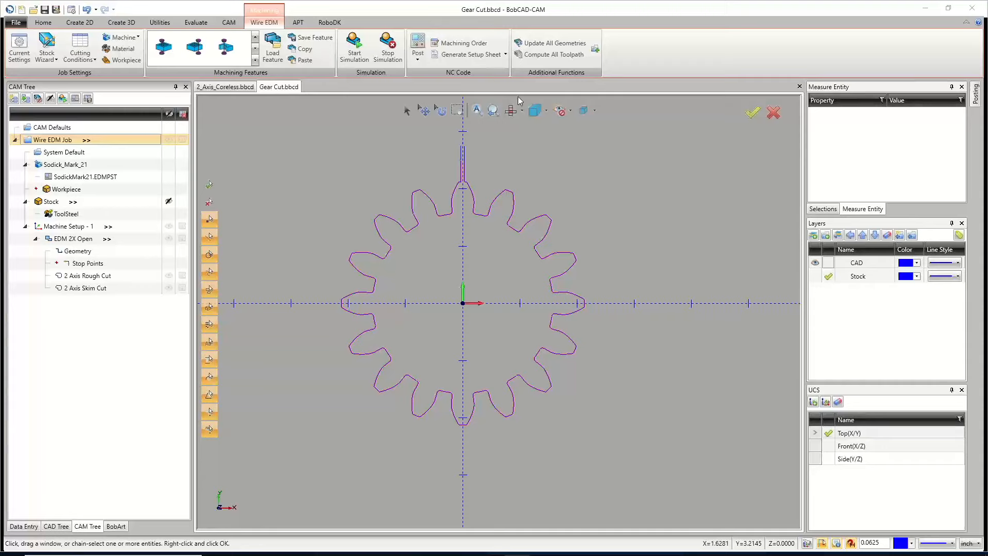
{"action": "right_click", "coordinate": [61, 146]}
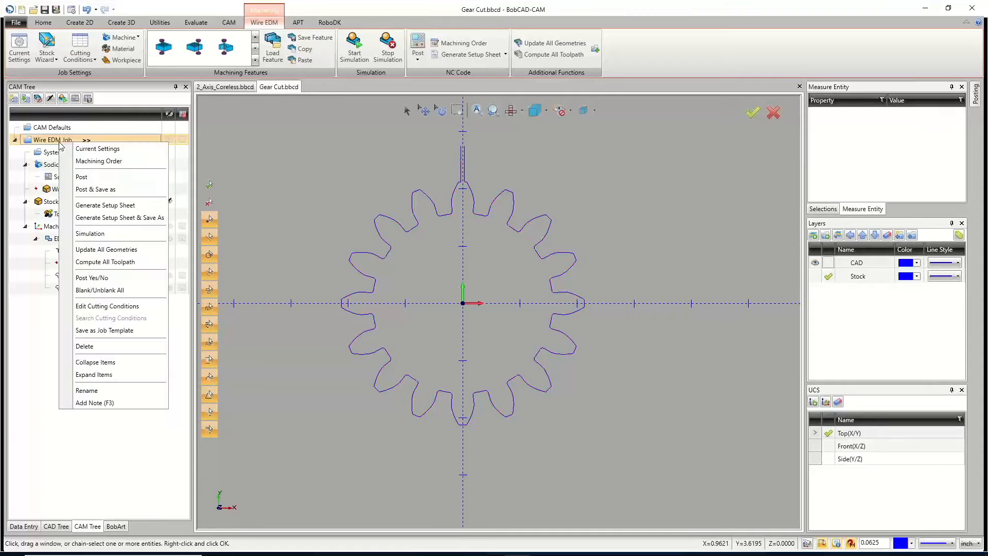
{"action": "left_click", "coordinate": [91, 179]}
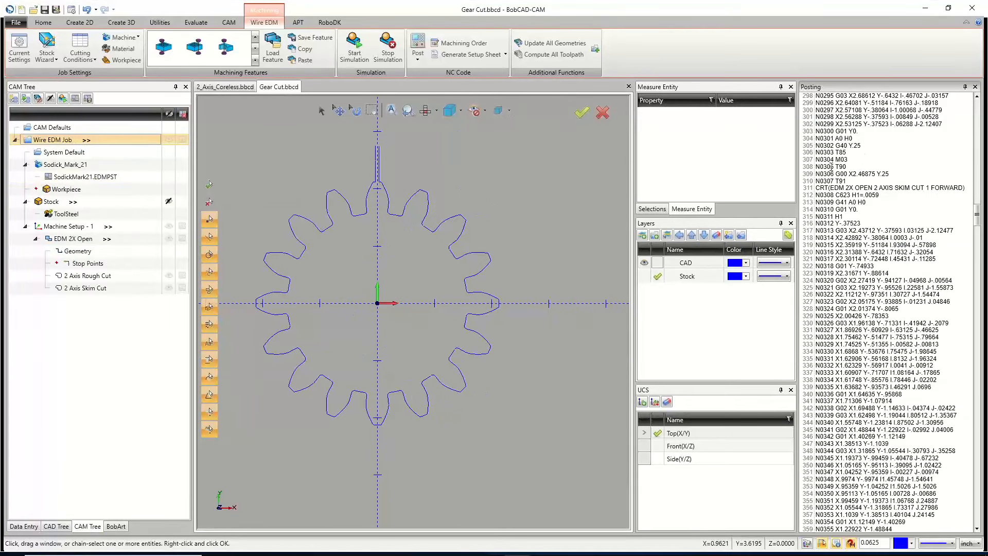
{"action": "right_click", "coordinate": [840, 160]}
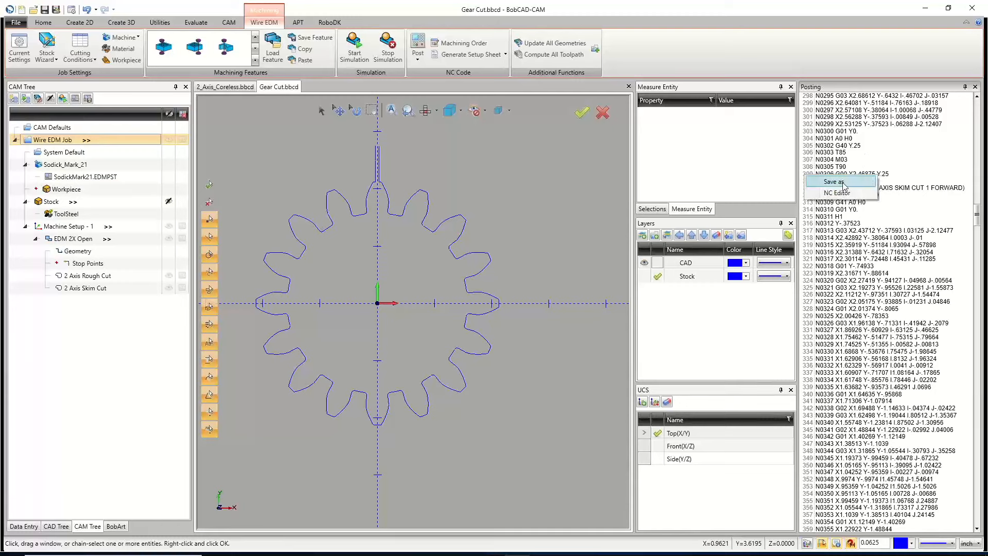
{"action": "left_click", "coordinate": [833, 182]}
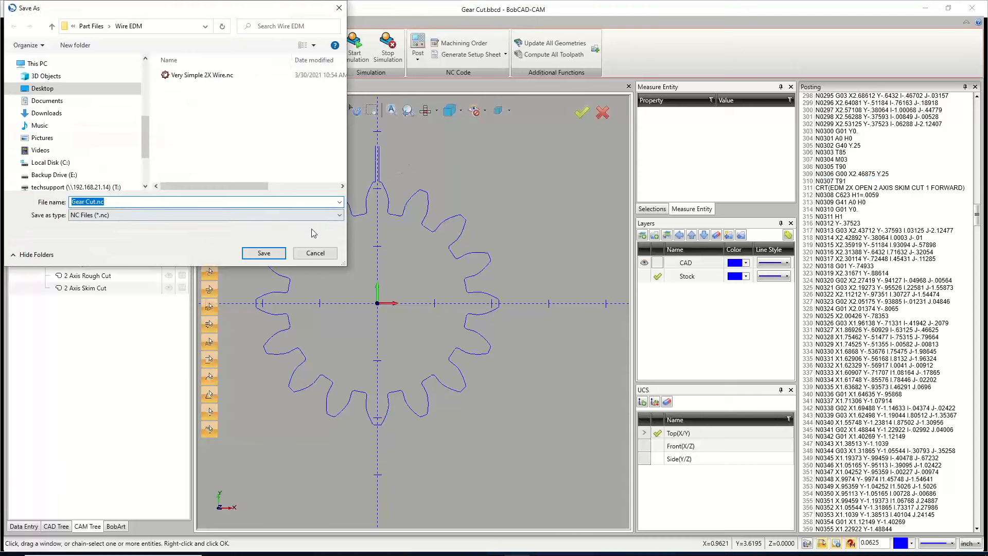
{"action": "left_click", "coordinate": [317, 253]}
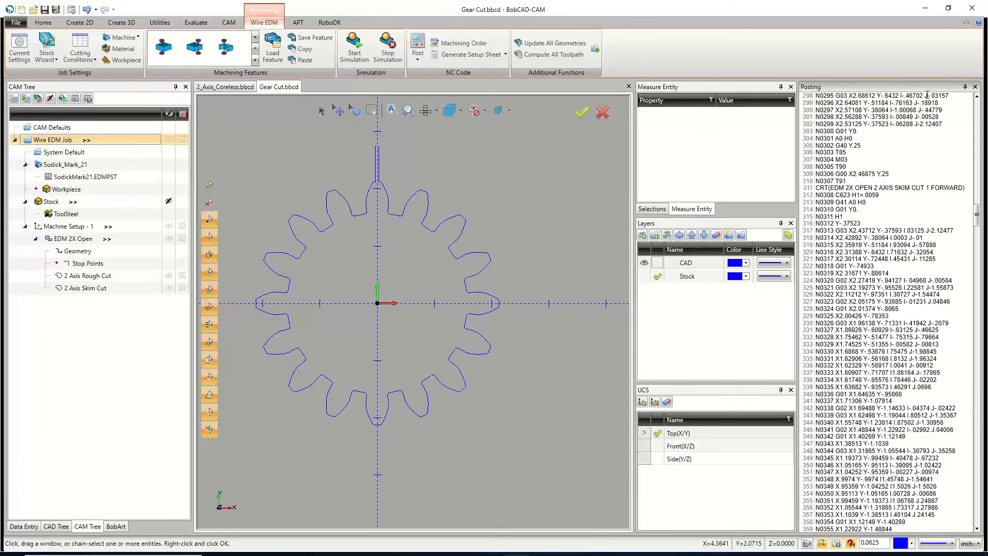
Step: Hide the posted code and generate a setup sheet from the Full Setup Sheet template
{"action": "left_click", "coordinate": [964, 87]}
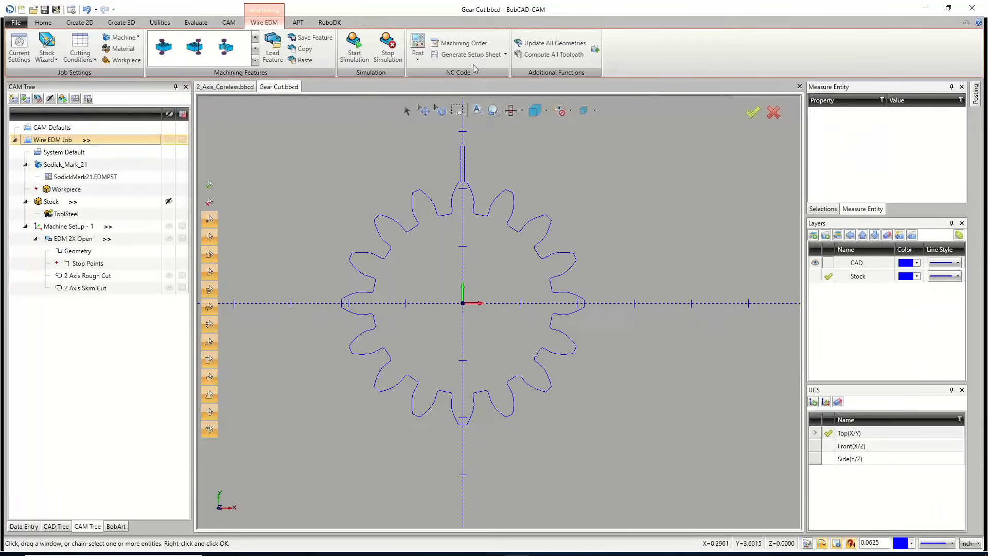
{"action": "left_click", "coordinate": [470, 56]}
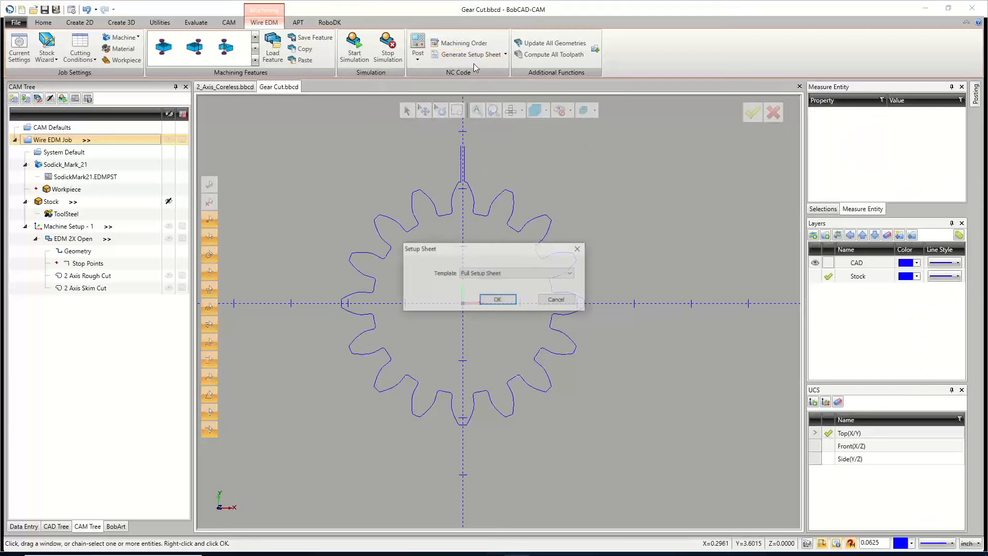
{"action": "left_click", "coordinate": [503, 276]}
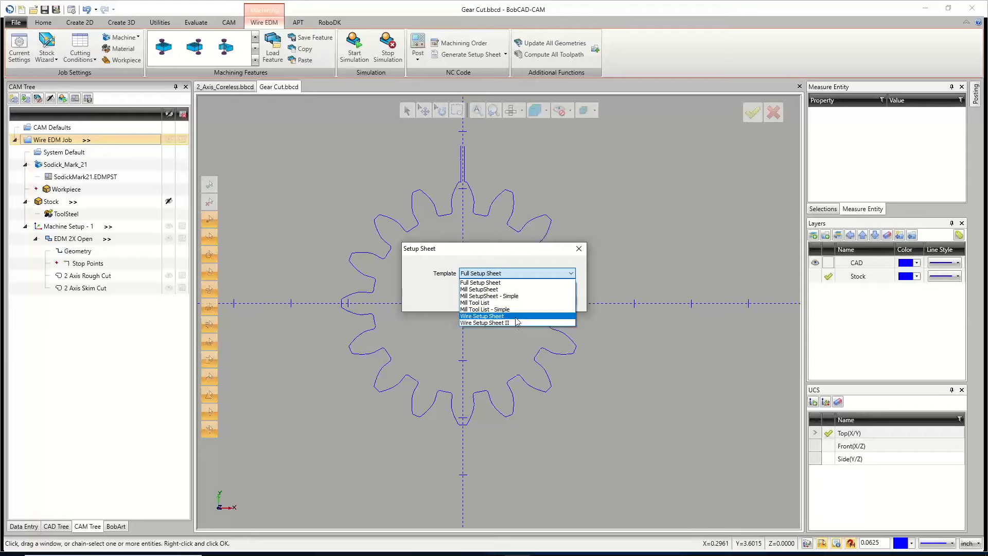
{"action": "left_click", "coordinate": [506, 282]}
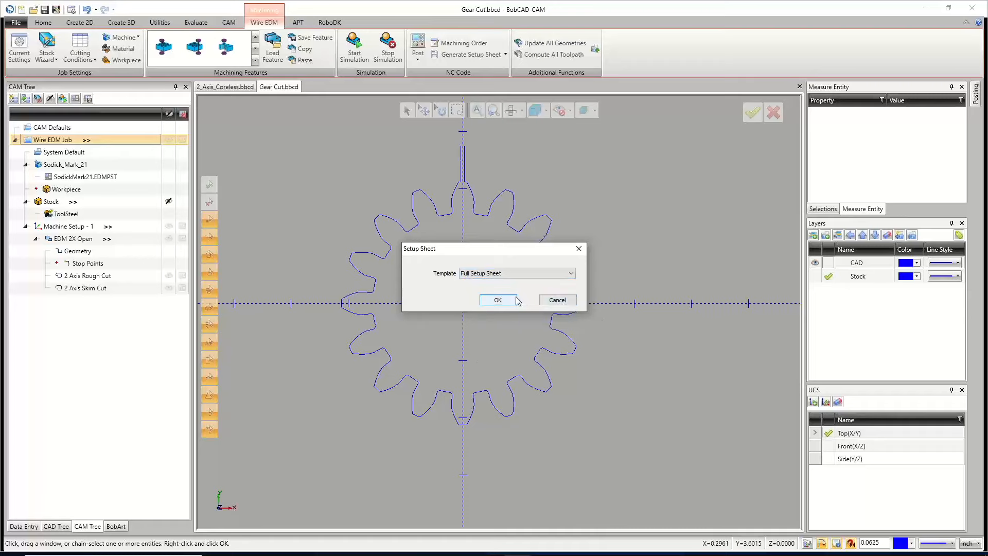
{"action": "left_click", "coordinate": [513, 300]}
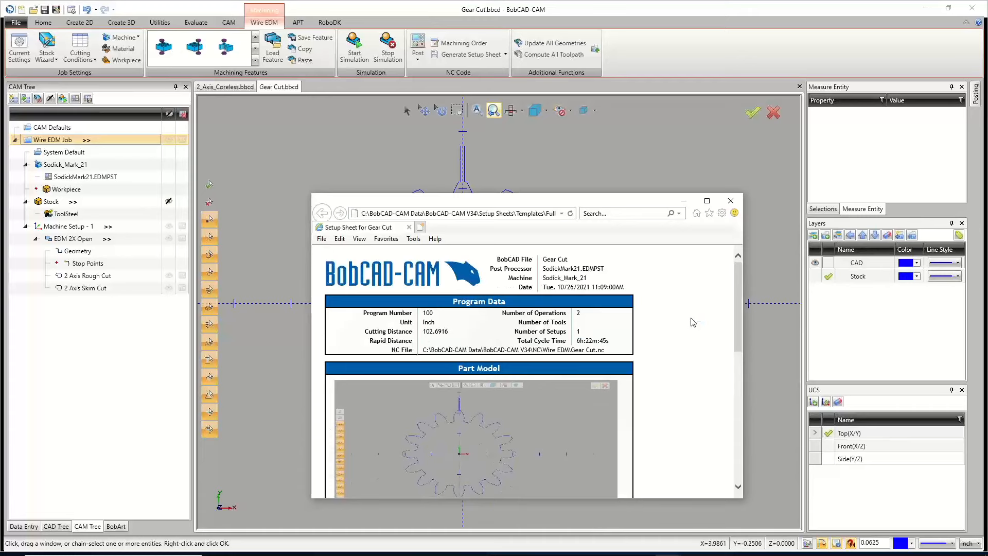
Step: Maximise the setup sheet and review its cutting distance, total cycle time and the cycle time of each operation
{"action": "left_click", "coordinate": [707, 200]}
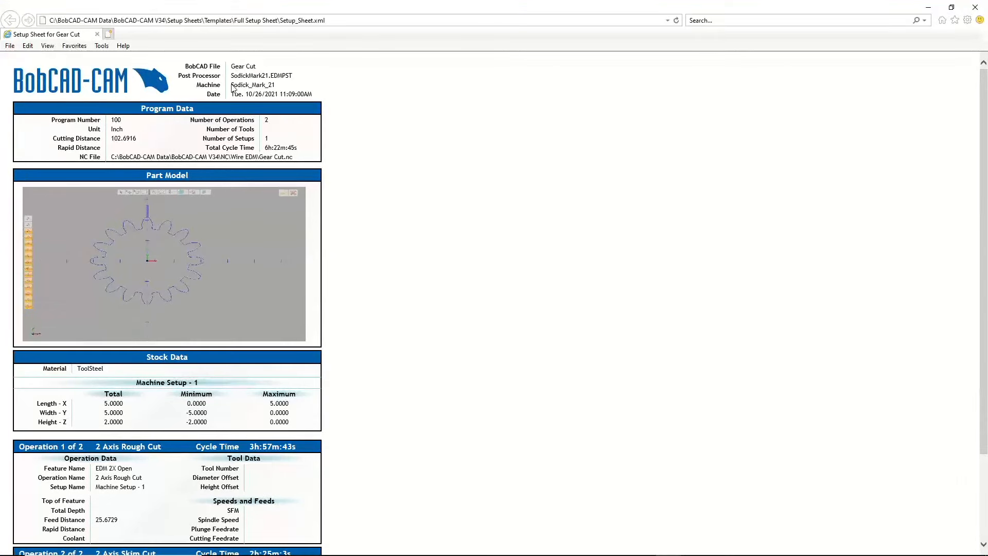
{"action": "left_click_drag", "start_coordinate": [139, 139], "coordinate": [106, 134]}
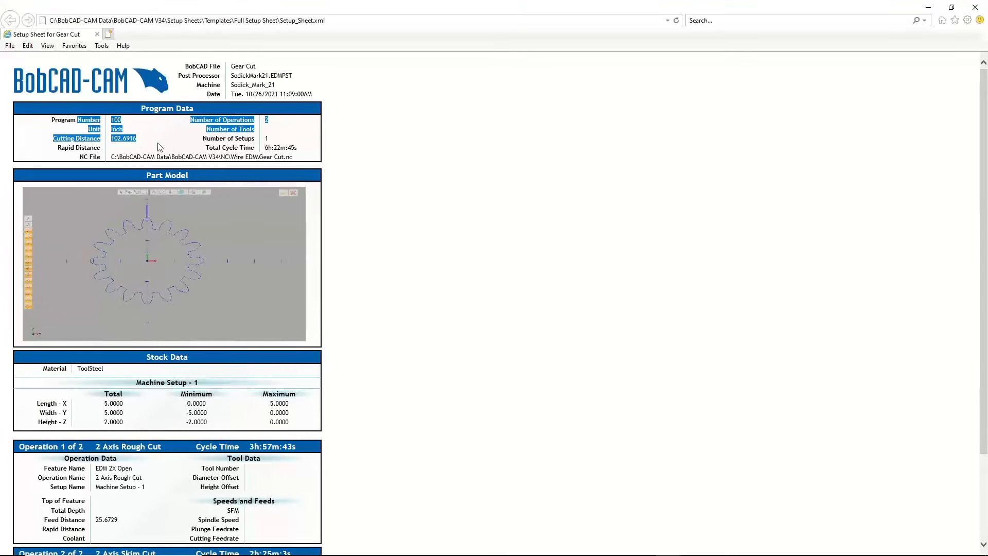
{"action": "left_click", "coordinate": [174, 148]}
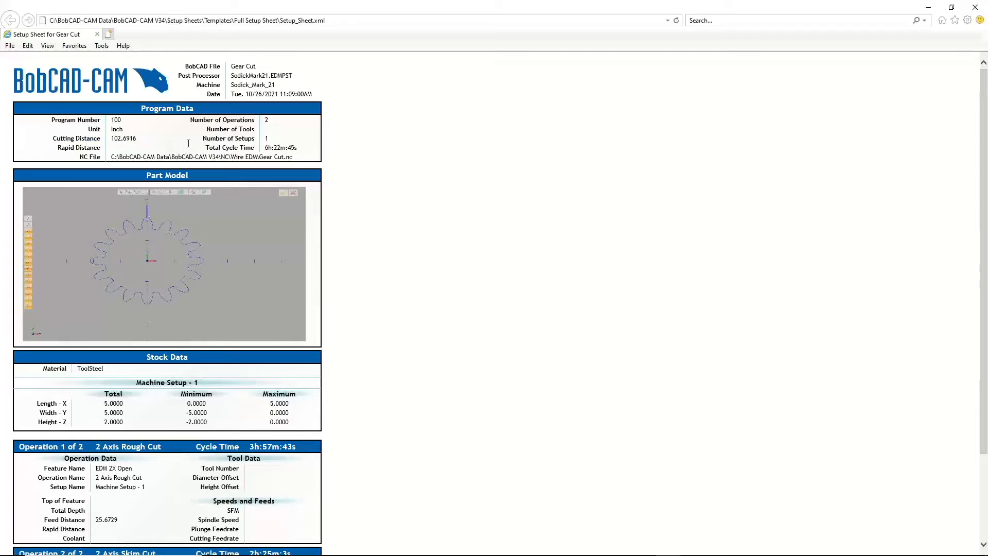
{"action": "left_click_drag", "start_coordinate": [301, 148], "coordinate": [264, 148]}
{"action": "scroll", "coordinate": [433, 210], "scroll_direction": "down", "scroll_amount": 2}
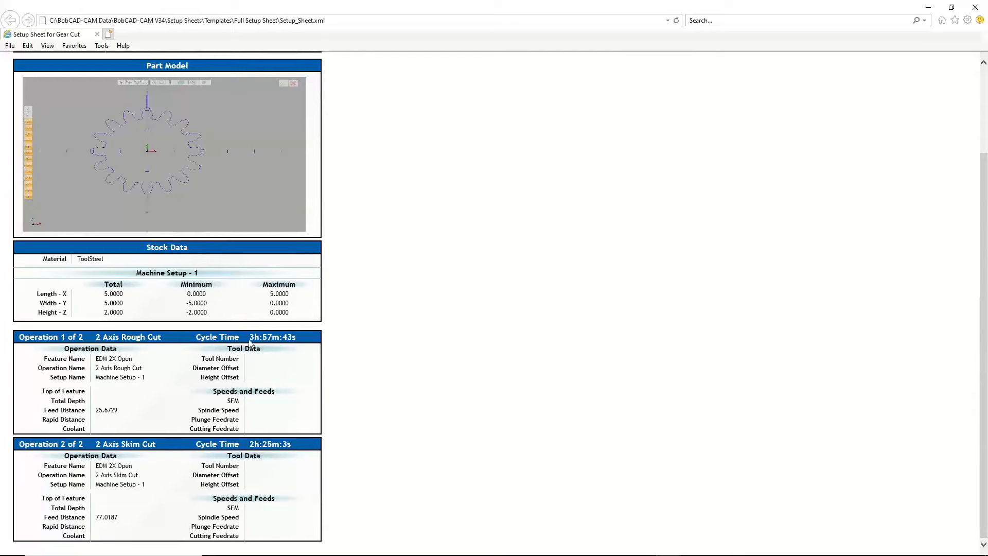
Step: Check the rough cut's cycle time, close the full setup sheet and generate one from the Wire Setup Sheet template
{"action": "left_click_drag", "start_coordinate": [249, 339], "coordinate": [321, 339]}
{"action": "left_click", "coordinate": [374, 332]}
{"action": "left_click", "coordinate": [975, 7]}
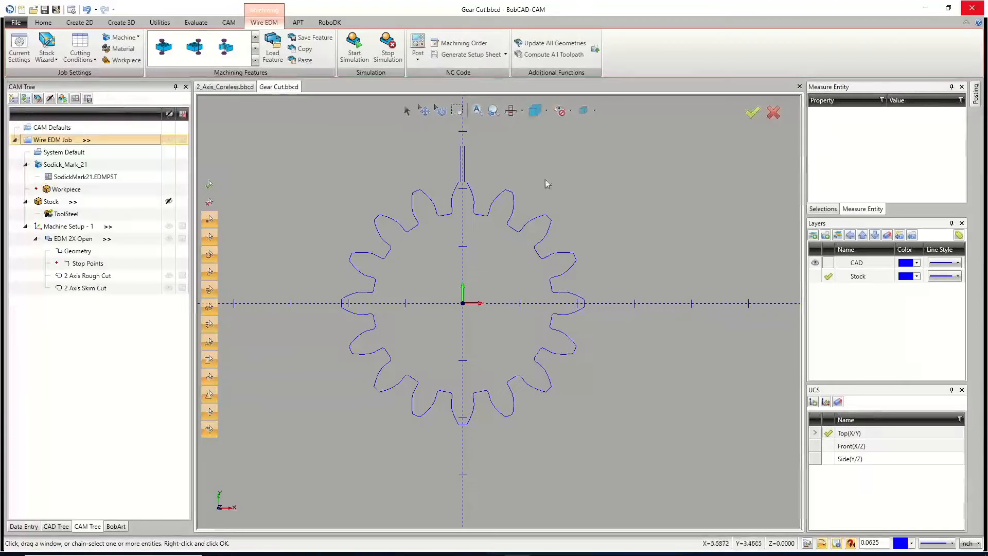
{"action": "left_click", "coordinate": [451, 59]}
{"action": "left_click", "coordinate": [482, 272]}
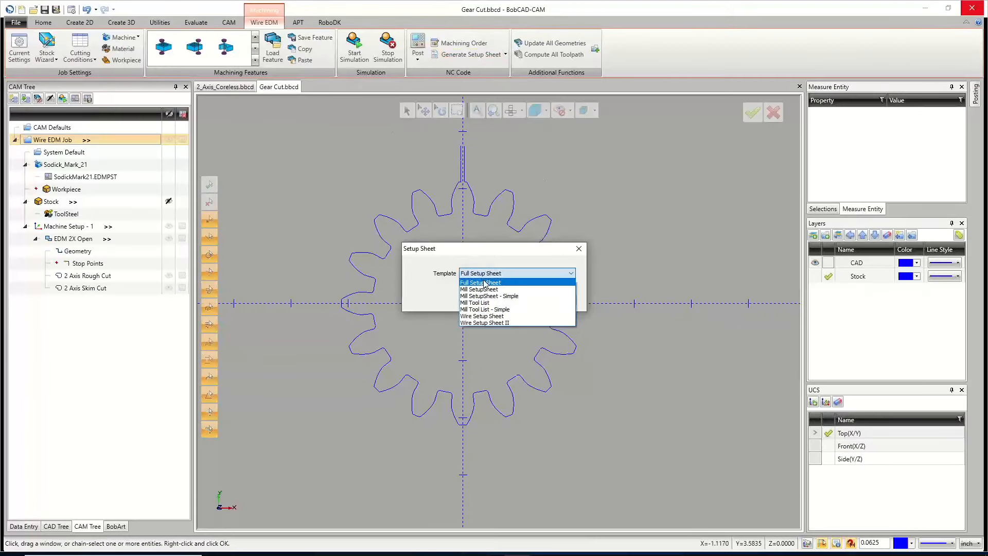
{"action": "left_click", "coordinate": [482, 316]}
{"action": "left_click", "coordinate": [504, 300]}
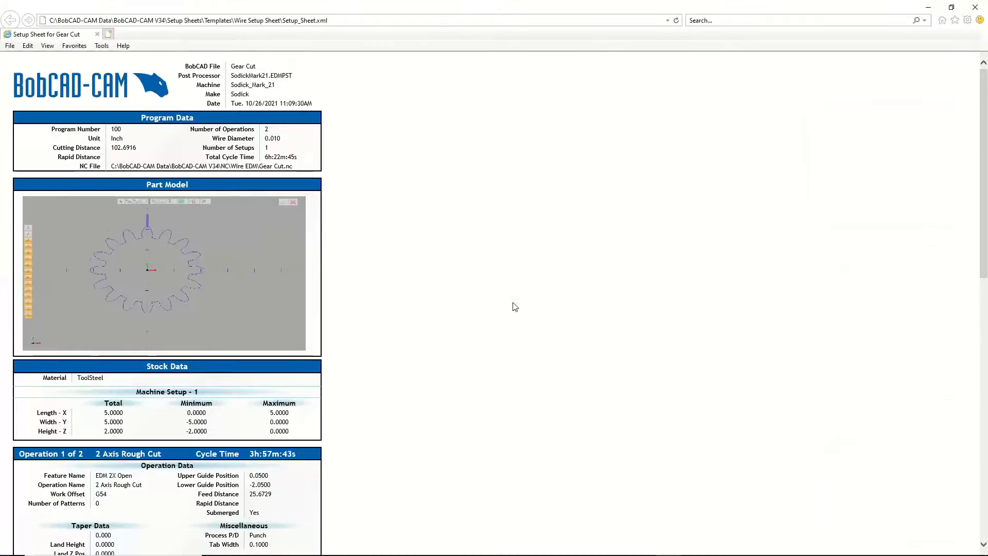
Step: Review the rough cut operation's lead-in type, start hole, start point and tab width in the wire setup sheet
{"action": "scroll", "coordinate": [458, 277], "scroll_direction": "down", "scroll_amount": 7}
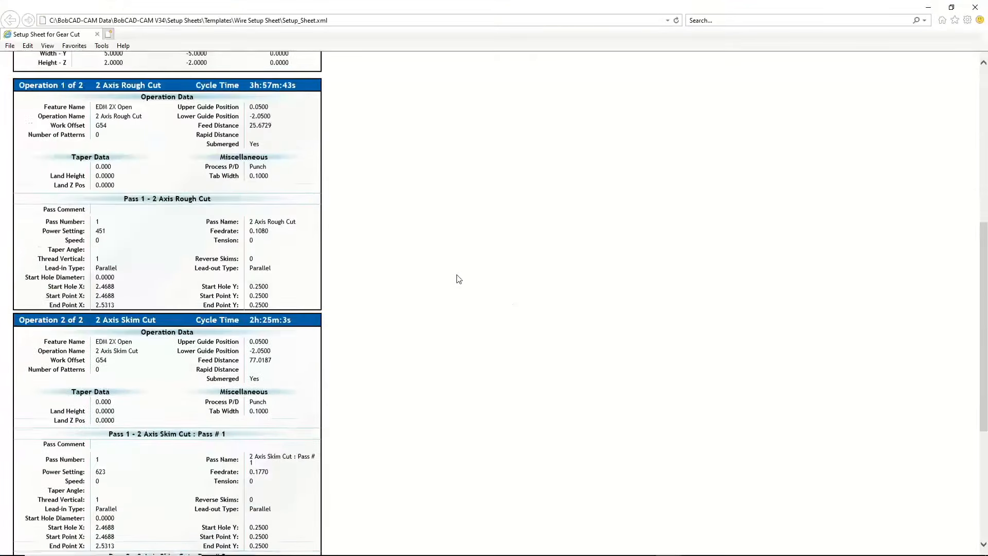
{"action": "scroll", "coordinate": [290, 364], "scroll_direction": "up", "scroll_amount": 3}
{"action": "scroll", "coordinate": [290, 364], "scroll_direction": "down", "scroll_amount": 3}
{"action": "scroll", "coordinate": [246, 210], "scroll_direction": "up", "scroll_amount": 2}
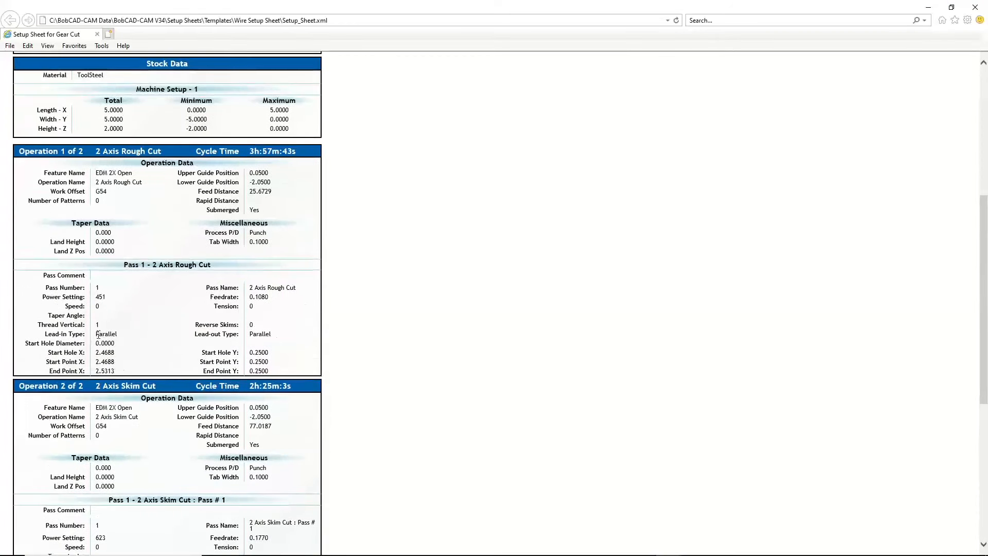
{"action": "mouse_move", "coordinate": [118, 333]}
{"action": "left_mouse_down"}
{"action": "mouse_move", "coordinate": [91, 334]}
{"action": "mouse_move", "coordinate": [107, 342]}
{"action": "left_mouse_up"}
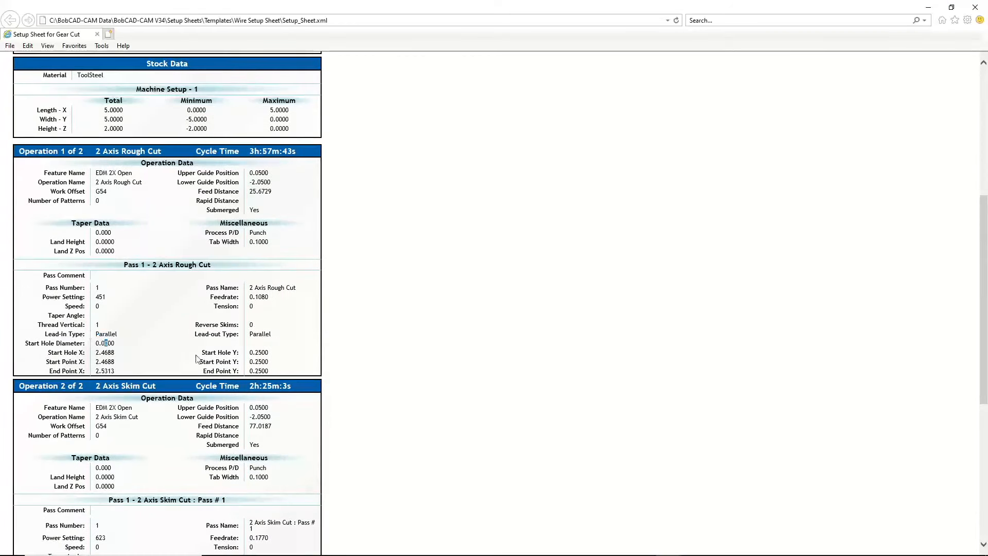
{"action": "double_click", "coordinate": [266, 360]}
{"action": "scroll", "coordinate": [299, 280], "scroll_direction": "up", "scroll_amount": 3}
{"action": "left_click", "coordinate": [273, 319]}
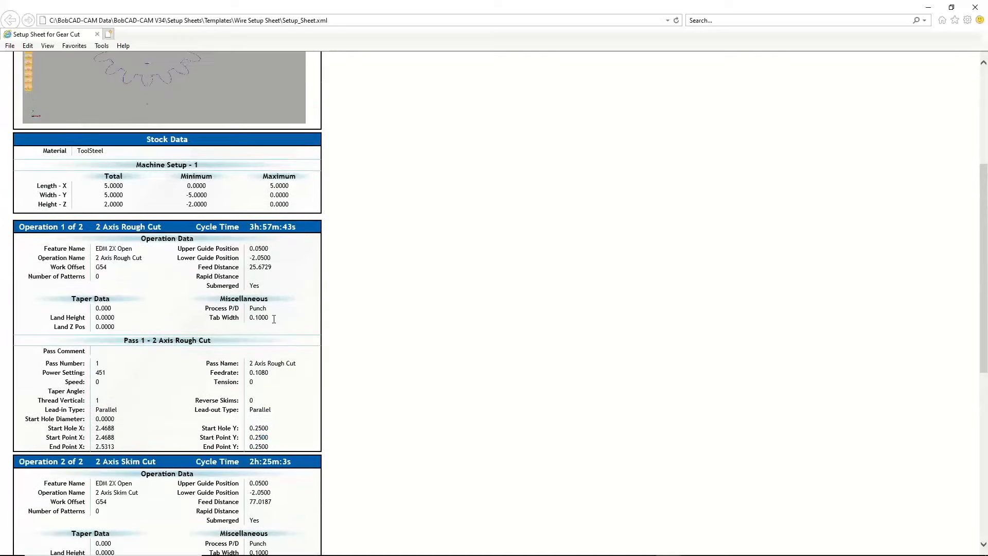
{"action": "left_click_drag", "start_coordinate": [274, 318], "coordinate": [210, 323]}
{"action": "left_click", "coordinate": [344, 315]}
Step: Examine the power settings of the three skim cut passes in the wire setup sheet
{"action": "scroll", "coordinate": [337, 315], "scroll_direction": "down", "scroll_amount": 6}
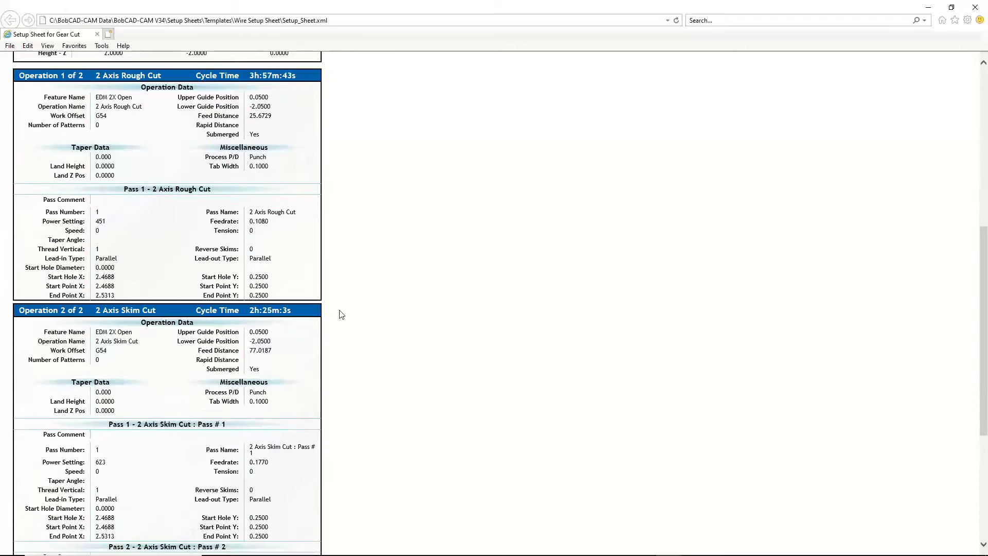
{"action": "scroll", "coordinate": [367, 302], "scroll_direction": "down", "scroll_amount": 8}
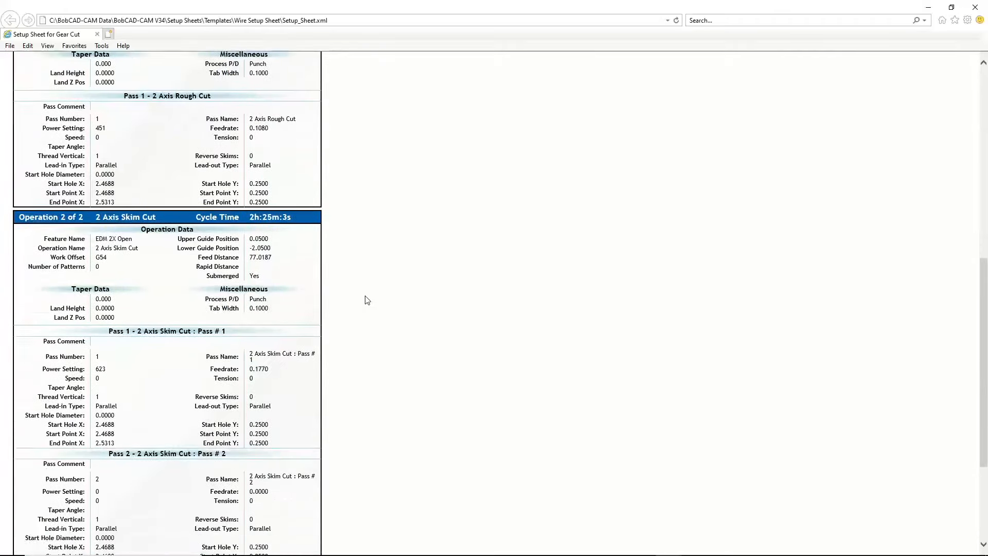
{"action": "scroll", "coordinate": [367, 300], "scroll_direction": "down", "scroll_amount": 2}
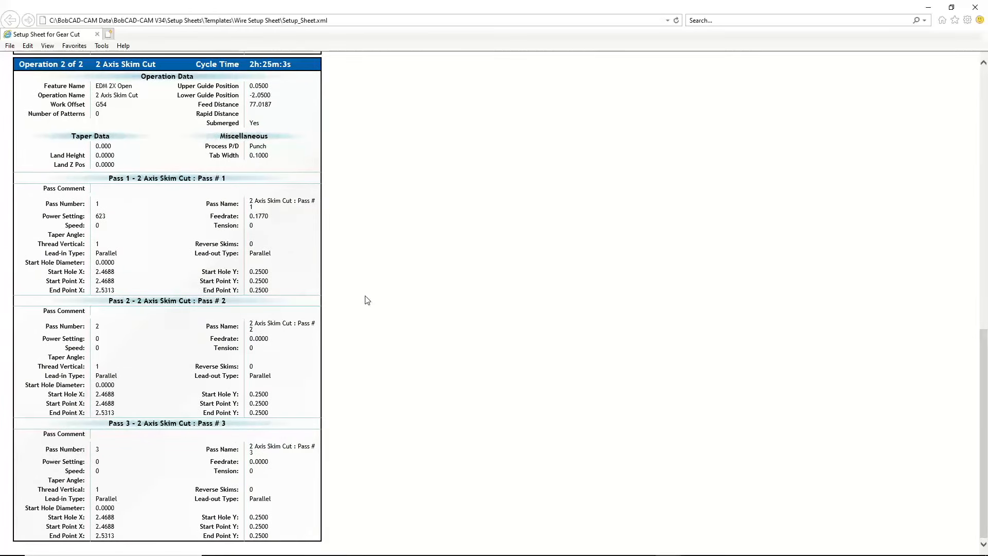
{"action": "left_click_drag", "start_coordinate": [110, 219], "coordinate": [93, 216]}
{"action": "left_click_drag", "start_coordinate": [102, 339], "coordinate": [91, 339]}
{"action": "left_click_drag", "start_coordinate": [114, 463], "coordinate": [91, 462]}
{"action": "scroll", "coordinate": [200, 436], "scroll_direction": "up", "scroll_amount": 3}
{"action": "scroll", "coordinate": [200, 436], "scroll_direction": "up", "scroll_amount": 15}
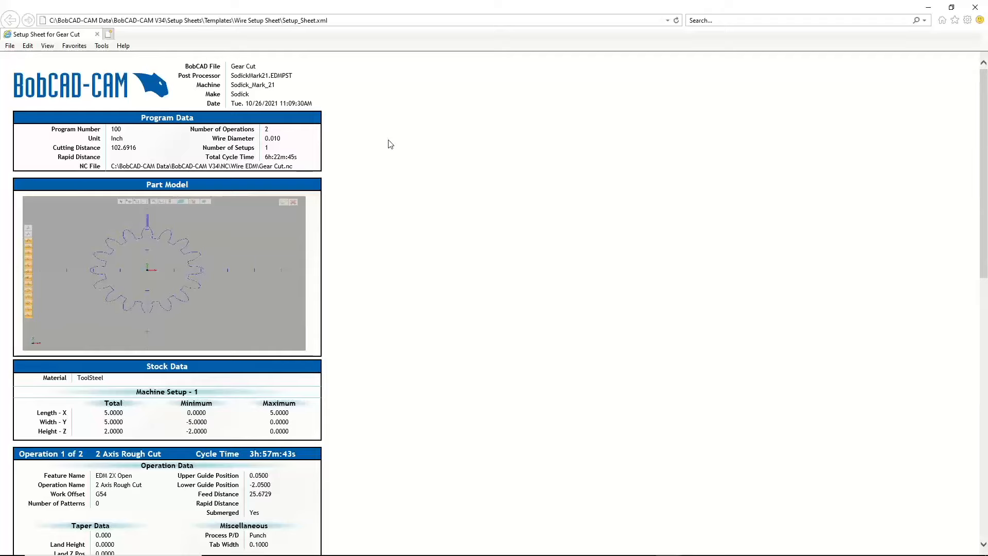
Step: Print the wire setup sheet with Microsoft Print to PDF
{"action": "right_click", "coordinate": [361, 196]}
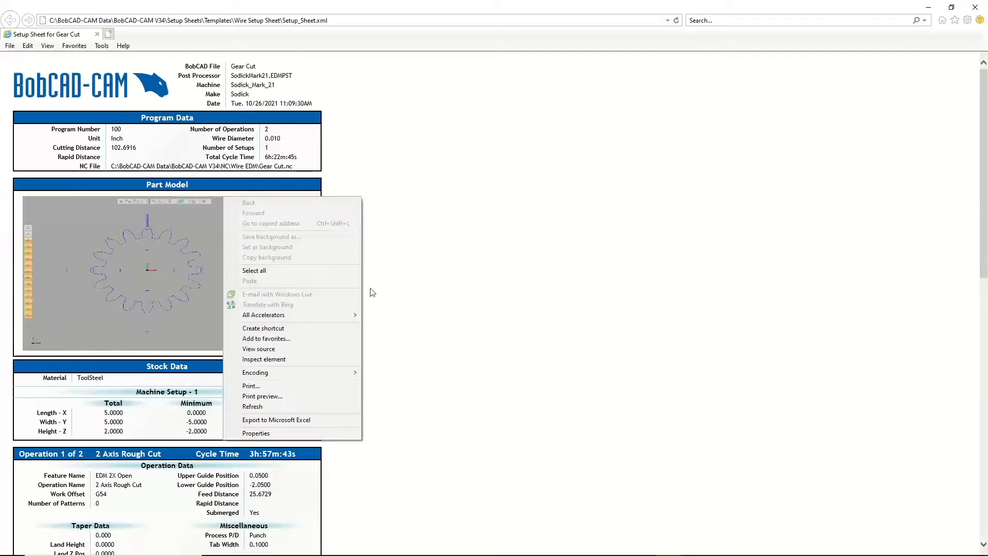
{"action": "left_click", "coordinate": [286, 387]}
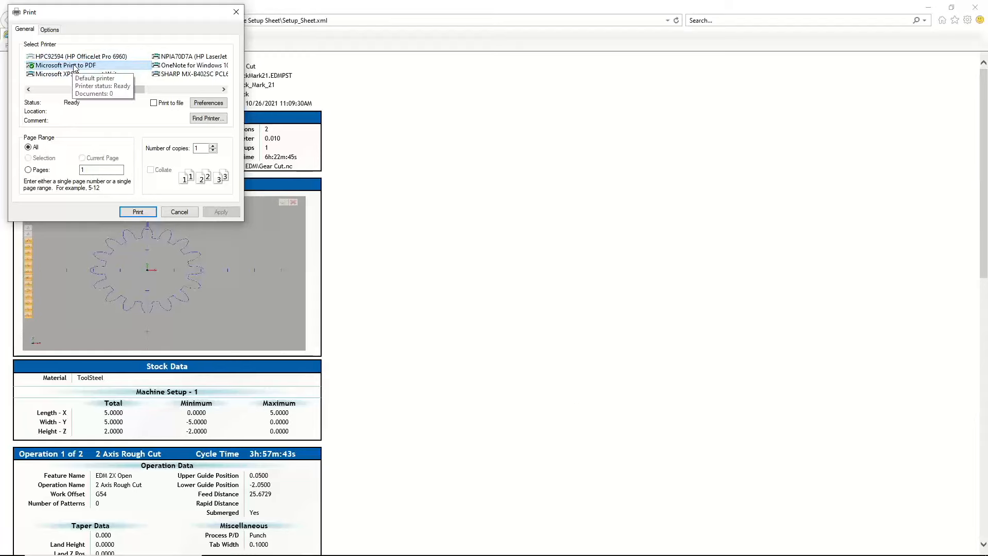
{"action": "left_click", "coordinate": [142, 211]}
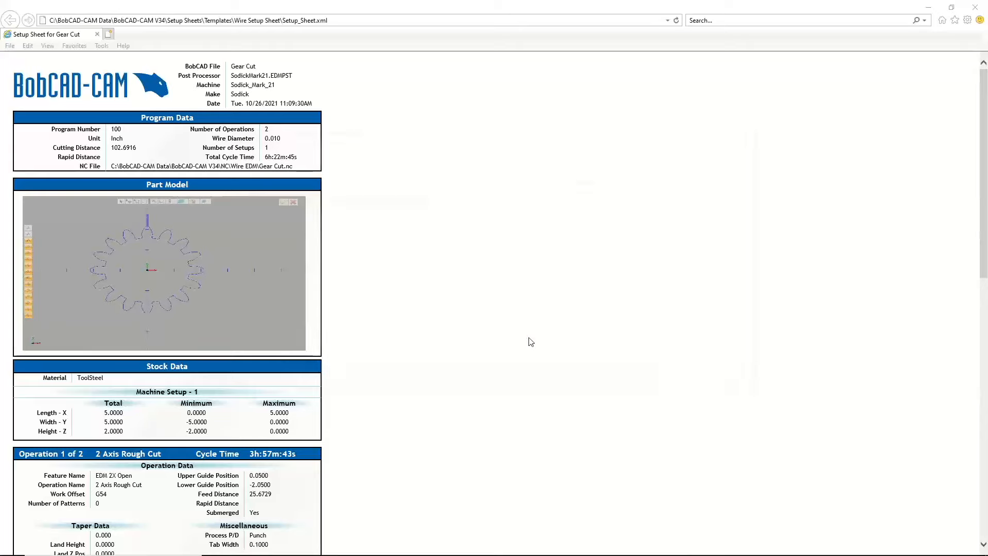
Step: Choose the Wire EDM folder under Desktop, Repeat Training Documents, Part Files as the PDF's save location
{"action": "scroll", "coordinate": [342, 265], "scroll_direction": "up", "scroll_amount": 5}
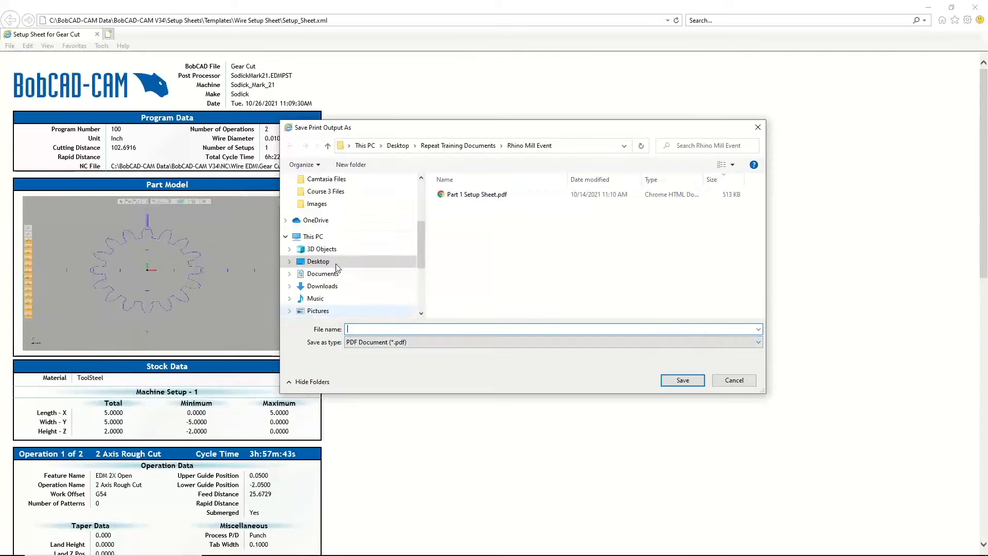
{"action": "scroll", "coordinate": [334, 242], "scroll_direction": "down", "scroll_amount": 3}
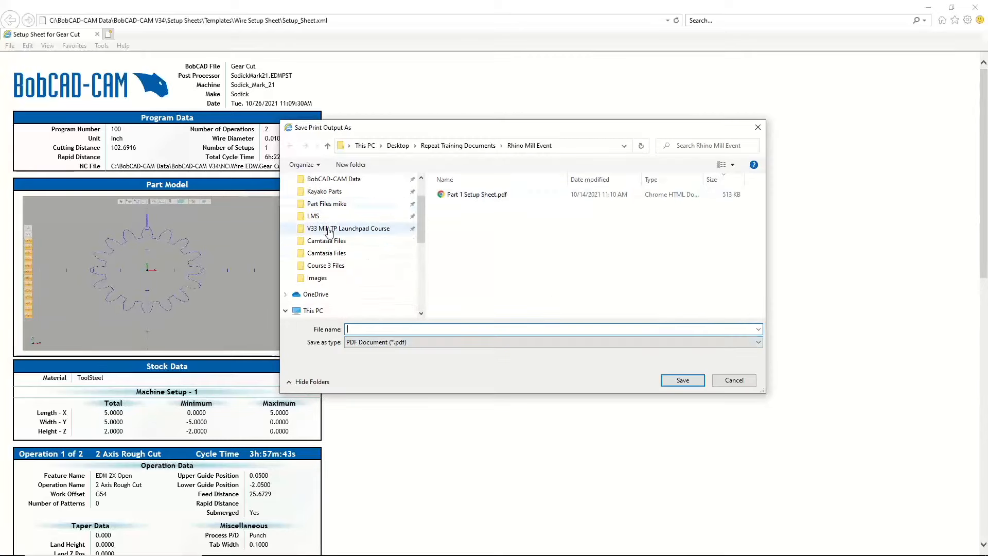
{"action": "scroll", "coordinate": [316, 195], "scroll_direction": "up", "scroll_amount": 2}
{"action": "left_click", "coordinate": [318, 179]}
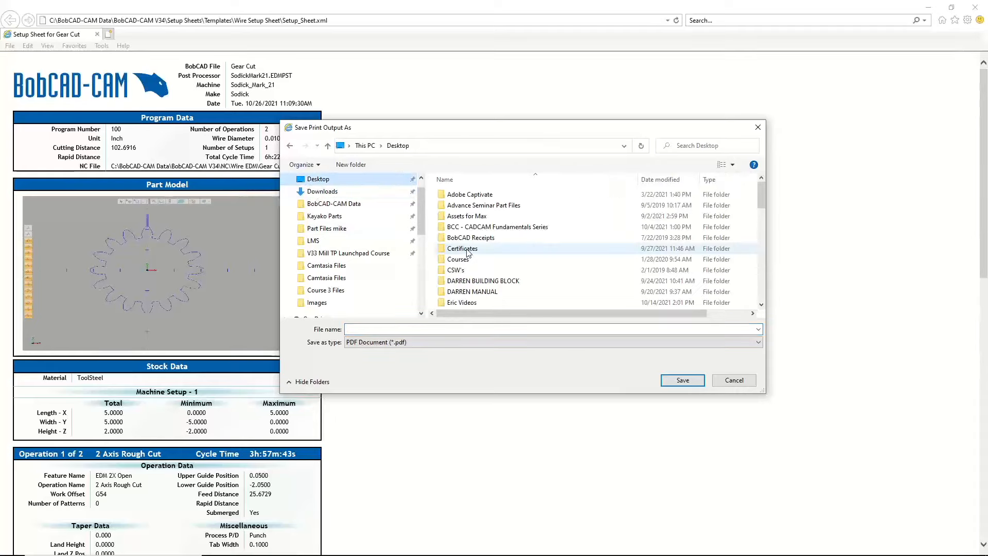
{"action": "scroll", "coordinate": [475, 280], "scroll_direction": "down", "scroll_amount": 6}
{"action": "scroll", "coordinate": [476, 282], "scroll_direction": "down", "scroll_amount": 1}
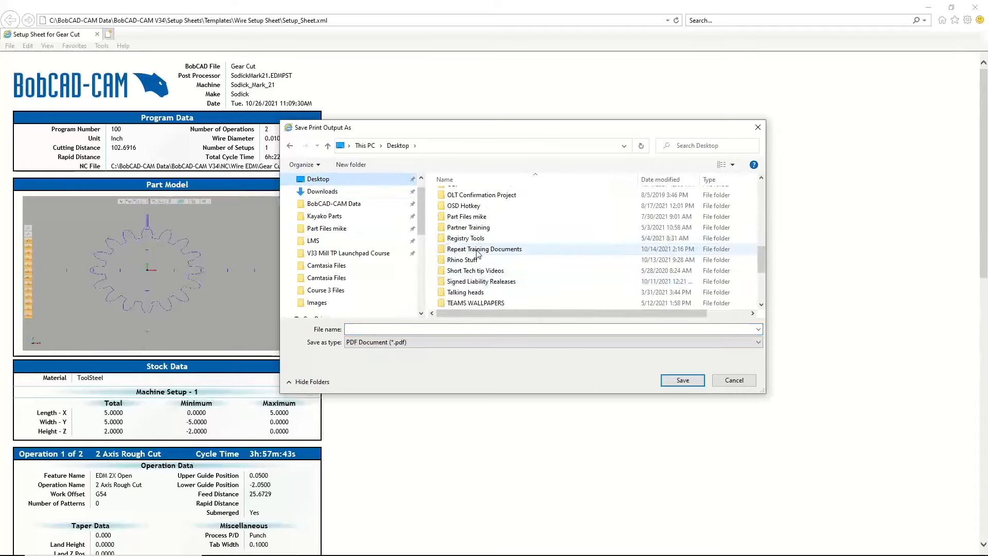
{"action": "double_click", "coordinate": [476, 249]}
{"action": "scroll", "coordinate": [488, 301], "scroll_direction": "down", "scroll_amount": 4}
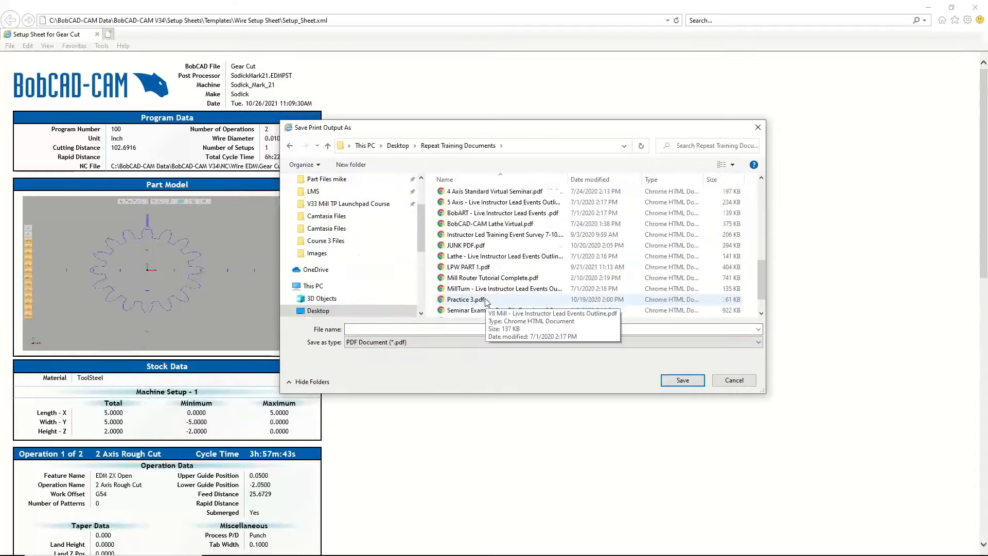
{"action": "scroll", "coordinate": [481, 258], "scroll_direction": "up", "scroll_amount": 4}
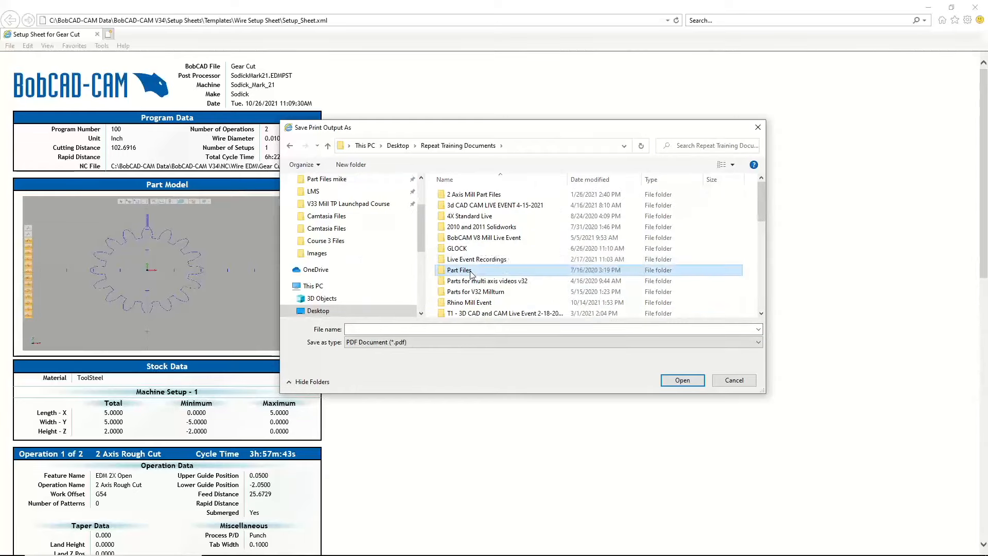
{"action": "double_click", "coordinate": [459, 269]}
{"action": "double_click", "coordinate": [473, 311]}
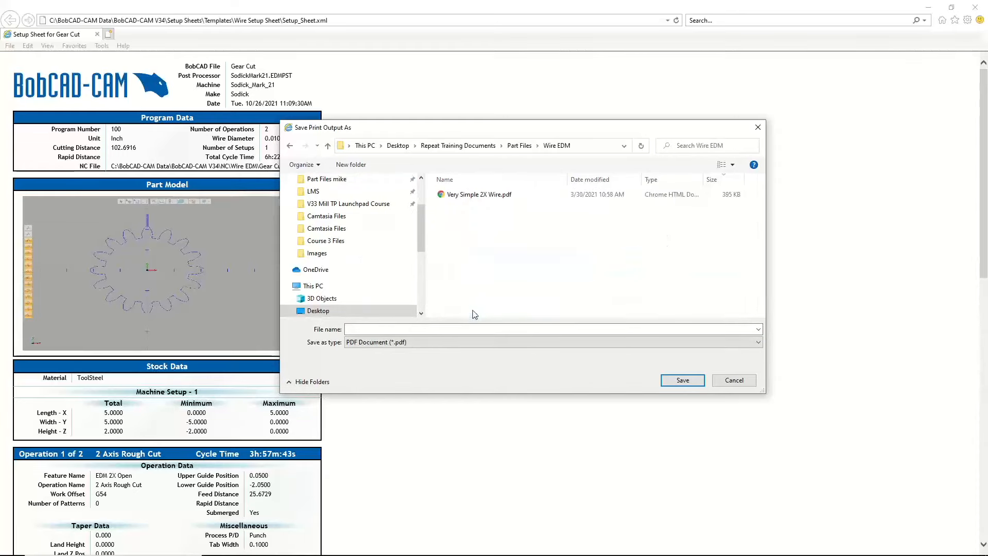
Step: Save the PDF as Gear Setup Sheet and close the setup sheet window
{"action": "left_click", "coordinate": [399, 329]}
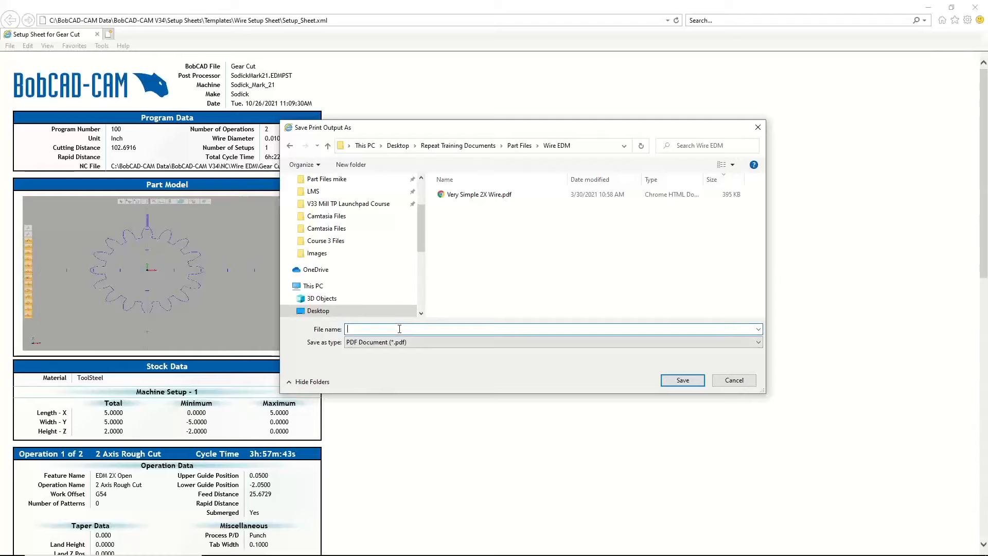
{"action": "type", "text": "Gear Setup Sheet"}
{"action": "left_click", "coordinate": [680, 379]}
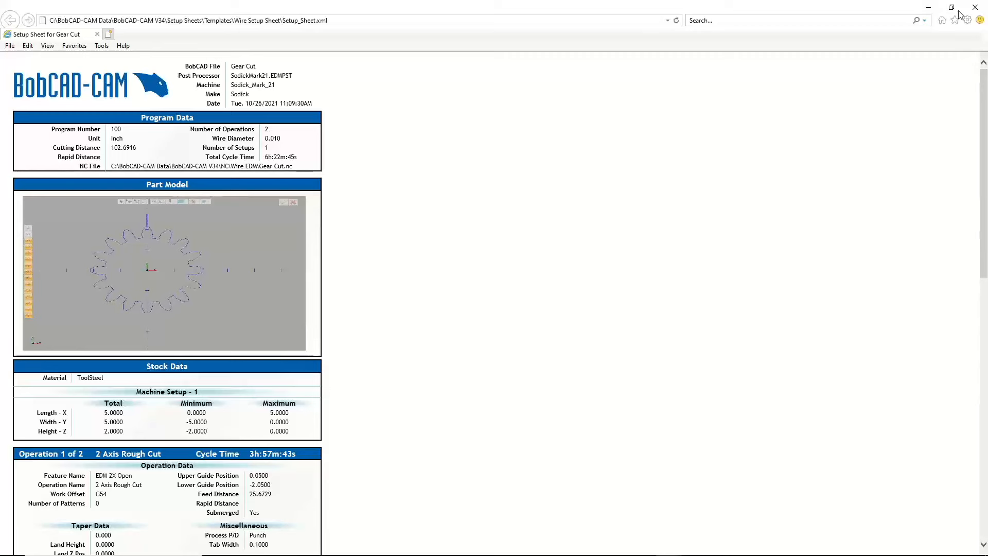
{"action": "left_click", "coordinate": [975, 8]}
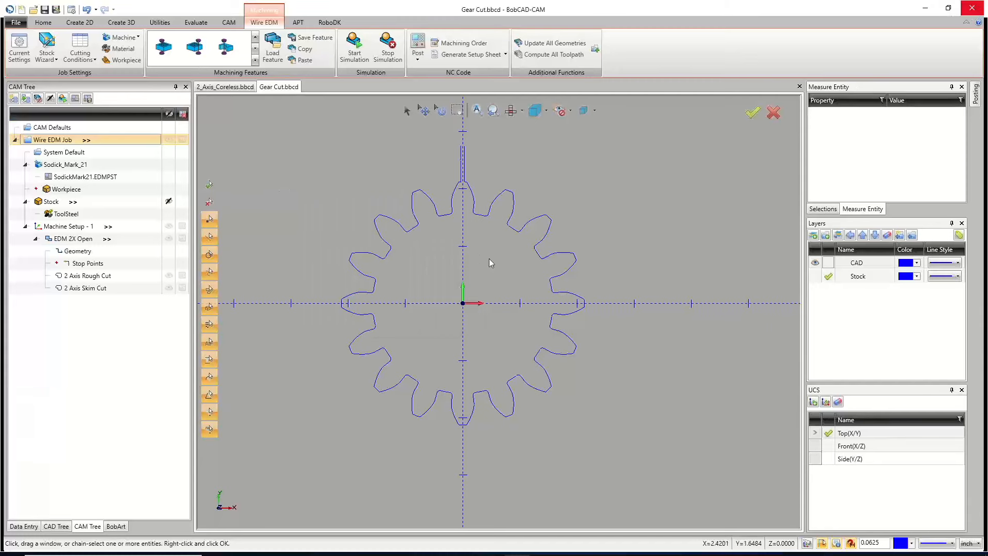
Step: Switch to the 2_Axis_Coreless.bbcd document and display its geometry from the top
{"action": "left_click", "coordinate": [244, 87]}
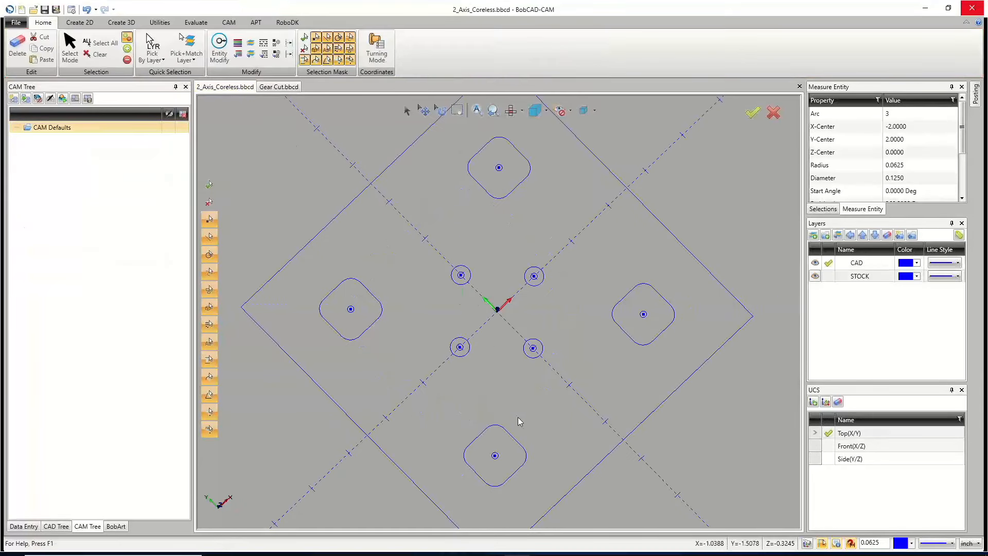
{"action": "key", "text": "t"}
{"action": "scroll", "coordinate": [492, 346], "scroll_direction": "down", "scroll_amount": 4}
{"action": "scroll", "coordinate": [493, 356], "scroll_direction": "up", "scroll_amount": 5}
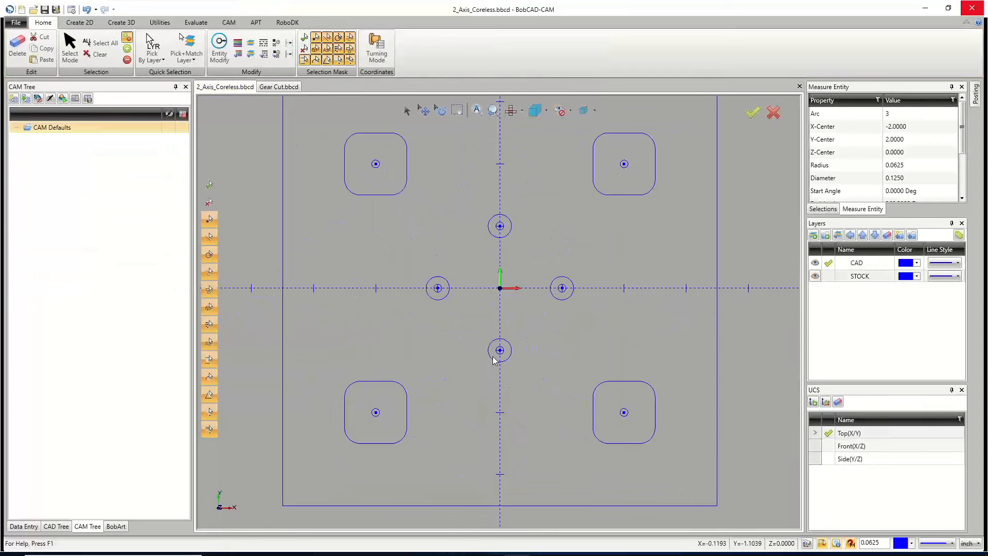
{"action": "scroll", "coordinate": [494, 356], "scroll_direction": "down", "scroll_amount": 4}
{"action": "scroll", "coordinate": [494, 356], "scroll_direction": "up", "scroll_amount": 2}
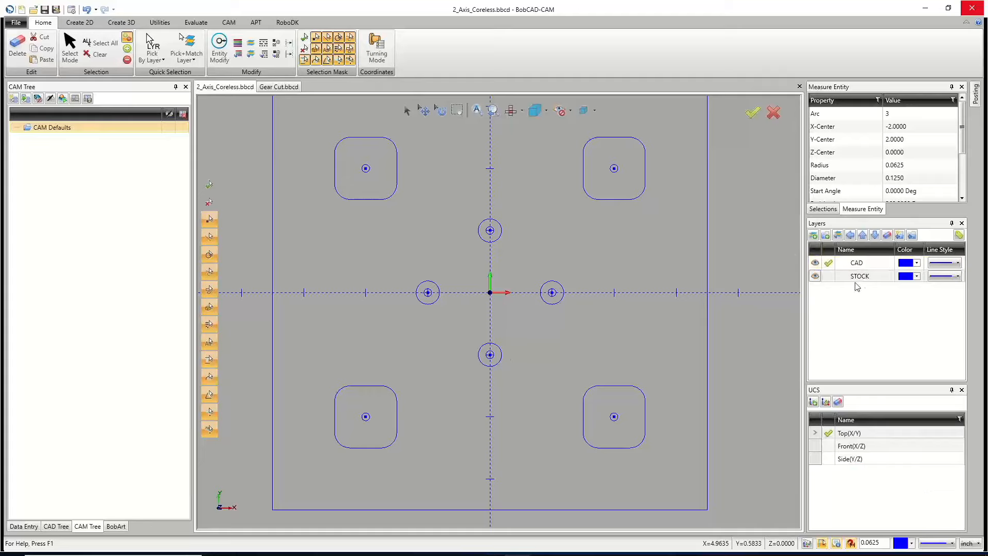
Step: Make STOCK the active layer and hide the CAD layer, leaving the stock outline and start holes displayed
{"action": "left_click", "coordinate": [827, 279]}
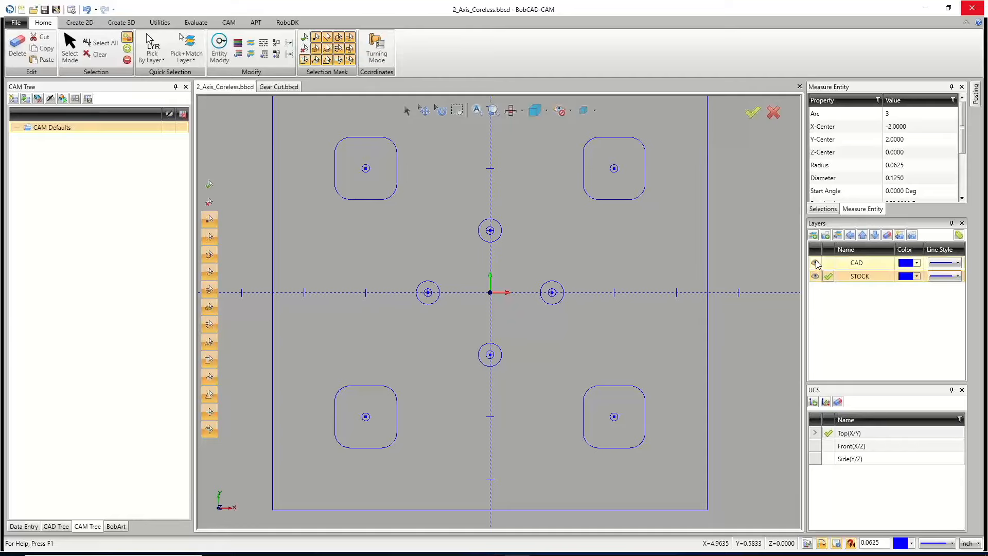
{"action": "left_click", "coordinate": [815, 263]}
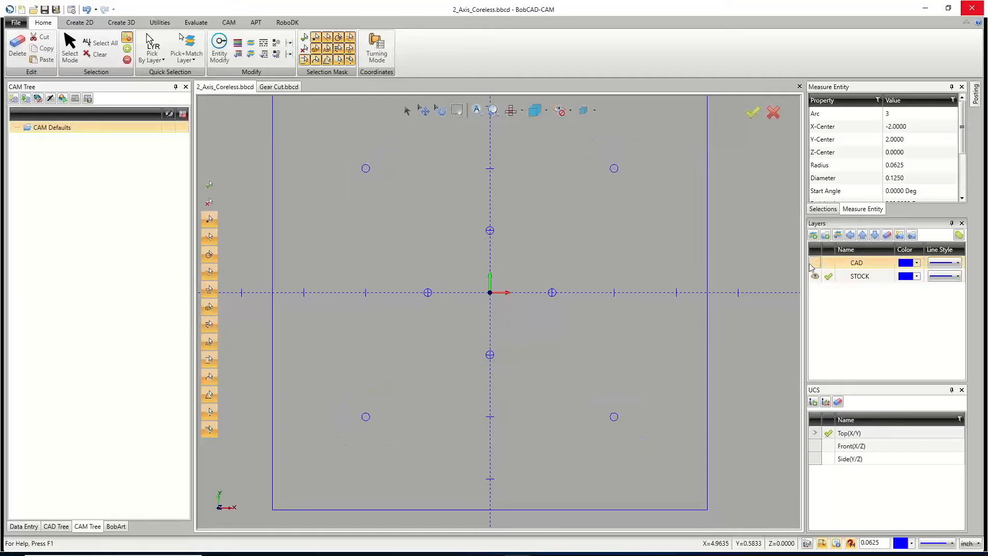
{"action": "scroll", "coordinate": [523, 269], "scroll_direction": "down", "scroll_amount": 2}
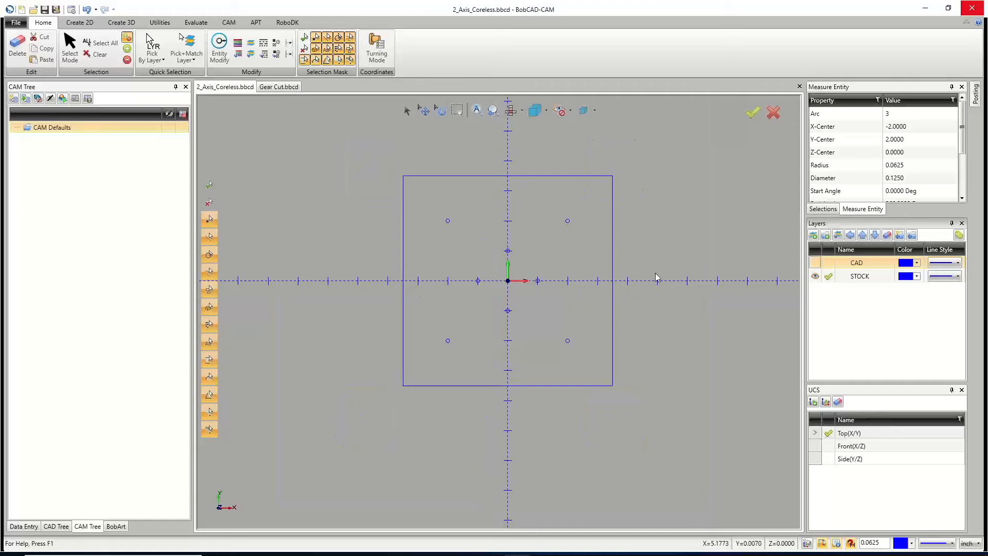
{"action": "scroll", "coordinate": [532, 218], "scroll_direction": "up", "scroll_amount": 2}
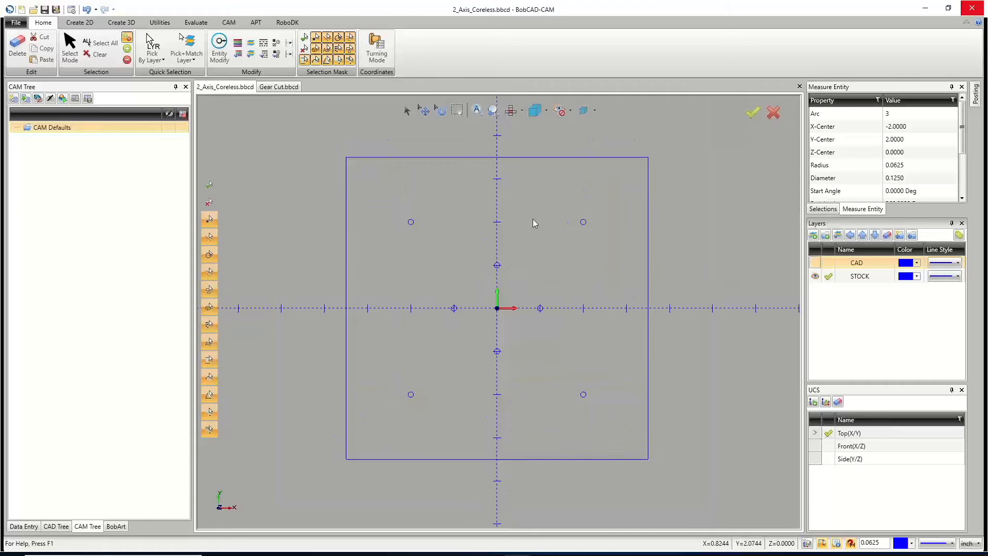
Step: Turn off Show Axis in the current document's display settings and apply the change
{"action": "left_click", "coordinate": [71, 12]}
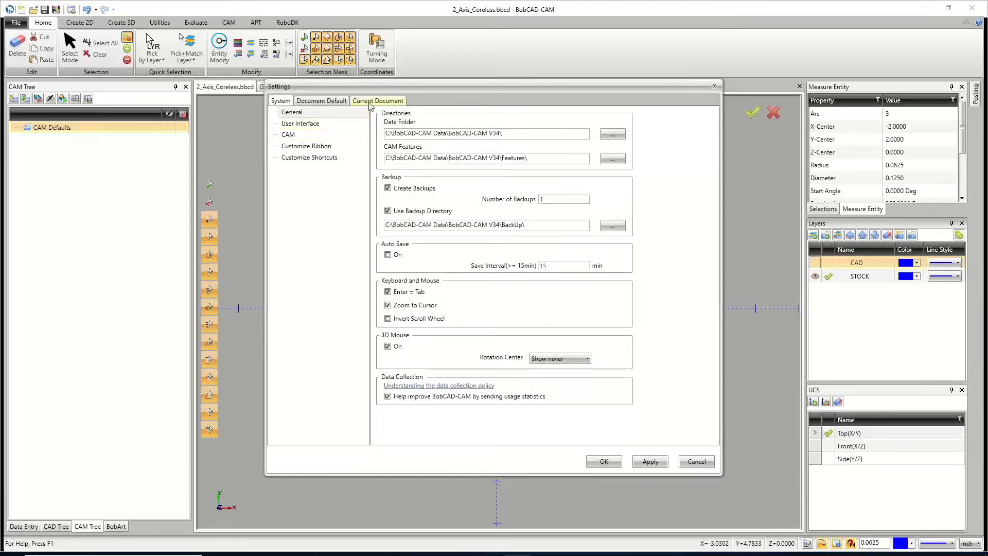
{"action": "left_click", "coordinate": [369, 102]}
{"action": "left_click", "coordinate": [291, 124]}
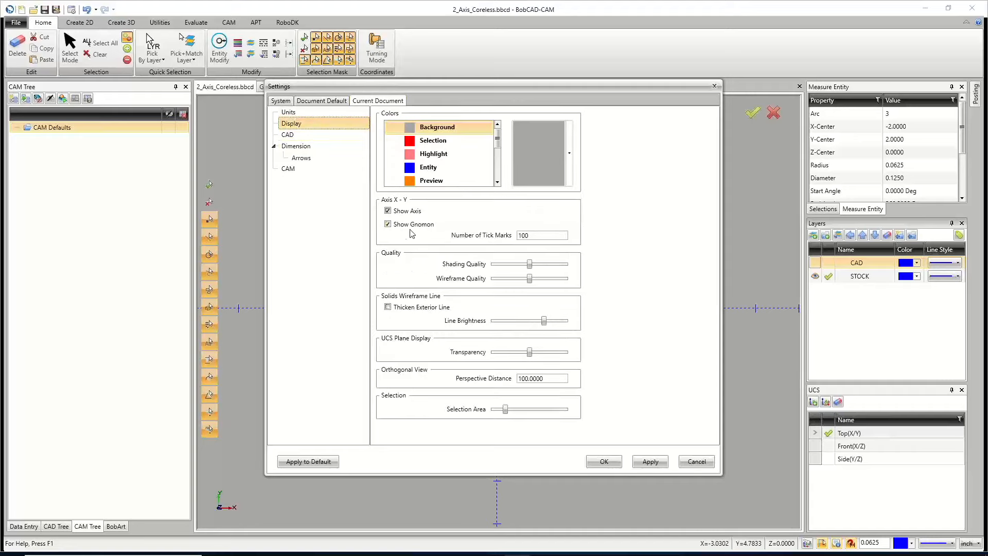
{"action": "left_click", "coordinate": [387, 211]}
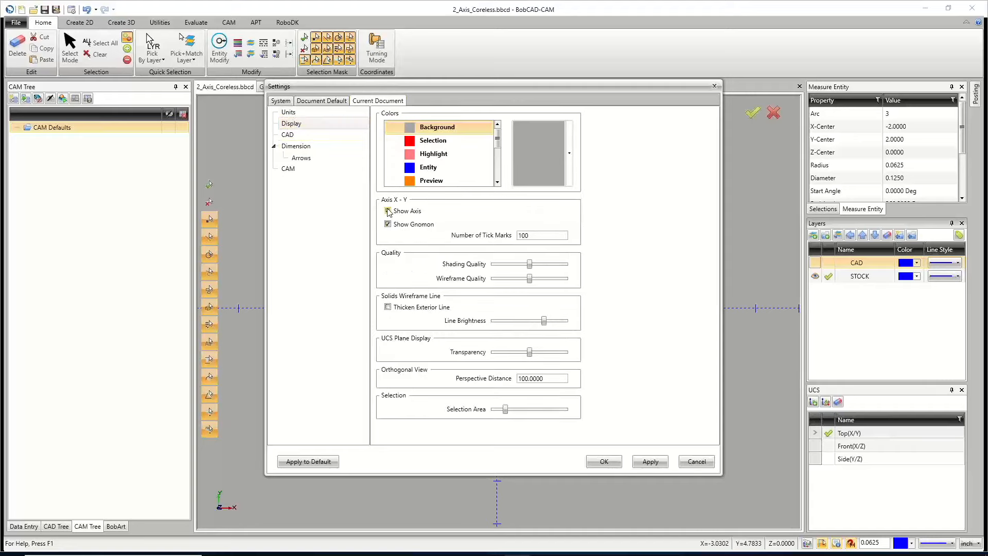
{"action": "left_click", "coordinate": [651, 460]}
{"action": "left_click", "coordinate": [602, 459]}
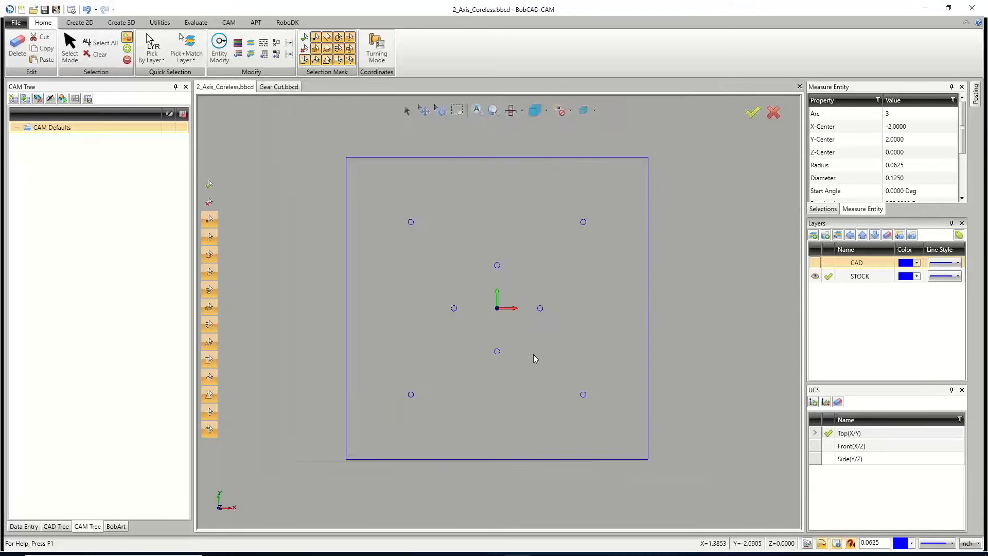
Step: Show the CAD layer briefly to compare its cutouts with the start holes, and hide it again
{"action": "scroll", "coordinate": [508, 319], "scroll_direction": "down", "scroll_amount": 1}
{"action": "scroll", "coordinate": [511, 330], "scroll_direction": "up", "scroll_amount": 1}
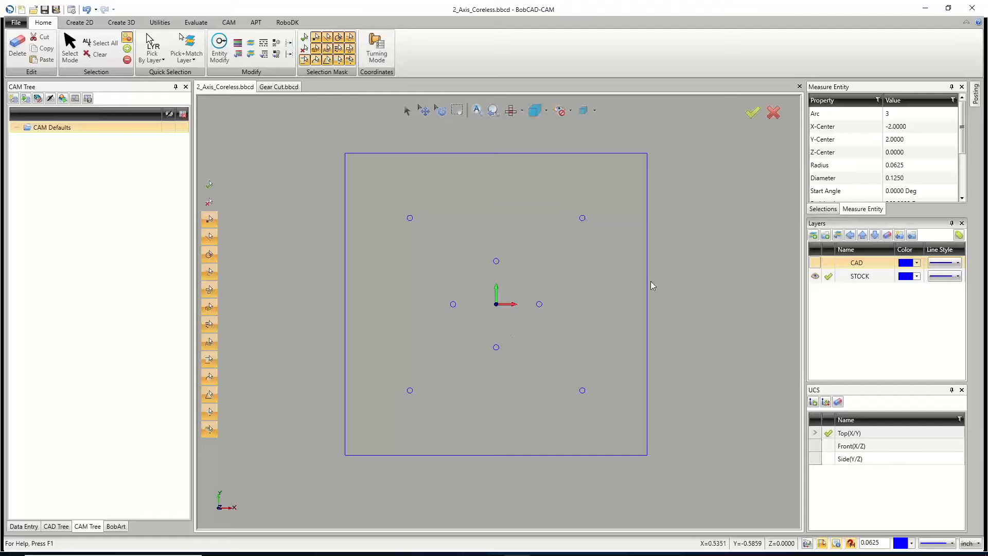
{"action": "left_click", "coordinate": [814, 262]}
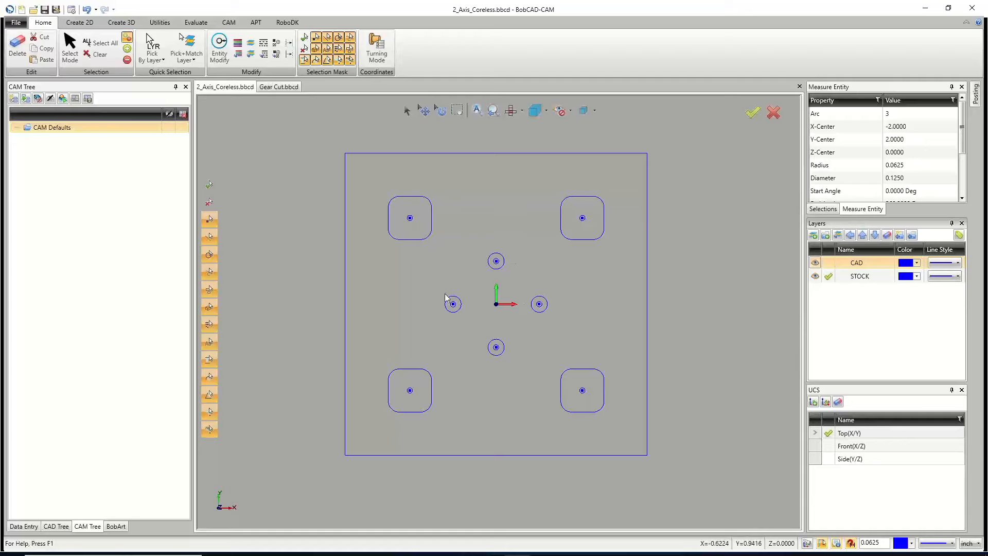
{"action": "left_click", "coordinate": [814, 263]}
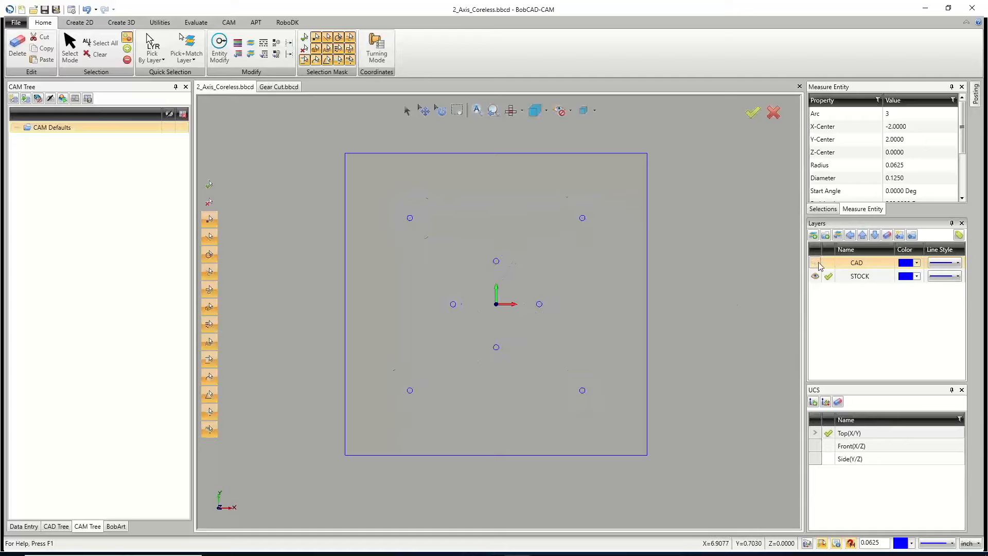
Step: Start a new machining job for the part
{"action": "right_click", "coordinate": [57, 127]}
{"action": "left_click", "coordinate": [73, 133]}
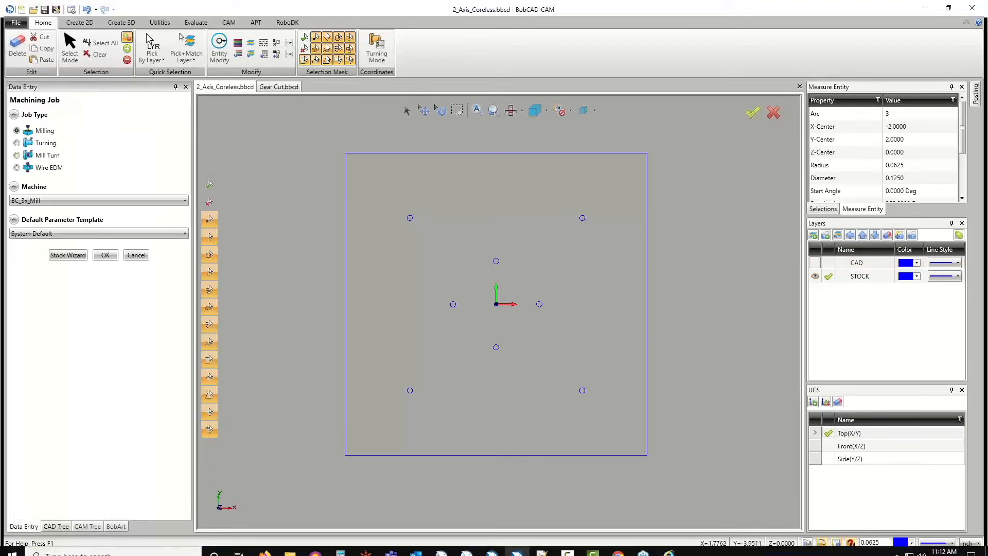
{"action": "left_click", "coordinate": [667, 545]}
{"action": "scroll", "coordinate": [515, 365], "scroll_direction": "up", "scroll_amount": 2}
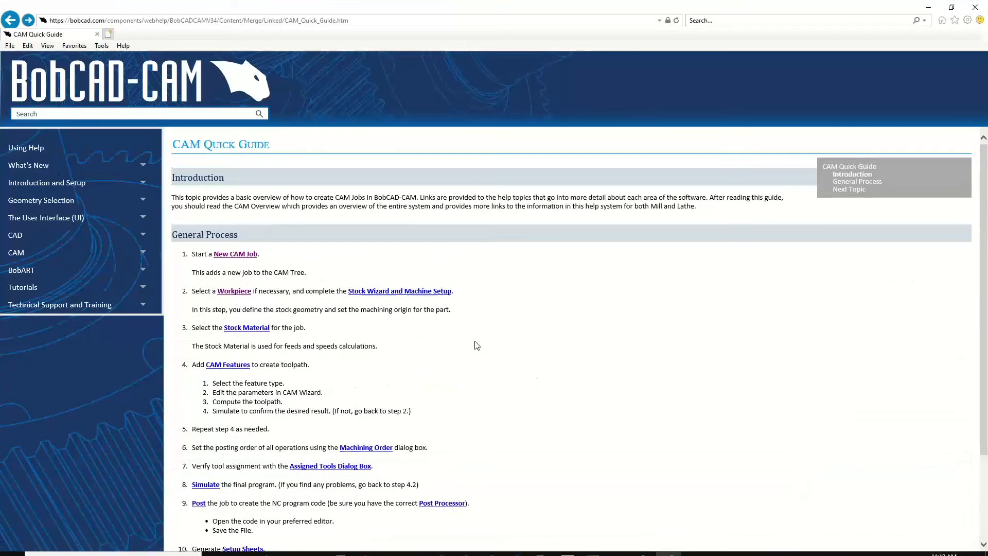
{"action": "left_click", "coordinate": [927, 7]}
Step: Set the job type to Wire EDM with the Sodick_Mark_21 machine, and continue to the stock definition without picking a workpiece
{"action": "left_click", "coordinate": [59, 171]}
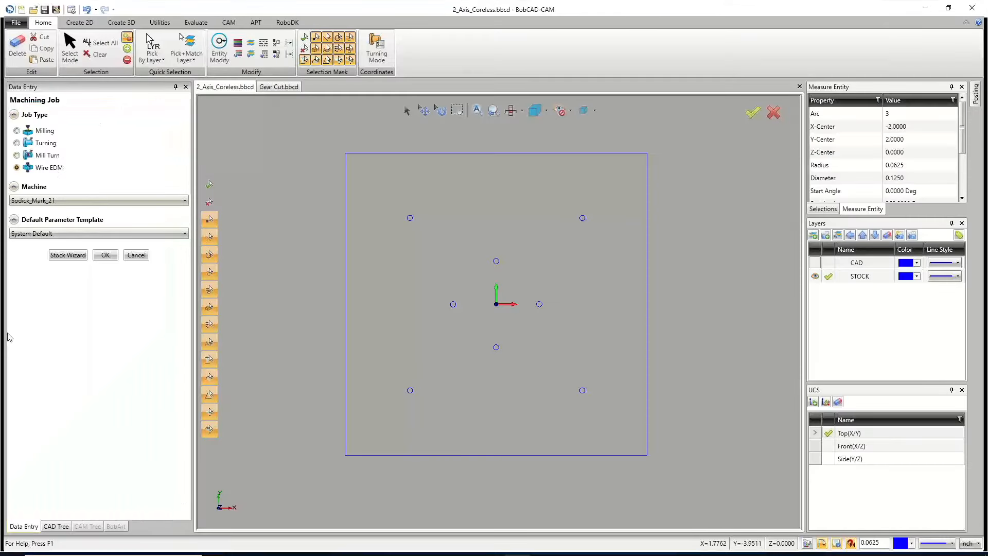
{"action": "left_click", "coordinate": [70, 256]}
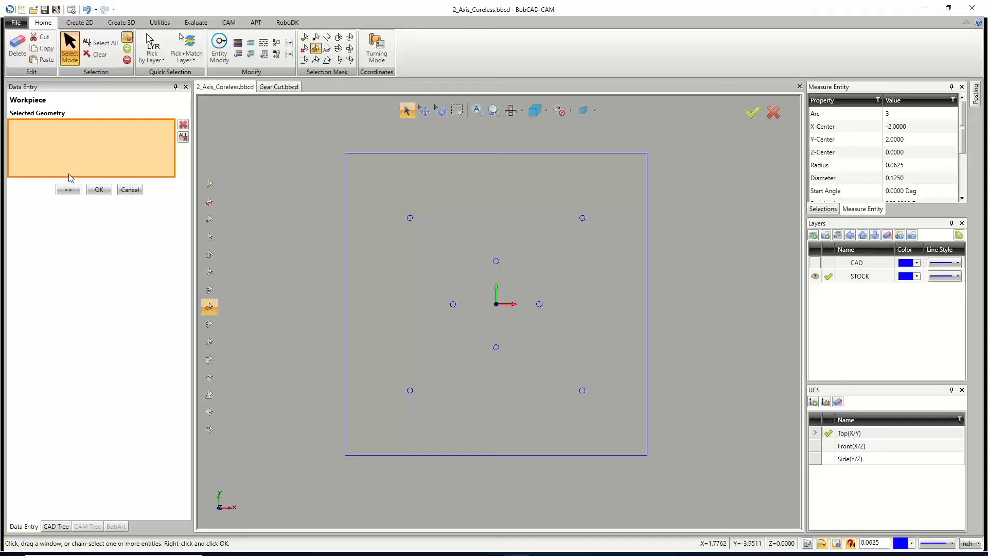
{"action": "left_click", "coordinate": [70, 191]}
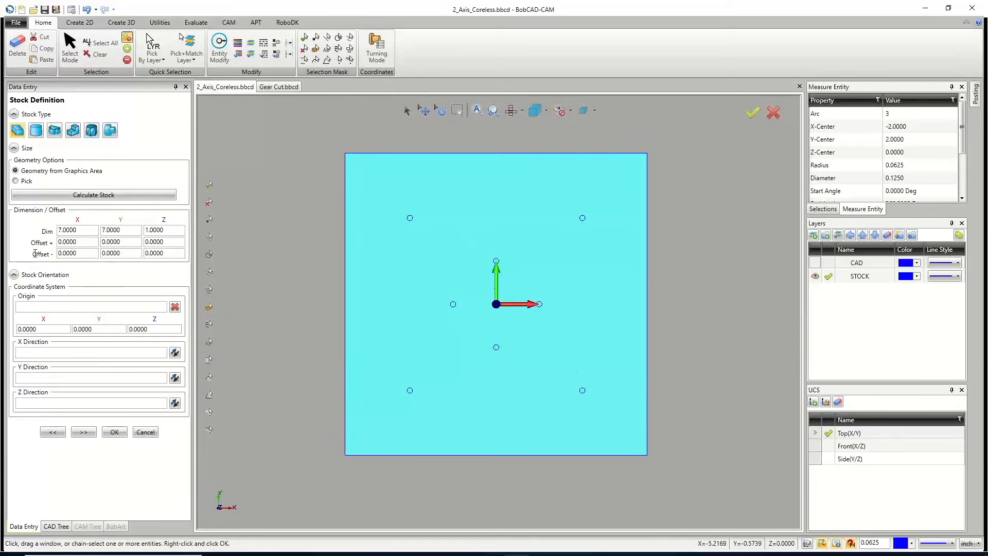
Step: Examine the rectangular stock's X, Y and Z dimensions and its preview around the part from different angles
{"action": "left_click_drag", "start_coordinate": [81, 231], "coordinate": [30, 223]}
{"action": "left_click_drag", "start_coordinate": [126, 230], "coordinate": [55, 228]}
{"action": "left_click", "coordinate": [164, 231]}
{"action": "middle_click_drag", "start_coordinate": [452, 427], "coordinate": [470, 403]}
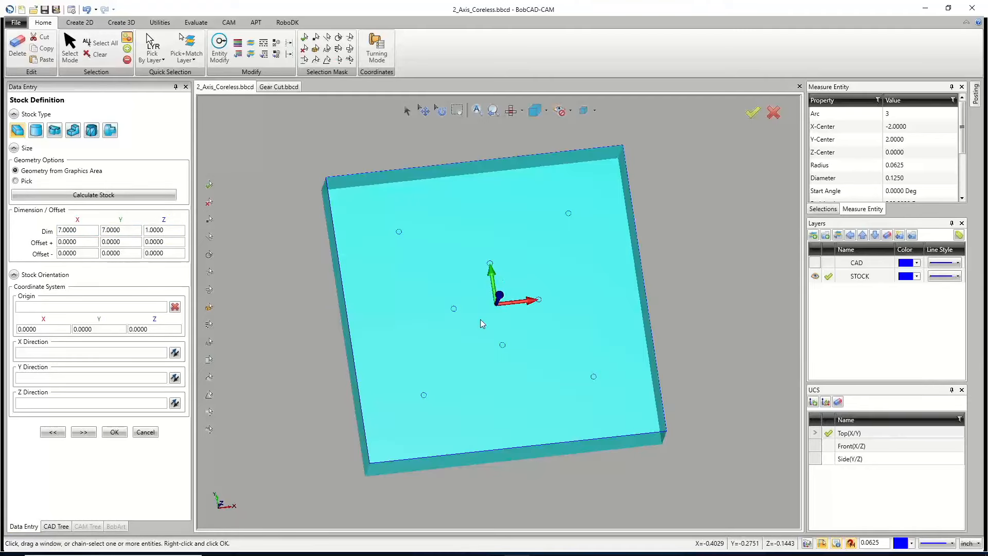
{"action": "key", "text": "t"}
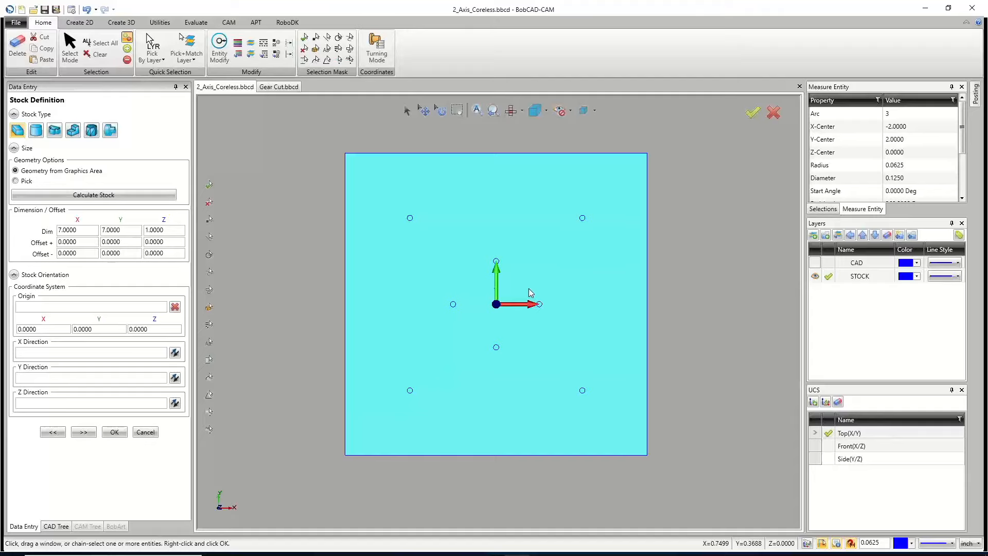
Step: Change the stock type to an extrusion of the square outline and all start holes along the Z axis, and calculate it
{"action": "left_click", "coordinate": [54, 131]}
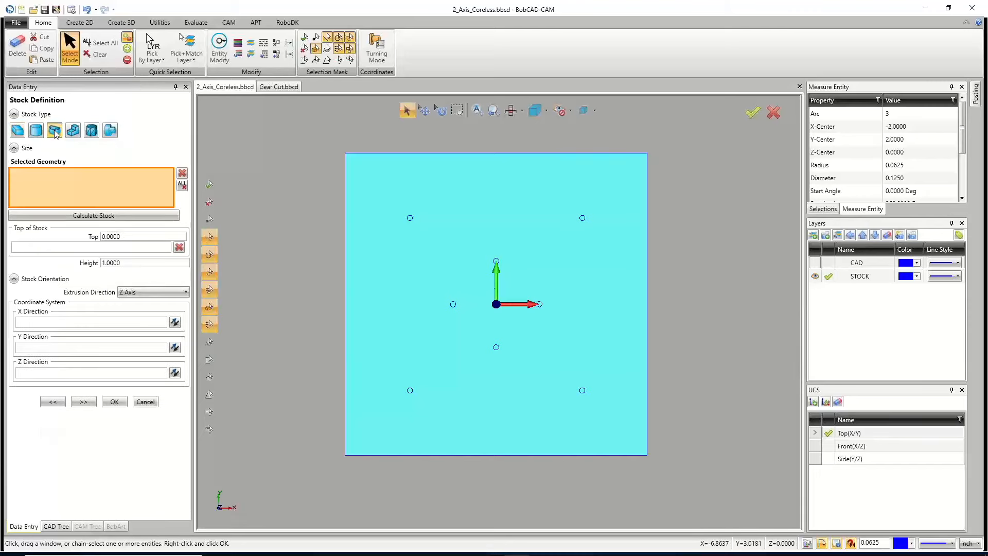
{"action": "left_click_drag", "start_coordinate": [314, 125], "coordinate": [712, 488]}
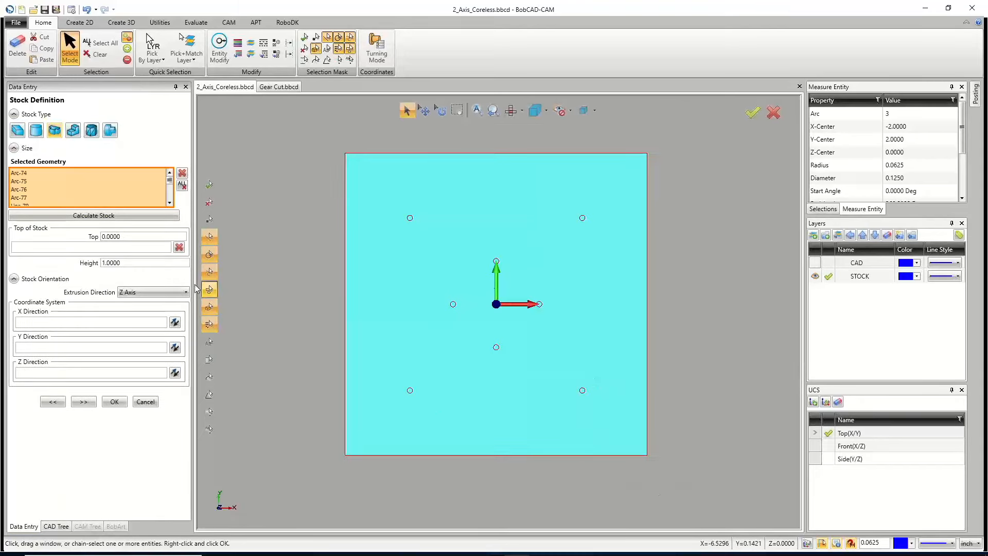
{"action": "left_click", "coordinate": [98, 216]}
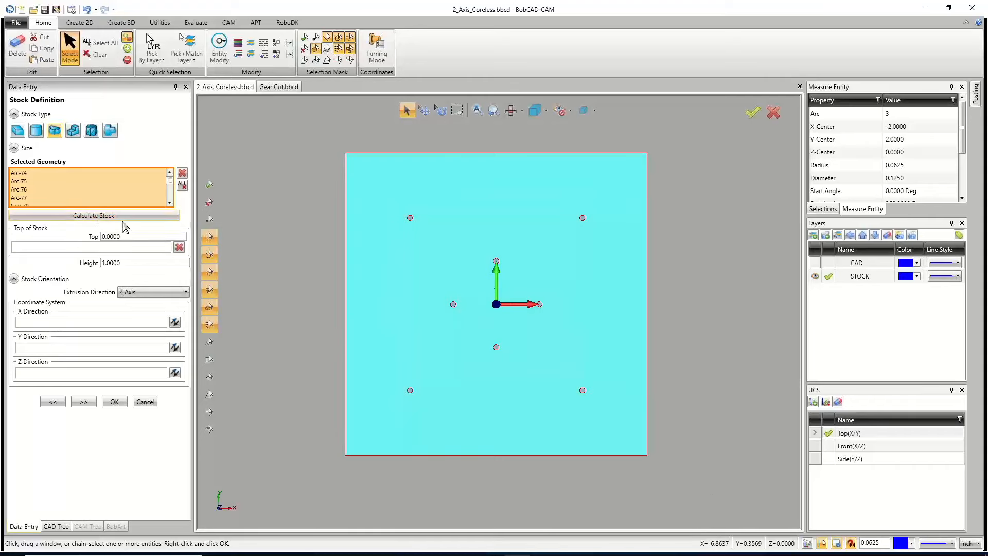
{"action": "middle_click_drag", "start_coordinate": [545, 433], "coordinate": [578, 381]}
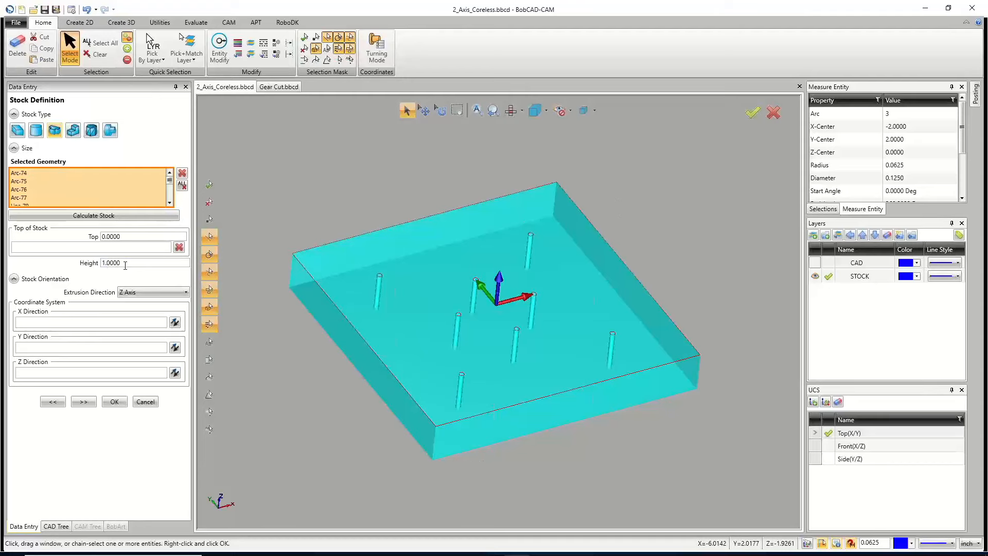
Step: Set the extruded stock's height to 1.5 inches and continue to the machine setup
{"action": "left_click", "coordinate": [125, 265]}
{"action": "type", "text": "1.4"}
{"action": "key", "text": "BackSpace"}
{"action": "key", "text": "BackSpace"}
{"action": "type", "text": "5"}
{"action": "left_click", "coordinate": [126, 237]}
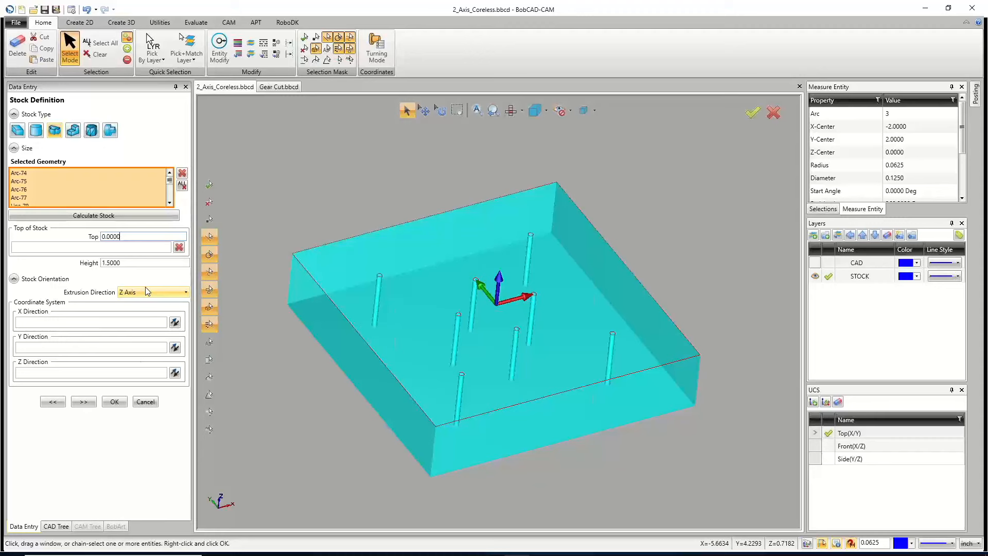
{"action": "left_click", "coordinate": [84, 401]}
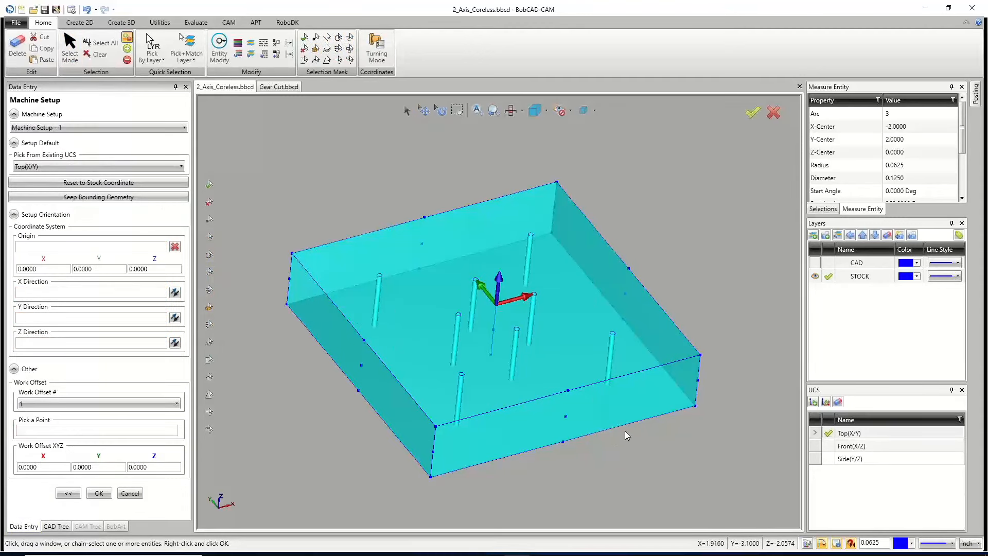
Step: Show the CAD layer, place the machine setup origin on the start hole centre at X -2, Y -2, and finish the job setup
{"action": "left_click", "coordinate": [814, 263]}
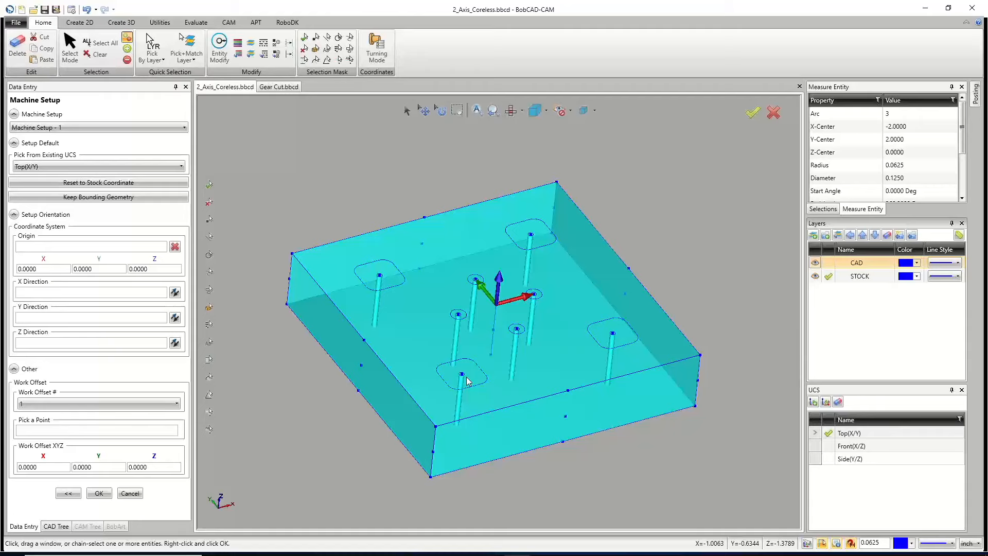
{"action": "left_click", "coordinate": [117, 247]}
{"action": "scroll", "coordinate": [457, 371], "scroll_direction": "up", "scroll_amount": 5}
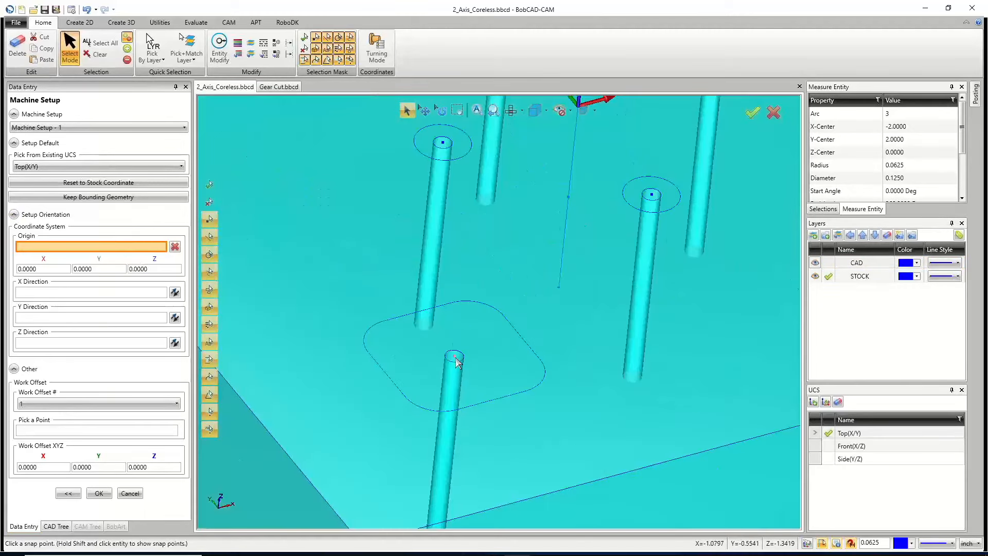
{"action": "left_click", "coordinate": [457, 362]}
{"action": "scroll", "coordinate": [443, 375], "scroll_direction": "down", "scroll_amount": 5}
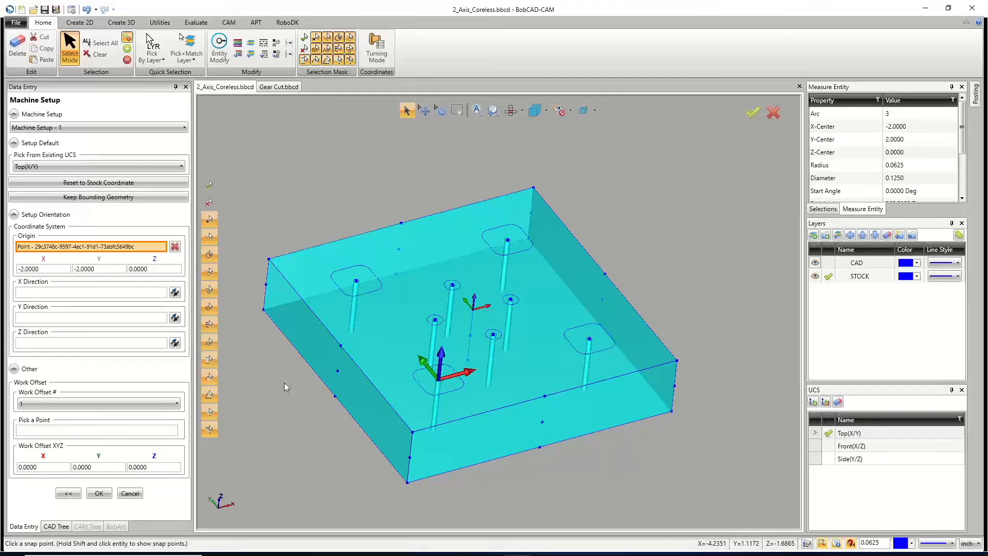
{"action": "left_click", "coordinate": [99, 493]}
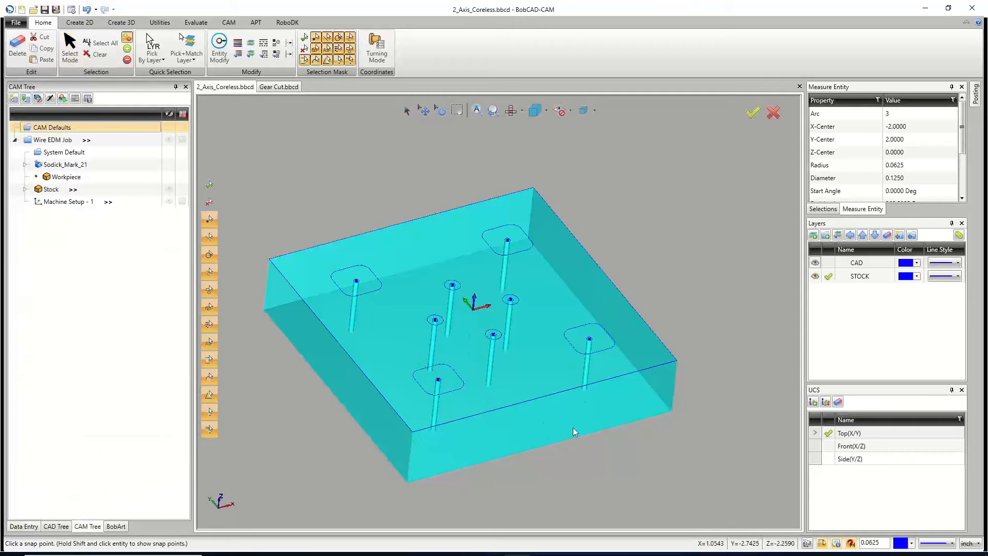
Step: Begin geometry picking for a 2 Axis Inside feature in Machine Setup - 1, with CAD as the active layer and STOCK hidden
{"action": "mouse_move", "coordinate": [581, 402]}
{"action": "middle_mouse_down"}
{"action": "mouse_move", "coordinate": [594, 387]}
{"action": "mouse_move", "coordinate": [588, 398]}
{"action": "middle_mouse_up"}
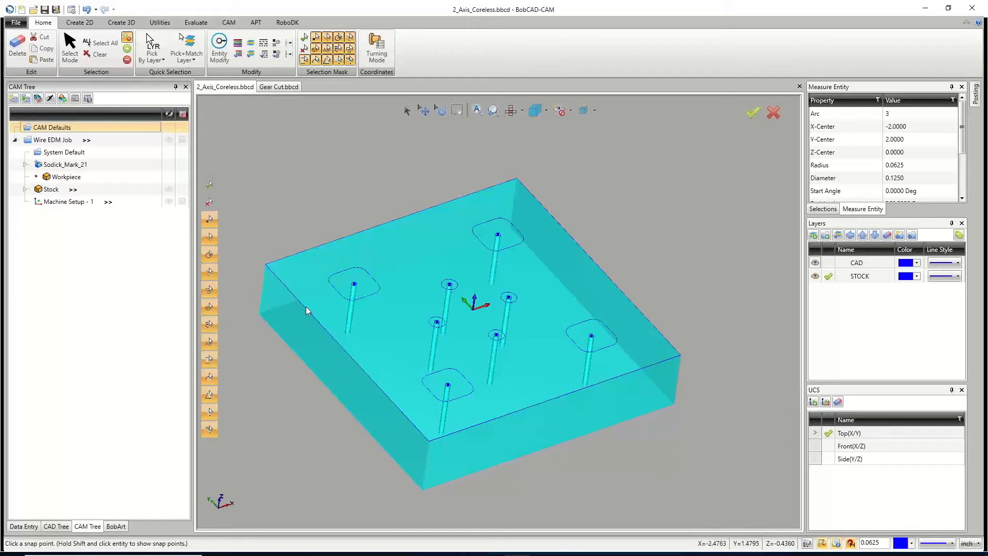
{"action": "right_click", "coordinate": [67, 202]}
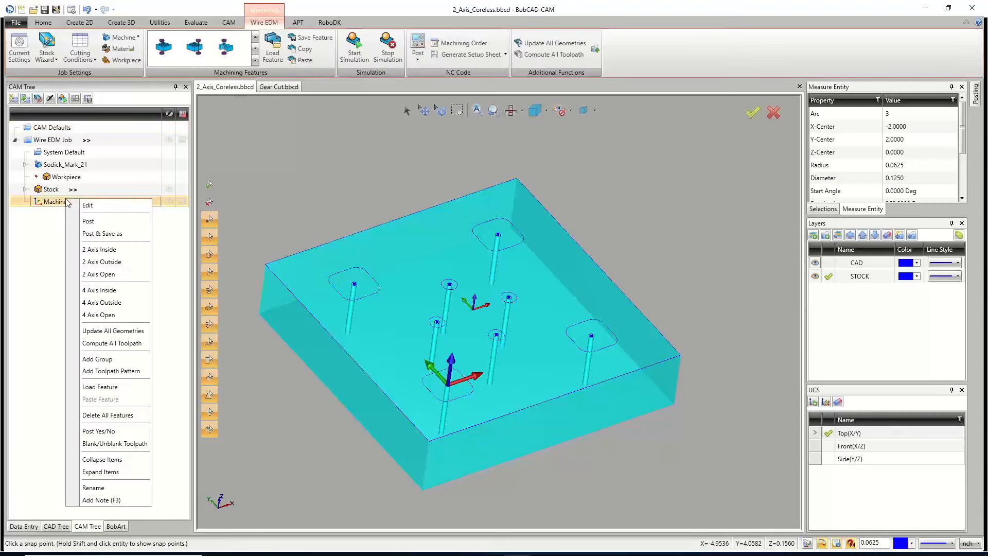
{"action": "left_click", "coordinate": [102, 250]}
{"action": "left_click", "coordinate": [437, 180]}
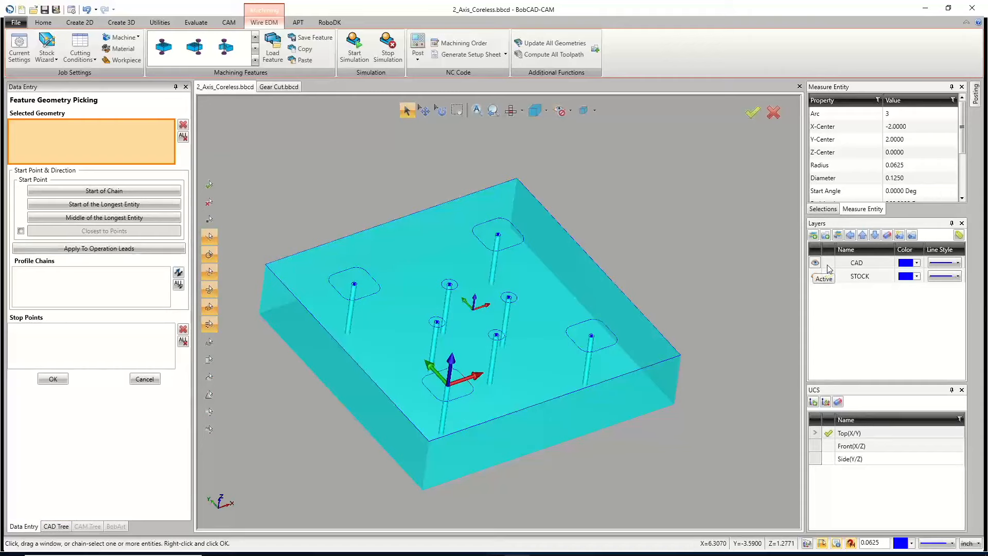
{"action": "left_click", "coordinate": [817, 278]}
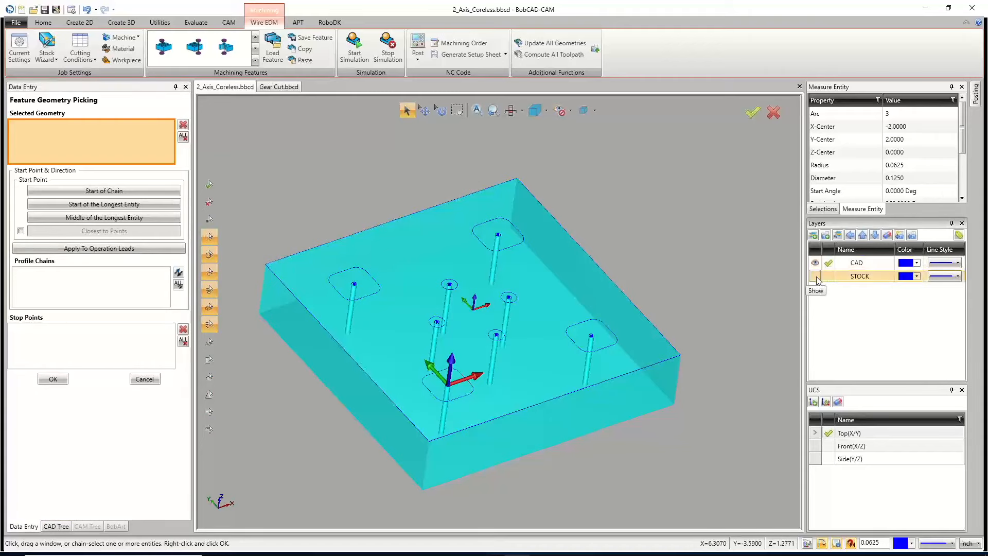
{"action": "middle_click_drag", "start_coordinate": [597, 357], "coordinate": [542, 380]}
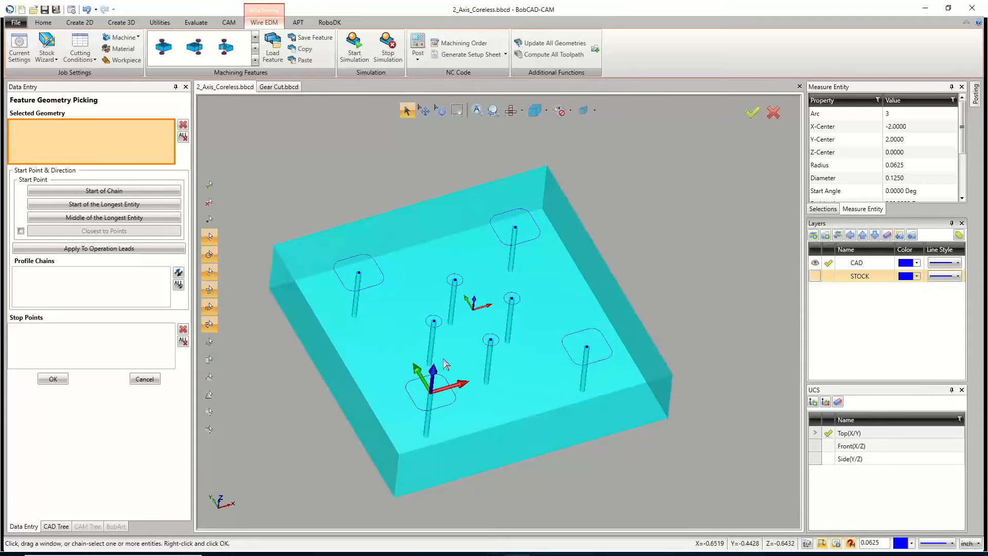
Step: Select the four rounded square cutouts and the four circular cutouts as the feature's geometry
{"action": "left_click", "coordinate": [415, 405]}
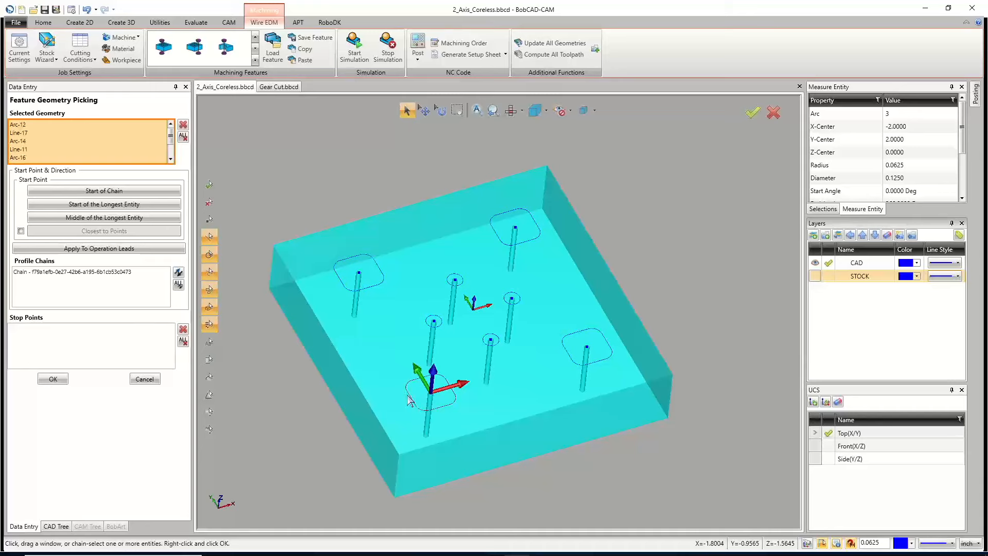
{"action": "left_click", "coordinate": [342, 284]}
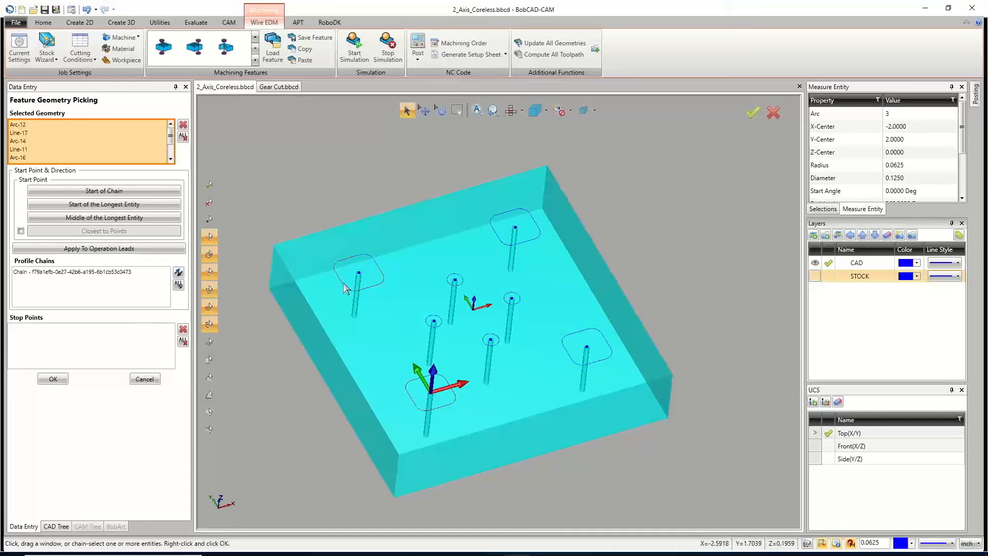
{"action": "left_click", "coordinate": [501, 239]}
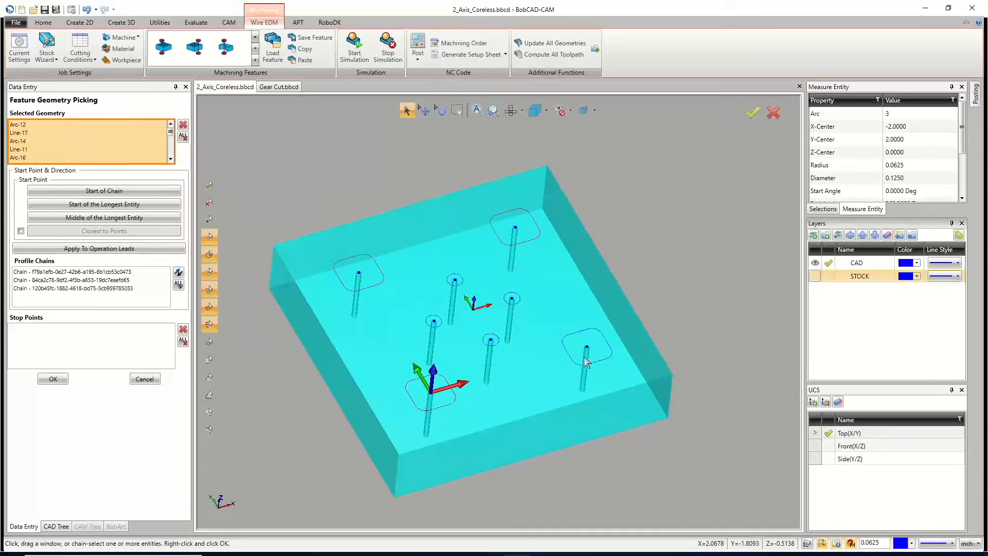
{"action": "left_click", "coordinate": [574, 365]}
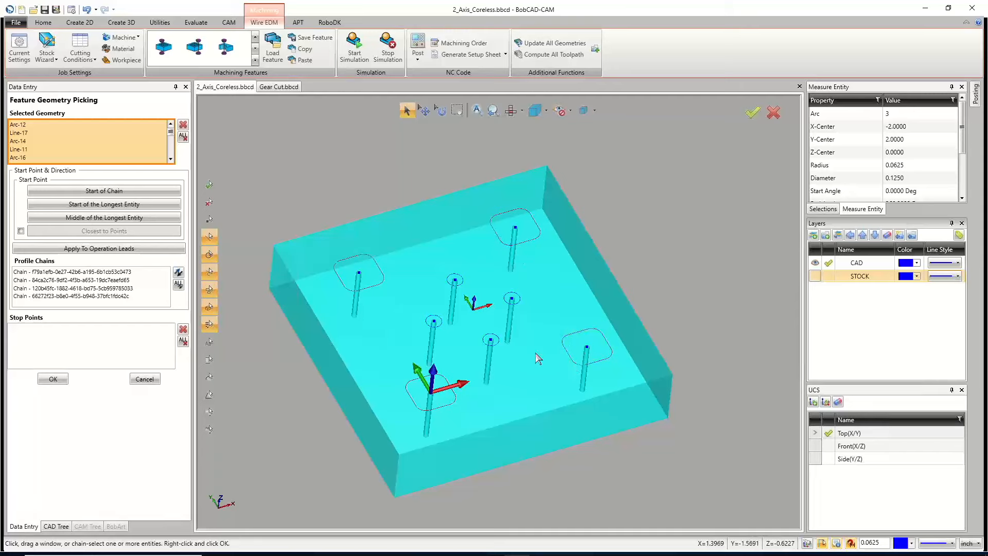
{"action": "left_click", "coordinate": [486, 344]}
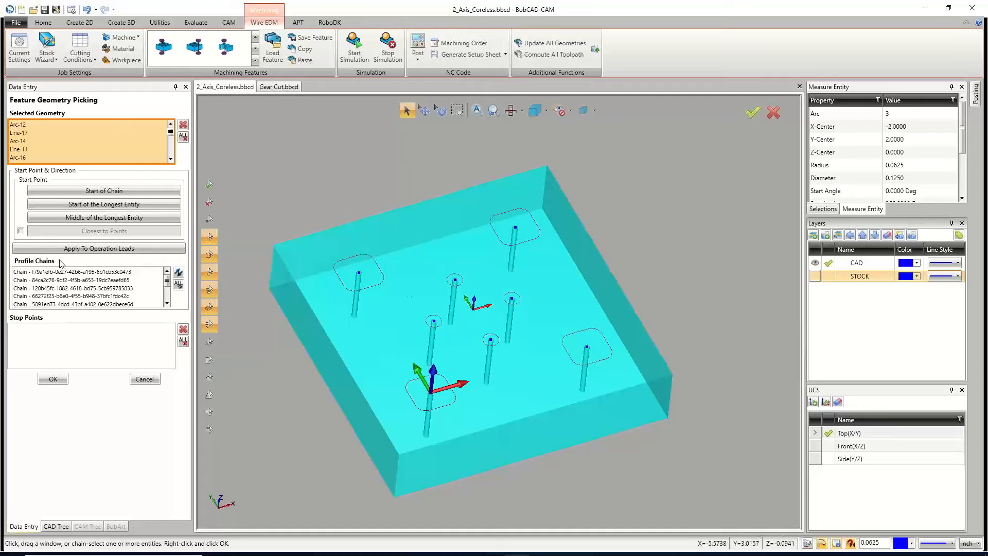
Step: Move the start points of all profile chains to the middle of the longest entity, and inspect the chain direction arrows
{"action": "left_click", "coordinate": [61, 273]}
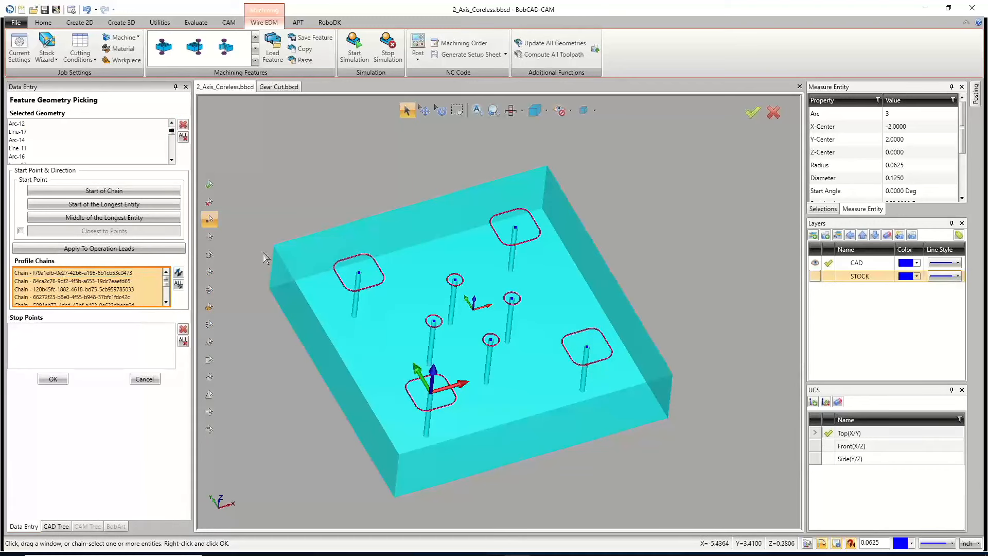
{"action": "scroll", "coordinate": [377, 277], "scroll_direction": "up", "scroll_amount": 5}
{"action": "scroll", "coordinate": [377, 278], "scroll_direction": "down", "scroll_amount": 5}
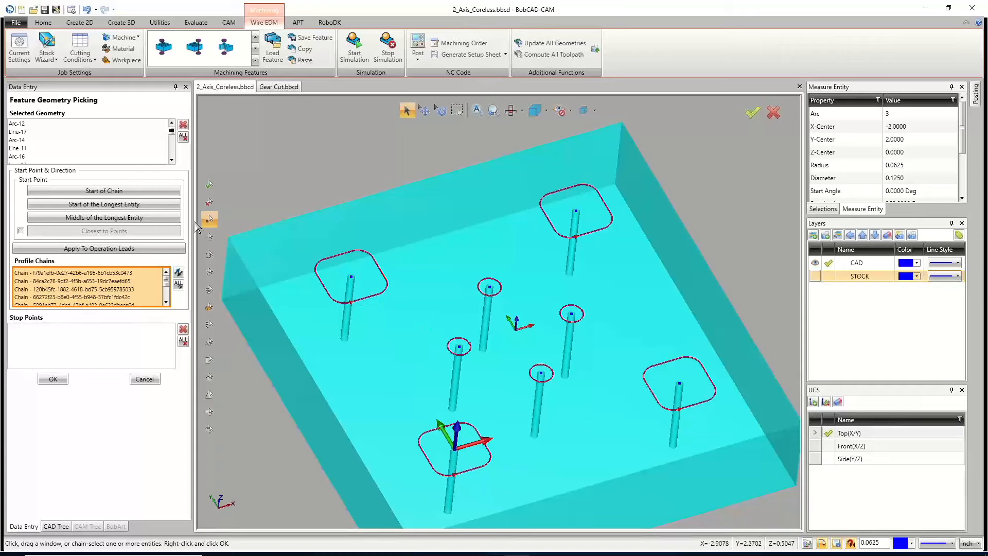
{"action": "left_click", "coordinate": [114, 218]}
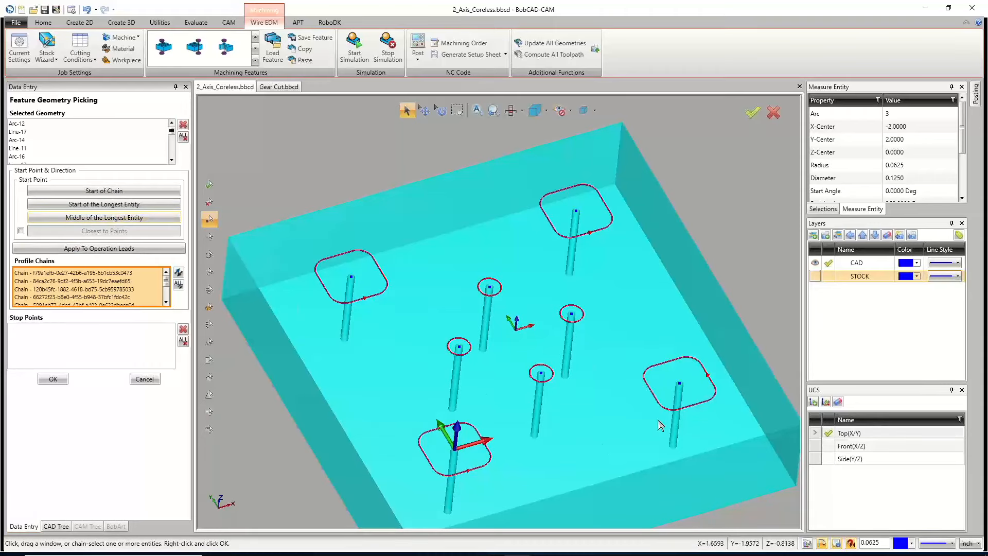
{"action": "scroll", "coordinate": [712, 402], "scroll_direction": "up", "scroll_amount": 3}
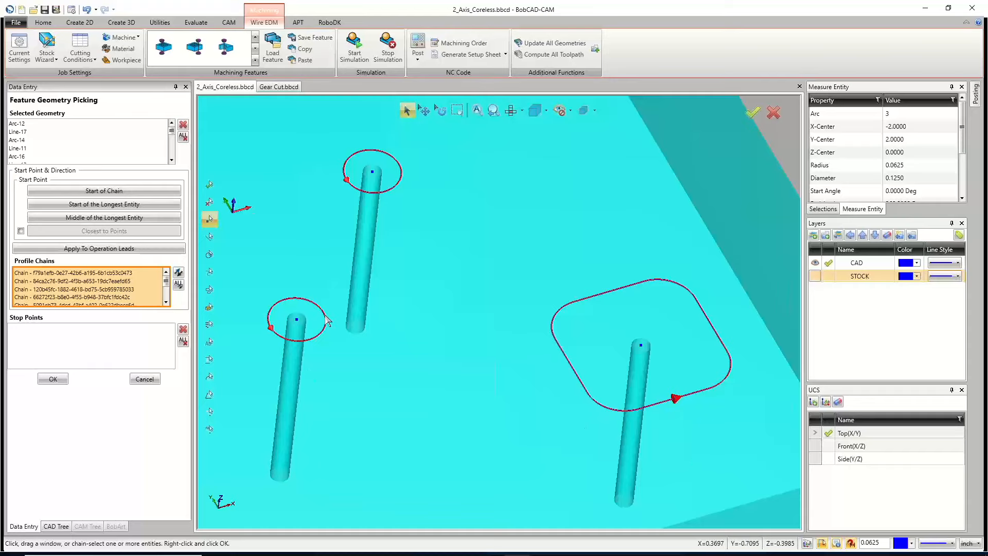
{"action": "left_click", "coordinate": [272, 326]}
{"action": "scroll", "coordinate": [379, 320], "scroll_direction": "down", "scroll_amount": 5}
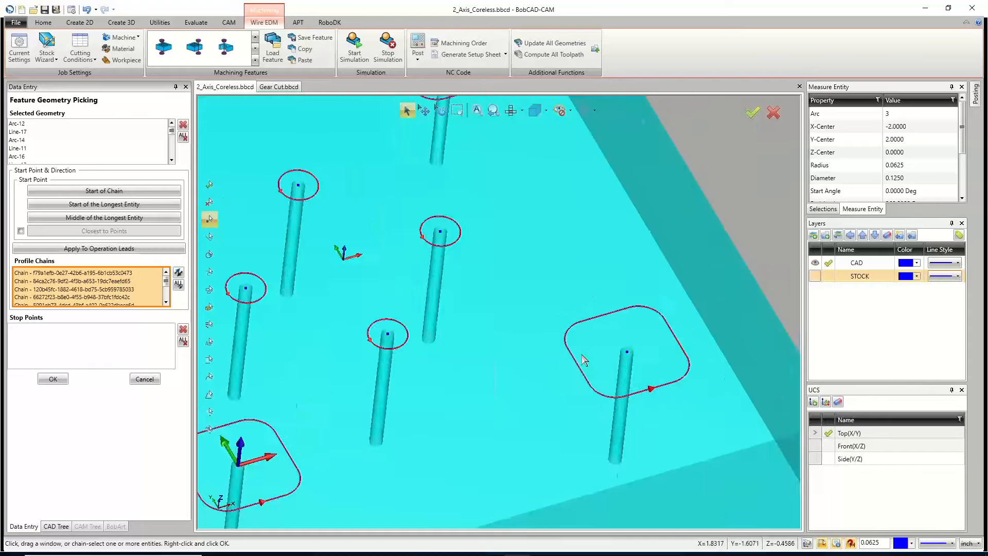
Step: Accept the picked feature geometry and continue to the 2 Axis Inside feature's parameters
{"action": "scroll", "coordinate": [377, 315], "scroll_direction": "down", "scroll_amount": 2}
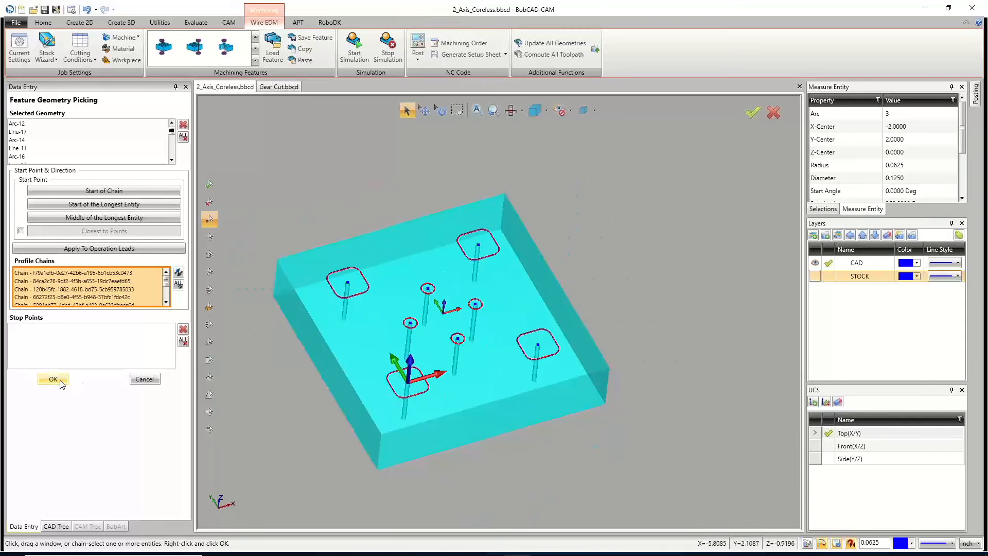
{"action": "left_click", "coordinate": [60, 382]}
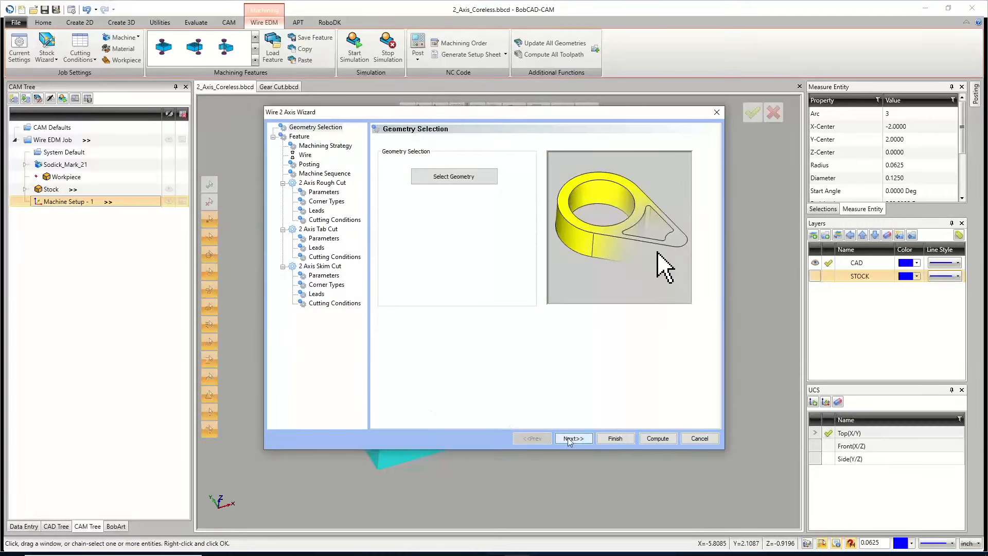
{"action": "left_click", "coordinate": [570, 439]}
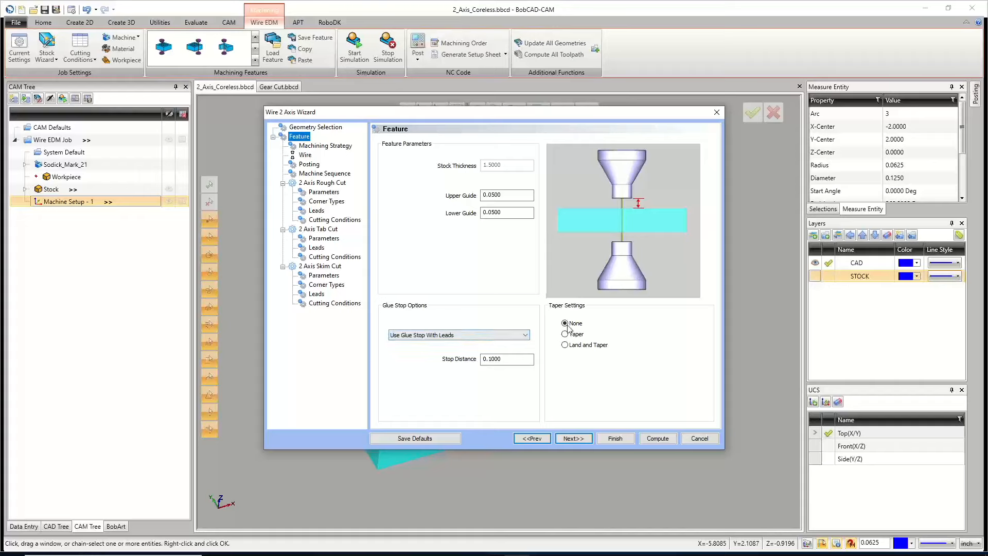
Step: Review the glue stop choices, keeping Use Glue Stop With Leads and a stop distance of 0.1000
{"action": "left_click", "coordinate": [489, 335]}
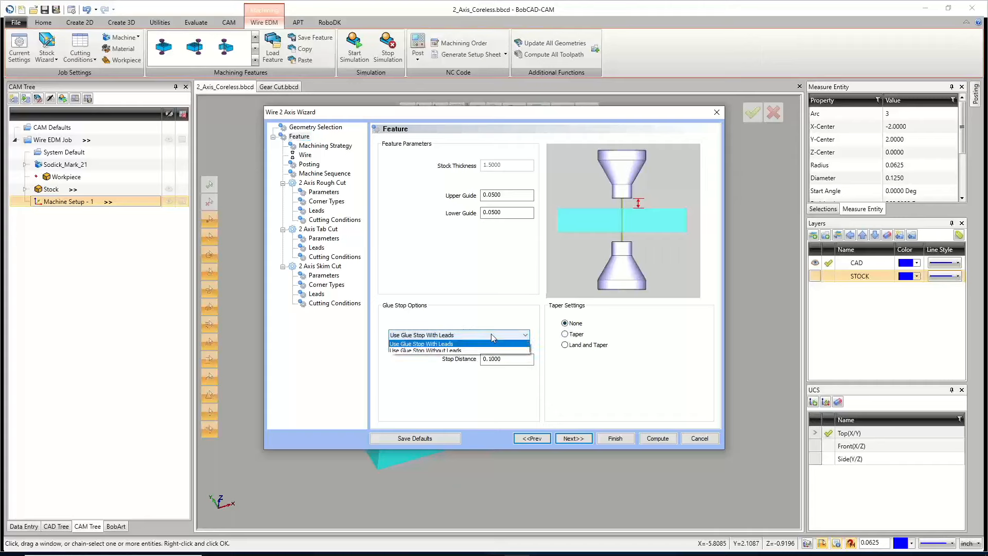
{"action": "left_click", "coordinate": [466, 351]}
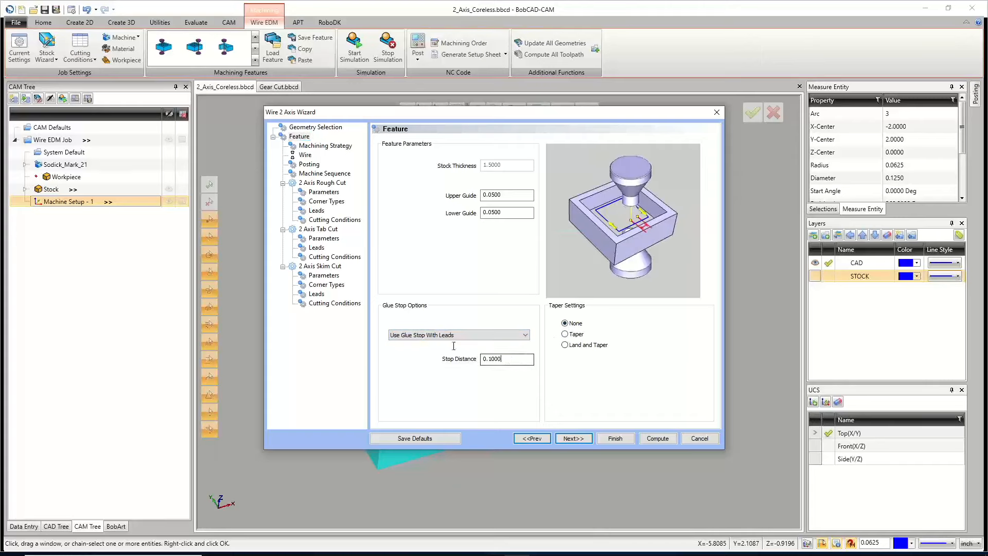
{"action": "key", "text": "Tab"}
{"action": "left_click", "coordinate": [528, 361]}
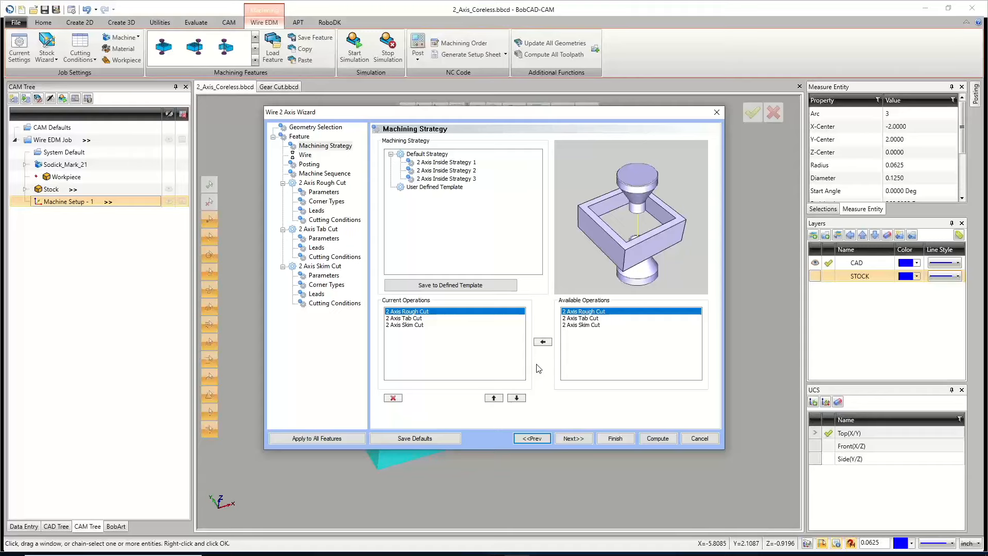
Step: Keep the existing strategy, wire and posting settings, and set the machine sequence's sort order to No Sorting
{"action": "left_click", "coordinate": [574, 438]}
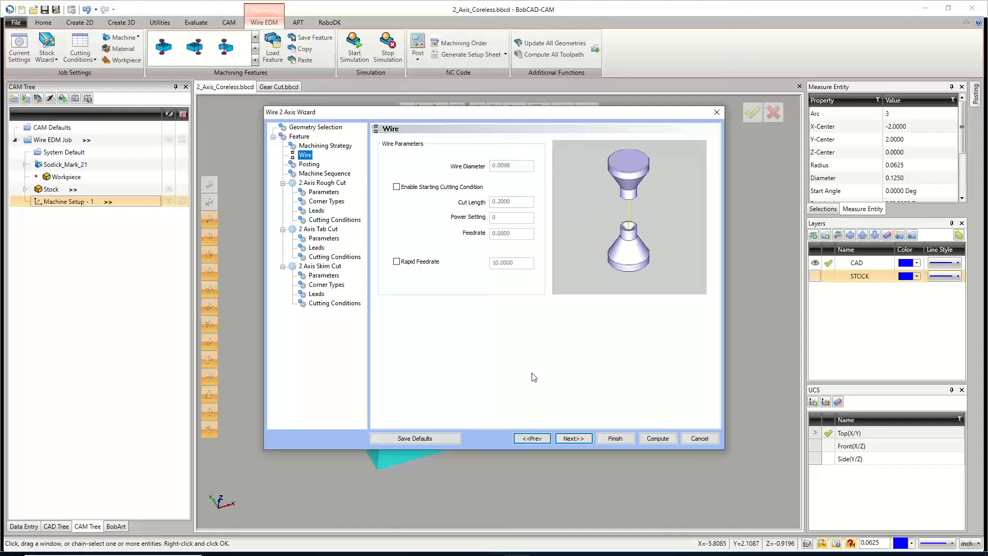
{"action": "left_click", "coordinate": [571, 438]}
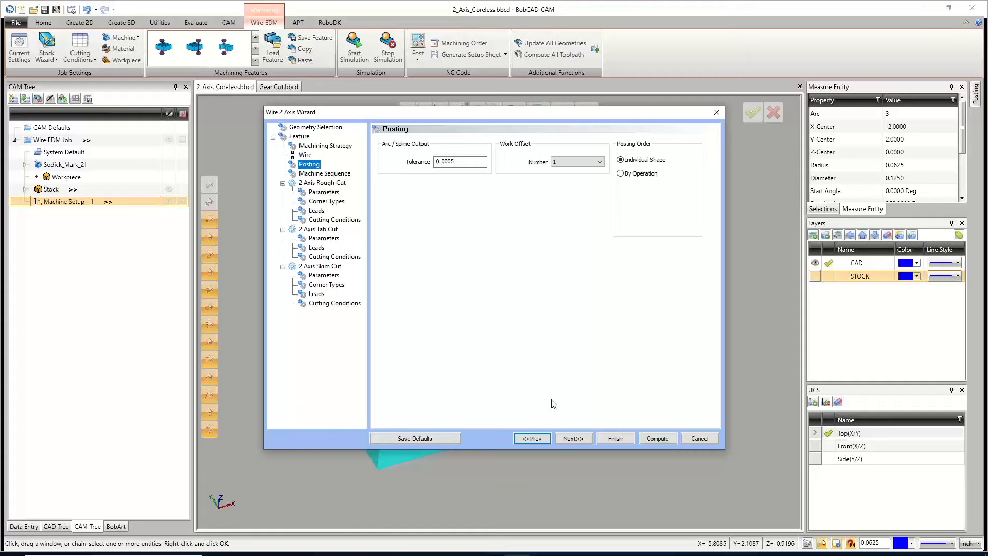
{"action": "left_click", "coordinate": [573, 440]}
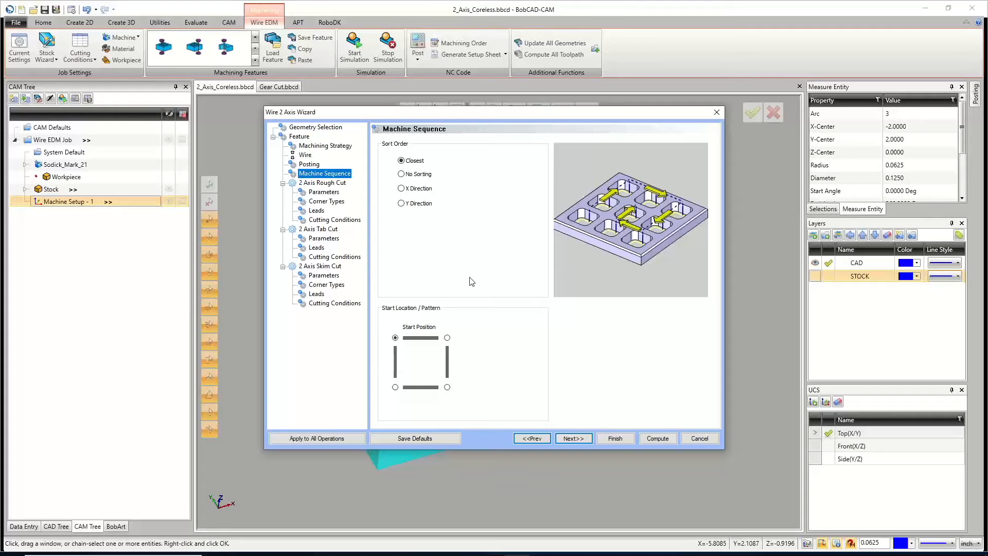
{"action": "left_click", "coordinate": [401, 174]}
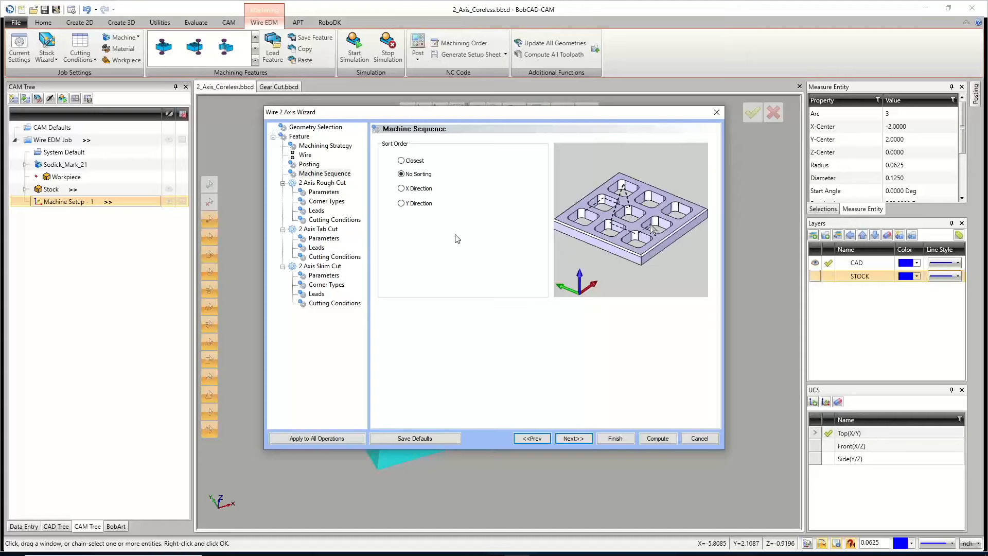
Step: Review the 2 Axis Rough Cut's compensation options, keeping system compensation Off and machine compensation On
{"action": "left_click", "coordinate": [574, 439]}
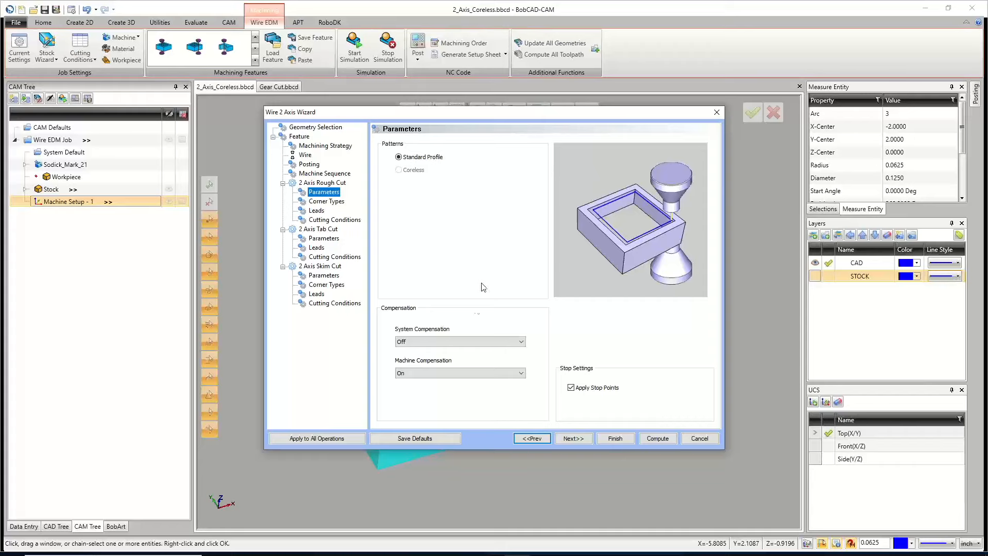
{"action": "left_click", "coordinate": [469, 341]}
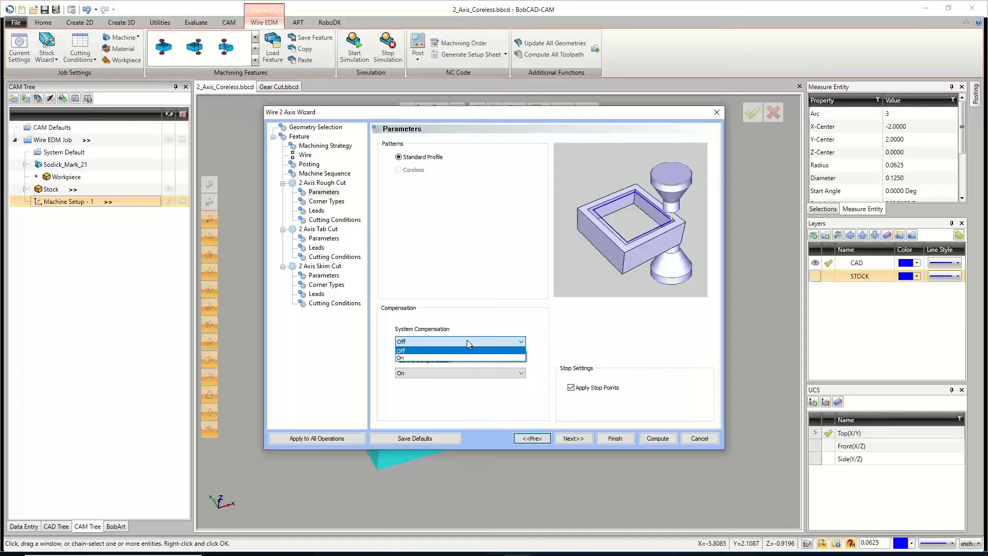
{"action": "left_click", "coordinate": [467, 340]}
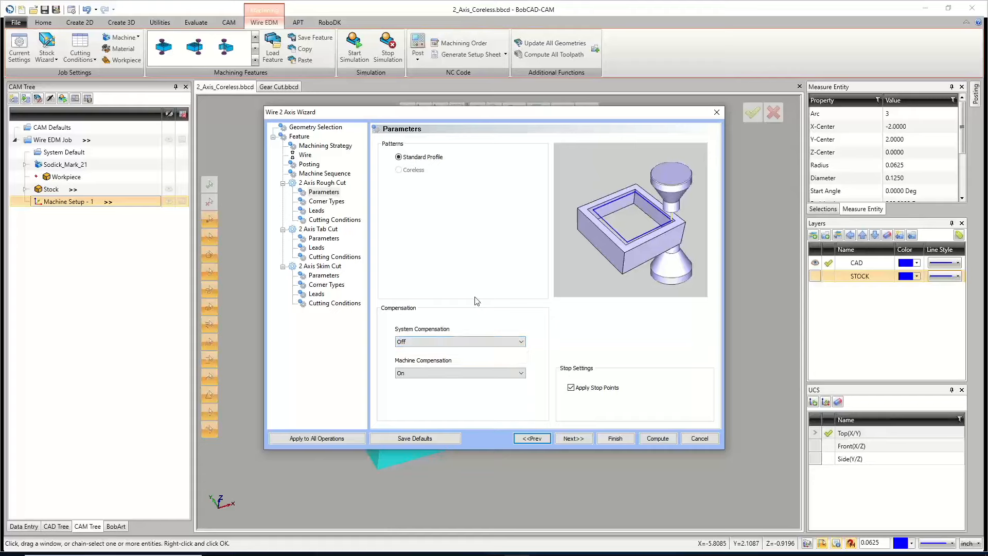
{"action": "left_click", "coordinate": [477, 373]}
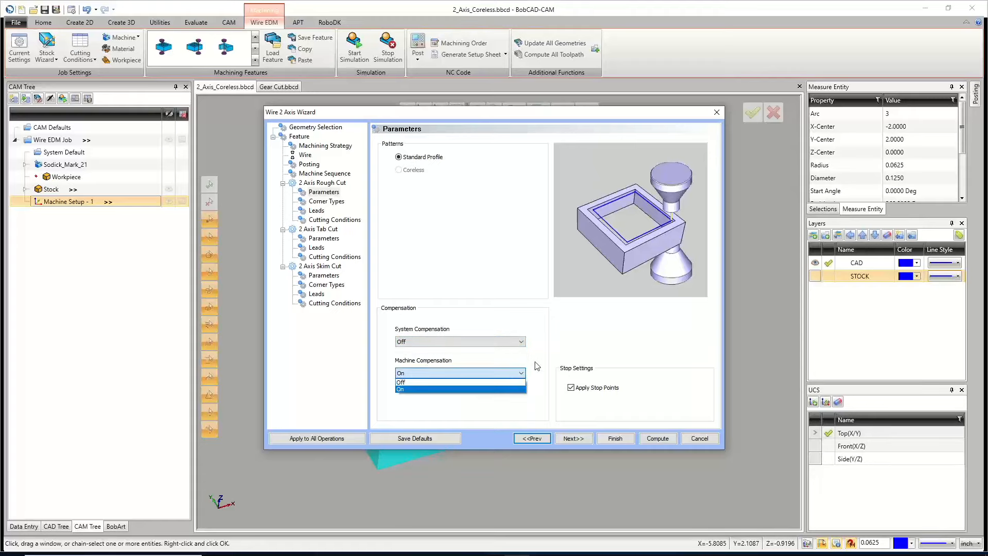
{"action": "left_click", "coordinate": [521, 373]}
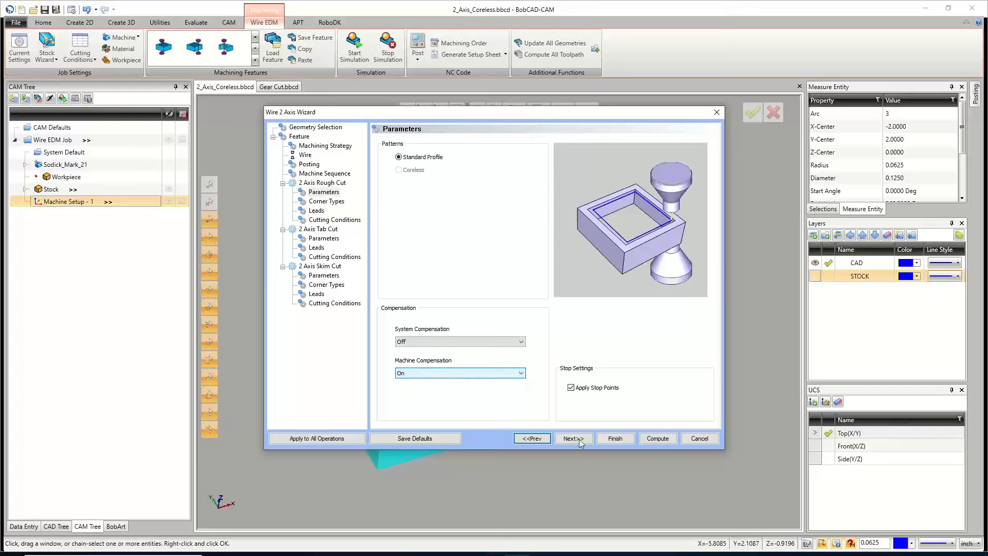
Step: Keep the rough cut's Sharp external and internal corners, and set its lead-in type to Select Point
{"action": "left_click", "coordinate": [589, 440]}
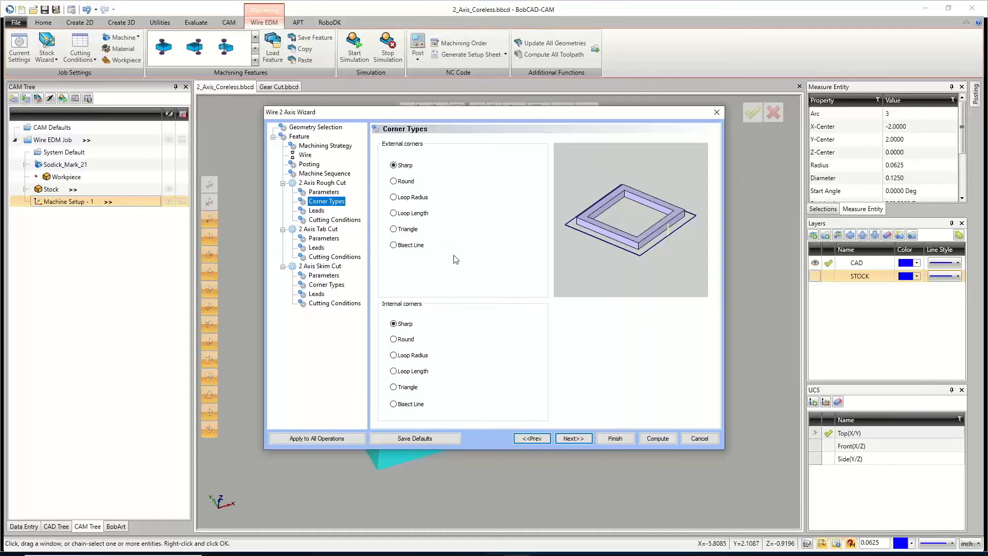
{"action": "left_click", "coordinate": [573, 438]}
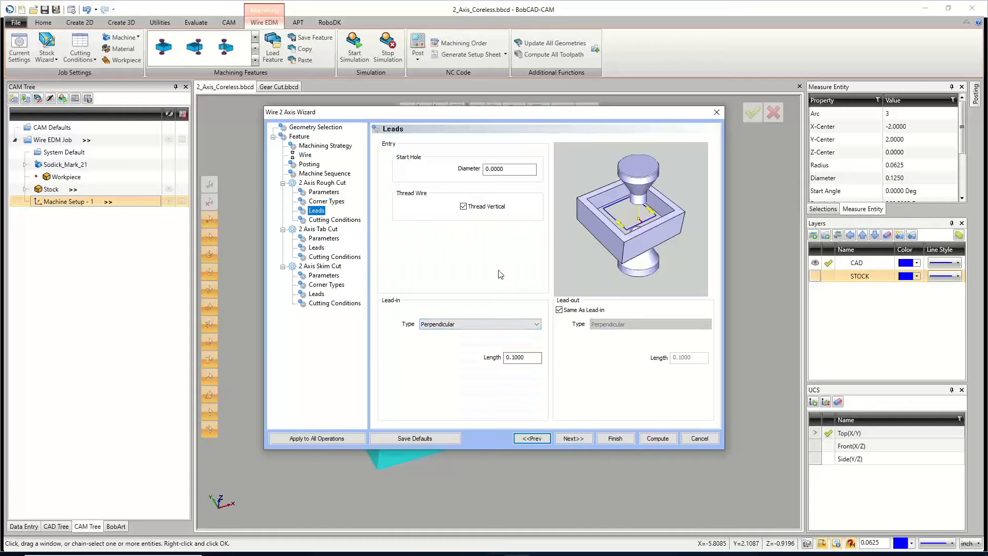
{"action": "left_click", "coordinate": [489, 329]}
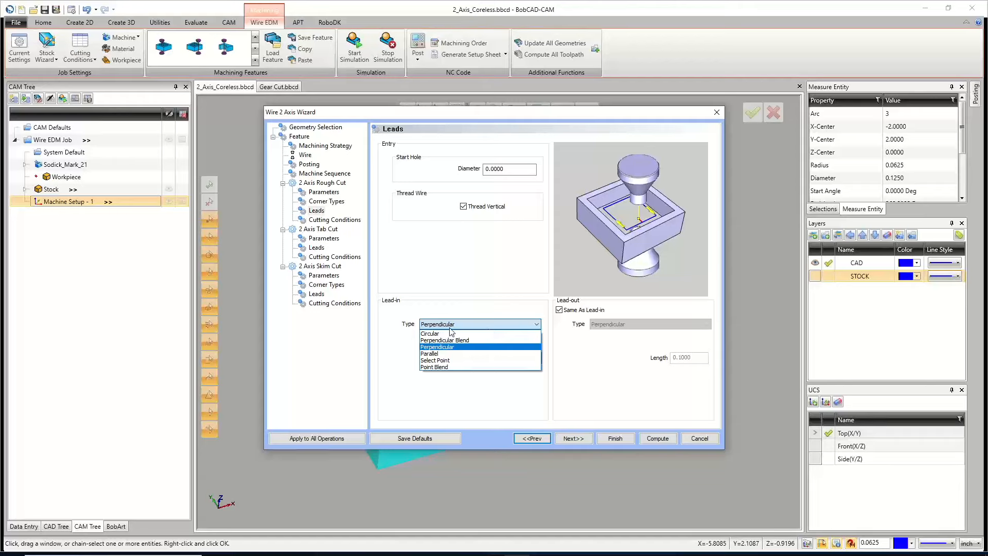
{"action": "left_click", "coordinate": [447, 360]}
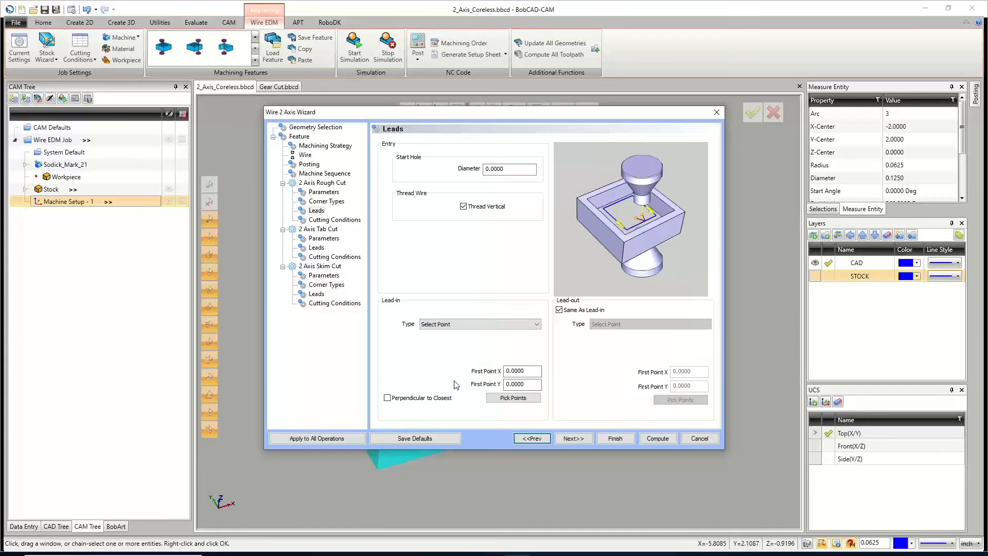
{"action": "left_click_drag", "start_coordinate": [592, 109], "coordinate": [662, 437]}
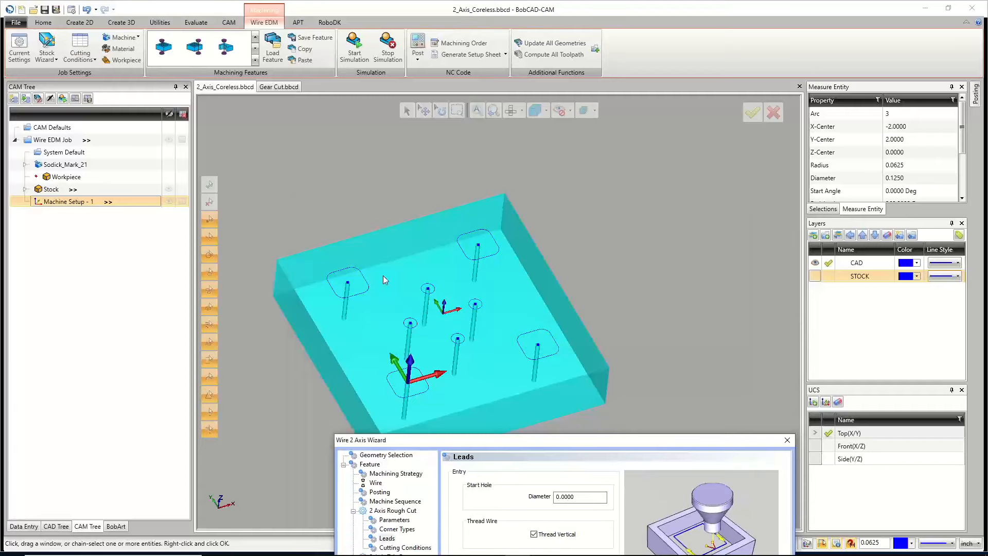
{"action": "left_click_drag", "start_coordinate": [579, 440], "coordinate": [544, 145]}
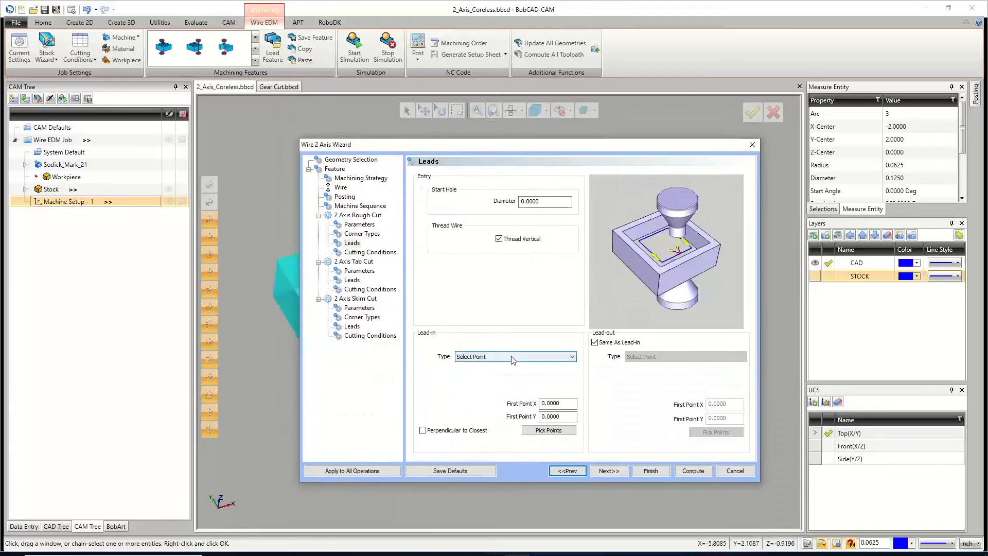
Step: Pick the centre points of all eight start holes as the rough cut's lead-in points
{"action": "left_click", "coordinate": [545, 430]}
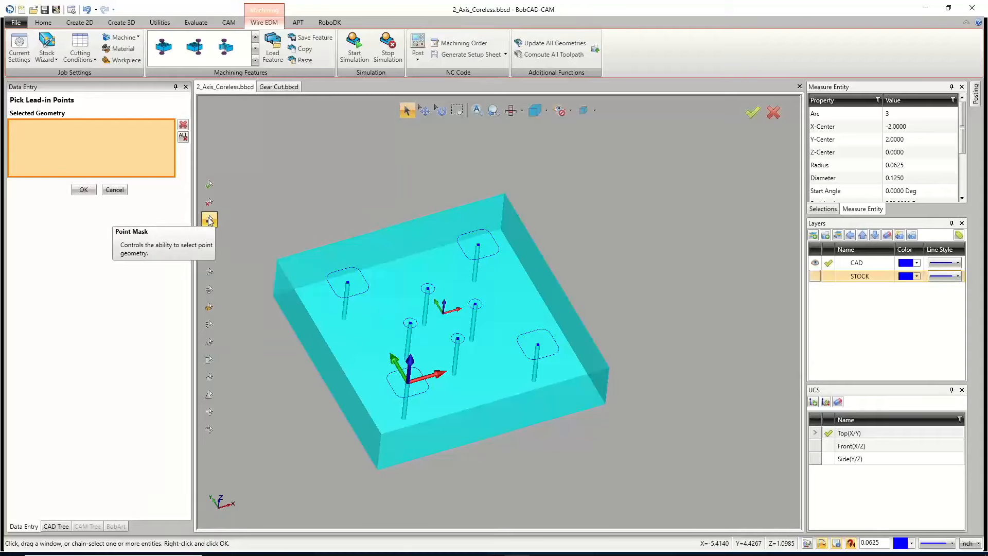
{"action": "left_click_drag", "start_coordinate": [266, 153], "coordinate": [693, 507]}
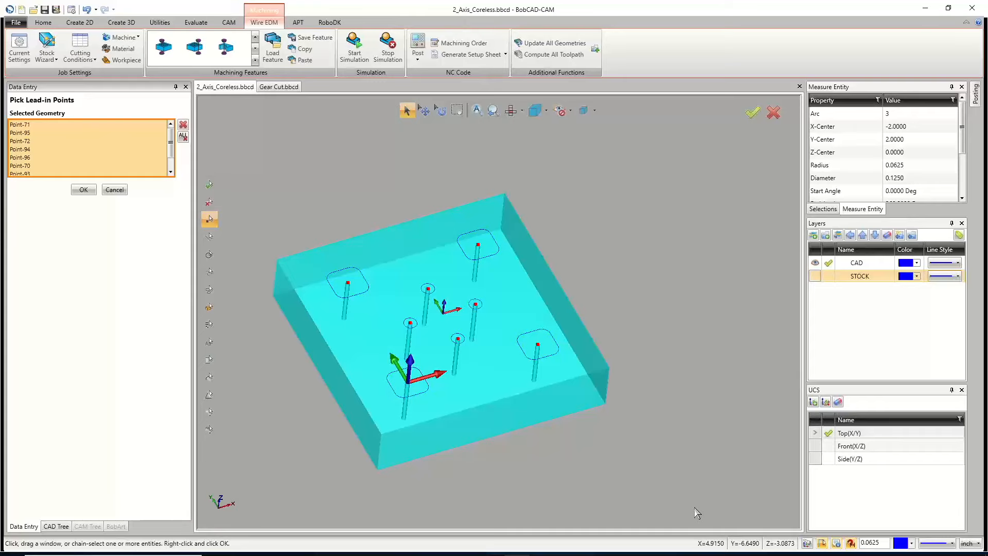
{"action": "left_click", "coordinate": [89, 192]}
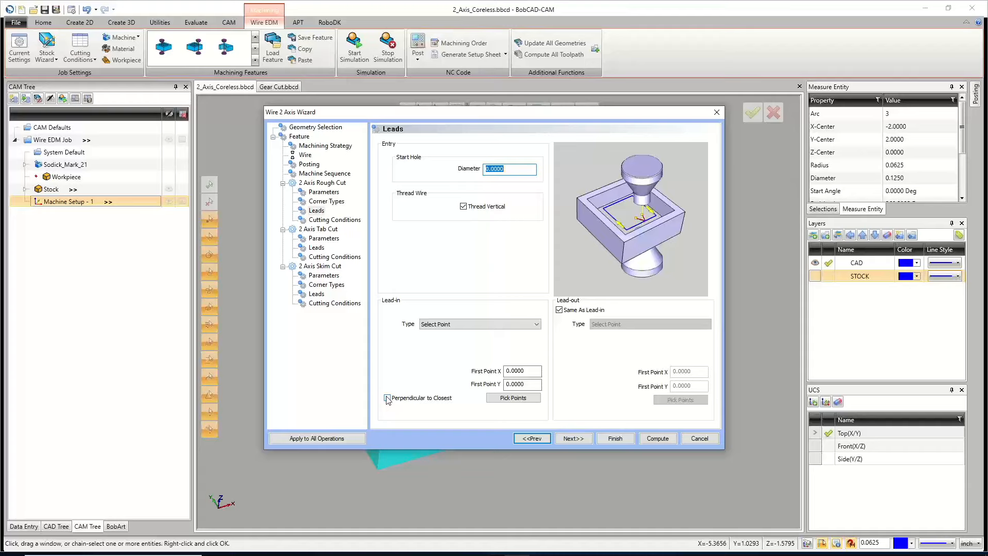
Step: Try a separate Perpendicular lead-out with a length of 0.05, and restore the Same As Lead-in option
{"action": "left_click", "coordinate": [558, 309]}
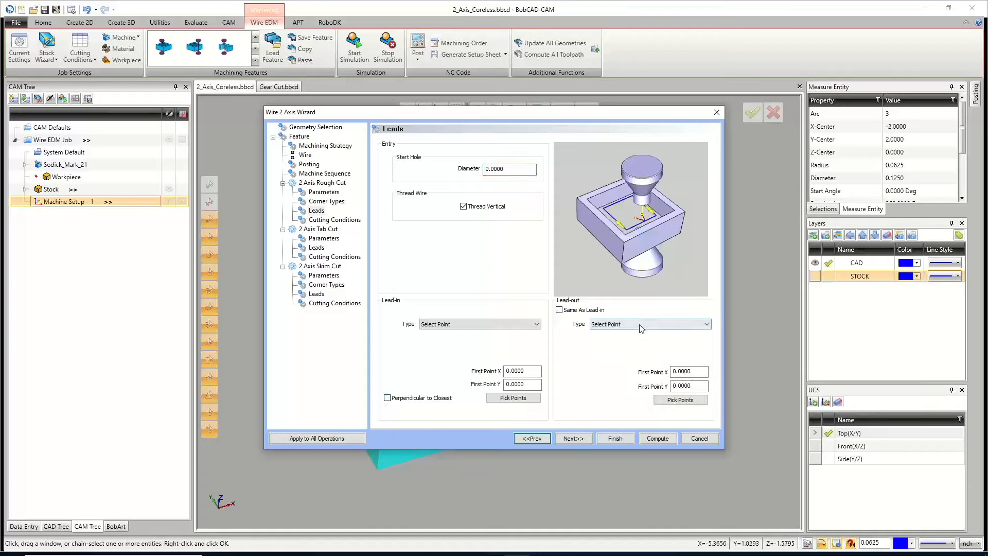
{"action": "left_click", "coordinate": [640, 324]}
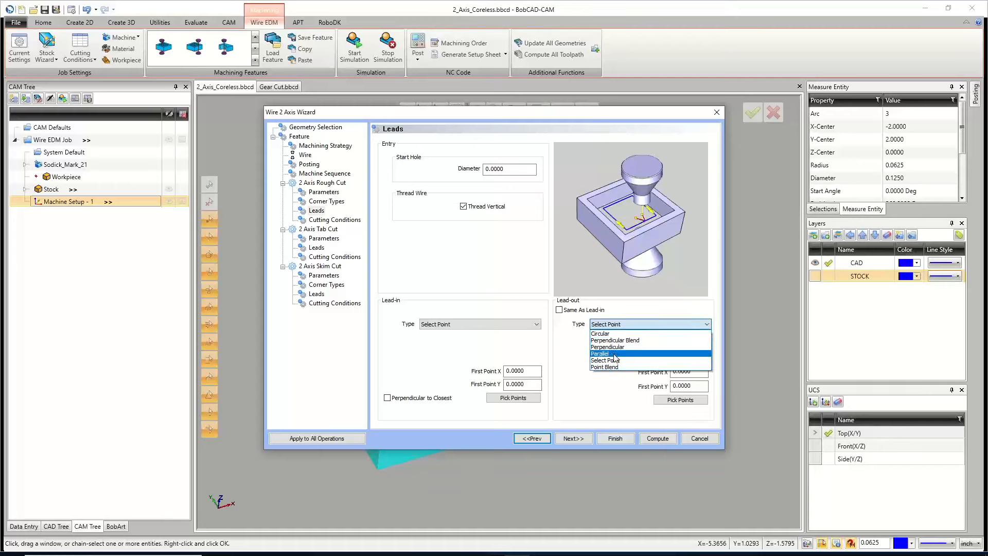
{"action": "left_click", "coordinate": [560, 314]}
{"action": "left_click", "coordinate": [559, 310]}
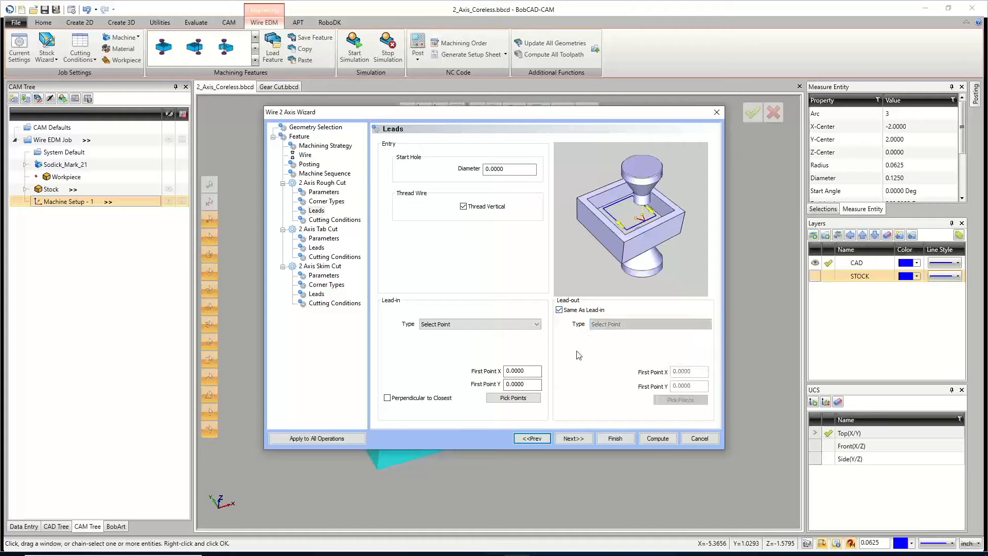
{"action": "left_click", "coordinate": [560, 310]}
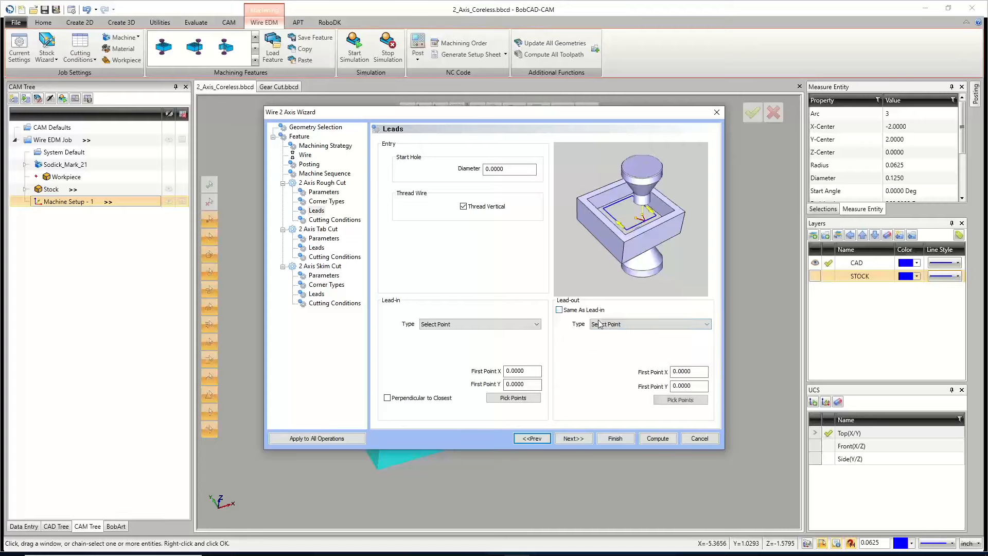
{"action": "left_click", "coordinate": [599, 323]}
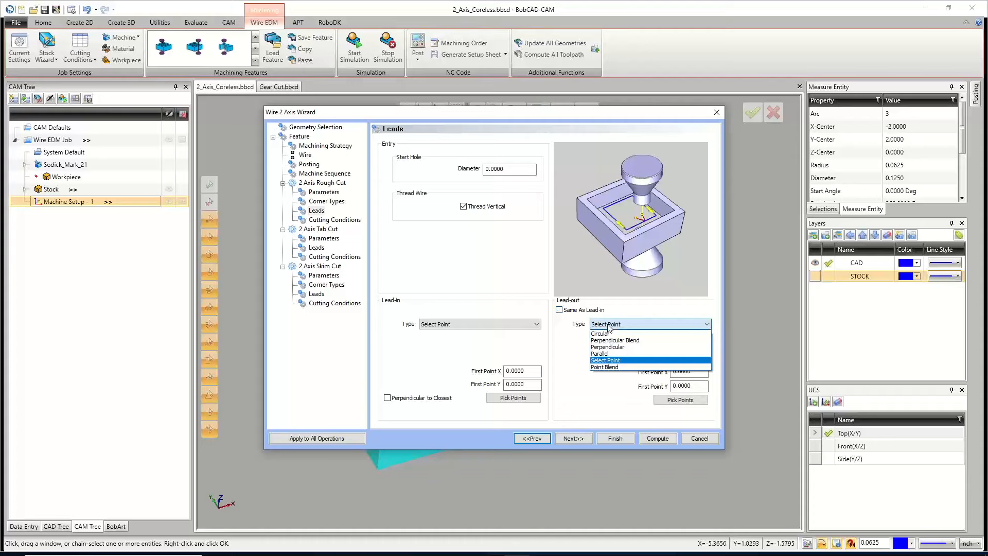
{"action": "left_click", "coordinate": [607, 346]}
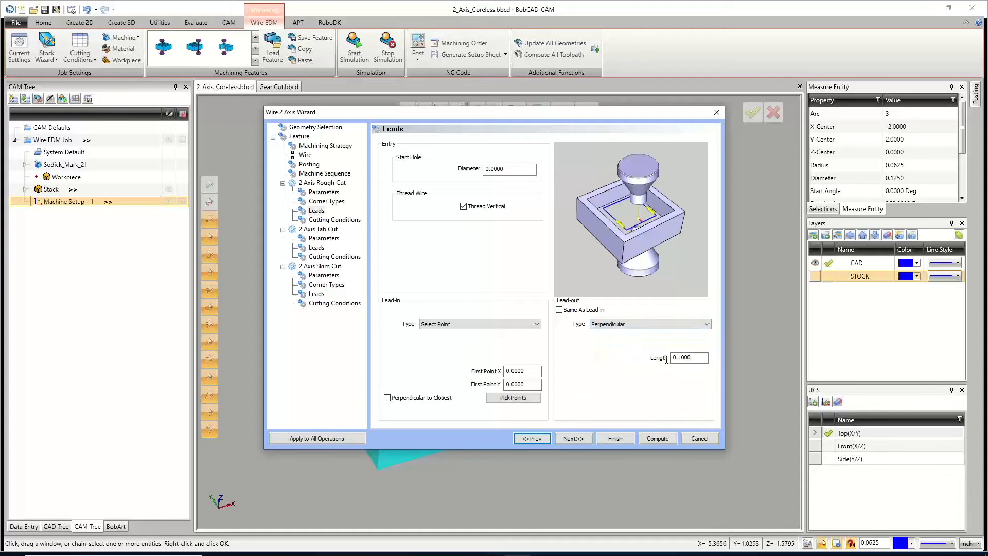
{"action": "left_click", "coordinate": [694, 356]}
{"action": "left_click_drag", "start_coordinate": [694, 356], "coordinate": [659, 360]}
{"action": "type", "text": ".05"}
{"action": "left_click", "coordinate": [559, 311]}
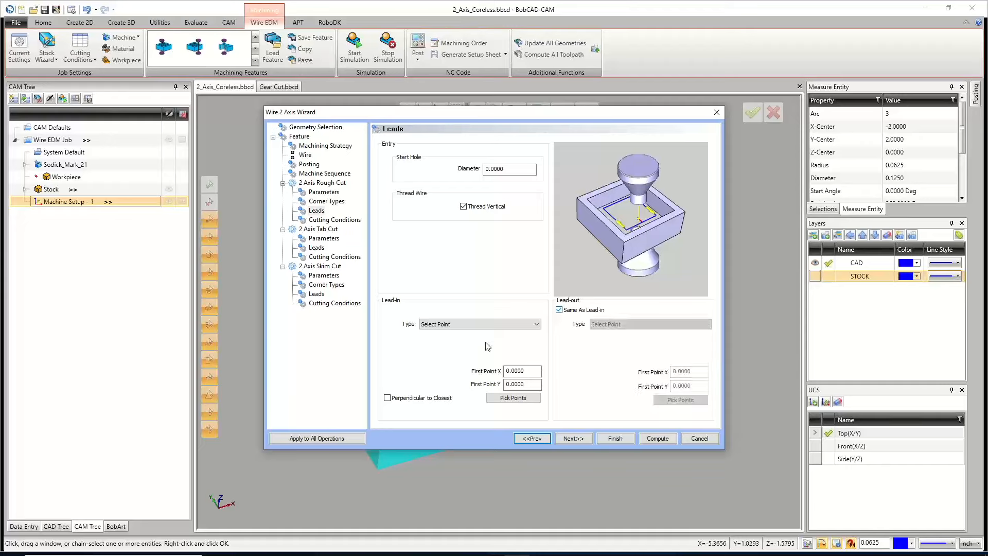
Step: Give the 2 Axis Rough Cut a separate Perpendicular lead-out with a length of 0.05
{"action": "left_click", "coordinate": [560, 311]}
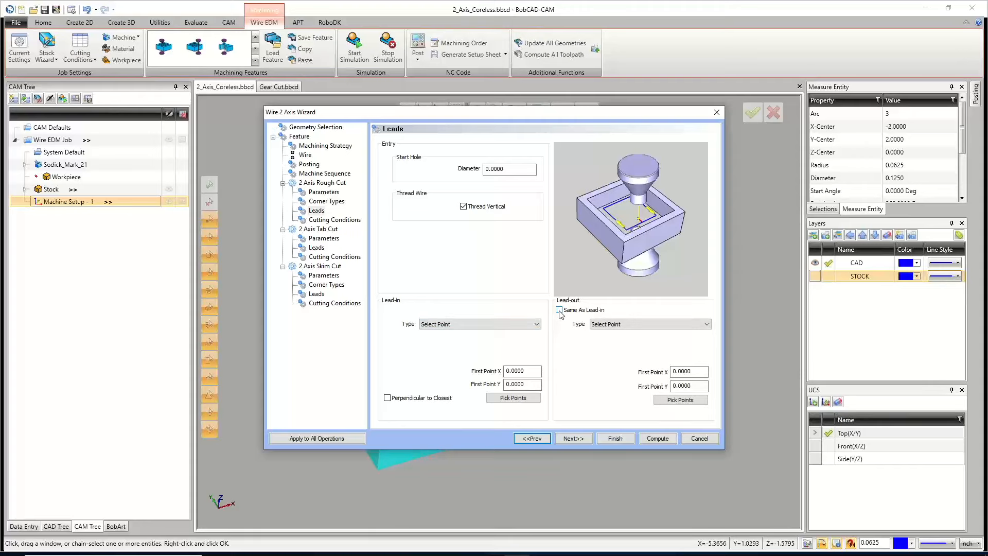
{"action": "left_click_drag", "start_coordinate": [483, 116], "coordinate": [485, 362]}
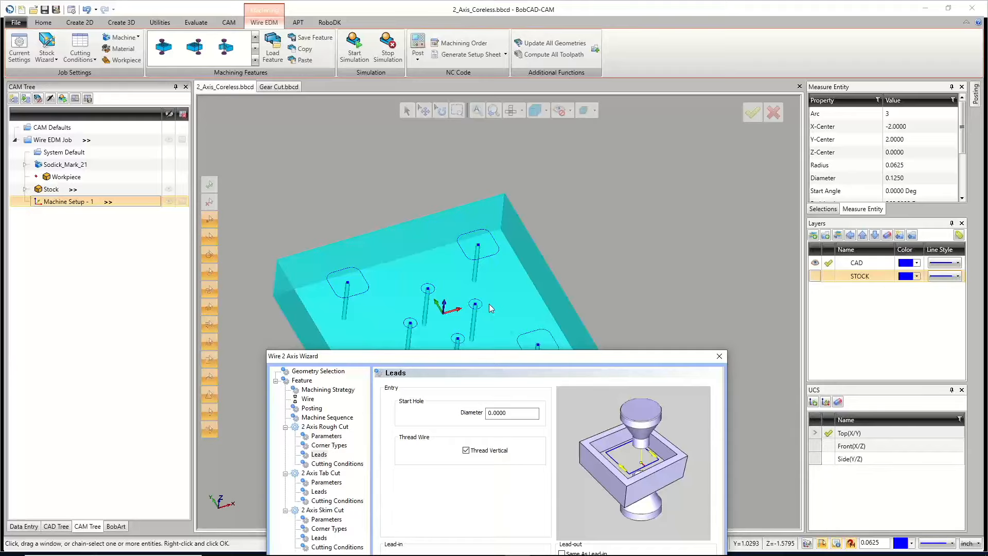
{"action": "left_click_drag", "start_coordinate": [551, 356], "coordinate": [544, 127]}
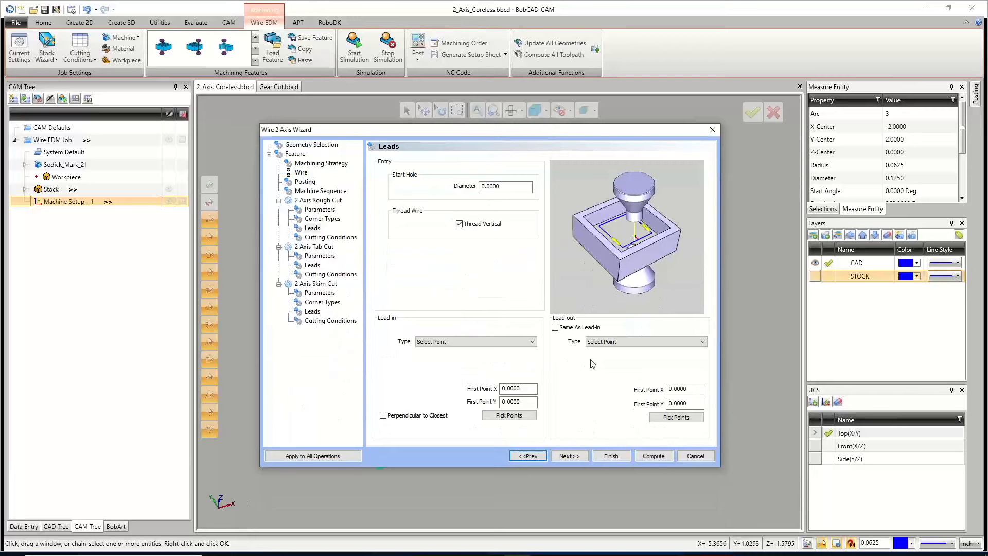
{"action": "left_click", "coordinate": [608, 342]}
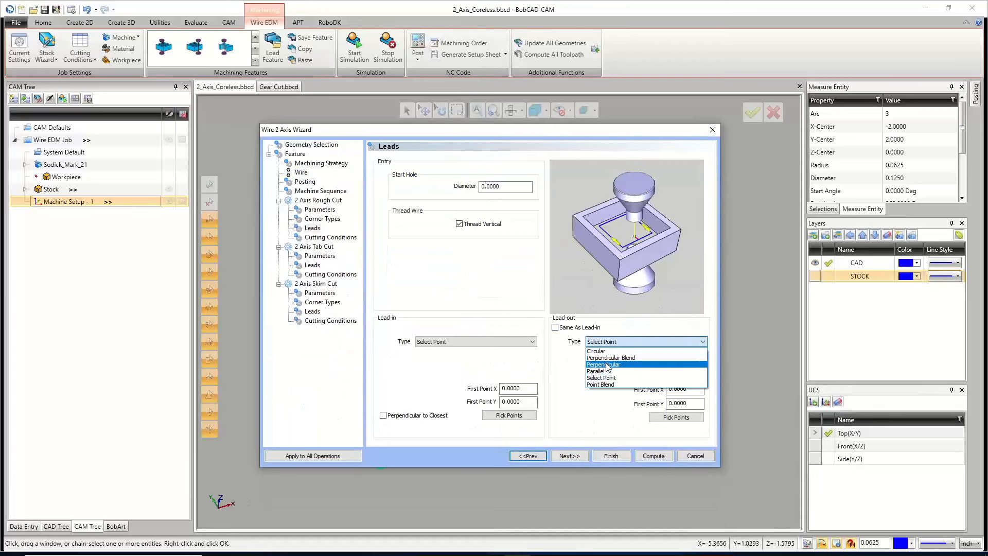
{"action": "left_click", "coordinate": [607, 365]}
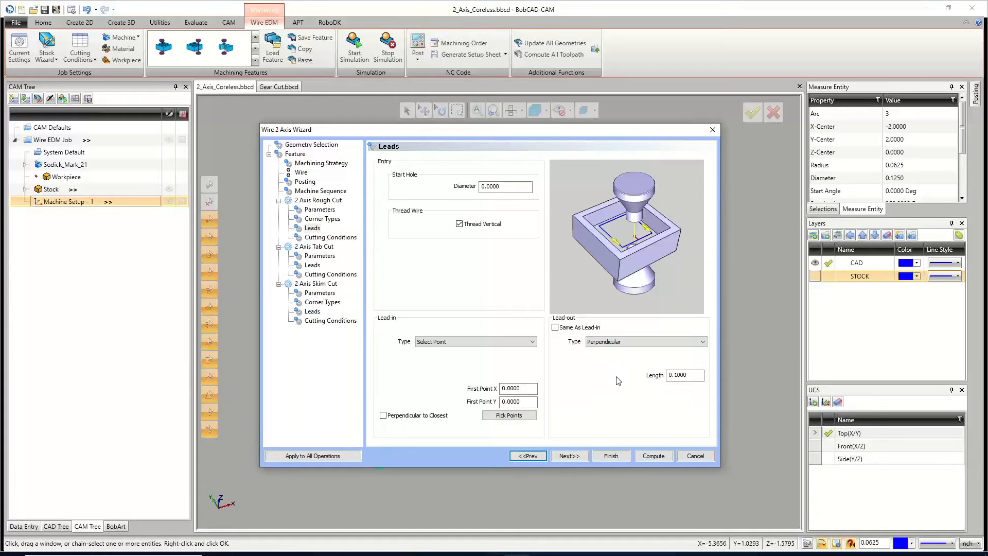
{"action": "left_click_drag", "start_coordinate": [692, 374], "coordinate": [650, 371]}
{"action": "type", "text": ".05"}
{"action": "left_click", "coordinate": [577, 455]}
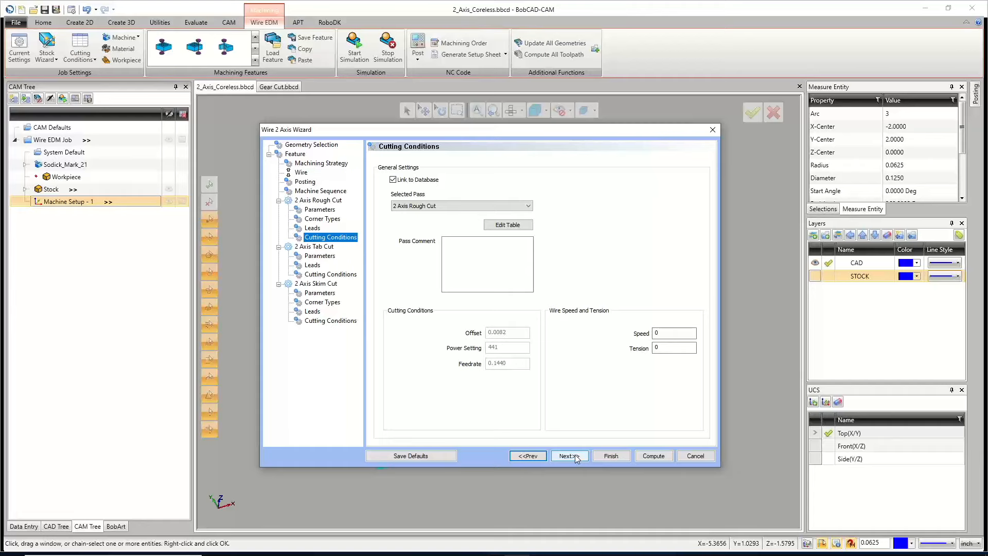
Step: Enable Flip Pass Direction for the 2 Axis Tab Cut and set its Perpendicular lead-in length to 0.05
{"action": "left_click", "coordinate": [577, 456]}
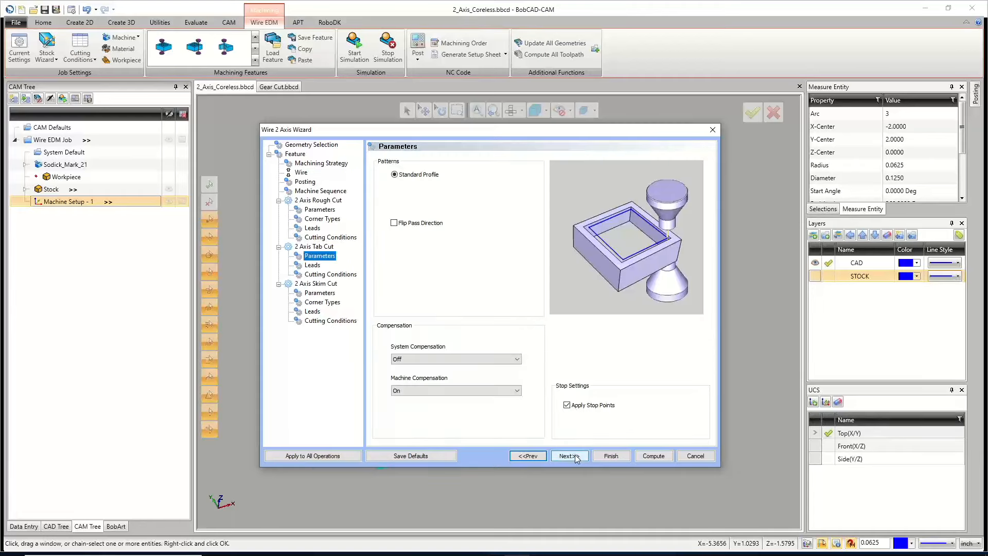
{"action": "left_click", "coordinate": [396, 173]}
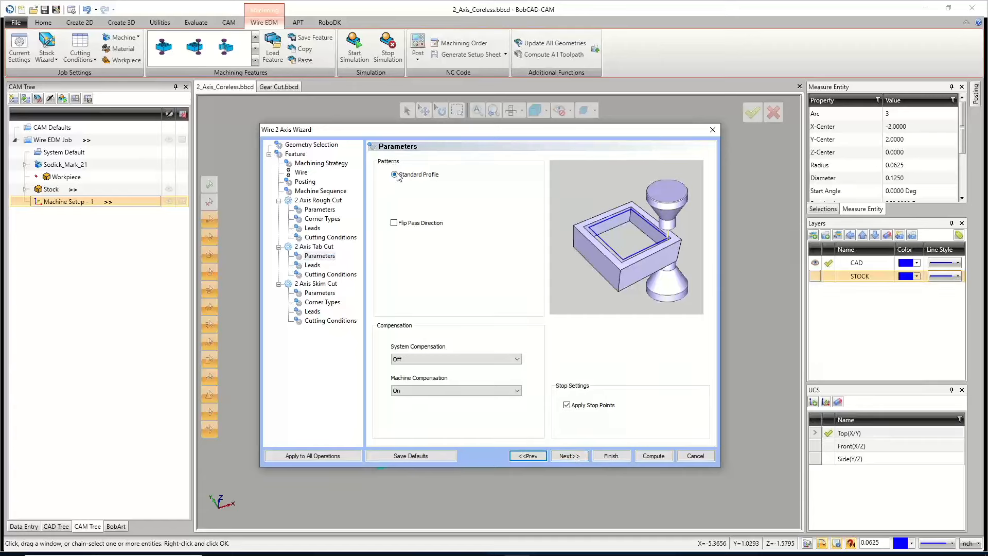
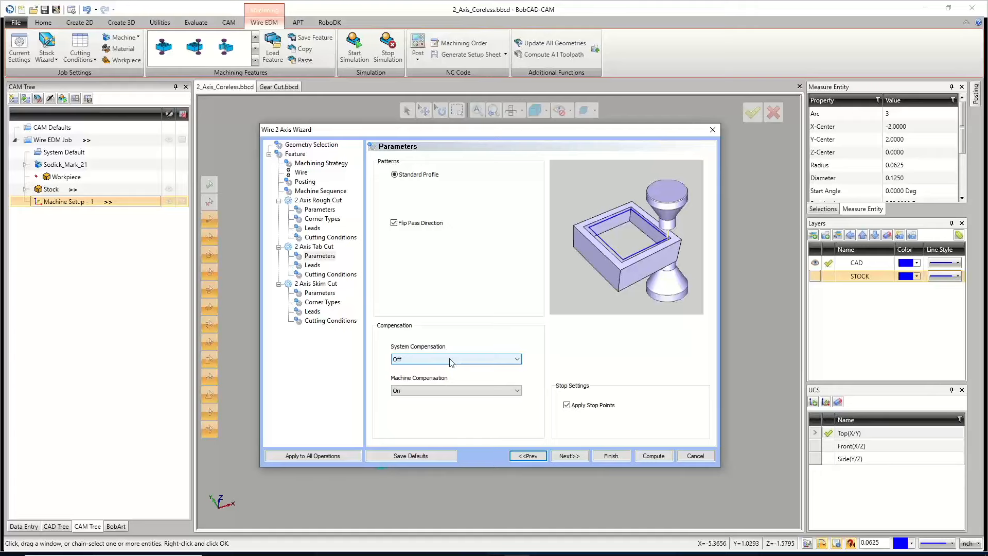
{"action": "left_click", "coordinate": [565, 455]}
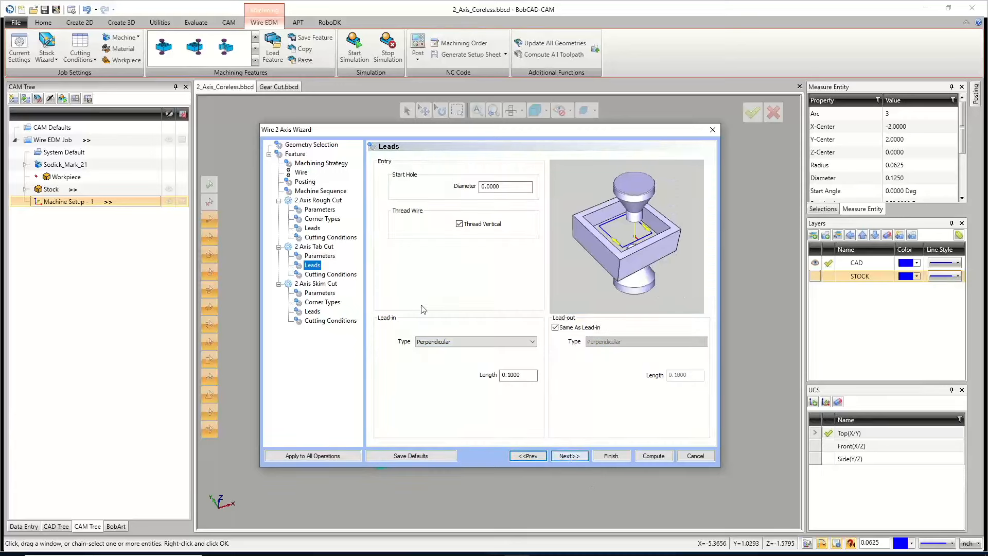
{"action": "left_click_drag", "start_coordinate": [523, 375], "coordinate": [475, 380]}
{"action": "type", "text": ".05"}
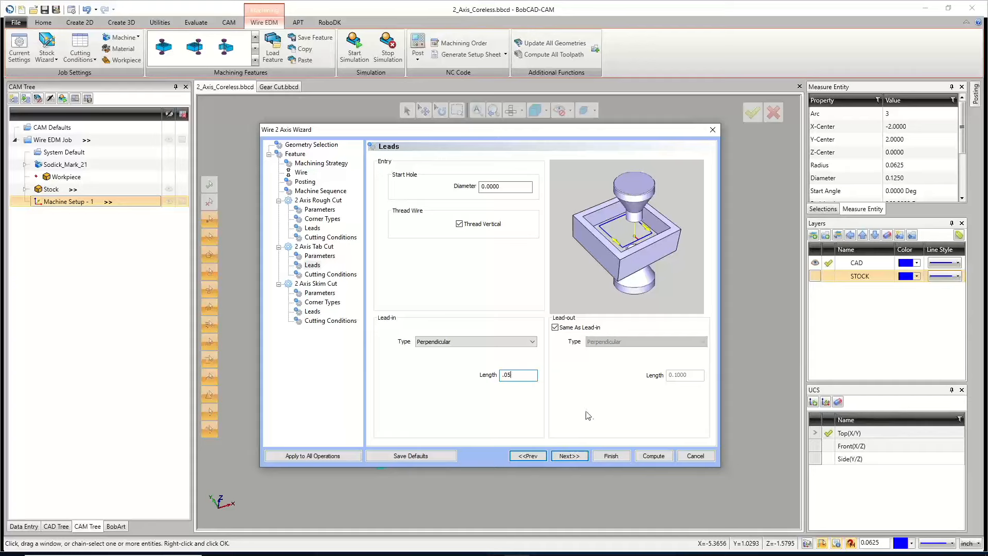
{"action": "left_click", "coordinate": [569, 456]}
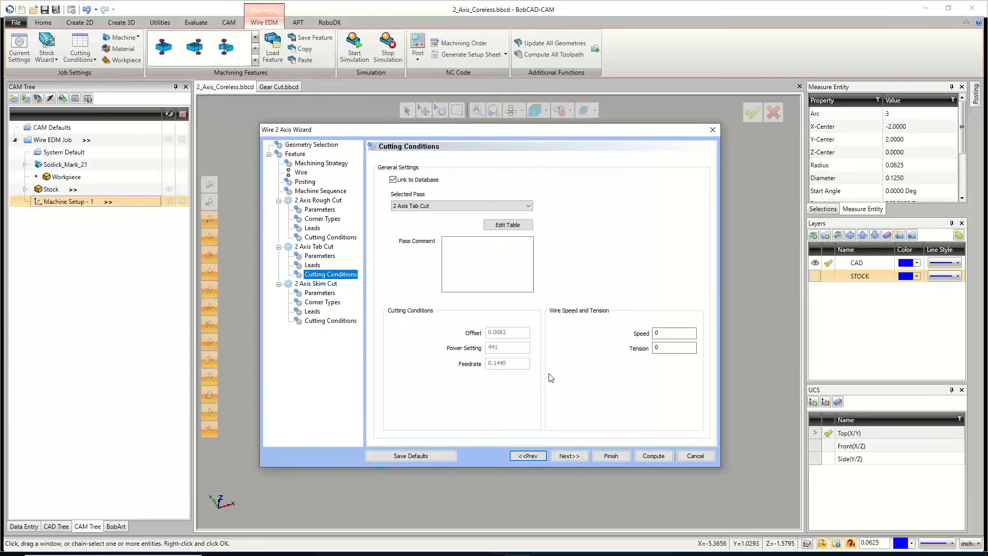
Step: Keep the 2 Axis Skim Cut's skims in the same direction and its 0.1 Perpendicular leads, and compute the inside feature's toolpaths
{"action": "left_click", "coordinate": [571, 456]}
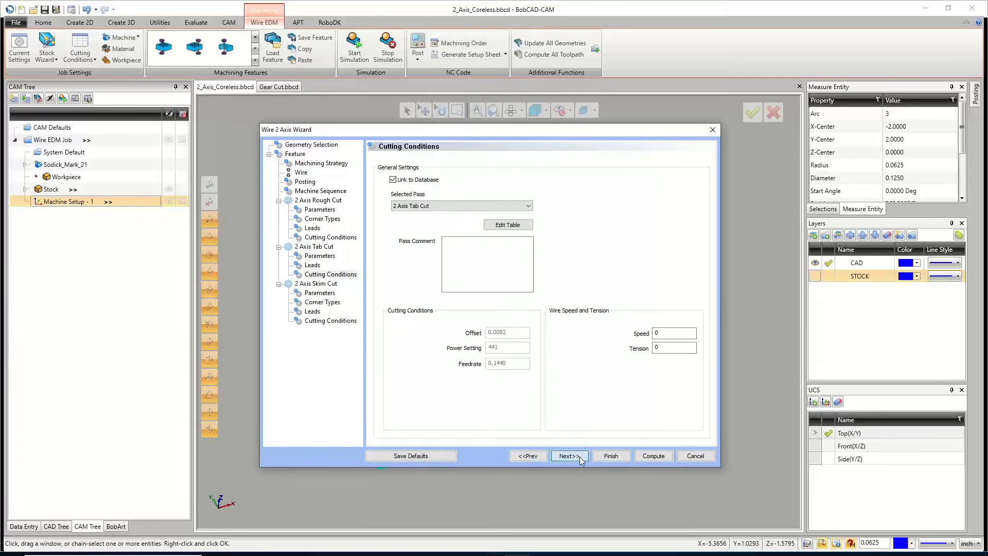
{"action": "left_click", "coordinate": [487, 262]}
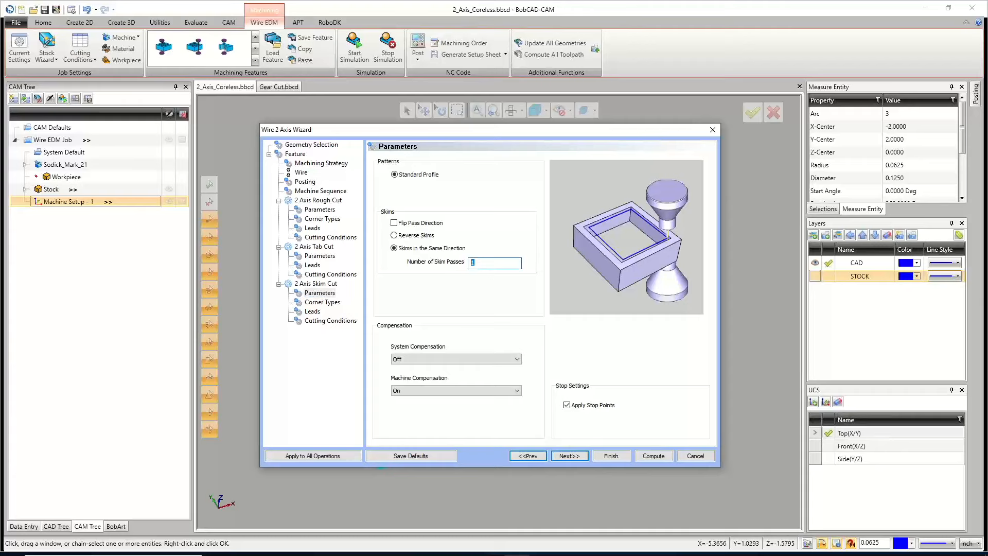
{"action": "left_click", "coordinate": [570, 456]}
{"action": "left_click", "coordinate": [570, 456]}
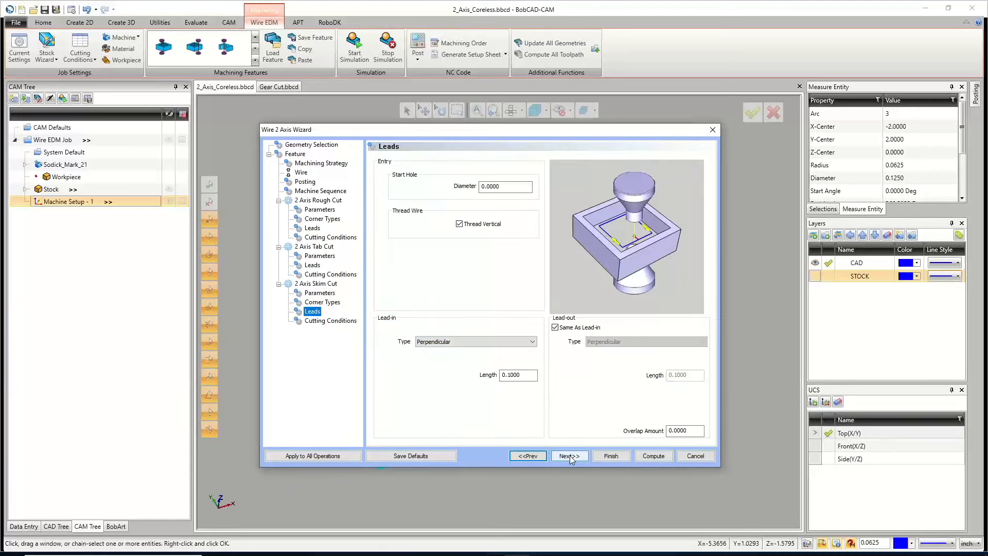
{"action": "left_click", "coordinate": [570, 456]}
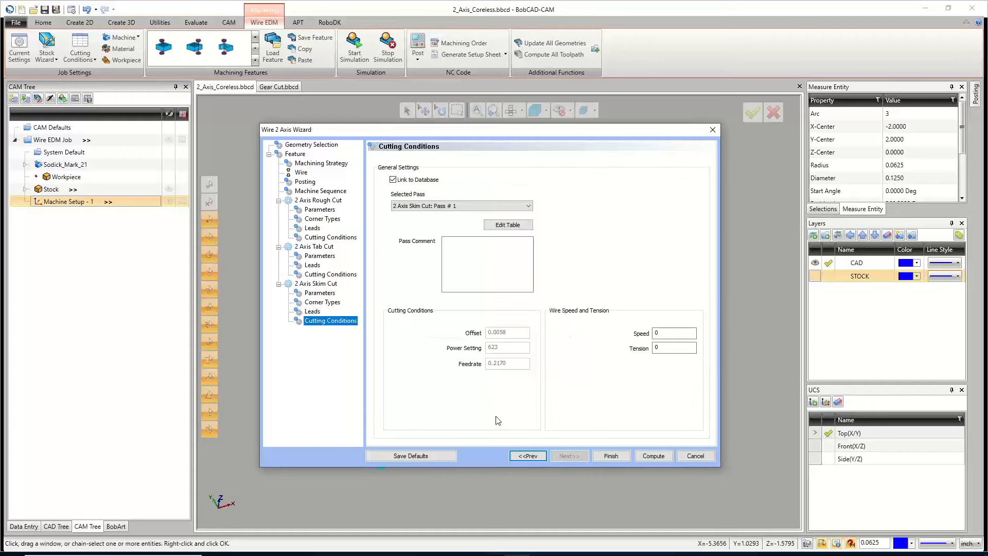
{"action": "left_click", "coordinate": [653, 456]}
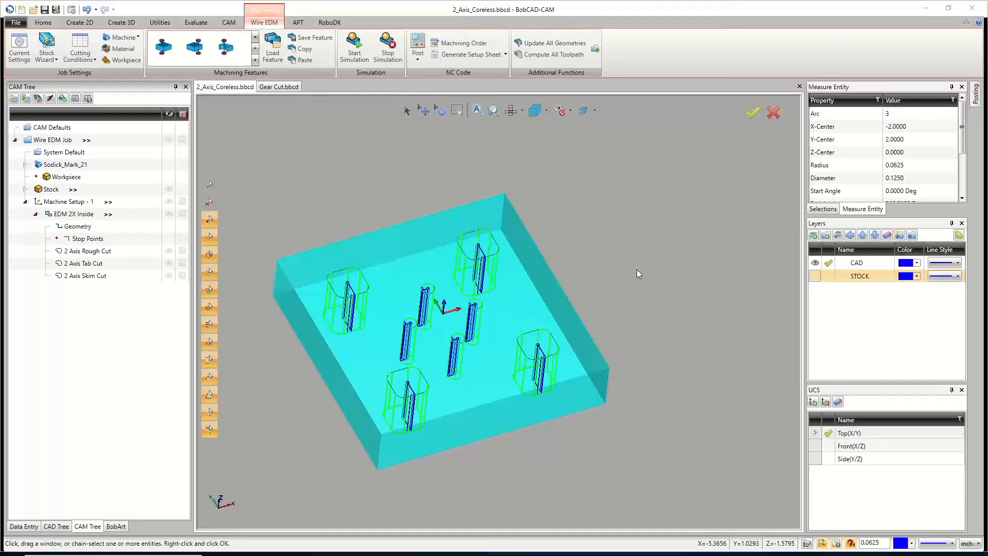
Step: Hide the stock and the EDM 2X Inside toolpaths, and show the part from the top view
{"action": "right_click", "coordinate": [50, 194]}
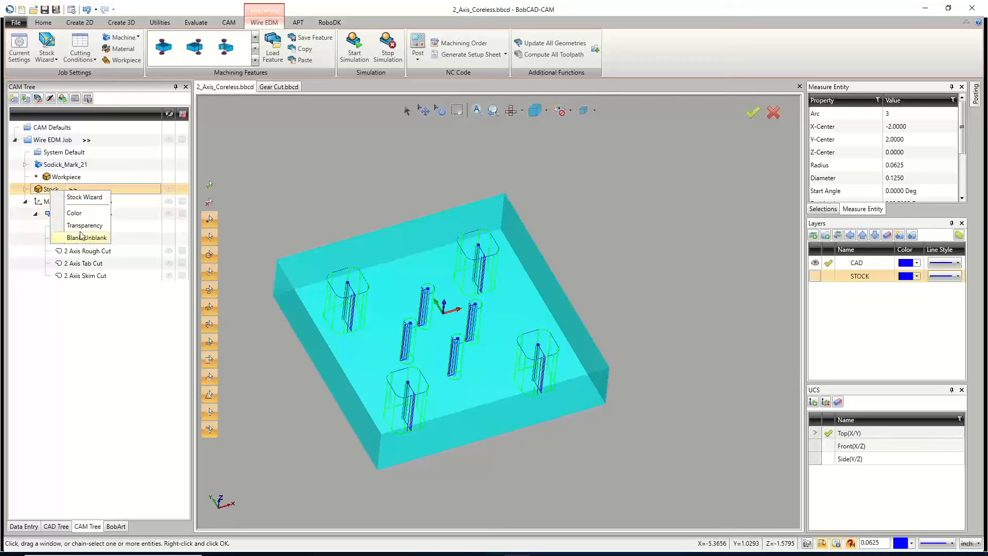
{"action": "left_click", "coordinate": [114, 239]}
{"action": "left_click", "coordinate": [493, 111]}
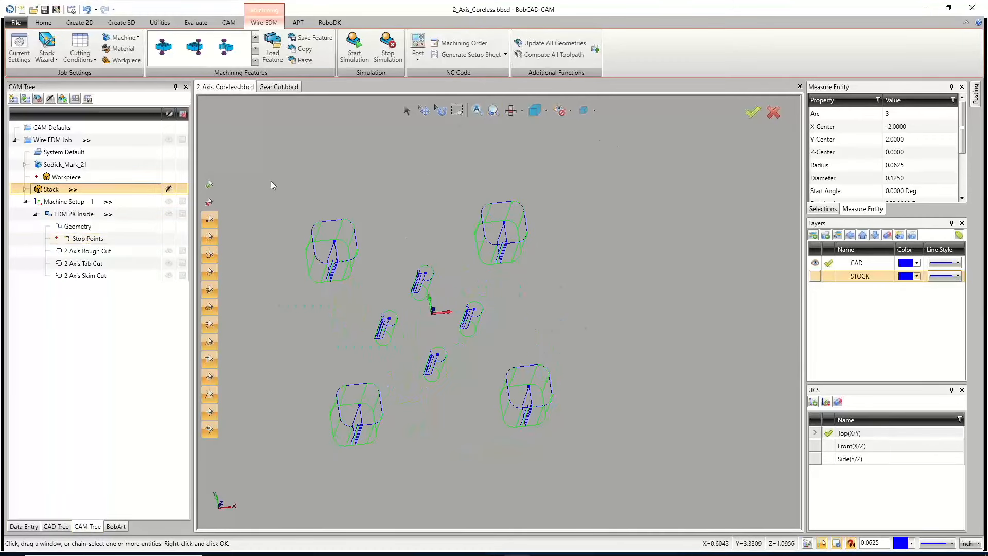
{"action": "right_click", "coordinate": [72, 214]}
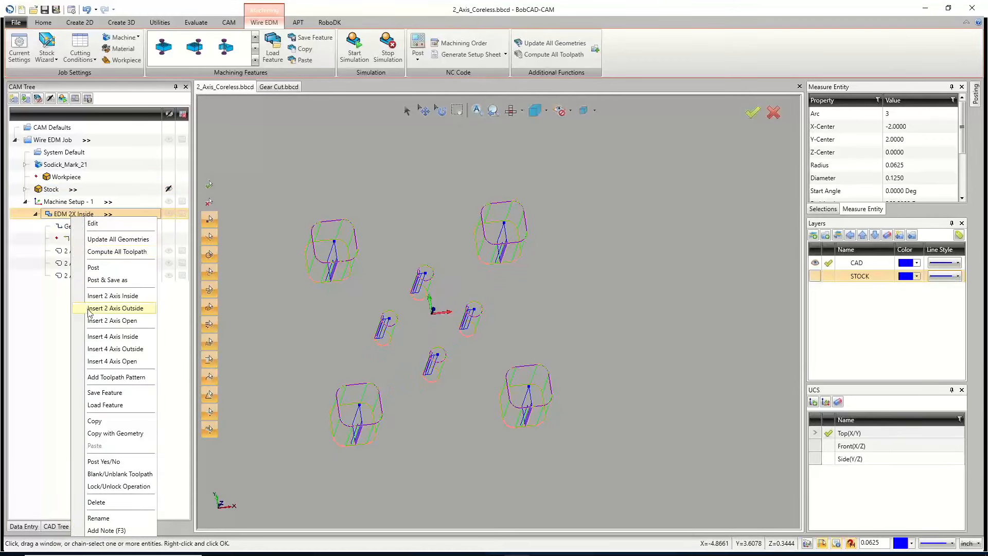
{"action": "left_click", "coordinate": [169, 306]}
{"action": "left_click", "coordinate": [169, 214]}
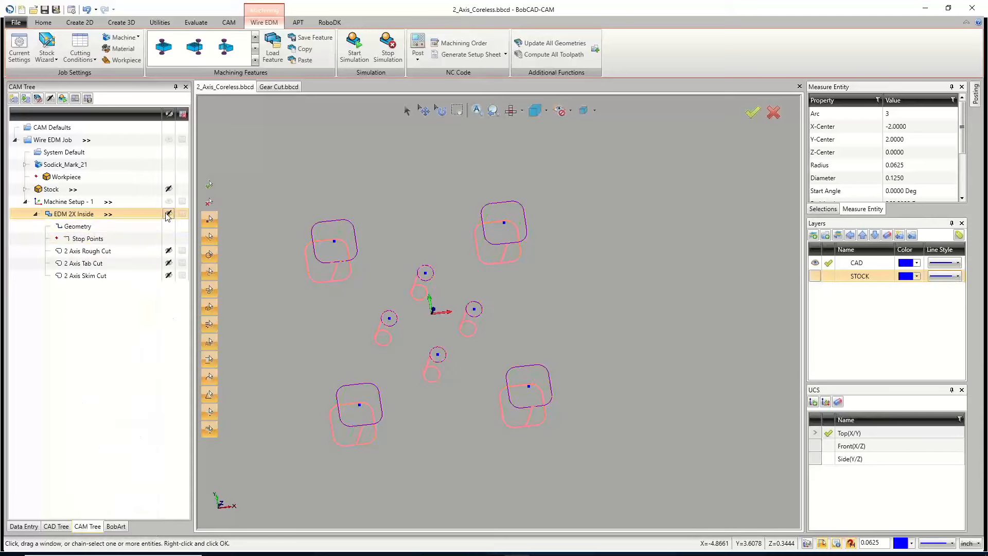
{"action": "left_click", "coordinate": [511, 110]}
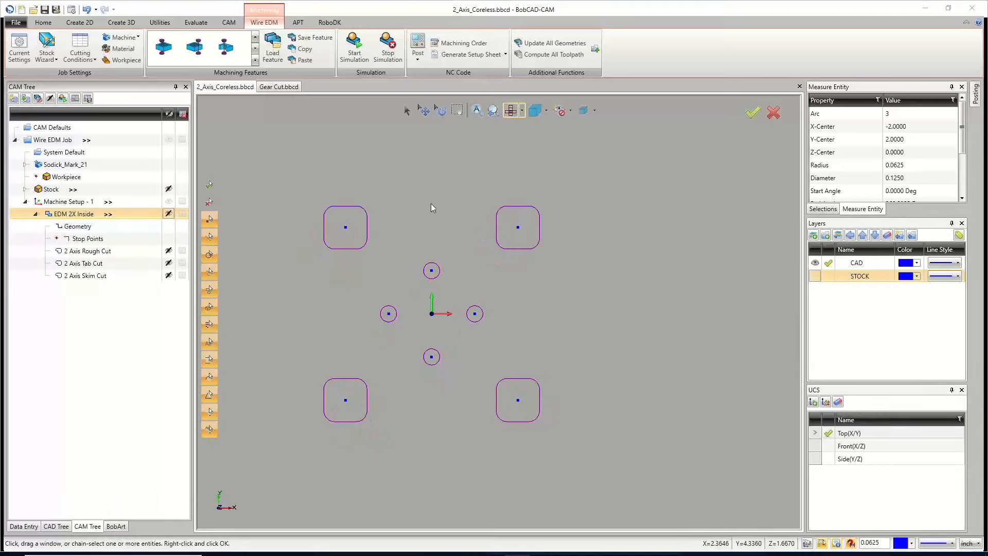
Step: Examine the rough, tab and skim cut paths and their lead directions on a square cutout and a round hole
{"action": "left_click", "coordinate": [117, 250]}
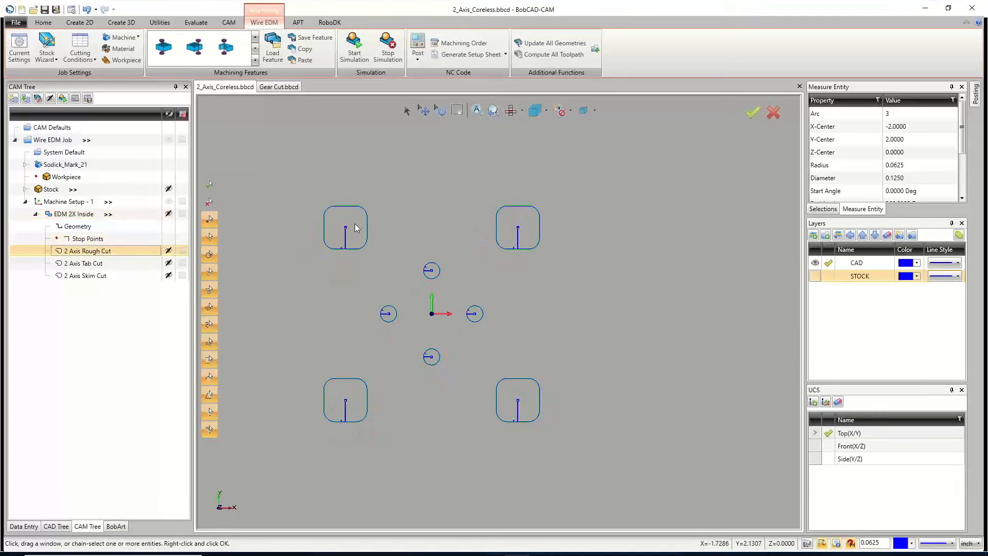
{"action": "scroll", "coordinate": [354, 225], "scroll_direction": "up", "scroll_amount": 3}
{"action": "scroll", "coordinate": [316, 250], "scroll_direction": "up", "scroll_amount": 3}
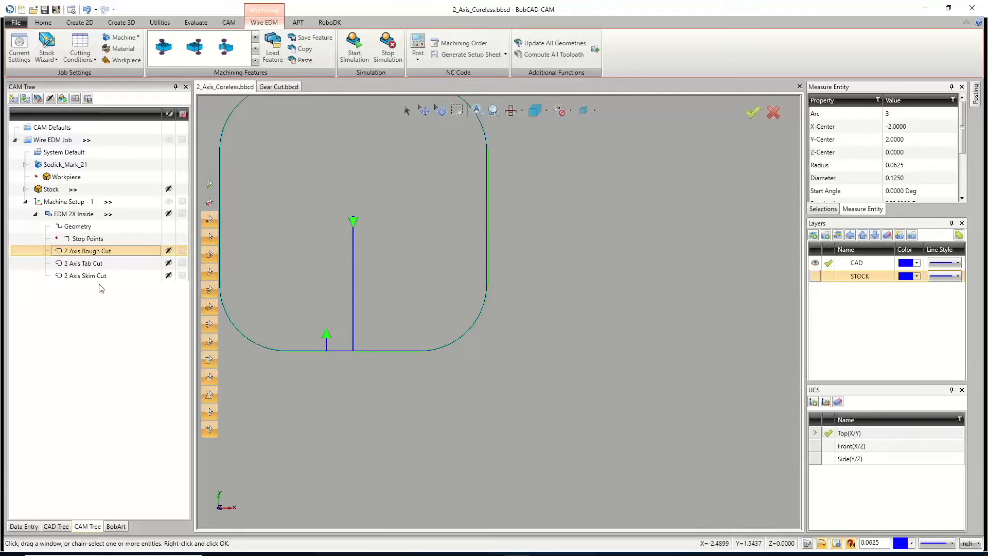
{"action": "left_click", "coordinate": [87, 264]}
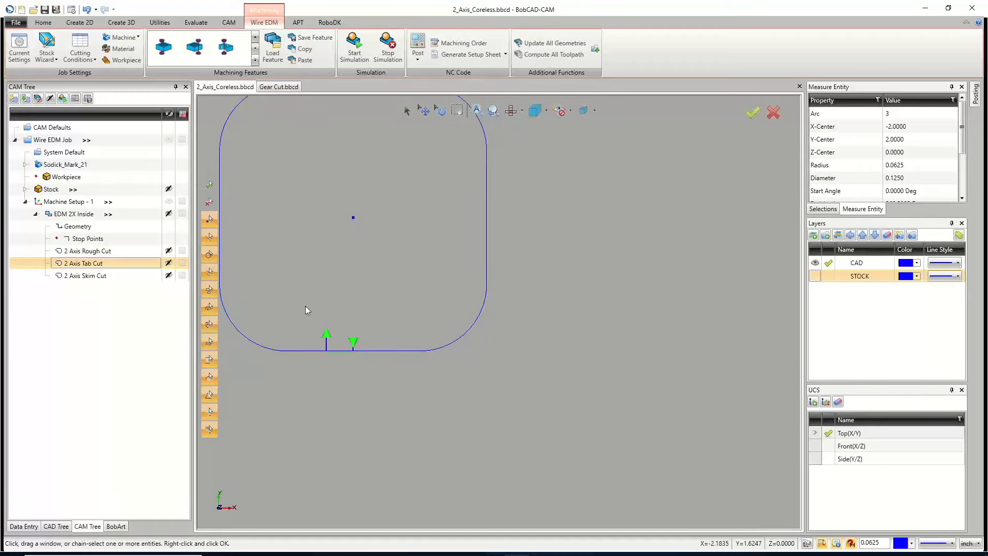
{"action": "left_click", "coordinate": [84, 277]}
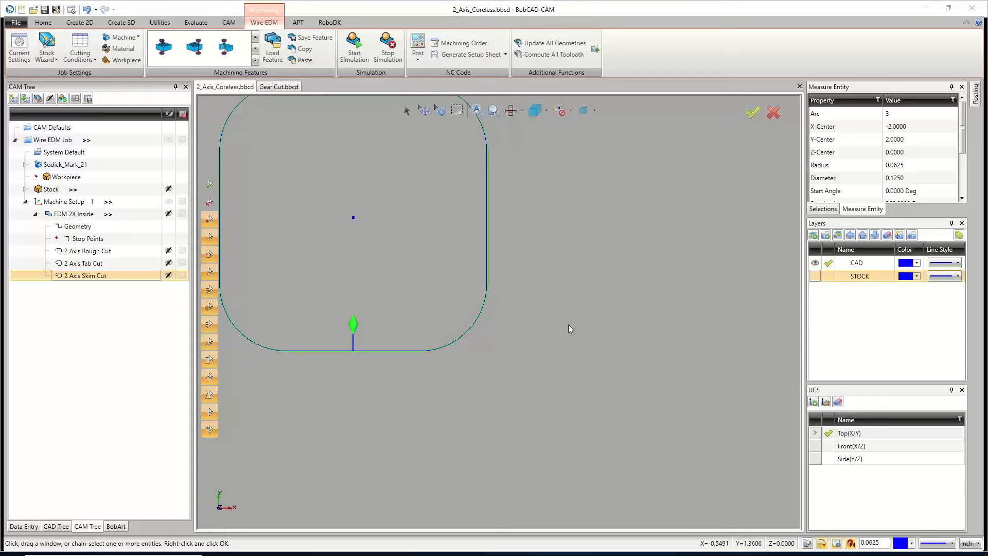
{"action": "scroll", "coordinate": [433, 302], "scroll_direction": "down", "scroll_amount": 8}
{"action": "scroll", "coordinate": [461, 314], "scroll_direction": "up", "scroll_amount": 10}
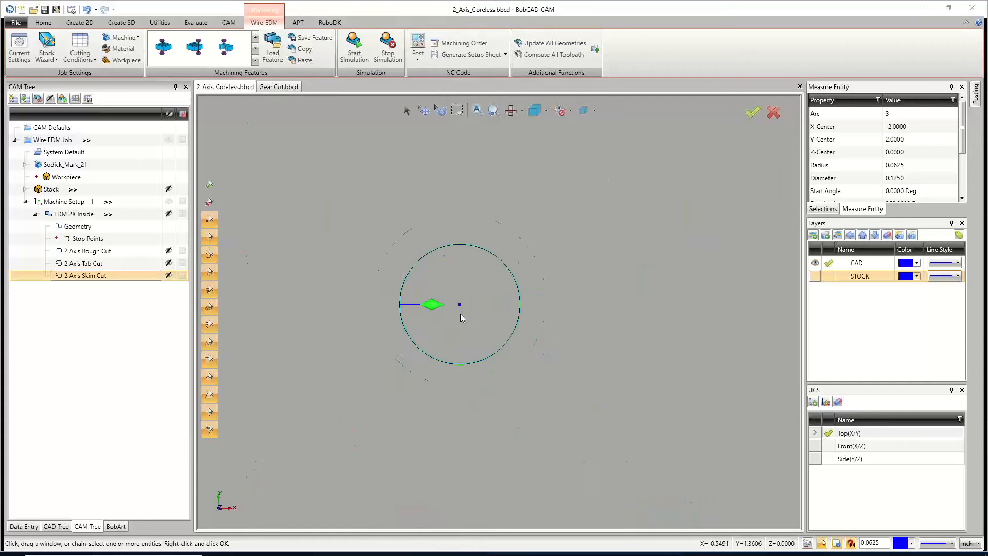
{"action": "scroll", "coordinate": [460, 317], "scroll_direction": "down", "scroll_amount": 10}
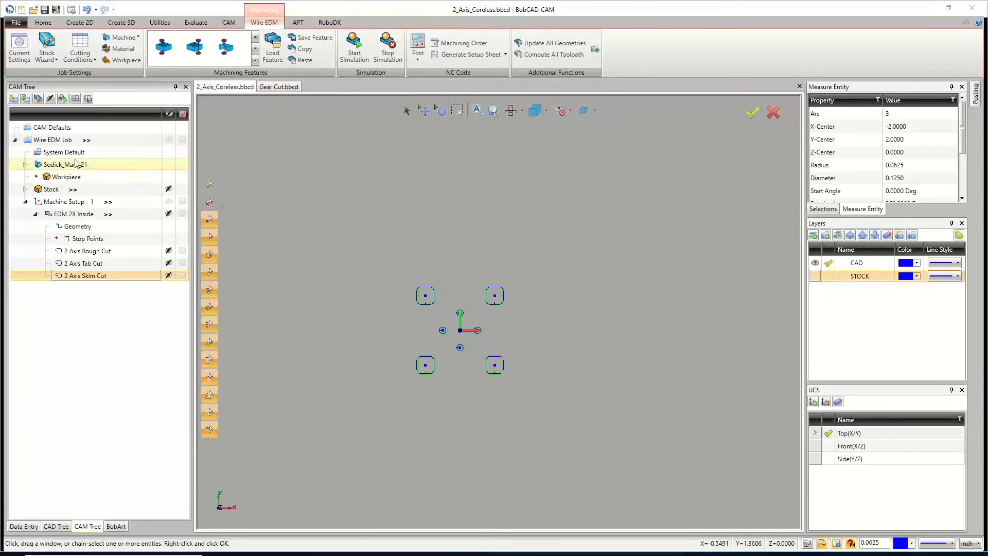
Step: Save the part as 2_Axis_Coreless.bbcd in the Wire EDM folder
{"action": "left_click", "coordinate": [43, 12]}
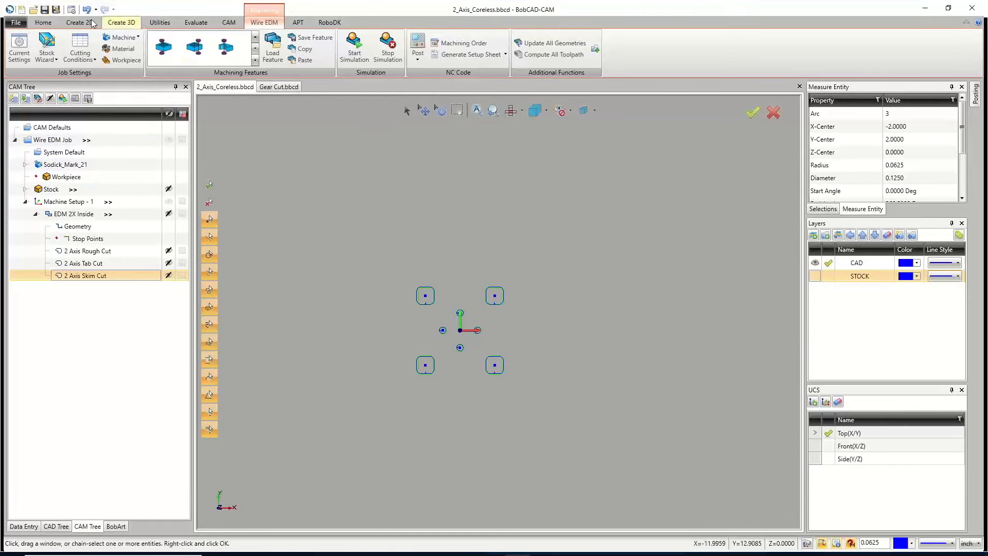
{"action": "left_click", "coordinate": [56, 10]}
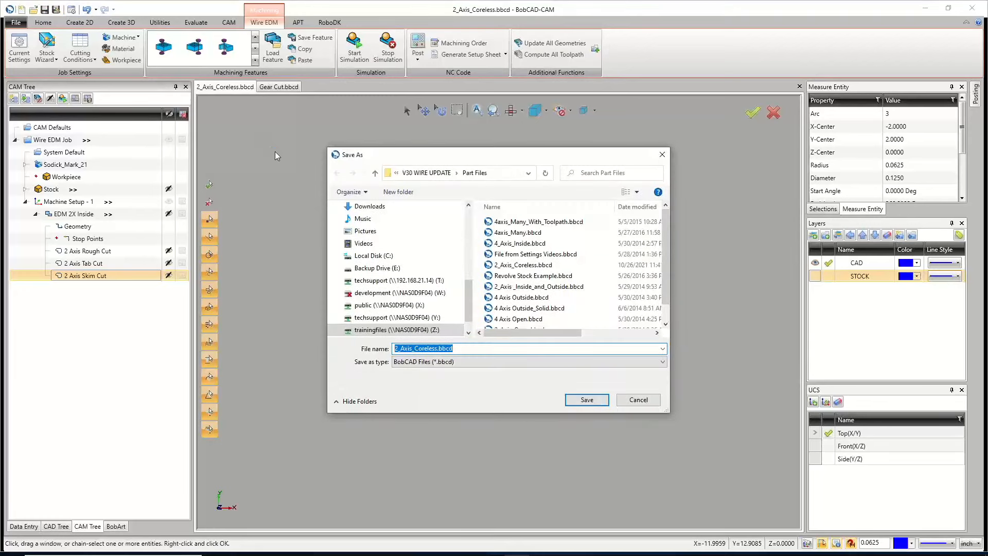
{"action": "scroll", "coordinate": [365, 267], "scroll_direction": "up", "scroll_amount": 5}
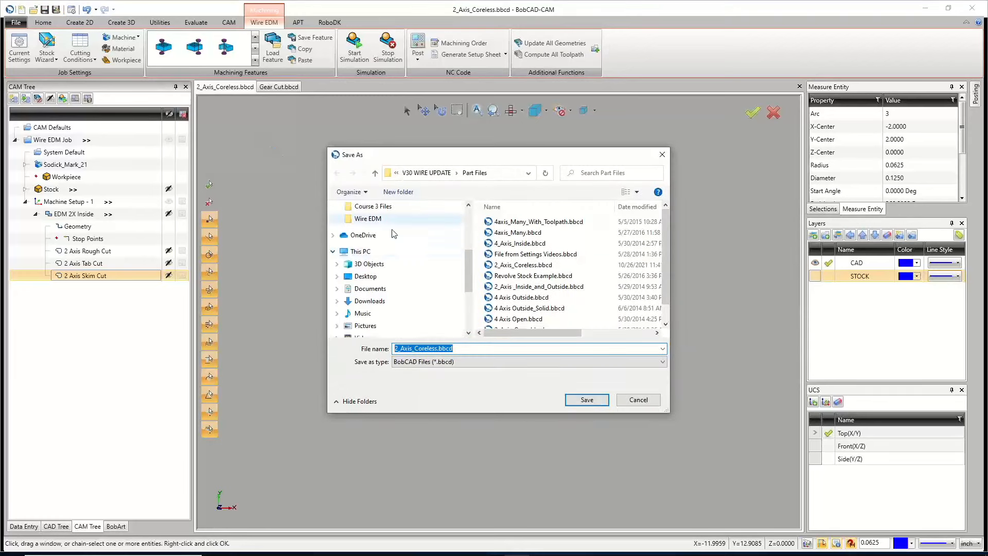
{"action": "scroll", "coordinate": [365, 267], "scroll_direction": "up", "scroll_amount": 2}
{"action": "left_click", "coordinate": [368, 305]}
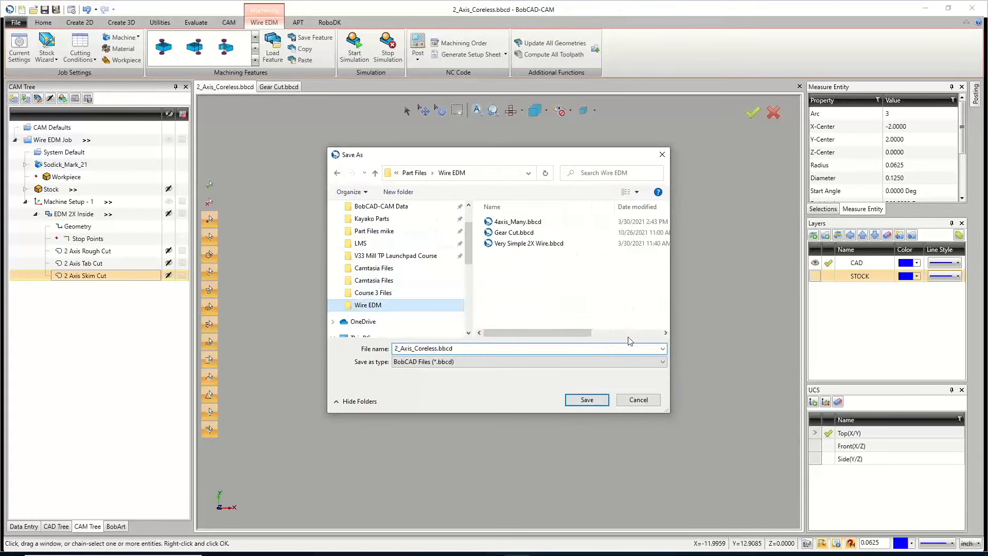
{"action": "left_click", "coordinate": [590, 401]}
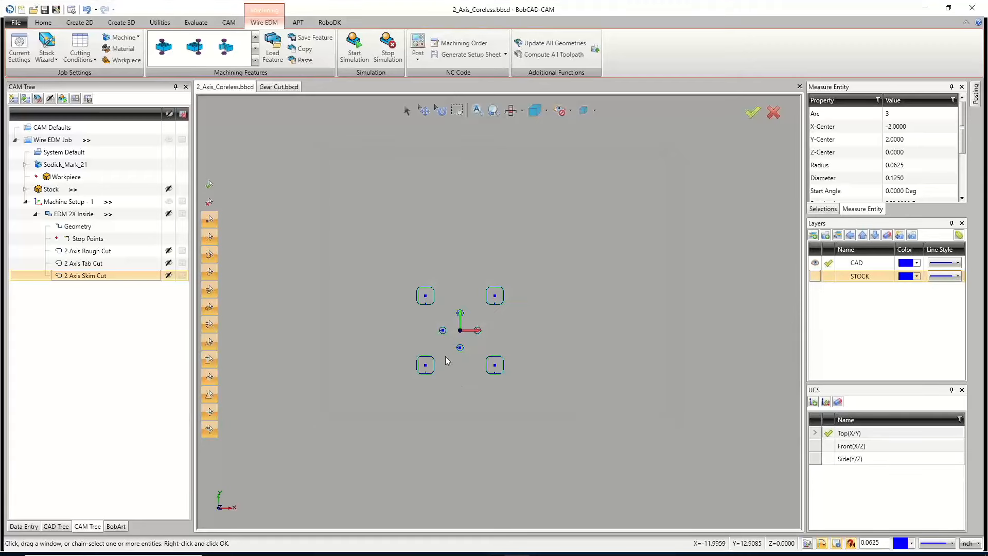
Step: Start the simulation of the wire EDM job
{"action": "scroll", "coordinate": [440, 338], "scroll_direction": "up", "scroll_amount": 5}
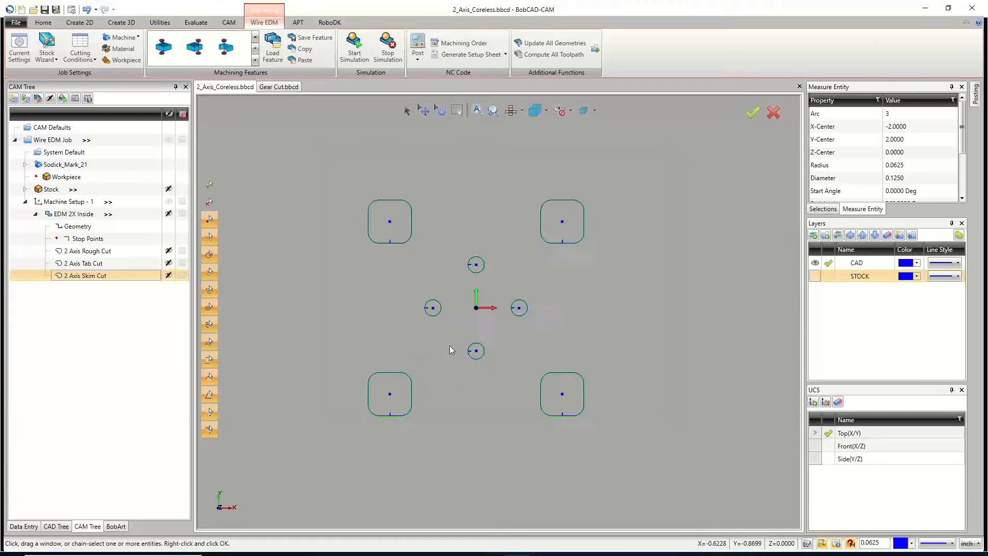
{"action": "left_click", "coordinate": [355, 51]}
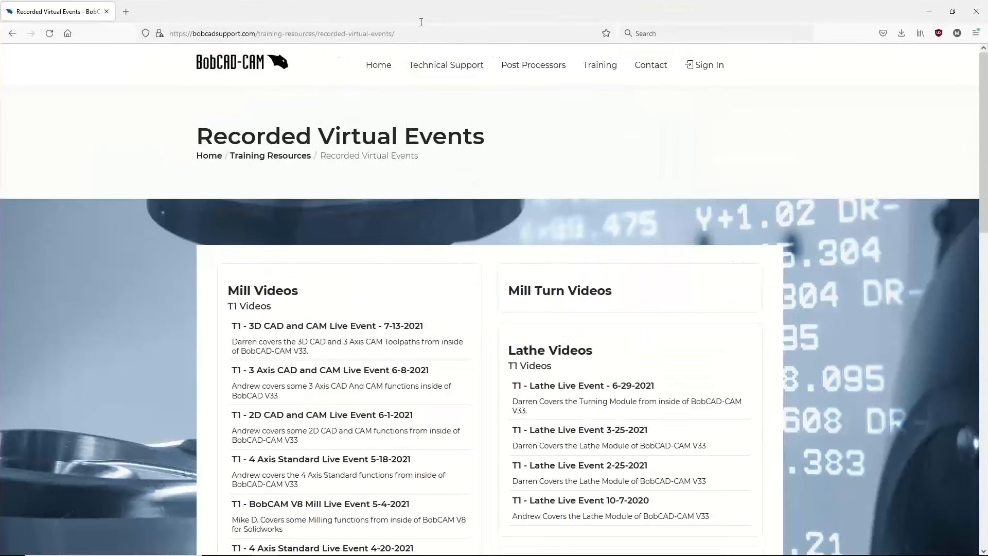
Step: Go to the bobcadsupport.com home page in the web browser
{"action": "left_click", "coordinate": [390, 34]}
{"action": "type", "text": "bobcads"}
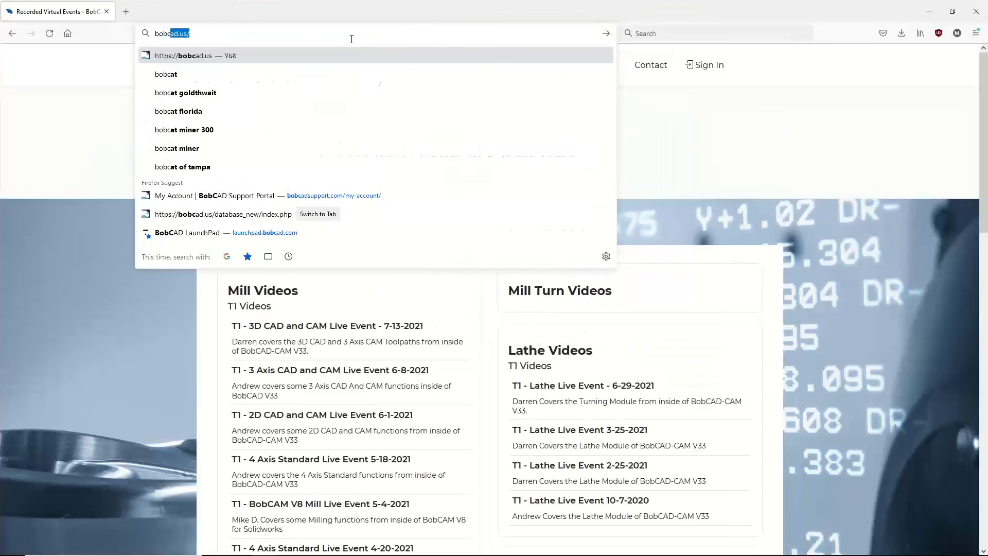
{"action": "type", "text": "upport.com"}
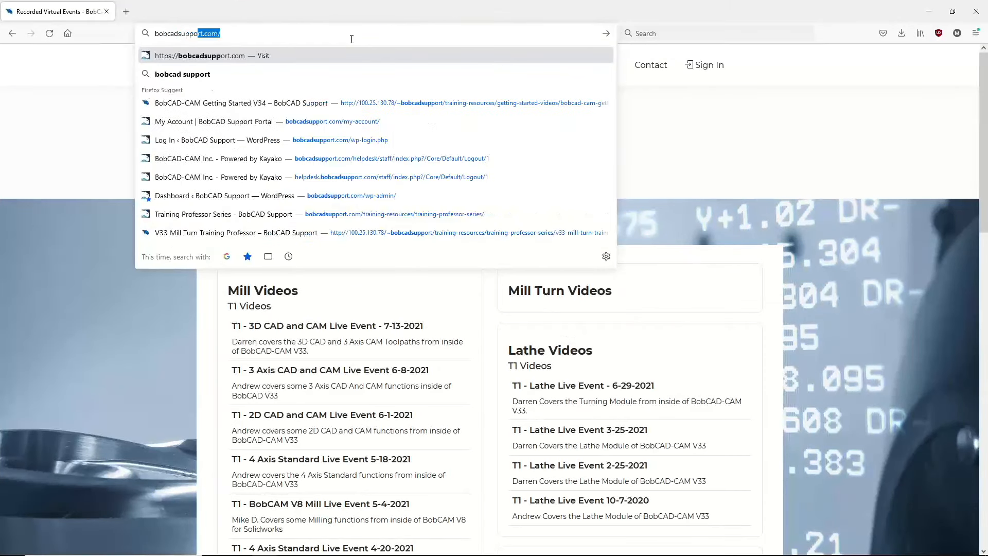
{"action": "key", "text": "Return"}
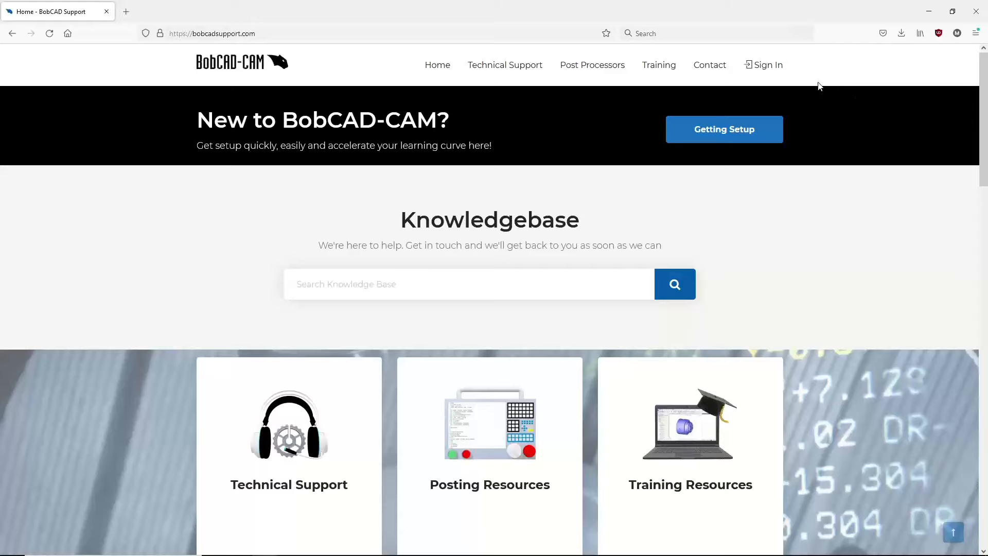
Step: Open the Training Professor Series page from the site's training resources and look through the offered video courses
{"action": "mouse_move", "coordinate": [657, 69]}
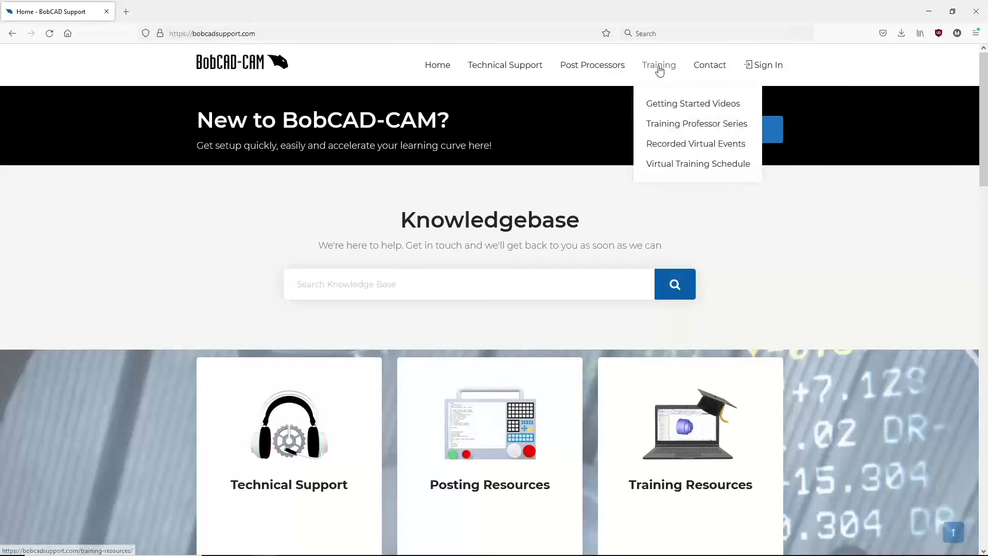
{"action": "left_click", "coordinate": [690, 128]}
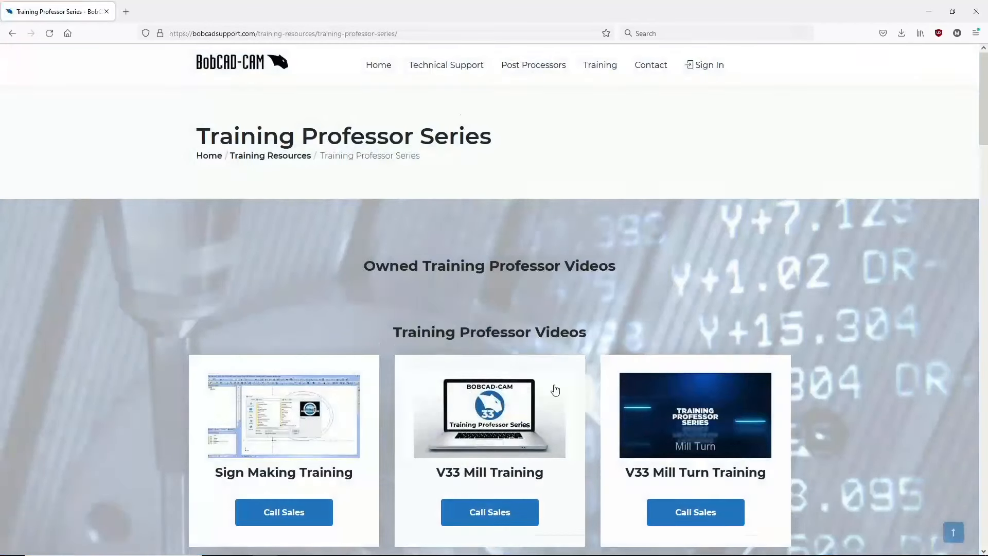
{"action": "scroll", "coordinate": [551, 388], "scroll_direction": "down", "scroll_amount": 3}
{"action": "scroll", "coordinate": [553, 388], "scroll_direction": "up", "scroll_amount": 3}
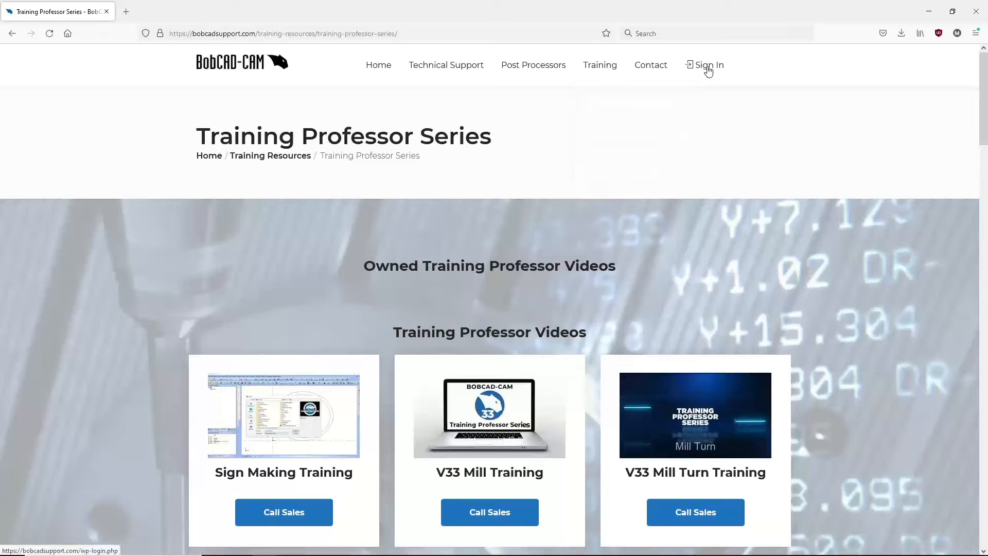
Step: Open the Recorded Virtual Events page and find the list of Wire EDM videos
{"action": "mouse_move", "coordinate": [600, 64]}
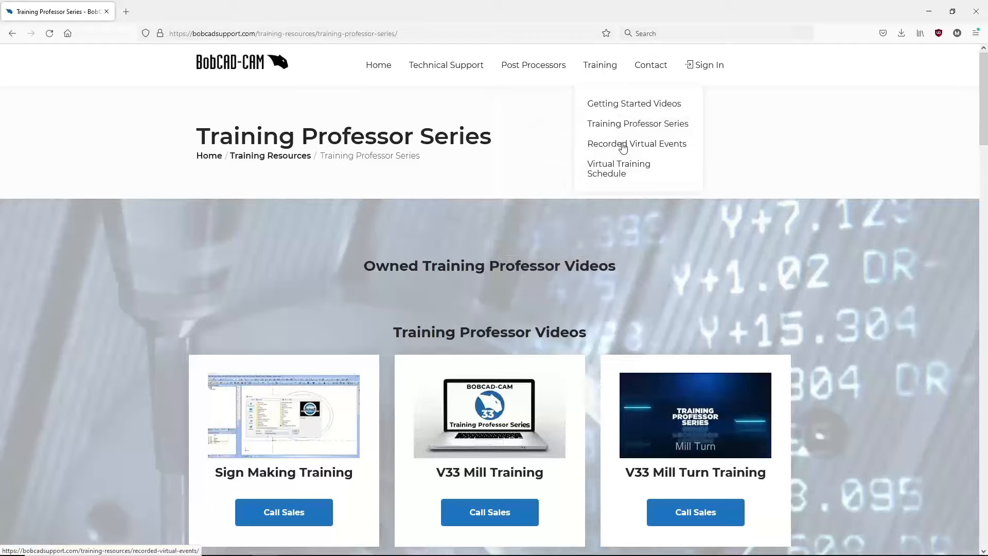
{"action": "left_click", "coordinate": [638, 147]}
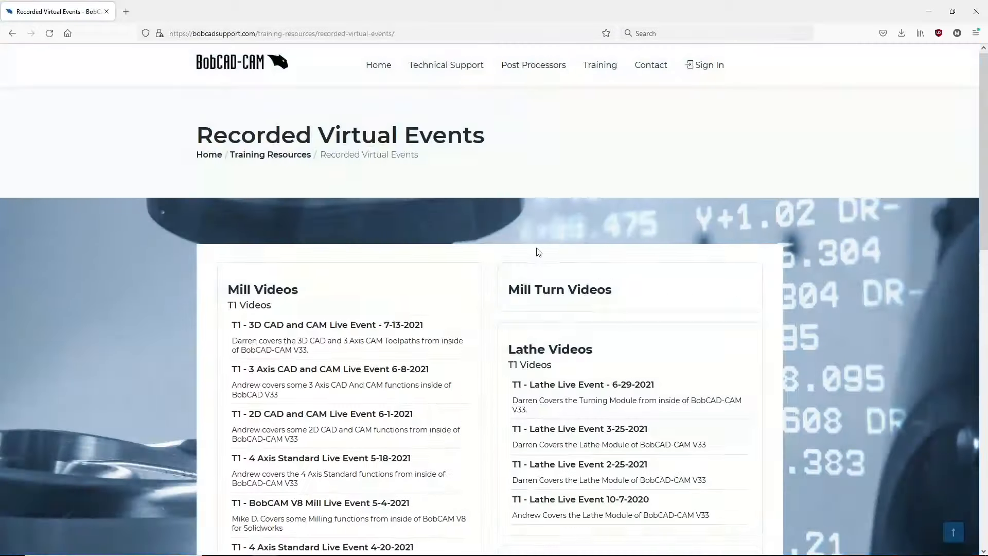
{"action": "scroll", "coordinate": [537, 249], "scroll_direction": "down", "scroll_amount": 10}
{"action": "scroll", "coordinate": [539, 249], "scroll_direction": "down", "scroll_amount": 5}
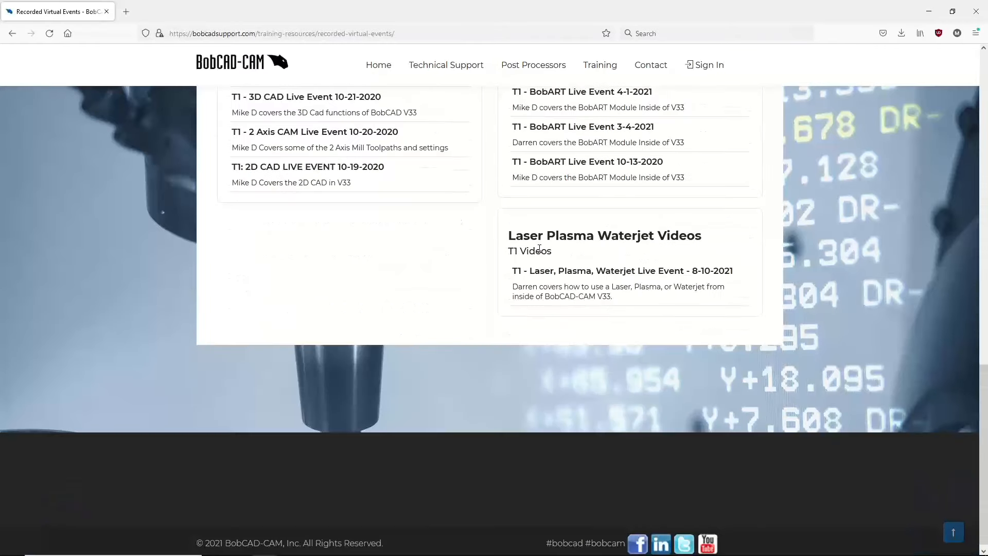
{"action": "scroll", "coordinate": [541, 247], "scroll_direction": "up", "scroll_amount": 8}
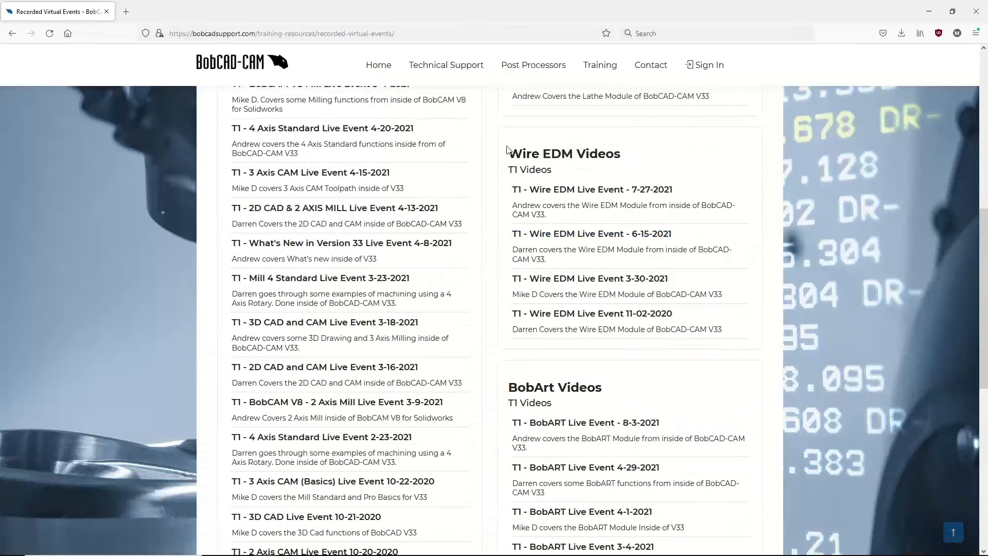
Step: Review the Wire EDM video list on the Recorded Virtual Events page, including the T1 Wire EDM Live Event from 7-27-2021
{"action": "left_click_drag", "start_coordinate": [508, 151], "coordinate": [726, 339]}
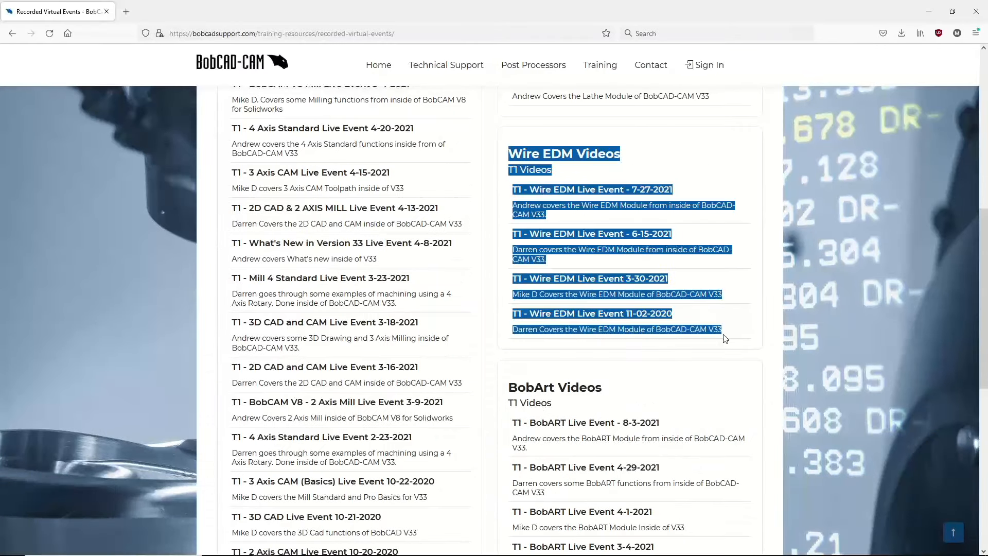
{"action": "left_click", "coordinate": [737, 332]}
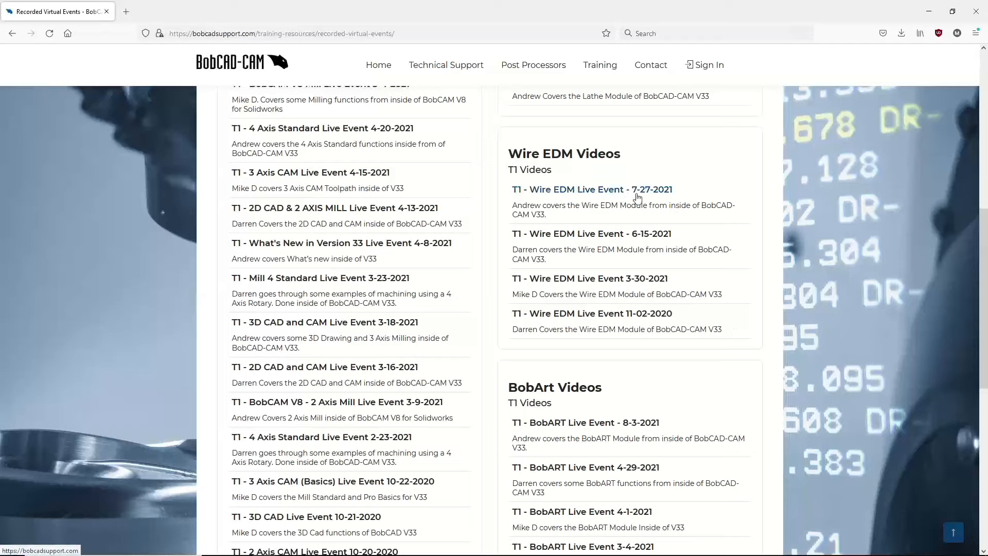
{"action": "left_click_drag", "start_coordinate": [546, 215], "coordinate": [512, 195]}
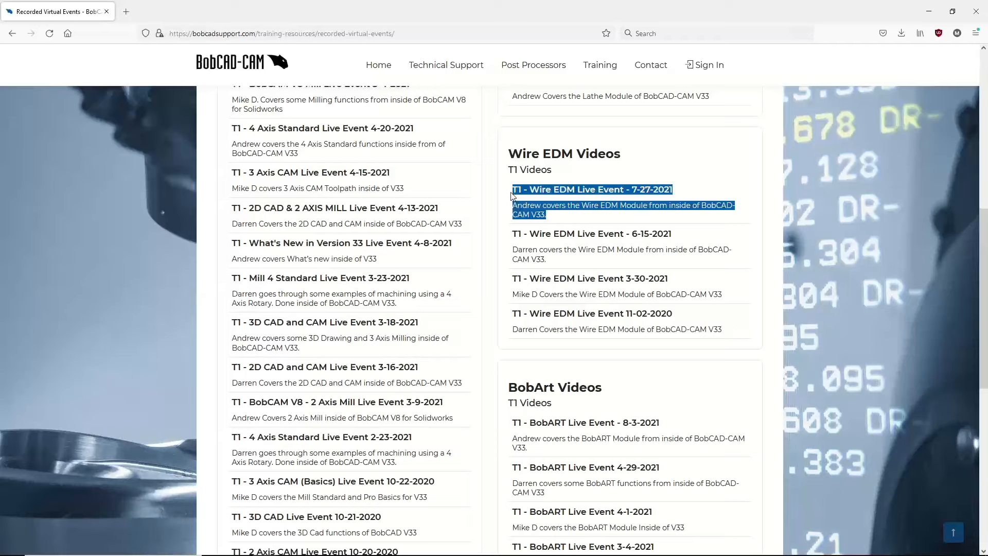
{"action": "left_click", "coordinate": [555, 217]}
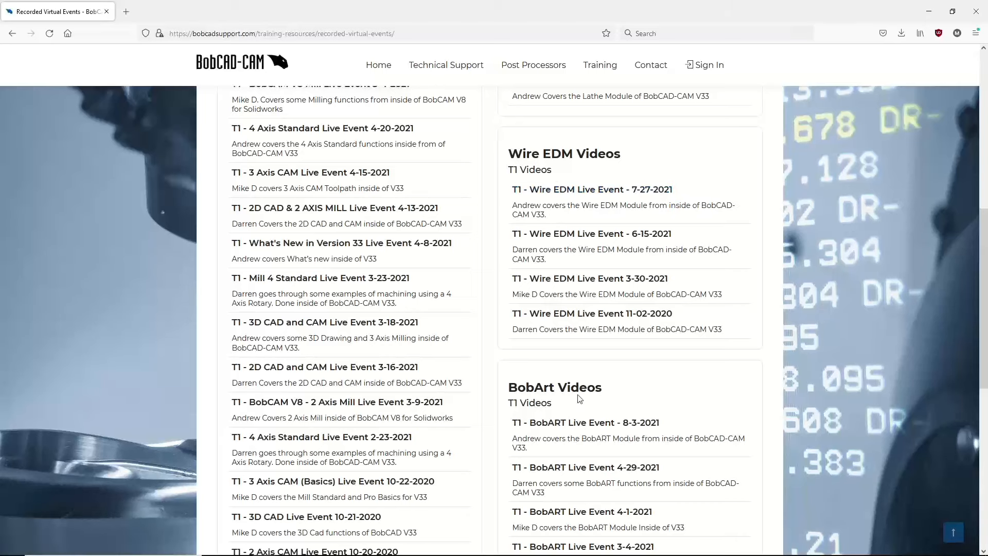
{"action": "scroll", "coordinate": [739, 378], "scroll_direction": "up", "scroll_amount": 4}
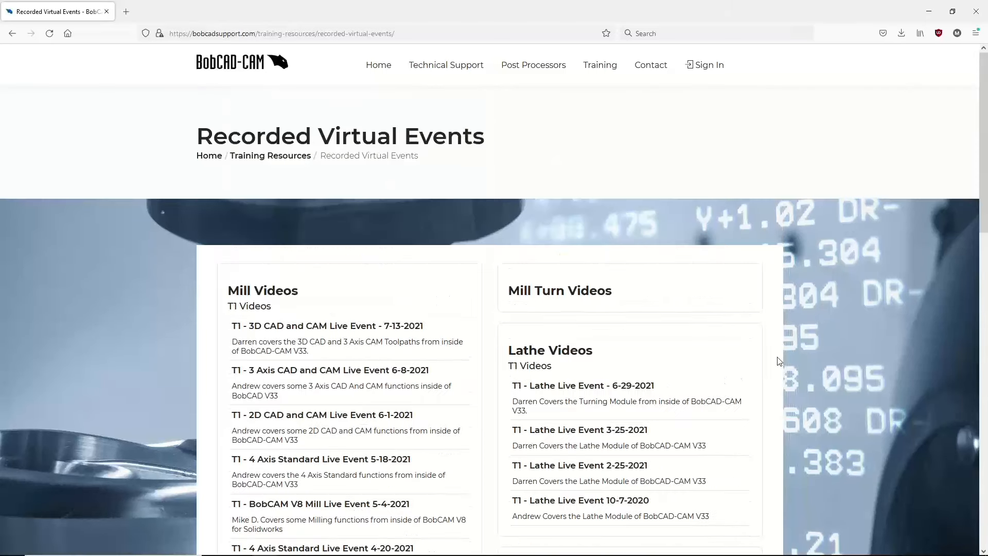
{"action": "scroll", "coordinate": [710, 357], "scroll_direction": "down", "scroll_amount": 6}
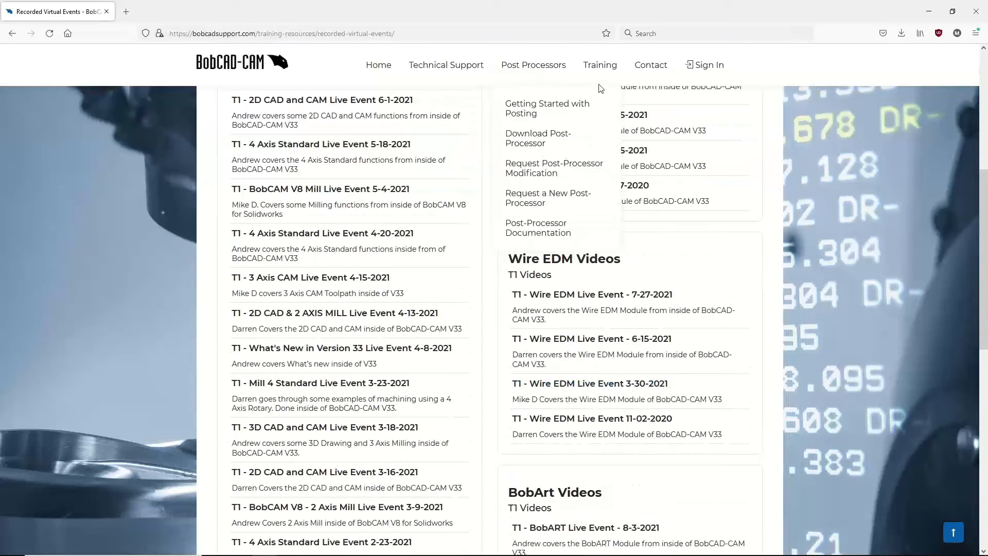
{"action": "mouse_move", "coordinate": [600, 65]}
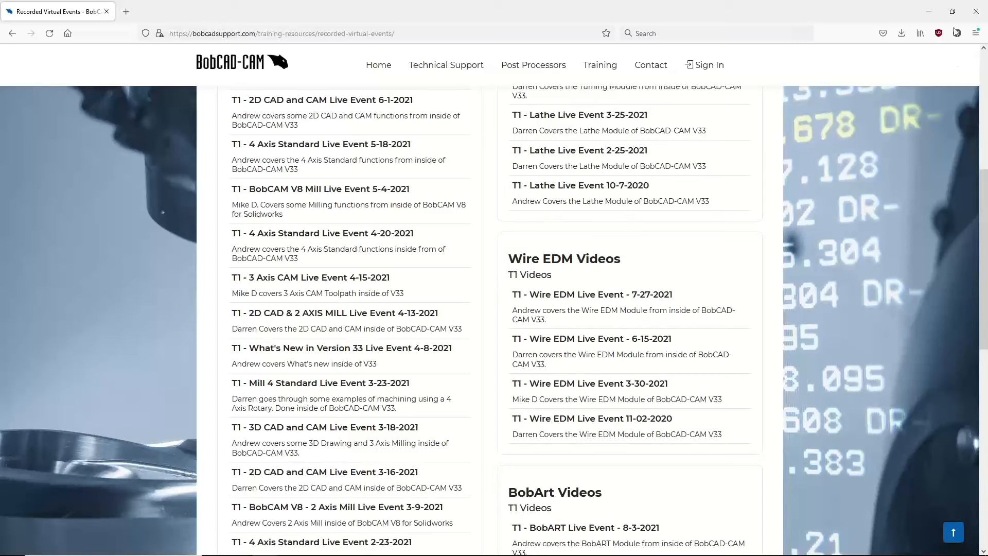
Step: Switch to BobCAD-CAM and run the wire EDM simulation at reduced speed, inspecting the first square pocket's cuts up close
{"action": "left_click", "coordinate": [934, 12]}
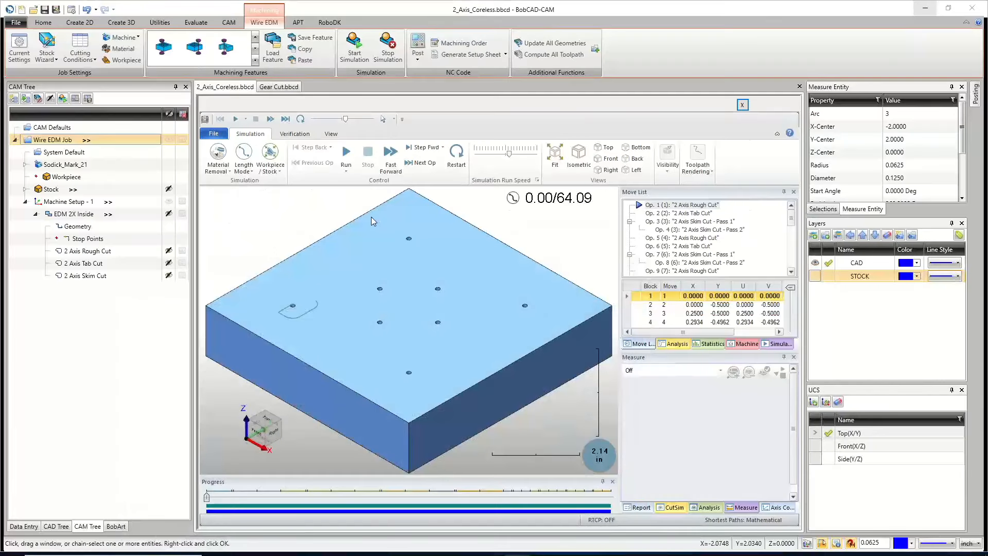
{"action": "left_click_drag", "start_coordinate": [508, 155], "coordinate": [495, 154]}
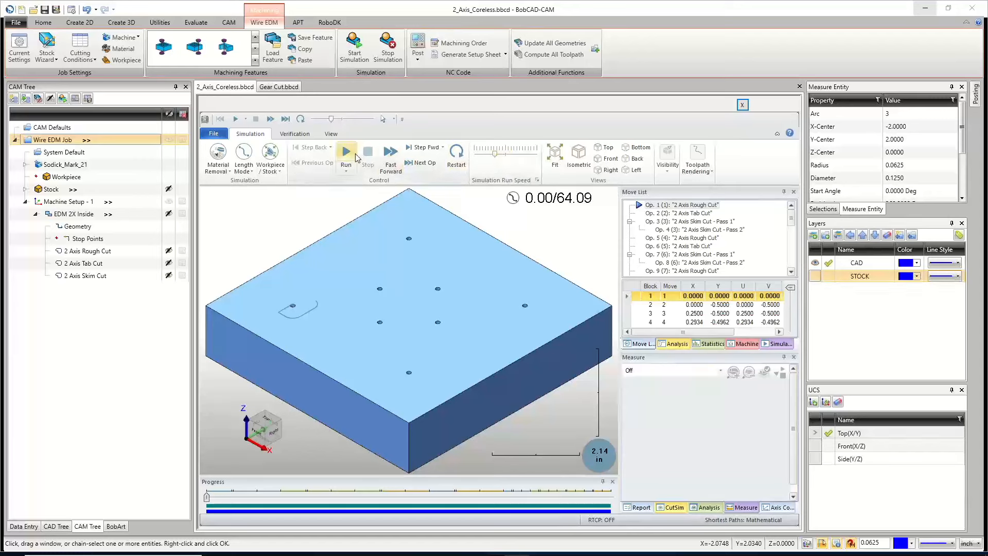
{"action": "left_click", "coordinate": [346, 155]}
{"action": "scroll", "coordinate": [276, 320], "scroll_direction": "down", "scroll_amount": 3}
{"action": "scroll", "coordinate": [270, 313], "scroll_direction": "up", "scroll_amount": 6}
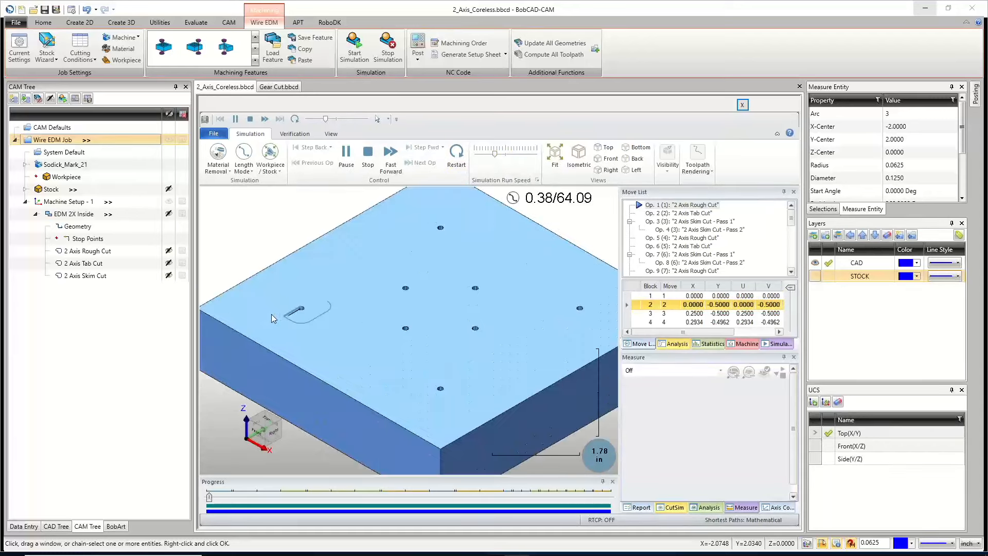
{"action": "scroll", "coordinate": [304, 316], "scroll_direction": "down", "scroll_amount": 3}
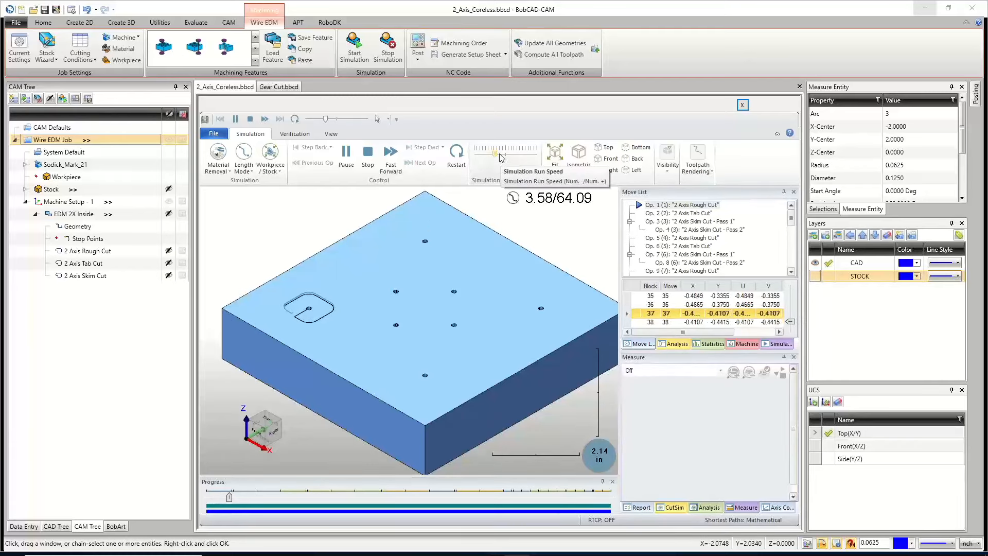
{"action": "scroll", "coordinate": [287, 323], "scroll_direction": "up", "scroll_amount": 5}
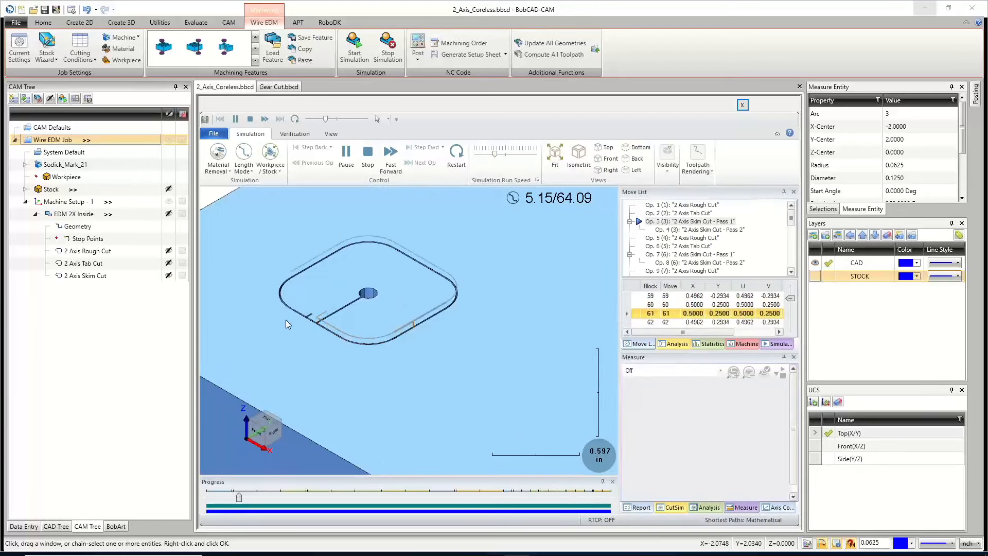
Step: Increase the simulation run speed and pause it during the second square pocket's rough cut
{"action": "left_click_drag", "start_coordinate": [494, 153], "coordinate": [505, 155]}
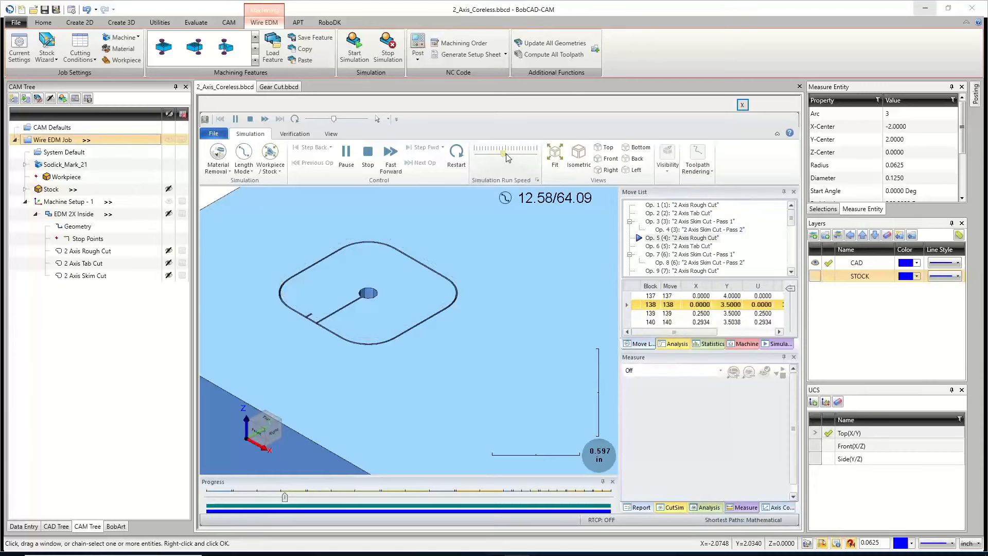
{"action": "scroll", "coordinate": [294, 315], "scroll_direction": "down", "scroll_amount": 5}
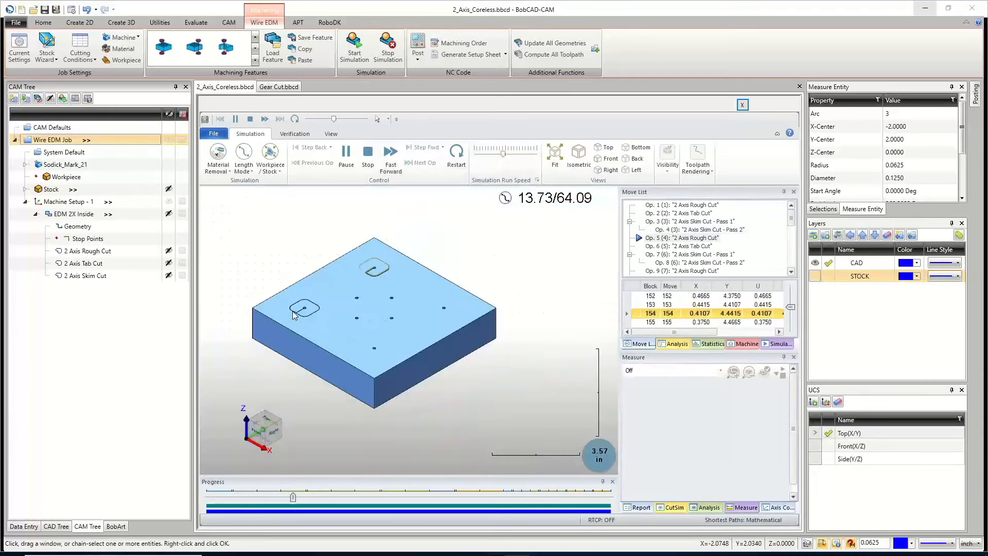
{"action": "left_click", "coordinate": [352, 157]}
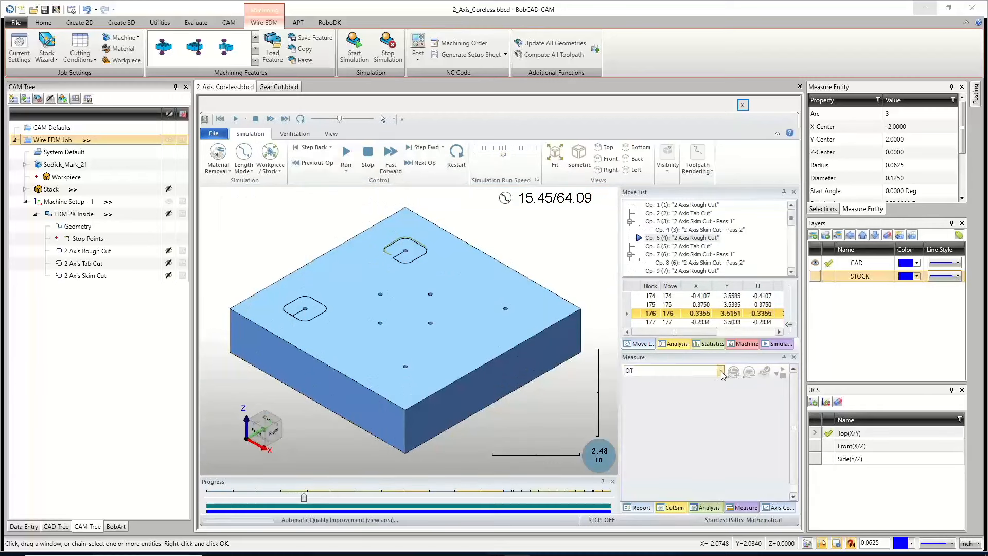
Step: Set the simulation's measure mode to Remove chips (based on volume), with the option to remove all small chips and keep the largest one
{"action": "left_click", "coordinate": [720, 371]}
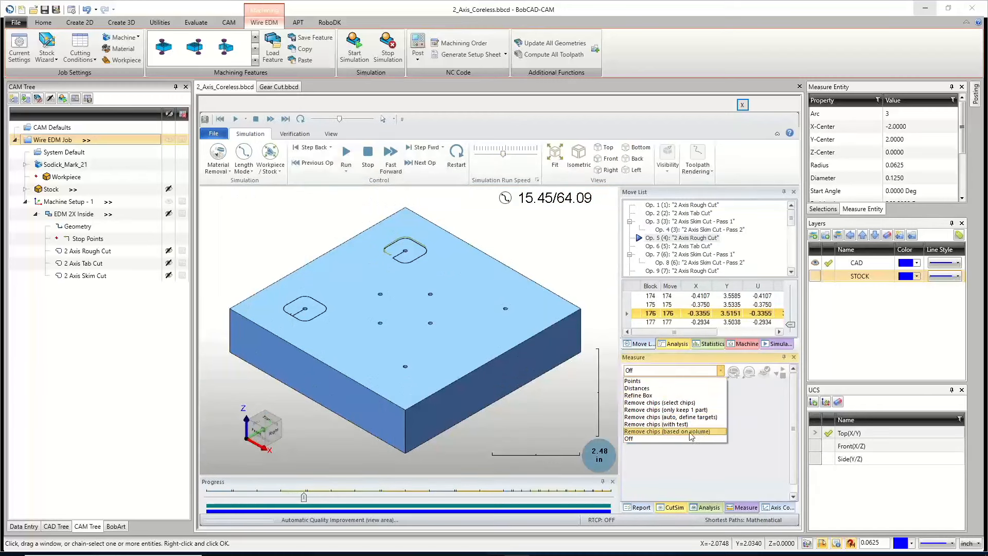
{"action": "left_click", "coordinate": [681, 432]}
{"action": "left_click", "coordinate": [687, 432]}
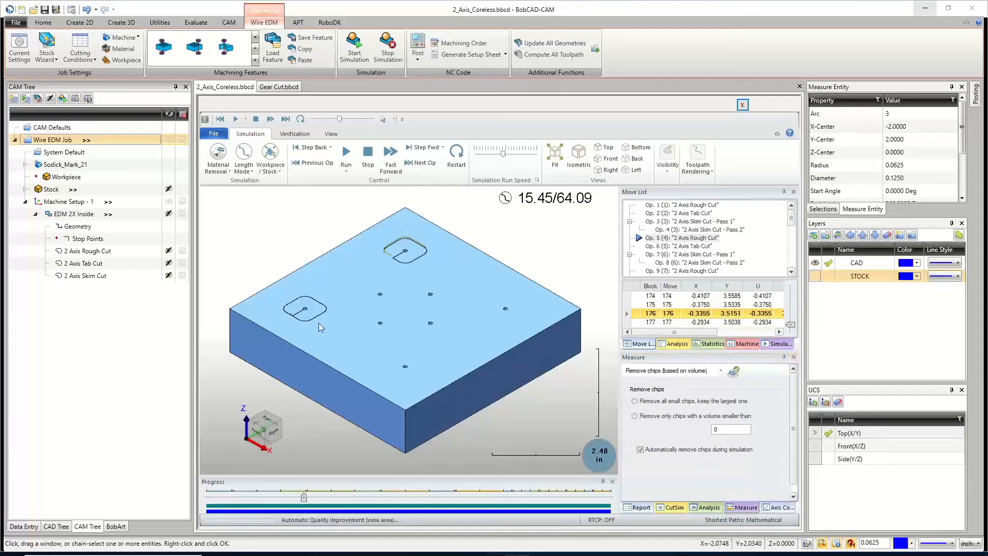
{"action": "scroll", "coordinate": [319, 322], "scroll_direction": "up", "scroll_amount": 2}
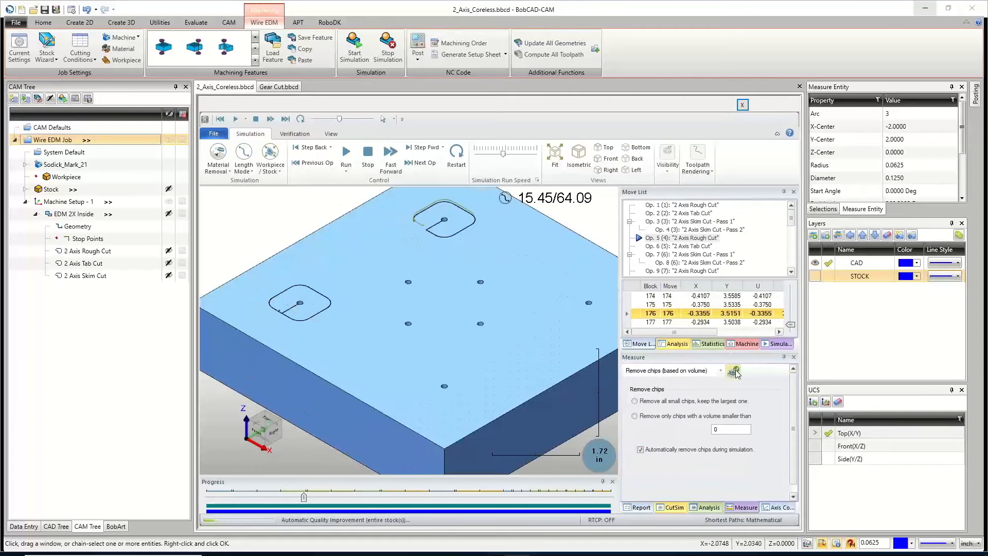
{"action": "left_click", "coordinate": [635, 401]}
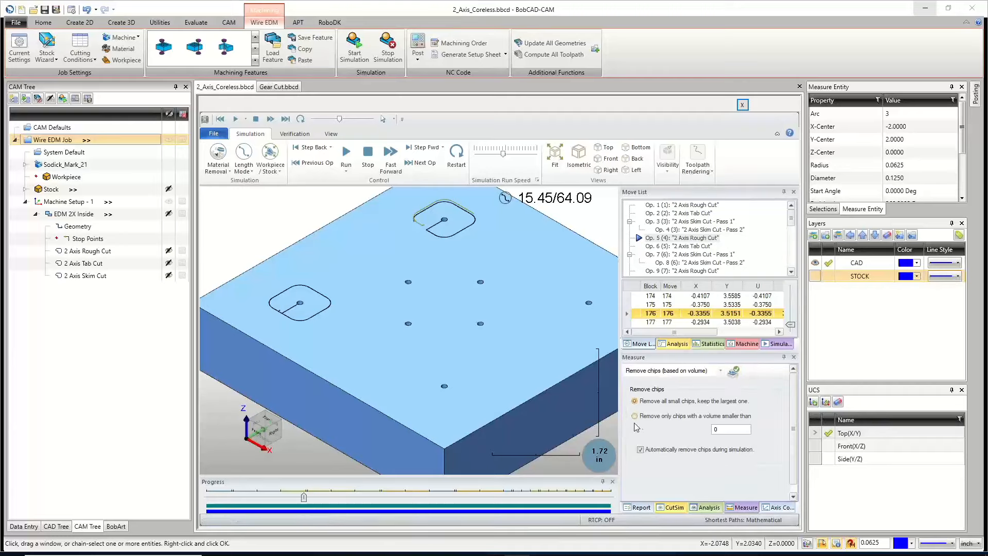
Step: Resume the simulation with automatic chip removal, slowing it to inspect the fourth square pocket and speeding it up again
{"action": "left_click", "coordinate": [346, 157]}
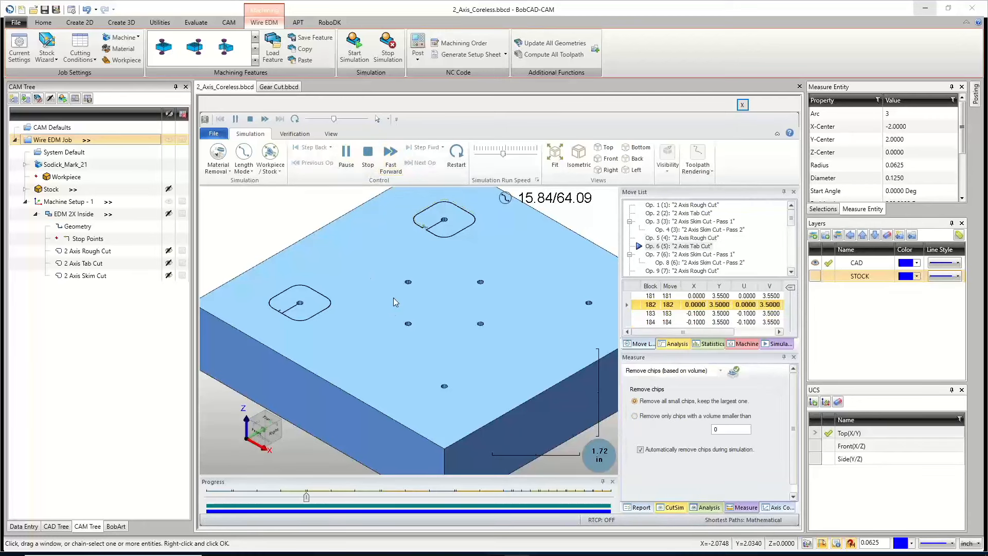
{"action": "scroll", "coordinate": [377, 296], "scroll_direction": "down", "scroll_amount": 4}
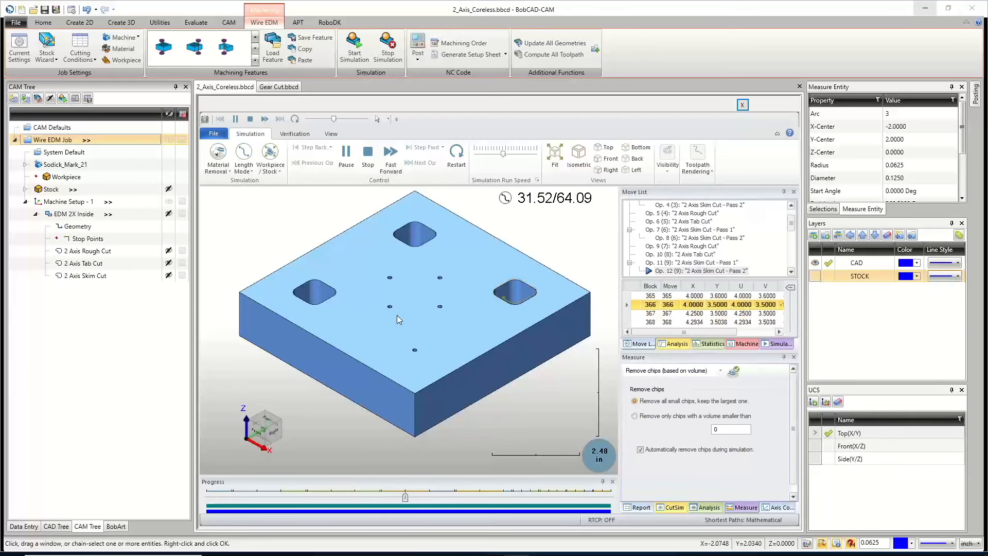
{"action": "left_click", "coordinate": [495, 154]}
{"action": "left_click", "coordinate": [500, 153]}
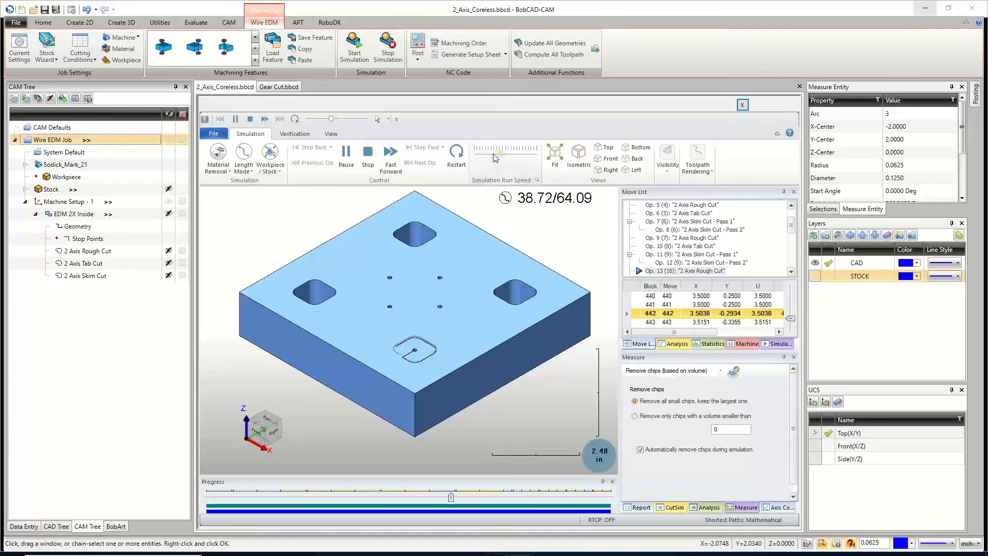
{"action": "left_click", "coordinate": [494, 154]}
{"action": "scroll", "coordinate": [399, 365], "scroll_direction": "up", "scroll_amount": 5}
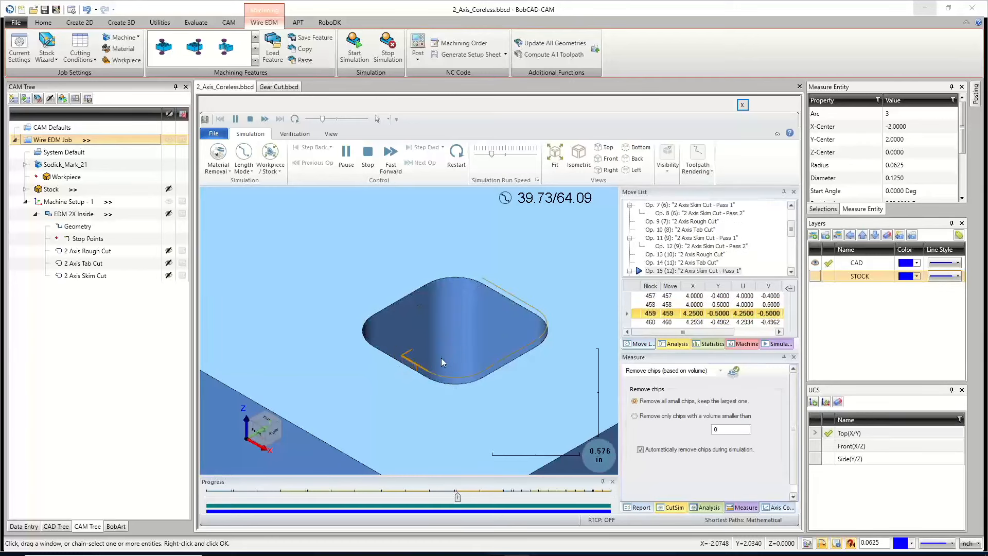
{"action": "scroll", "coordinate": [441, 357], "scroll_direction": "down", "scroll_amount": 5}
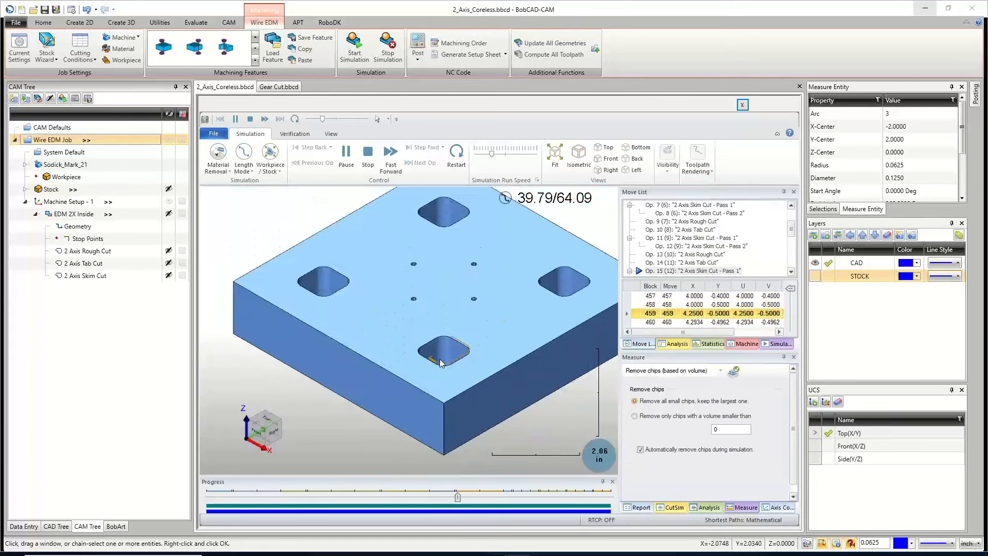
{"action": "left_click", "coordinate": [502, 154]}
{"action": "left_click", "coordinate": [504, 154]}
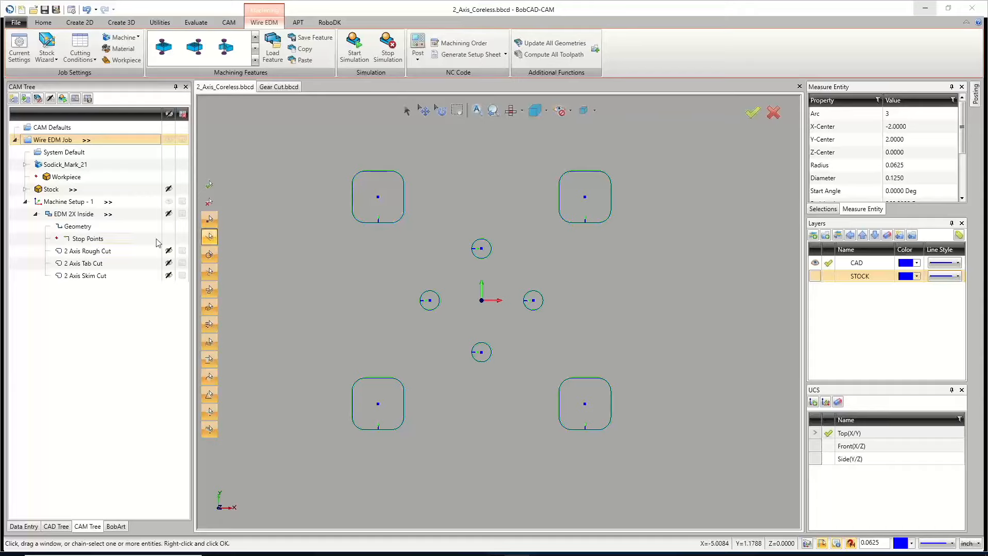
Step: Reselect the EDM 2X Inside feature's geometry, deselecting the four small circles and keeping only the four rounded squares
{"action": "left_click", "coordinate": [85, 227]}
{"action": "right_click", "coordinate": [84, 228]}
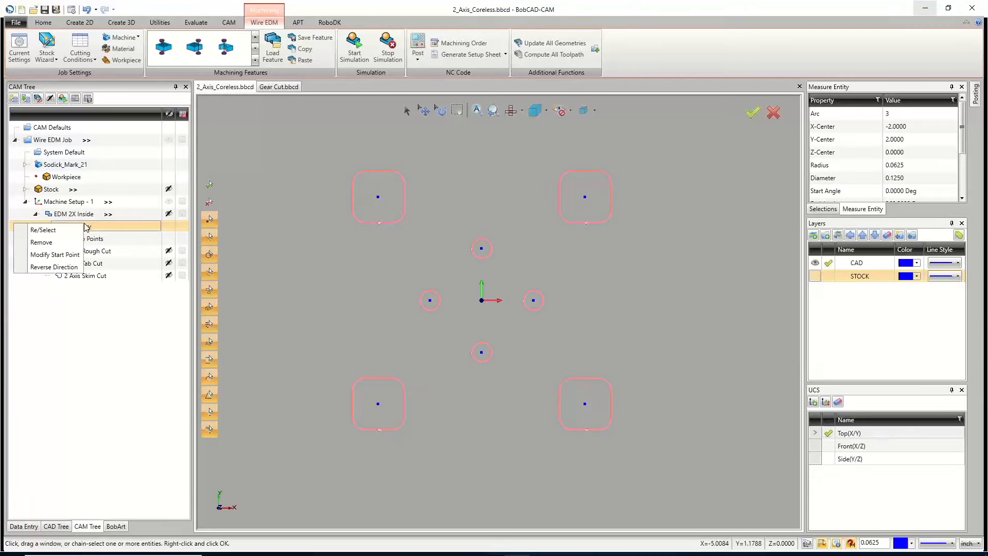
{"action": "left_click", "coordinate": [125, 231]}
{"action": "right_click", "coordinate": [123, 229]}
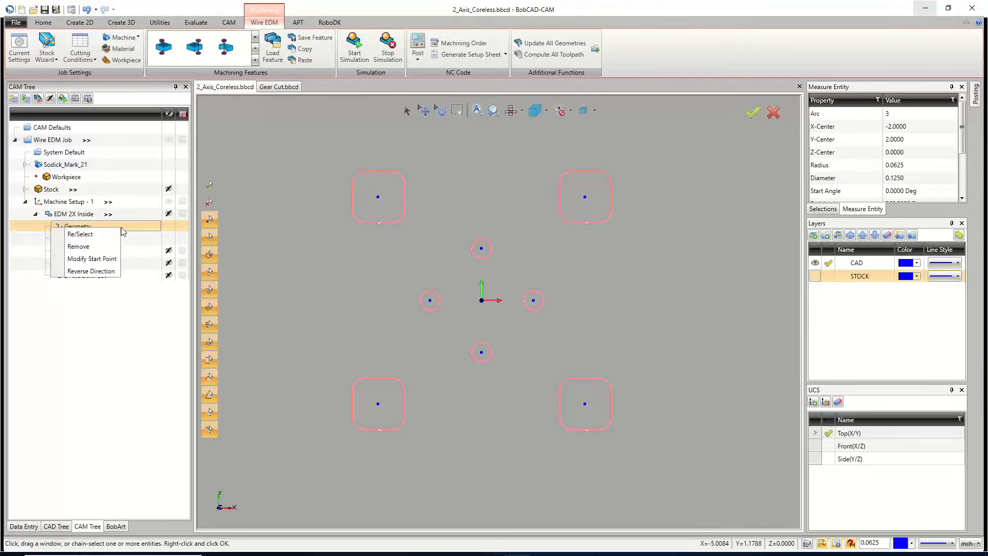
{"action": "left_click", "coordinate": [80, 234]}
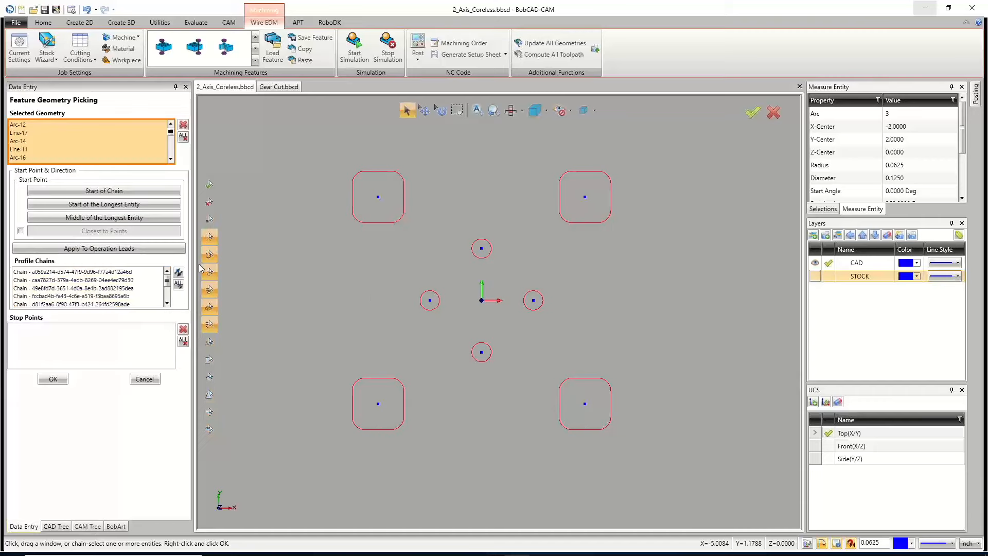
{"action": "left_click", "coordinate": [433, 310]}
{"action": "left_click", "coordinate": [484, 259]}
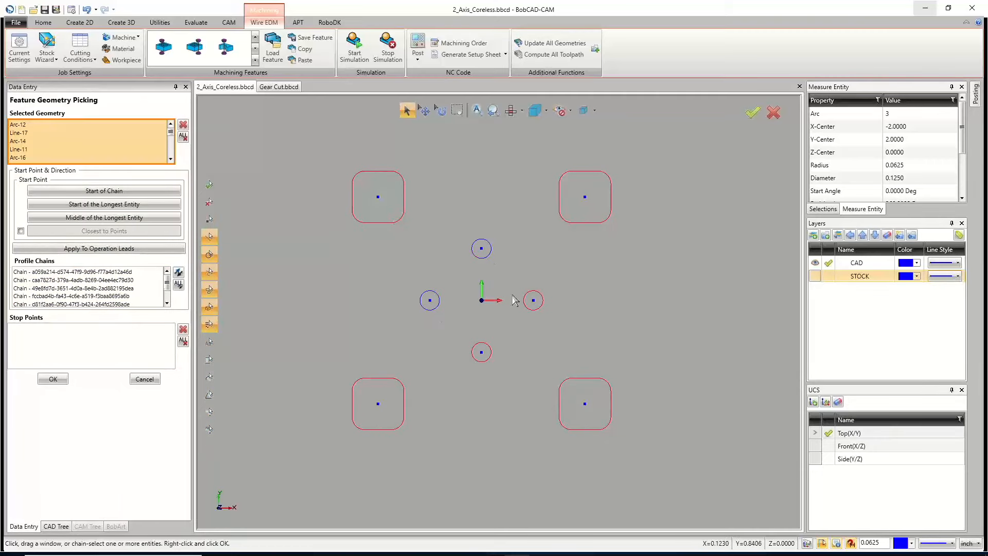
{"action": "left_click", "coordinate": [527, 307]}
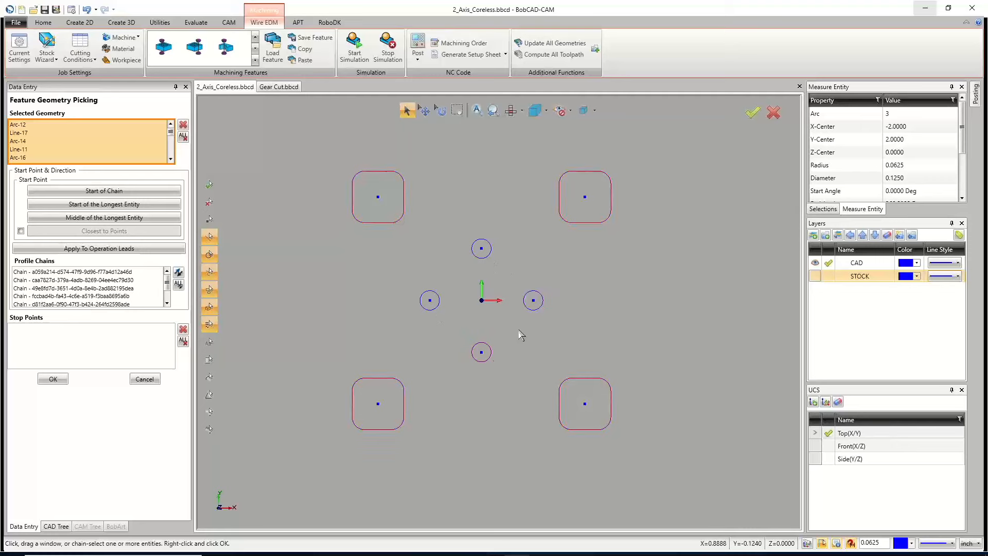
{"action": "left_click", "coordinate": [488, 359]}
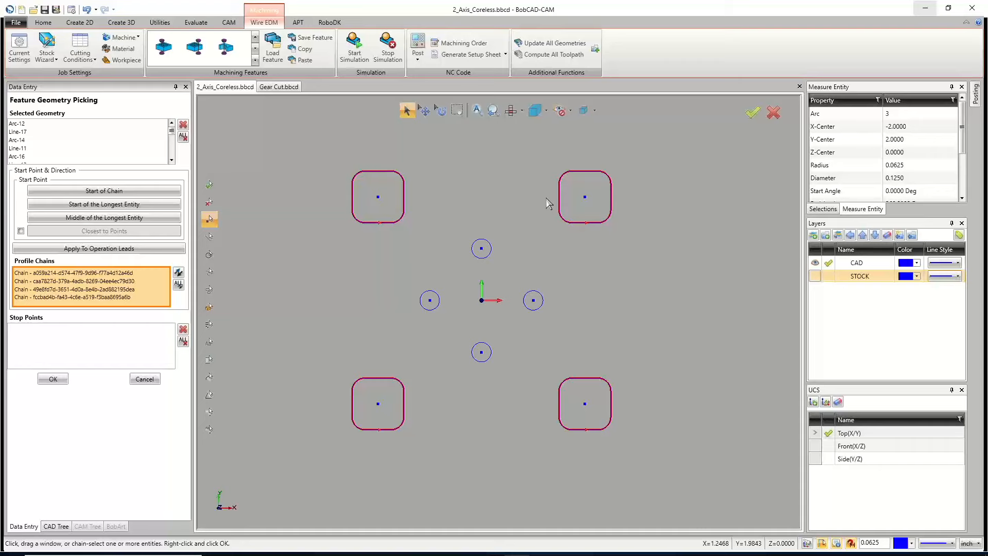
{"action": "left_click", "coordinate": [52, 379]}
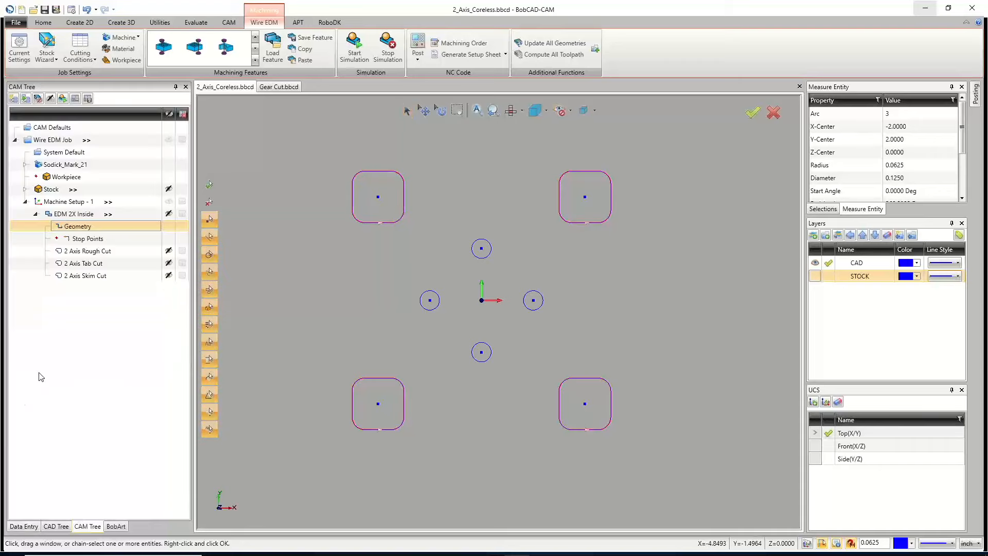
Step: Compute all toolpath for the EDM 2X Inside feature and highlight its 2 Axis Tab Cut operation
{"action": "right_click", "coordinate": [72, 223]}
{"action": "right_click", "coordinate": [70, 215]}
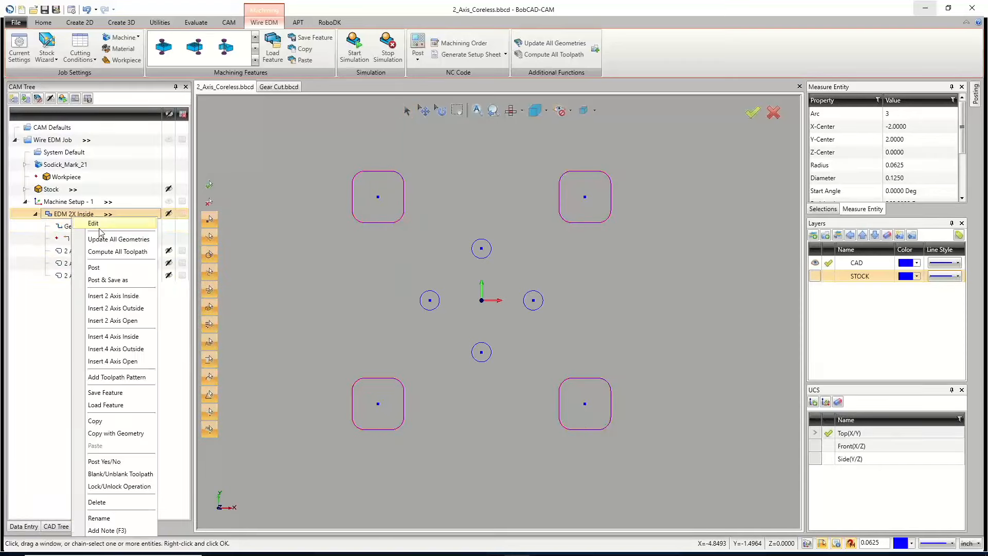
{"action": "left_click", "coordinate": [108, 255]}
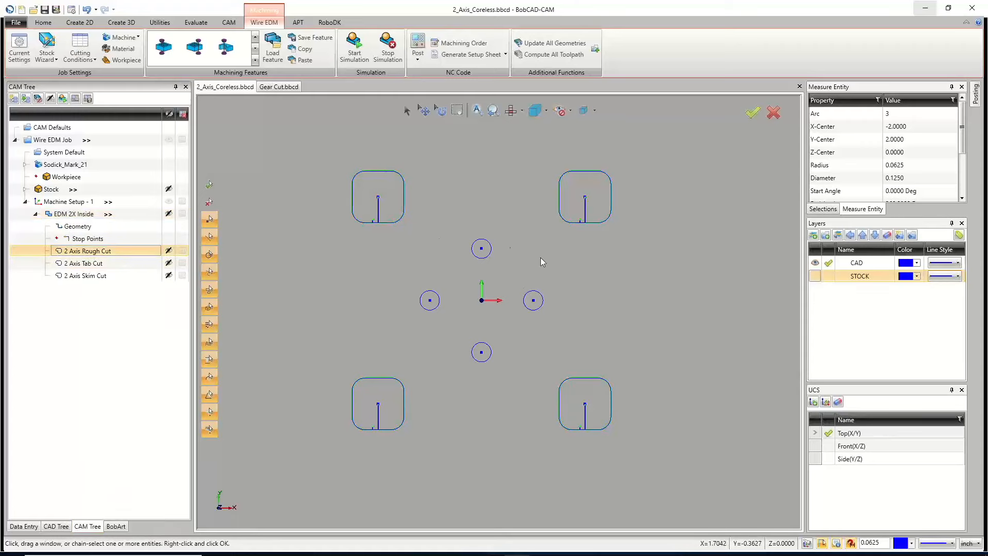
{"action": "left_click", "coordinate": [91, 267]}
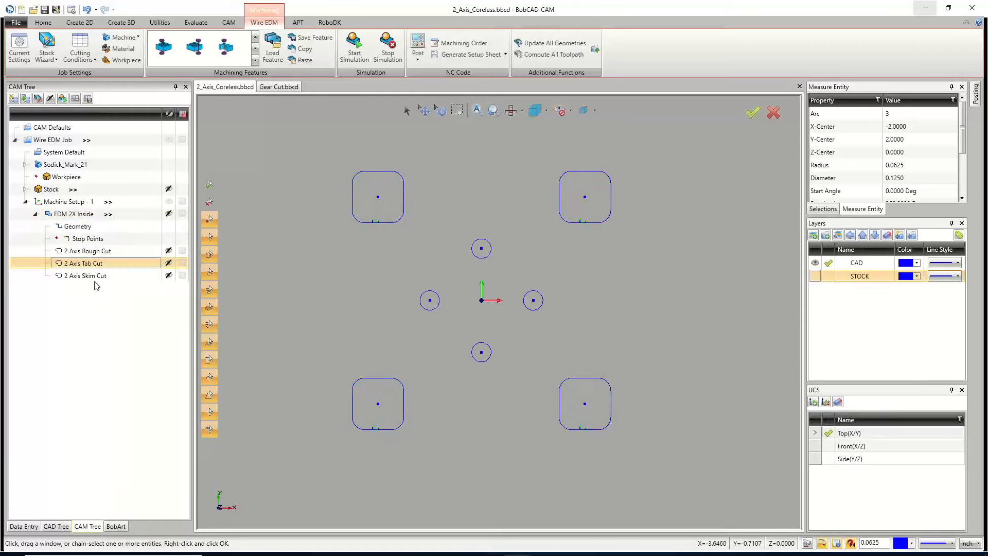
Step: Add a 2 Axis Inside feature to Machine Setup - 1 and select the four small circles as its geometry
{"action": "left_click", "coordinate": [95, 276]}
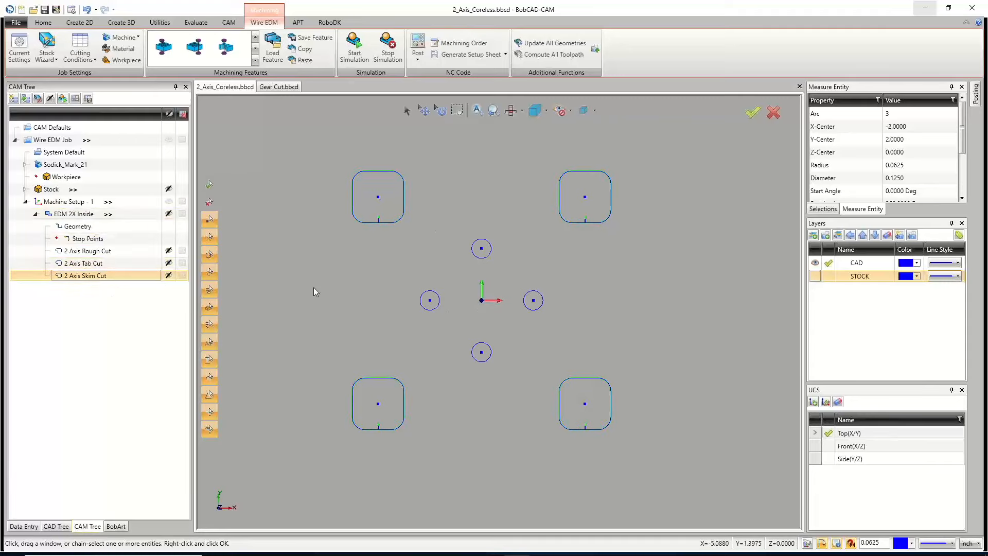
{"action": "left_click", "coordinate": [36, 214]}
{"action": "right_click", "coordinate": [60, 202]}
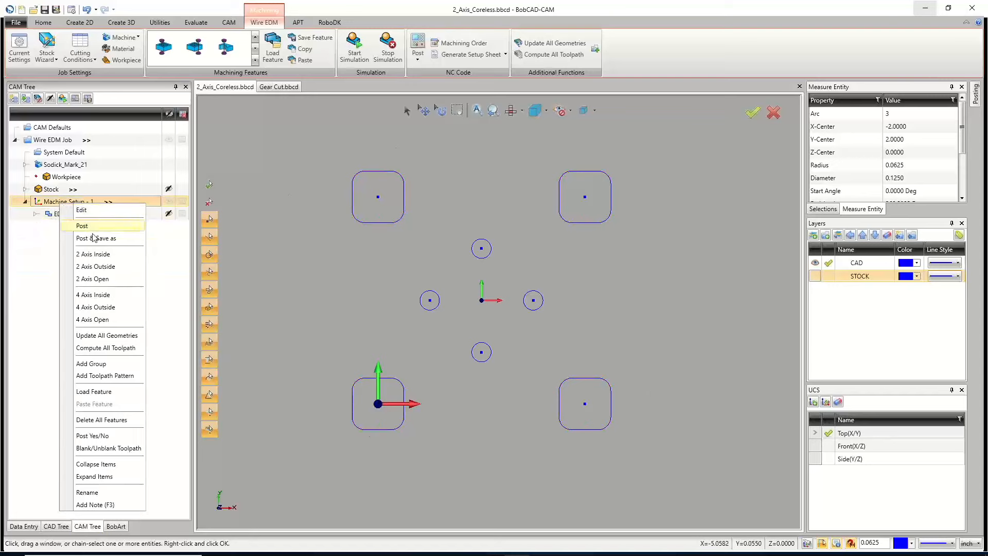
{"action": "left_click", "coordinate": [98, 254]}
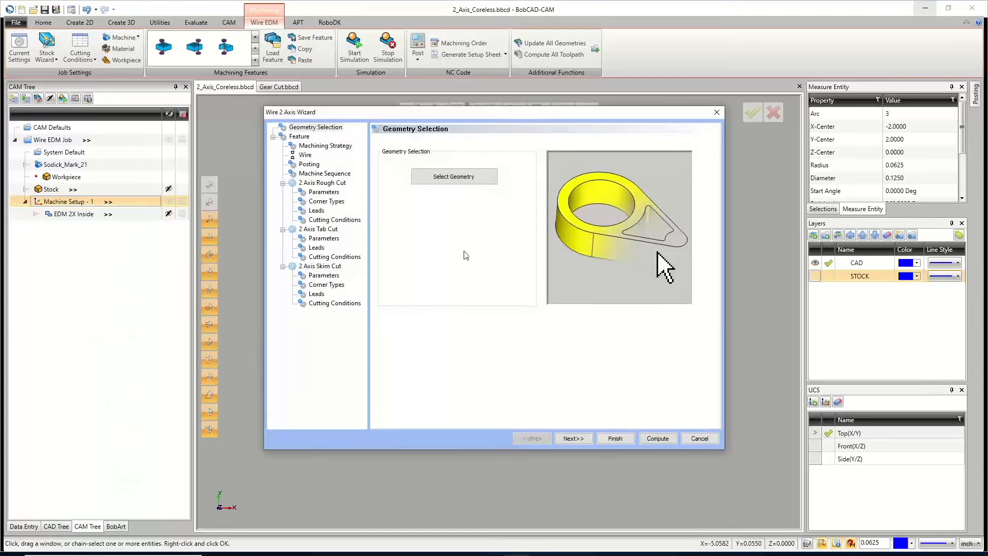
{"action": "left_click", "coordinate": [453, 178]}
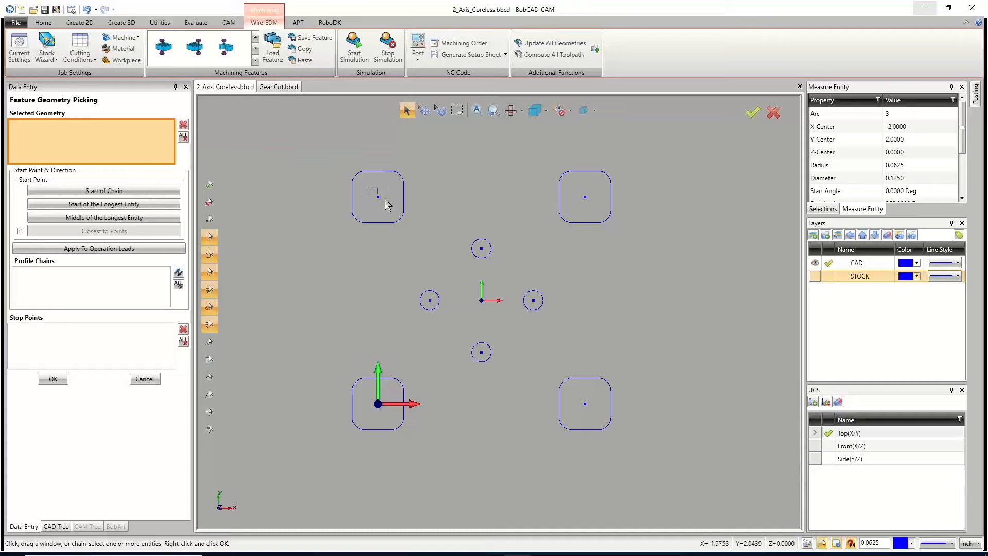
{"action": "left_click_drag", "start_coordinate": [405, 238], "coordinate": [561, 368]}
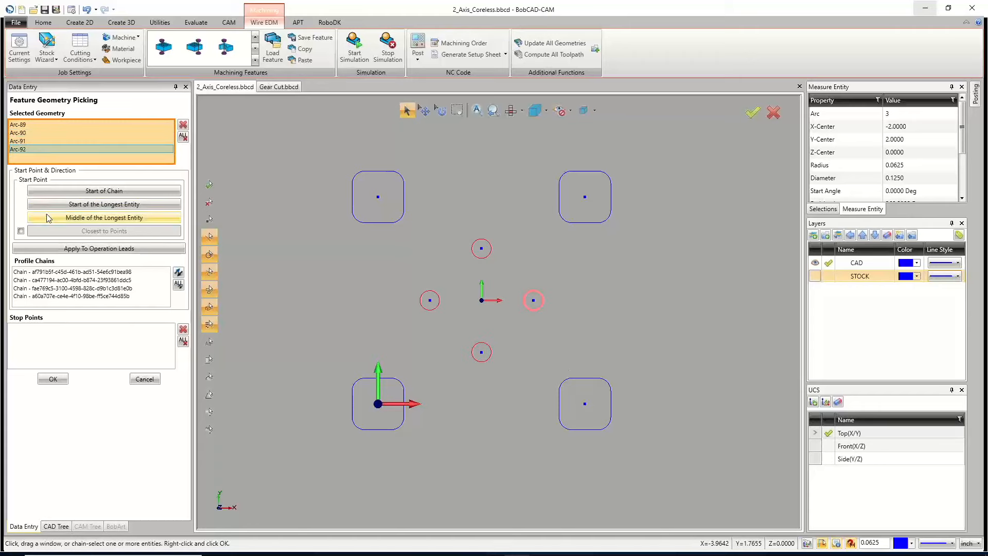
Step: Examine the profile chains' start points on the four circles and accept the geometry selection
{"action": "left_click", "coordinate": [51, 280]}
{"action": "scroll", "coordinate": [451, 373], "scroll_direction": "up", "scroll_amount": 4}
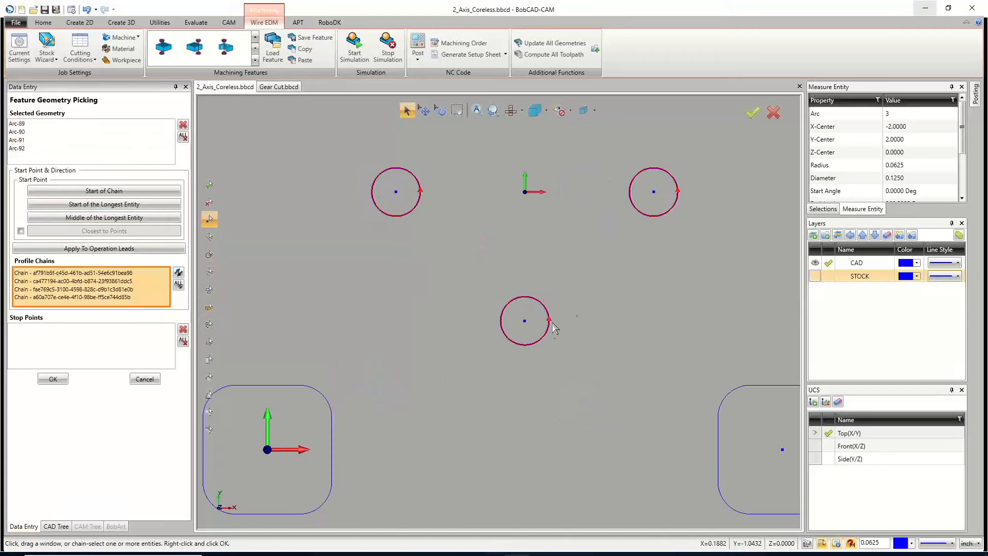
{"action": "scroll", "coordinate": [409, 308], "scroll_direction": "down", "scroll_amount": 2}
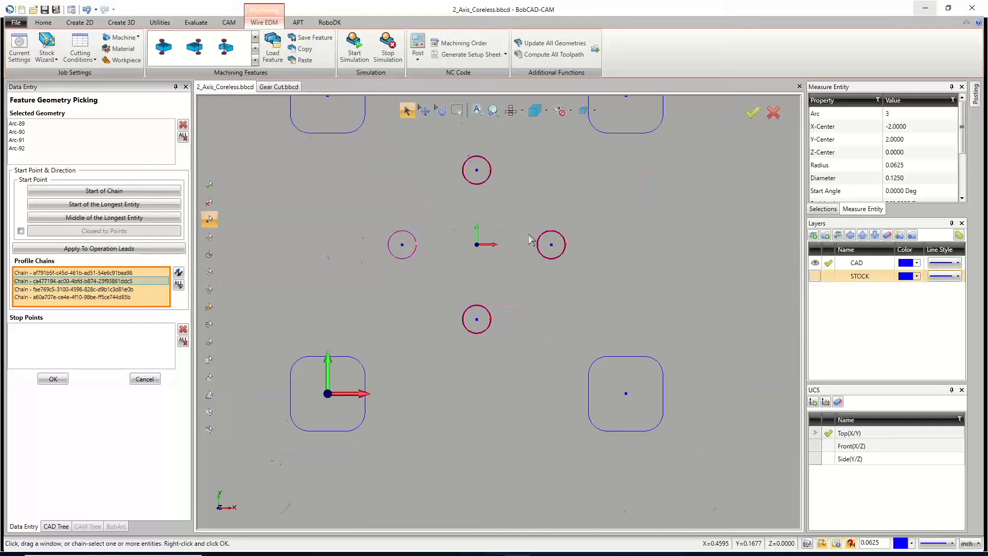
{"action": "scroll", "coordinate": [478, 237], "scroll_direction": "up", "scroll_amount": 3}
{"action": "scroll", "coordinate": [469, 230], "scroll_direction": "down", "scroll_amount": 2}
{"action": "scroll", "coordinate": [487, 192], "scroll_direction": "up", "scroll_amount": 2}
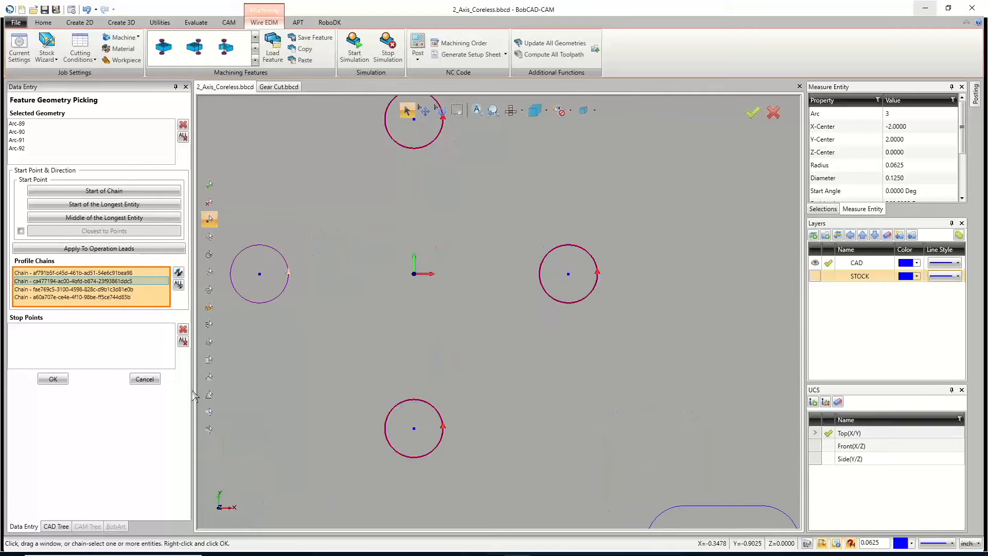
{"action": "left_click", "coordinate": [52, 379]}
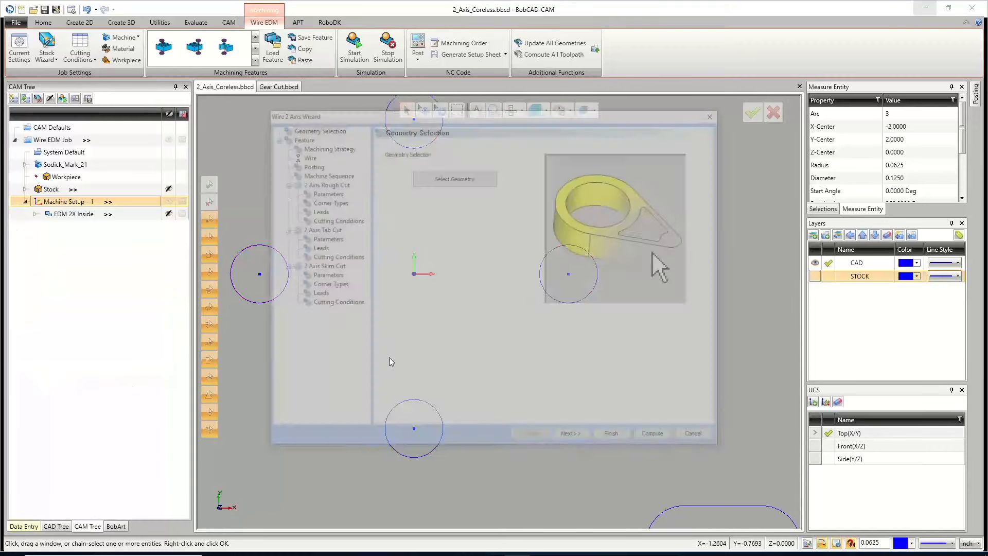
Step: Set the new feature's glue stop option to No Glue Stop
{"action": "left_click", "coordinate": [570, 438]}
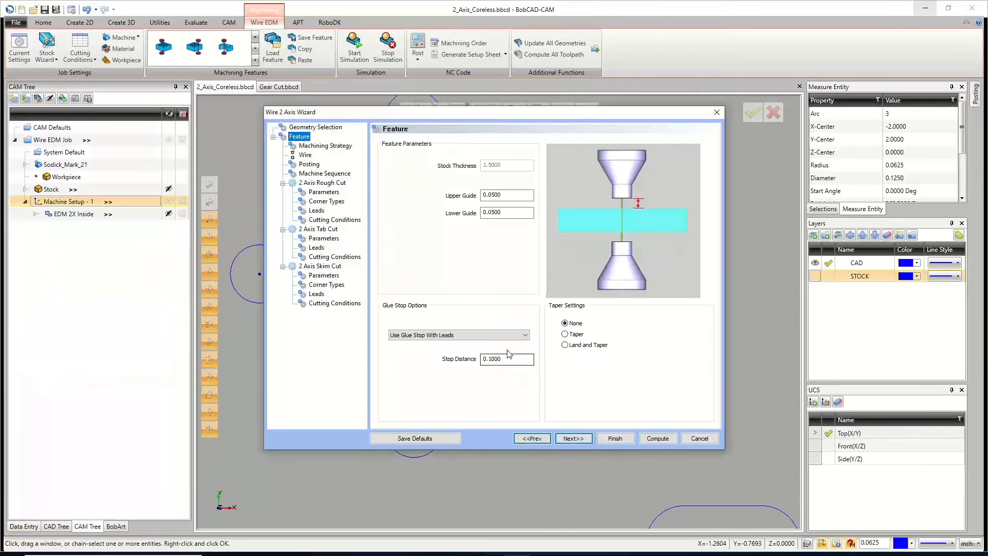
{"action": "left_click", "coordinate": [452, 335]}
{"action": "left_click", "coordinate": [422, 344]}
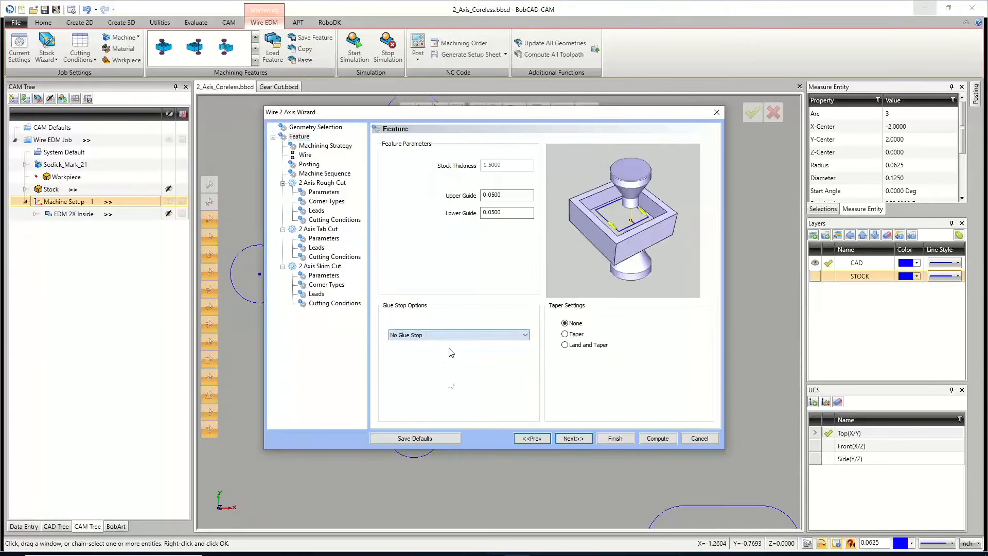
Step: Try the Taper and the Land and Taper settings for the feature, ending on Taper
{"action": "left_click", "coordinate": [566, 334]}
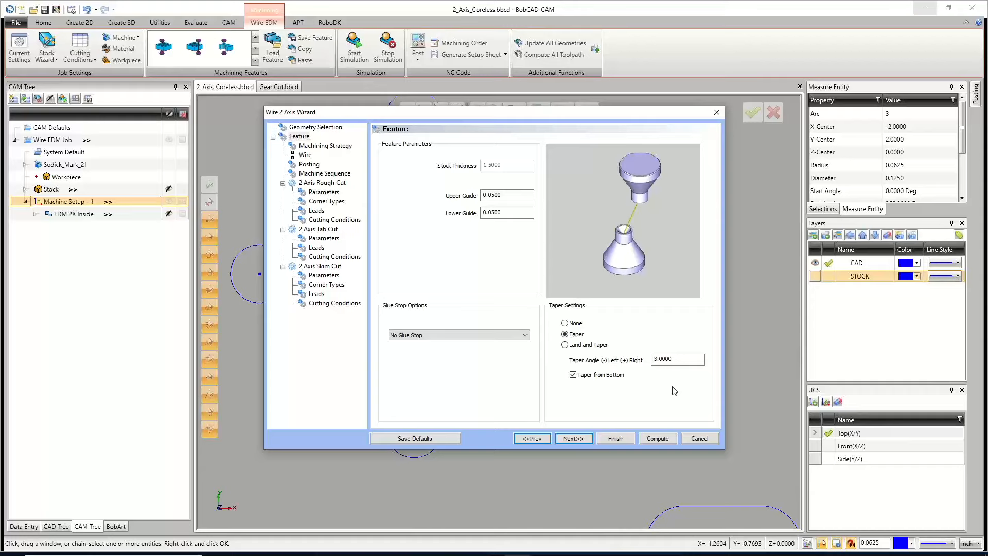
{"action": "left_click", "coordinate": [598, 345]}
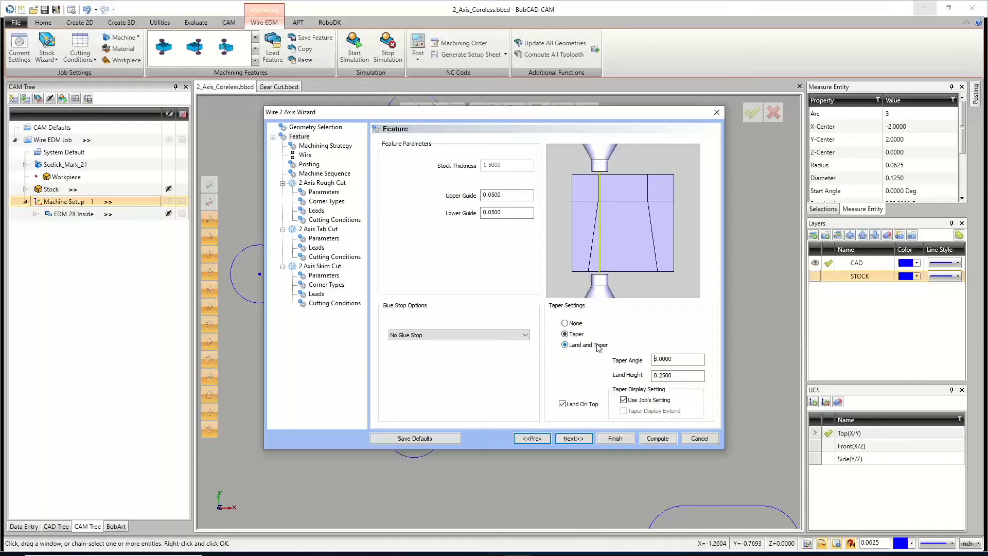
{"action": "left_click", "coordinate": [679, 374]}
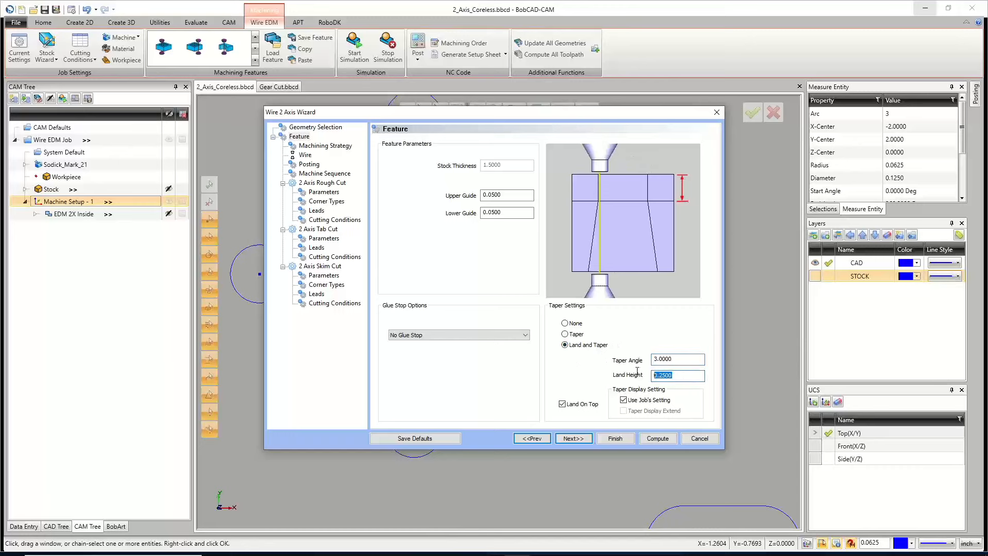
{"action": "left_click", "coordinate": [565, 334]}
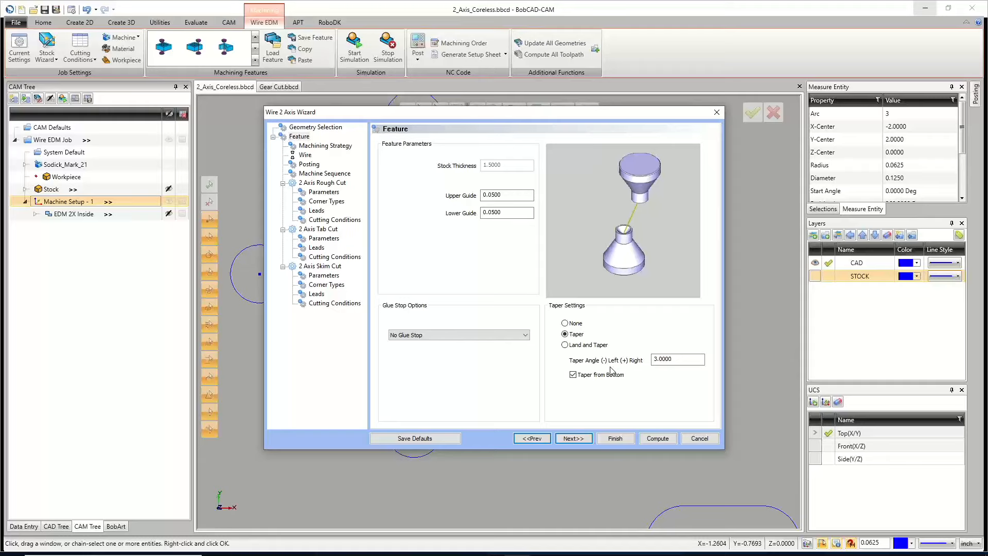
Step: Review the feature's machining strategy, wire, posting and machine sequence settings, continuing to the rough cut's pattern parameters
{"action": "left_click", "coordinate": [580, 440]}
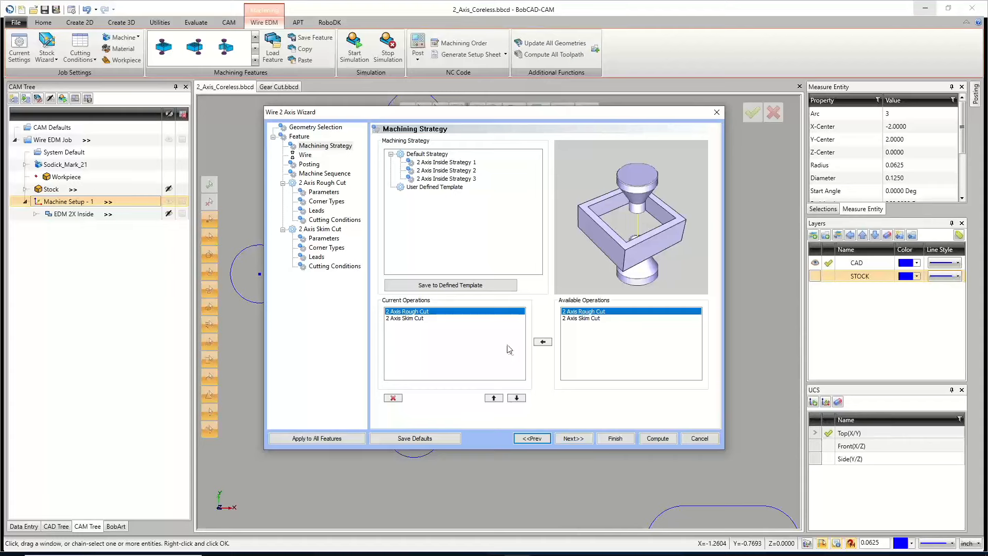
{"action": "left_click", "coordinate": [576, 438]}
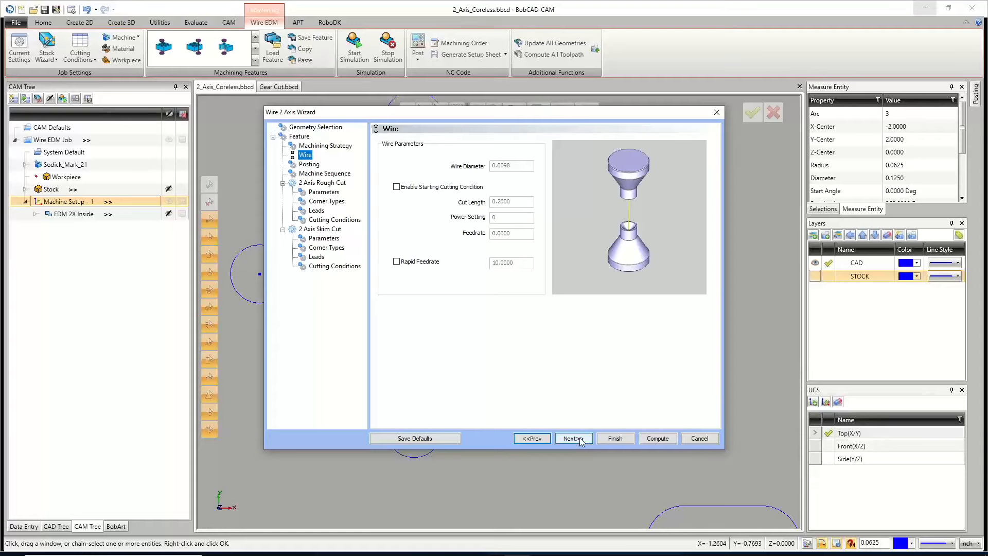
{"action": "left_click", "coordinate": [580, 440]}
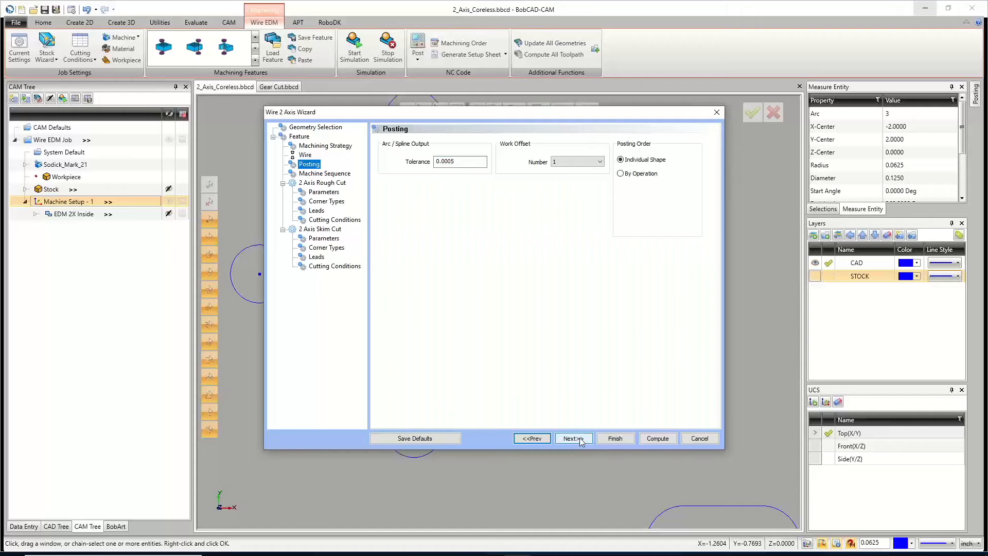
{"action": "left_click", "coordinate": [580, 440]}
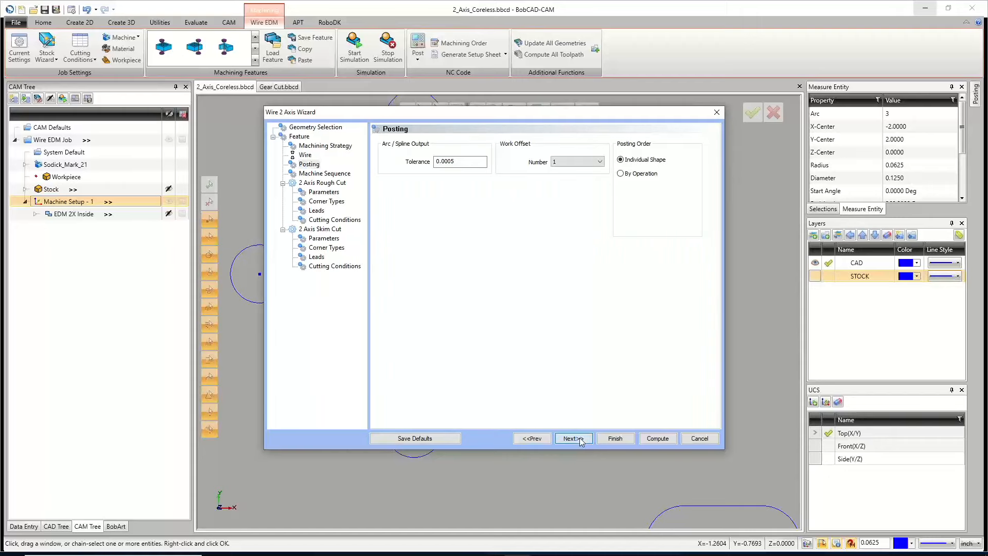
{"action": "left_click", "coordinate": [401, 174]}
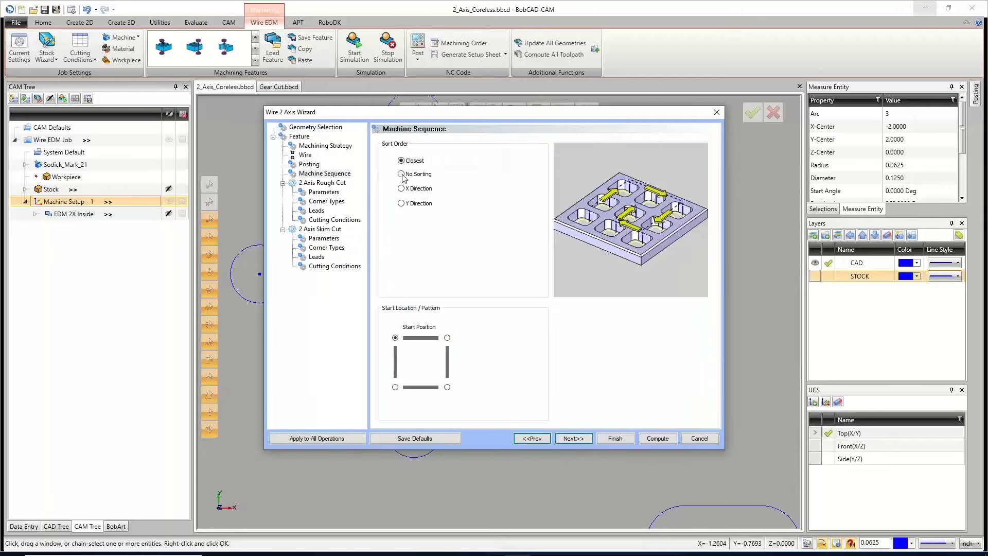
{"action": "left_click", "coordinate": [573, 438]}
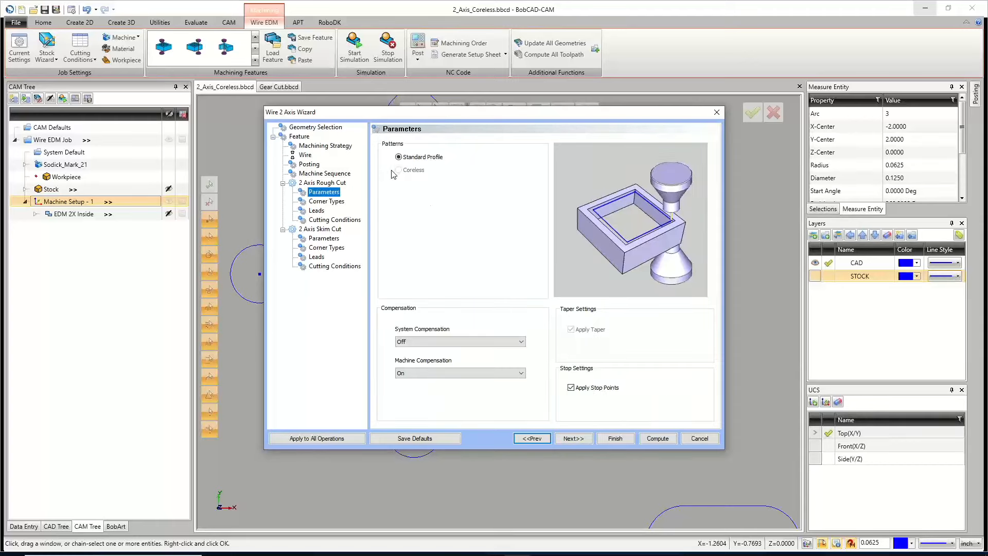
Step: Set the feature's Taper Settings to None
{"action": "left_click", "coordinate": [311, 145]}
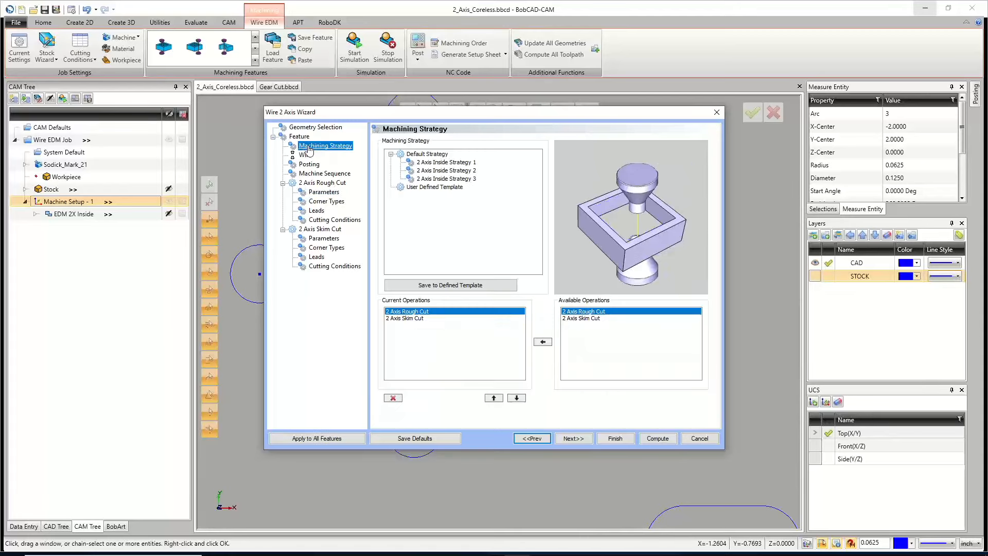
{"action": "left_click", "coordinate": [307, 139]}
{"action": "left_click", "coordinate": [565, 324]}
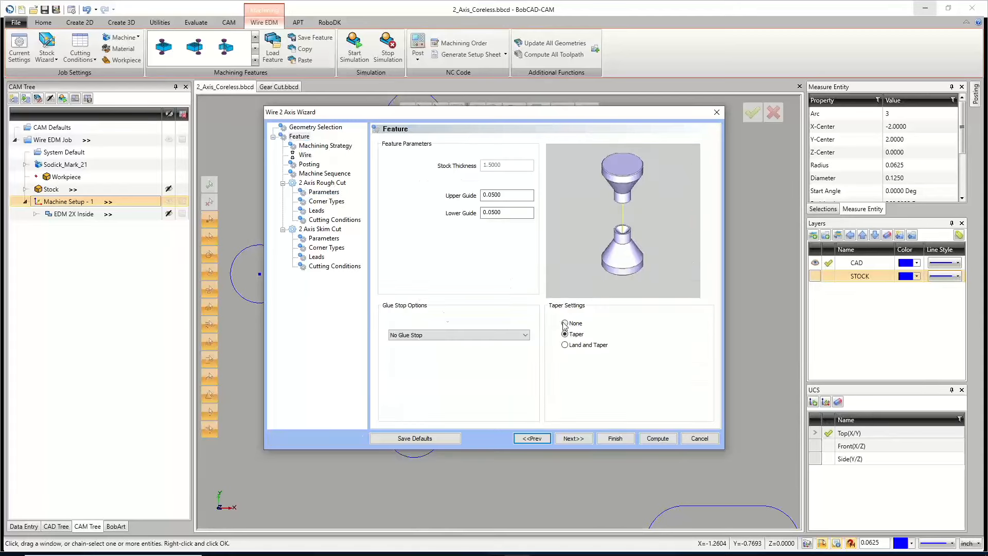
Step: Set the 2 Axis Rough Cut's pattern to Coreless and review its stepover and compensation options
{"action": "left_click", "coordinate": [320, 193]}
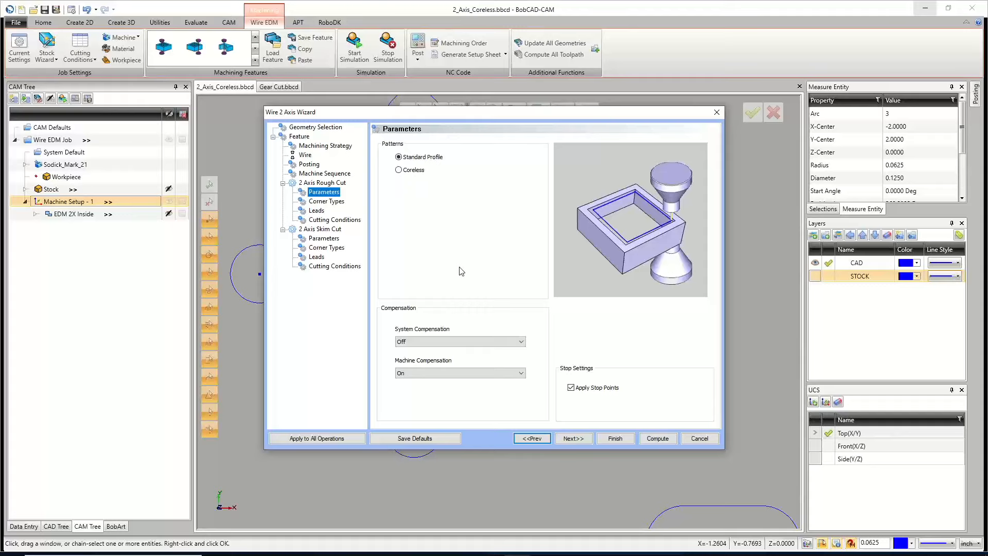
{"action": "left_click", "coordinate": [399, 170]}
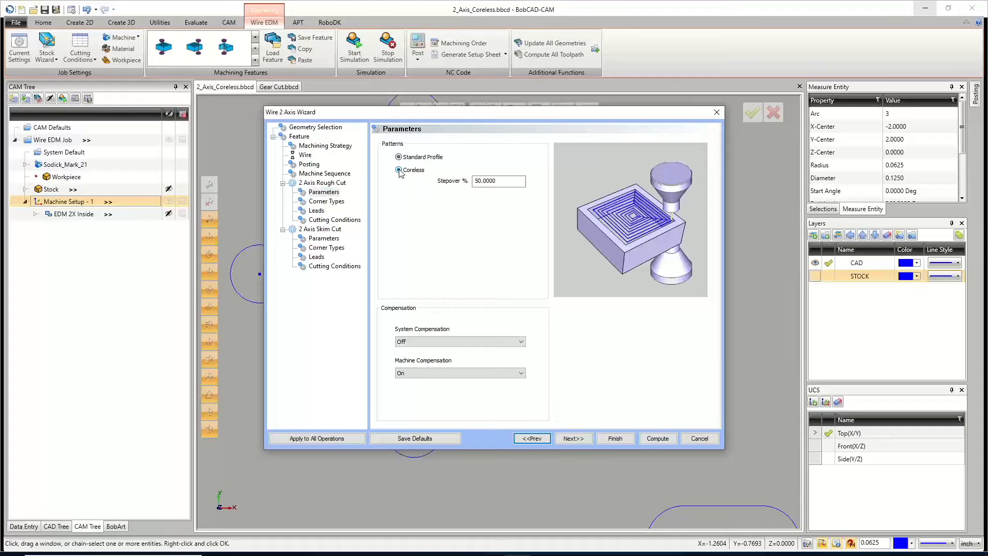
{"action": "left_click_drag", "start_coordinate": [502, 180], "coordinate": [445, 175]}
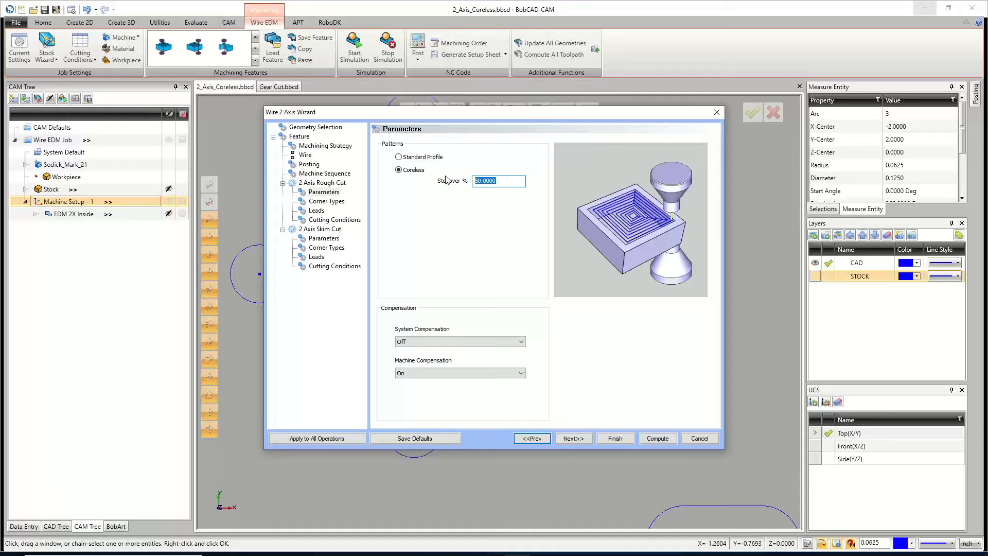
{"action": "left_click", "coordinate": [447, 342]}
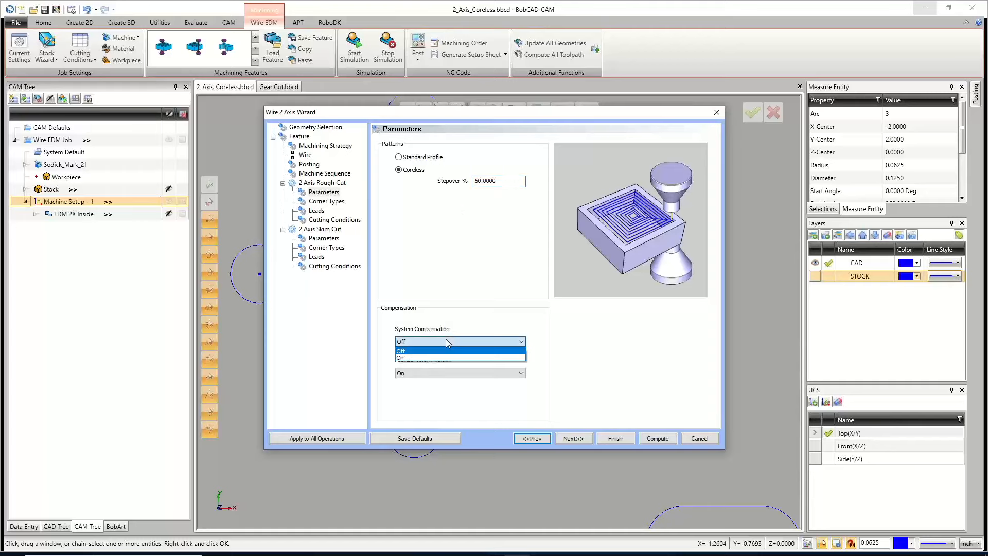
{"action": "left_click", "coordinate": [446, 339]}
{"action": "left_click", "coordinate": [441, 374]}
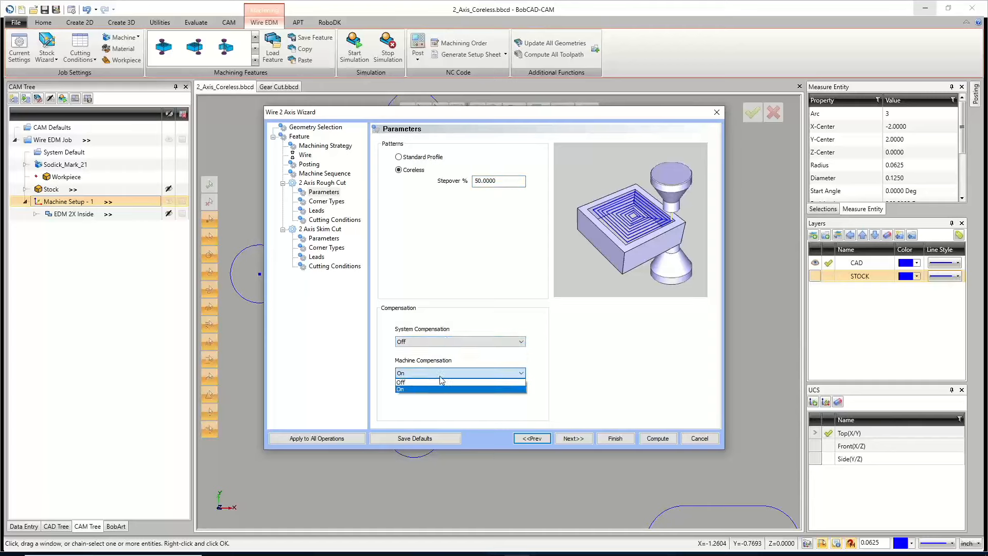
{"action": "left_click", "coordinate": [441, 374]}
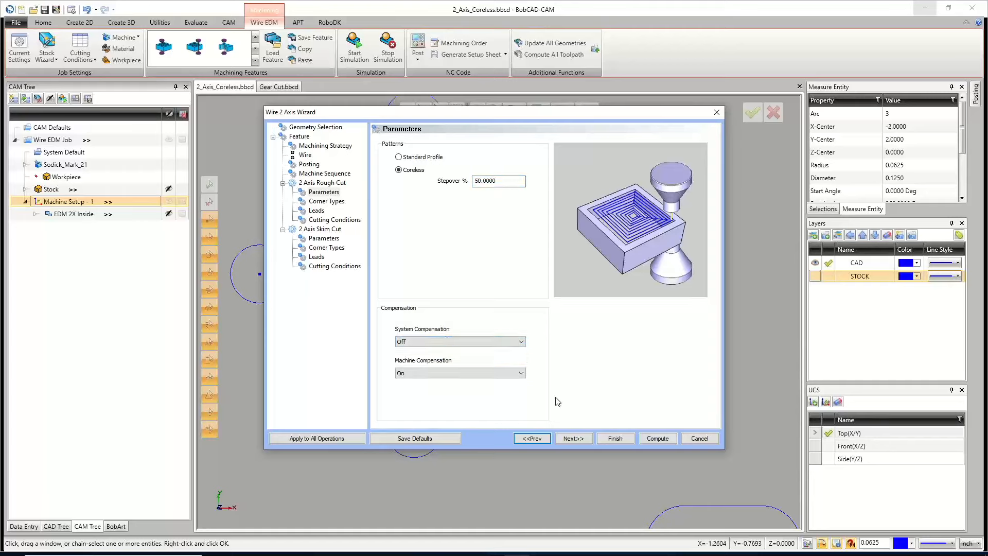
Step: In the rough cut's leads, set both the coreless thread point type and the lead-out type to Select Point
{"action": "left_click", "coordinate": [574, 438]}
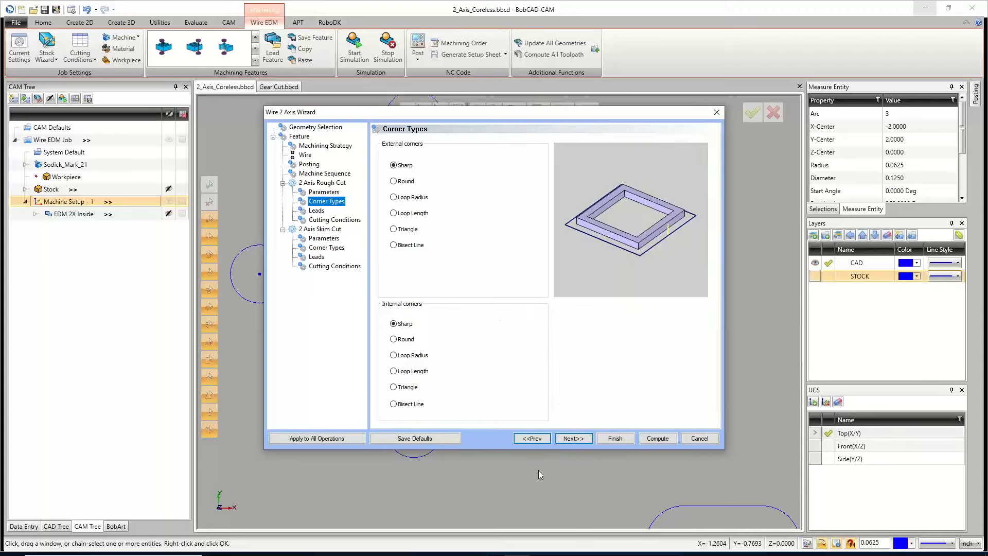
{"action": "left_click", "coordinate": [532, 438]}
{"action": "left_click", "coordinate": [572, 438]}
{"action": "left_click", "coordinate": [575, 438]}
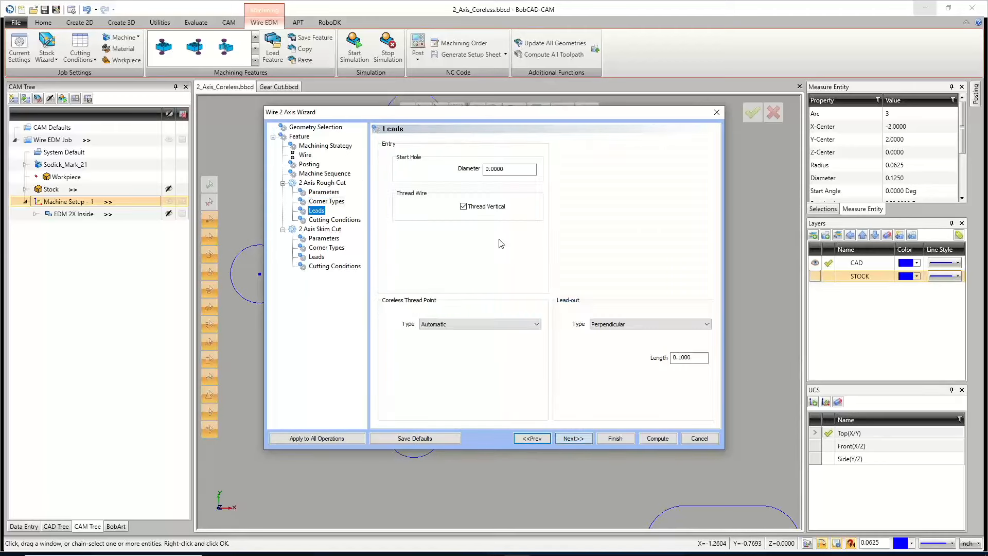
{"action": "left_click", "coordinate": [476, 328]}
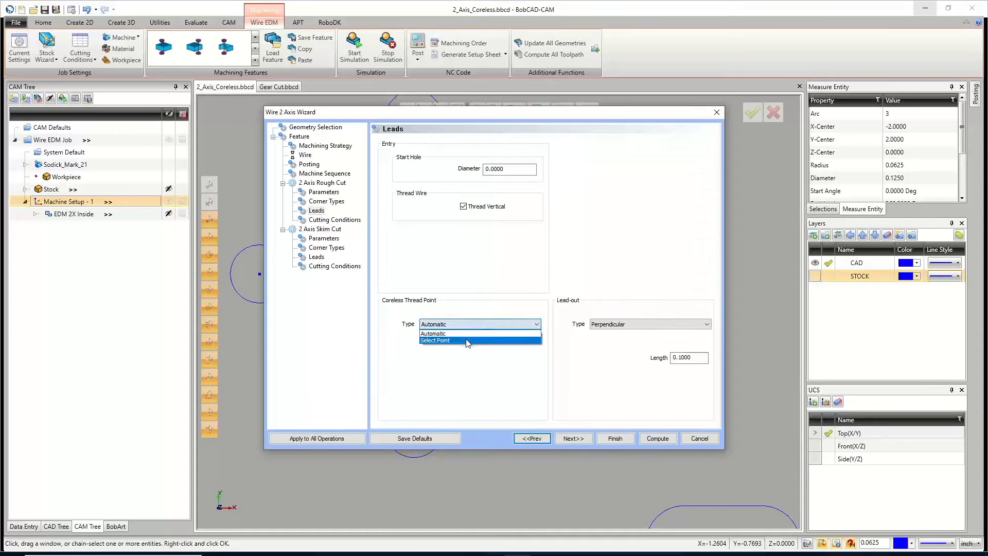
{"action": "left_click", "coordinate": [467, 341]}
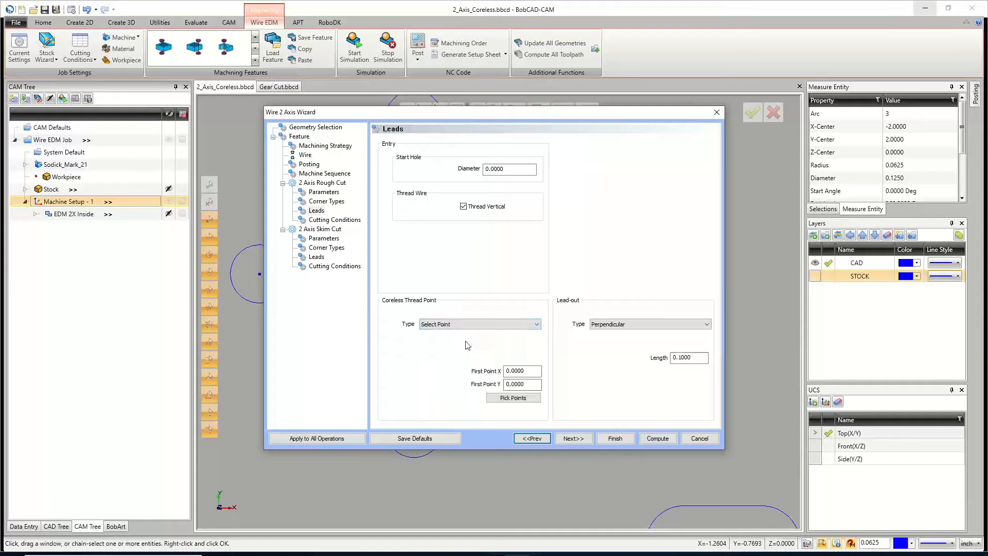
{"action": "left_click", "coordinate": [628, 324]}
{"action": "left_click", "coordinate": [620, 365]}
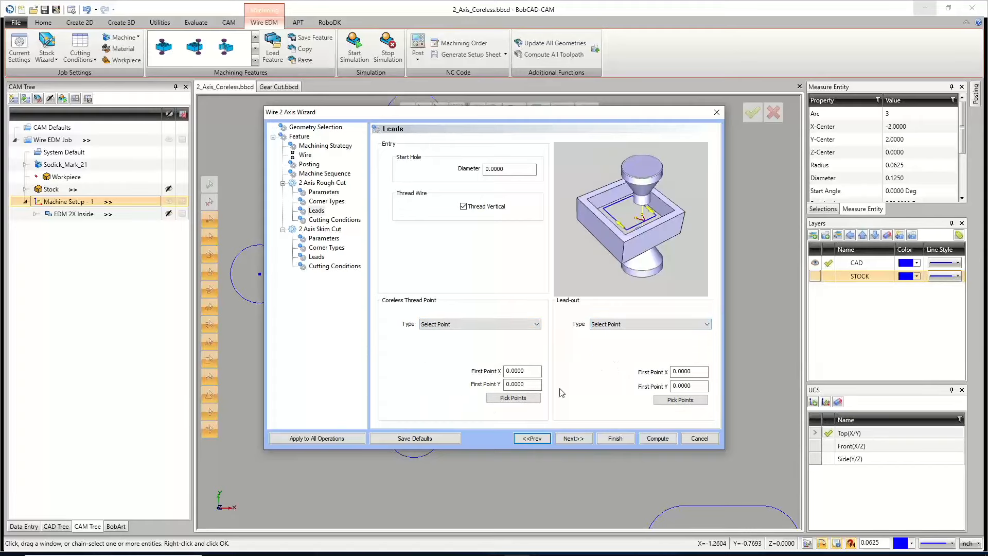
Step: Pick the centre points of the four small circles as the coreless thread points and set the lead-out type to Perpendicular
{"action": "left_click", "coordinate": [509, 398]}
{"action": "scroll", "coordinate": [495, 375], "scroll_direction": "down", "scroll_amount": 1}
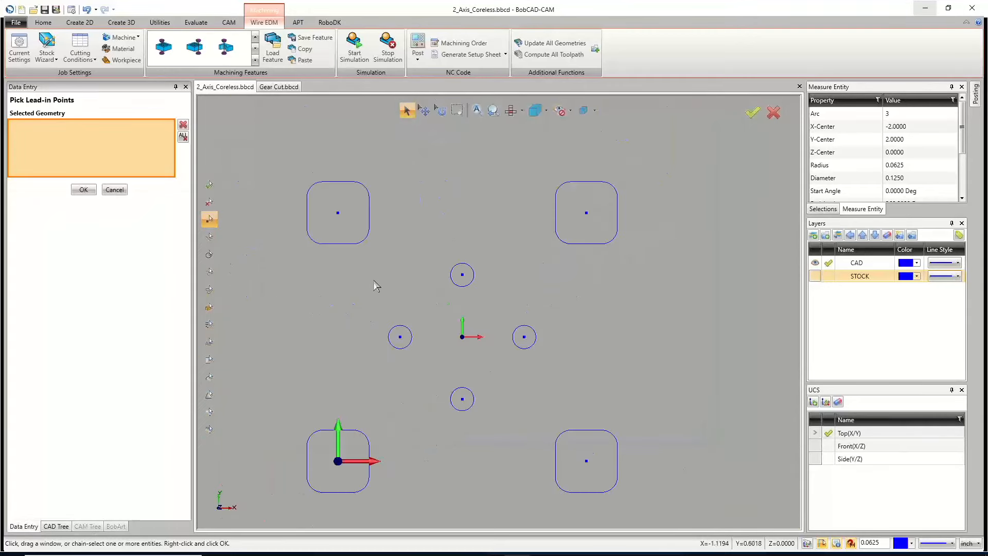
{"action": "mouse_move", "coordinate": [355, 245]}
{"action": "left_mouse_down"}
{"action": "mouse_move", "coordinate": [535, 396]}
{"action": "mouse_move", "coordinate": [555, 429]}
{"action": "left_mouse_up"}
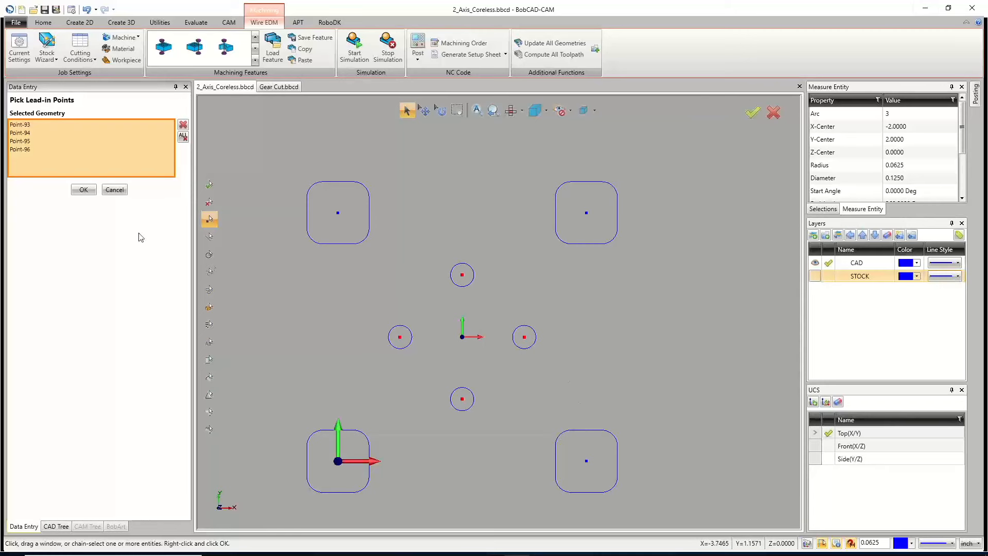
{"action": "left_click", "coordinate": [83, 189]}
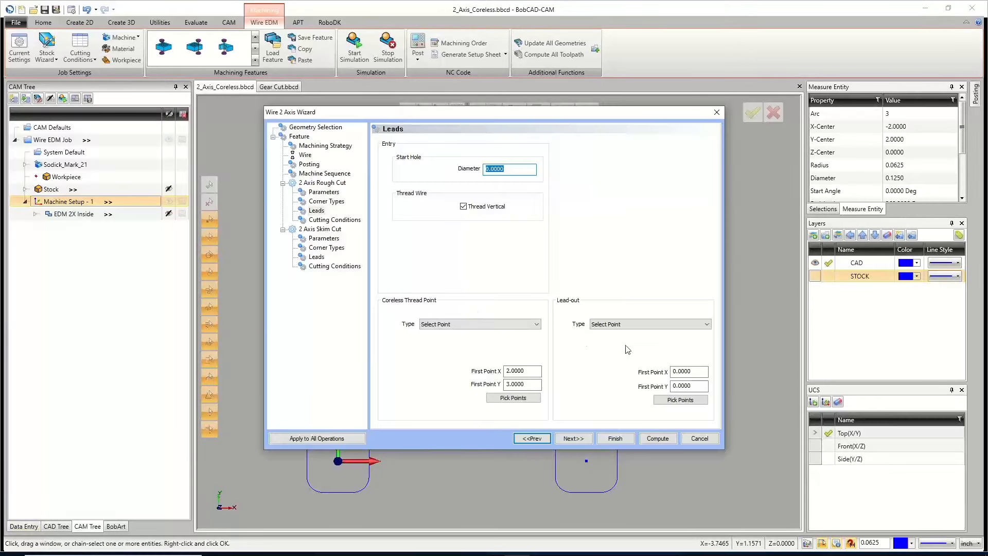
{"action": "left_click", "coordinate": [634, 325]}
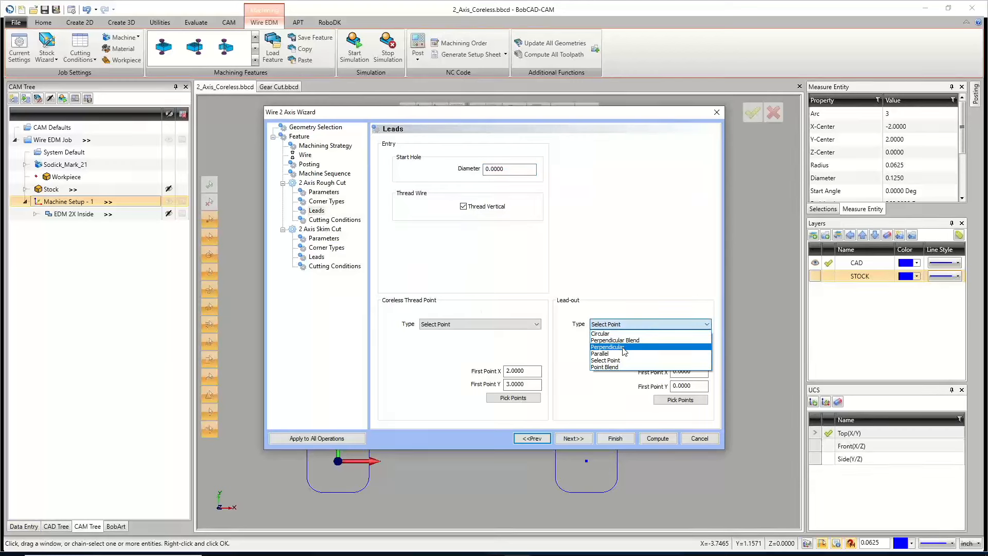
{"action": "left_click", "coordinate": [624, 347]}
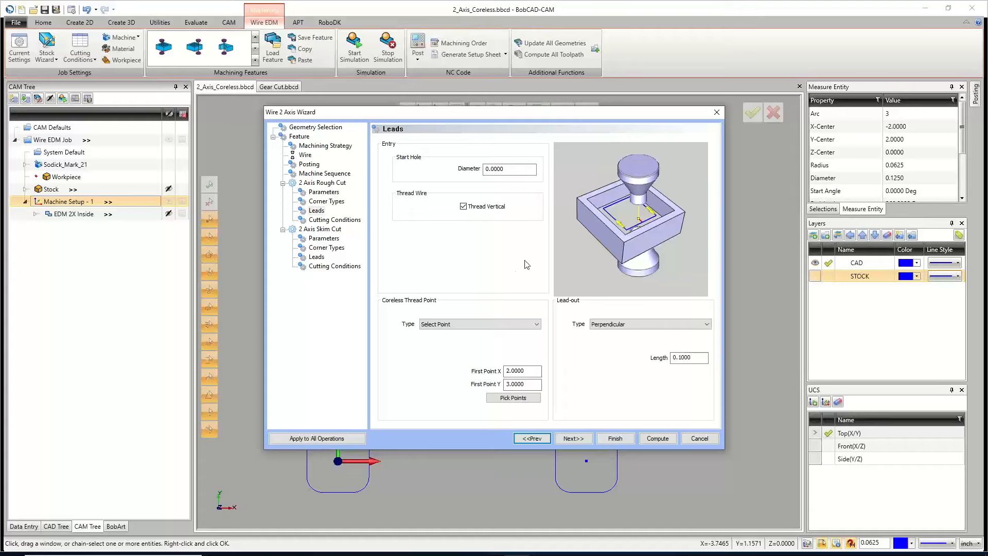
Step: Set the rough cut's start hole diameter to .125 and continue to its cutting conditions
{"action": "left_click", "coordinate": [507, 169]}
{"action": "double_click", "coordinate": [505, 169]}
{"action": "left_click_drag", "start_coordinate": [486, 117], "coordinate": [555, 322]}
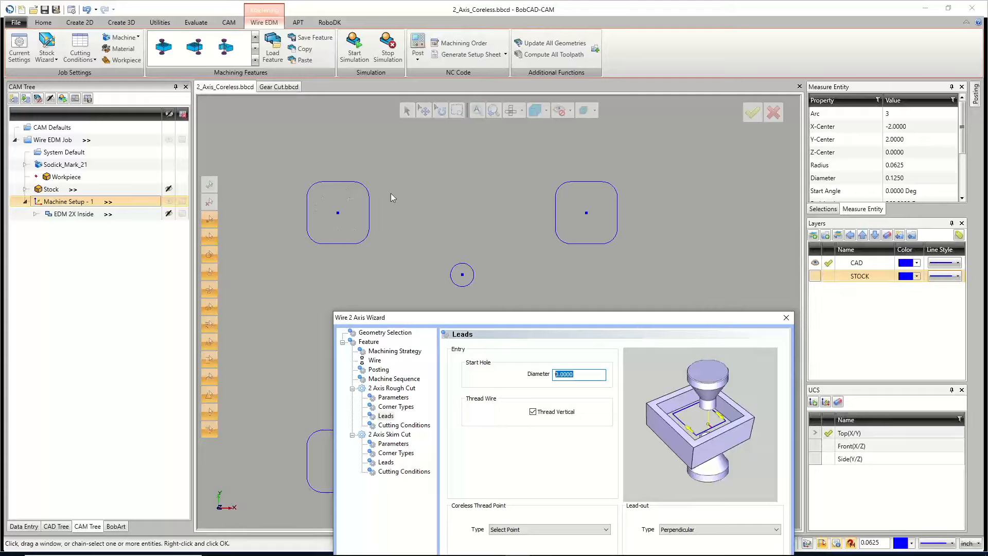
{"action": "left_click_drag", "start_coordinate": [523, 264], "coordinate": [467, 154]}
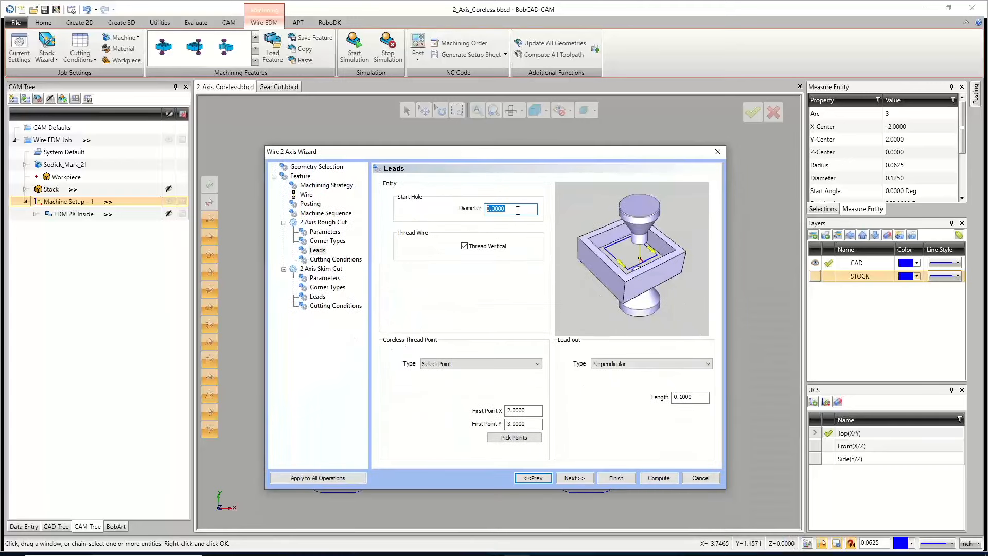
{"action": "left_click_drag", "start_coordinate": [512, 208], "coordinate": [458, 211]}
{"action": "type", "text": ".125"}
{"action": "left_click", "coordinate": [574, 478]}
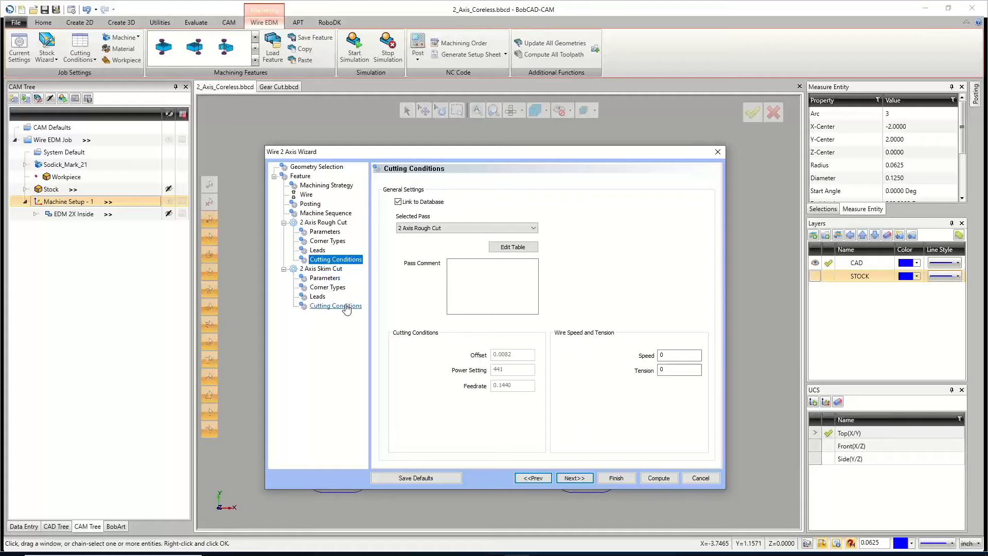
Step: Set the 2 Axis Skim Cut to 2 skim passes and review its corner types and leads
{"action": "left_click", "coordinate": [574, 478]}
{"action": "left_click_drag", "start_coordinate": [491, 285], "coordinate": [437, 287]}
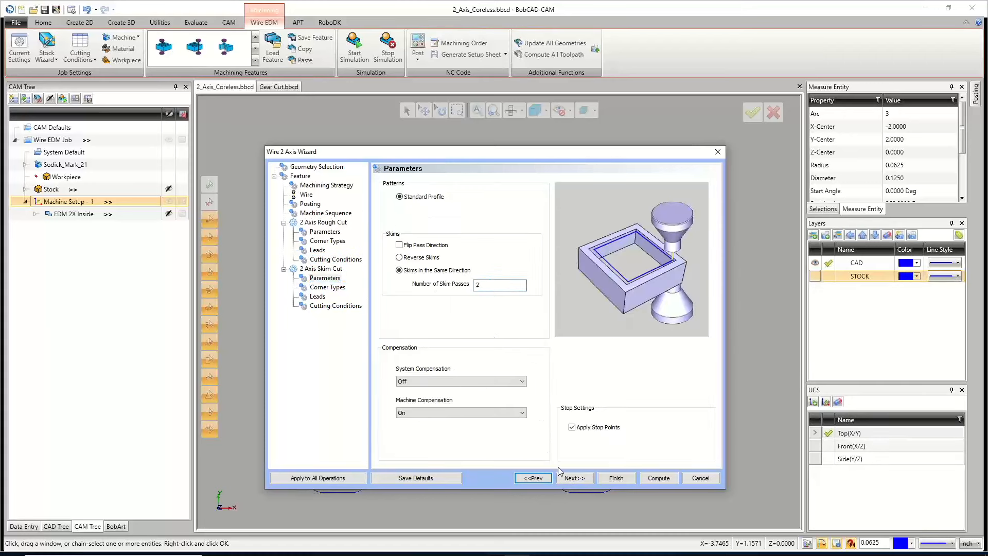
{"action": "left_click", "coordinate": [574, 478]}
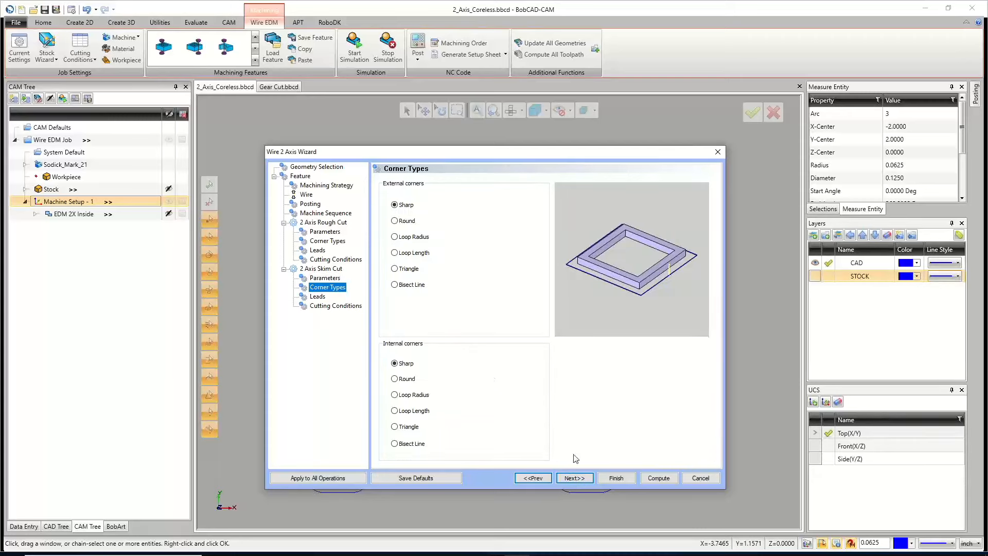
{"action": "left_click", "coordinate": [574, 477]}
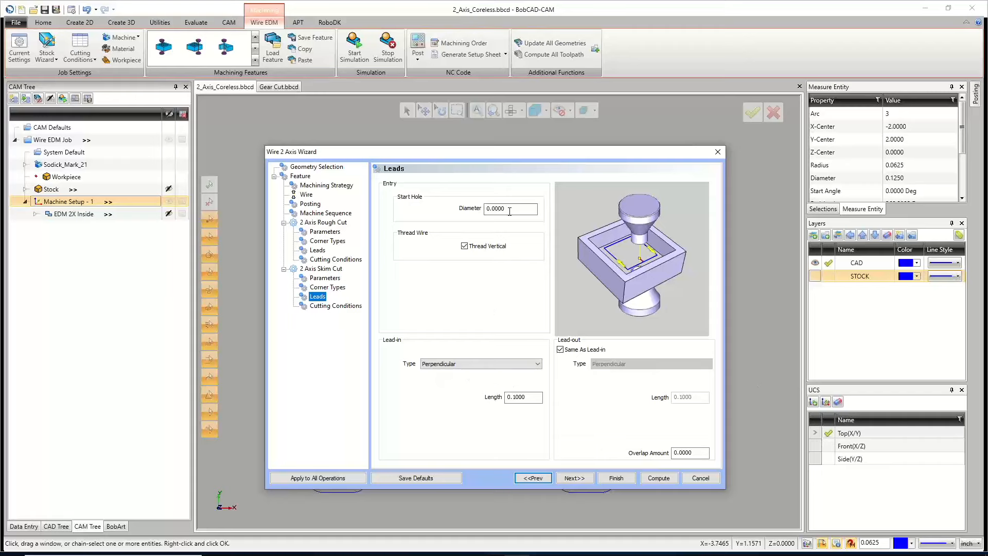
{"action": "left_click", "coordinate": [491, 208]}
{"action": "left_click", "coordinate": [575, 478]}
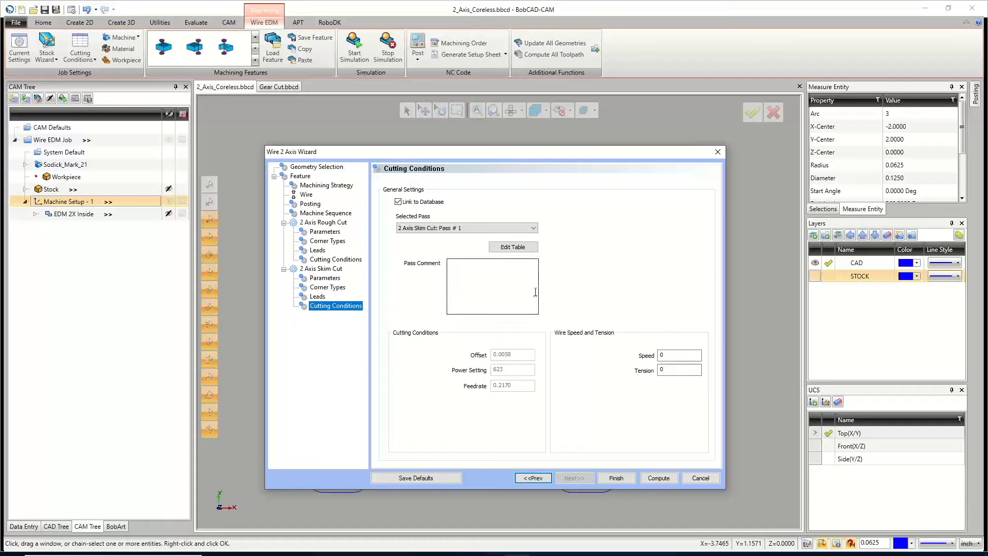
Step: Review the cutting conditions table for all passes without changing it, and compute the coreless feature's toolpath
{"action": "left_click", "coordinate": [515, 247]}
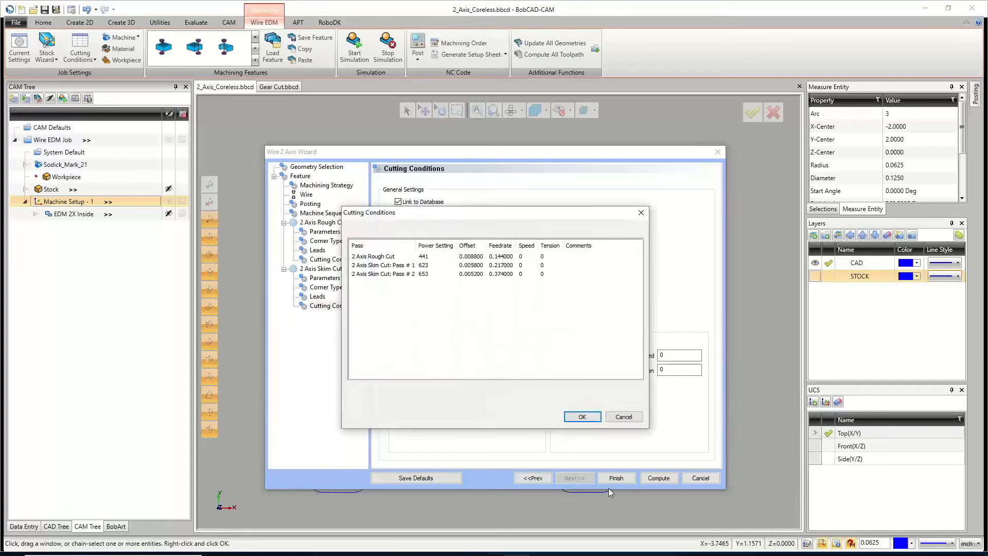
{"action": "left_click", "coordinate": [633, 421]}
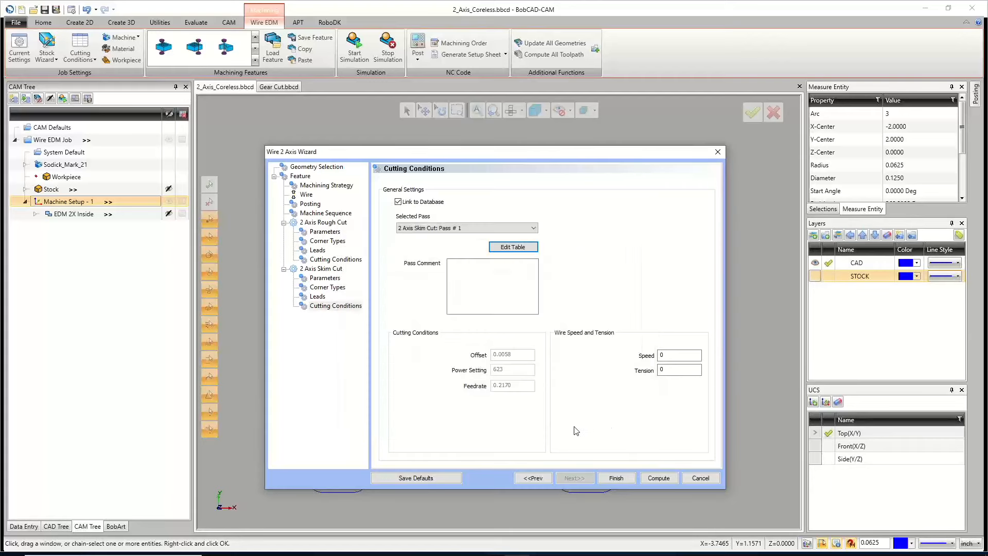
{"action": "left_click", "coordinate": [657, 478]}
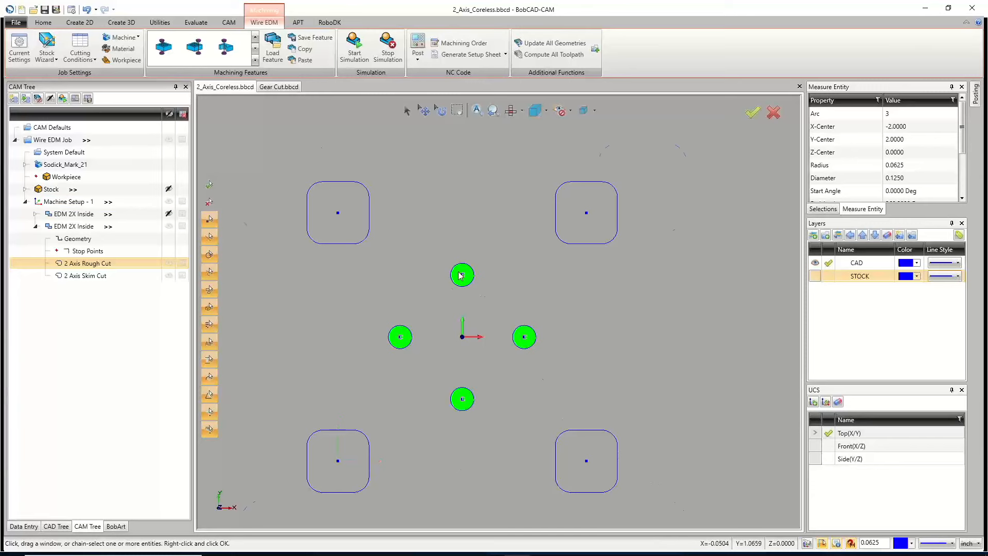
Step: Show the STOCK layer and examine the coreless rough cut's toolpath against the start hole in the small circle
{"action": "scroll", "coordinate": [461, 275], "scroll_direction": "up", "scroll_amount": 10}
{"action": "scroll", "coordinate": [462, 276], "scroll_direction": "down", "scroll_amount": 3}
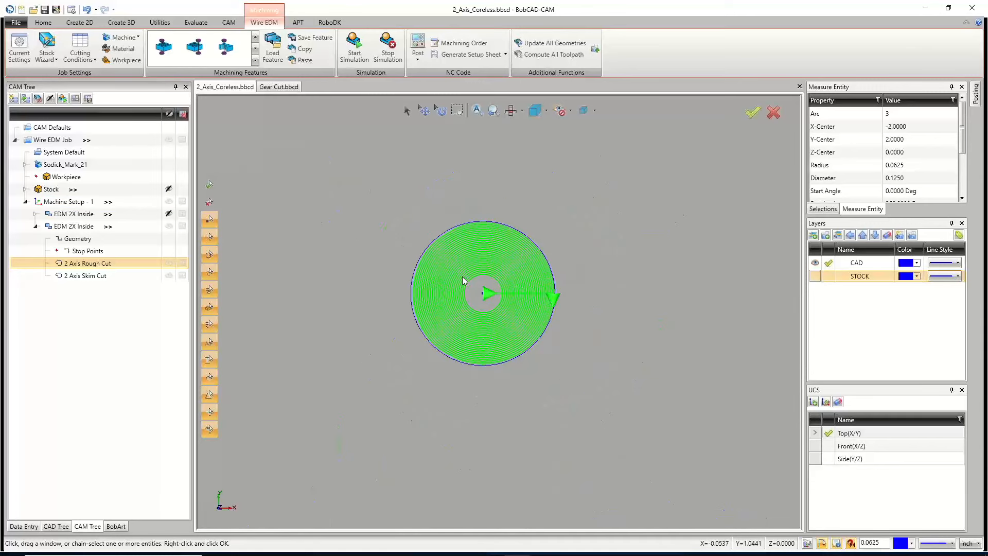
{"action": "scroll", "coordinate": [462, 277], "scroll_direction": "up", "scroll_amount": 3}
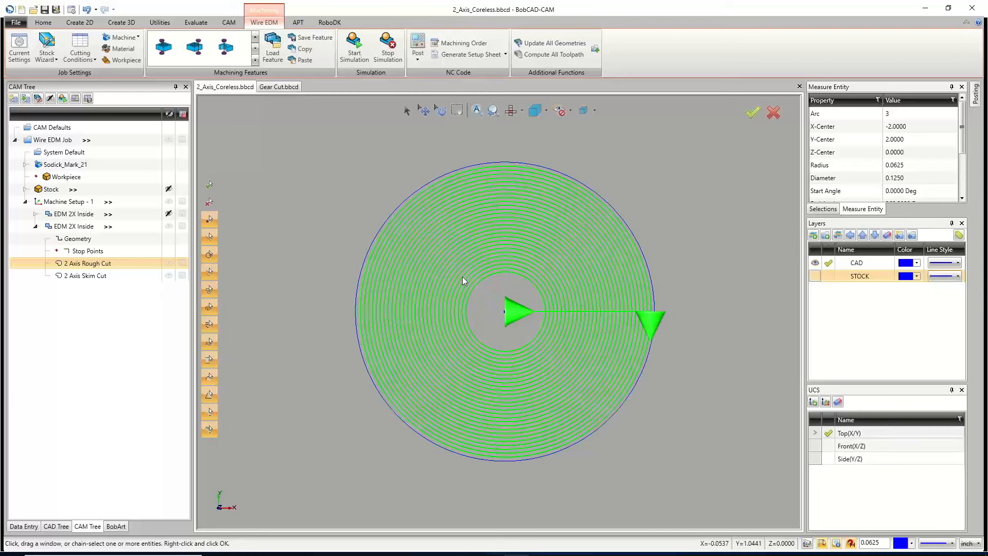
{"action": "left_click", "coordinate": [814, 276]}
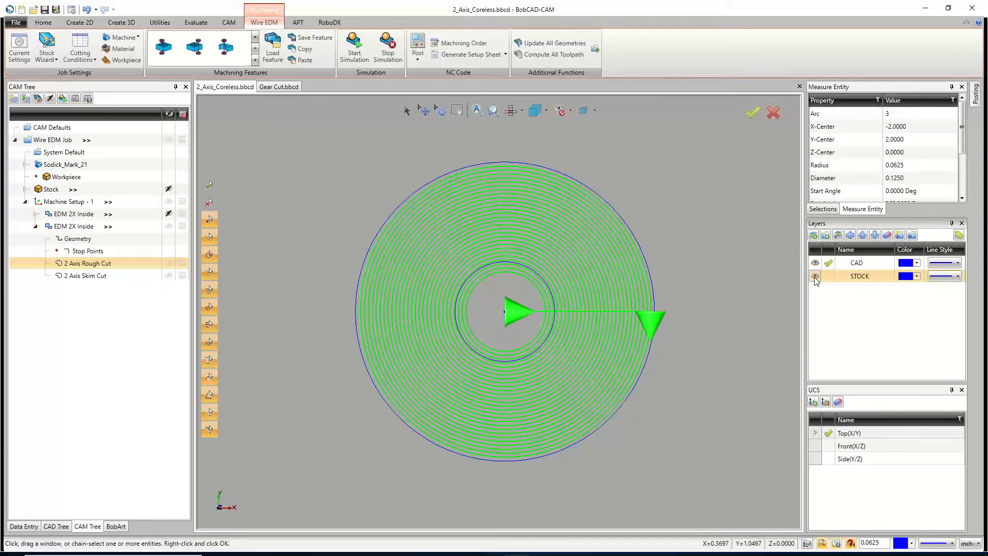
{"action": "scroll", "coordinate": [480, 278], "scroll_direction": "up", "scroll_amount": 4}
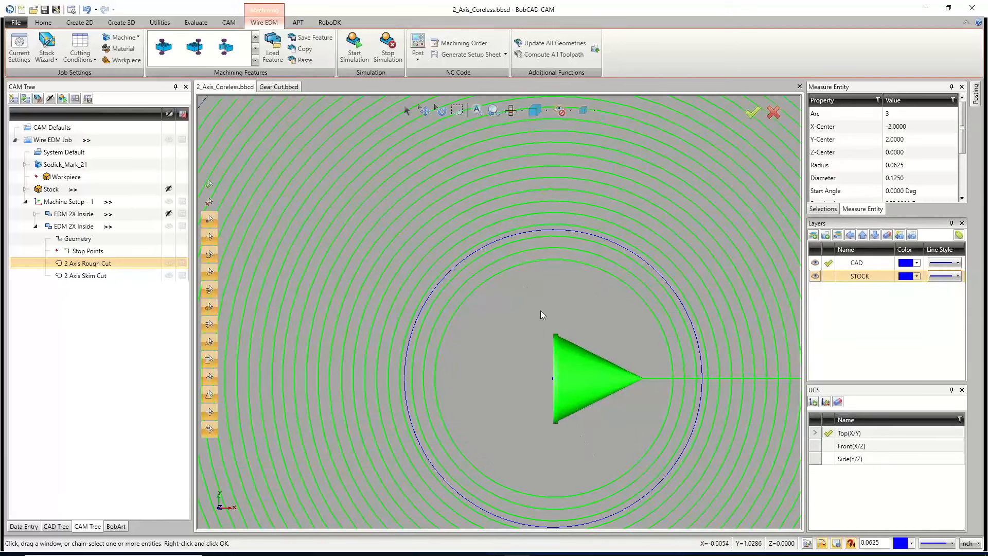
{"action": "scroll", "coordinate": [540, 311], "scroll_direction": "down", "scroll_amount": 2}
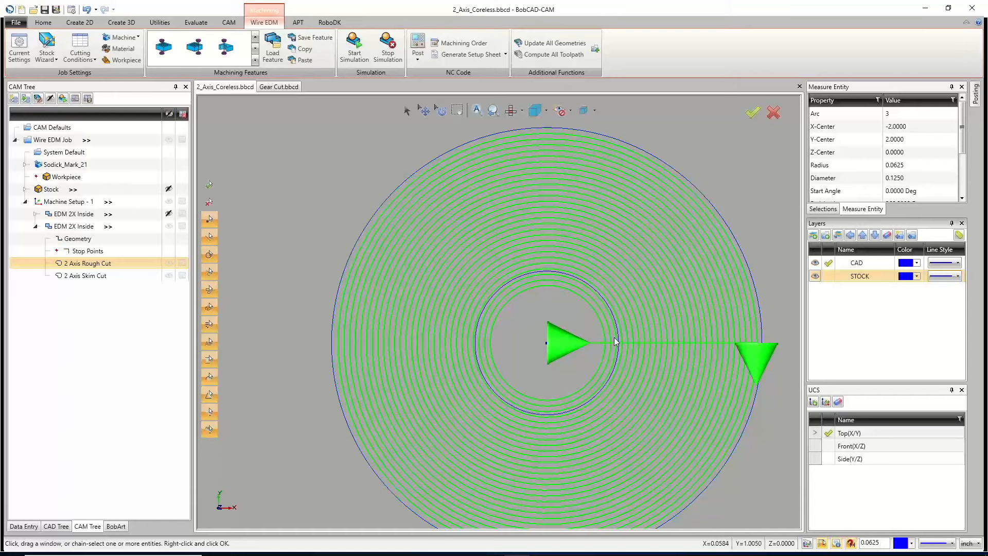
{"action": "scroll", "coordinate": [584, 309], "scroll_direction": "down", "scroll_amount": 10}
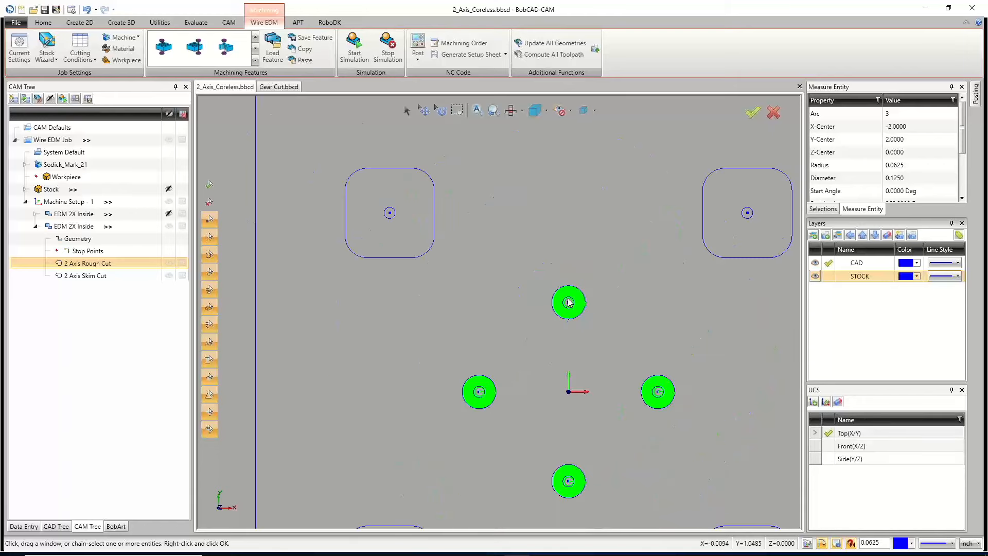
{"action": "scroll", "coordinate": [574, 322], "scroll_direction": "up", "scroll_amount": 5}
{"action": "scroll", "coordinate": [558, 197], "scroll_direction": "up", "scroll_amount": 5}
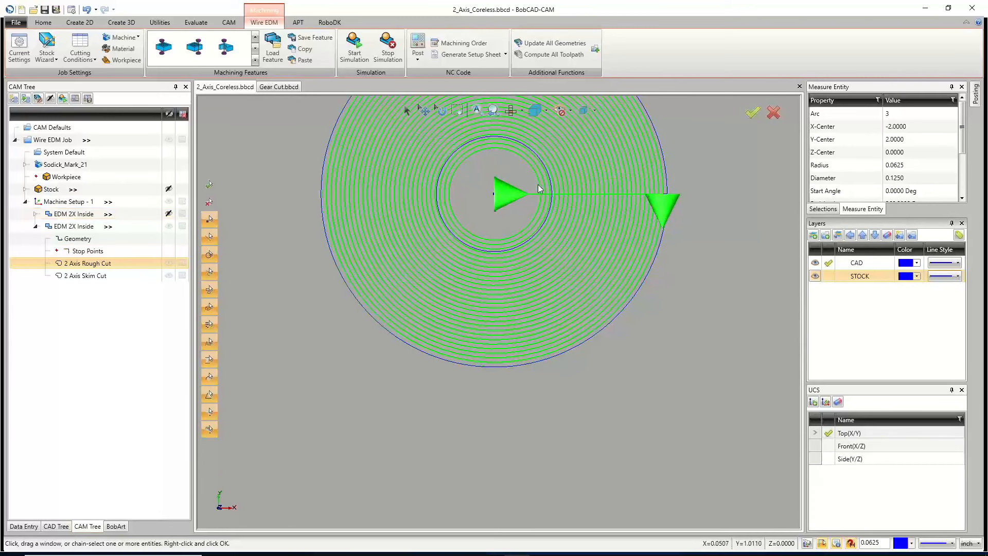
{"action": "scroll", "coordinate": [457, 236], "scroll_direction": "down", "scroll_amount": 10}
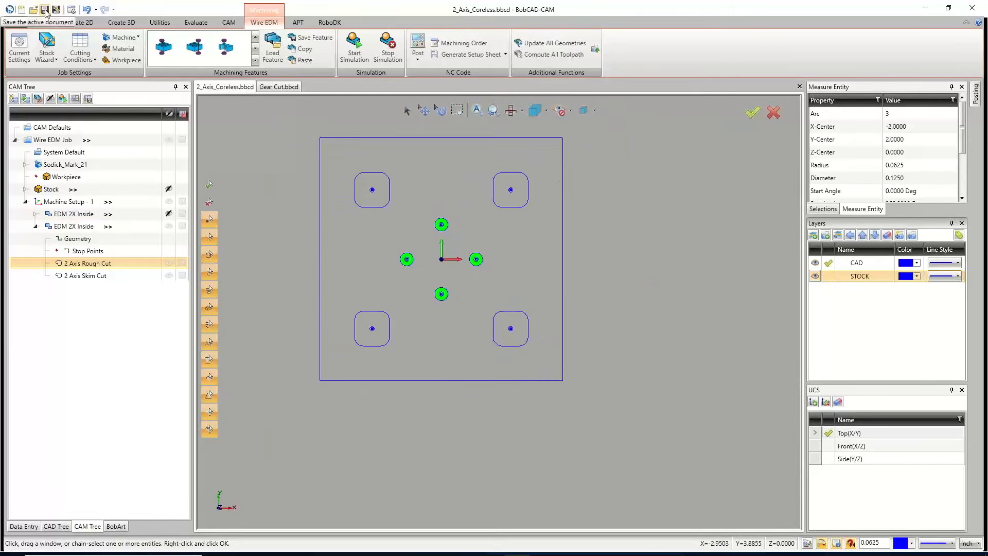
Step: Start the simulation and advance it past the rounded squares' operations to Op. 17, the first coreless rough cut
{"action": "left_click", "coordinate": [355, 47]}
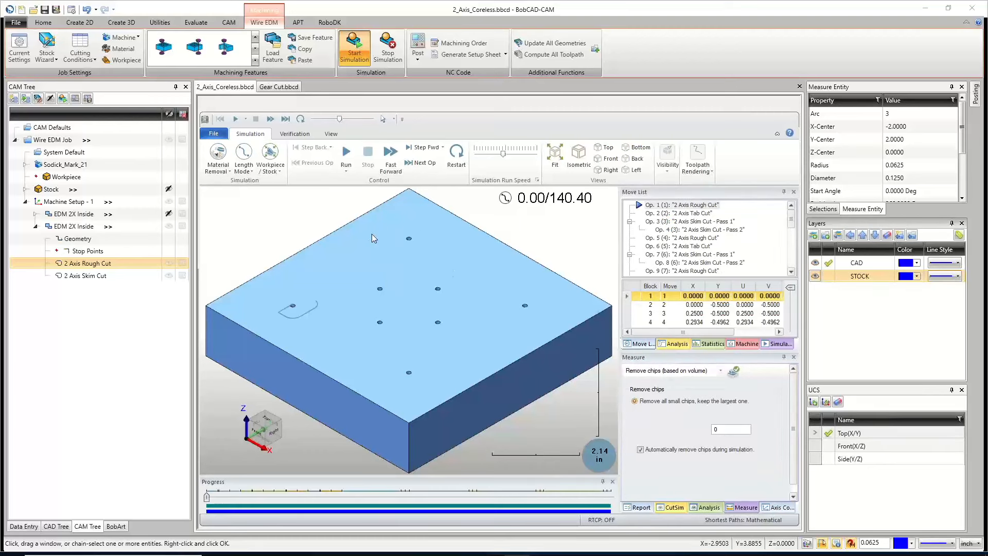
{"action": "scroll", "coordinate": [671, 249], "scroll_direction": "down", "scroll_amount": 3}
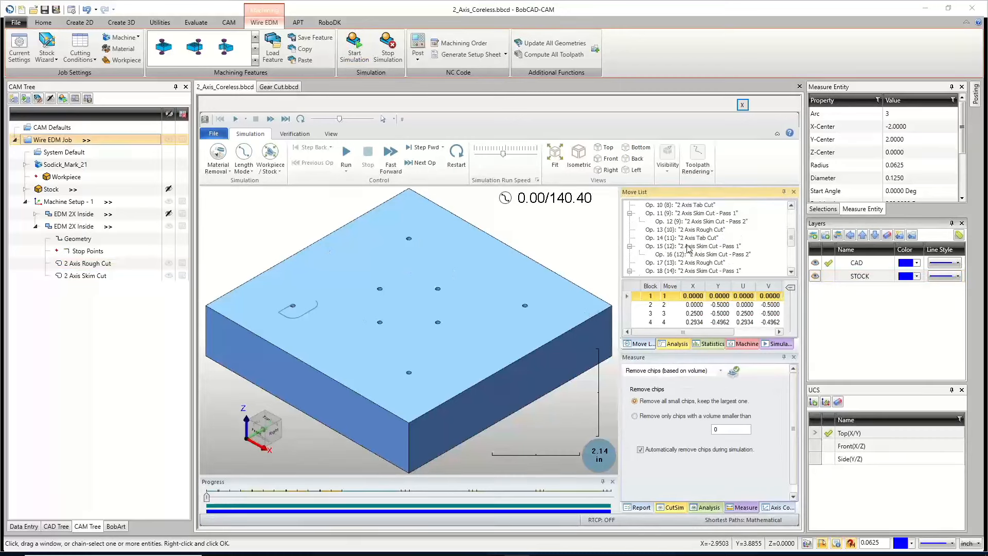
{"action": "scroll", "coordinate": [688, 249], "scroll_direction": "down", "scroll_amount": 1}
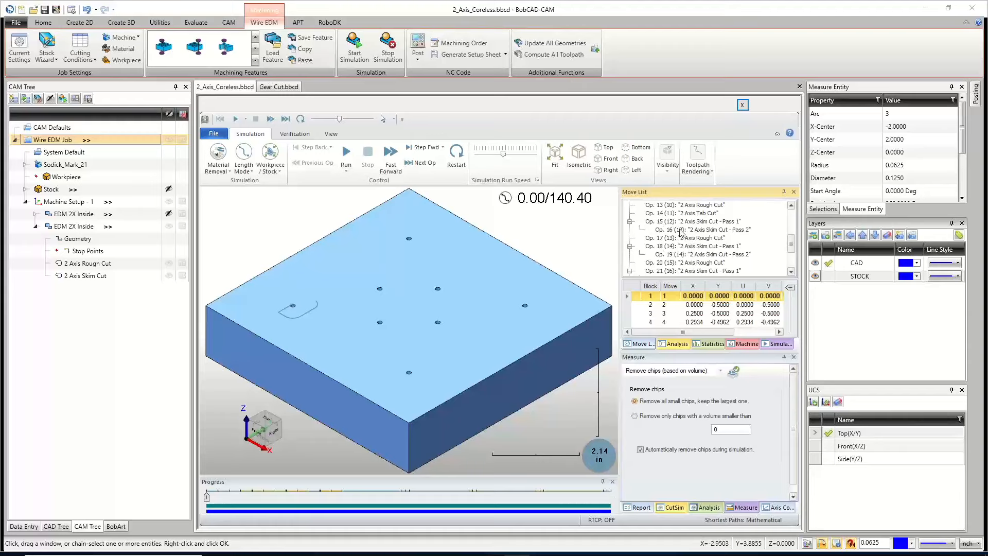
{"action": "scroll", "coordinate": [686, 229], "scroll_direction": "up", "scroll_amount": 1}
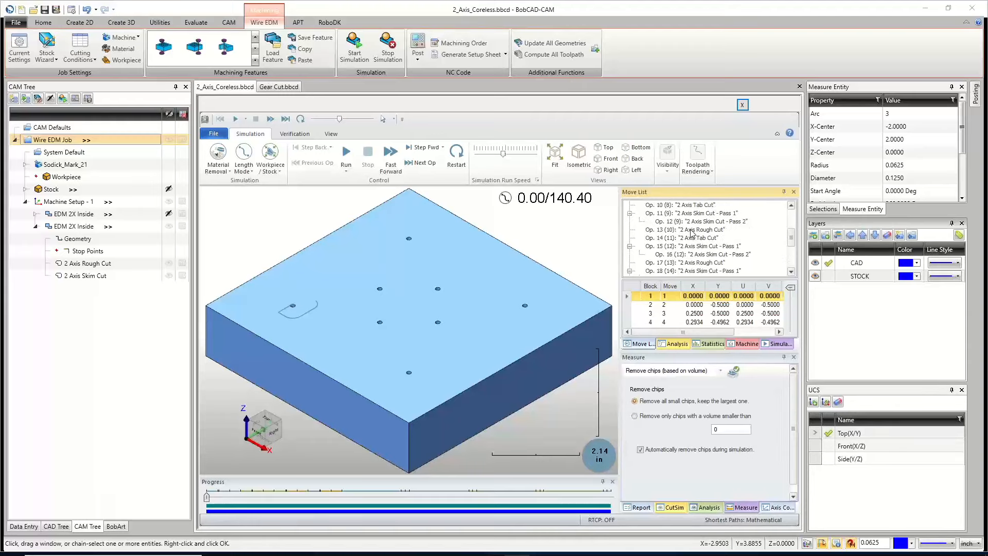
{"action": "double_click", "coordinate": [690, 246]}
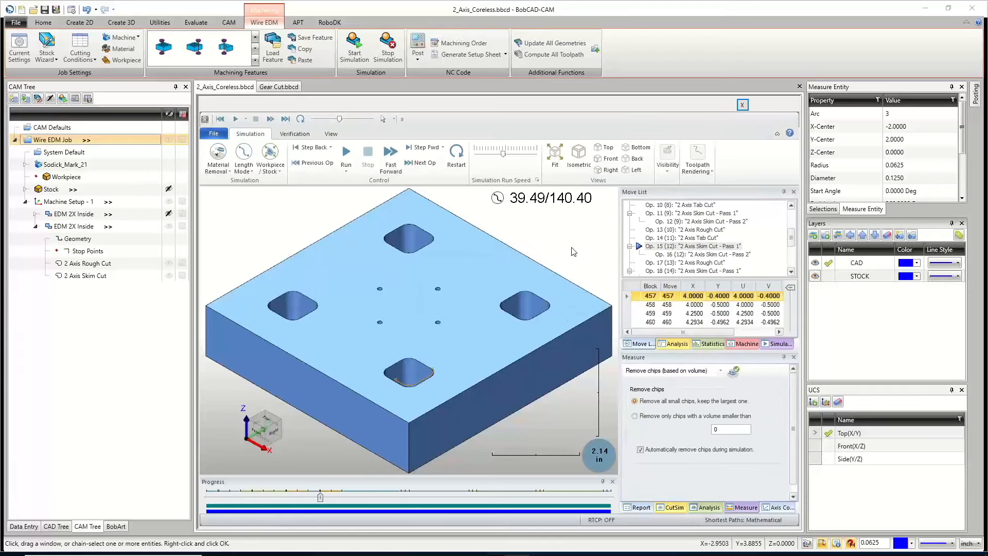
{"action": "double_click", "coordinate": [664, 263]}
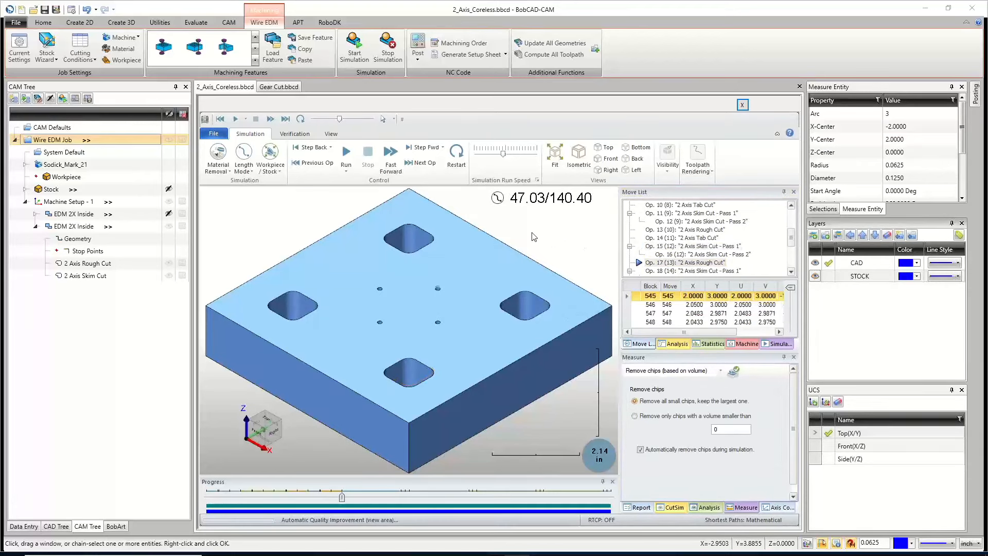
Step: Play Op. 17 at a slower simulation speed and watch the wire clear the small circle outward from its start hole
{"action": "scroll", "coordinate": [436, 290], "scroll_direction": "up", "scroll_amount": 10}
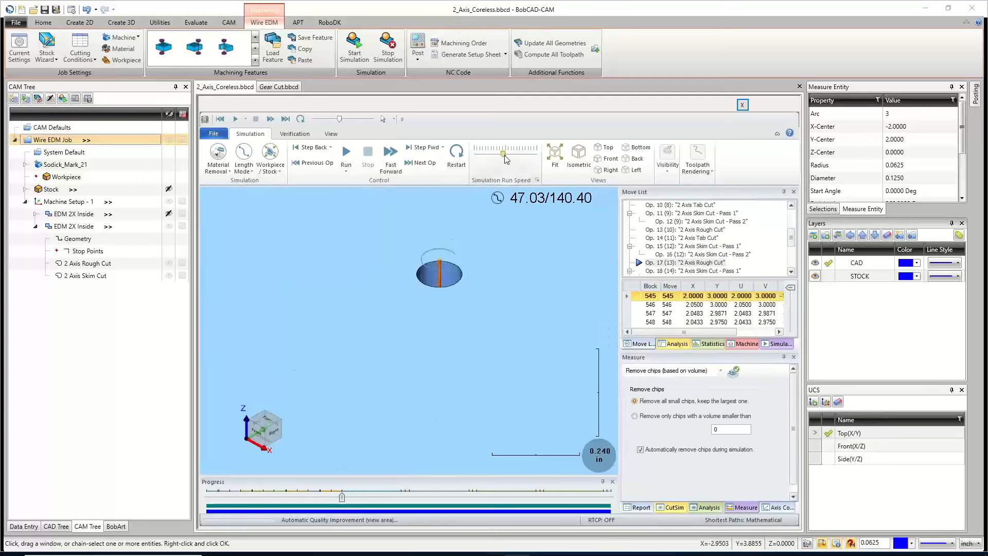
{"action": "left_click_drag", "start_coordinate": [503, 153], "coordinate": [495, 157]}
{"action": "left_click", "coordinate": [345, 154]}
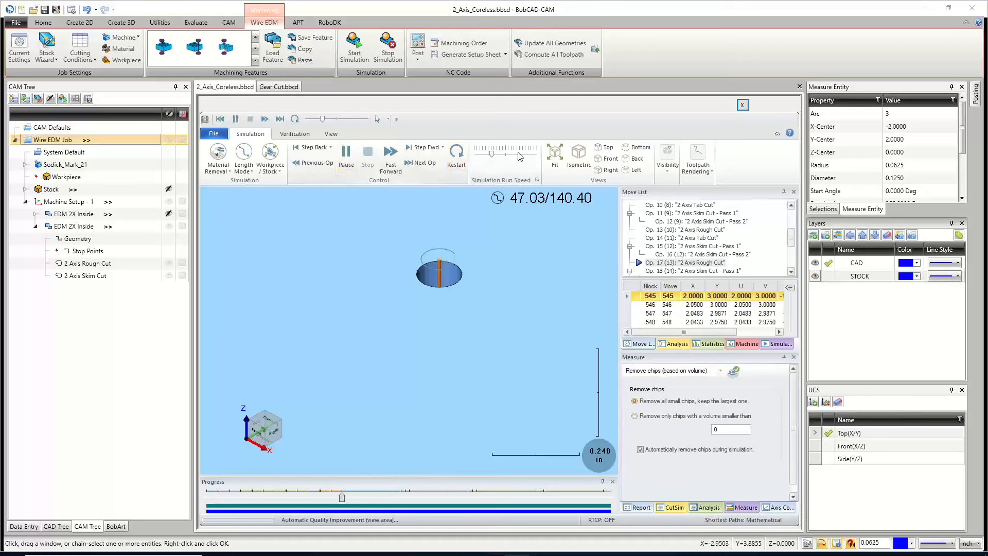
{"action": "left_click", "coordinate": [502, 155]}
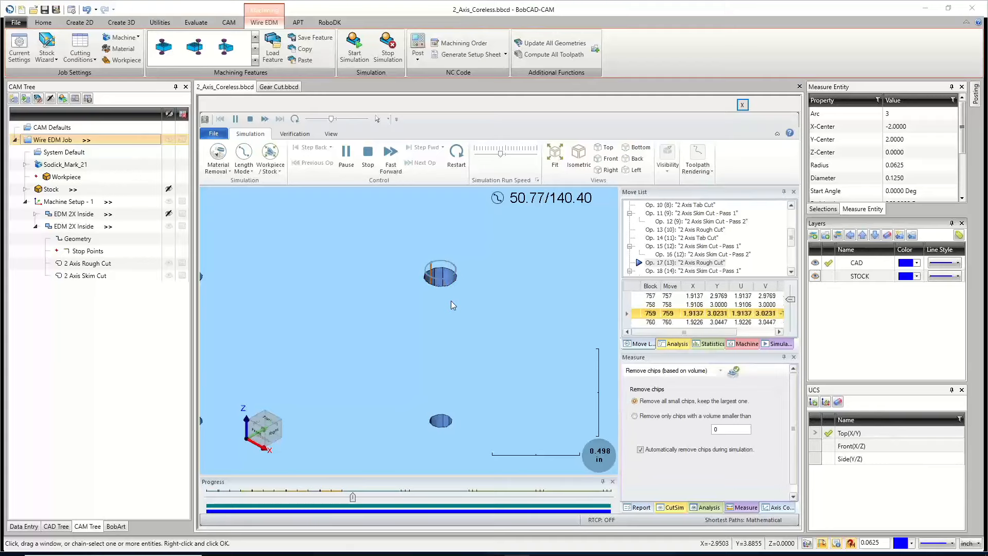
{"action": "scroll", "coordinate": [437, 277], "scroll_direction": "up", "scroll_amount": 5}
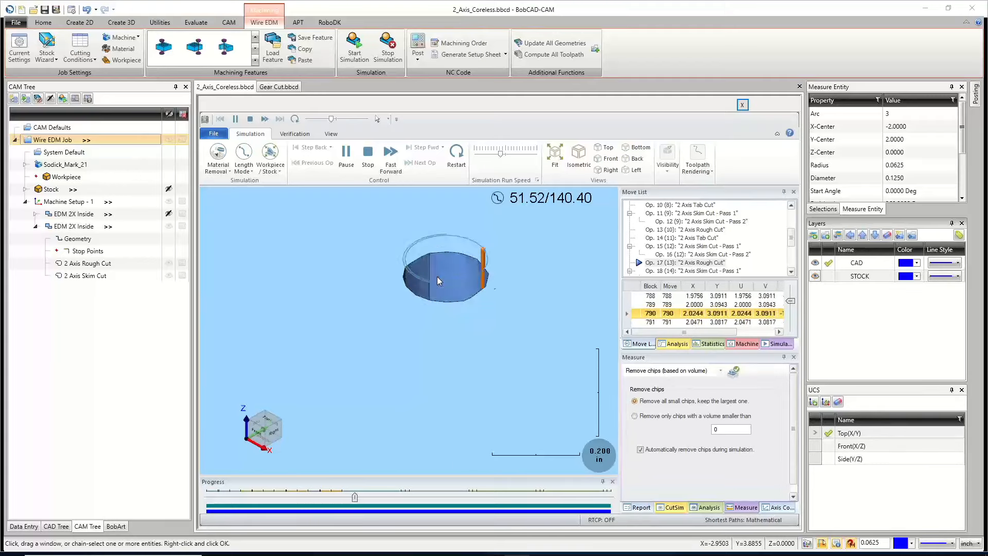
{"action": "scroll", "coordinate": [437, 277], "scroll_direction": "down", "scroll_amount": 3}
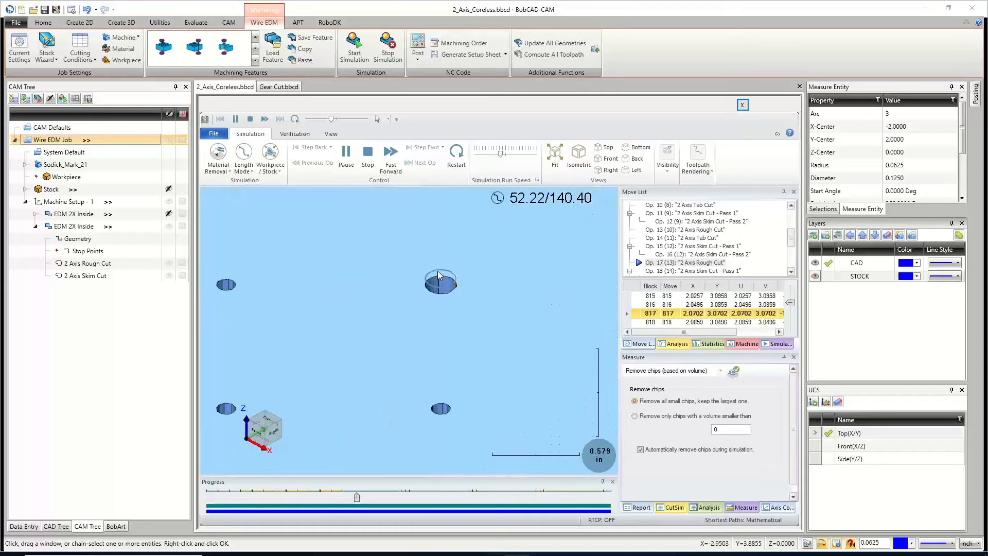
{"action": "scroll", "coordinate": [440, 271], "scroll_direction": "up", "scroll_amount": 1}
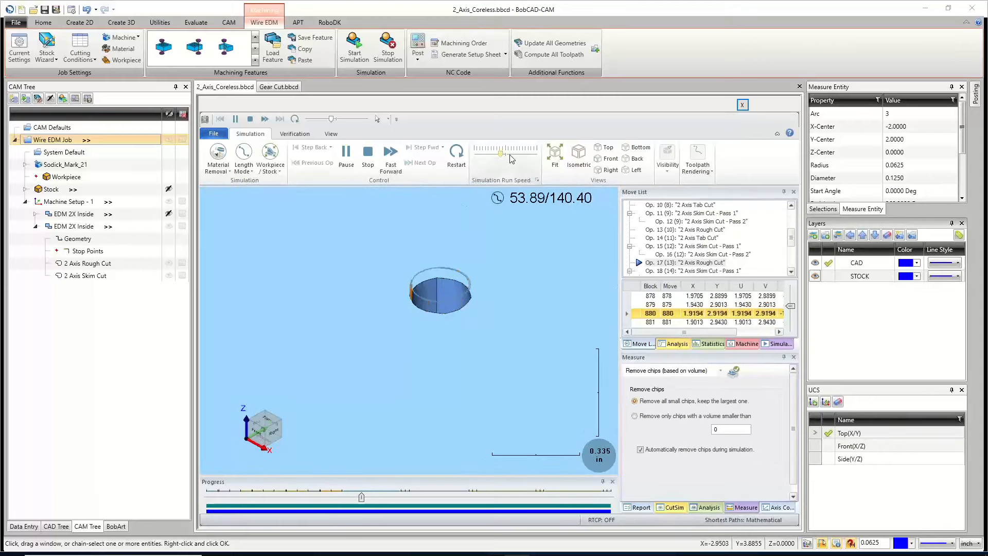
Step: Speed up the simulation, play the remaining coreless operations through Op. 28, and inspect the four round holes from above
{"action": "left_click_drag", "start_coordinate": [500, 154], "coordinate": [510, 154]}
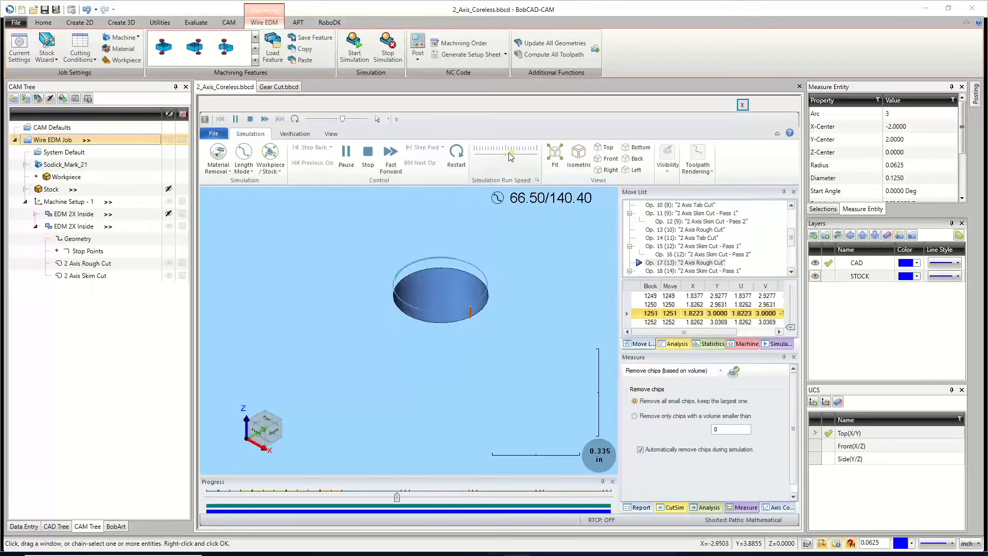
{"action": "left_click", "coordinate": [504, 153]}
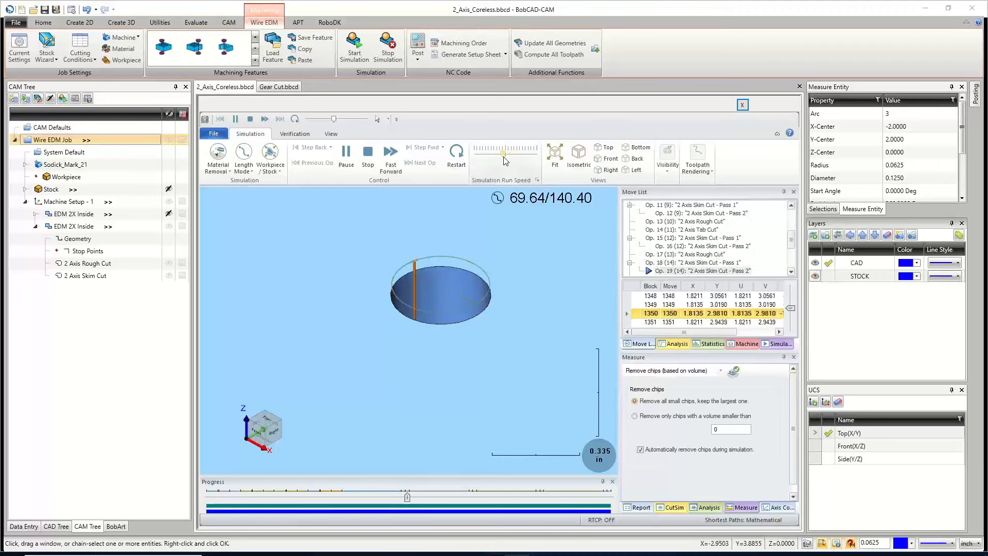
{"action": "scroll", "coordinate": [443, 226], "scroll_direction": "down", "scroll_amount": 6}
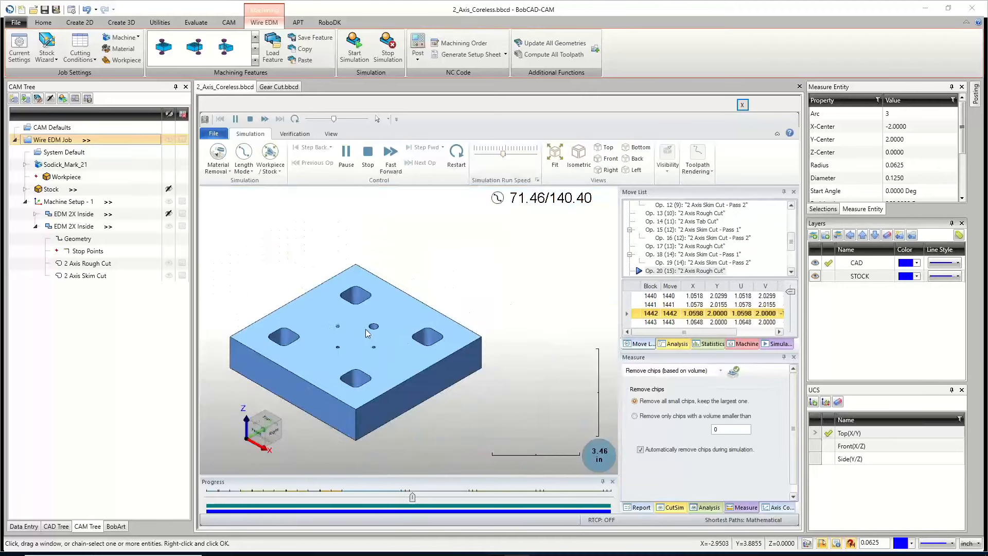
{"action": "scroll", "coordinate": [328, 326], "scroll_direction": "up", "scroll_amount": 2}
{"action": "scroll", "coordinate": [329, 327], "scroll_direction": "up", "scroll_amount": 4}
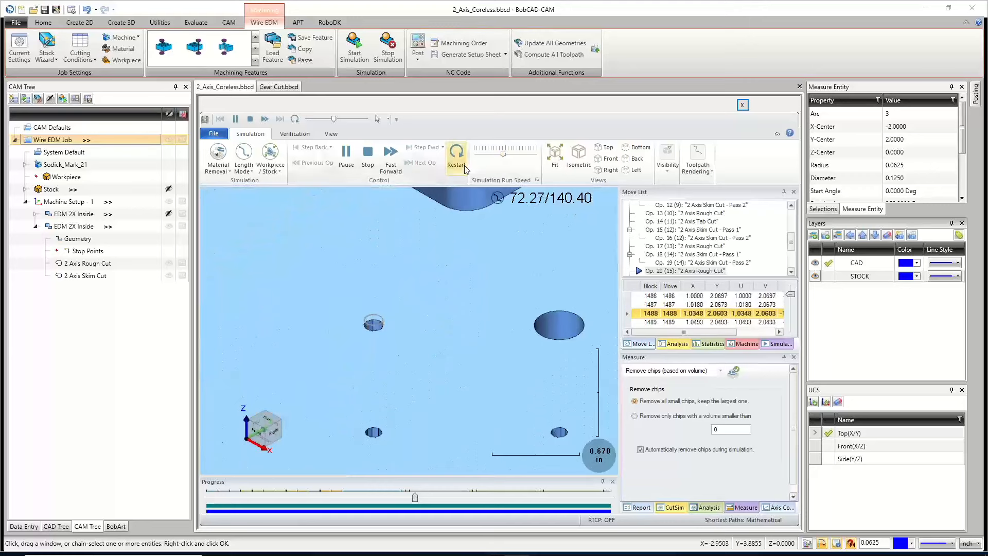
{"action": "left_click", "coordinate": [519, 153]}
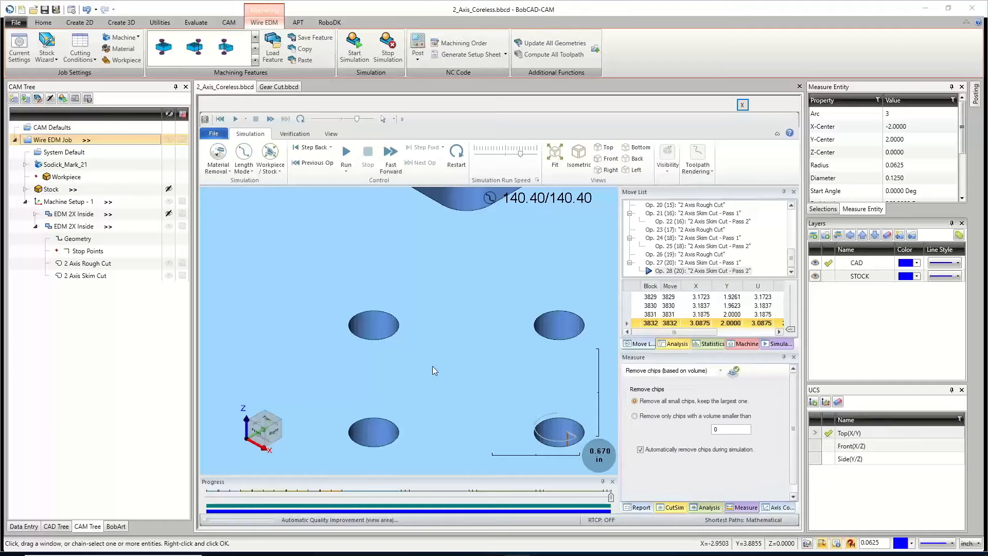
{"action": "scroll", "coordinate": [424, 367], "scroll_direction": "down", "scroll_amount": 5}
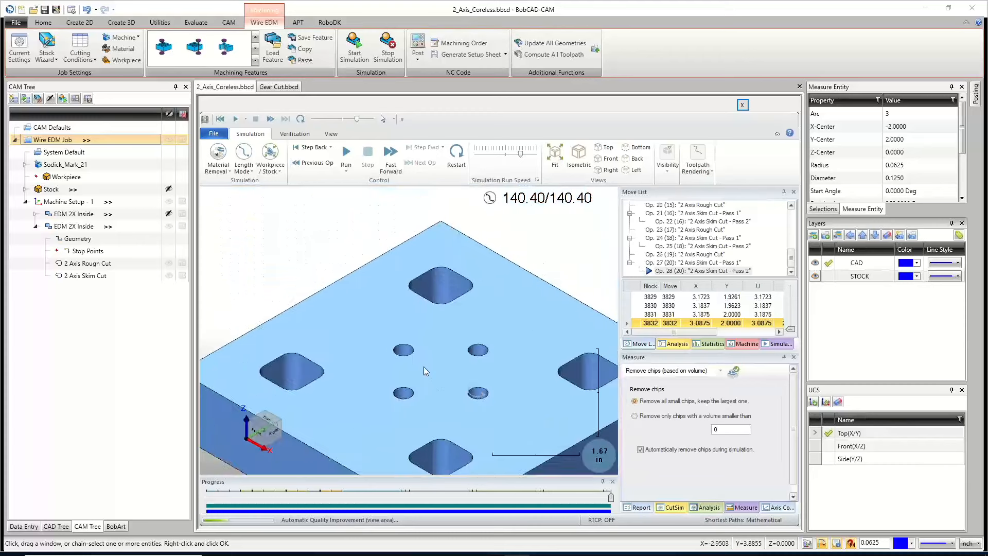
{"action": "middle_click_drag", "start_coordinate": [441, 386], "coordinate": [450, 425]}
{"action": "scroll", "coordinate": [464, 384], "scroll_direction": "up", "scroll_amount": 5}
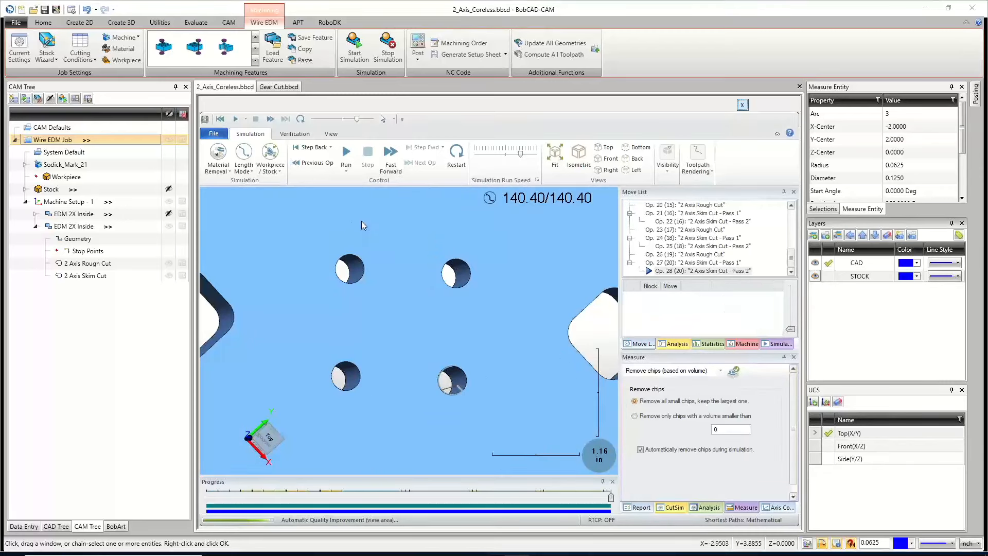
Step: Edit the small circles' EDM 2X Inside feature and apply a Taper with a 3.0000 angle from the bottom
{"action": "right_click", "coordinate": [85, 230]}
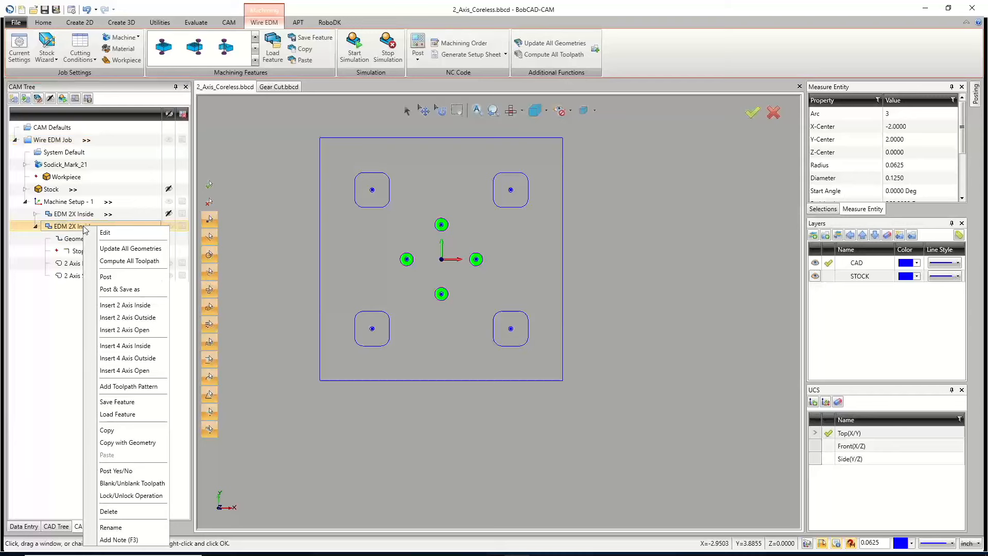
{"action": "left_click", "coordinate": [112, 235]}
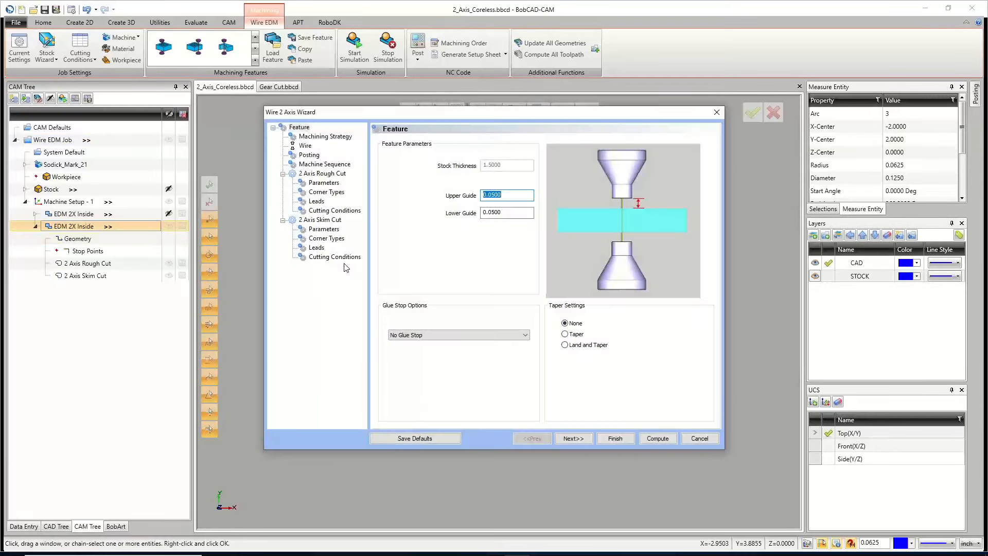
{"action": "left_click", "coordinate": [565, 334]}
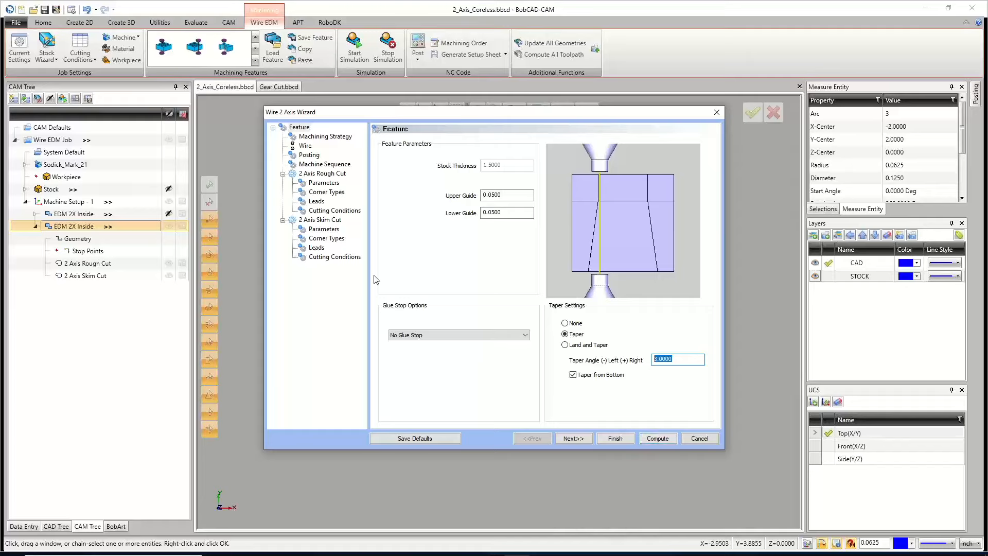
Step: Set the 2 Axis Rough Cut's lead-in to Select Point at X 2.0000, Y 3.0000, and make the lead-out the same as the lead-in
{"action": "left_click", "coordinate": [571, 438]}
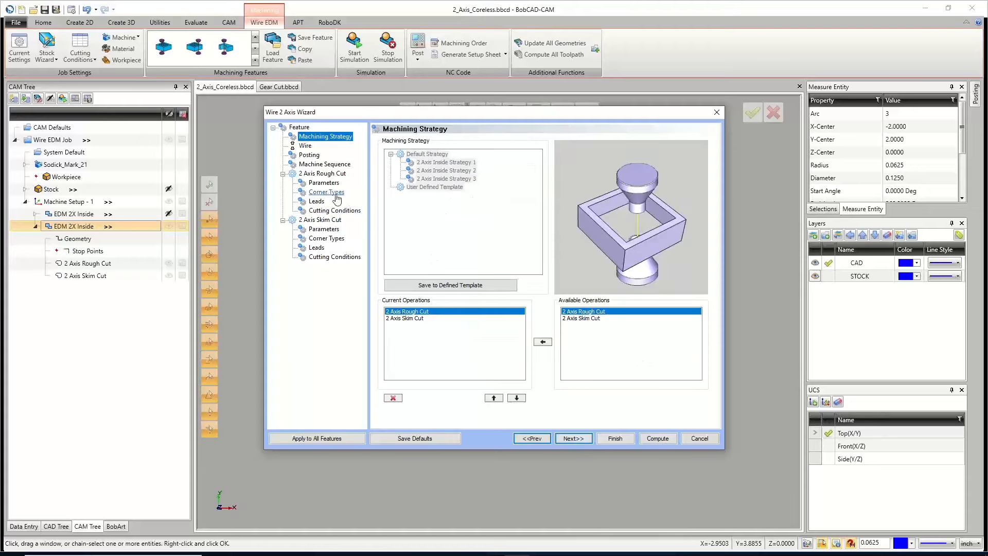
{"action": "left_click", "coordinate": [324, 183]}
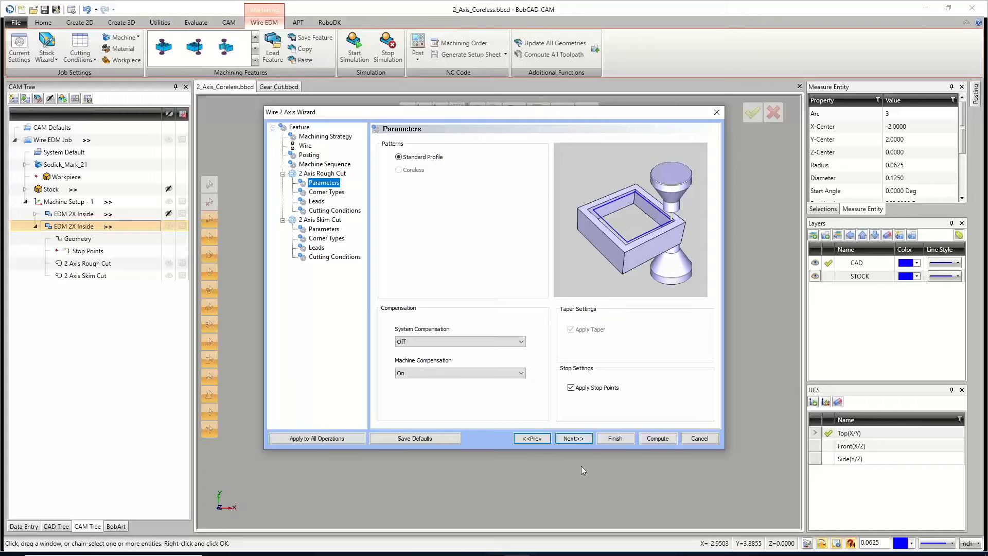
{"action": "left_click", "coordinate": [574, 438]}
{"action": "left_click", "coordinate": [576, 438]}
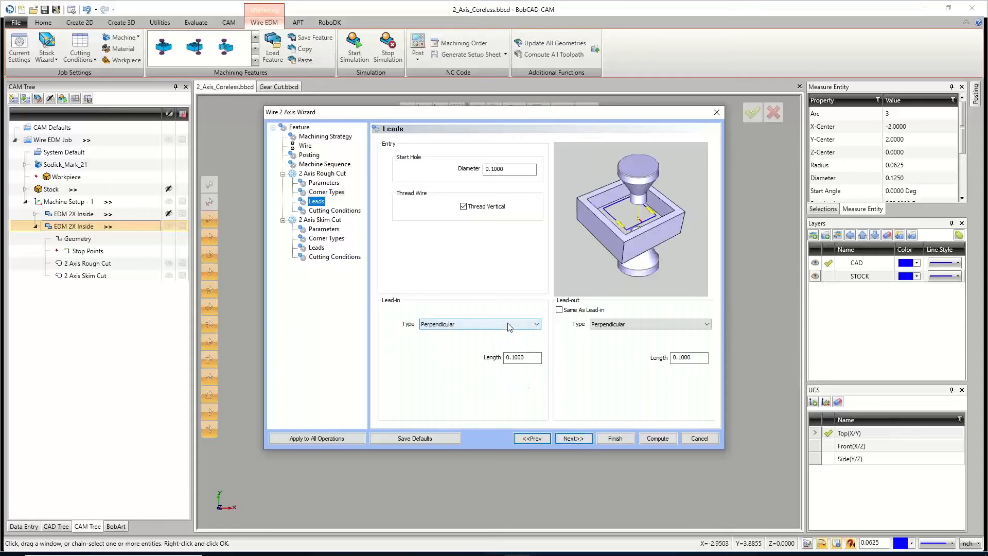
{"action": "left_click", "coordinate": [507, 324]}
{"action": "left_click", "coordinate": [447, 363]}
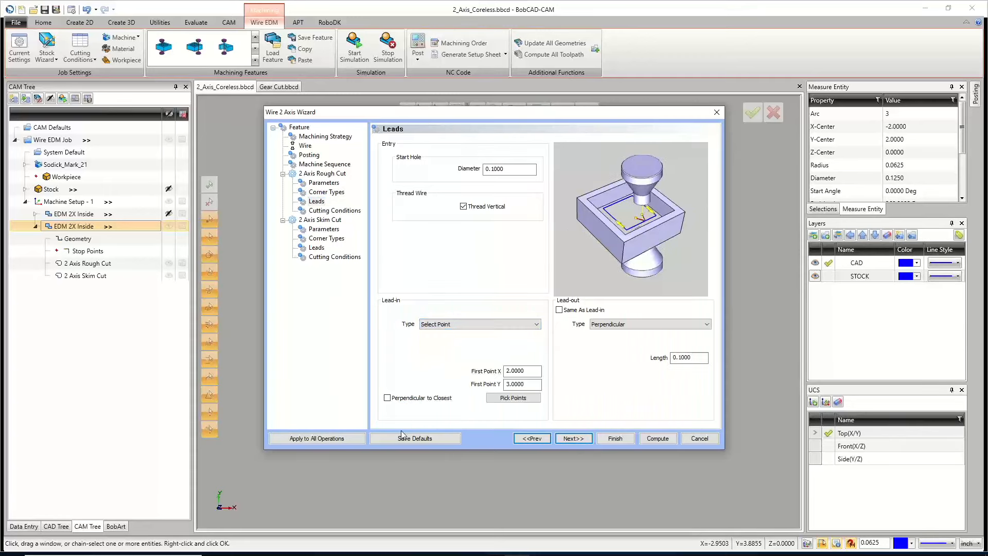
{"action": "left_click", "coordinate": [524, 399]}
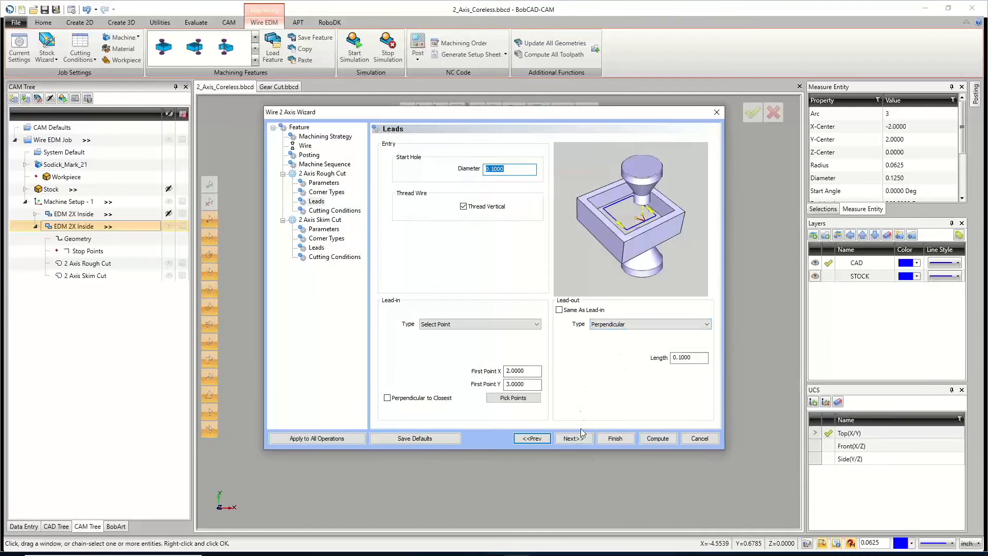
{"action": "left_click", "coordinate": [558, 310]}
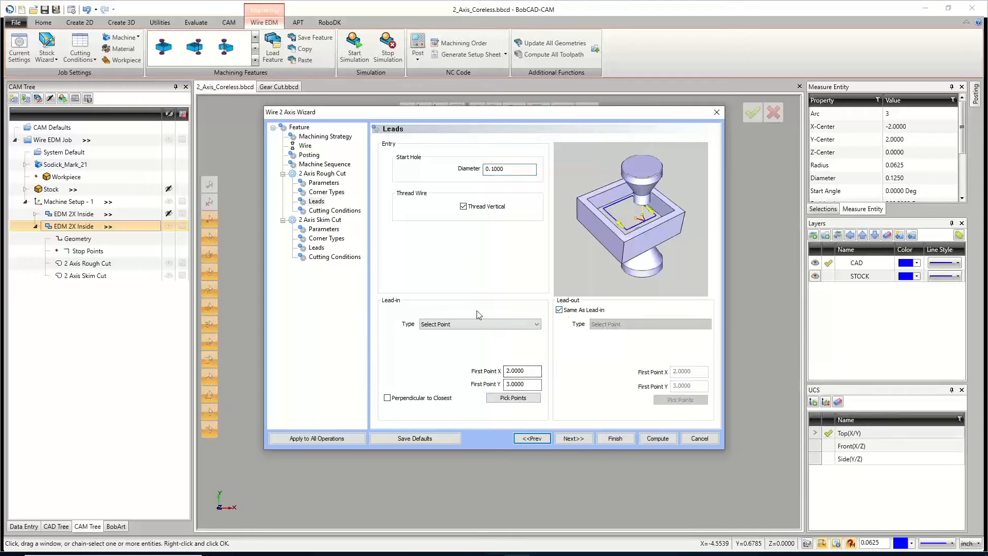
Step: Review the 2 Axis Skim Cut's parameters and leads, keep the Perpendicular lead-in, and compute the tapered feature's toolpath
{"action": "left_click", "coordinate": [573, 439]}
{"action": "left_click", "coordinate": [535, 439]}
{"action": "left_click", "coordinate": [573, 439]}
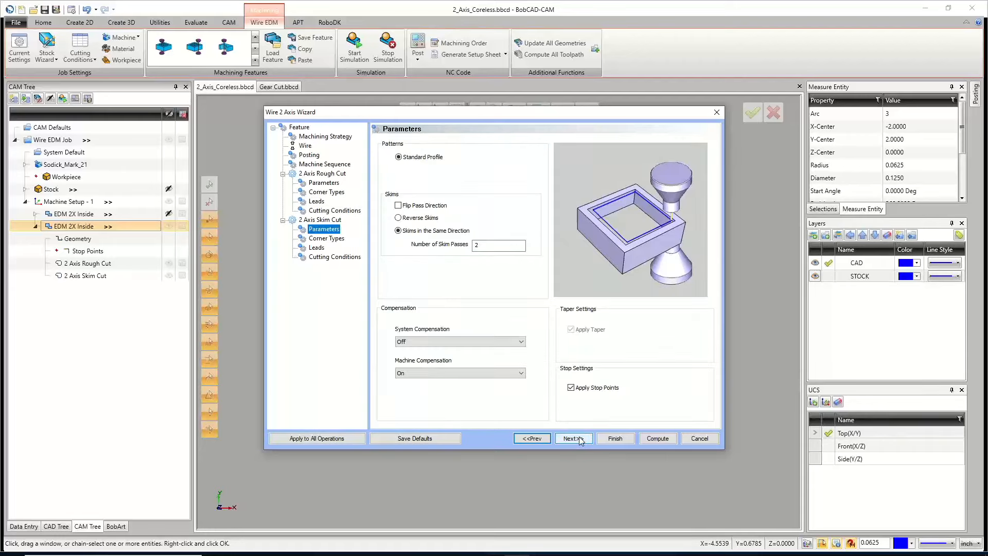
{"action": "left_click", "coordinate": [573, 438]}
{"action": "left_click", "coordinate": [573, 439]}
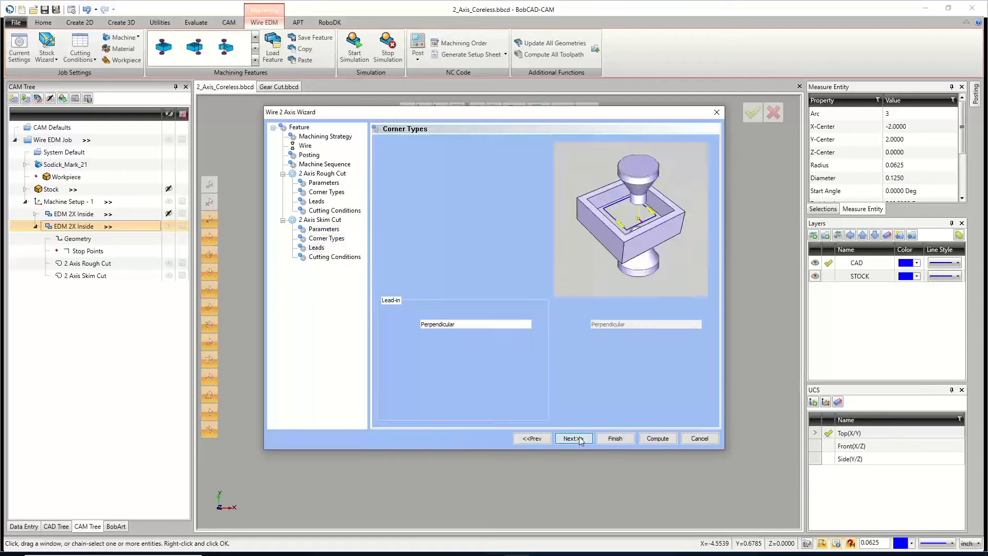
{"action": "left_click", "coordinate": [468, 328]}
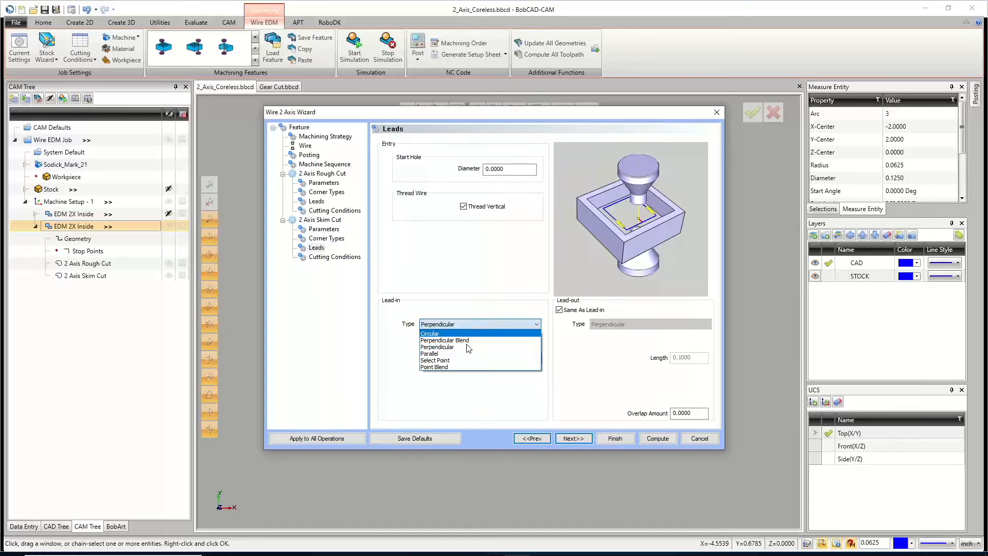
{"action": "left_click", "coordinate": [468, 327]}
{"action": "left_click", "coordinate": [667, 440]}
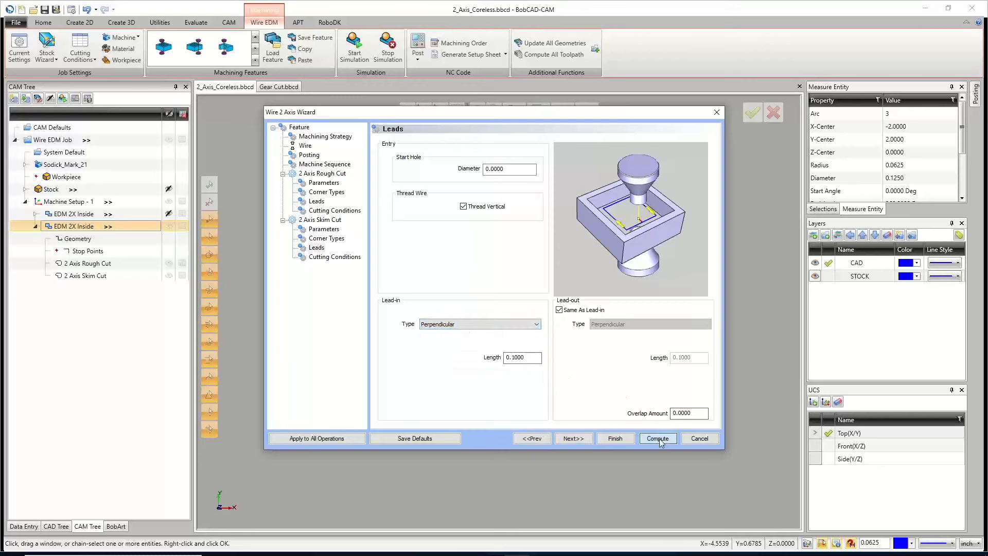
Step: Examine the computed taper toolpath around the small circles and compare it with the feature's highlighted geometry and cutting direction
{"action": "scroll", "coordinate": [432, 280], "scroll_direction": "up", "scroll_amount": 5}
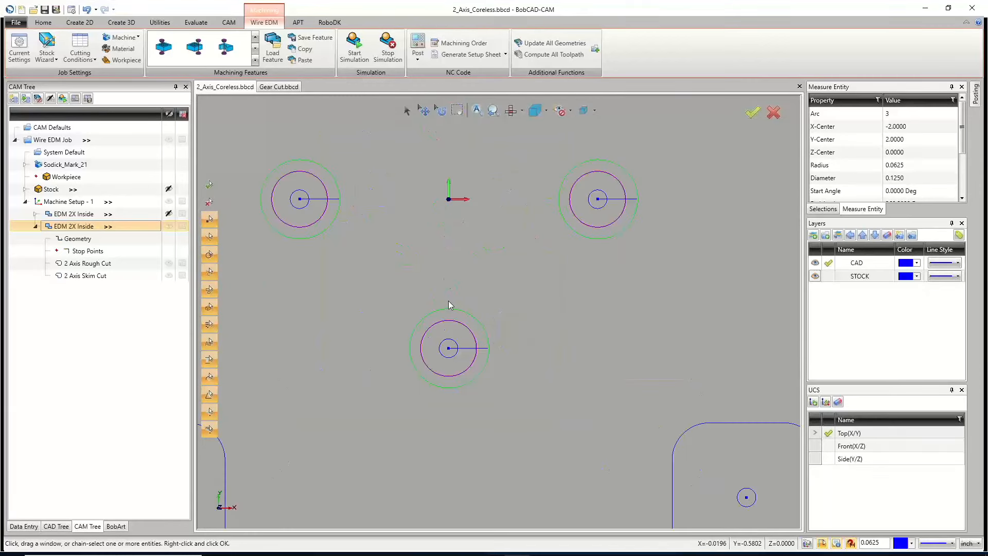
{"action": "scroll", "coordinate": [462, 378], "scroll_direction": "up", "scroll_amount": 2}
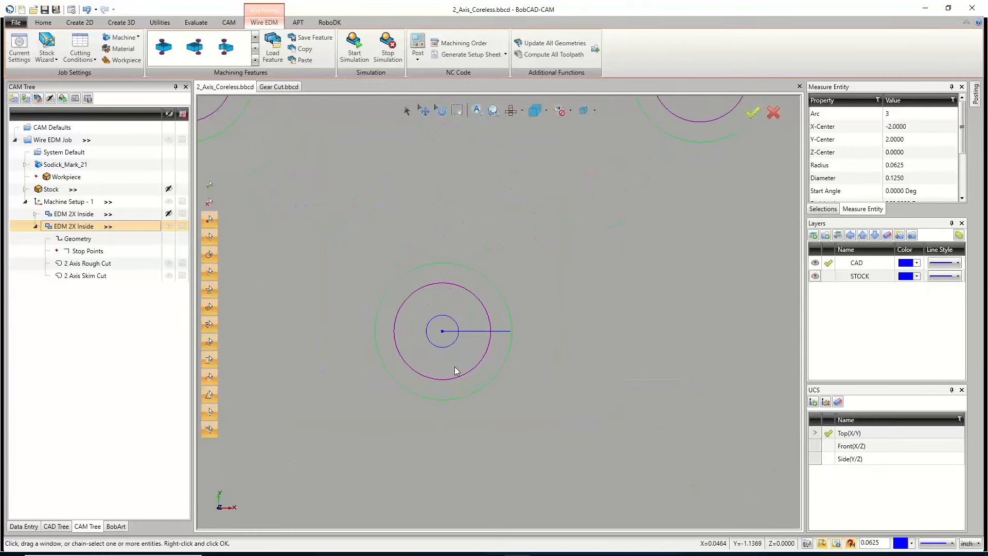
{"action": "left_click", "coordinate": [78, 239]}
{"action": "scroll", "coordinate": [450, 298], "scroll_direction": "down", "scroll_amount": 3}
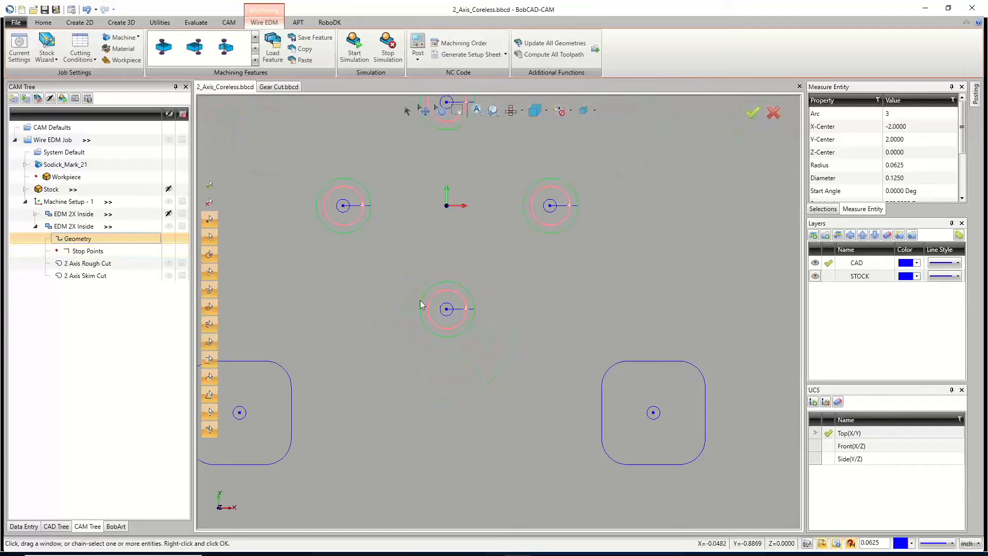
{"action": "scroll", "coordinate": [420, 302], "scroll_direction": "up", "scroll_amount": 2}
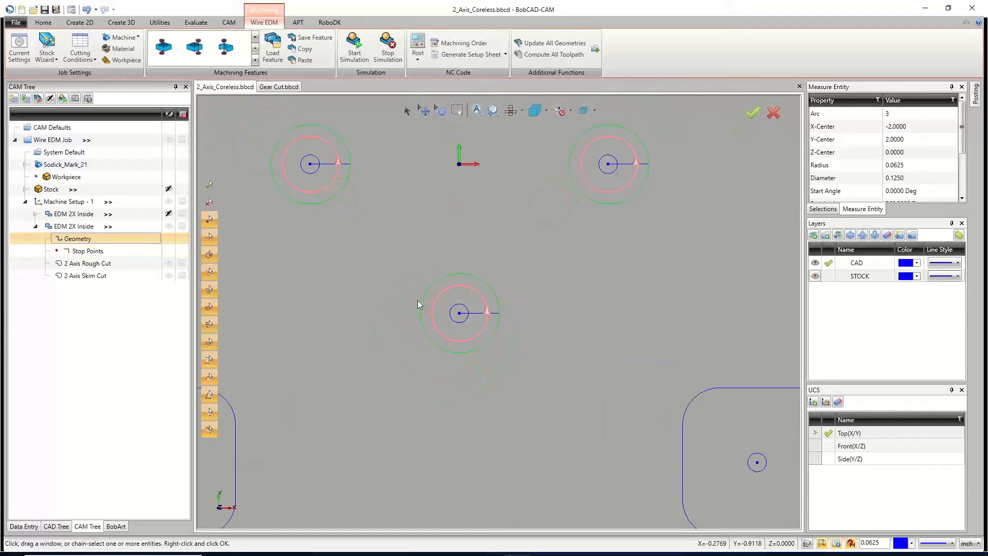
{"action": "right_click", "coordinate": [80, 240]}
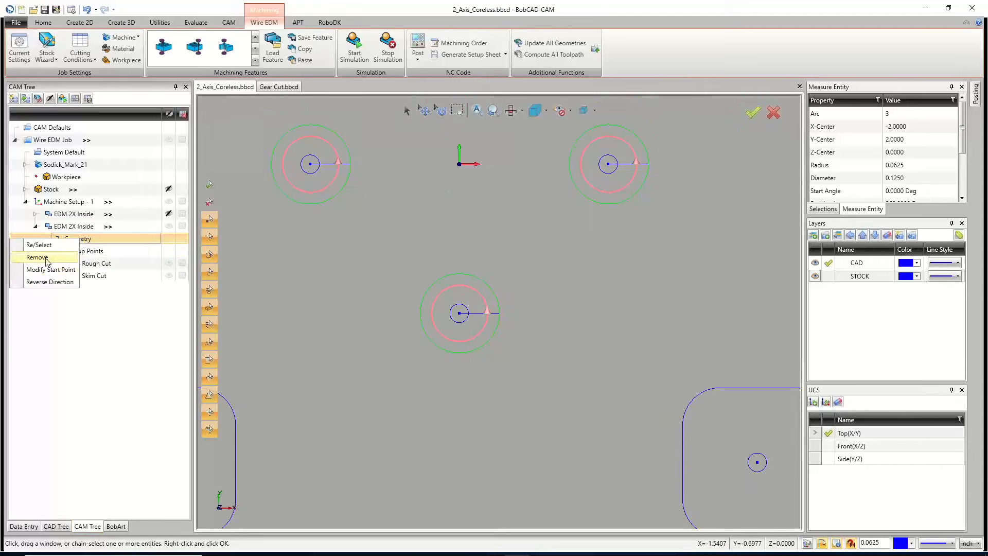
{"action": "left_click", "coordinate": [103, 329]}
Step: Check the taper settings of the small circles' feature again and cancel out of its wizard
{"action": "left_click", "coordinate": [74, 227]}
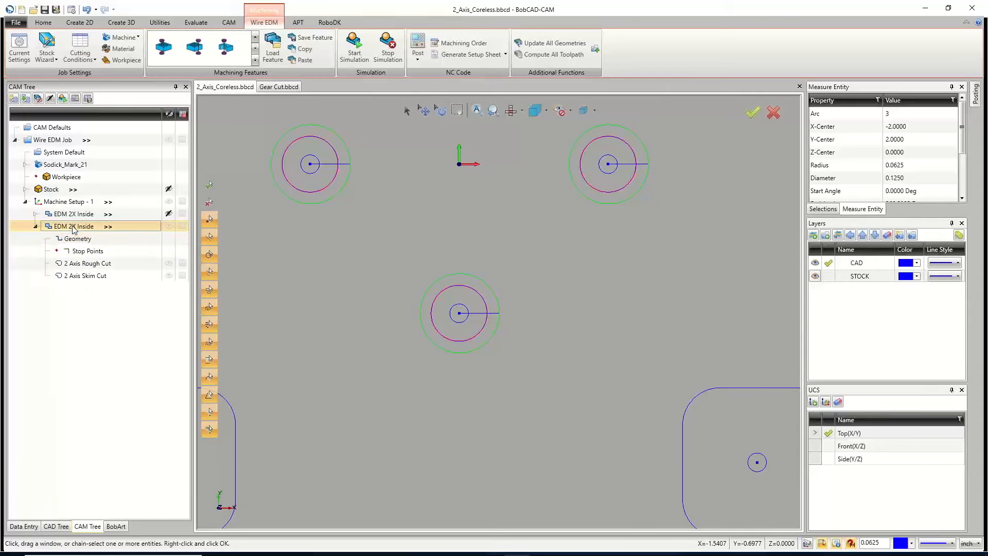
{"action": "right_click", "coordinate": [73, 230]}
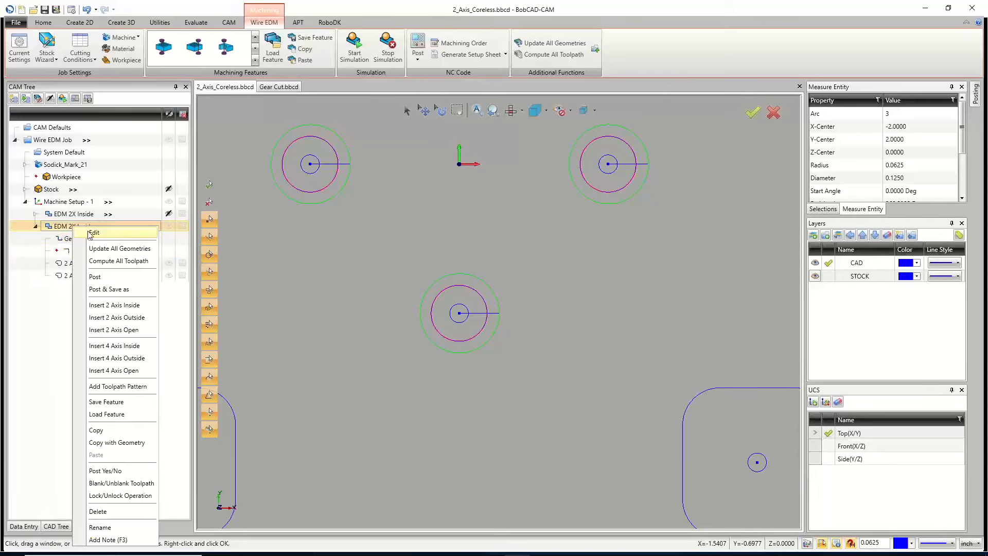
{"action": "left_click", "coordinate": [88, 229]}
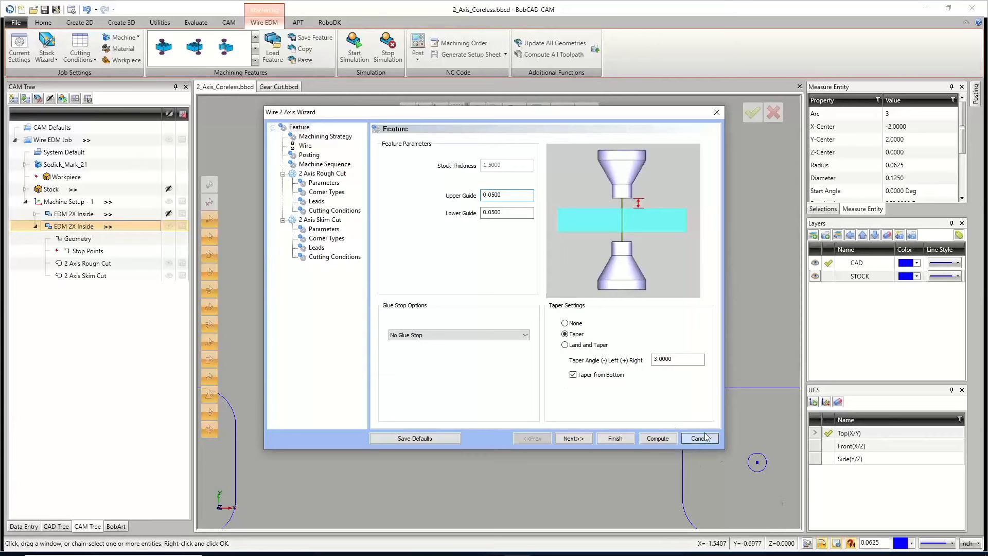
{"action": "left_click", "coordinate": [699, 438]}
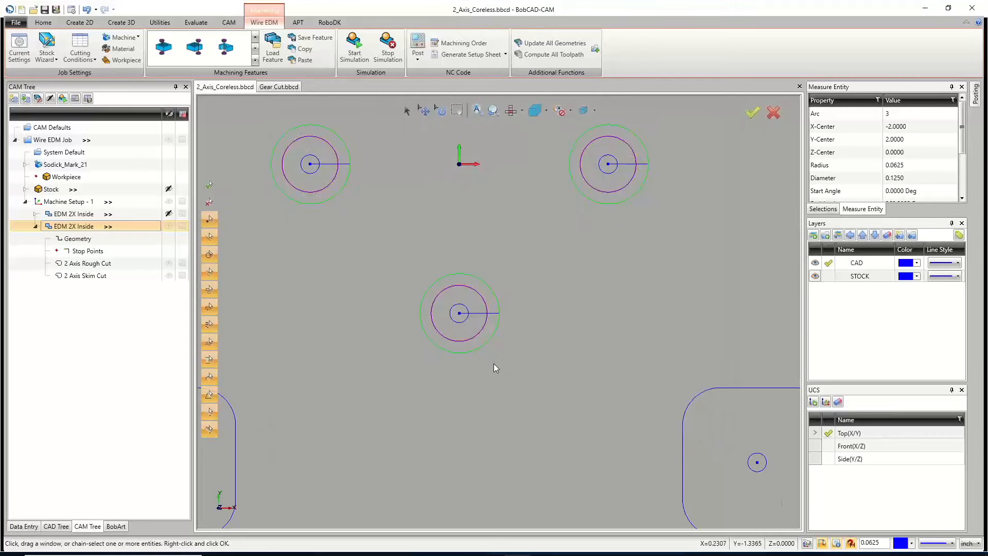
Step: Hide the CAD and STOCK layers and view the small circles' taper toolpath alone from the side
{"action": "left_click", "coordinate": [818, 277]}
{"action": "left_click", "coordinate": [817, 263]}
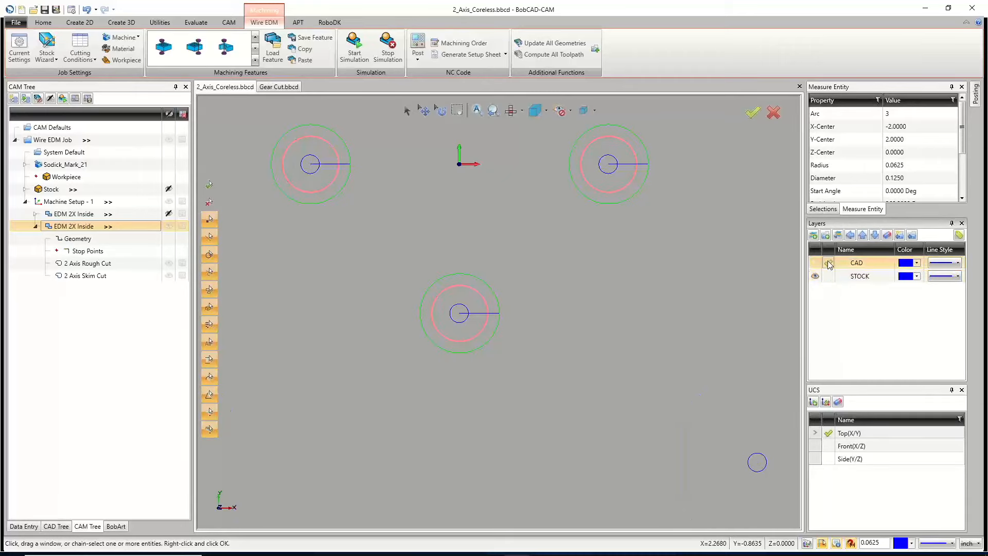
{"action": "left_click", "coordinate": [814, 276]}
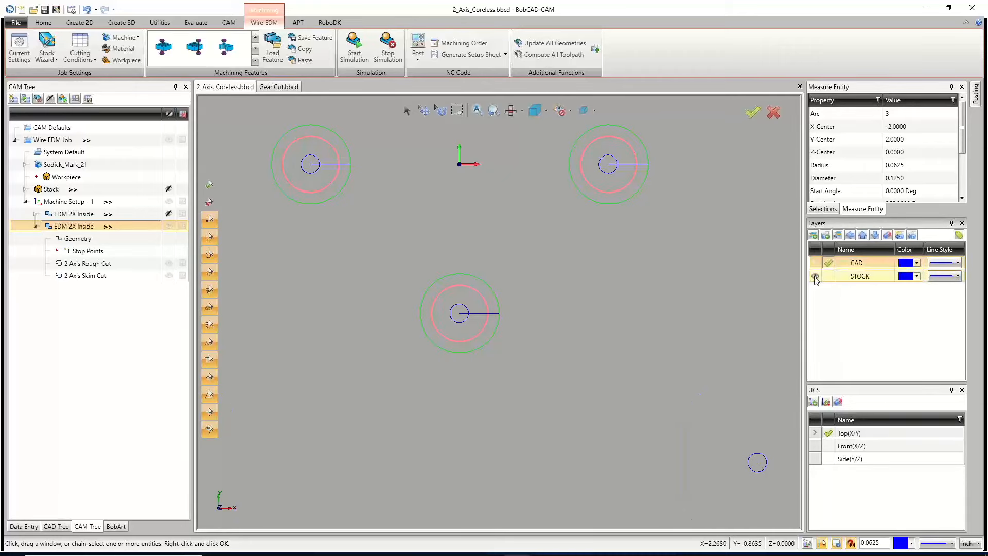
{"action": "left_click", "coordinate": [60, 178]}
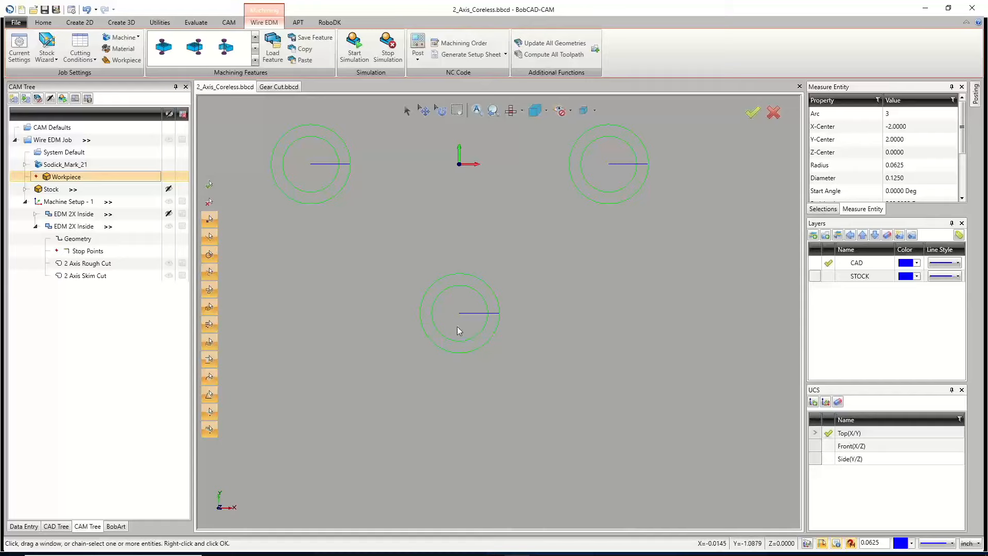
{"action": "scroll", "coordinate": [466, 329], "scroll_direction": "down", "scroll_amount": 5}
{"action": "middle_click_drag", "start_coordinate": [487, 397], "coordinate": [463, 323]}
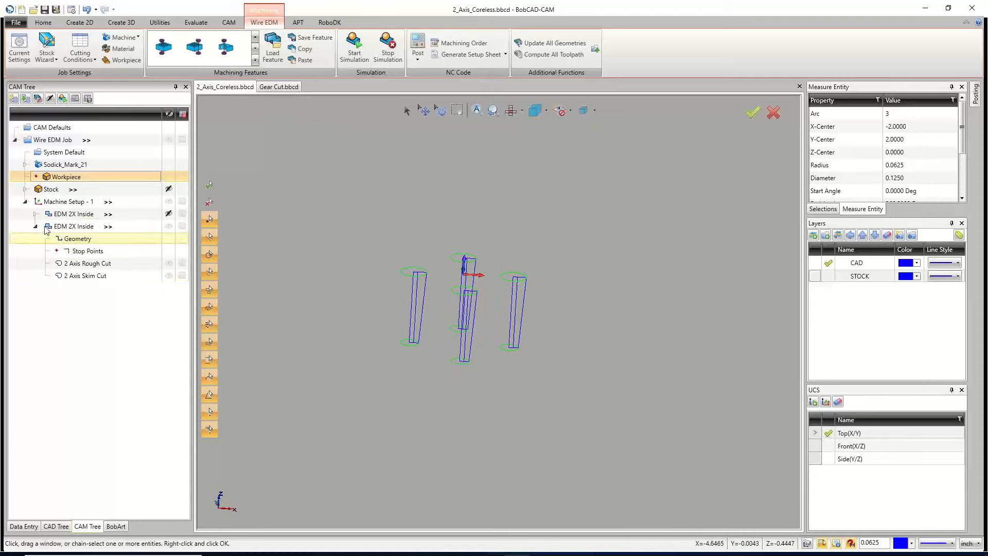
Step: Check the Taper from Bottom option of the small circles' feature, leave it enabled, and recompute the toolpath
{"action": "left_click", "coordinate": [61, 226]}
{"action": "right_click", "coordinate": [69, 228]}
{"action": "left_click", "coordinate": [82, 238]}
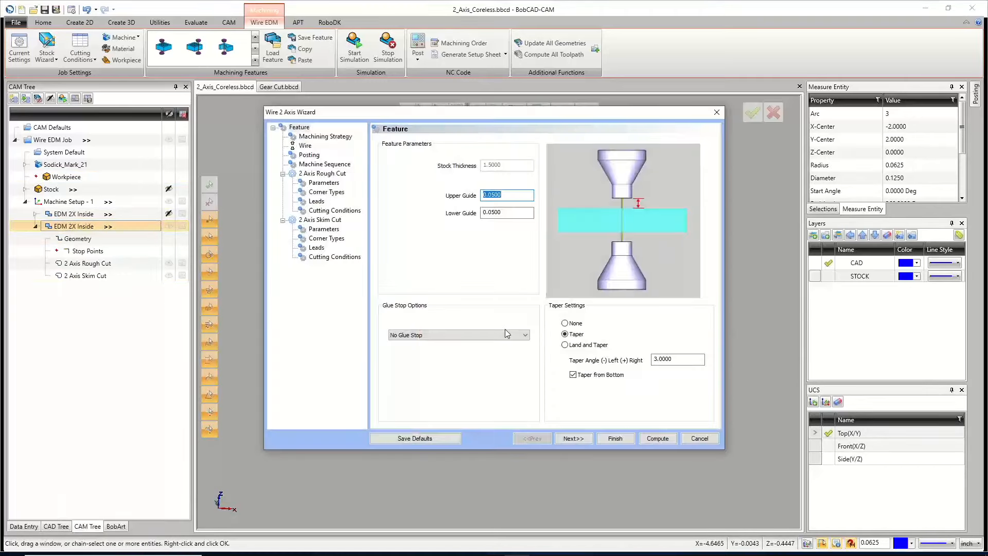
{"action": "left_click", "coordinate": [573, 375]}
{"action": "left_click", "coordinate": [573, 374]}
{"action": "left_click", "coordinate": [659, 439]}
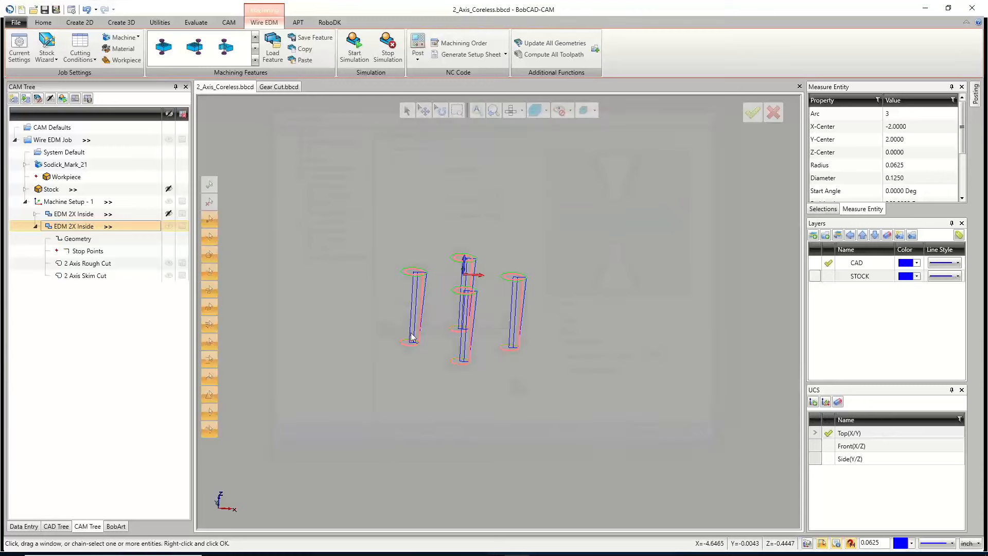
{"action": "scroll", "coordinate": [439, 318], "scroll_direction": "up", "scroll_amount": 5}
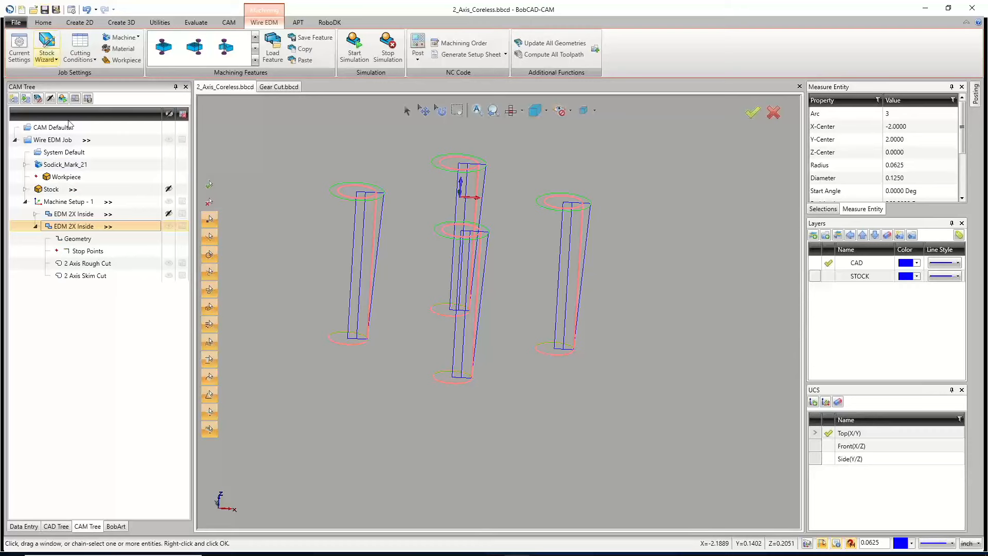
Step: Exclude the rounded squares' EDM 2X Inside feature from posting so only the tapered circles are output
{"action": "left_click", "coordinate": [73, 214]}
{"action": "right_click", "coordinate": [74, 216]}
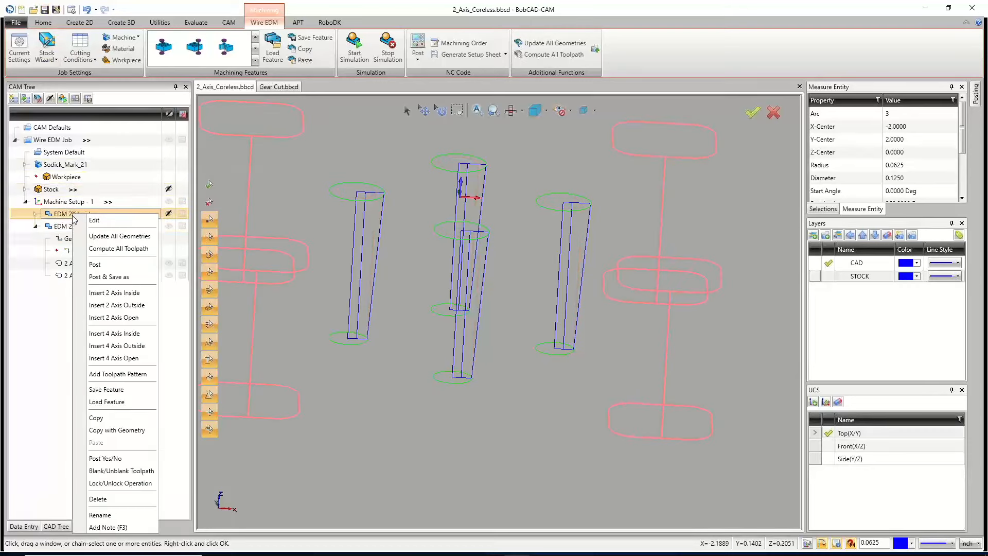
{"action": "left_click", "coordinate": [119, 459]}
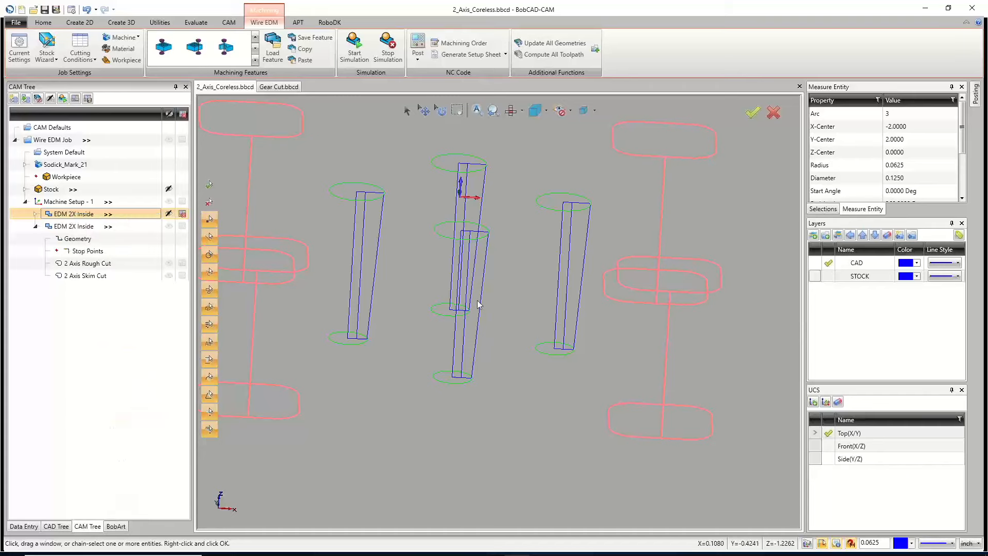
{"action": "middle_click_drag", "start_coordinate": [435, 270], "coordinate": [419, 331]}
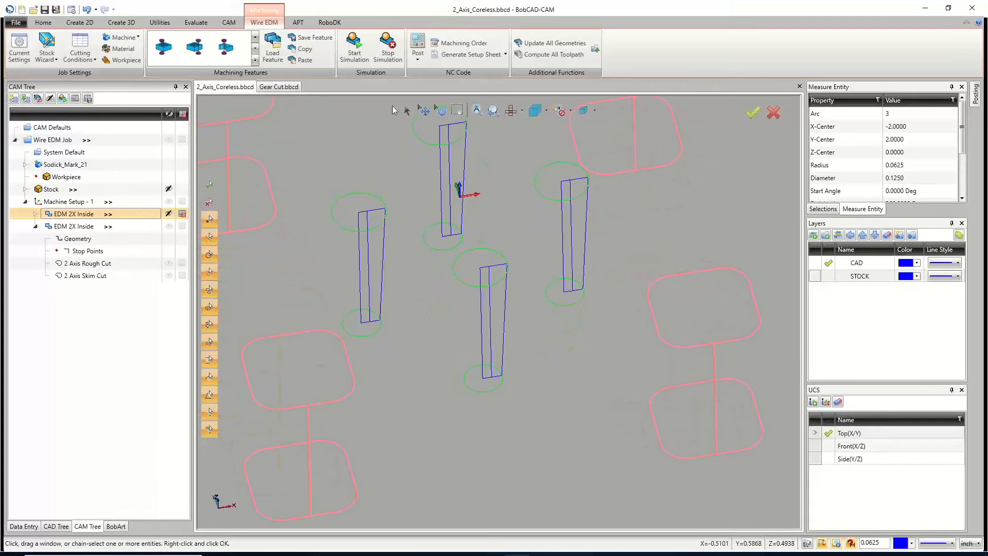
Step: Simulate the tapered circle cuts at a reduced speed, inspect the holes from the top view, and exit the simulation
{"action": "left_click", "coordinate": [359, 51]}
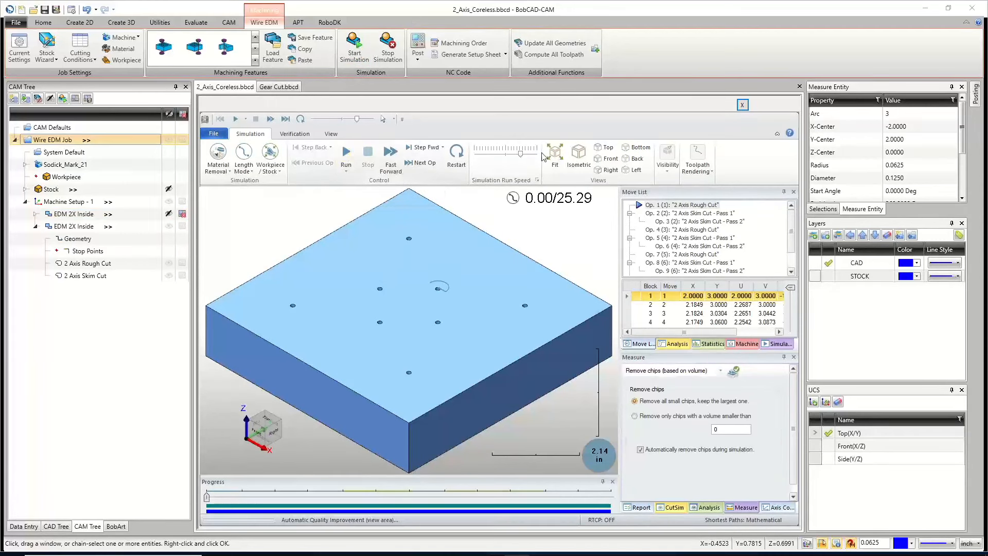
{"action": "left_click", "coordinate": [508, 159]}
{"action": "left_click", "coordinate": [346, 153]}
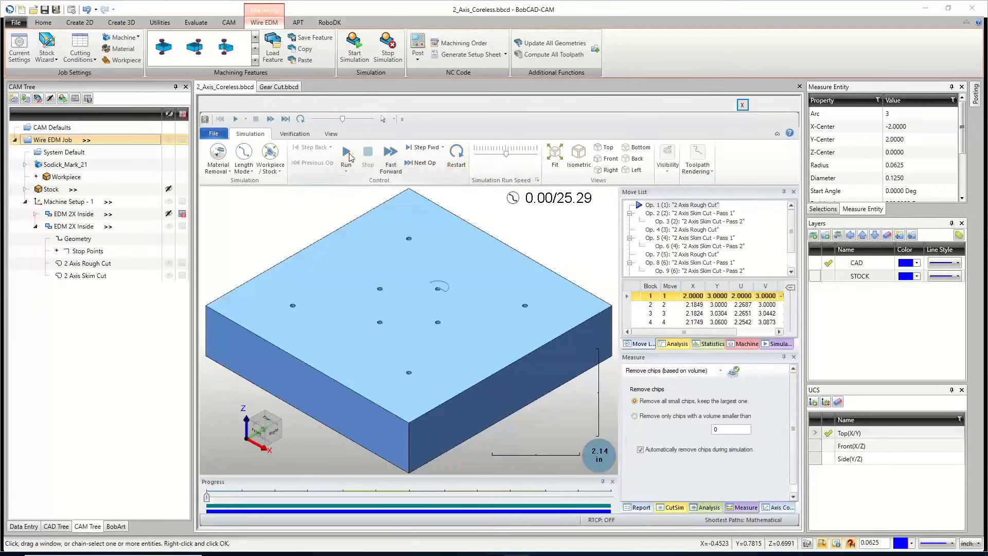
{"action": "left_click", "coordinate": [515, 156]}
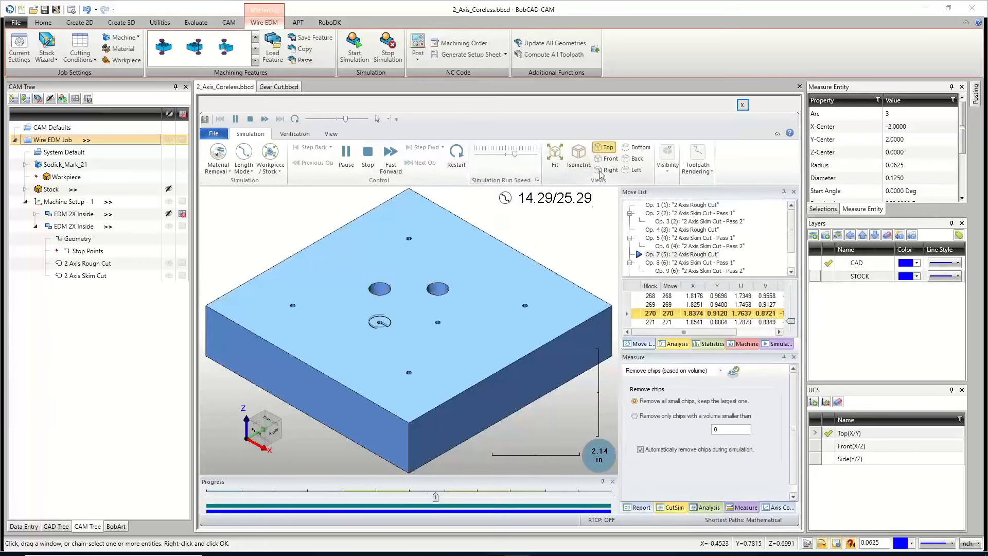
{"action": "left_click", "coordinate": [604, 148]}
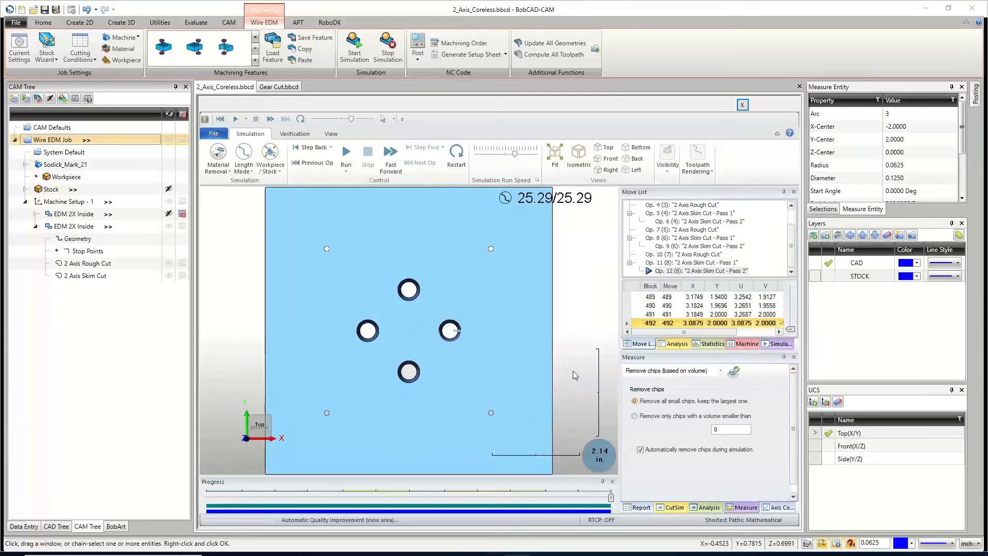
{"action": "left_click", "coordinate": [743, 105]}
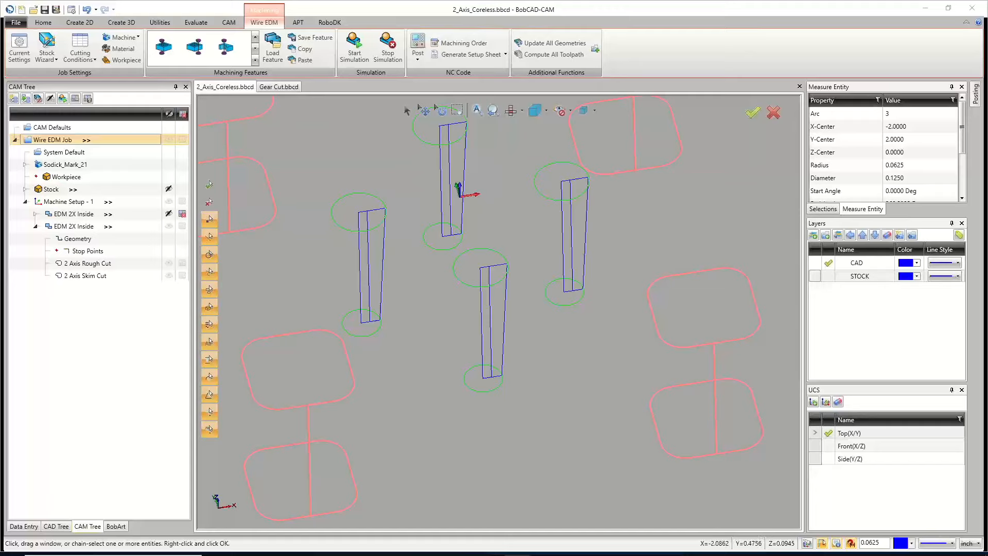
Step: Open the 4axis_Many file, show its SOLID layer, and inspect the part's cutouts up close
{"action": "mouse_move", "coordinate": [341, 554]}
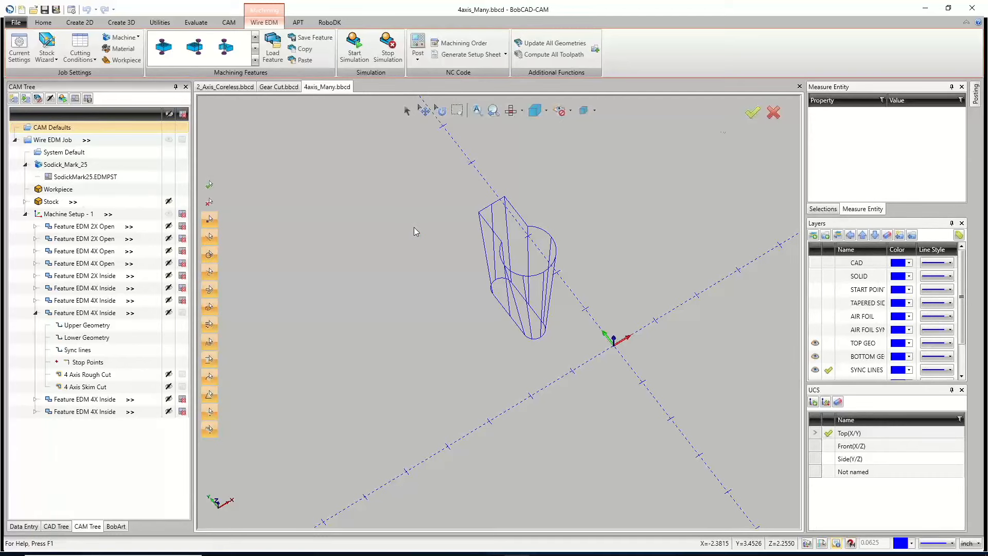
{"action": "left_click", "coordinate": [814, 276]}
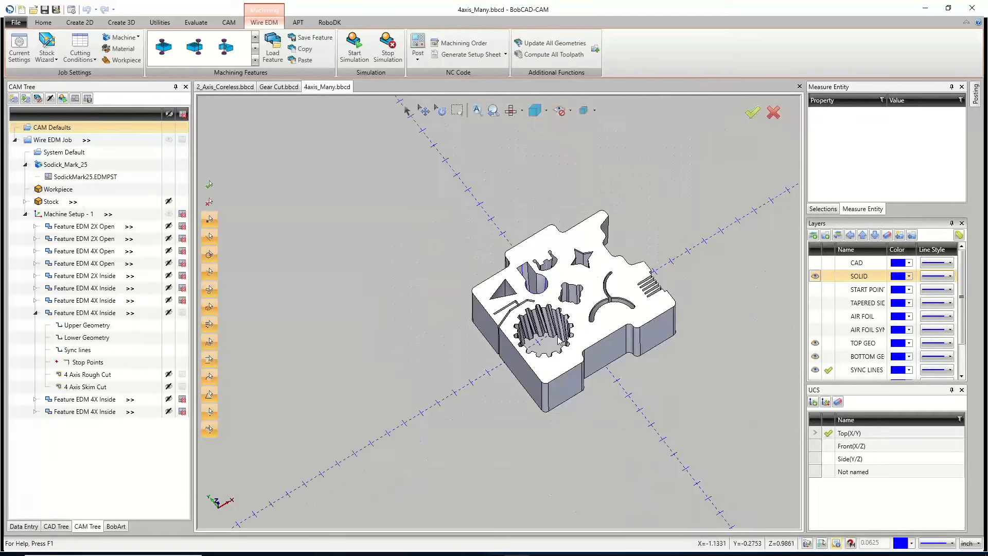
{"action": "middle_click_drag", "start_coordinate": [560, 342], "coordinate": [568, 260]}
{"action": "scroll", "coordinate": [568, 259], "scroll_direction": "down", "scroll_amount": 1}
{"action": "scroll", "coordinate": [569, 255], "scroll_direction": "up", "scroll_amount": 7}
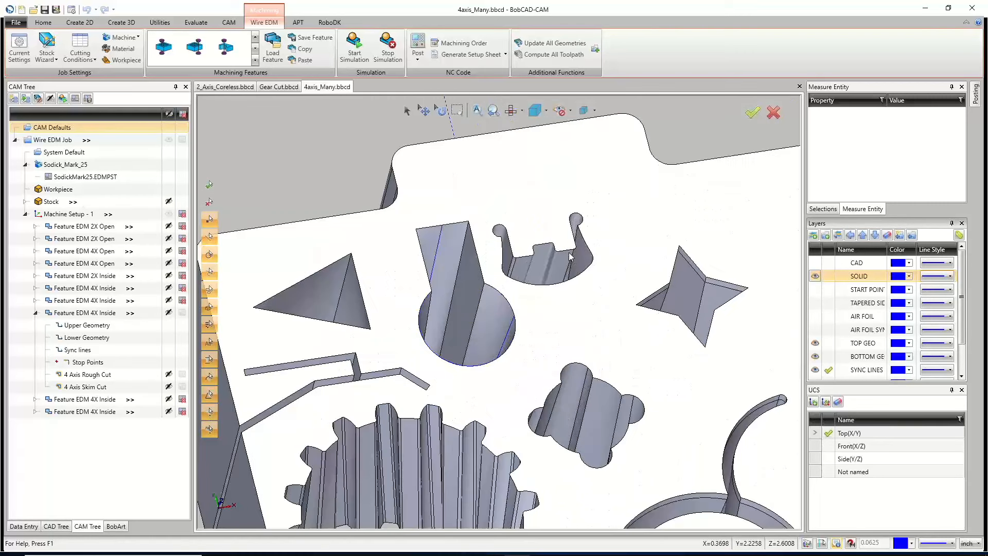
{"action": "scroll", "coordinate": [568, 236], "scroll_direction": "down", "scroll_amount": 2}
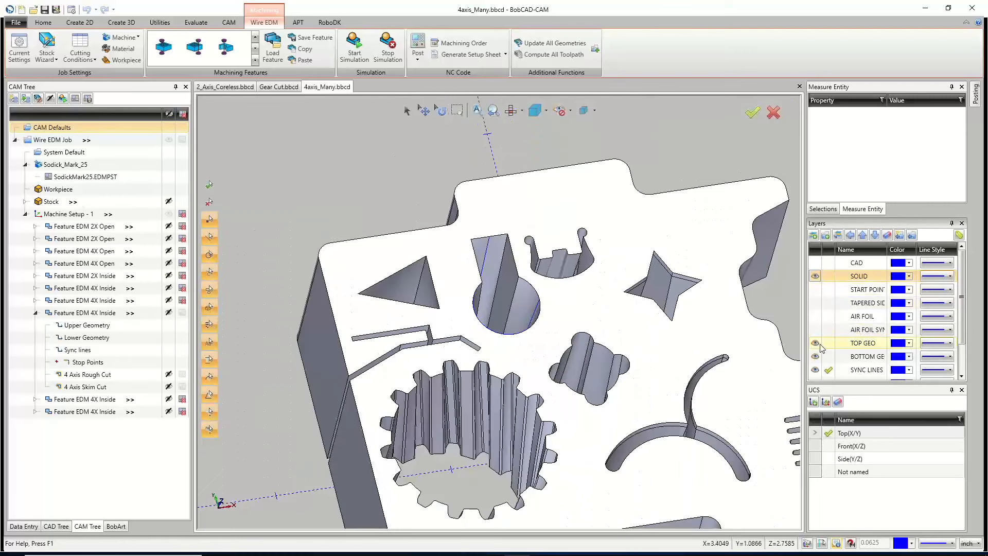
Step: Make SOLID the active layer and hide the TOP GEO, BOTTOM GEO and SYNC LINES layers
{"action": "left_click", "coordinate": [829, 277]}
{"action": "left_click", "coordinate": [814, 343]}
{"action": "left_click", "coordinate": [814, 356]}
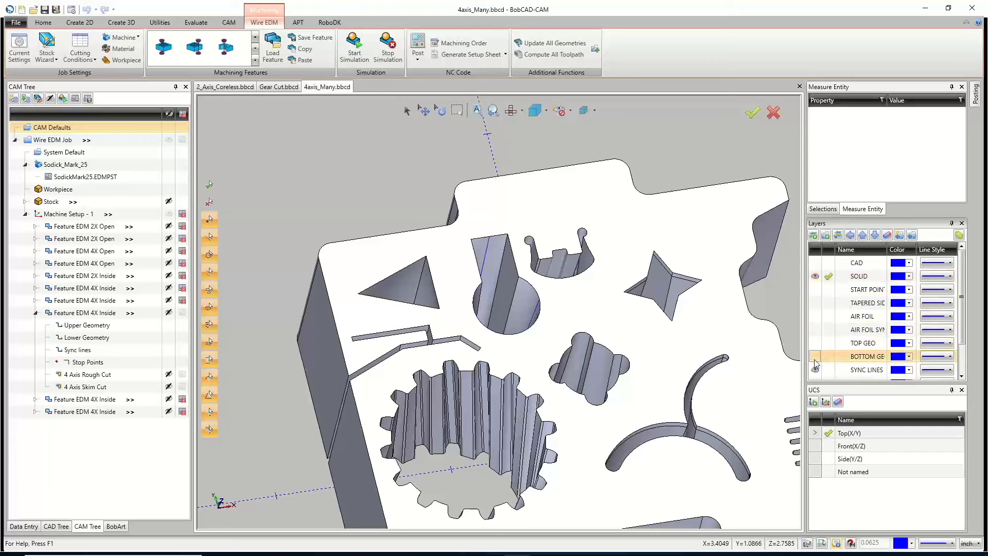
{"action": "scroll", "coordinate": [818, 367], "scroll_direction": "down", "scroll_amount": 1}
{"action": "scroll", "coordinate": [817, 362], "scroll_direction": "down", "scroll_amount": 2}
{"action": "left_click", "coordinate": [814, 333]}
{"action": "left_click", "coordinate": [815, 372]}
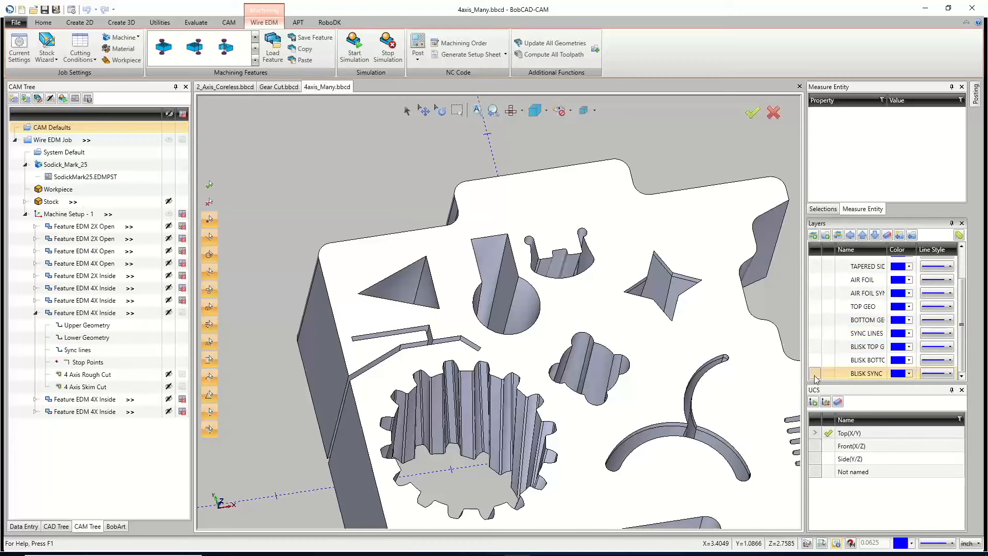
{"action": "scroll", "coordinate": [819, 356], "scroll_direction": "up", "scroll_amount": 3}
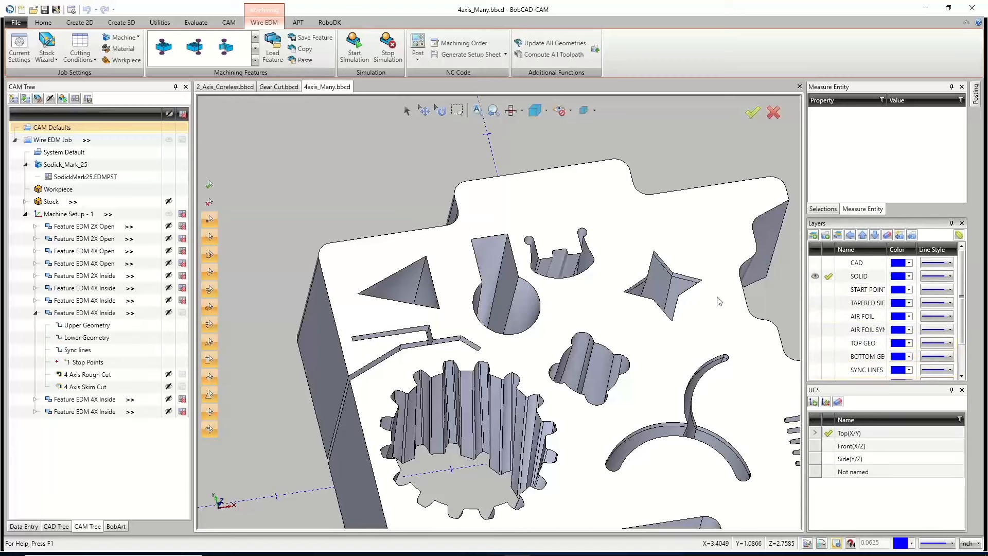
Step: View the part from above and collapse the existing Wire EDM job with its machine setup and features
{"action": "scroll", "coordinate": [467, 278], "scroll_direction": "down", "scroll_amount": 3}
{"action": "scroll", "coordinate": [467, 278], "scroll_direction": "down", "scroll_amount": 2}
{"action": "scroll", "coordinate": [374, 316], "scroll_direction": "up", "scroll_amount": 5}
{"action": "scroll", "coordinate": [374, 316], "scroll_direction": "down", "scroll_amount": 3}
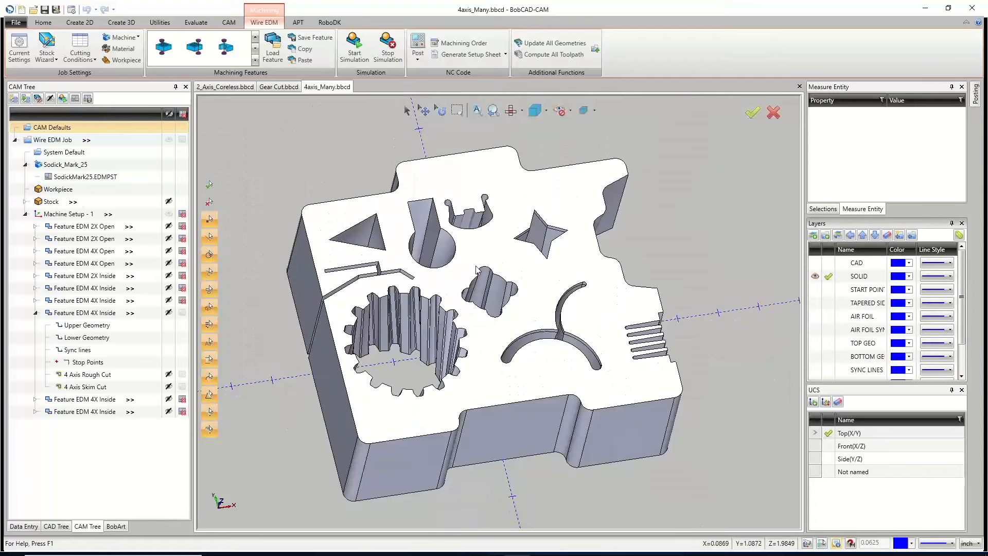
{"action": "middle_click_drag", "start_coordinate": [455, 280], "coordinate": [450, 296]}
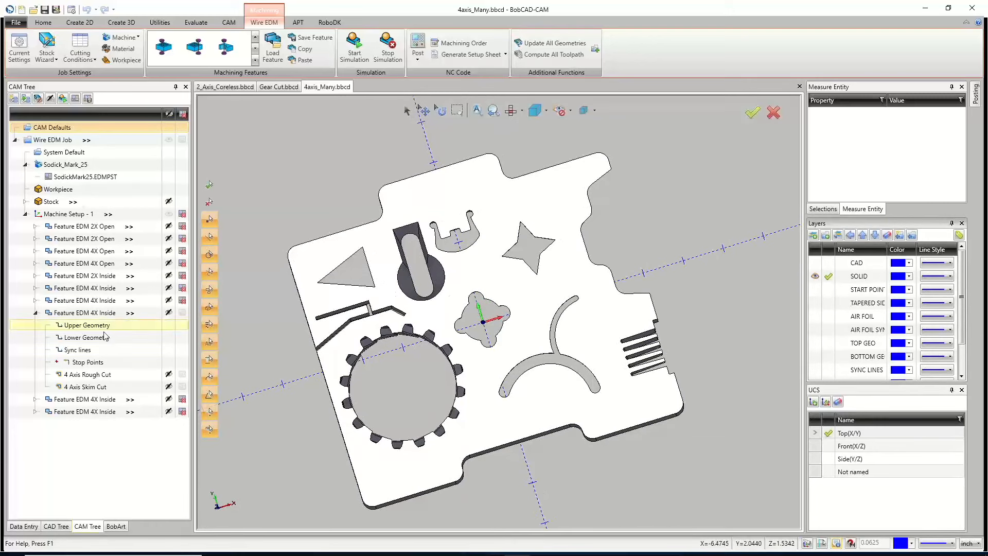
{"action": "left_click", "coordinate": [35, 312]}
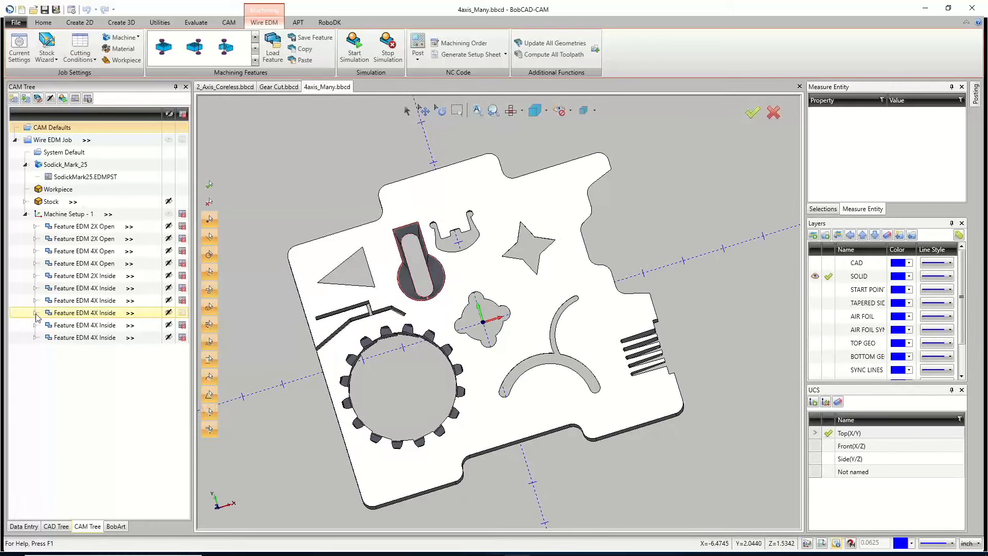
{"action": "left_click", "coordinate": [25, 213]}
{"action": "left_click", "coordinate": [15, 140]}
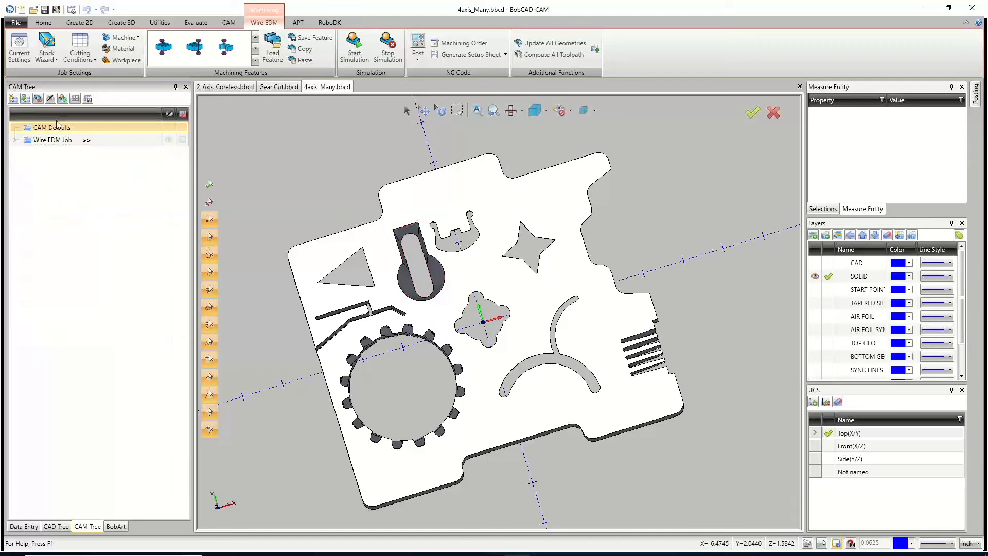
Step: Add a second Wire EDM job without selecting workpiece geometry, accepting the default block stock around the part
{"action": "right_click", "coordinate": [55, 130]}
{"action": "left_click", "coordinate": [66, 134]}
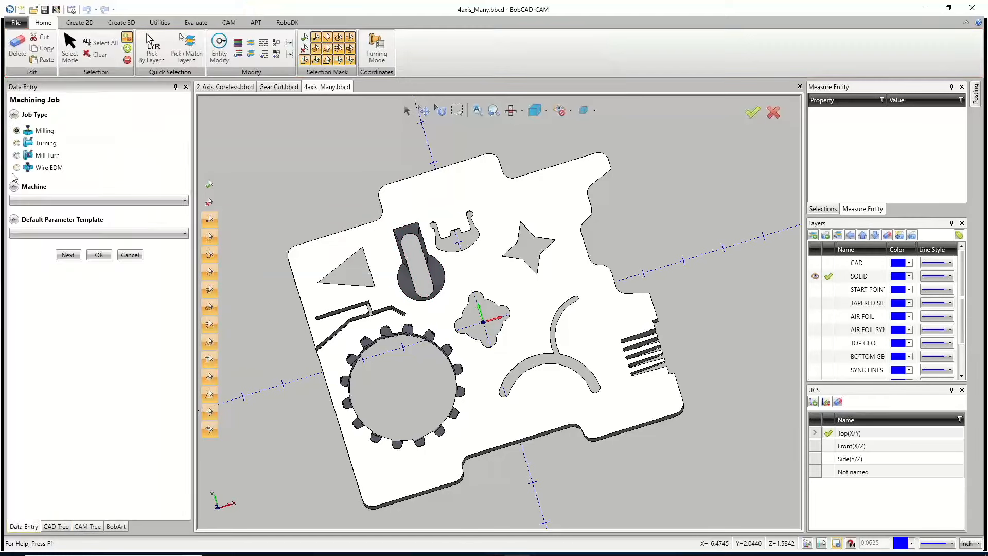
{"action": "left_click", "coordinate": [40, 167]}
{"action": "left_click", "coordinate": [76, 256]}
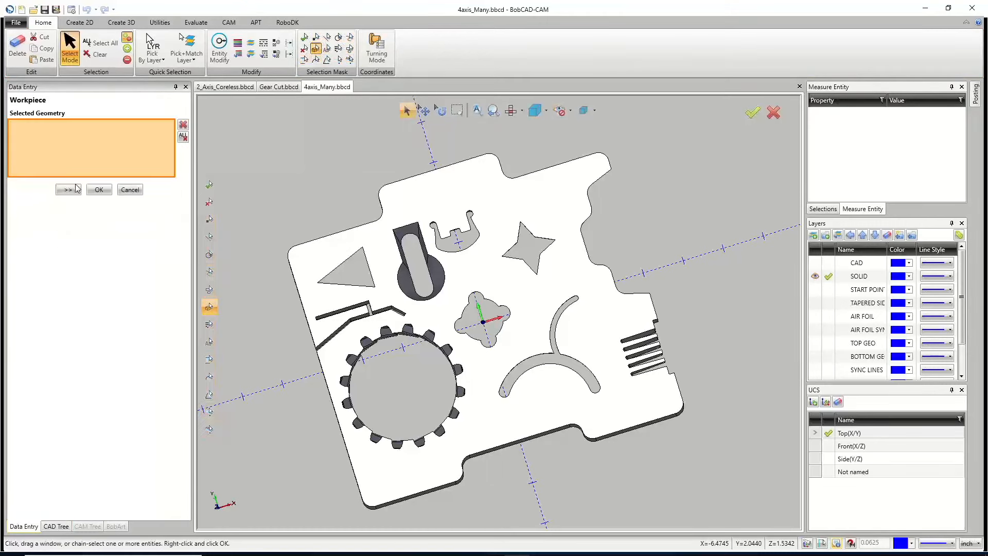
{"action": "left_click", "coordinate": [76, 188]}
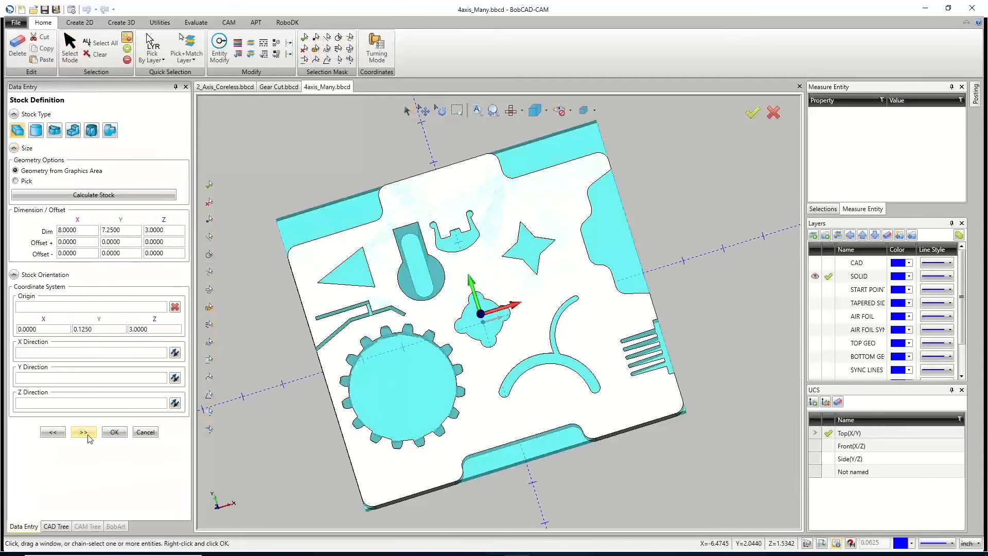
{"action": "left_click", "coordinate": [115, 432]}
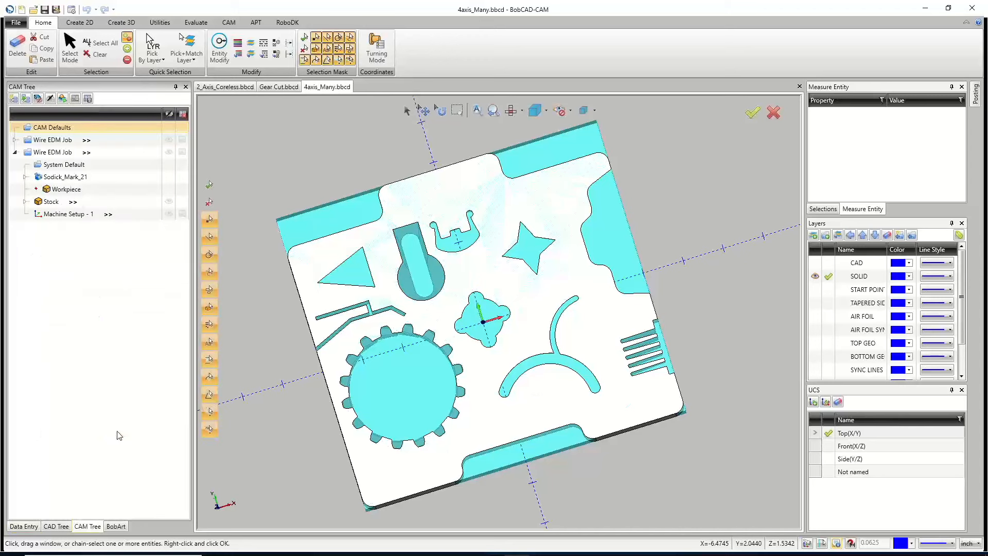
Step: Blank the new job's stock so the solid part can be seen without it
{"action": "mouse_move", "coordinate": [508, 260]}
{"action": "middle_mouse_down"}
{"action": "mouse_move", "coordinate": [518, 324]}
{"action": "mouse_move", "coordinate": [425, 332]}
{"action": "middle_mouse_up"}
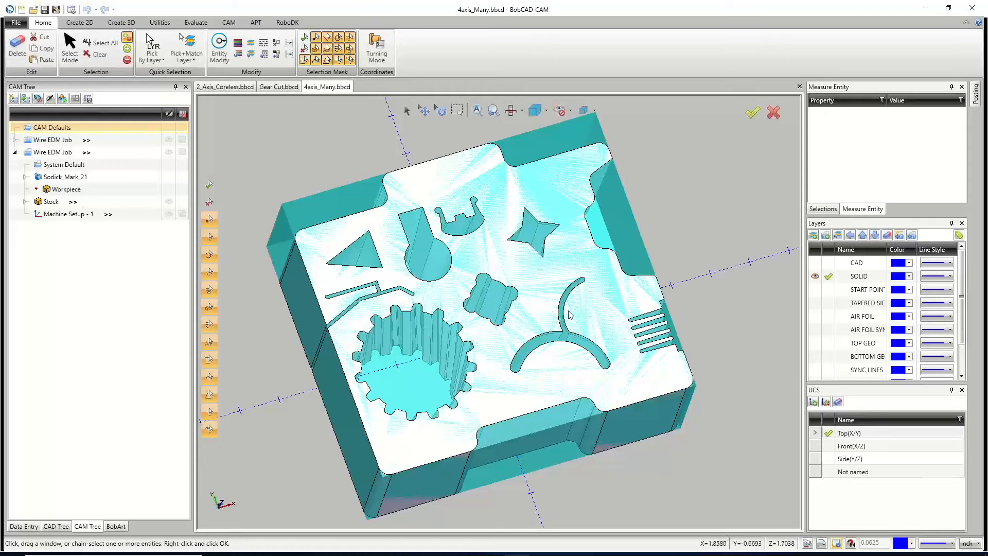
{"action": "middle_click_drag", "start_coordinate": [551, 360], "coordinate": [539, 379]}
{"action": "left_click", "coordinate": [51, 201]}
{"action": "right_click", "coordinate": [64, 206]}
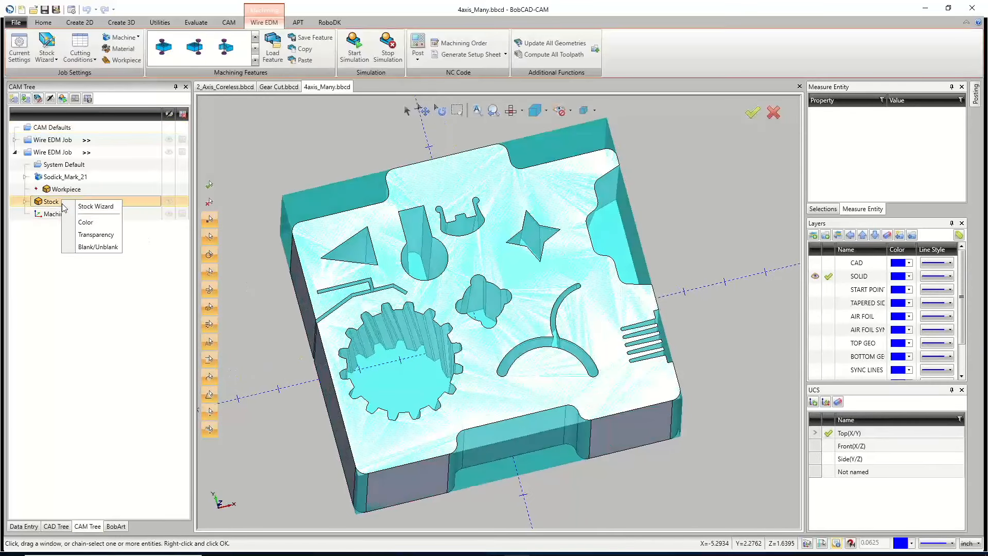
{"action": "left_click", "coordinate": [92, 247]}
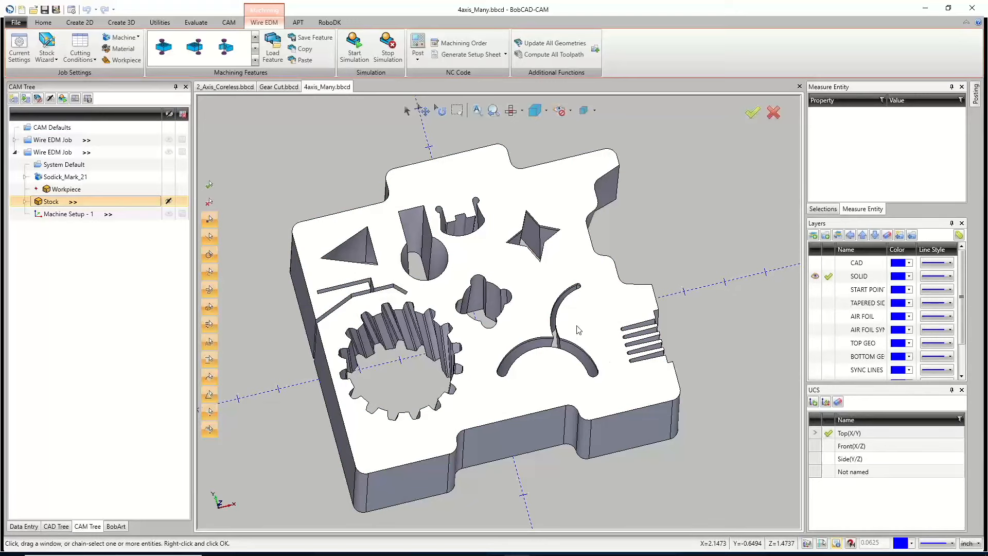
Step: Enlarge the layer list to show every layer and add a new layer
{"action": "scroll", "coordinate": [852, 360], "scroll_direction": "down", "scroll_amount": 1}
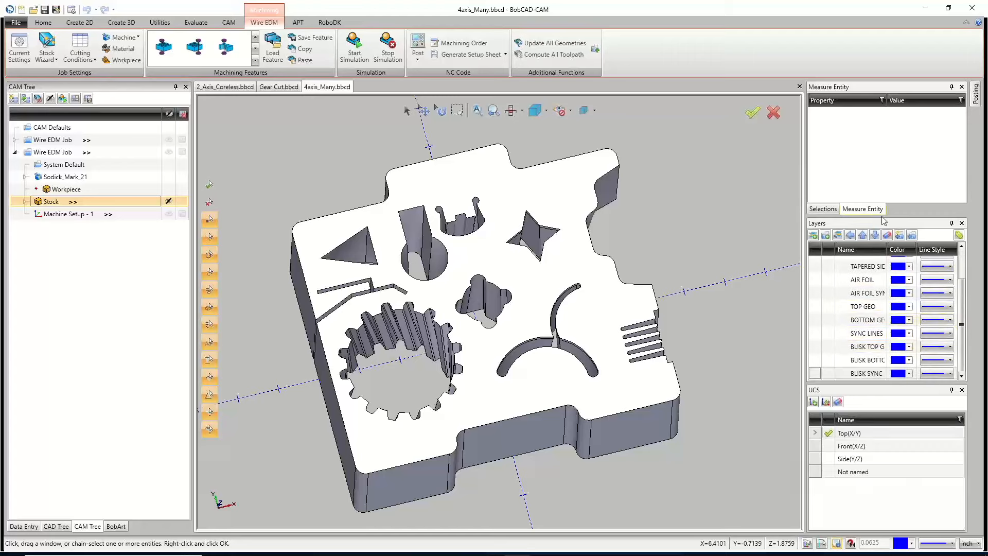
{"action": "left_click_drag", "start_coordinate": [896, 217], "coordinate": [897, 126]}
{"action": "left_click", "coordinate": [813, 143]}
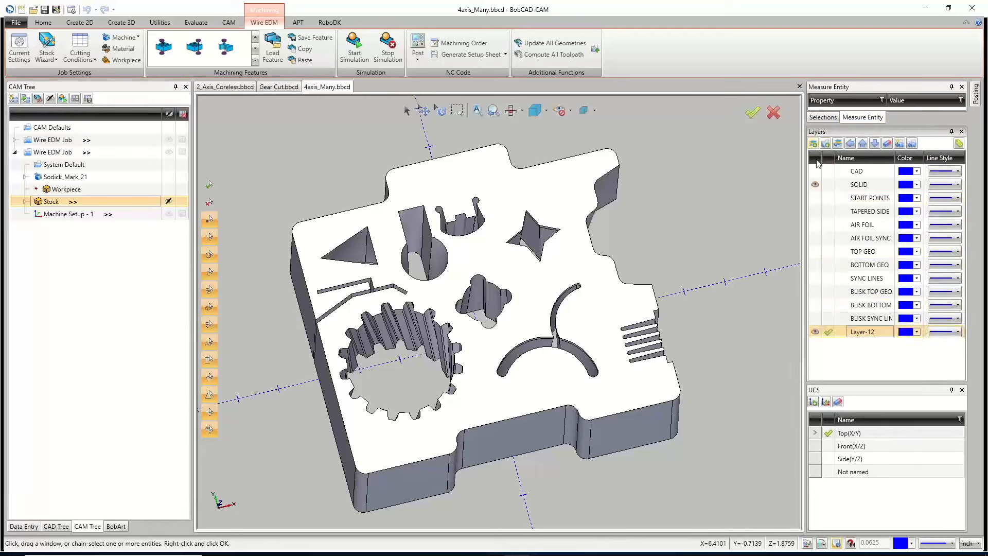
Step: Name the new layer TOP GEO 2 and add another layer named BOTTOM GEO 2
{"action": "type", "text": "TOP GEO 2"}
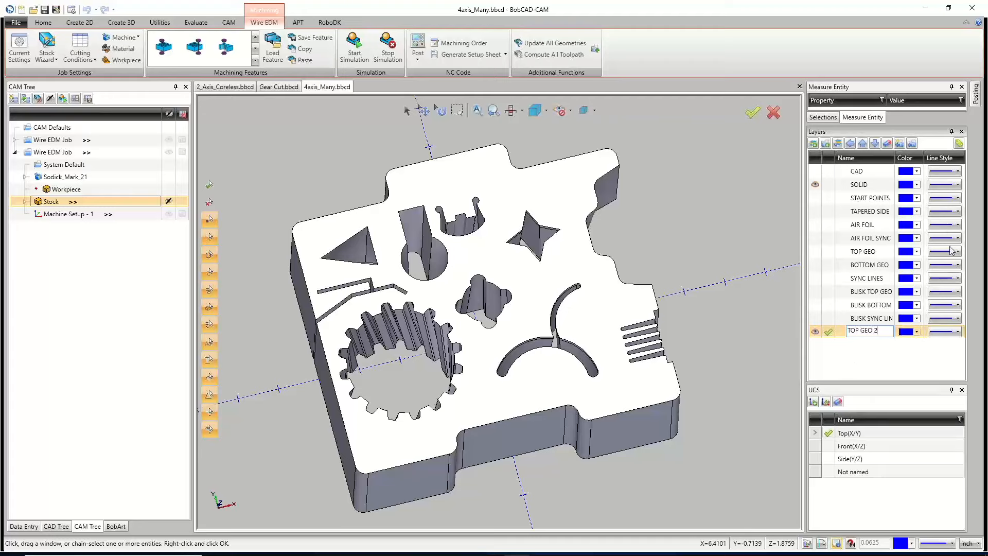
{"action": "key", "text": "Return"}
{"action": "right_click", "coordinate": [868, 358]}
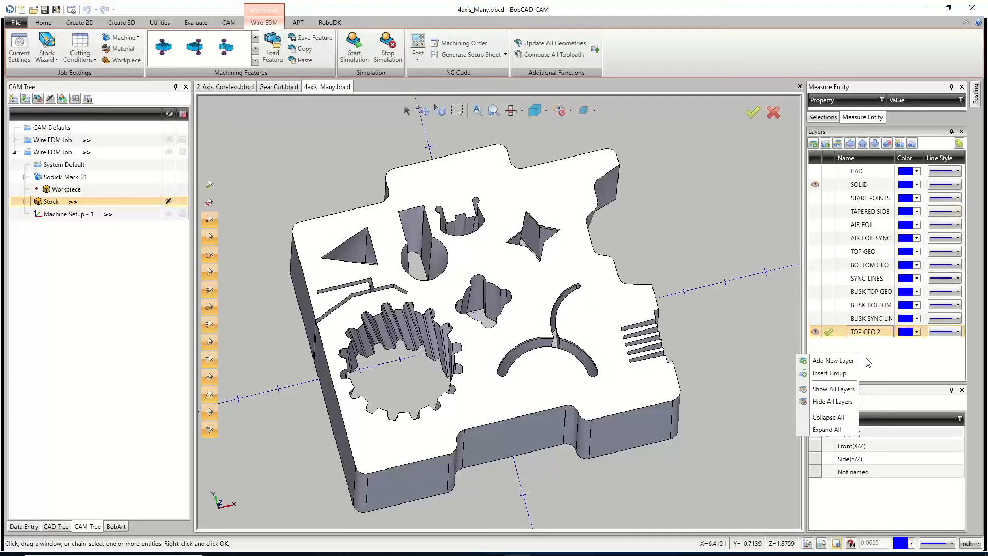
{"action": "left_click", "coordinate": [823, 360]}
{"action": "type", "text": "BOTTOM G"}
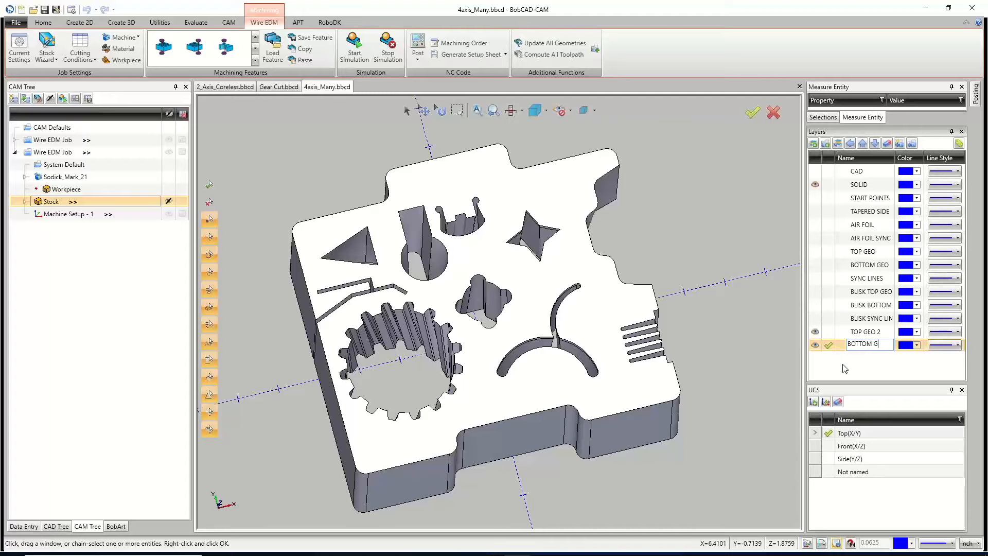
{"action": "type", "text": "EO @"}
{"action": "key", "text": "BackSpace"}
{"action": "type", "text": "2"}
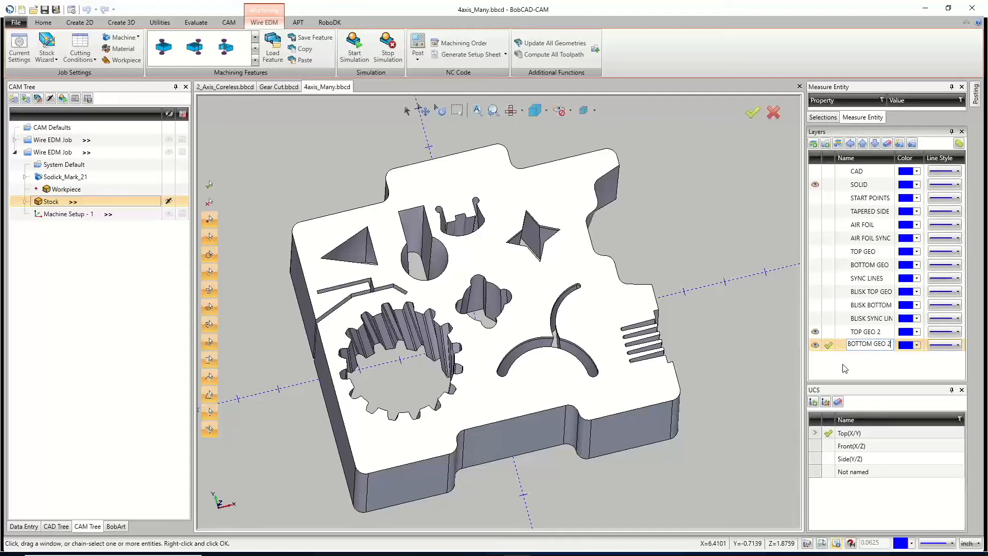
Step: Make TOP GEO 2 the active layer and extract the edges of the solid's top face onto it
{"action": "left_click", "coordinate": [831, 334]}
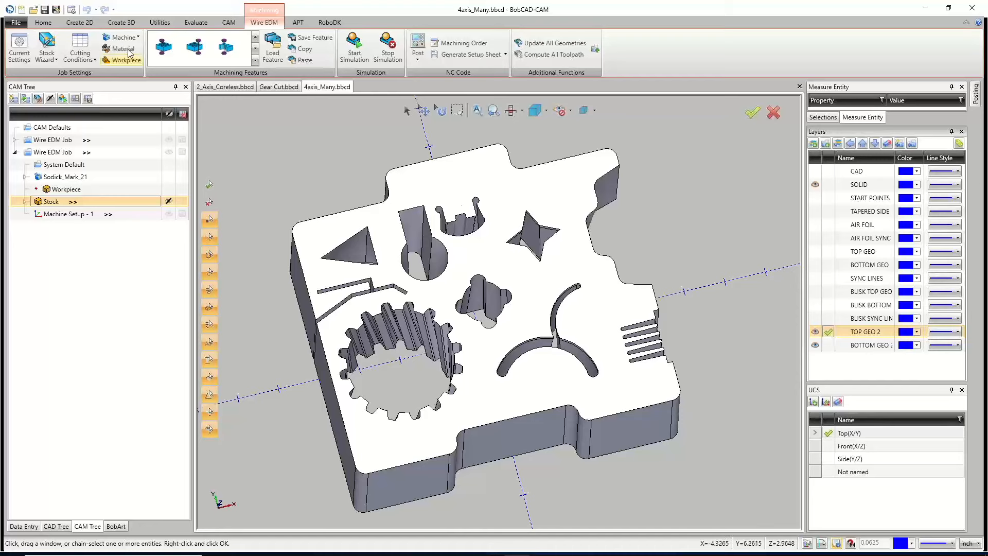
{"action": "left_click", "coordinate": [80, 23]}
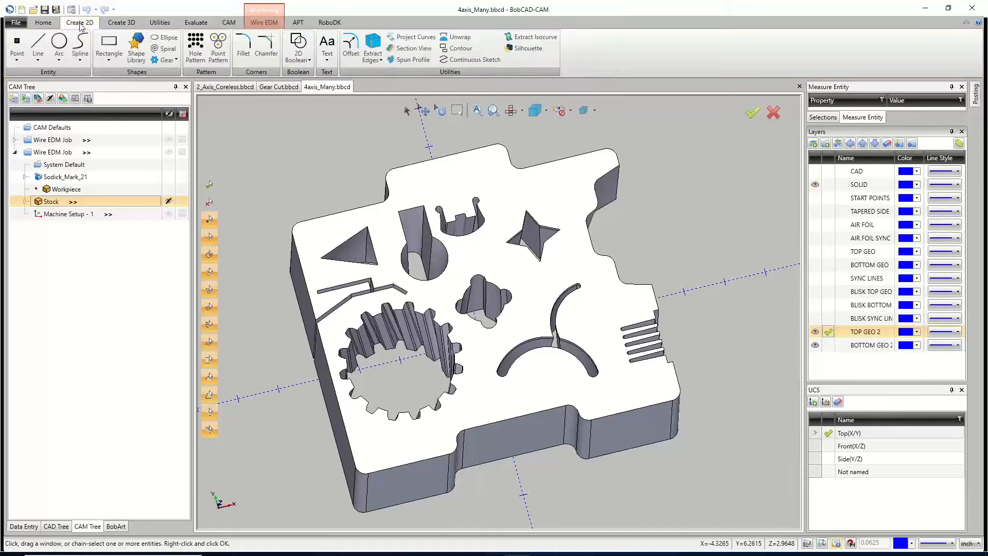
{"action": "left_click", "coordinate": [379, 52]}
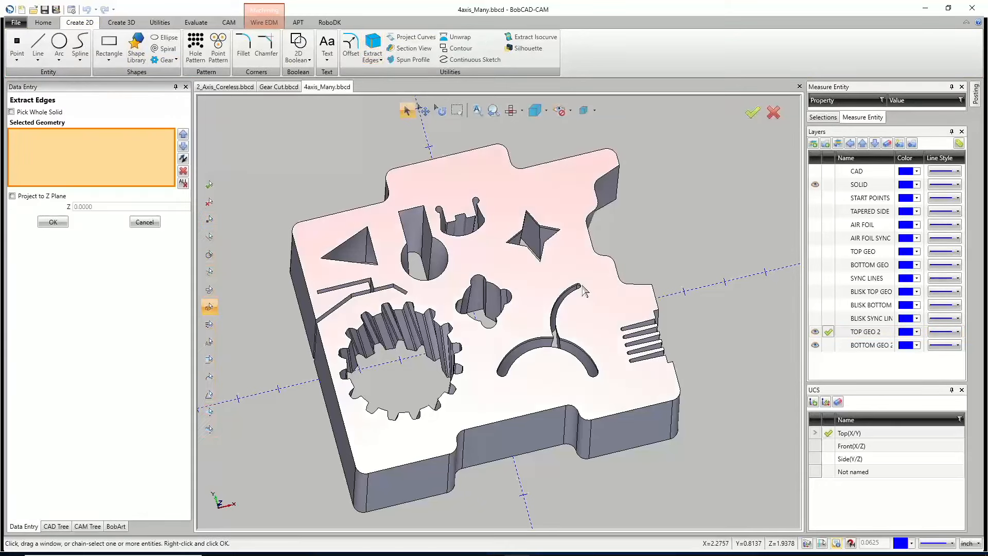
{"action": "left_click", "coordinate": [600, 324]}
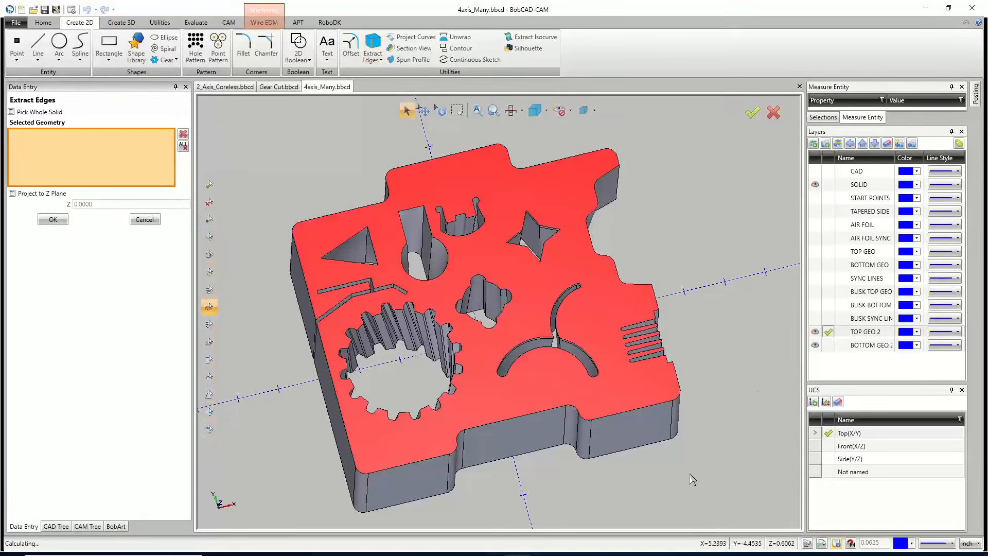
{"action": "middle_click_drag", "start_coordinate": [690, 474], "coordinate": [632, 407]}
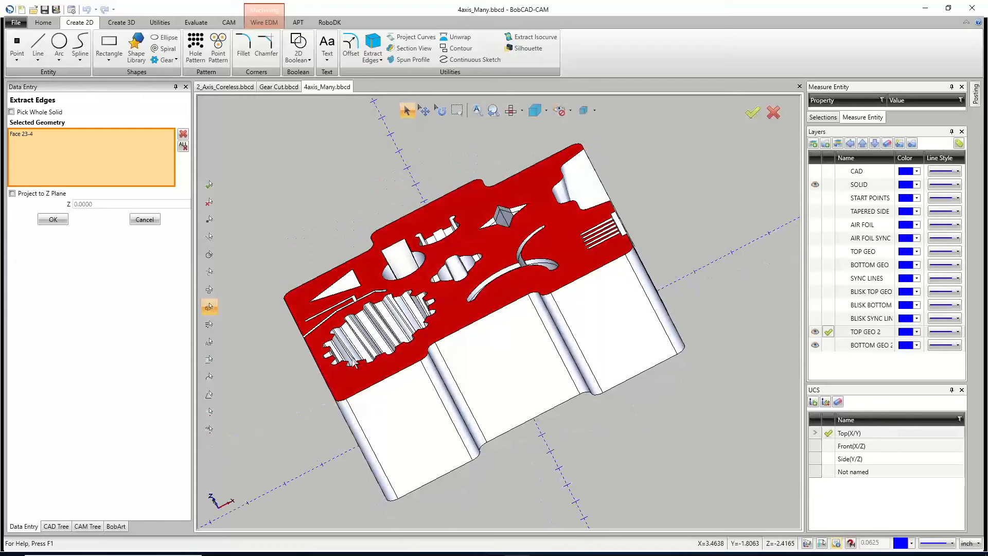
{"action": "left_click", "coordinate": [51, 220]}
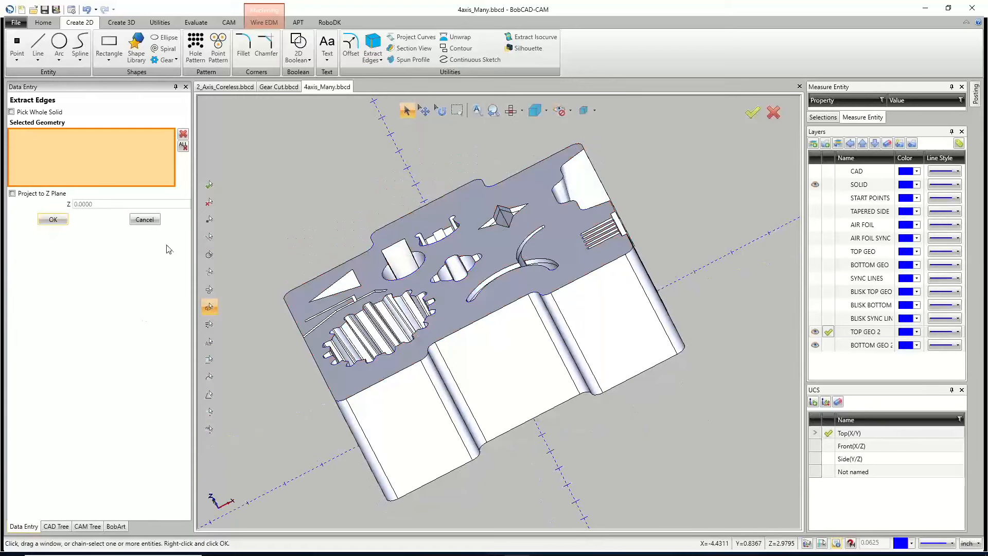
Step: Make BOTTOM GEO 2 the active layer and extract the edges of the solid's bottom face onto it
{"action": "left_click", "coordinate": [828, 346]}
{"action": "middle_click_drag", "start_coordinate": [652, 430], "coordinate": [555, 263]}
{"action": "left_click", "coordinate": [553, 255]}
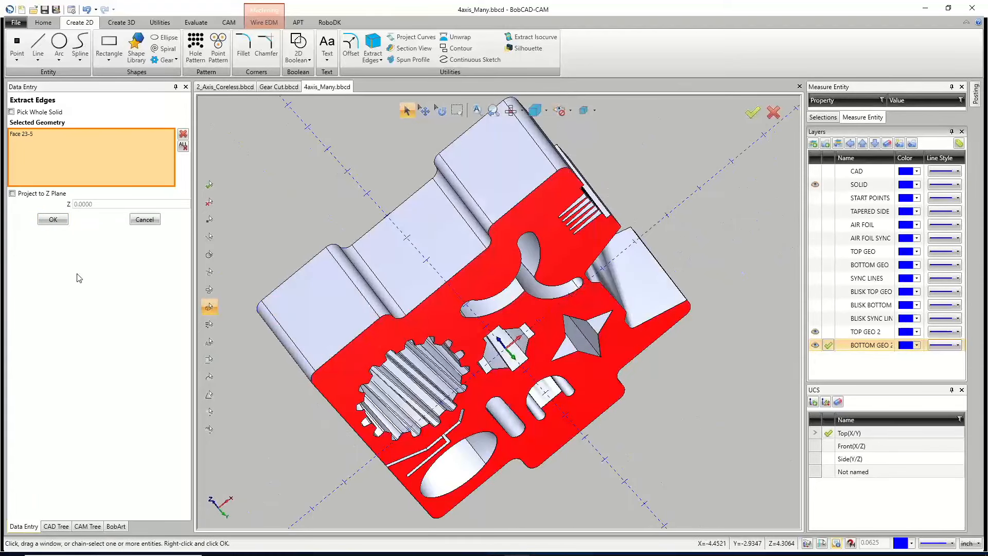
{"action": "left_click", "coordinate": [53, 219]}
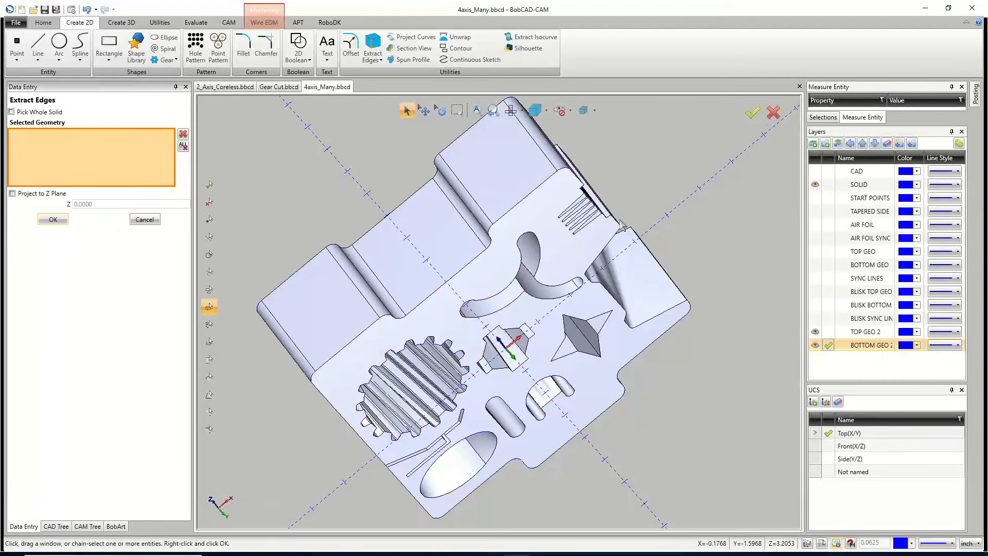
Step: Hide the SOLID layer so only the extracted edges show, and end the Extract Edges command
{"action": "left_click", "coordinate": [815, 184]}
{"action": "middle_click_drag", "start_coordinate": [450, 252], "coordinate": [660, 308]}
{"action": "middle_click_drag", "start_coordinate": [591, 313], "coordinate": [541, 249]}
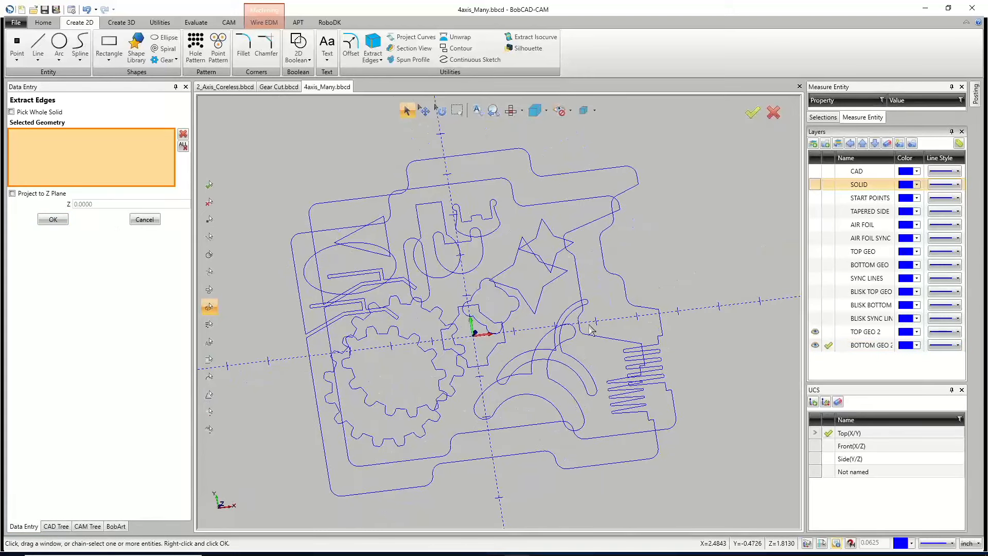
{"action": "left_click", "coordinate": [145, 219]}
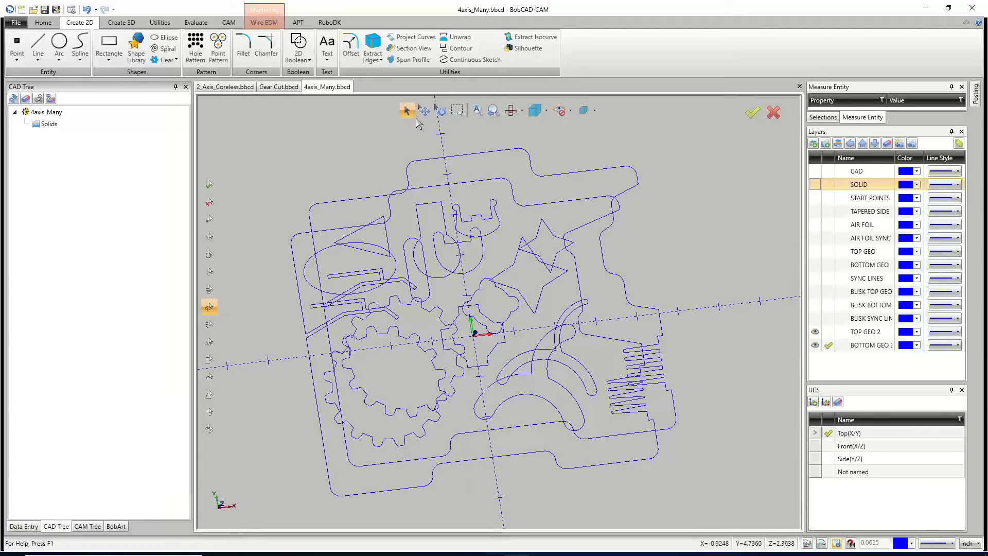
Step: Delete all extracted edges except the top and bottom outlines of the curved Y-shaped slot
{"action": "left_click", "coordinate": [407, 111]}
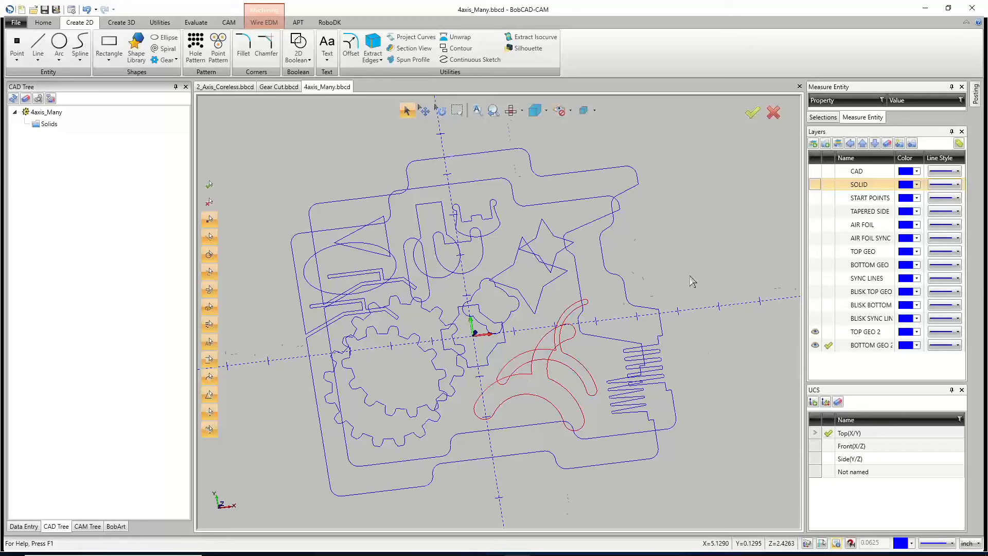
{"action": "scroll", "coordinate": [689, 275], "scroll_direction": "down", "scroll_amount": 3}
{"action": "mouse_move", "coordinate": [647, 353]}
{"action": "middle_mouse_down"}
{"action": "mouse_move", "coordinate": [635, 374]}
{"action": "mouse_move", "coordinate": [630, 360]}
{"action": "middle_mouse_up"}
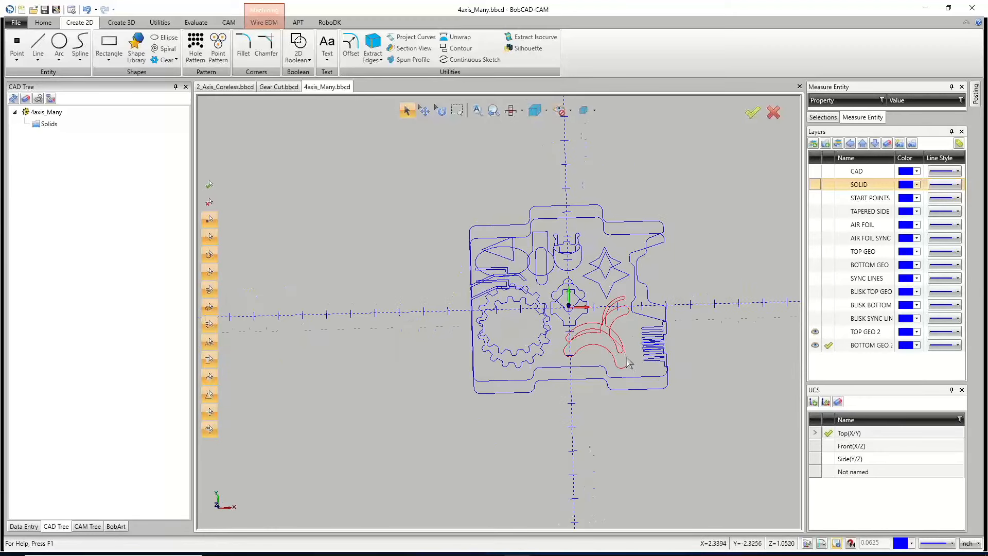
{"action": "scroll", "coordinate": [631, 365], "scroll_direction": "down", "scroll_amount": 2}
{"action": "left_click_drag", "start_coordinate": [393, 178], "coordinate": [745, 476]}
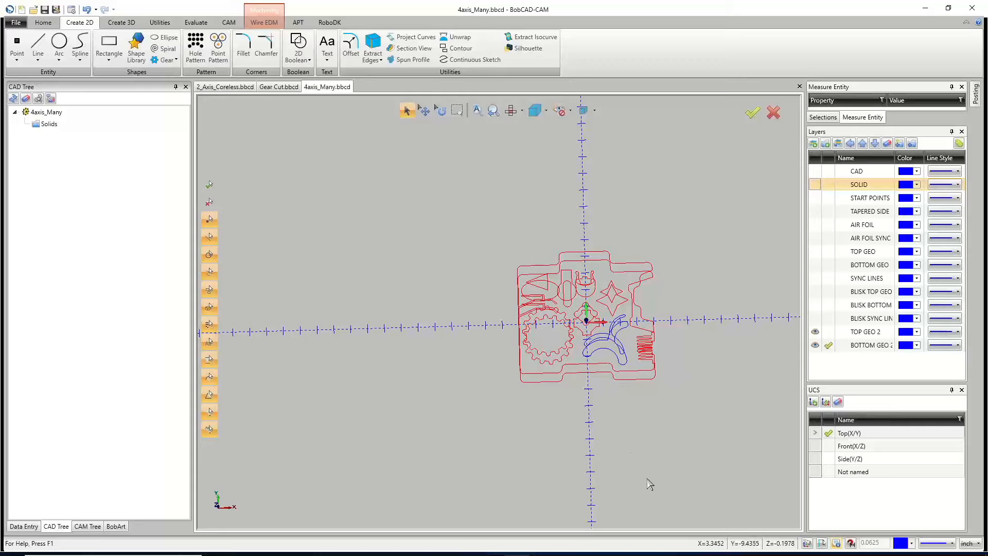
{"action": "key", "text": "Delete"}
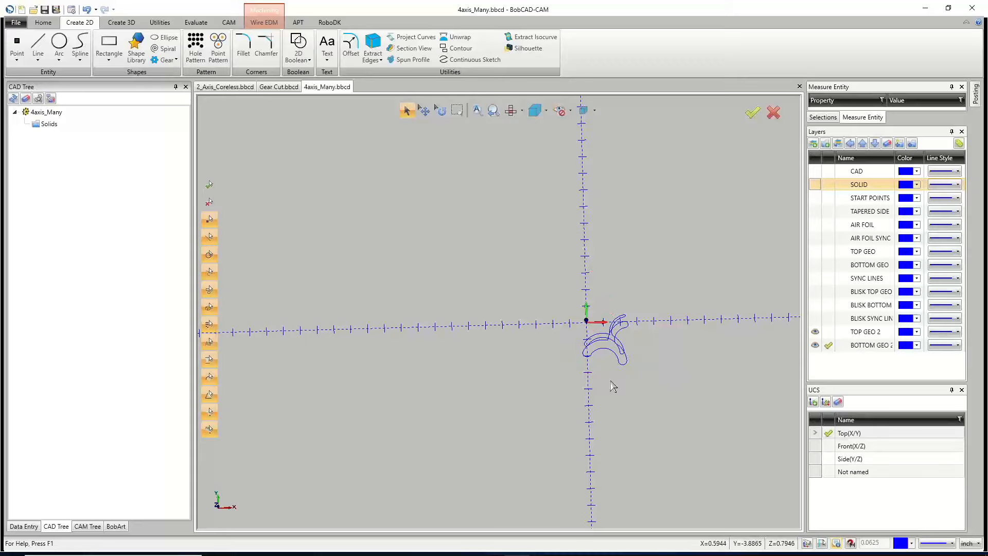
Step: Add a 2 Axis Inside feature to the new job's machine setup and pick the upper Y-shaped slot outline as geometry
{"action": "middle_click_drag", "start_coordinate": [610, 381], "coordinate": [624, 313]}
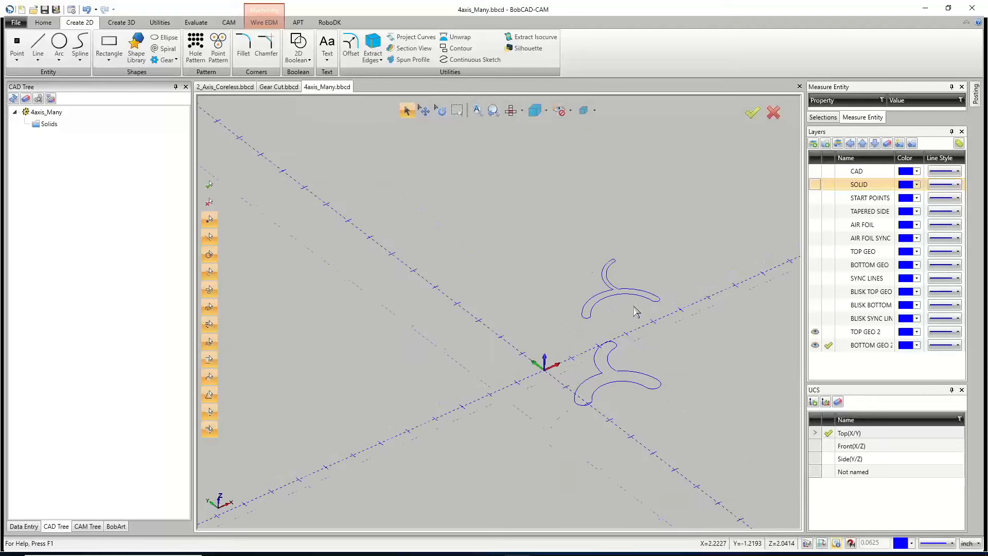
{"action": "scroll", "coordinate": [630, 319], "scroll_direction": "up", "scroll_amount": 2}
{"action": "left_click", "coordinate": [87, 526]}
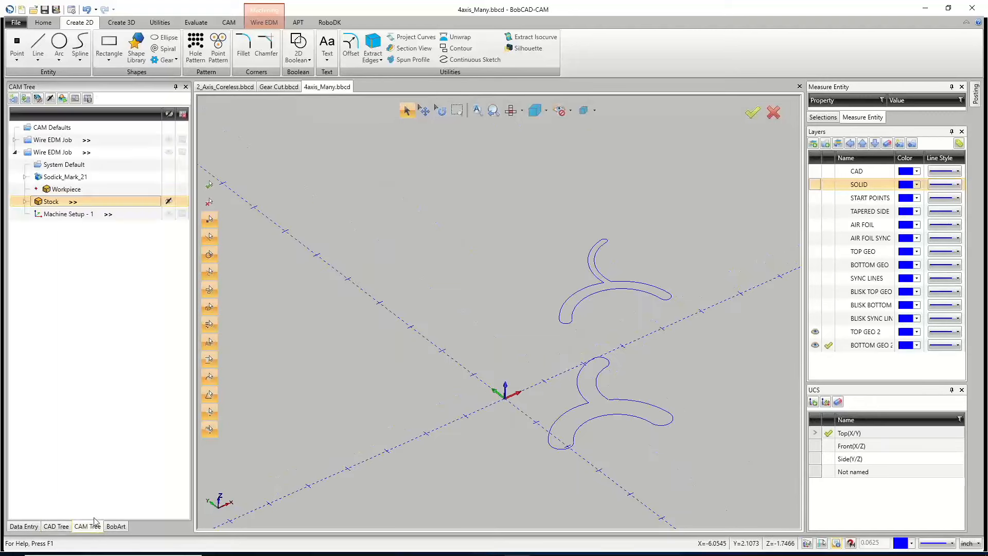
{"action": "left_click", "coordinate": [60, 216]}
{"action": "right_click", "coordinate": [62, 216]}
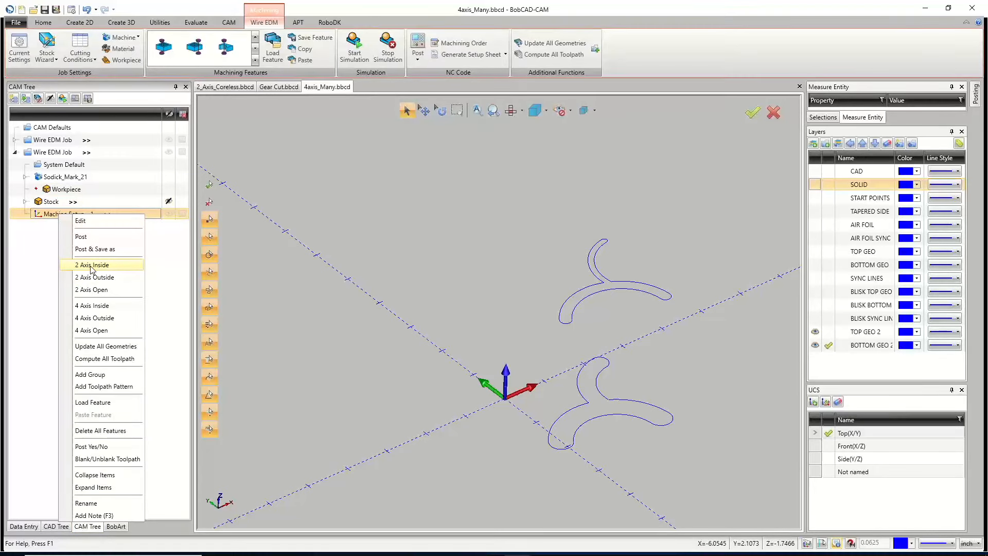
{"action": "left_click", "coordinate": [472, 176]}
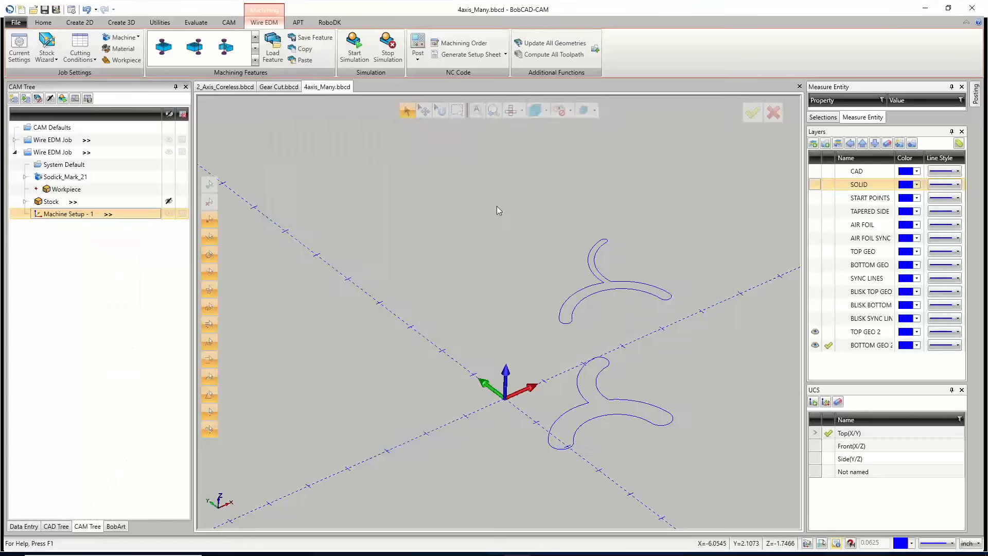
{"action": "left_click", "coordinate": [573, 318]}
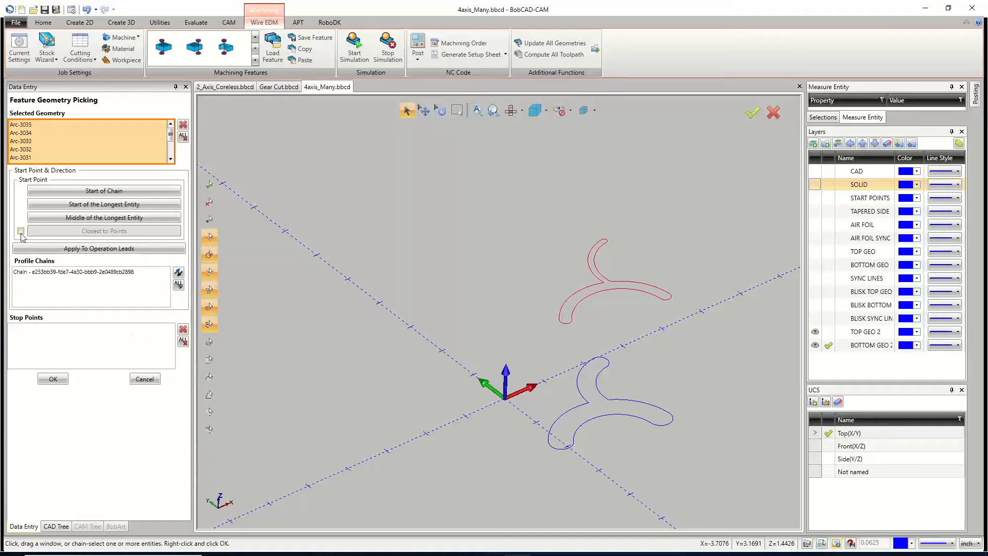
Step: Set the profile chain's start point on the inner curve of the slot's large arc and accept the feature geometry
{"action": "left_click", "coordinate": [70, 272]}
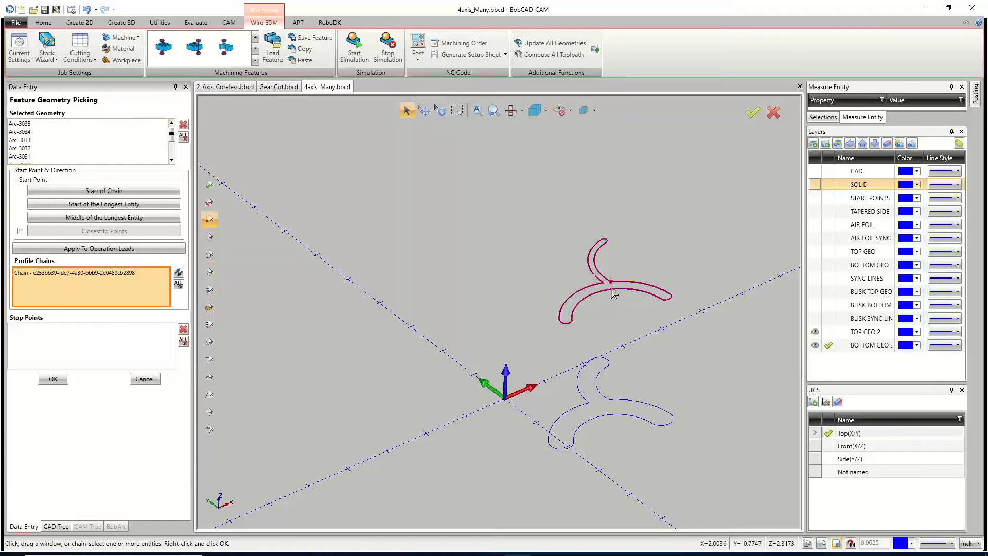
{"action": "scroll", "coordinate": [611, 289], "scroll_direction": "up", "scroll_amount": 5}
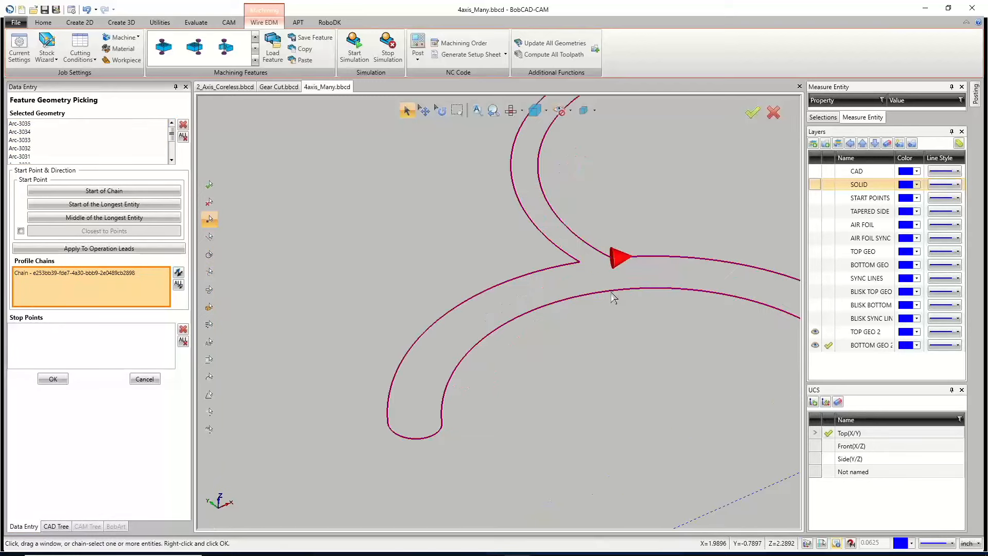
{"action": "scroll", "coordinate": [609, 292], "scroll_direction": "down", "scroll_amount": 5}
{"action": "key", "text": "t"}
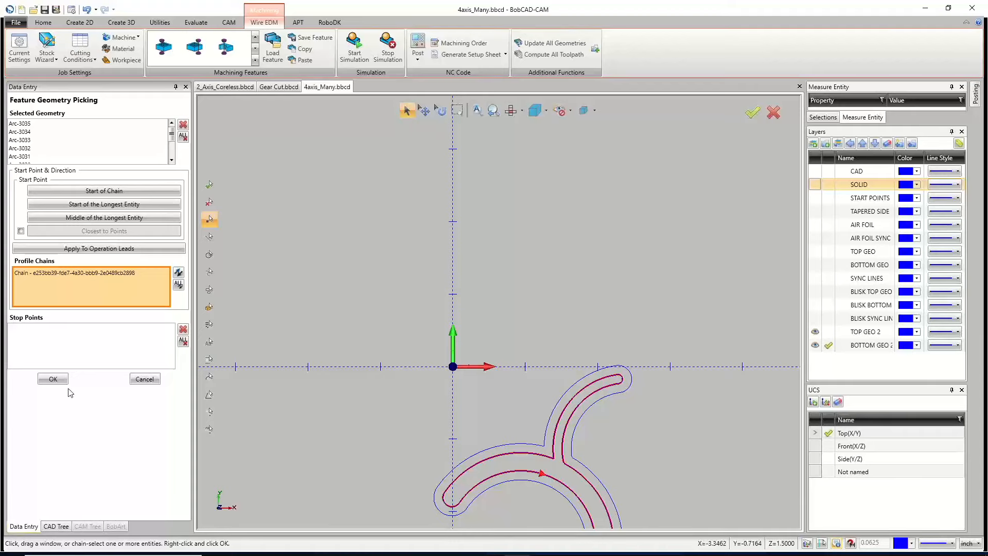
{"action": "left_click", "coordinate": [52, 379]}
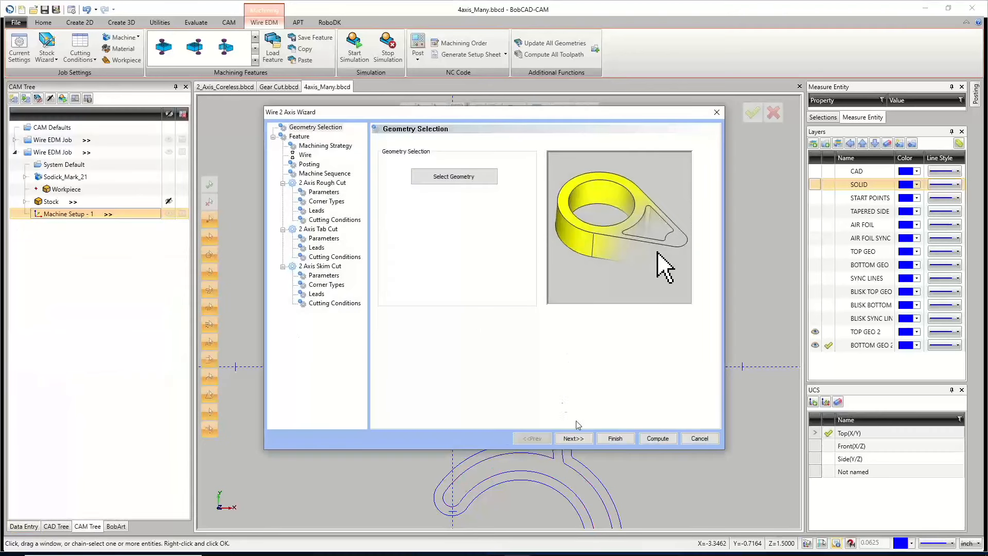
Step: Set the feature to No Glue Stop and apply Land and Taper with a land height of 0.125
{"action": "left_click", "coordinate": [573, 438]}
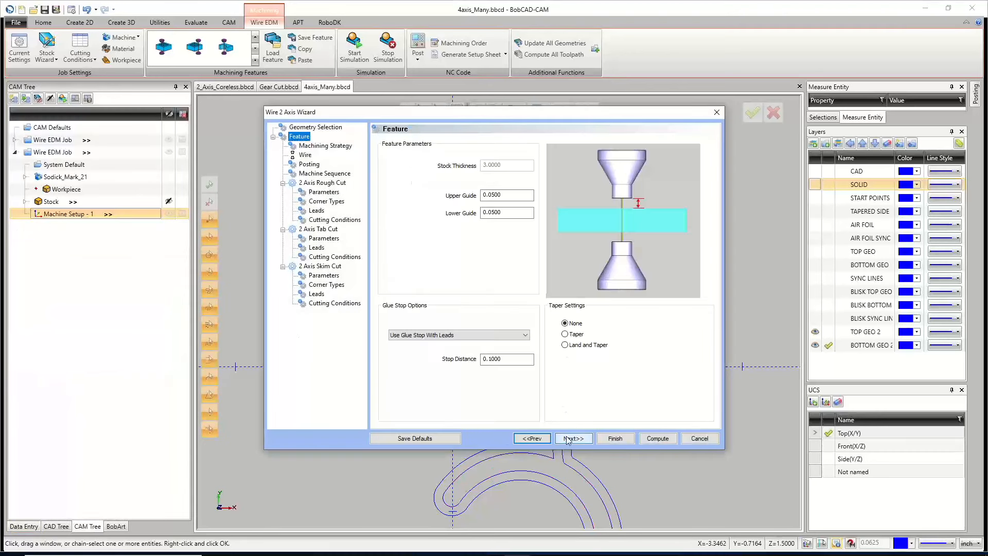
{"action": "left_click", "coordinate": [493, 335]}
{"action": "left_click", "coordinate": [463, 343]}
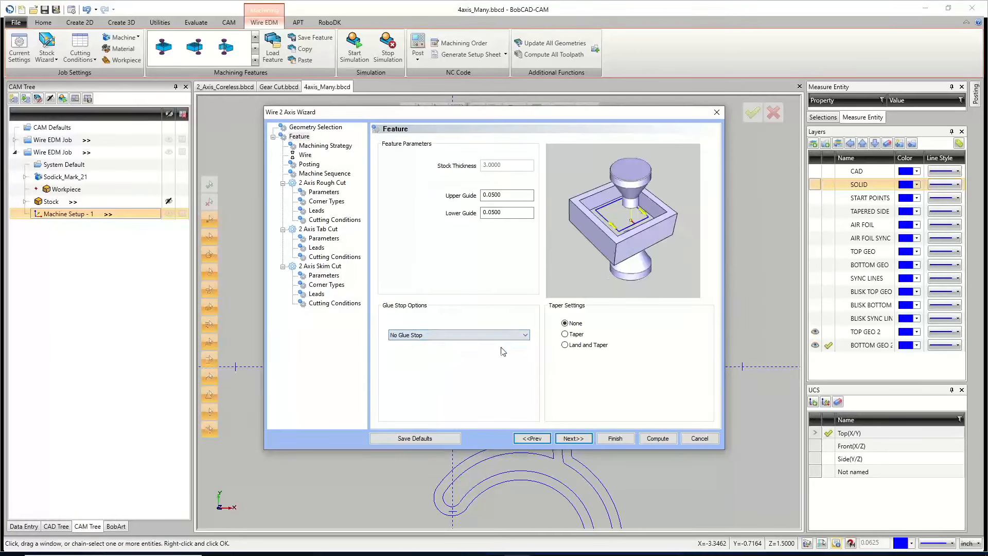
{"action": "left_click", "coordinate": [565, 345]}
{"action": "left_click", "coordinate": [669, 374]}
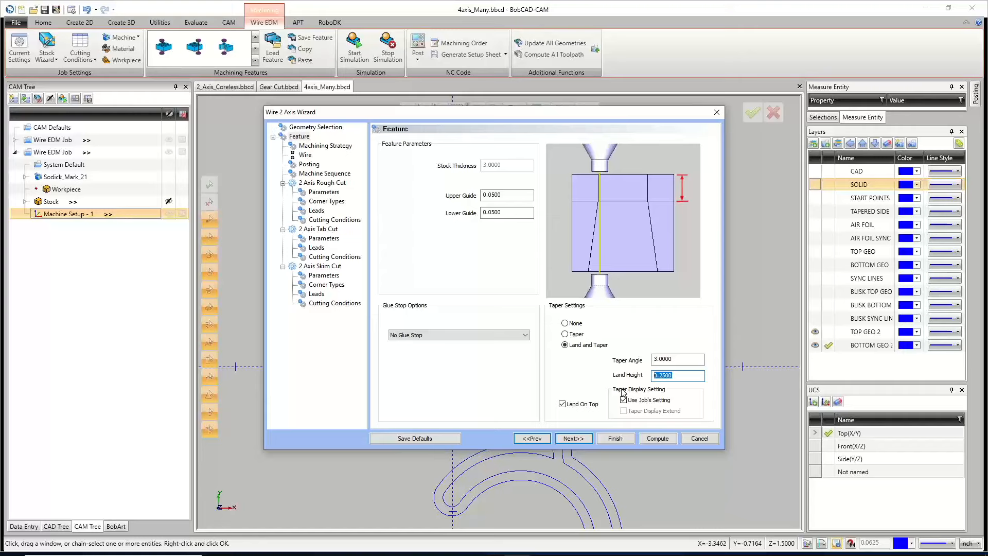
{"action": "type", "text": "."}
{"action": "key", "text": "shift+Tab"}
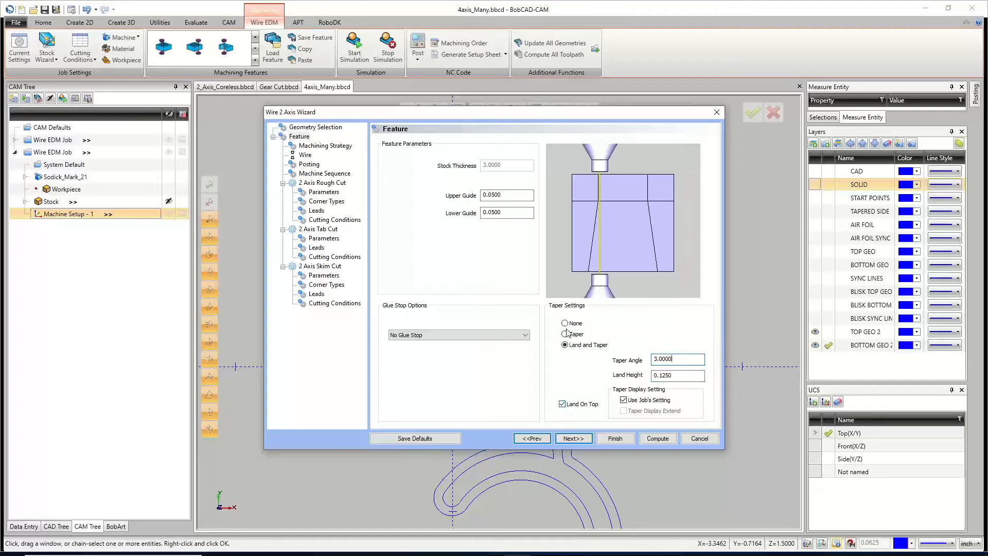
{"action": "double_click", "coordinate": [678, 354]}
{"action": "left_click", "coordinate": [576, 438]}
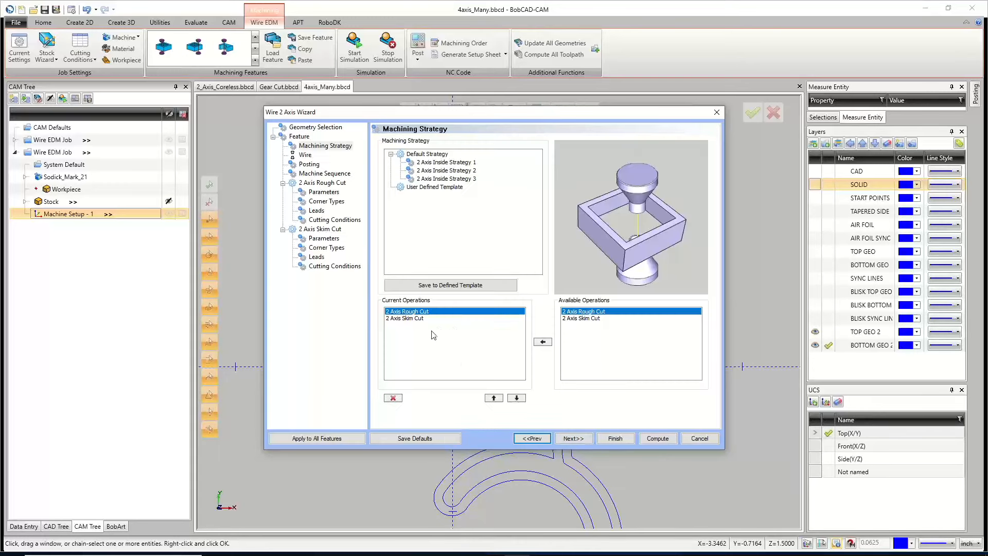
Step: Keep the default strategy, posting and sharp corners, and set the 2 Axis Rough Cut's perpendicular lead-in length to 0.05
{"action": "left_click", "coordinate": [578, 439]}
{"action": "left_click", "coordinate": [572, 438]}
{"action": "left_click", "coordinate": [572, 438]}
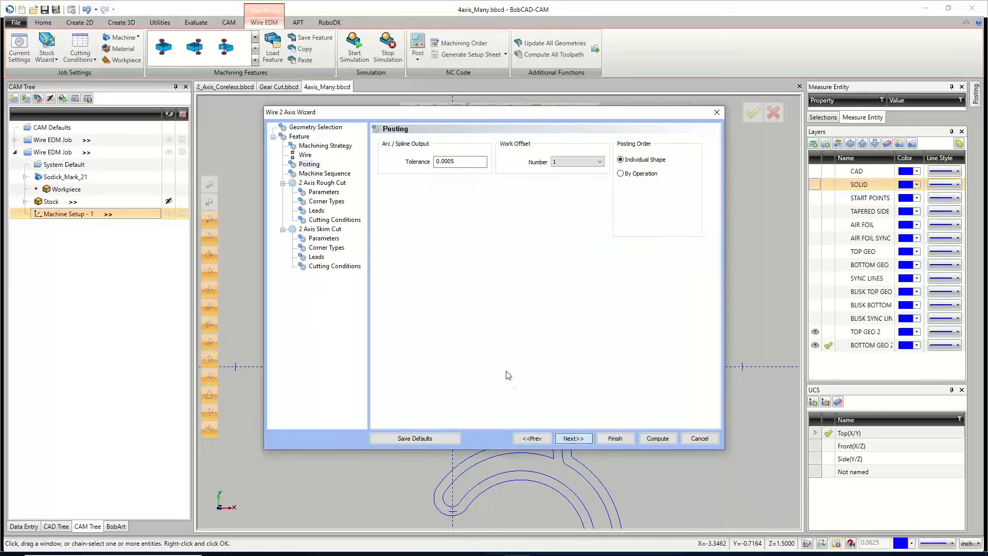
{"action": "left_click", "coordinate": [573, 438]}
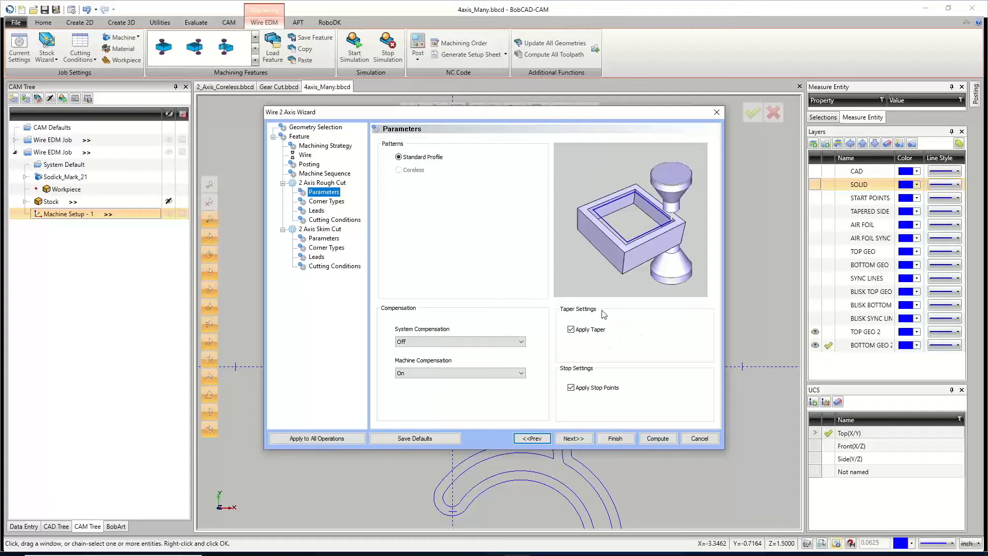
{"action": "left_click", "coordinate": [565, 439]}
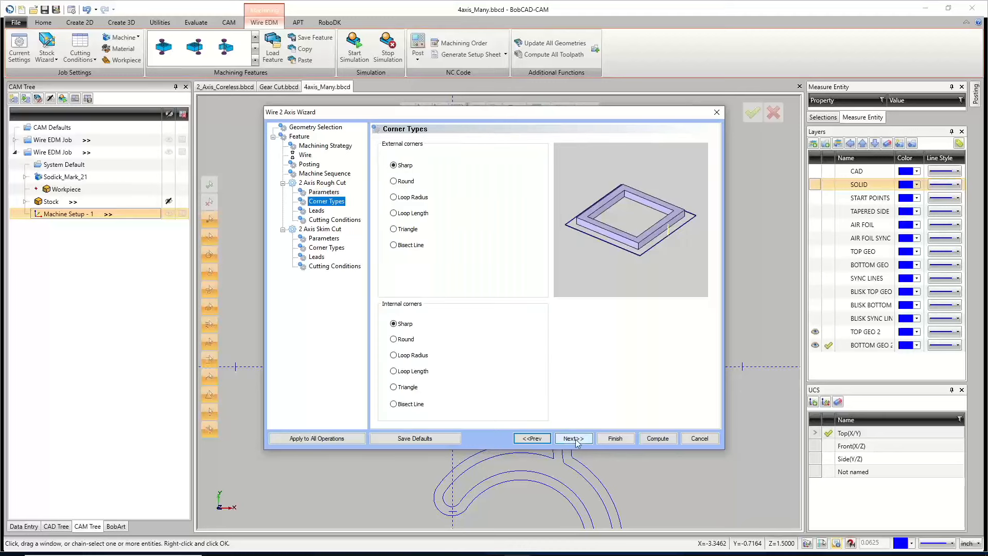
{"action": "left_click", "coordinate": [576, 439]}
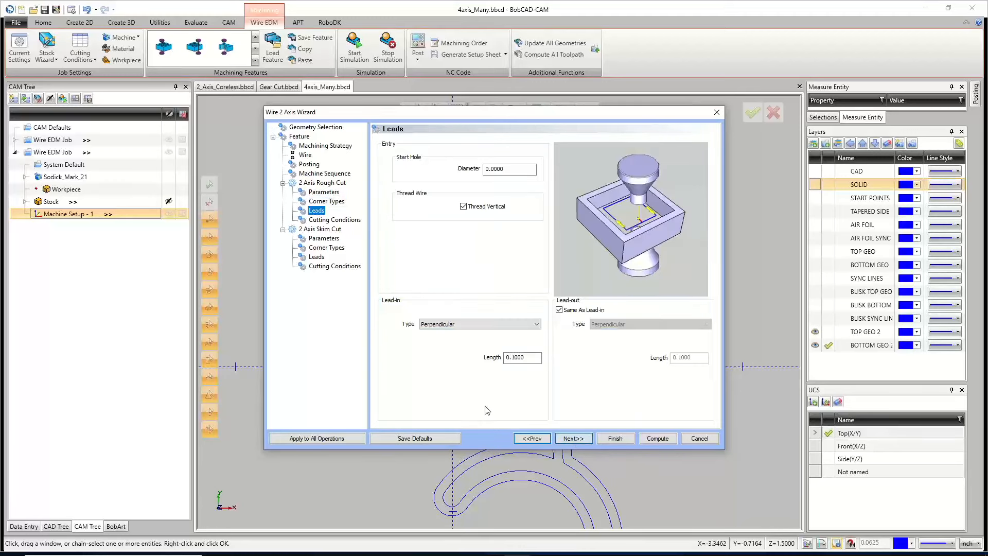
{"action": "double_click", "coordinate": [520, 357]}
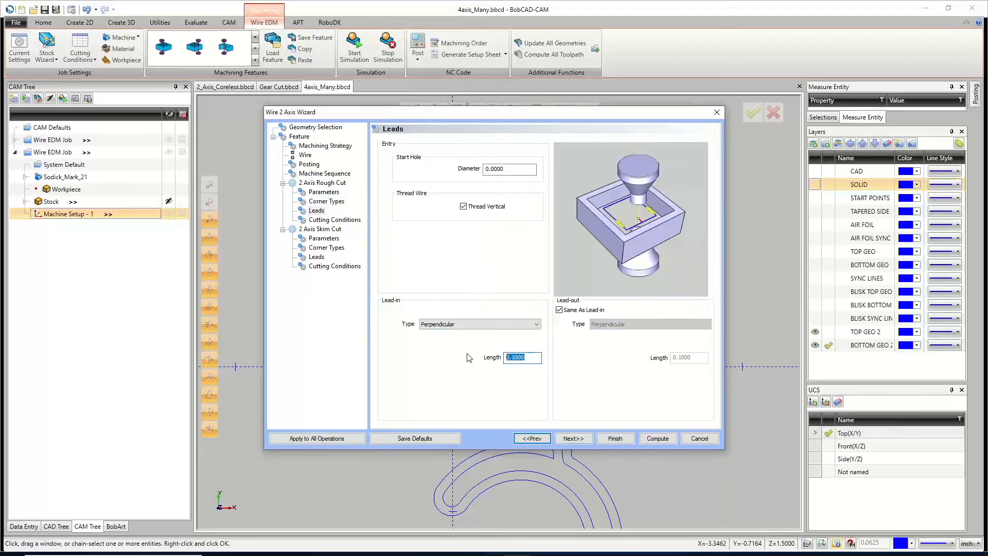
{"action": "type", "text": ".05"}
Step: Set the 2 Axis Skim Cut's perpendicular lead-in length to 0.05 and compute the feature's toolpath
{"action": "left_click", "coordinate": [580, 440]}
{"action": "left_click", "coordinate": [580, 440]}
{"action": "left_click", "coordinate": [581, 441]}
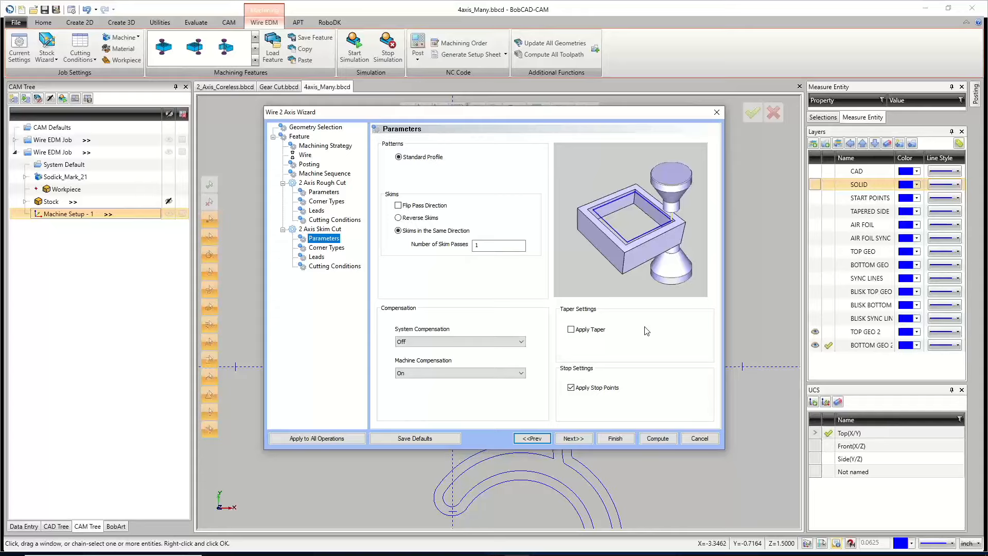
{"action": "left_click", "coordinate": [582, 440]}
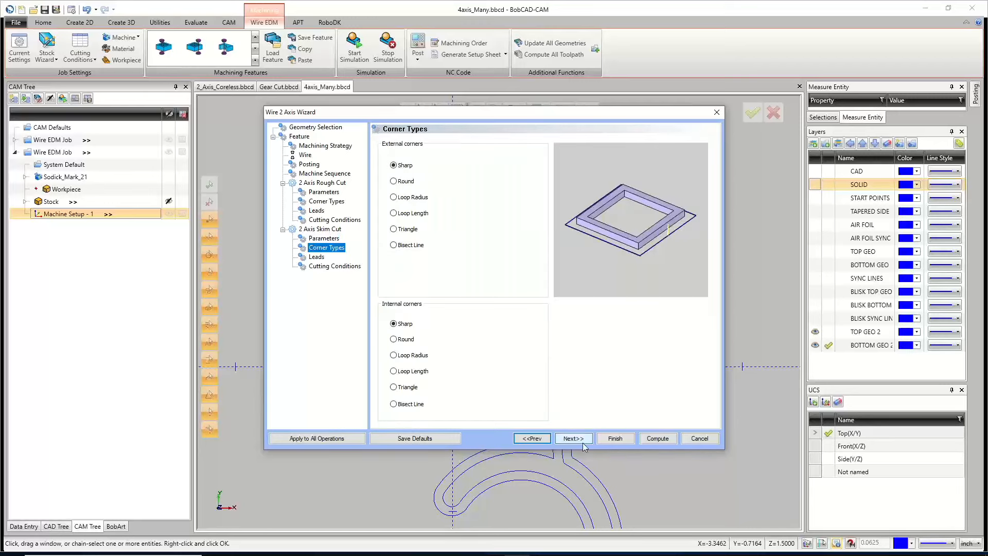
{"action": "left_click", "coordinate": [582, 441]}
{"action": "left_click_drag", "start_coordinate": [526, 357], "coordinate": [475, 358]}
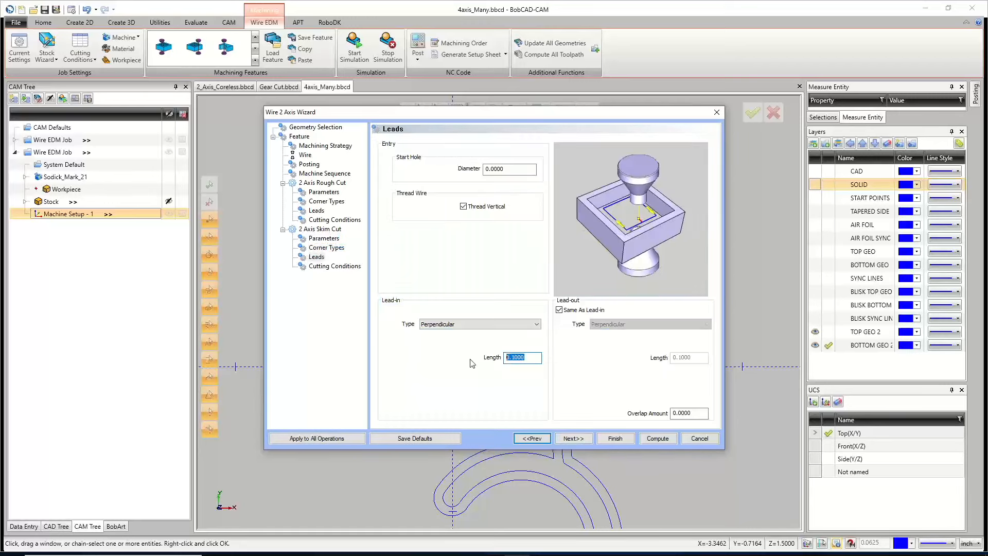
{"action": "type", "text": "05"}
{"action": "left_click", "coordinate": [573, 438]}
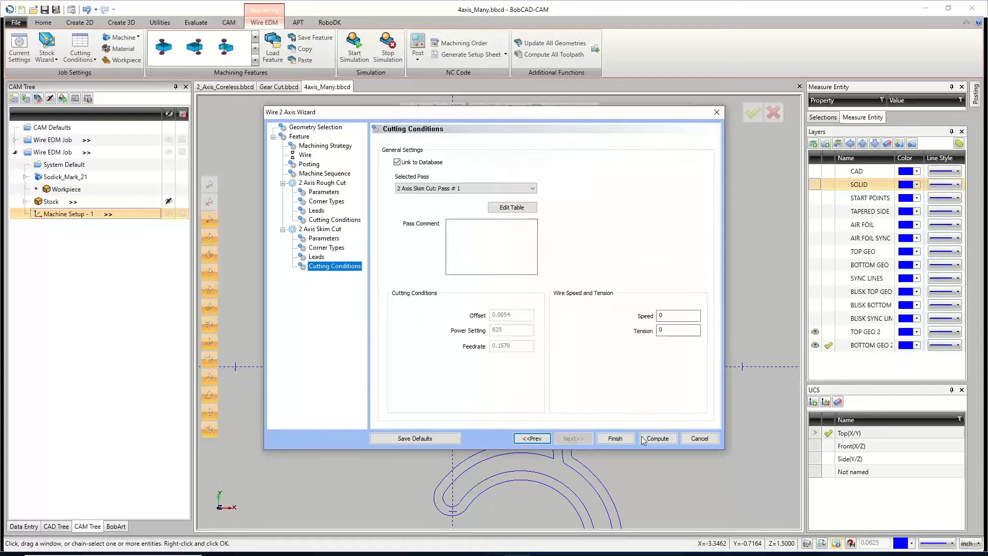
{"action": "left_click", "coordinate": [662, 441]}
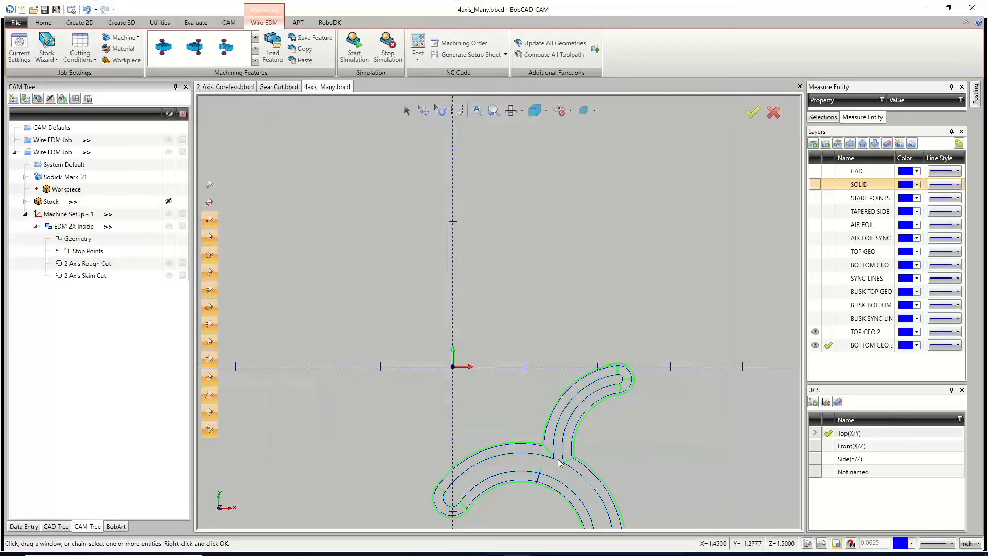
Step: Edit the EDM 2X Inside feature, set its taper angle to 2.5 and recompute the toolpath
{"action": "scroll", "coordinate": [542, 475], "scroll_direction": "up", "scroll_amount": 3}
{"action": "scroll", "coordinate": [540, 473], "scroll_direction": "down", "scroll_amount": 4}
{"action": "scroll", "coordinate": [546, 479], "scroll_direction": "up", "scroll_amount": 3}
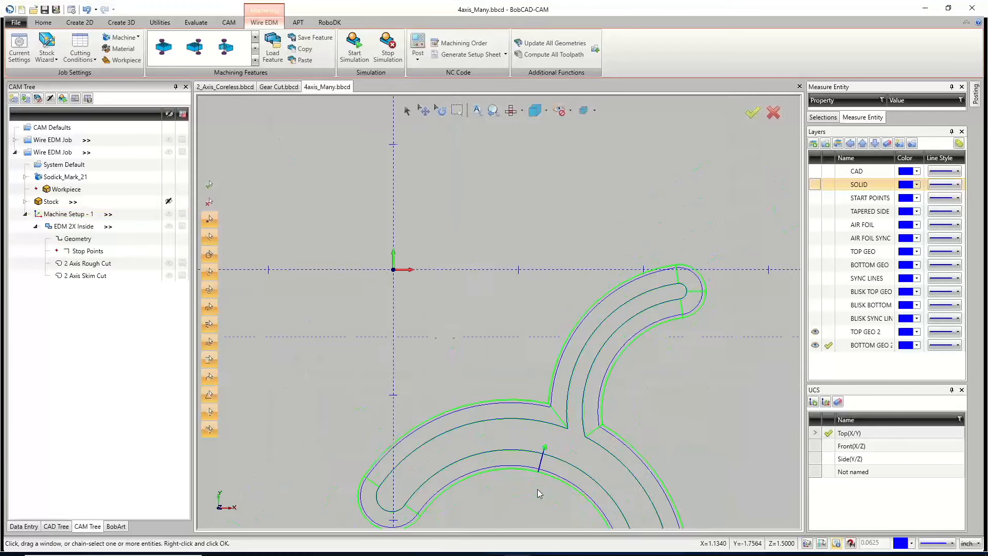
{"action": "mouse_move", "coordinate": [578, 495]}
{"action": "middle_mouse_down"}
{"action": "mouse_move", "coordinate": [580, 486]}
{"action": "mouse_move", "coordinate": [579, 509]}
{"action": "middle_mouse_up"}
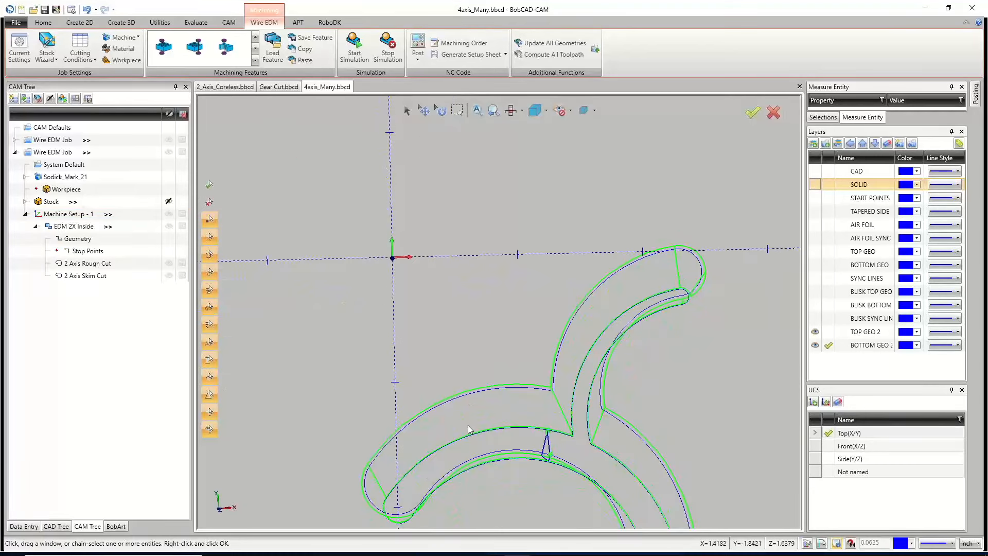
{"action": "left_click", "coordinate": [73, 228]}
{"action": "right_click", "coordinate": [72, 228]}
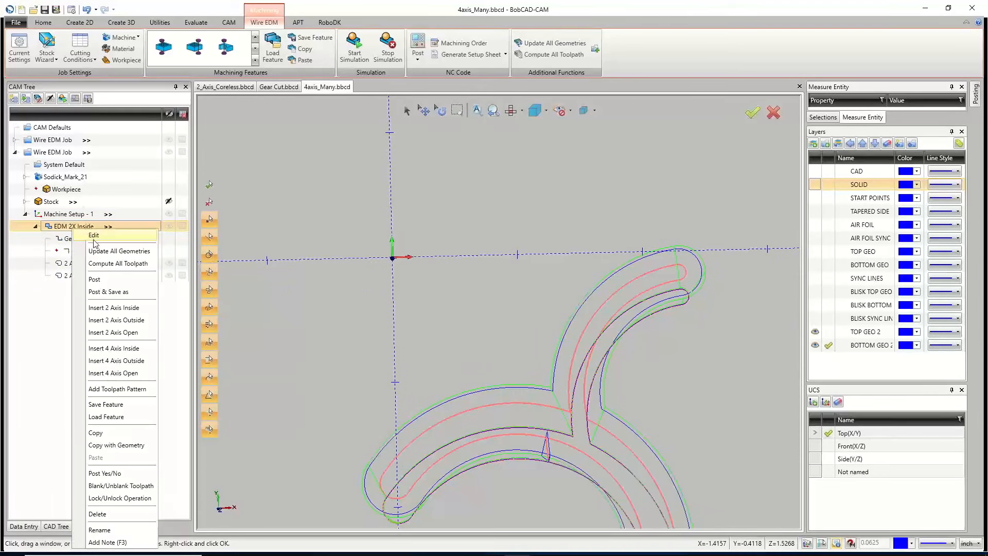
{"action": "left_click", "coordinate": [93, 242]}
{"action": "double_click", "coordinate": [674, 359]}
{"action": "type", "text": "2"}
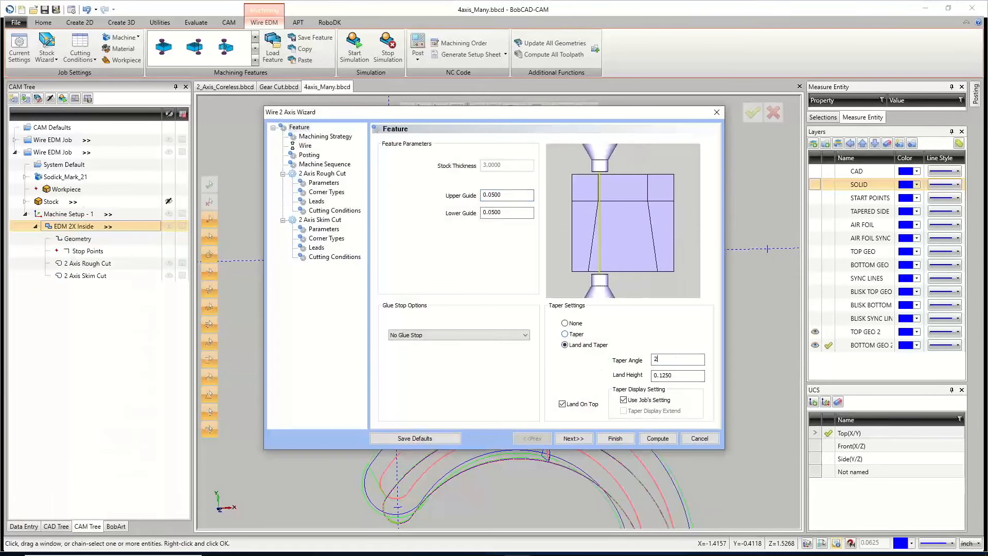
{"action": "type", "text": ".5"}
{"action": "left_click", "coordinate": [656, 438]}
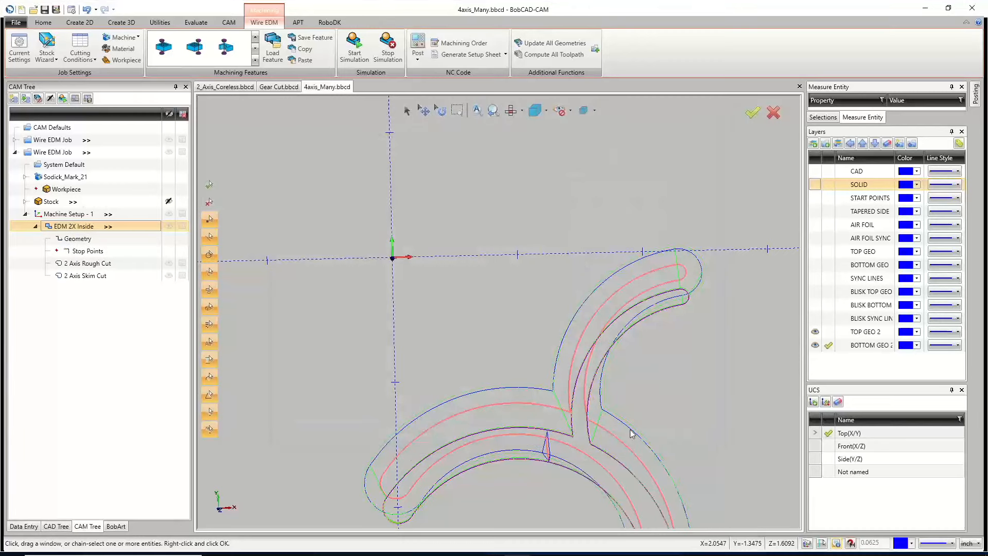
Step: Delete the EDM 2X Inside feature from the machine setup
{"action": "middle_click_drag", "start_coordinate": [591, 421], "coordinate": [620, 379]}
{"action": "scroll", "coordinate": [620, 378], "scroll_direction": "down", "scroll_amount": 5}
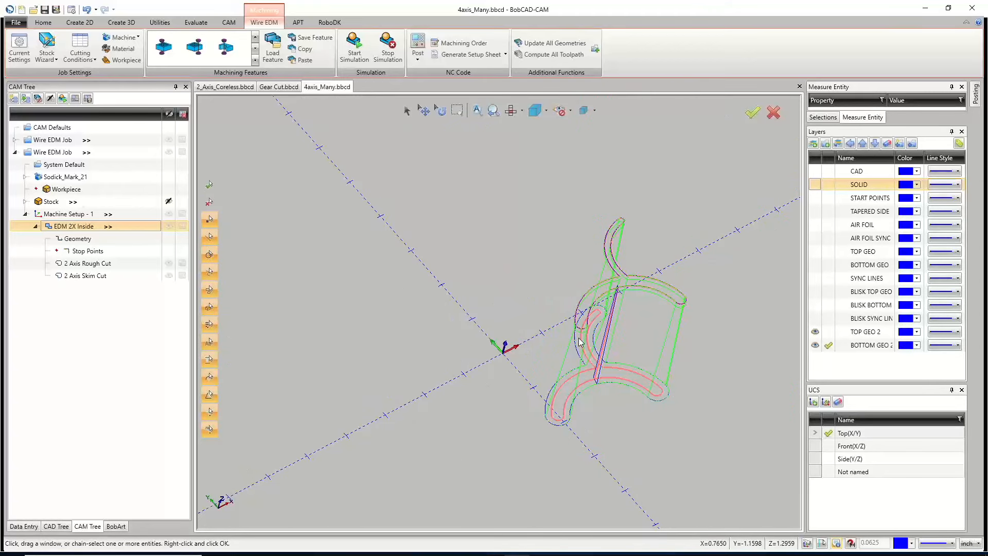
{"action": "mouse_move", "coordinate": [607, 326]}
{"action": "middle_mouse_down"}
{"action": "mouse_move", "coordinate": [616, 315]}
{"action": "mouse_move", "coordinate": [616, 340]}
{"action": "middle_mouse_up"}
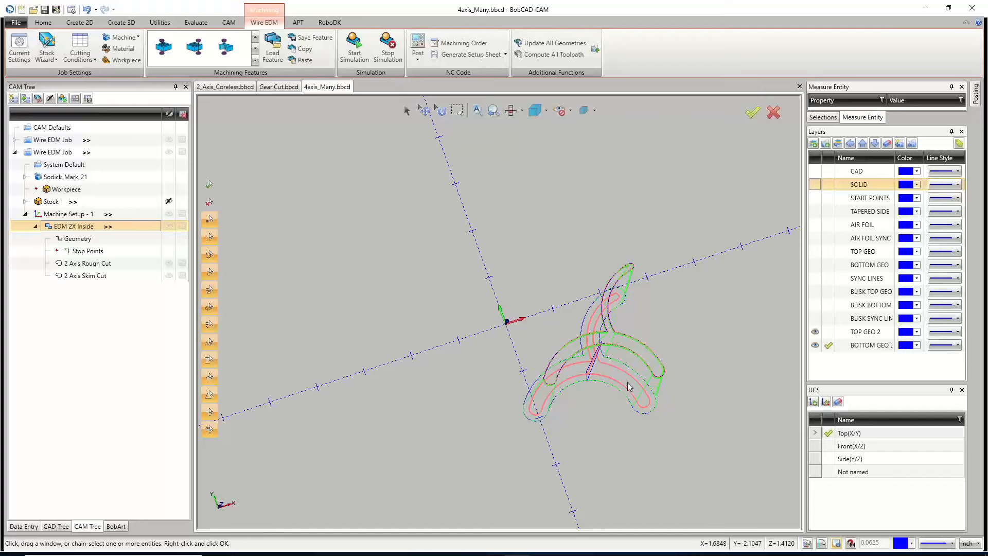
{"action": "right_click", "coordinate": [60, 228]}
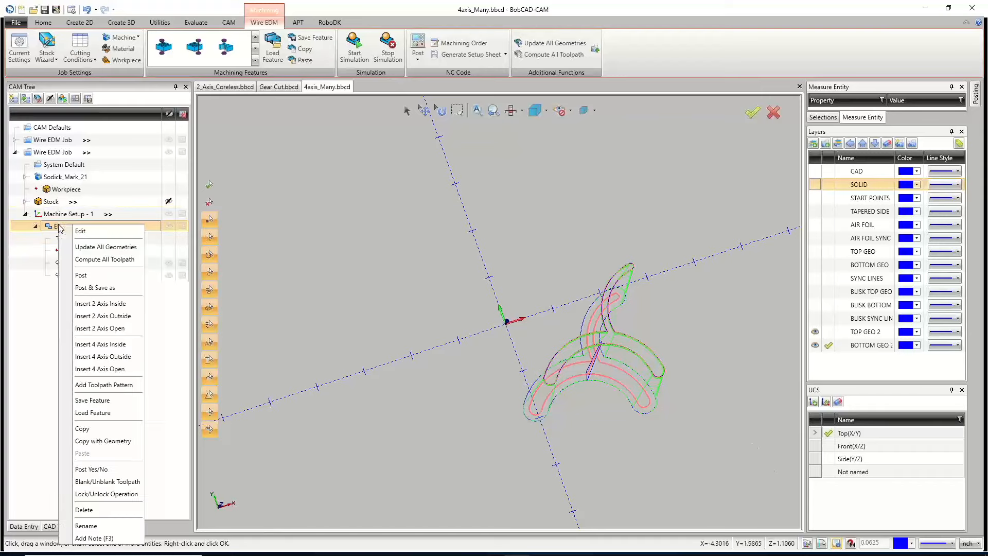
{"action": "left_click", "coordinate": [98, 515]}
{"action": "left_click", "coordinate": [505, 300]}
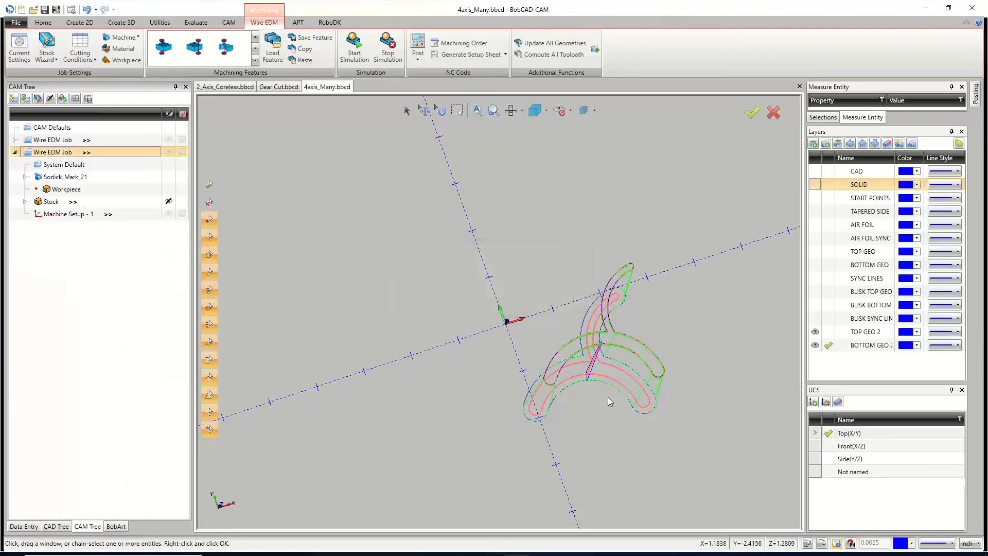
Step: Add a 4 Axis Inside feature to the machine setup, picking the slot's upper outline as upper geometry and lower outline as lower geometry
{"action": "middle_click_drag", "start_coordinate": [618, 419], "coordinate": [652, 313]}
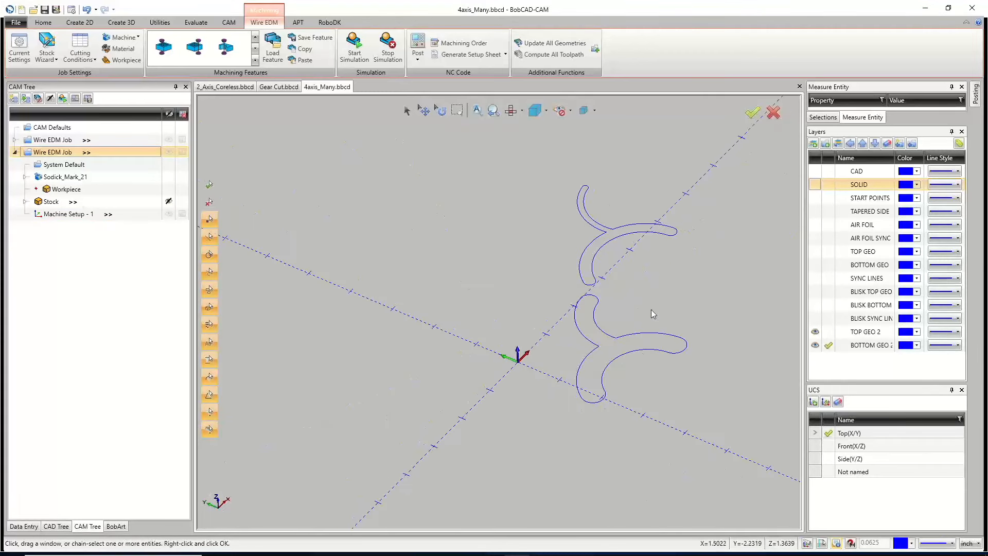
{"action": "right_click", "coordinate": [82, 214]}
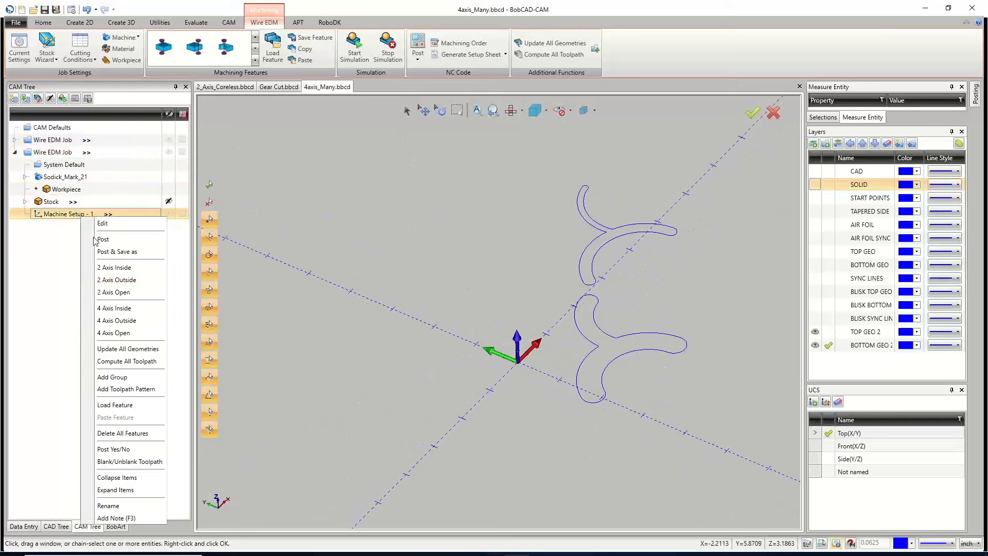
{"action": "left_click", "coordinate": [117, 309]}
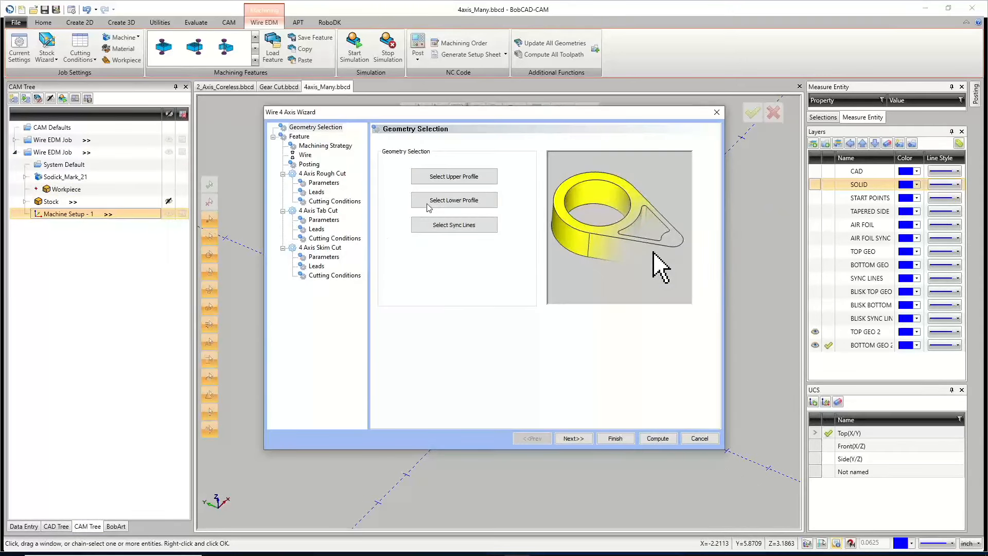
{"action": "left_click", "coordinate": [446, 176]}
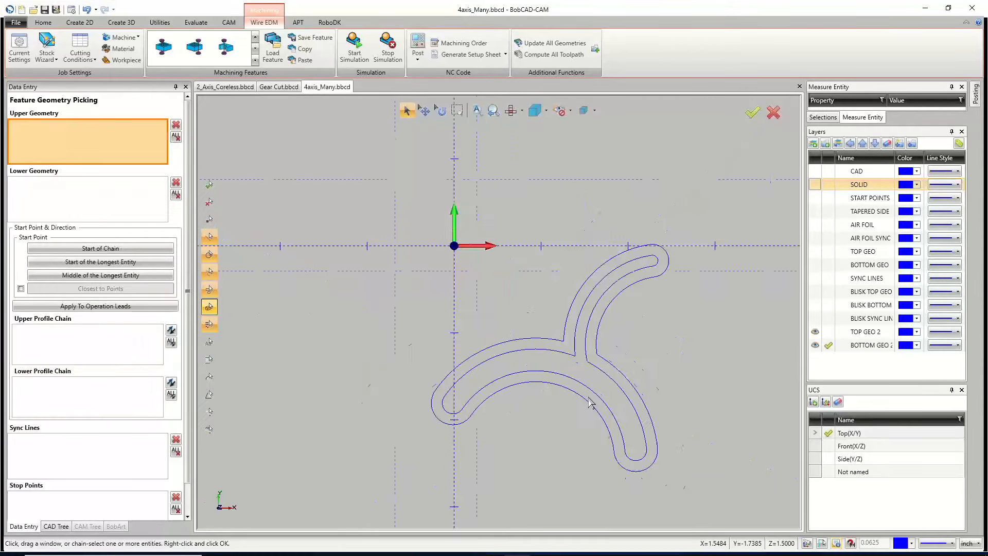
{"action": "scroll", "coordinate": [588, 397], "scroll_direction": "down", "scroll_amount": 3}
{"action": "mouse_move", "coordinate": [579, 395]}
{"action": "middle_mouse_down"}
{"action": "mouse_move", "coordinate": [578, 404]}
{"action": "mouse_move", "coordinate": [582, 388]}
{"action": "middle_mouse_up"}
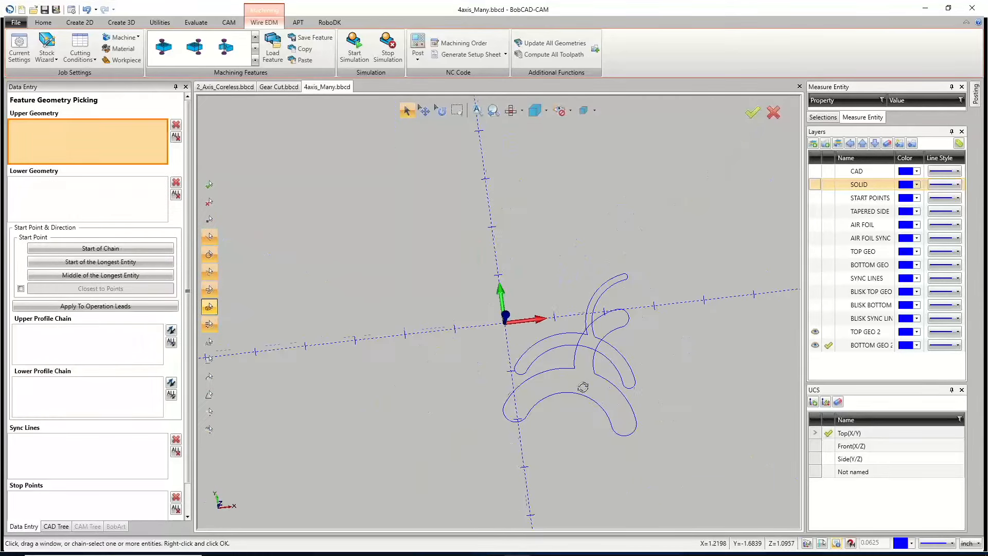
{"action": "left_click", "coordinate": [571, 350]}
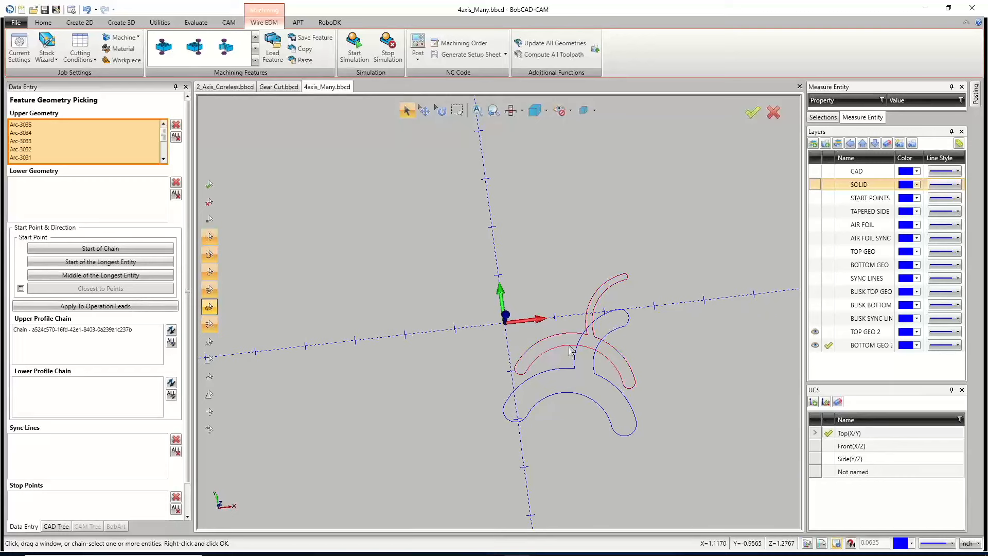
{"action": "left_click", "coordinate": [70, 198]}
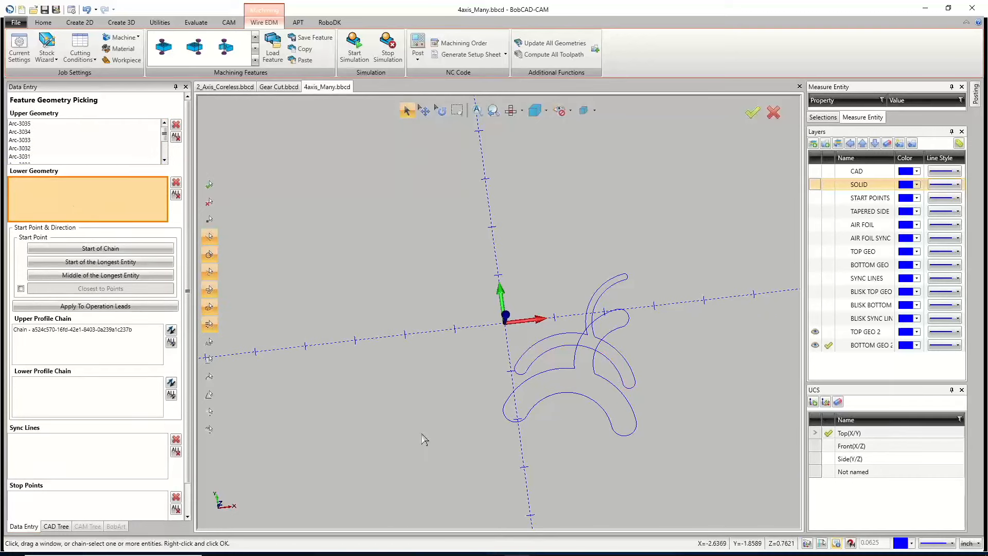
{"action": "left_click", "coordinate": [554, 394]}
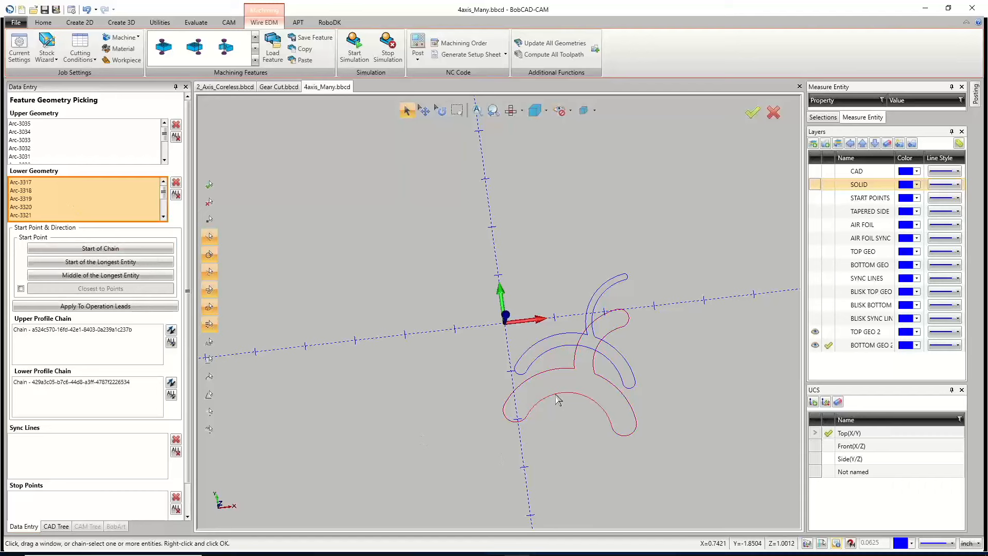
Step: Align the start points of the upper and lower profile chains on the inner curve of the slot's large arc
{"action": "left_click", "coordinate": [63, 335]}
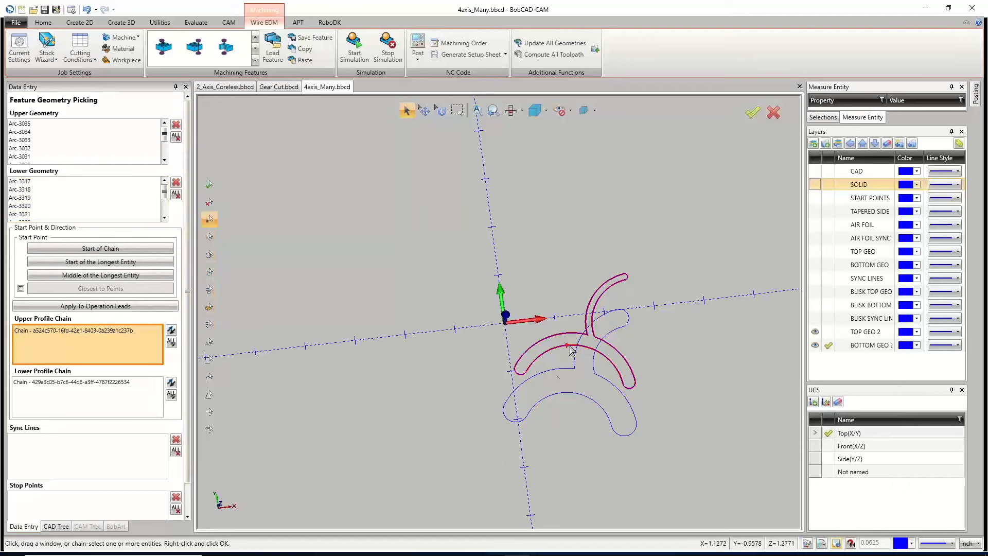
{"action": "left_click", "coordinate": [141, 385]}
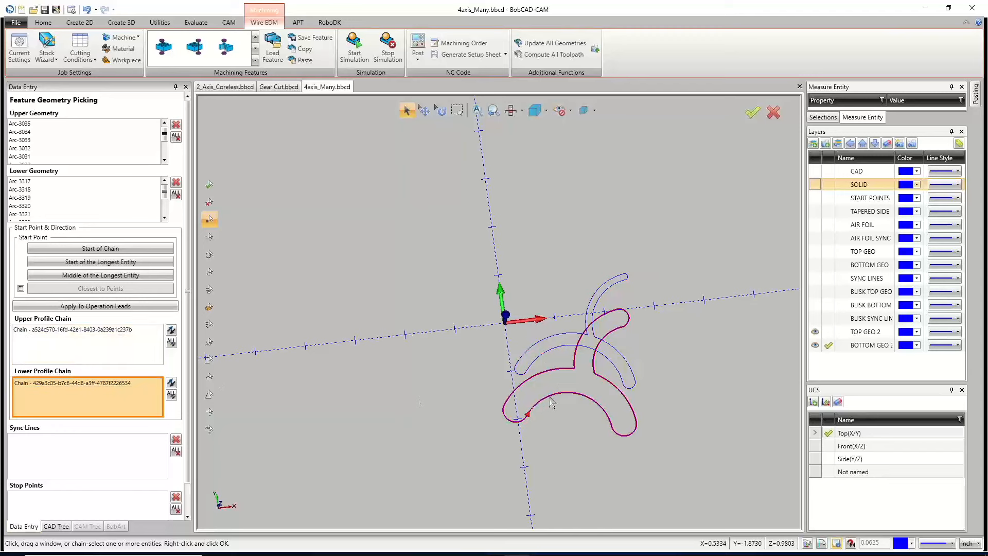
{"action": "left_click", "coordinate": [78, 354]}
{"action": "left_click", "coordinate": [73, 395]}
{"action": "left_click", "coordinate": [76, 353]}
{"action": "left_click", "coordinate": [72, 395]}
{"action": "left_click", "coordinate": [77, 353]}
{"action": "left_click", "coordinate": [73, 391]}
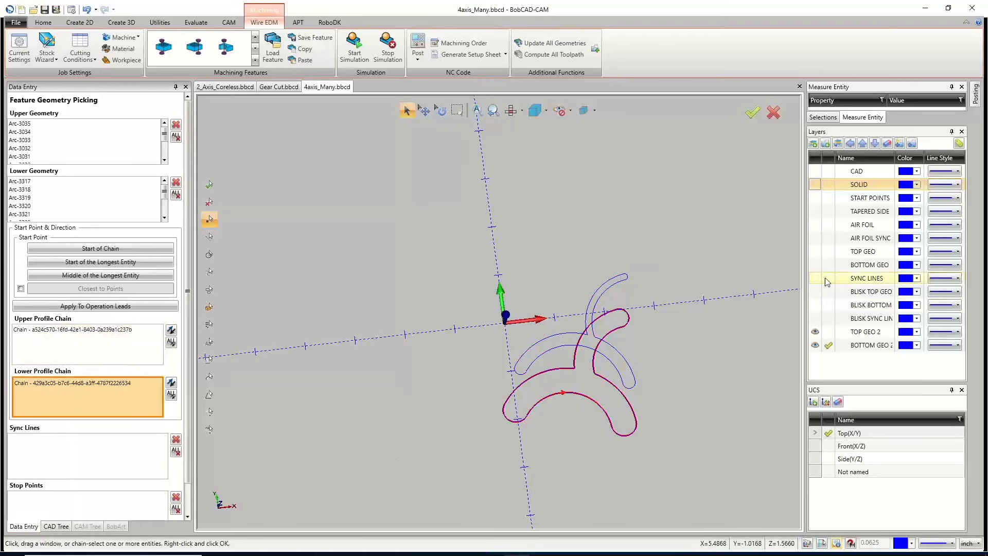
Step: Show the SOLID layer and examine how the Y-shaped slot's walls run between the upper and lower outlines
{"action": "left_click", "coordinate": [814, 184]}
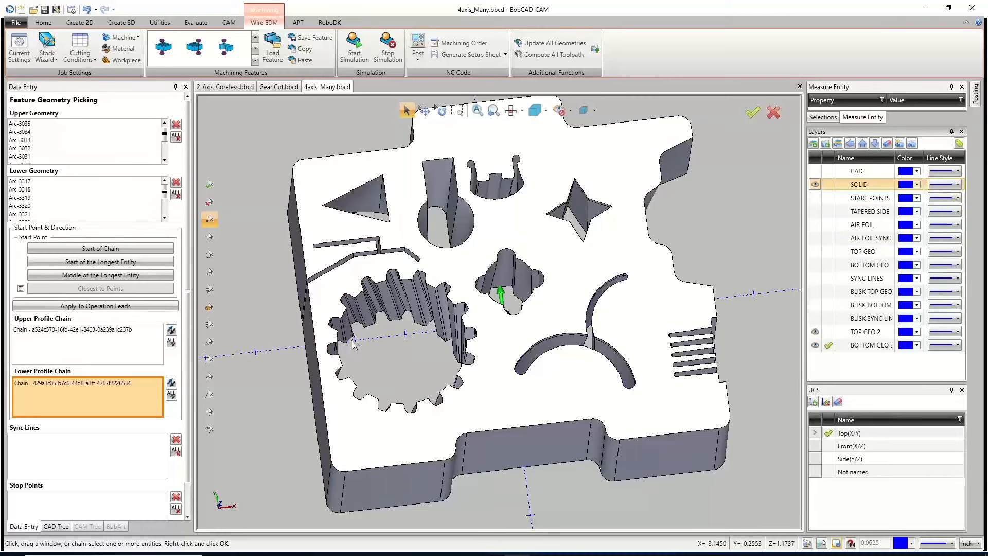
{"action": "left_click", "coordinate": [814, 184]}
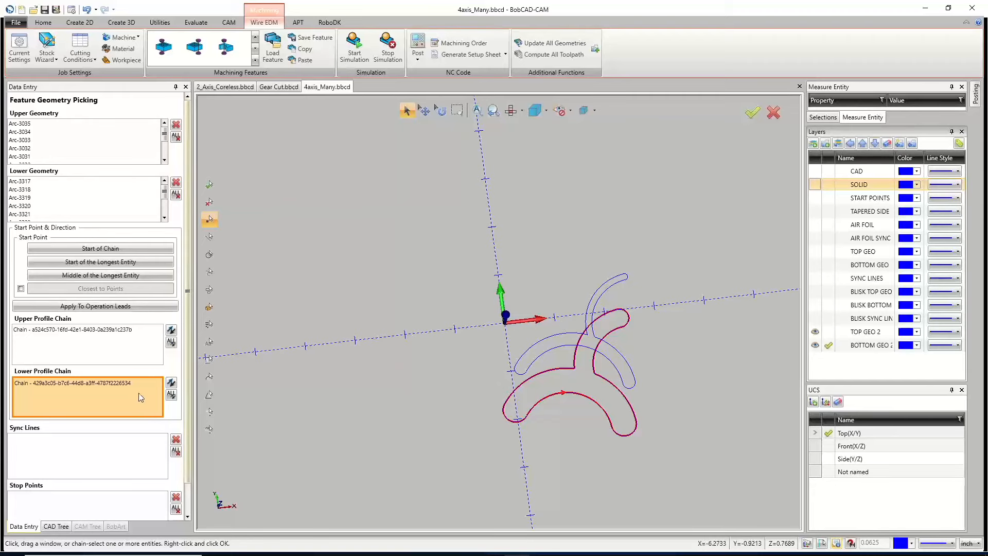
{"action": "left_click_drag", "start_coordinate": [187, 280], "coordinate": [185, 306]}
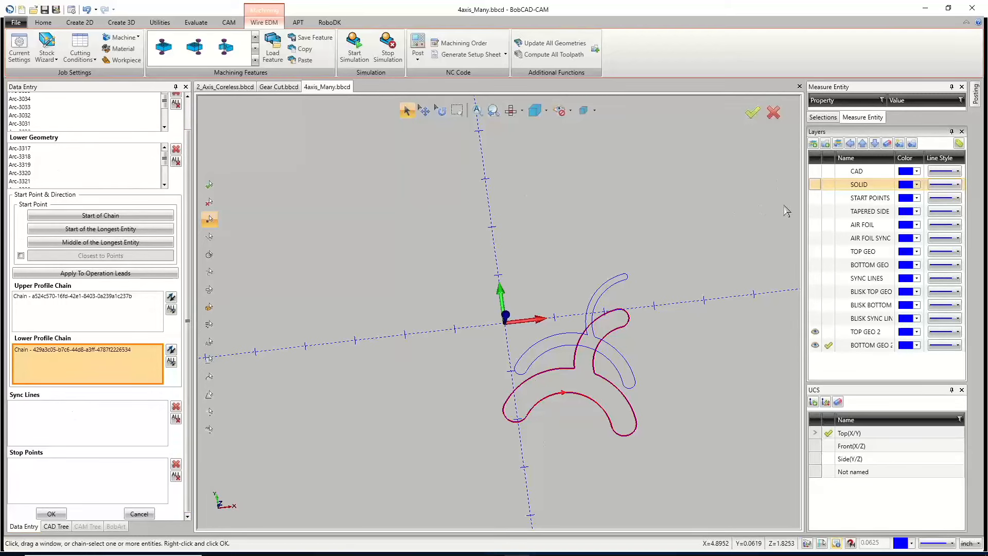
{"action": "left_click", "coordinate": [814, 185]}
{"action": "middle_click_drag", "start_coordinate": [565, 385], "coordinate": [440, 364]}
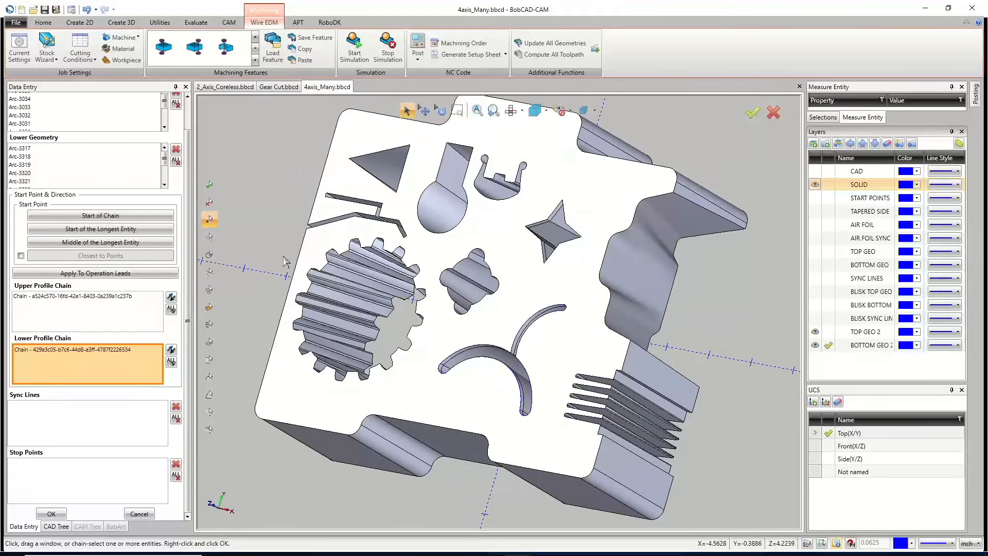
{"action": "middle_click_drag", "start_coordinate": [413, 355], "coordinate": [23, 525]}
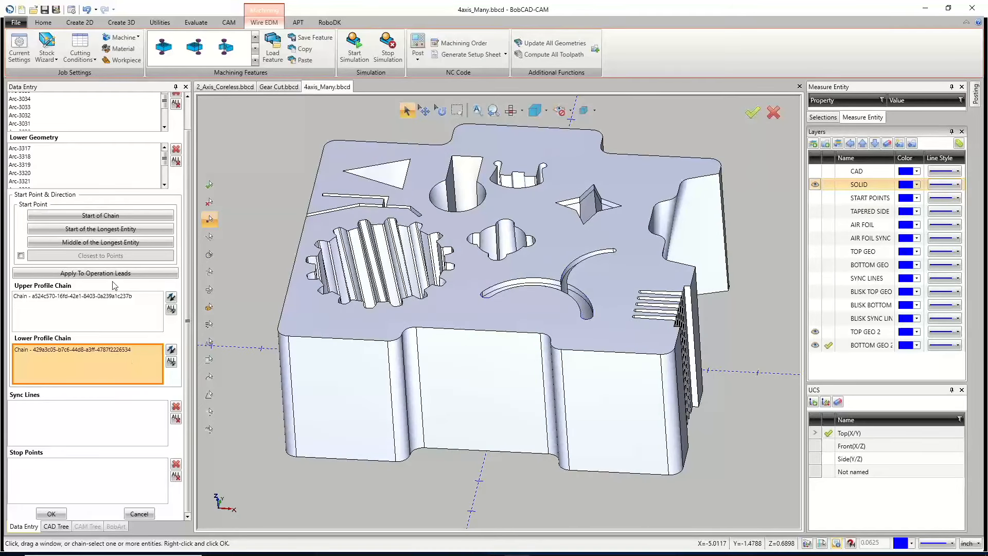
Step: Hide the SOLID layer and accept the start points of the upper and lower profile chains
{"action": "left_click", "coordinate": [815, 184]}
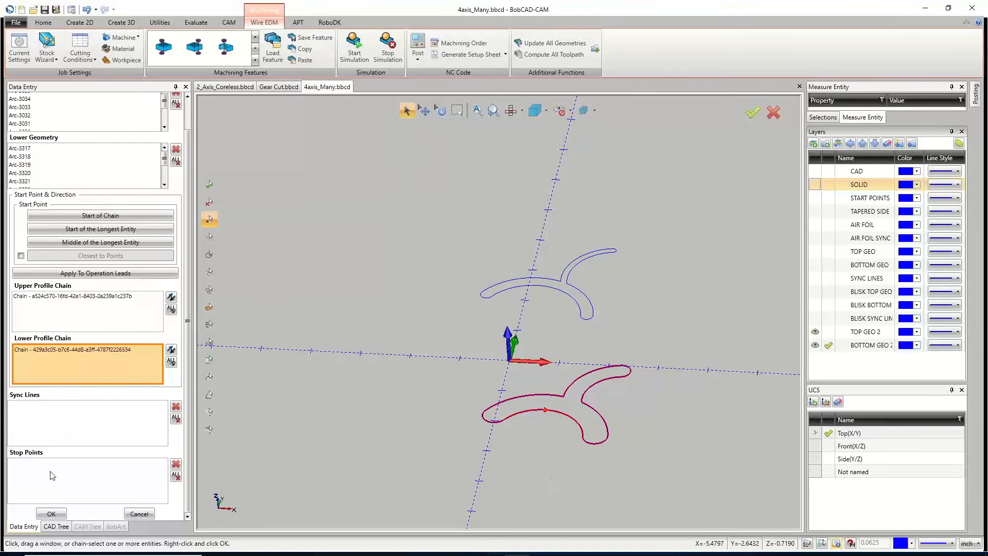
{"action": "left_click", "coordinate": [51, 513]}
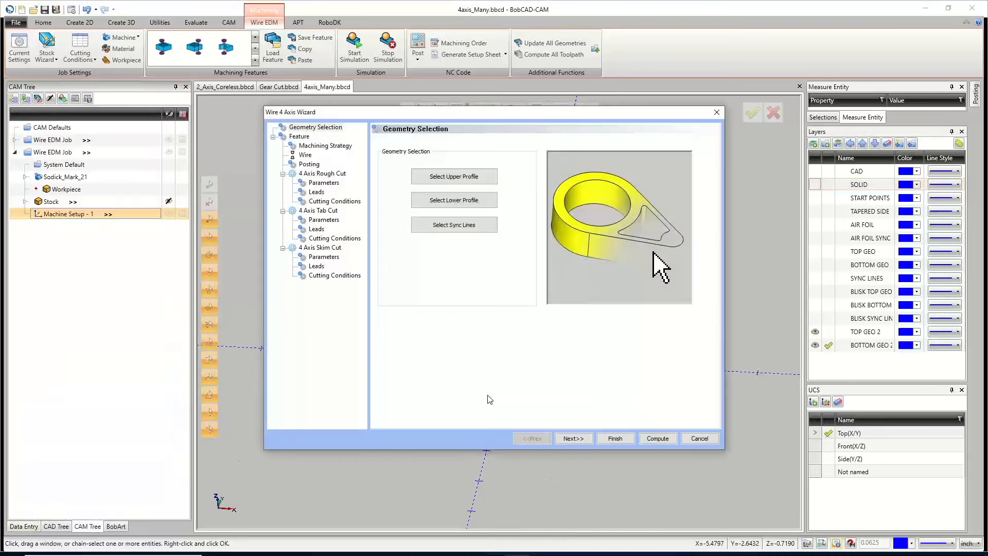
{"action": "left_click", "coordinate": [574, 438]}
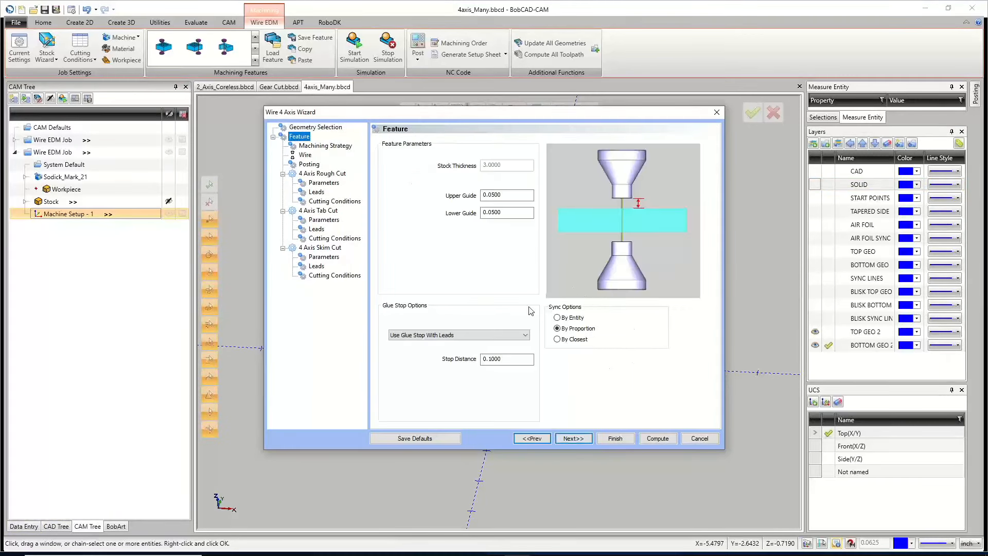
Step: Set the 4 axis feature to No Glue Stop and synchronize the upper and lower profiles by entity
{"action": "left_click", "coordinate": [484, 335]}
{"action": "left_click", "coordinate": [444, 348]}
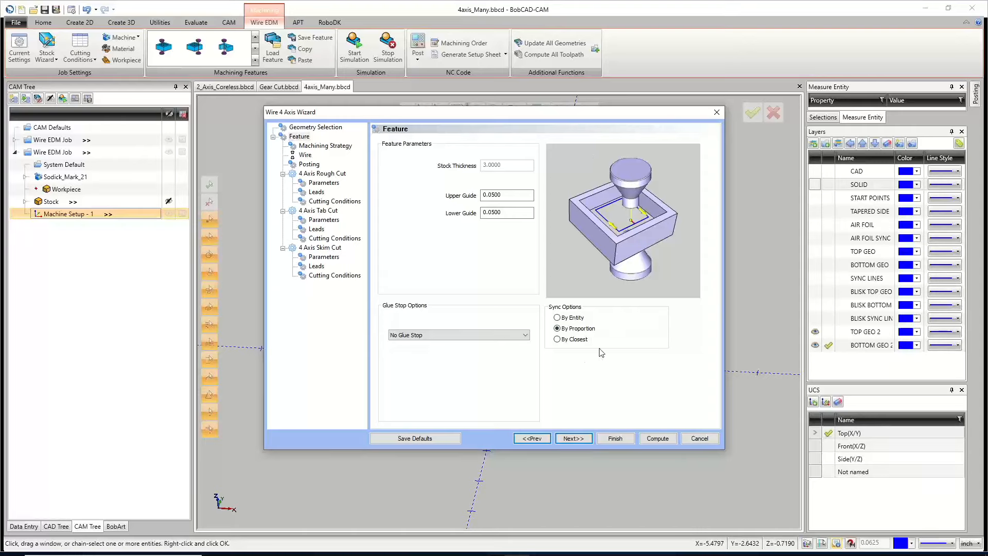
{"action": "left_click_drag", "start_coordinate": [564, 112], "coordinate": [559, 464]}
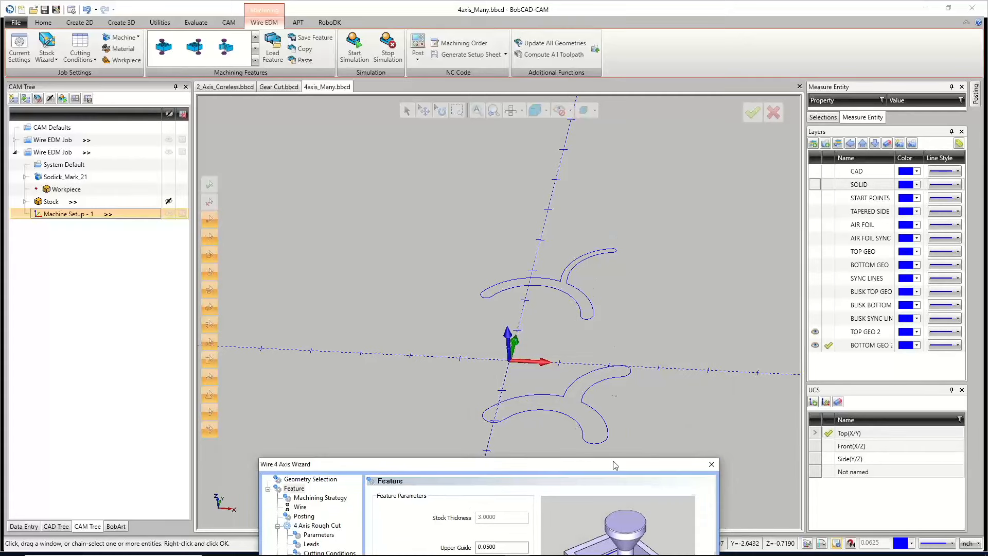
{"action": "left_click_drag", "start_coordinate": [614, 466], "coordinate": [580, 502]}
{"action": "left_click", "coordinate": [560, 335]}
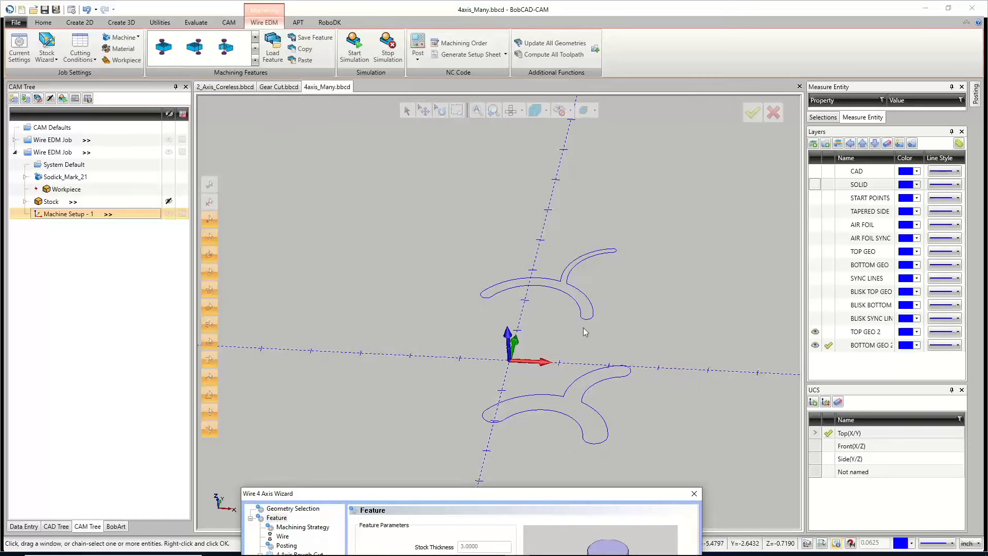
{"action": "left_click_drag", "start_coordinate": [574, 495], "coordinate": [575, 126]}
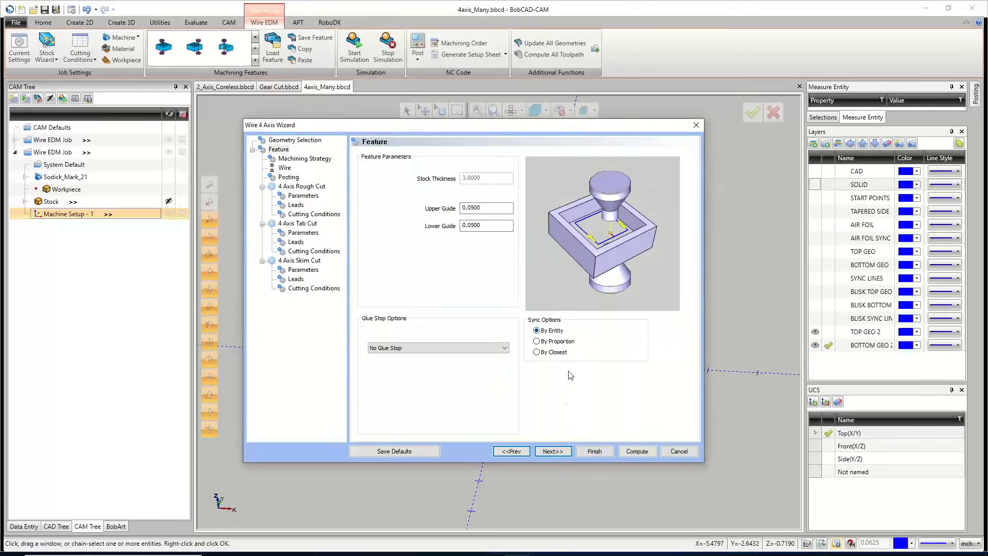
Step: Remove the tab cut from the machining strategy, keeping the 4 Axis Rough Cut and Skim Cut, and accept the wire and posting settings
{"action": "left_click", "coordinate": [548, 451]}
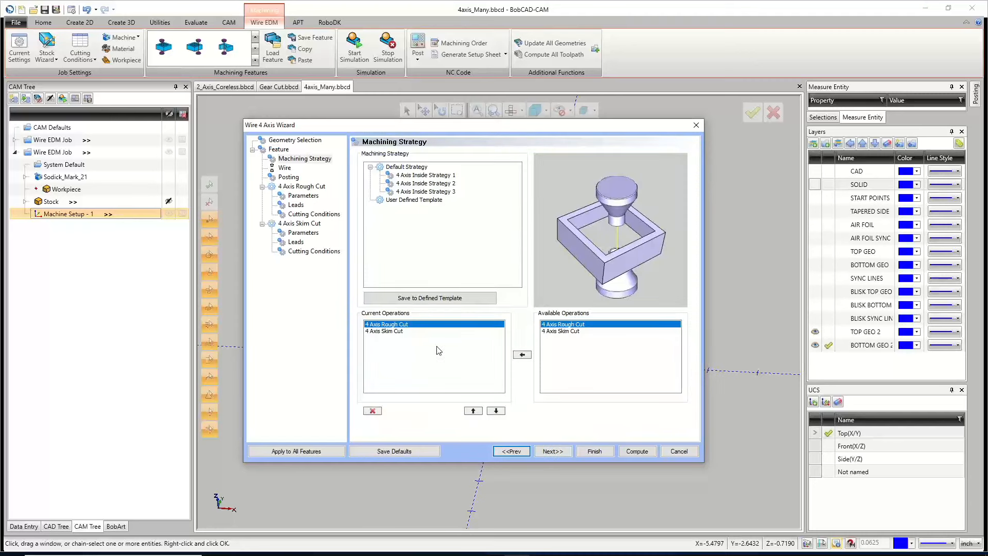
{"action": "left_click", "coordinate": [553, 452]}
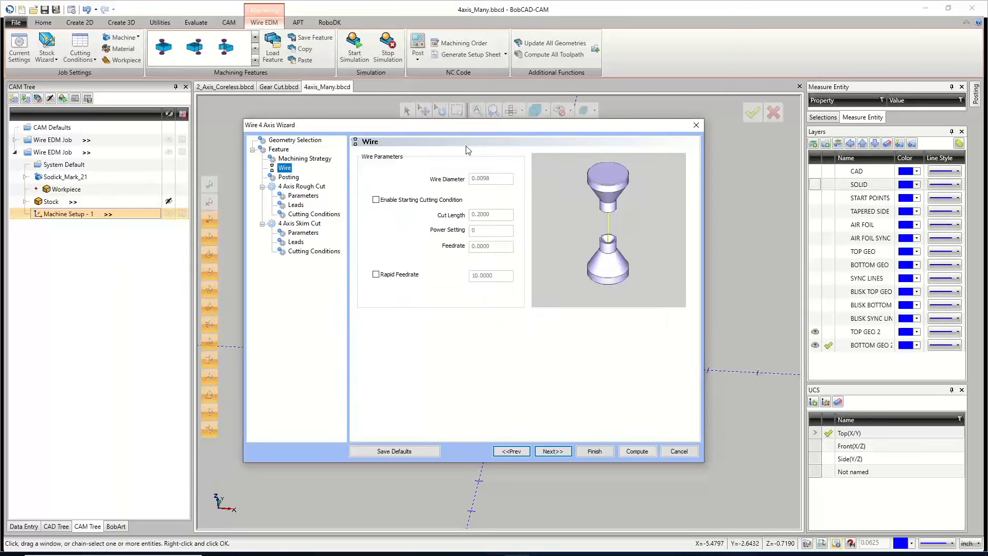
{"action": "left_click", "coordinate": [553, 451]}
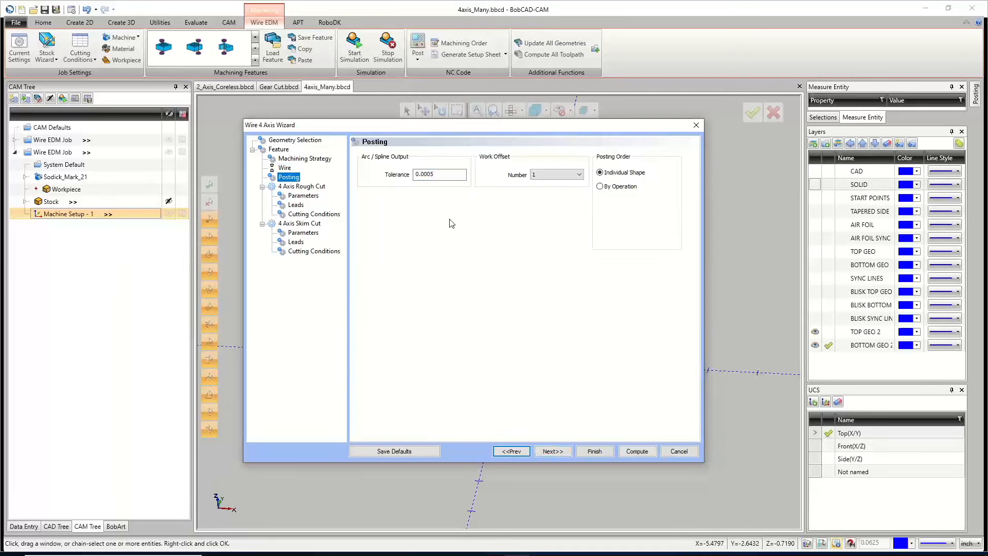
{"action": "key", "text": "Tab"}
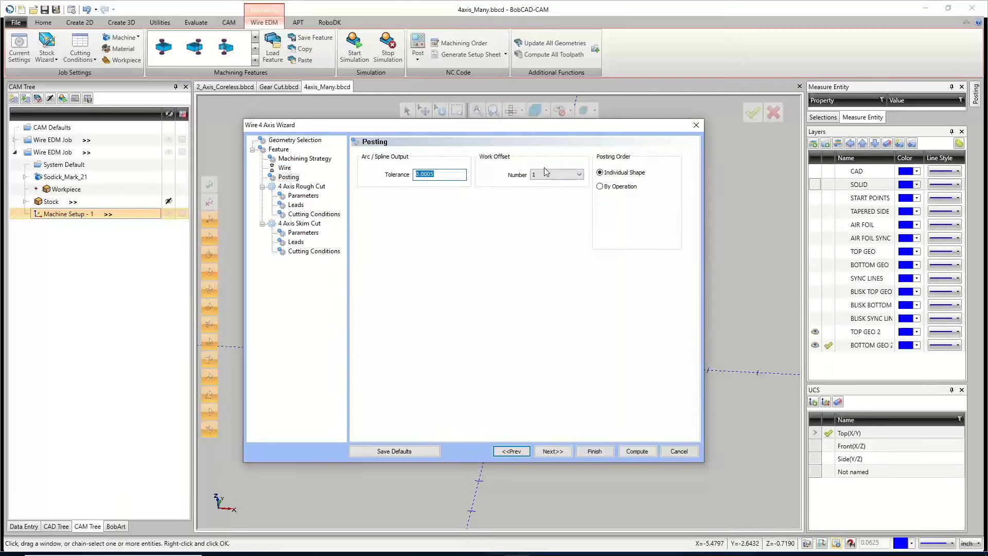
{"action": "left_click", "coordinate": [555, 453]}
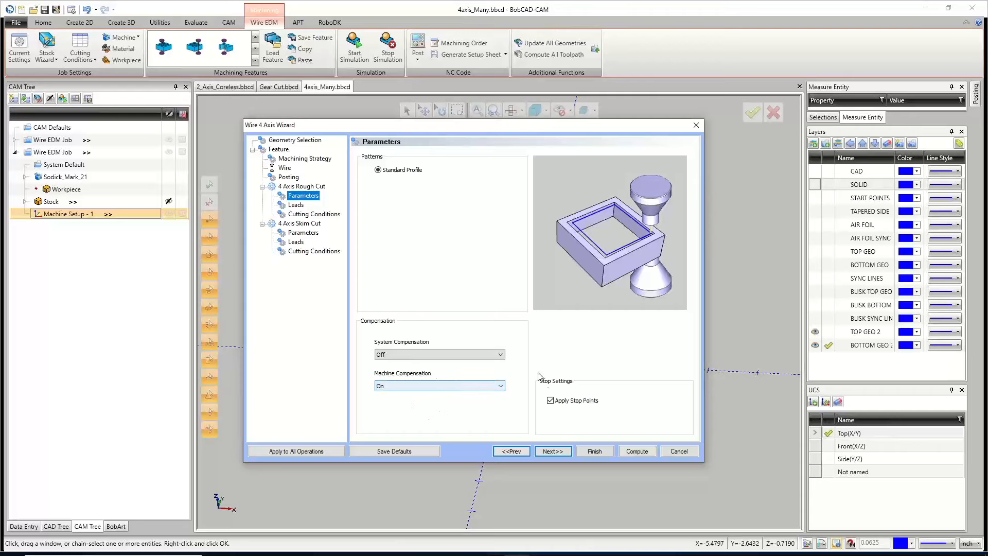
Step: Give the rough cut a perpendicular lead-in with a length of .05
{"action": "left_click", "coordinate": [556, 451]}
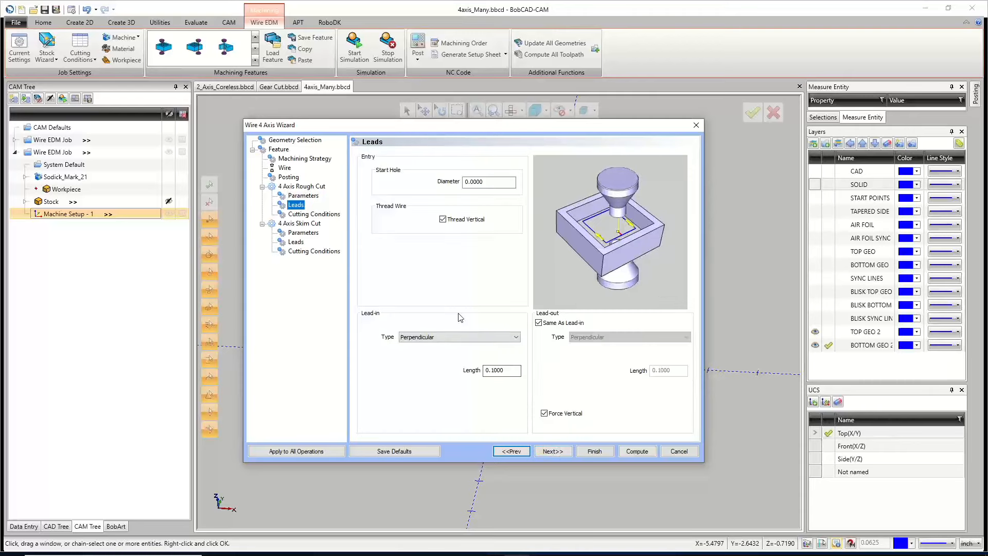
{"action": "left_click", "coordinate": [447, 337]}
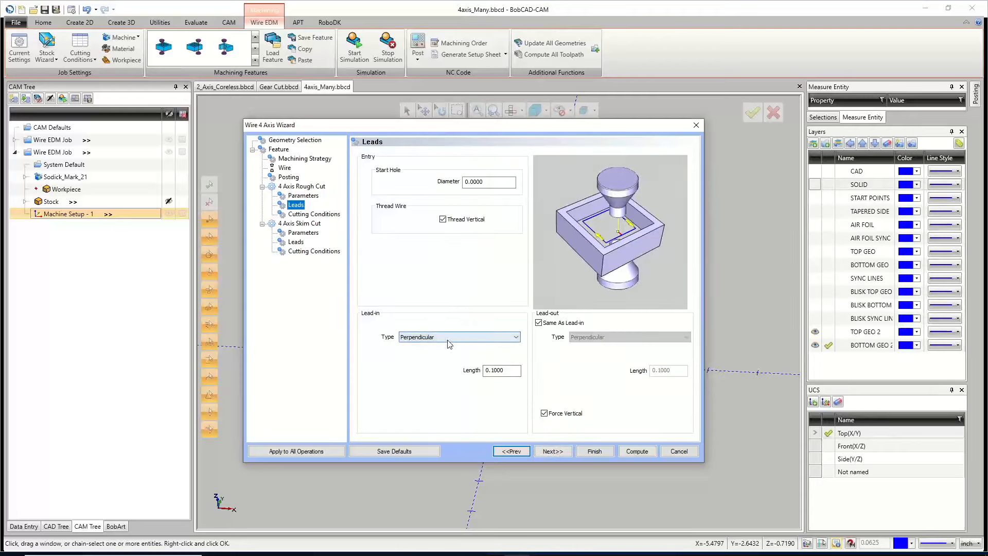
{"action": "left_click", "coordinate": [448, 343]}
{"action": "double_click", "coordinate": [512, 371]}
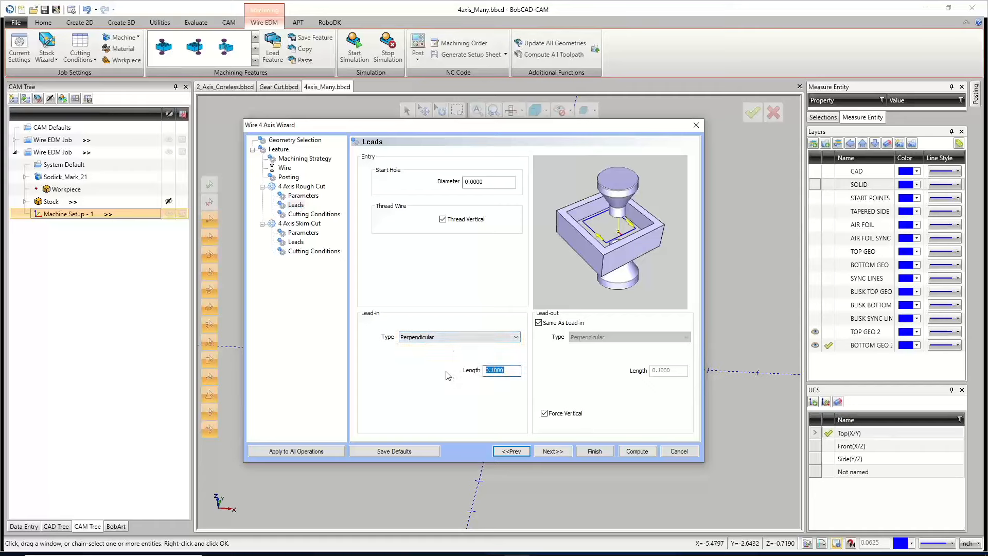
{"action": "type", "text": ".05"}
{"action": "left_click_drag", "start_coordinate": [584, 125], "coordinate": [497, 552]}
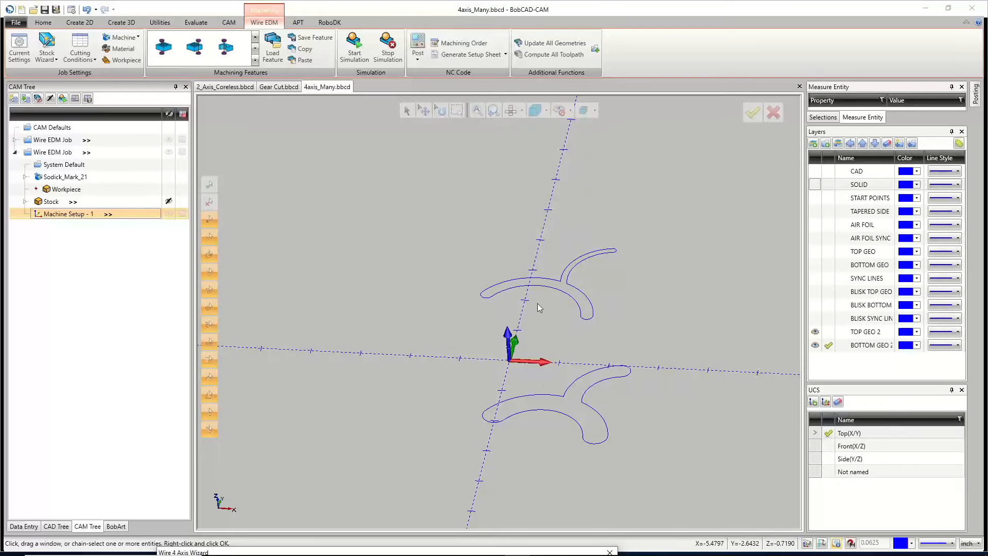
{"action": "mouse_move", "coordinate": [506, 543]}
{"action": "left_click_drag", "start_coordinate": [509, 551], "coordinate": [604, 98]}
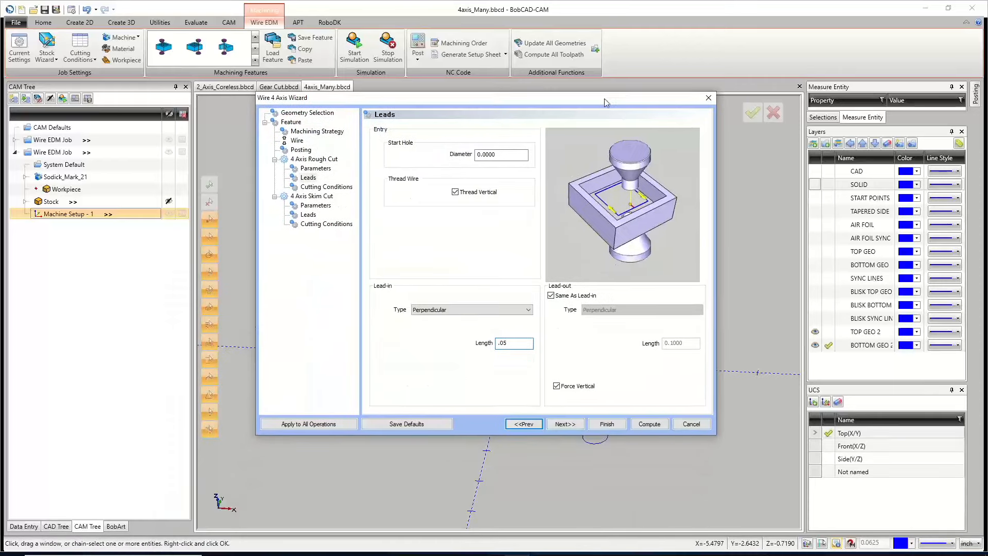
{"action": "left_click", "coordinate": [566, 425]}
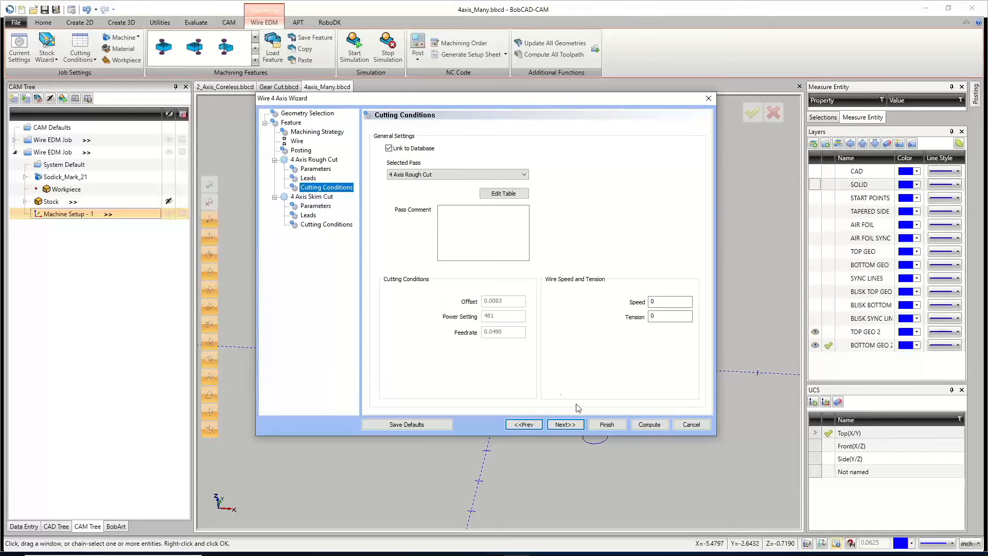
Step: Set the skim cut's perpendicular lead-in length to .05 and compute the 4 axis toolpath
{"action": "left_click", "coordinate": [568, 424]}
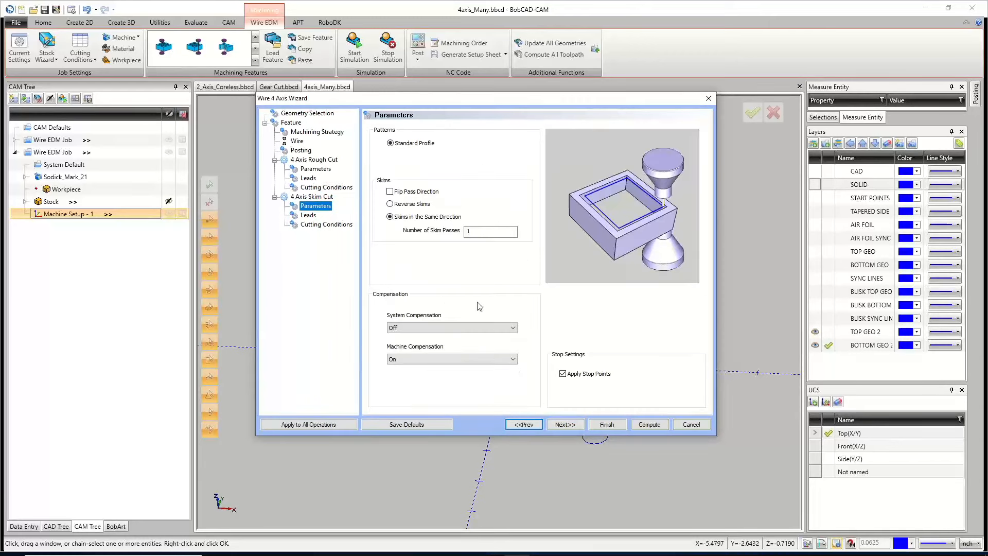
{"action": "left_click", "coordinate": [569, 426]}
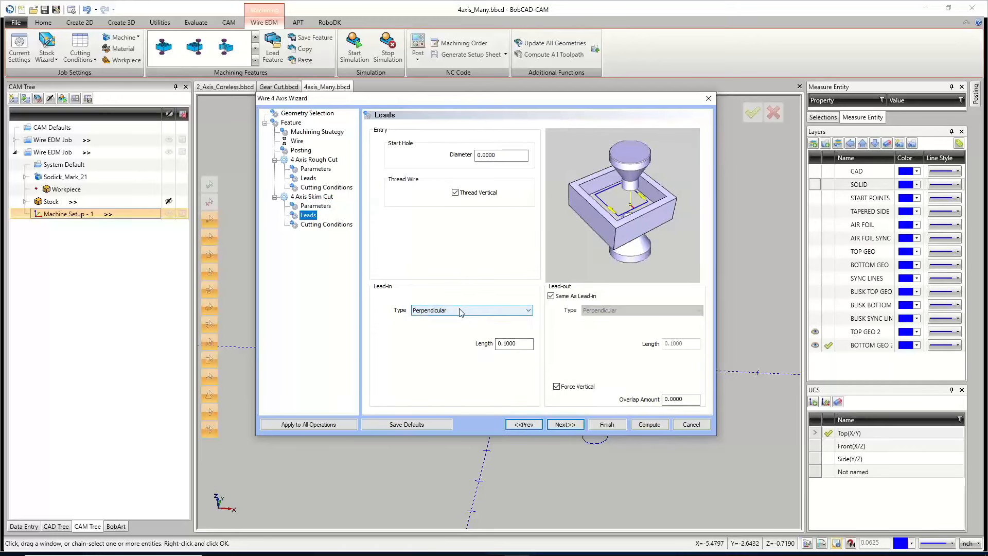
{"action": "double_click", "coordinate": [513, 343]}
{"action": "type", "text": ".05"}
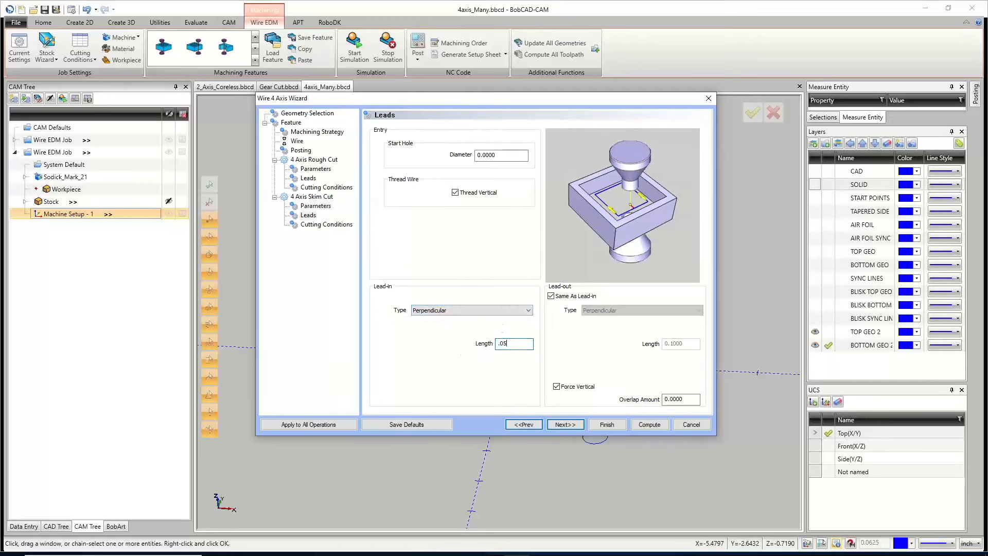
{"action": "left_click", "coordinate": [565, 424]}
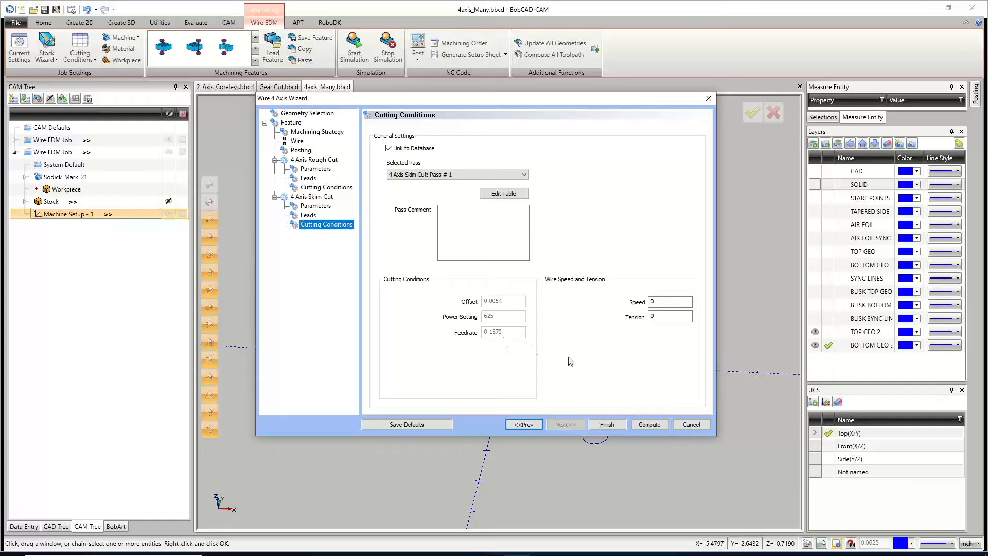
{"action": "left_click", "coordinate": [649, 424]}
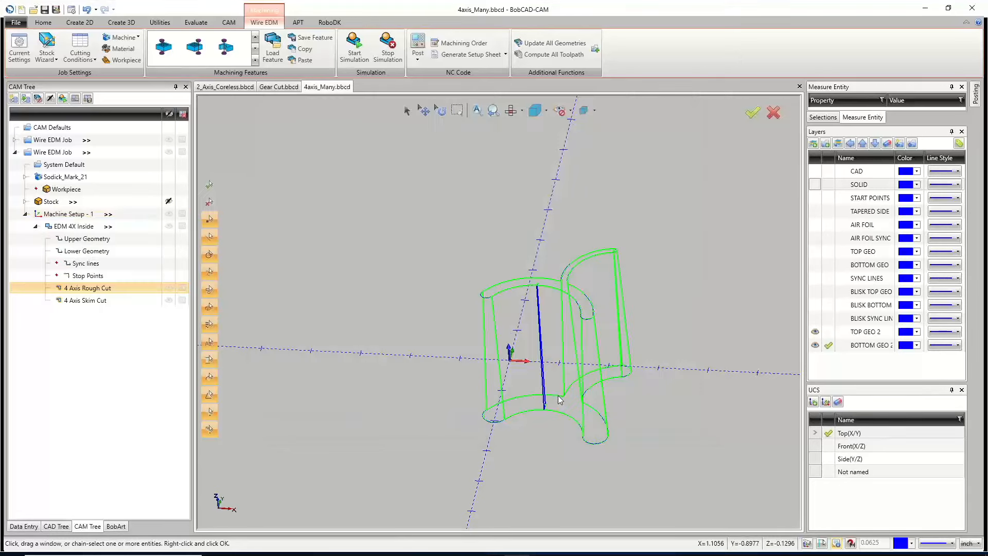
{"action": "middle_click_drag", "start_coordinate": [576, 416], "coordinate": [546, 419]}
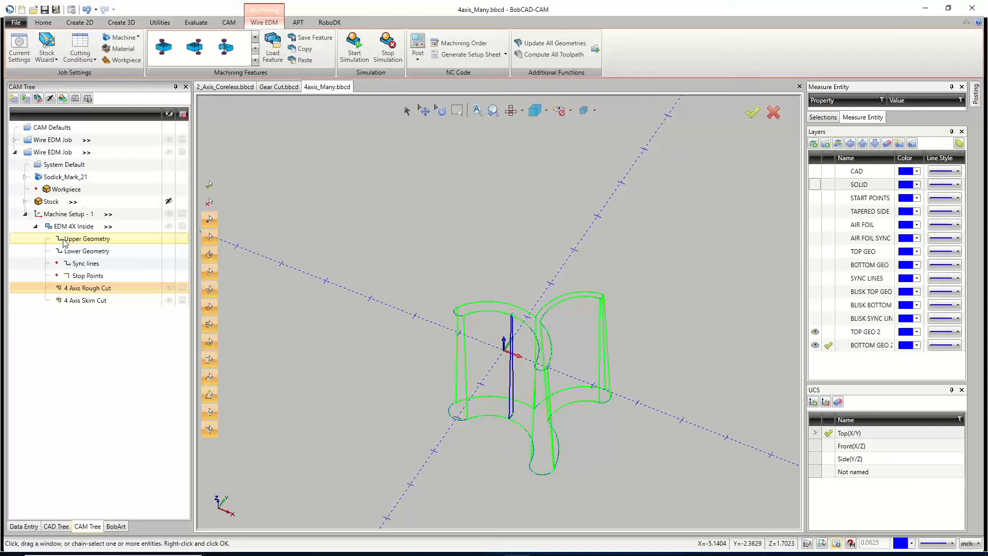
Step: Save the part file and try to start the simulation with the first Wire EDM Job selected
{"action": "right_click", "coordinate": [61, 215]}
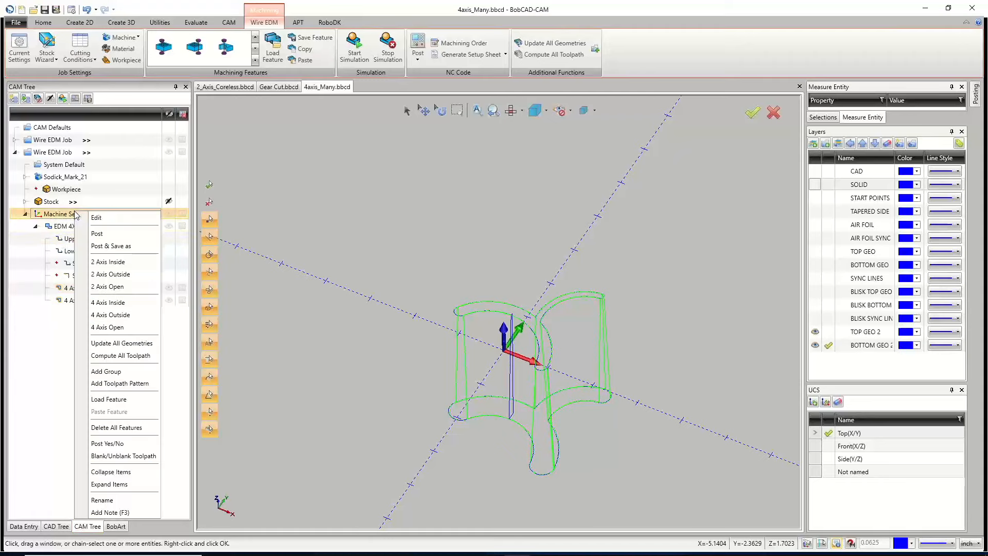
{"action": "left_click", "coordinate": [59, 139]}
{"action": "right_click", "coordinate": [126, 137]}
{"action": "left_click", "coordinate": [218, 138]}
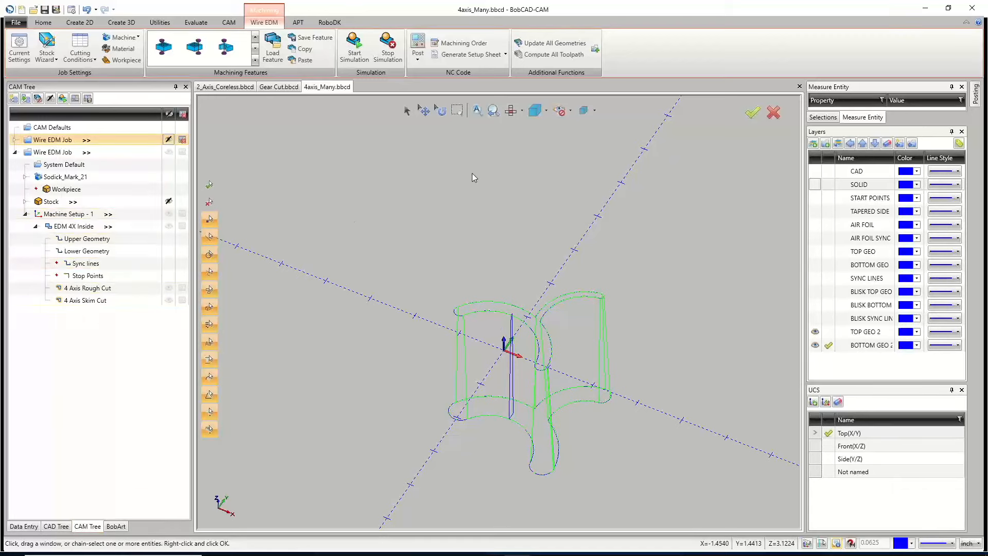
{"action": "left_click", "coordinate": [45, 9]}
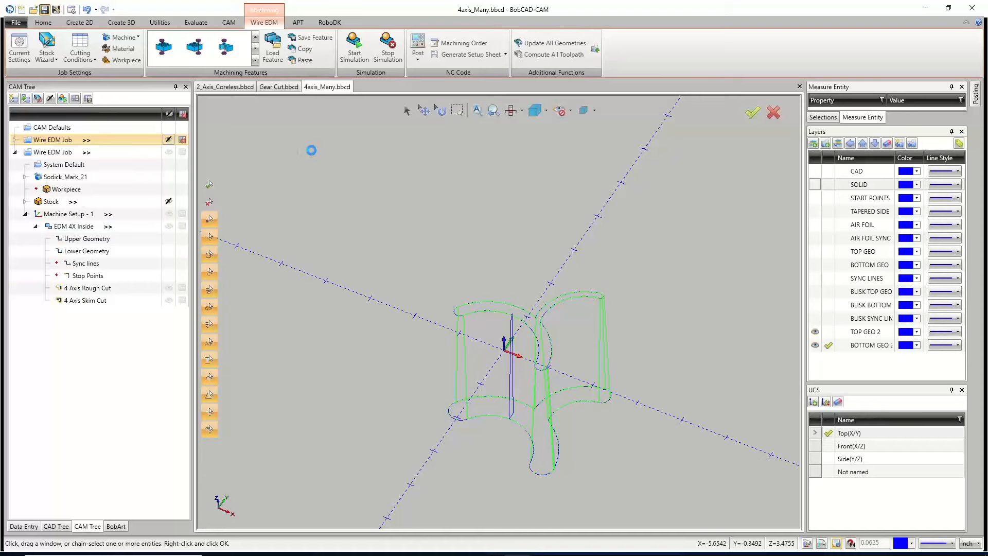
{"action": "left_click", "coordinate": [355, 46]}
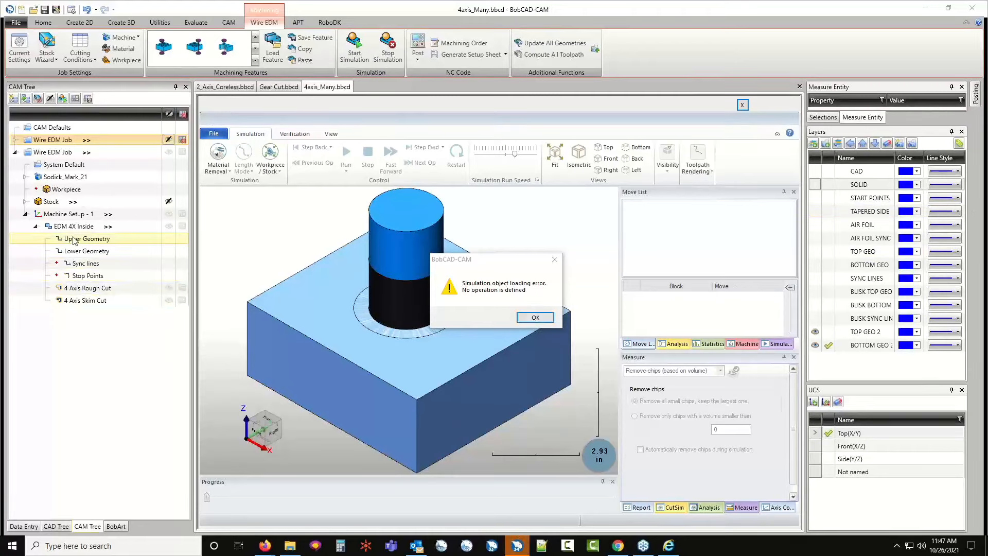
{"action": "left_click", "coordinate": [527, 319]}
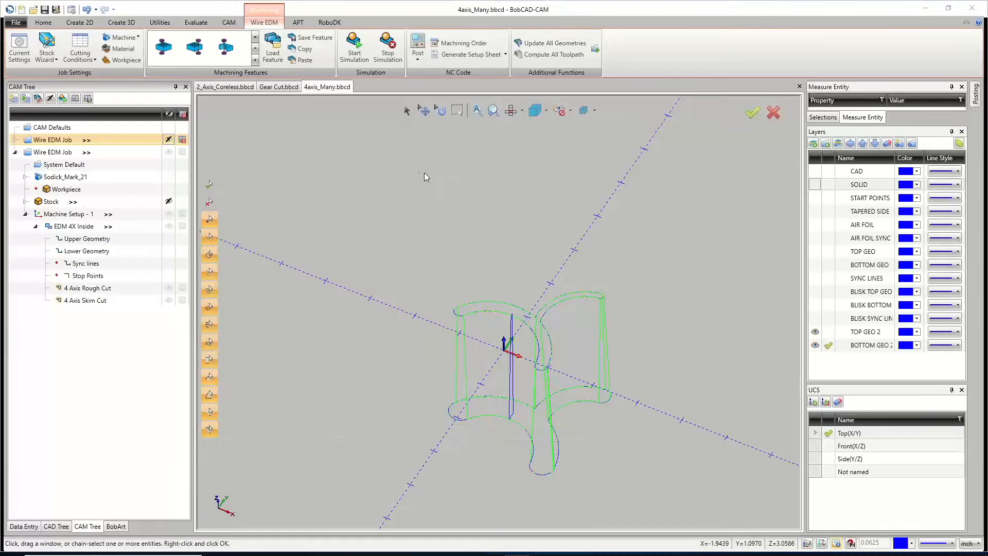
Step: Save the part file and delete the first Wire EDM Job, keeping the one with the 4 axis feature
{"action": "right_click", "coordinate": [105, 139]}
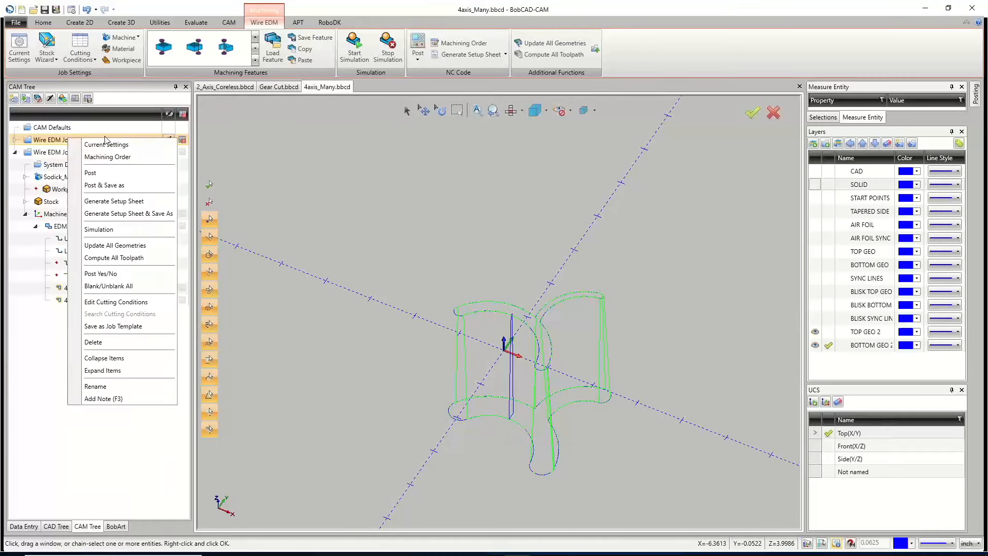
{"action": "left_click", "coordinate": [298, 163]}
{"action": "left_click", "coordinate": [45, 9]}
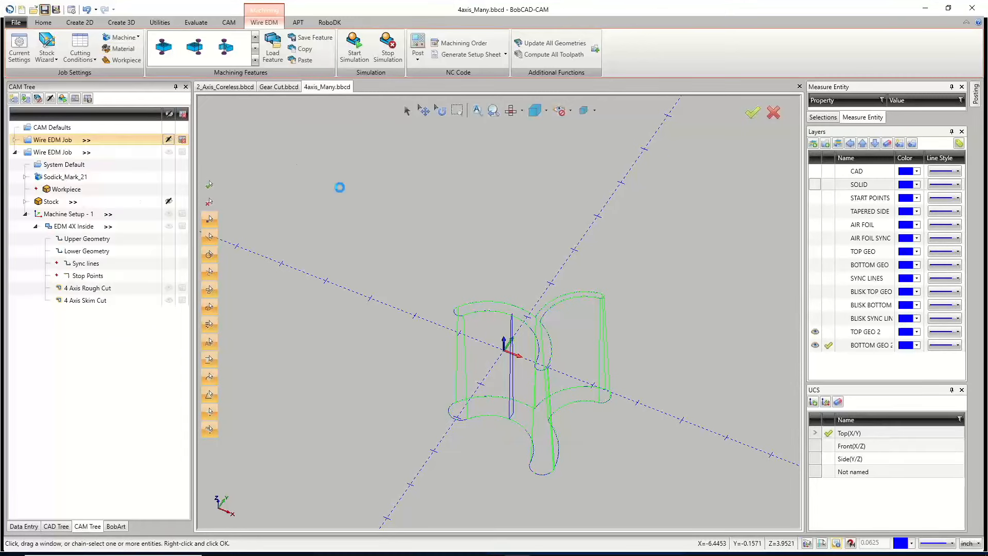
{"action": "right_click", "coordinate": [81, 144]}
{"action": "left_click", "coordinate": [103, 346]}
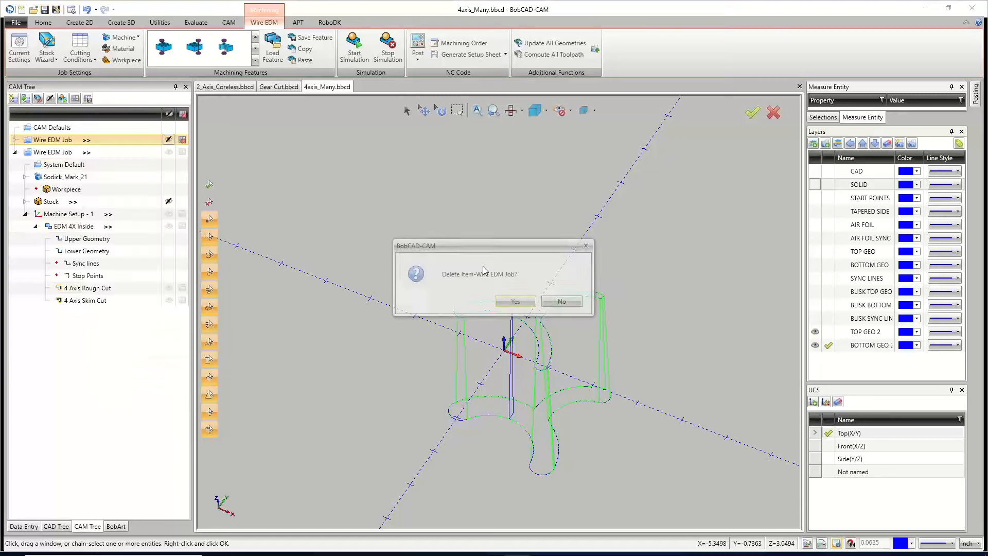
{"action": "left_click", "coordinate": [515, 302]}
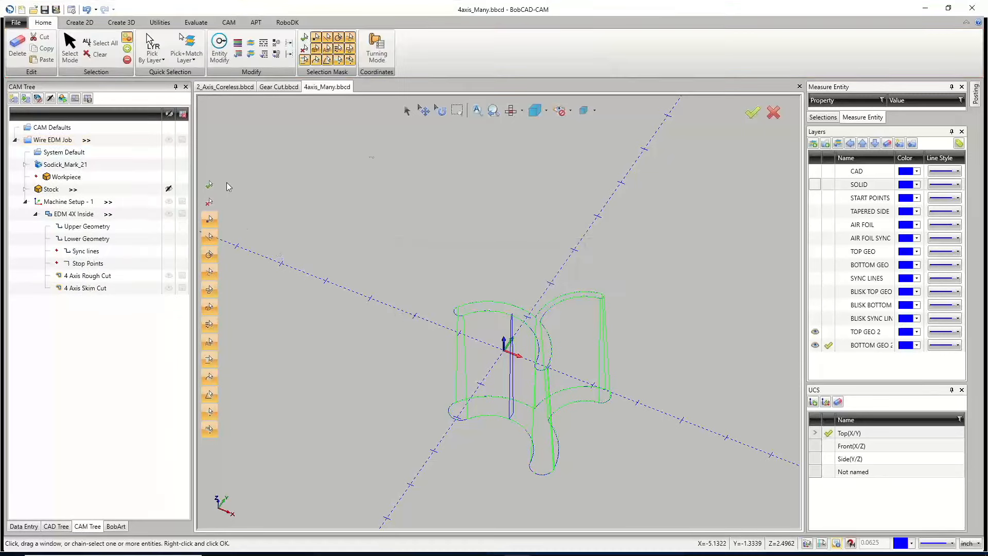
Step: Start the simulation of the remaining Wire EDM Job, lower the simulation run speed, and run the 4 axis rough and skim cuts
{"action": "left_click", "coordinate": [66, 201]}
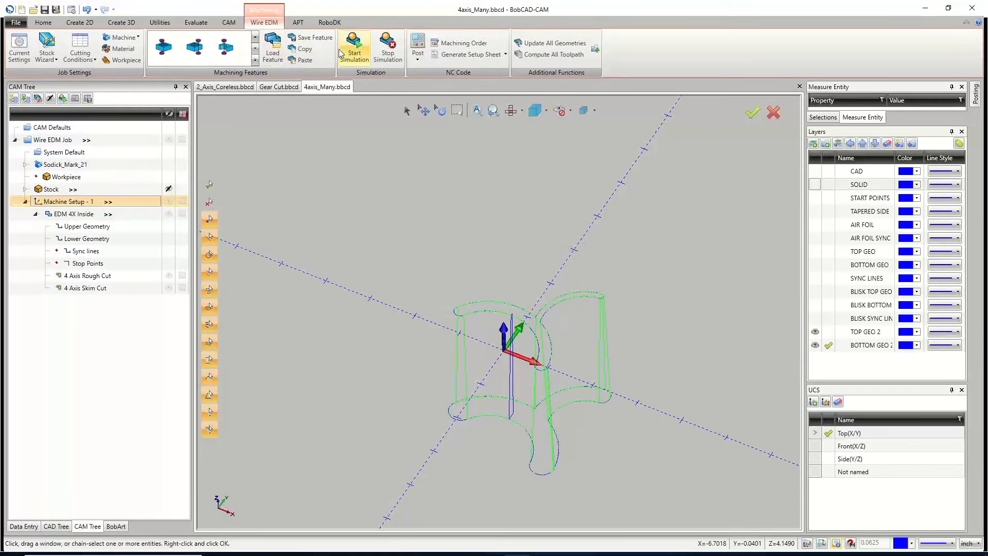
{"action": "left_click", "coordinate": [121, 214]}
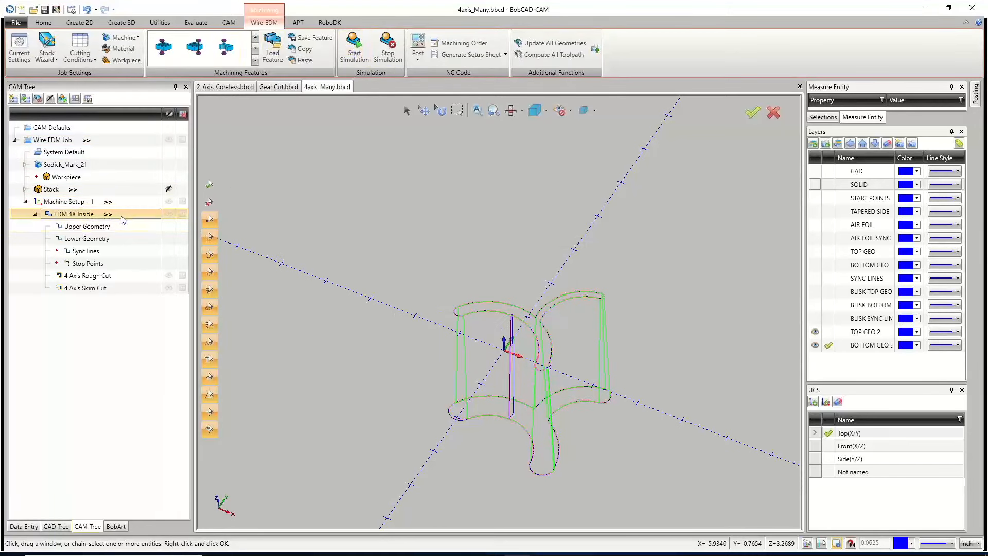
{"action": "left_click", "coordinate": [355, 52]}
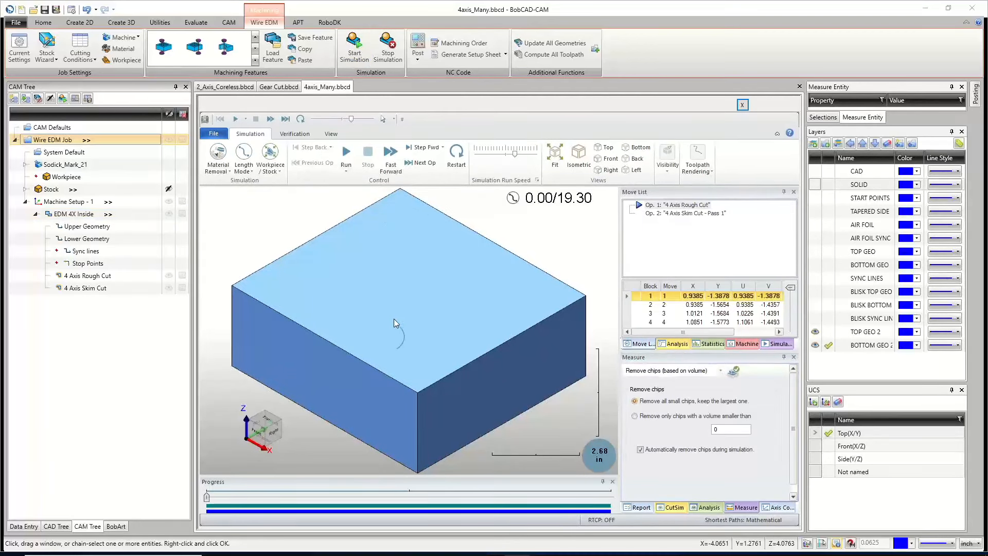
{"action": "left_click", "coordinate": [496, 155]}
{"action": "left_click", "coordinate": [498, 152]}
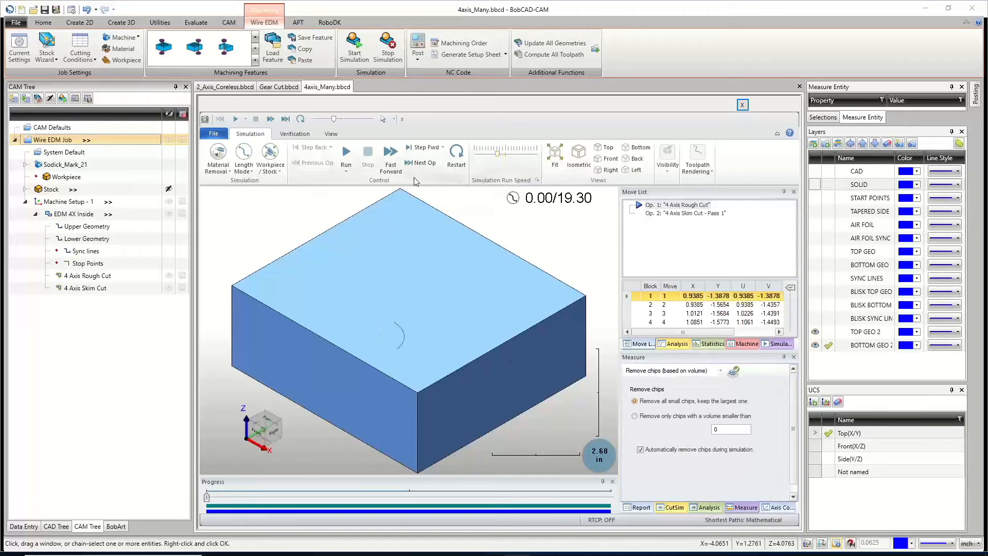
{"action": "left_click", "coordinate": [347, 157]}
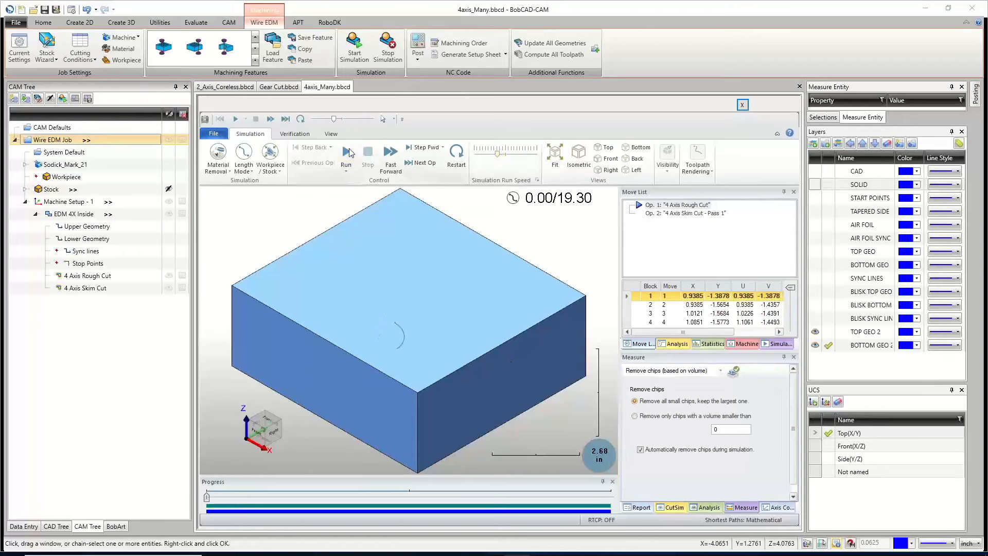
Step: Display the stock as transparent and examine the wire cutting through the block, keeping automatic chip removal enabled
{"action": "left_click", "coordinate": [668, 166]}
{"action": "left_click", "coordinate": [766, 219]}
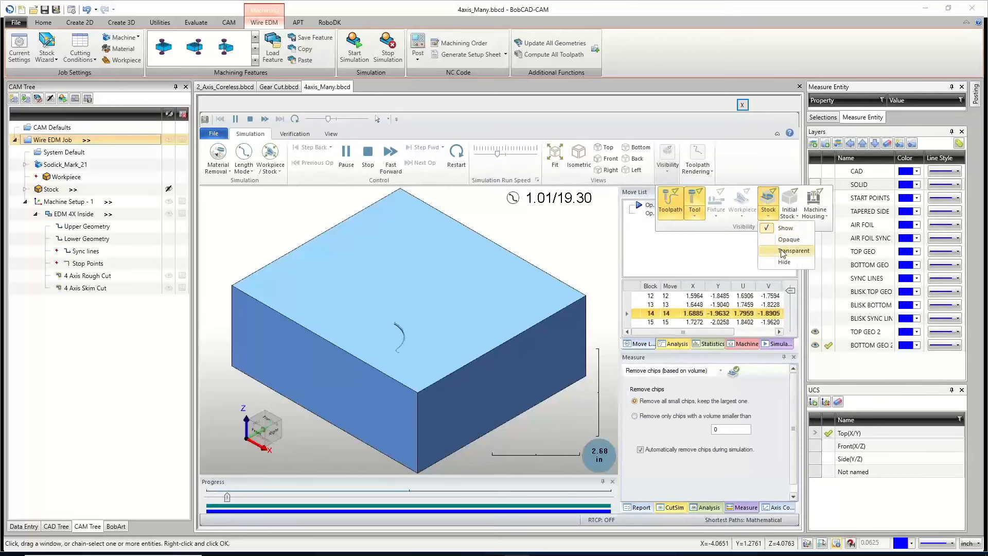
{"action": "left_click", "coordinate": [793, 250]}
{"action": "scroll", "coordinate": [396, 432], "scroll_direction": "up", "scroll_amount": 2}
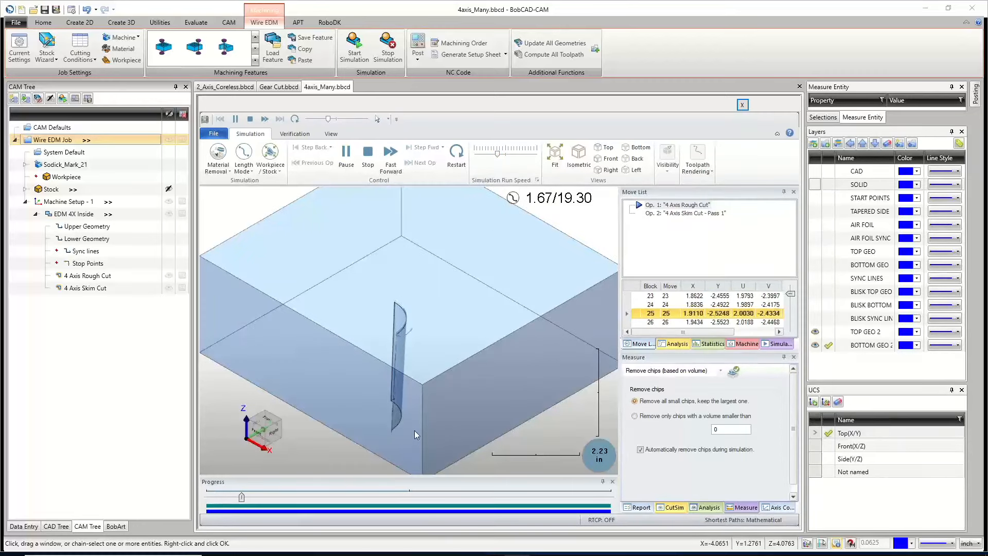
{"action": "middle_click_drag", "start_coordinate": [414, 430], "coordinate": [443, 429]}
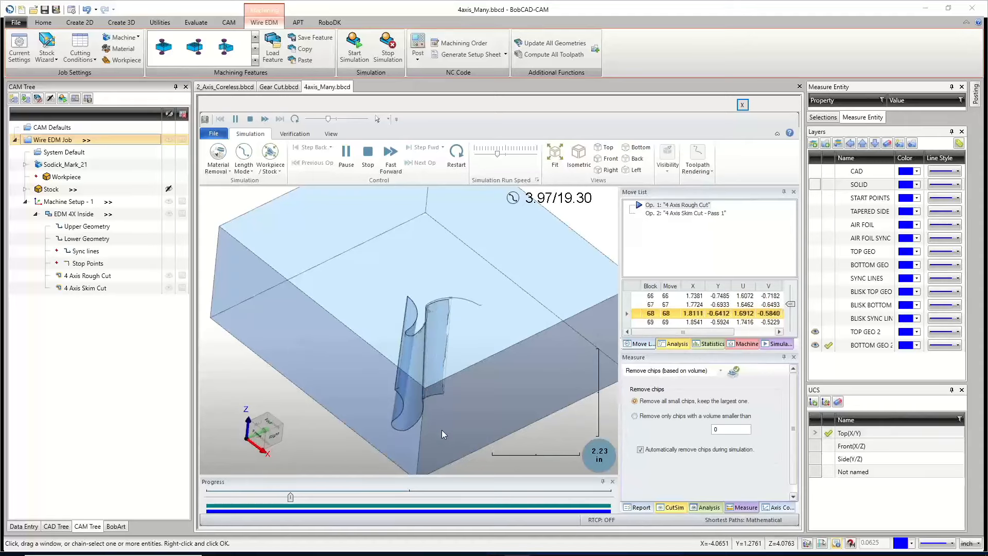
{"action": "left_click", "coordinate": [641, 450]}
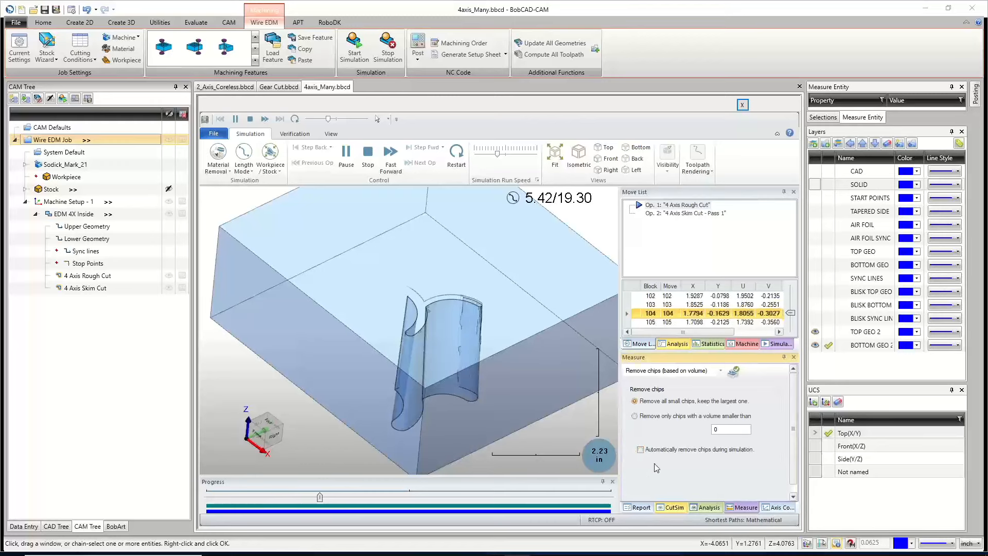
{"action": "left_click", "coordinate": [641, 450]}
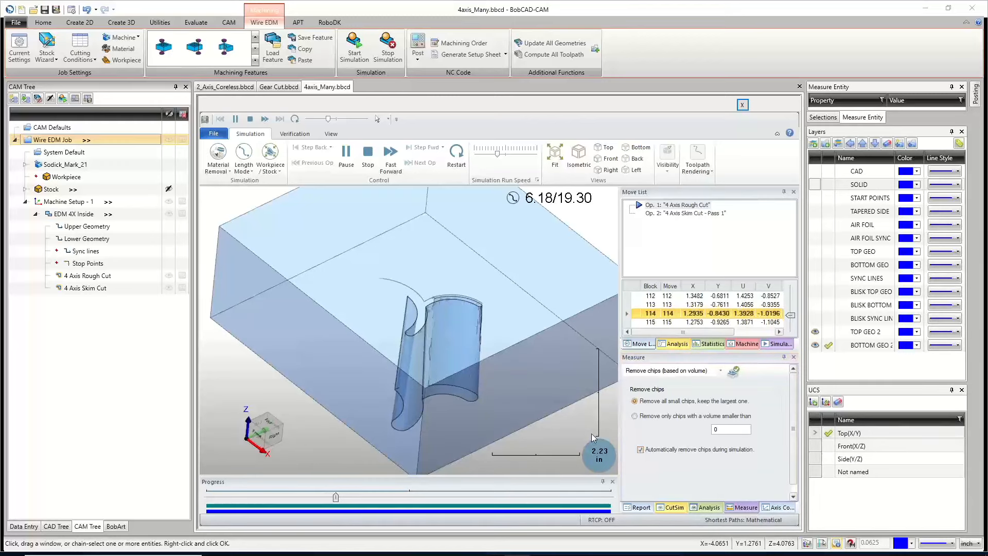
Step: Switch the stock display to opaque and examine the Y-shaped slot up close while the simulation runs
{"action": "left_click", "coordinate": [668, 169]}
{"action": "left_click", "coordinate": [694, 215]}
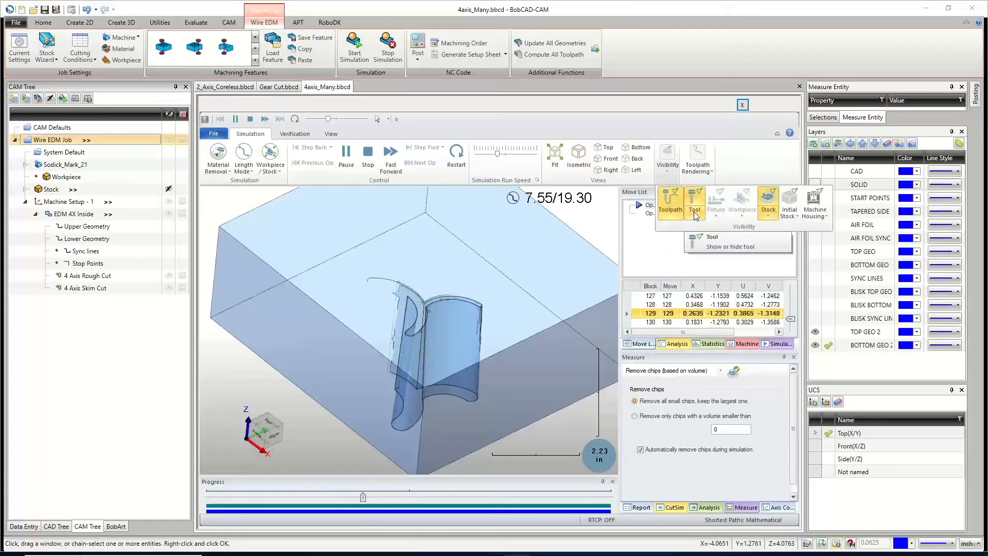
{"action": "left_click", "coordinate": [767, 217]}
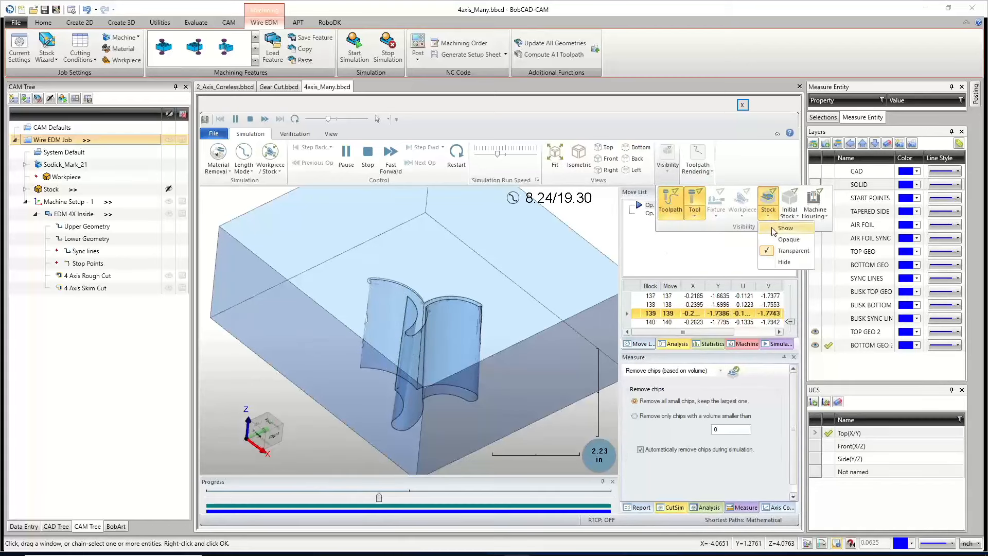
{"action": "left_click", "coordinate": [788, 239]}
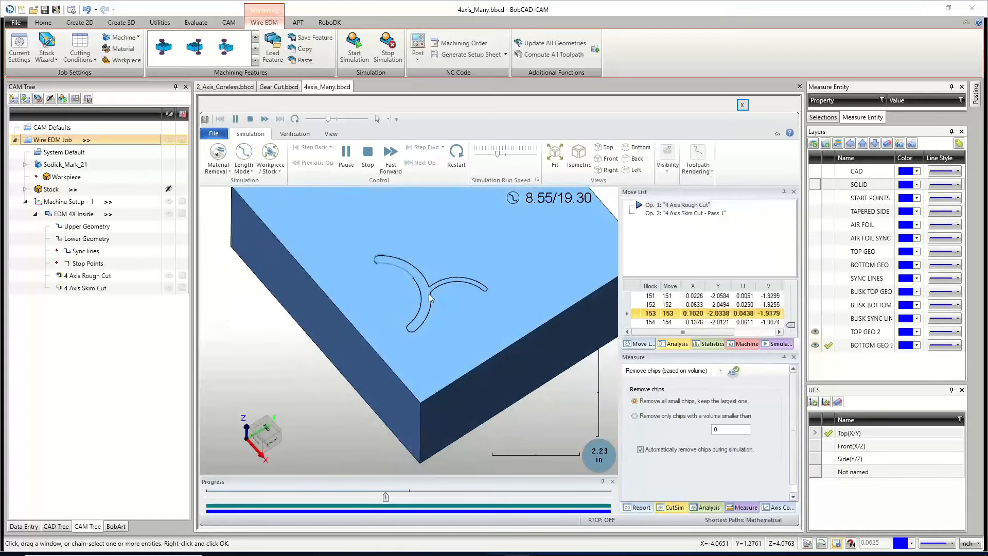
{"action": "scroll", "coordinate": [403, 270], "scroll_direction": "up", "scroll_amount": 3}
{"action": "scroll", "coordinate": [402, 270], "scroll_direction": "up", "scroll_amount": 2}
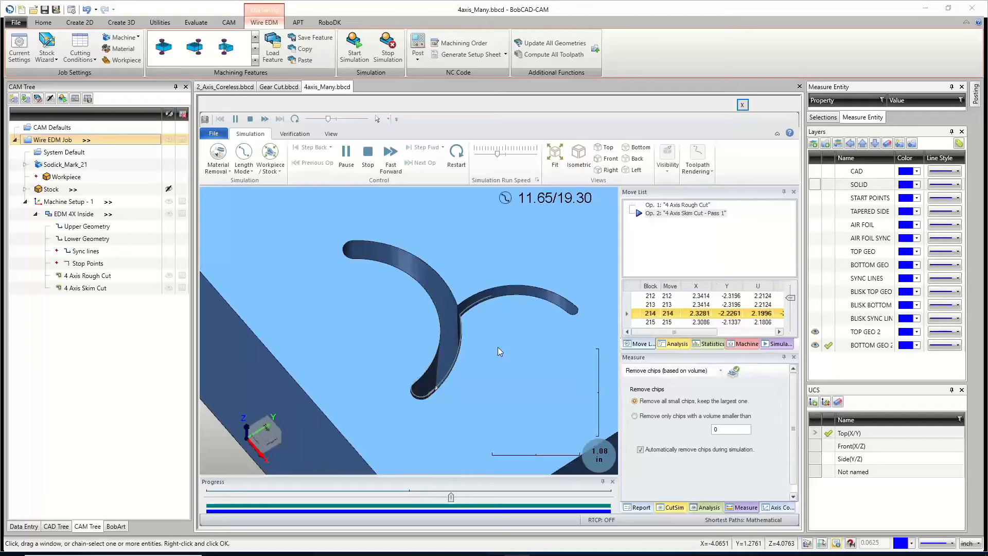
Step: Inspect the whole block and the finished Y-shaped slot from different angles, and close the simulation
{"action": "middle_click_drag", "start_coordinate": [448, 334], "coordinate": [470, 366]}
{"action": "scroll", "coordinate": [470, 366], "scroll_direction": "down", "scroll_amount": 5}
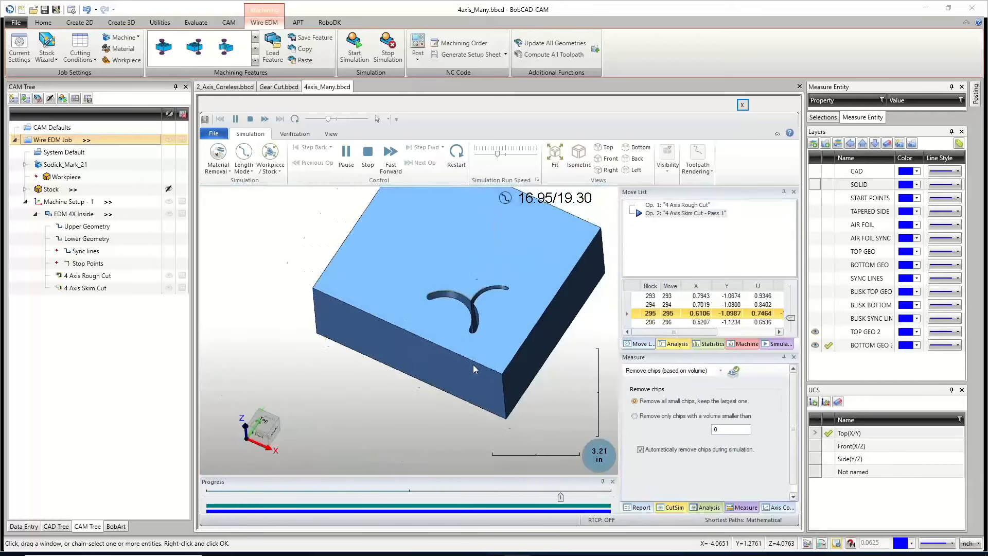
{"action": "middle_click_drag", "start_coordinate": [484, 303], "coordinate": [466, 334]}
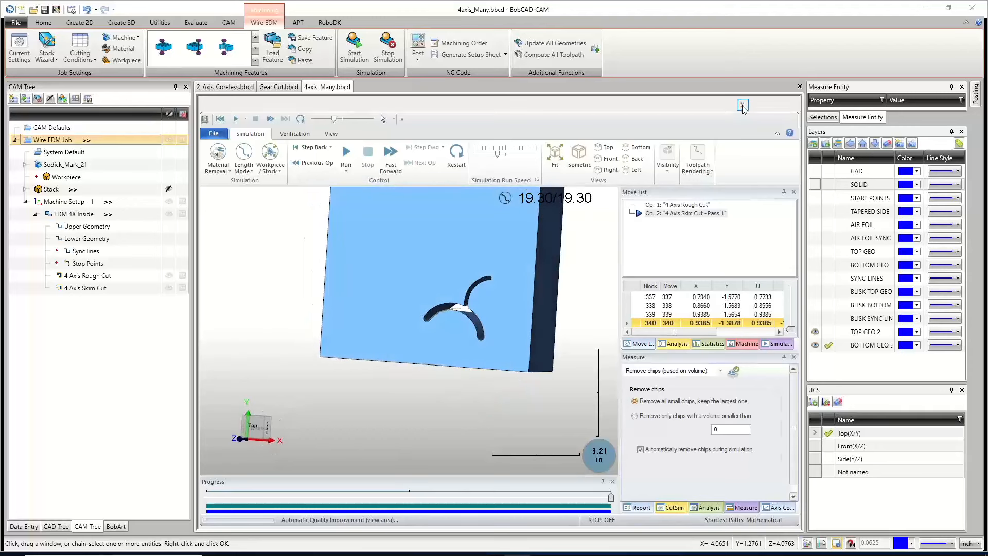
{"action": "left_click", "coordinate": [743, 106]}
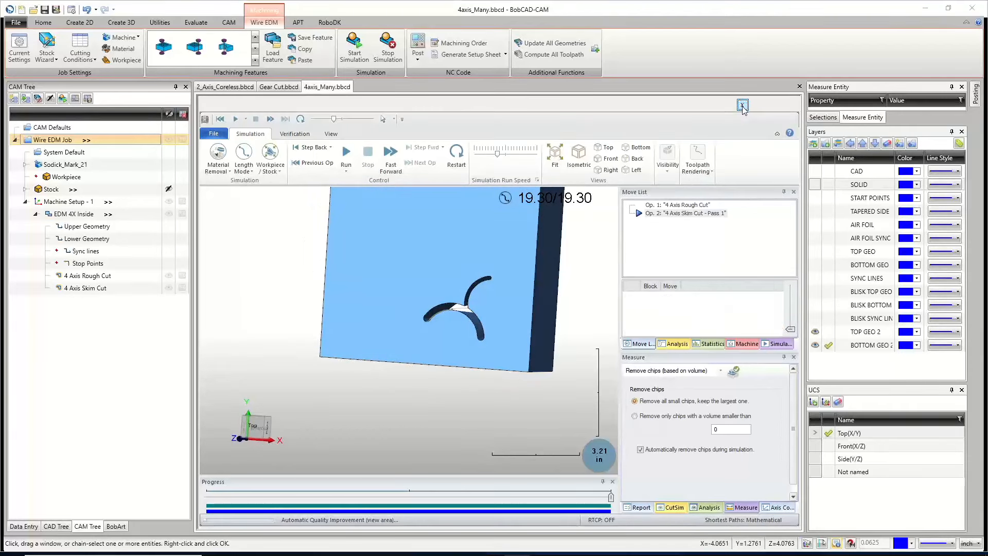